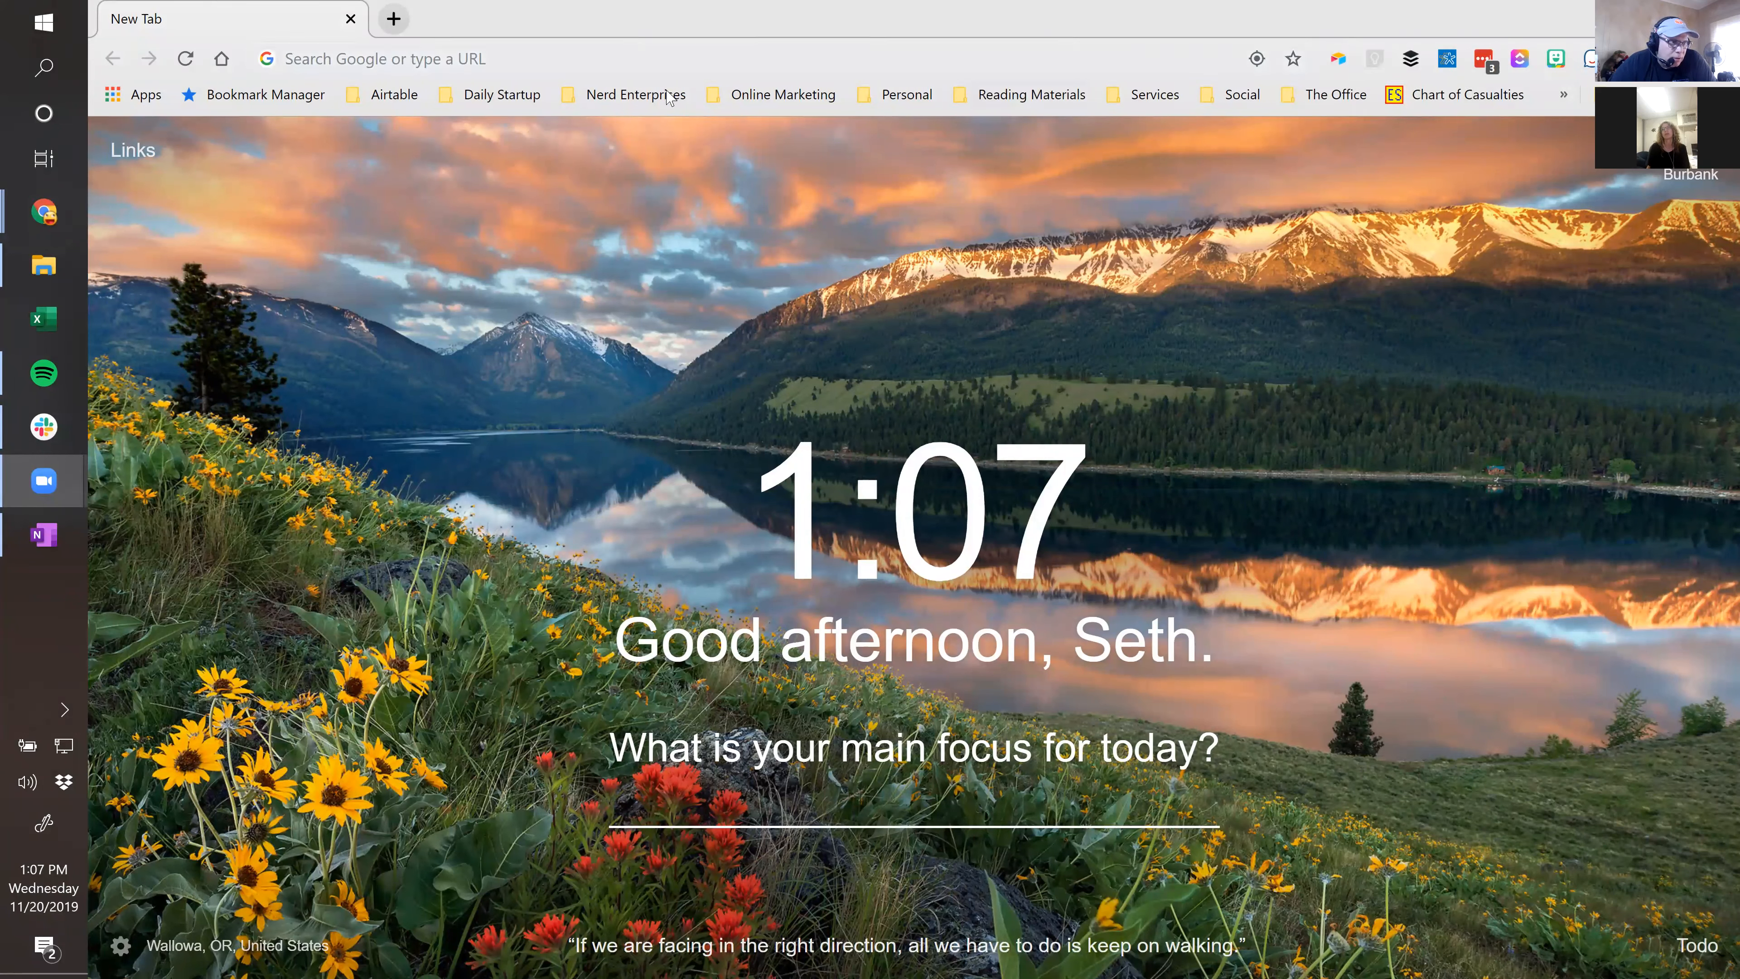
From the Online Marketing bookmark, open Nerd Buzz on page 2 of the new.nerdenterprises.com course library.
{"action": "left_click", "coordinate": [768, 103]}
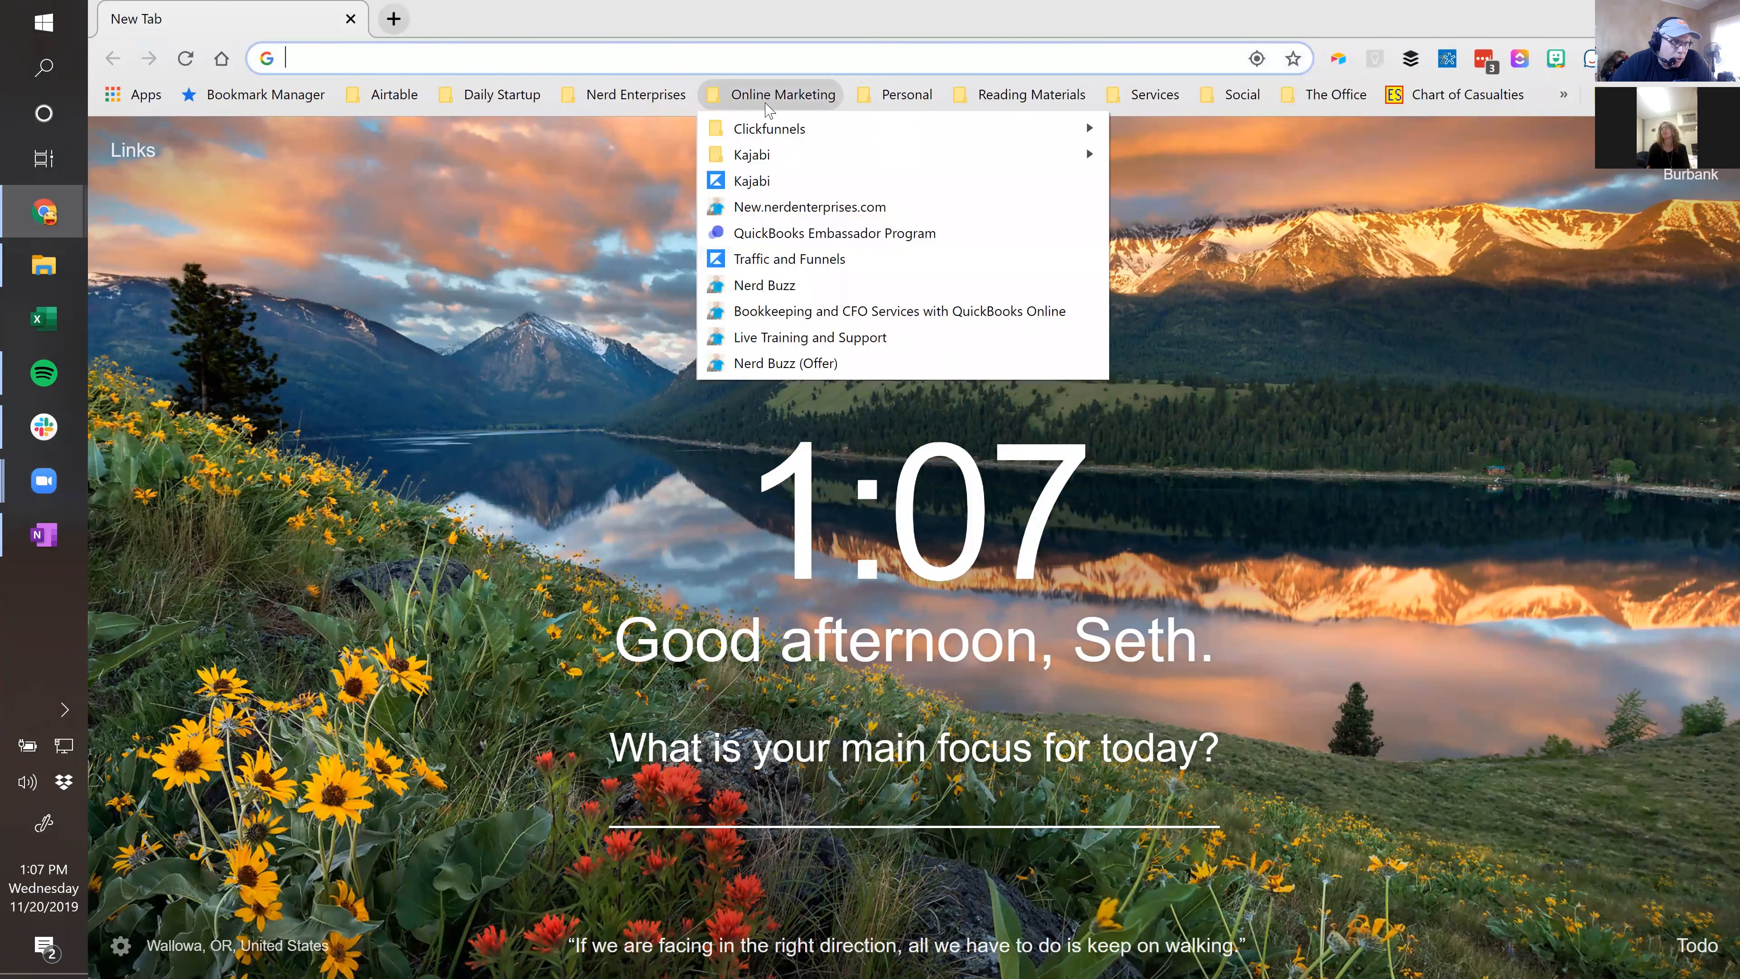
{"action": "left_click", "coordinate": [759, 213]}
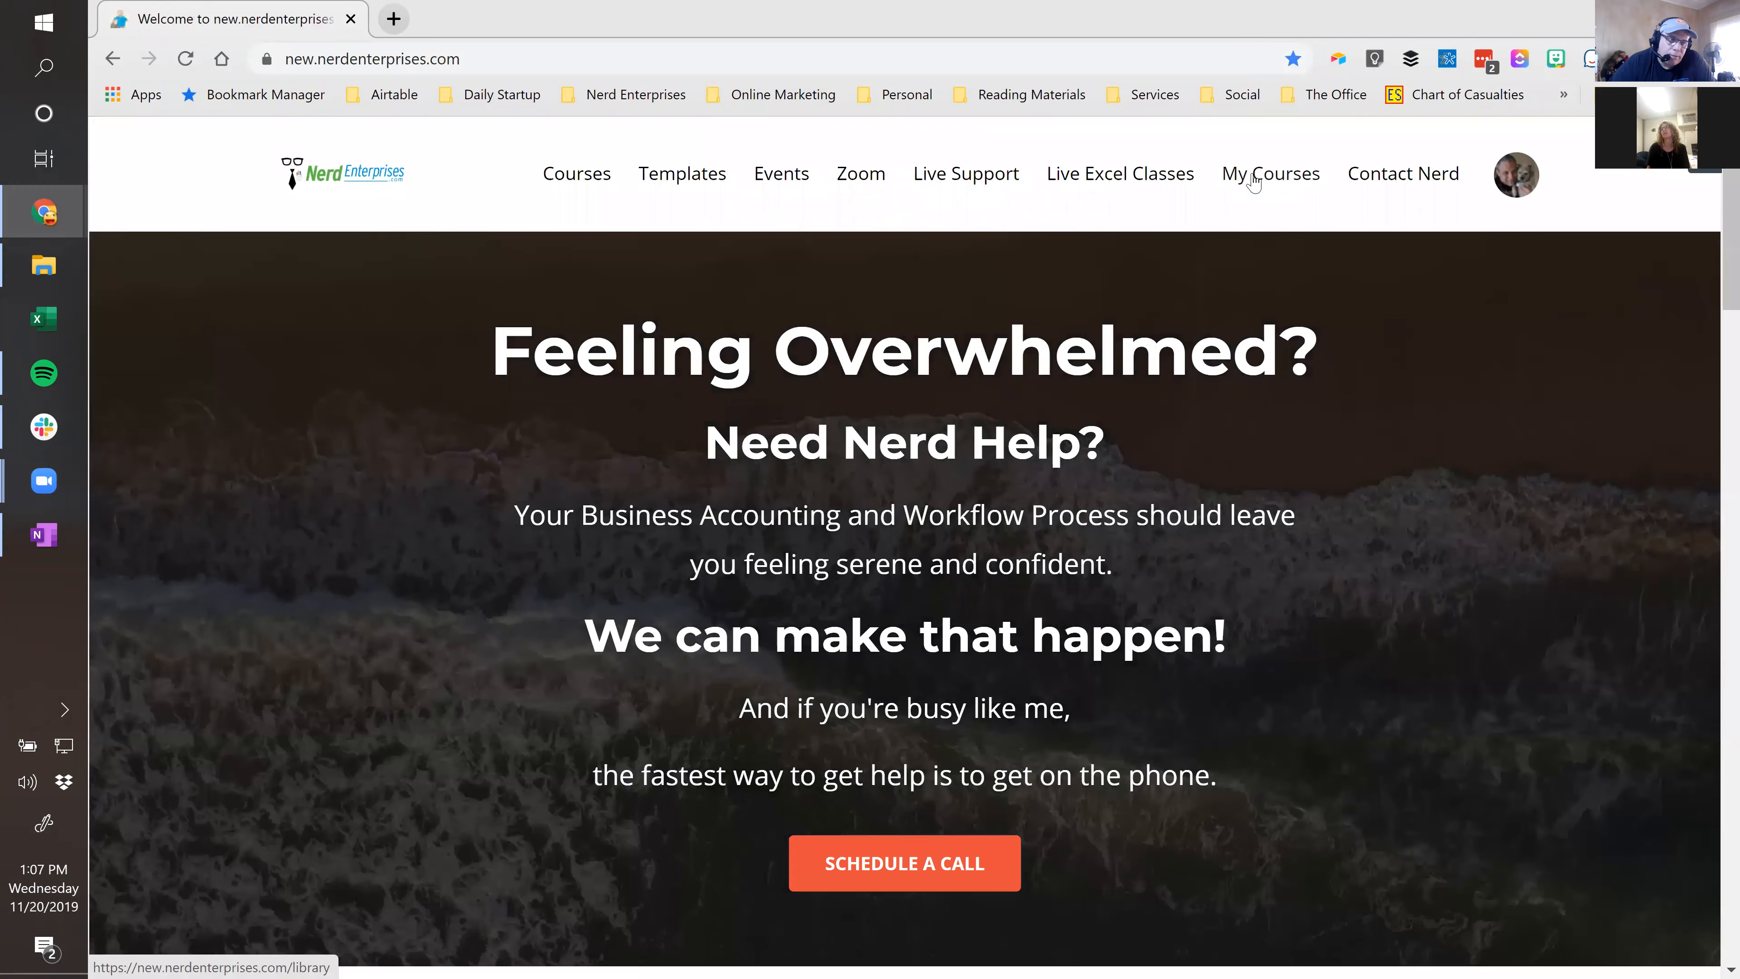
{"action": "left_click", "coordinate": [1254, 179]}
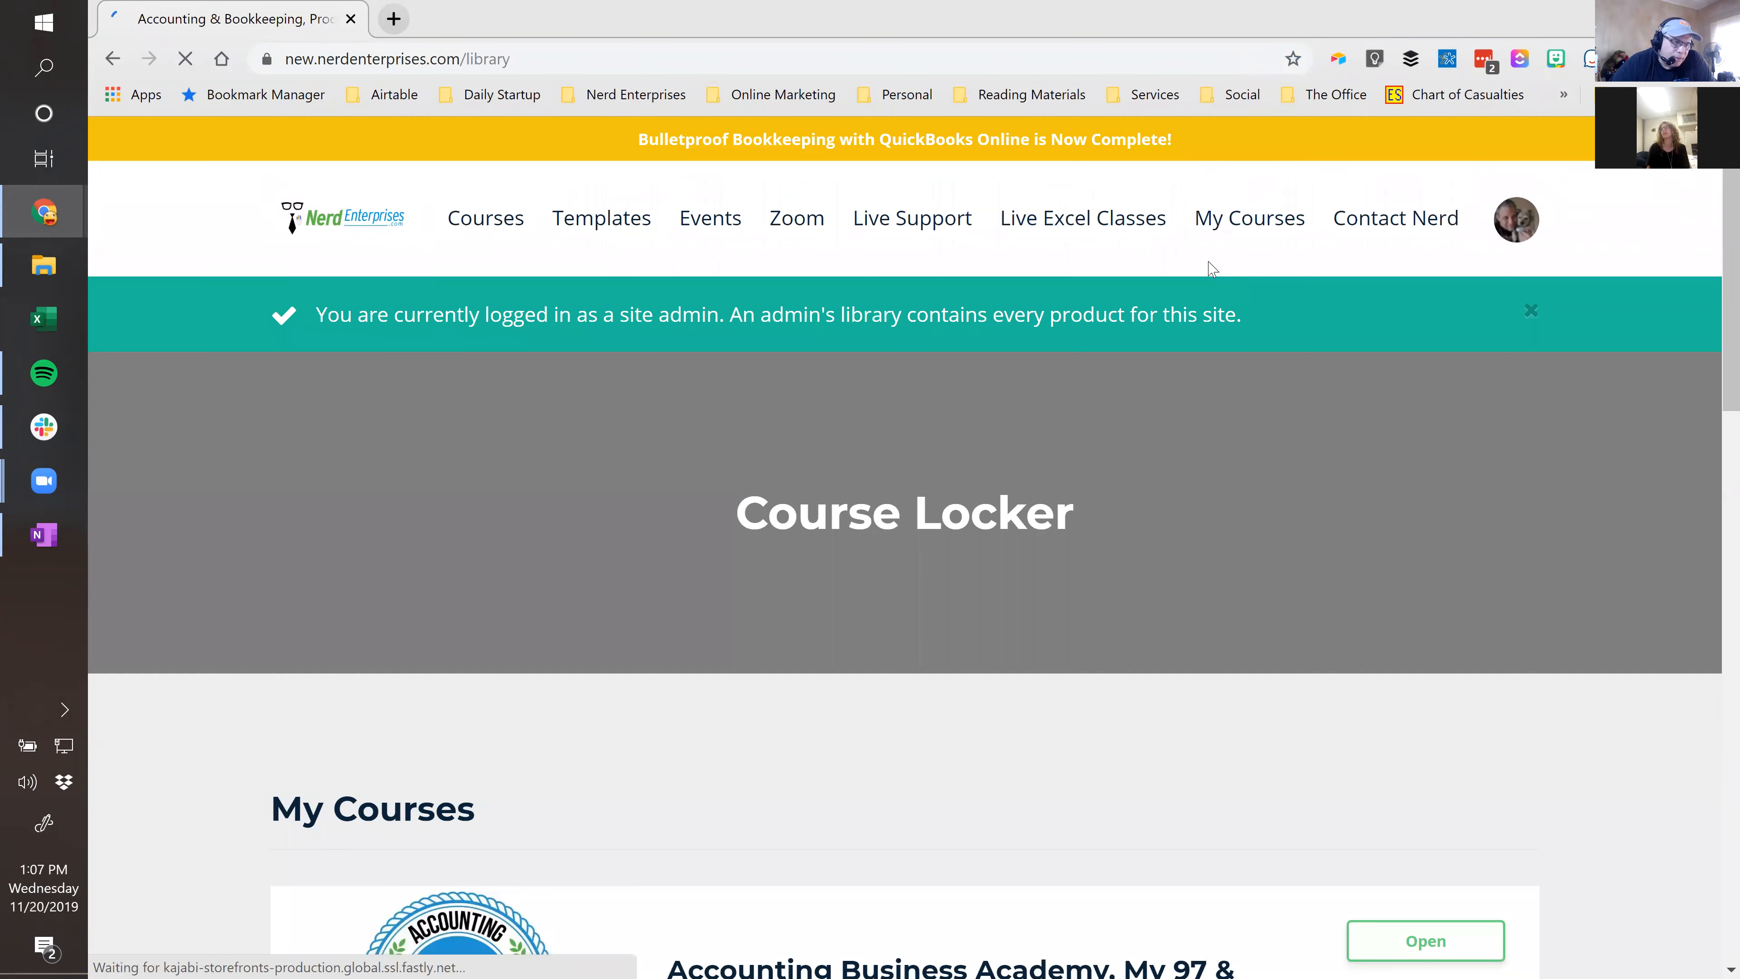
{"action": "scroll", "coordinate": [986, 511], "scroll_direction": "down", "scroll_amount": 15}
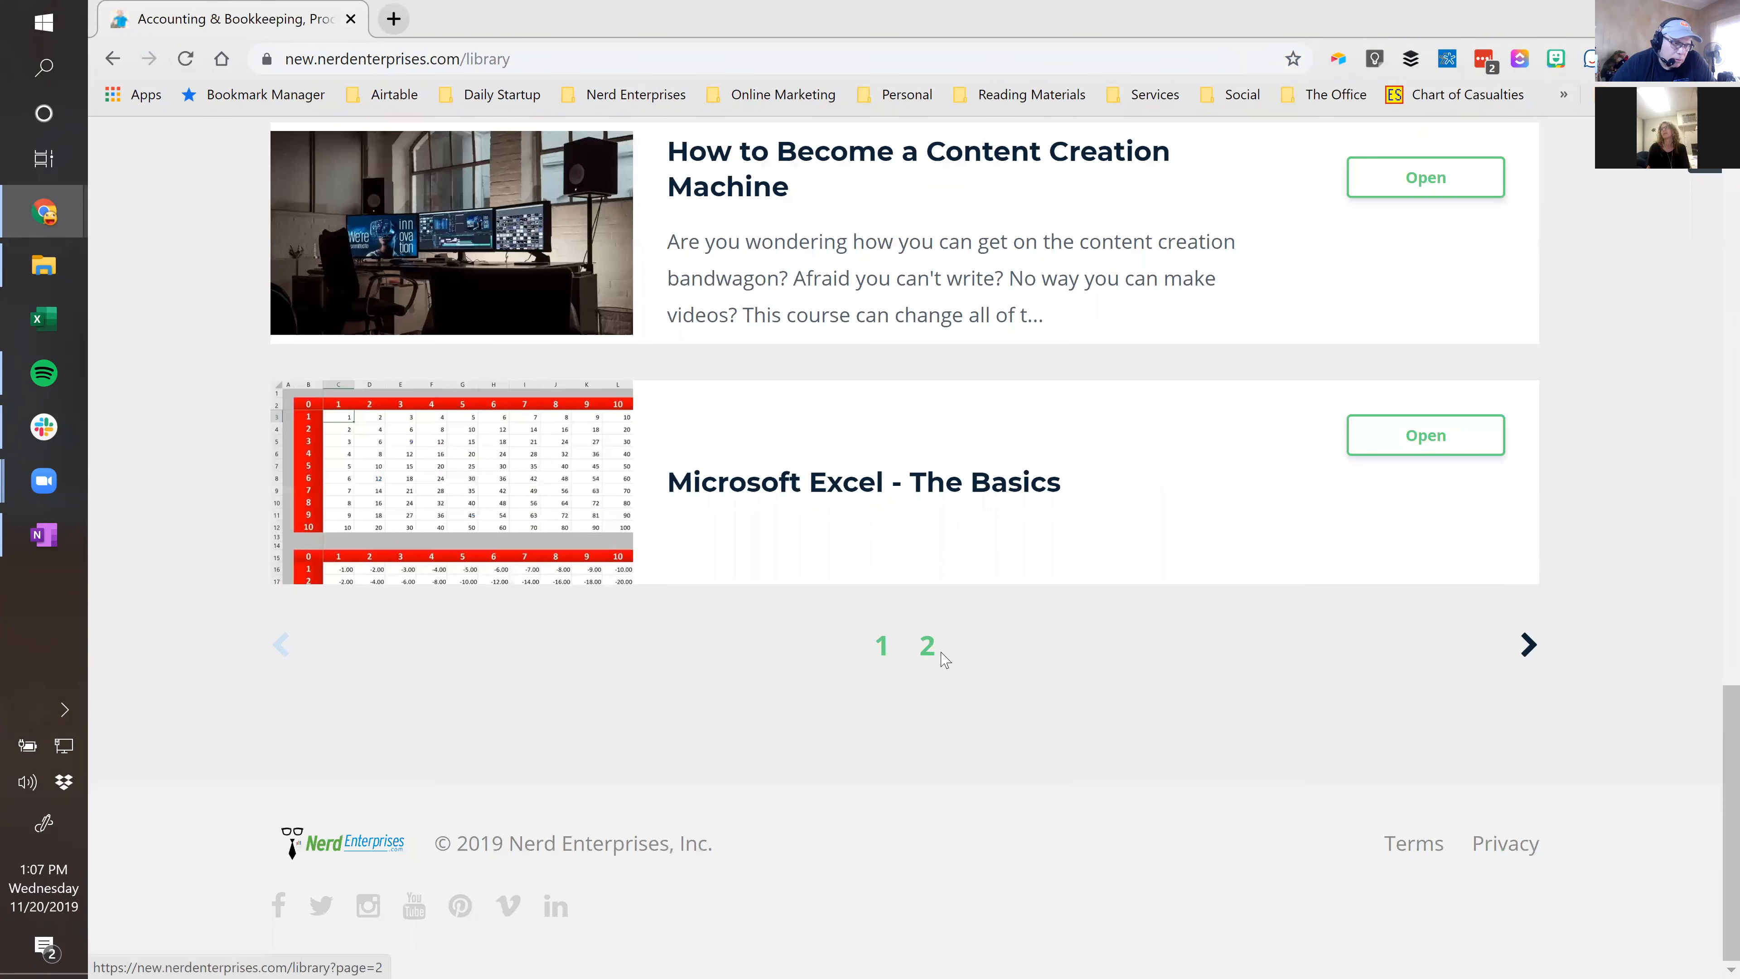
{"action": "left_click", "coordinate": [920, 649]}
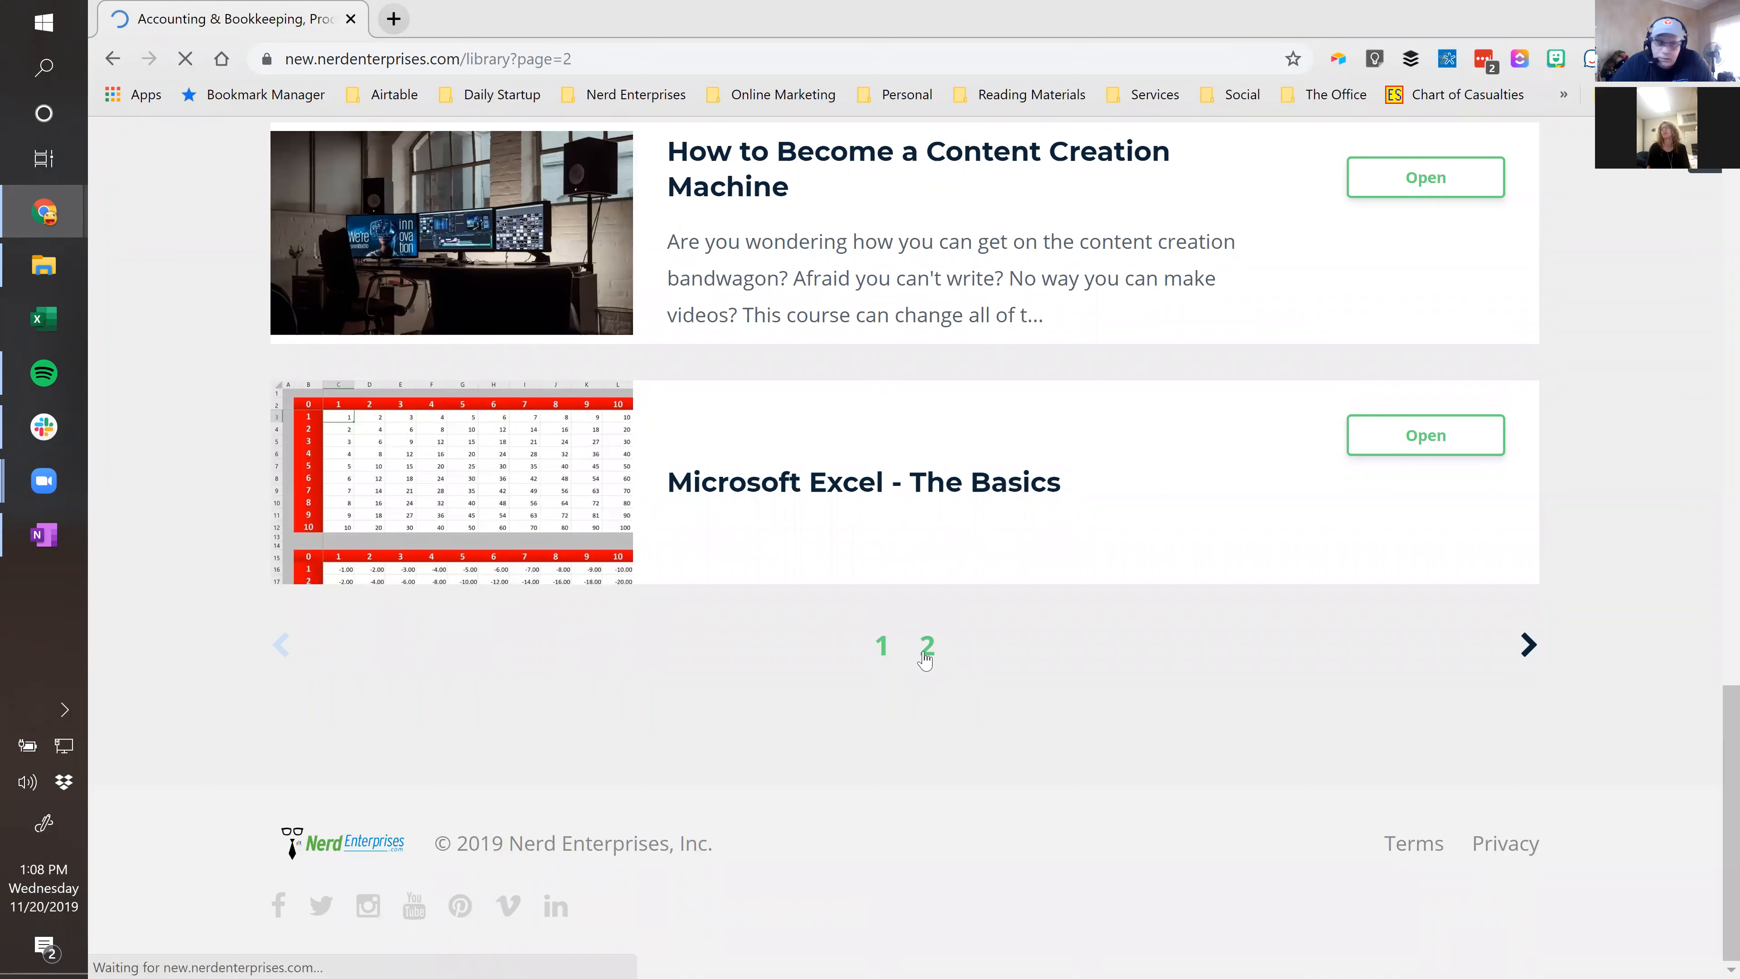
{"action": "scroll", "coordinate": [959, 480], "scroll_direction": "down", "scroll_amount": 10}
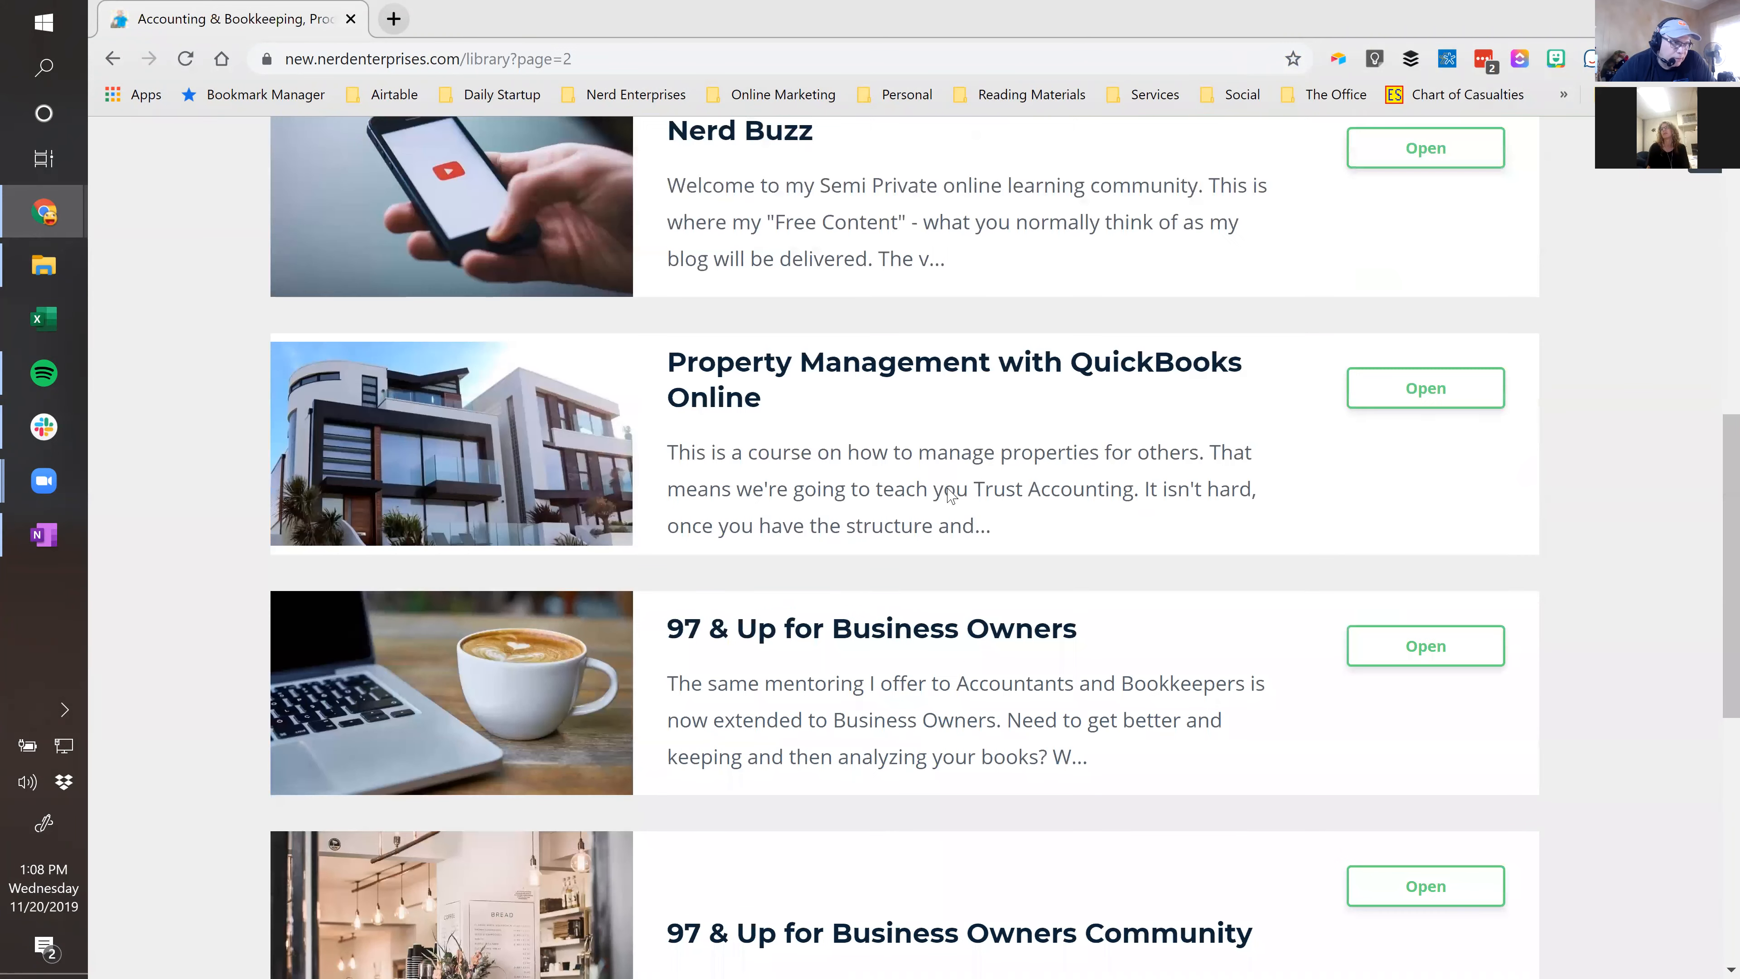
{"action": "scroll", "coordinate": [908, 244], "scroll_direction": "up", "scroll_amount": 5}
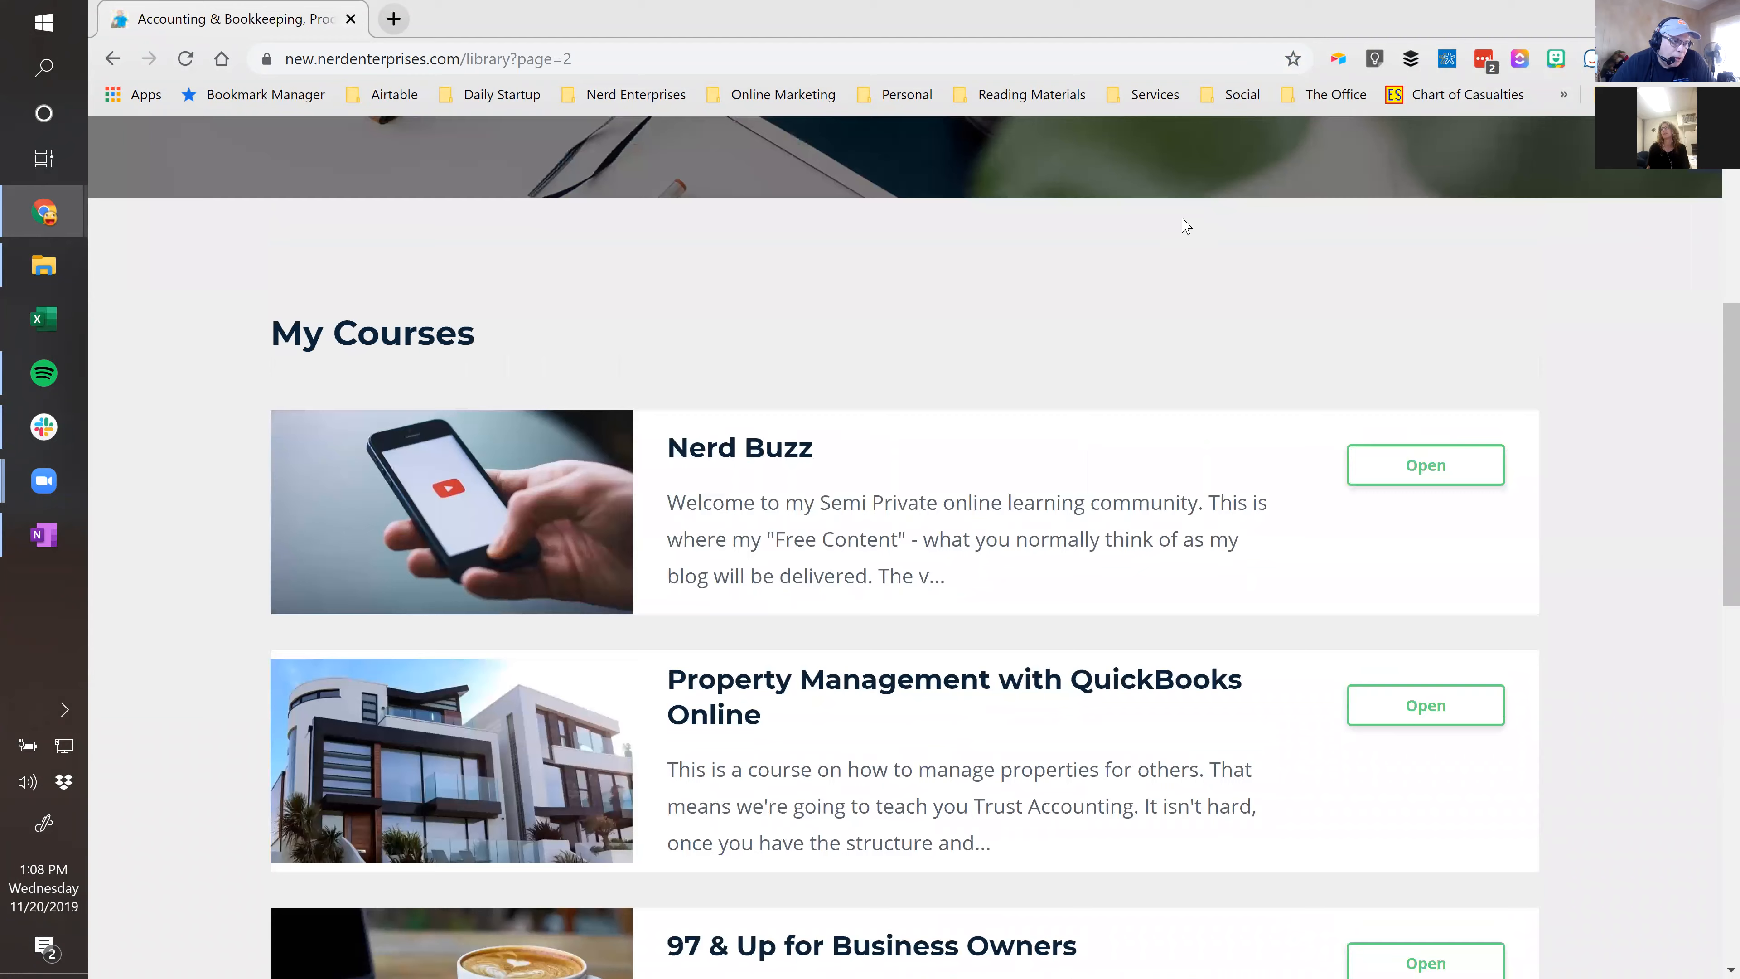
{"action": "left_click", "coordinate": [735, 479]}
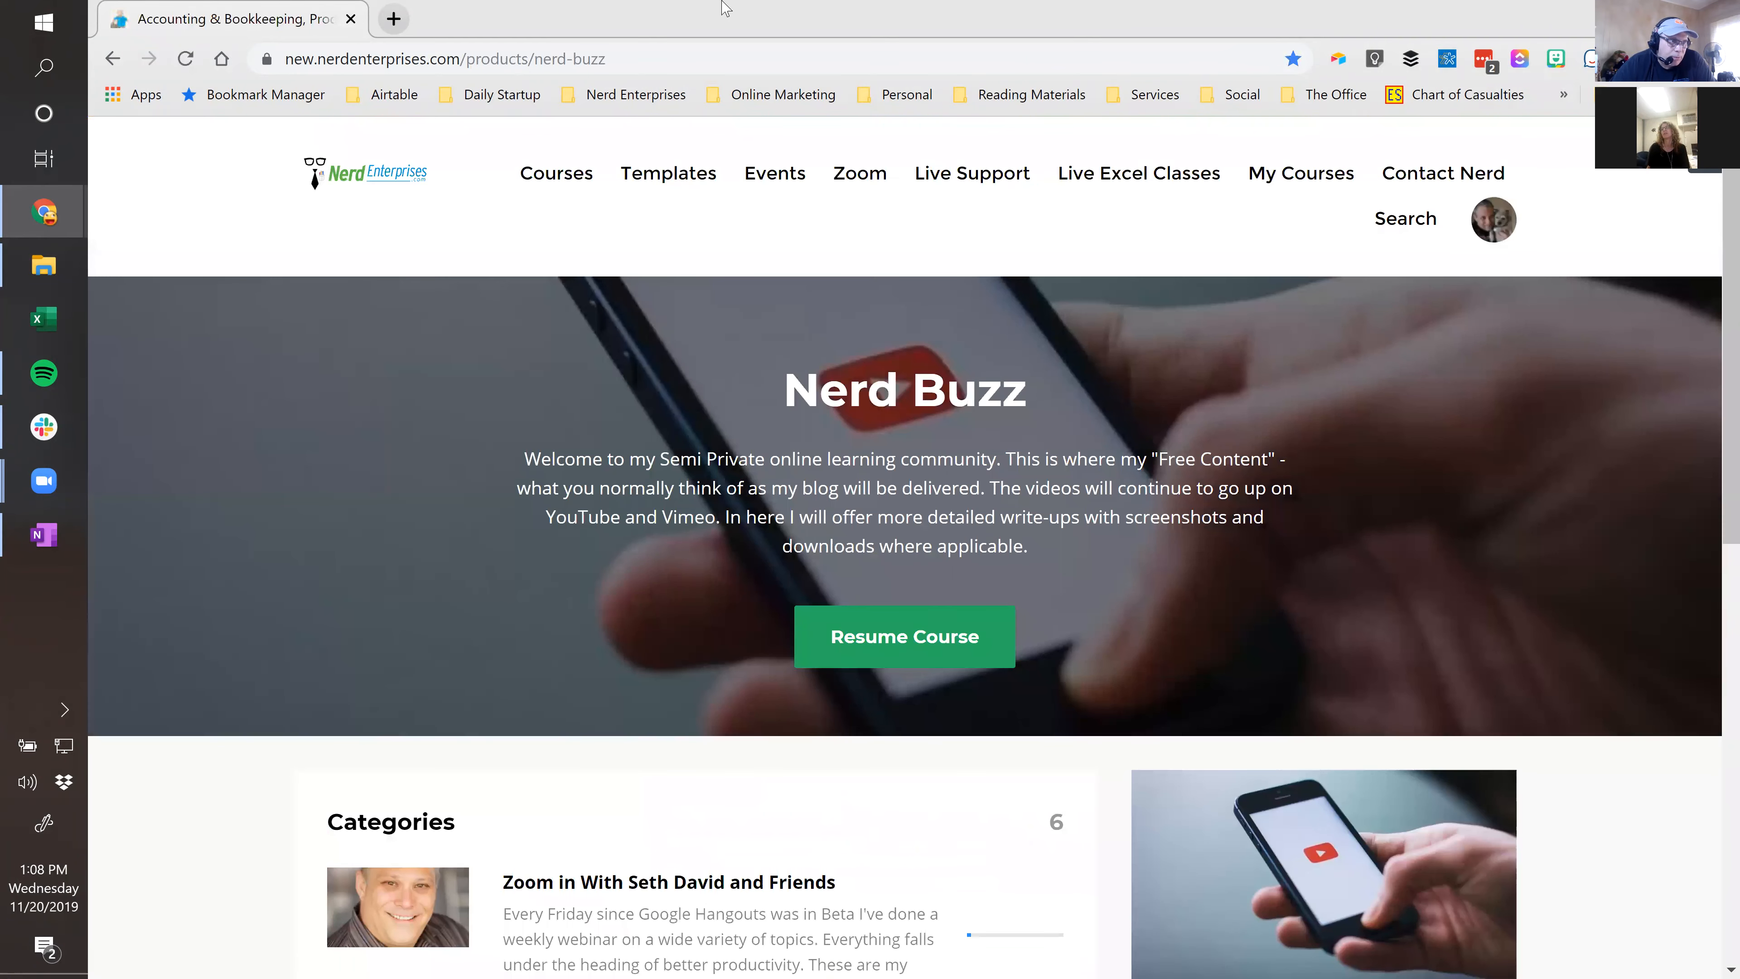
Browse the Bulletproof Bookkeeping (Webinars and More) category posts, then show the Windows desktop.
{"action": "left_click", "coordinate": [652, 62]}
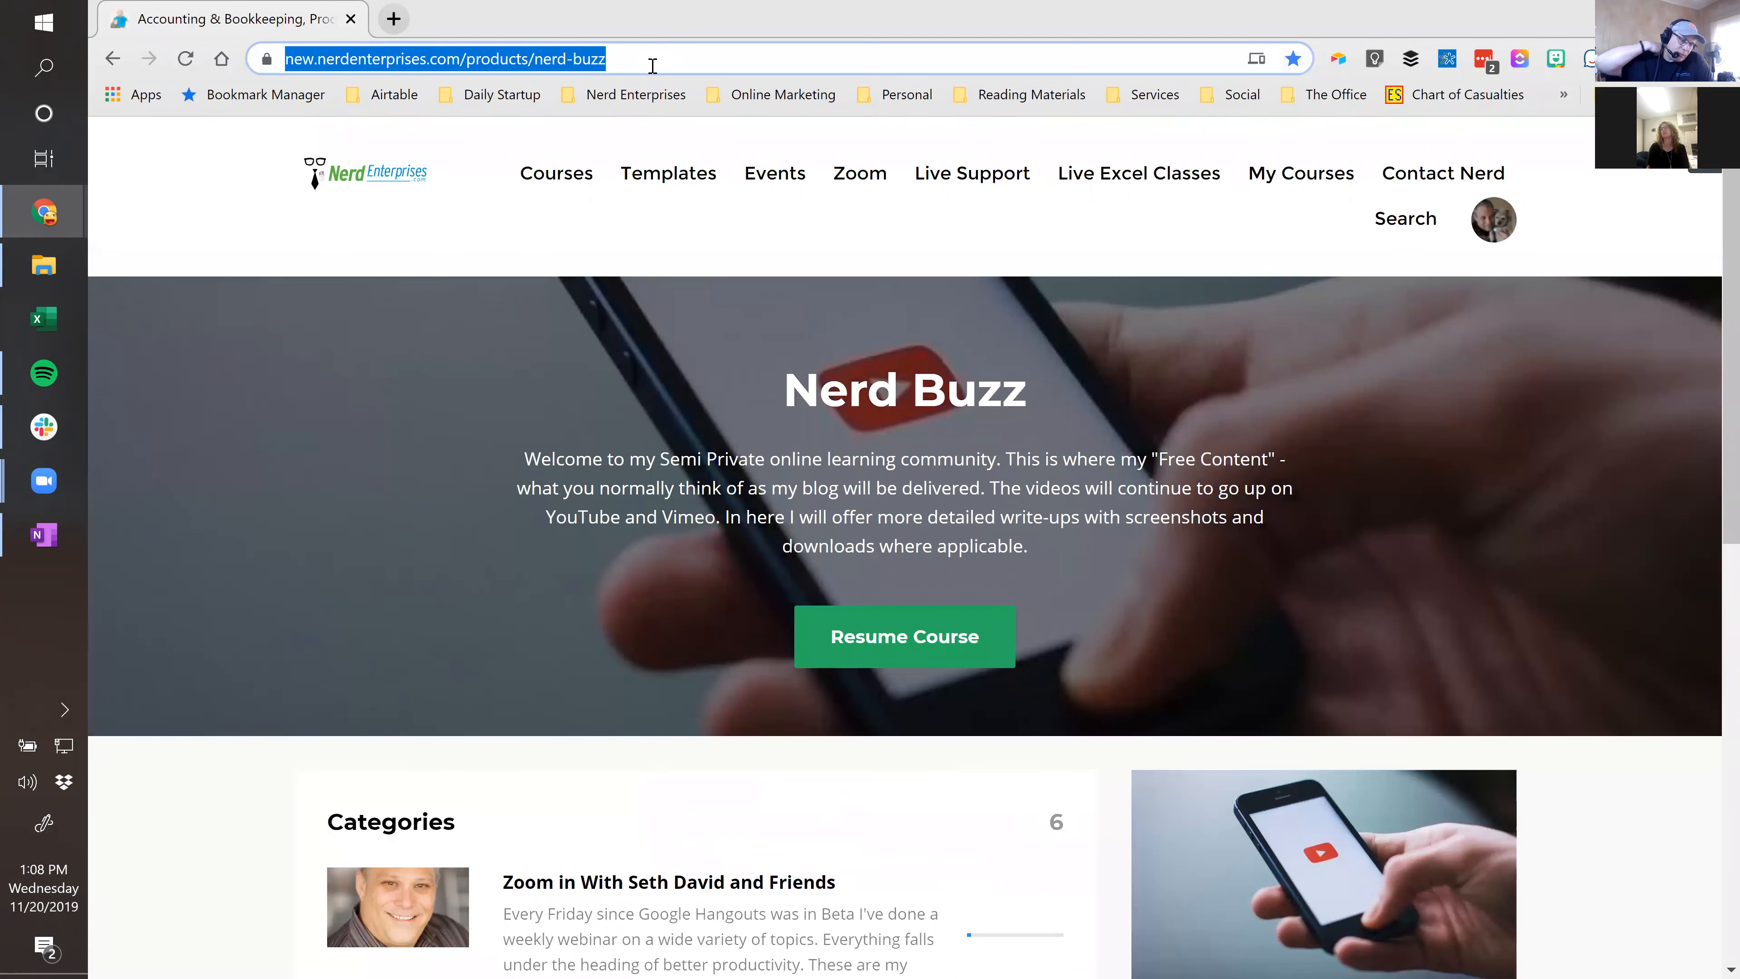
{"action": "scroll", "coordinate": [660, 400], "scroll_direction": "down", "scroll_amount": 7}
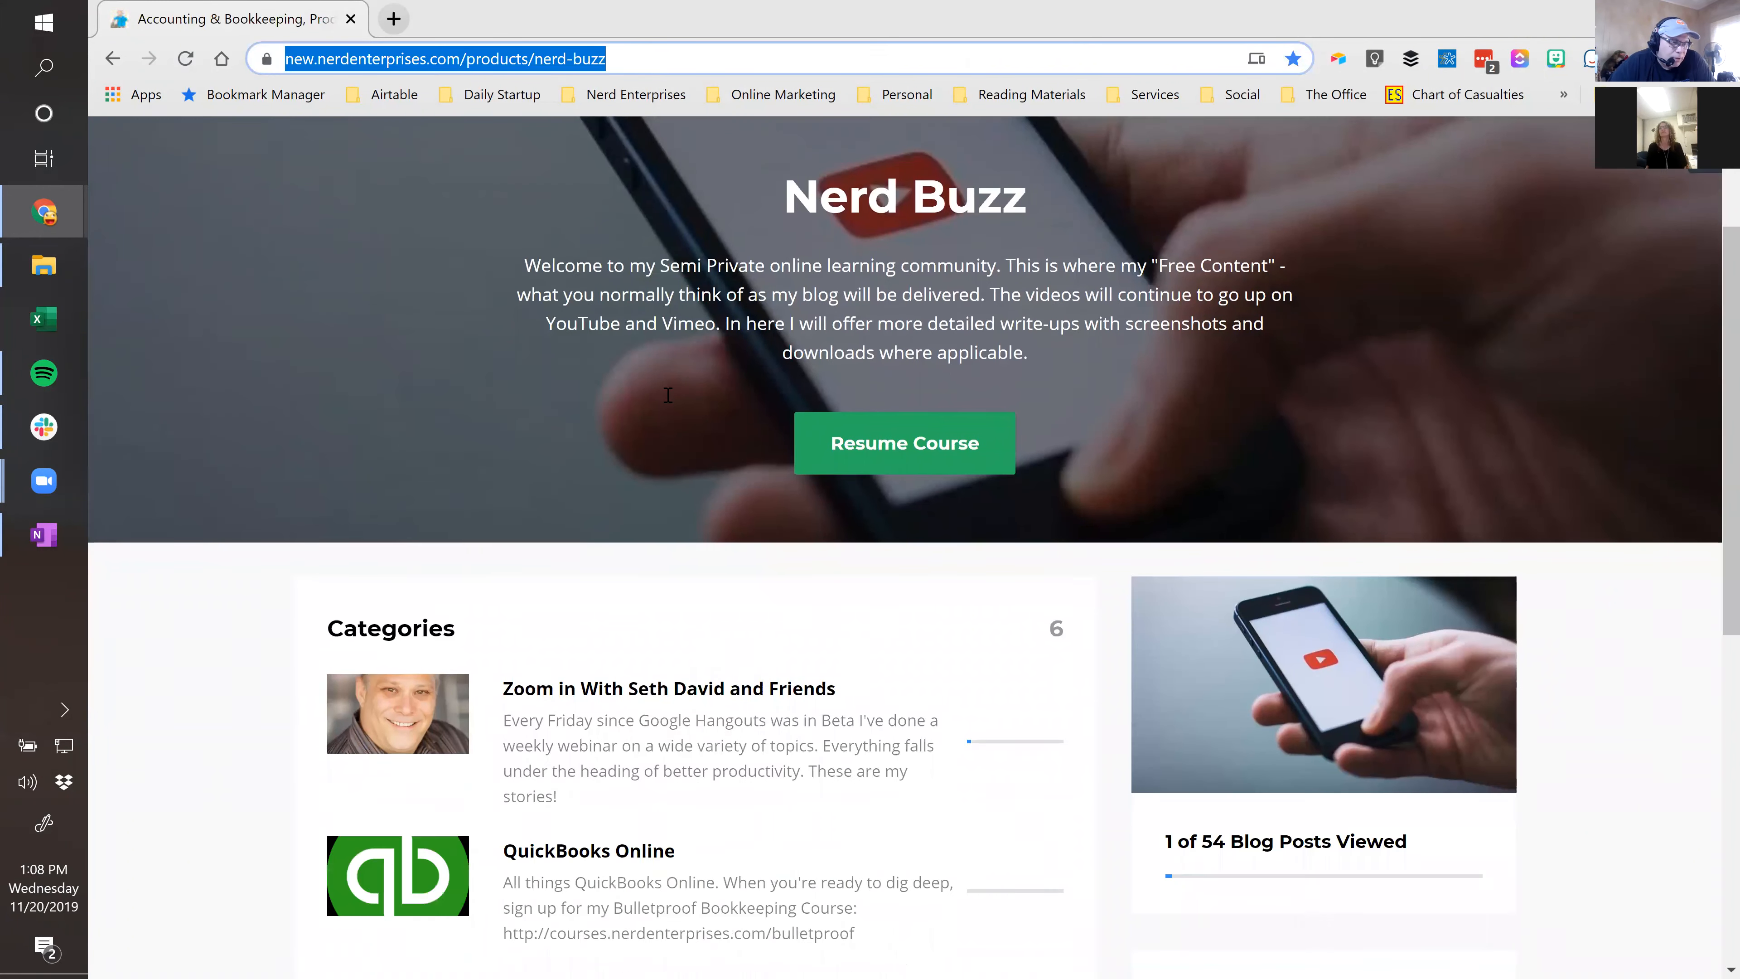
{"action": "scroll", "coordinate": [667, 395], "scroll_direction": "down", "scroll_amount": 4}
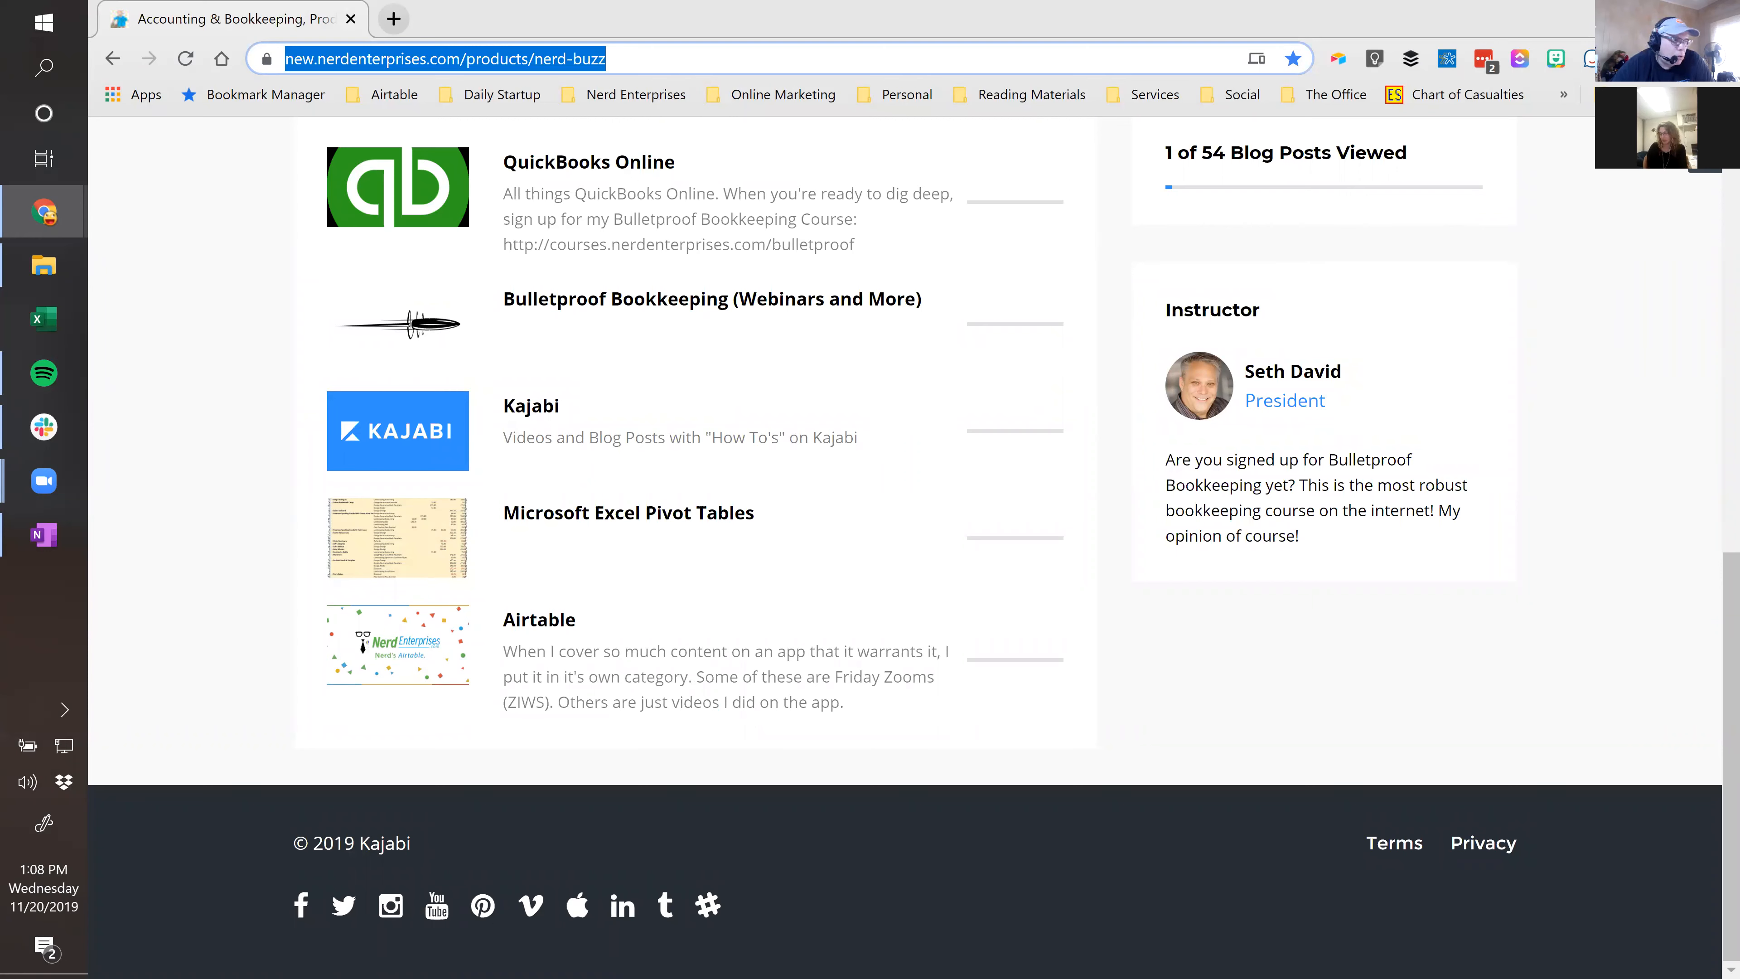
{"action": "left_click", "coordinate": [610, 310]}
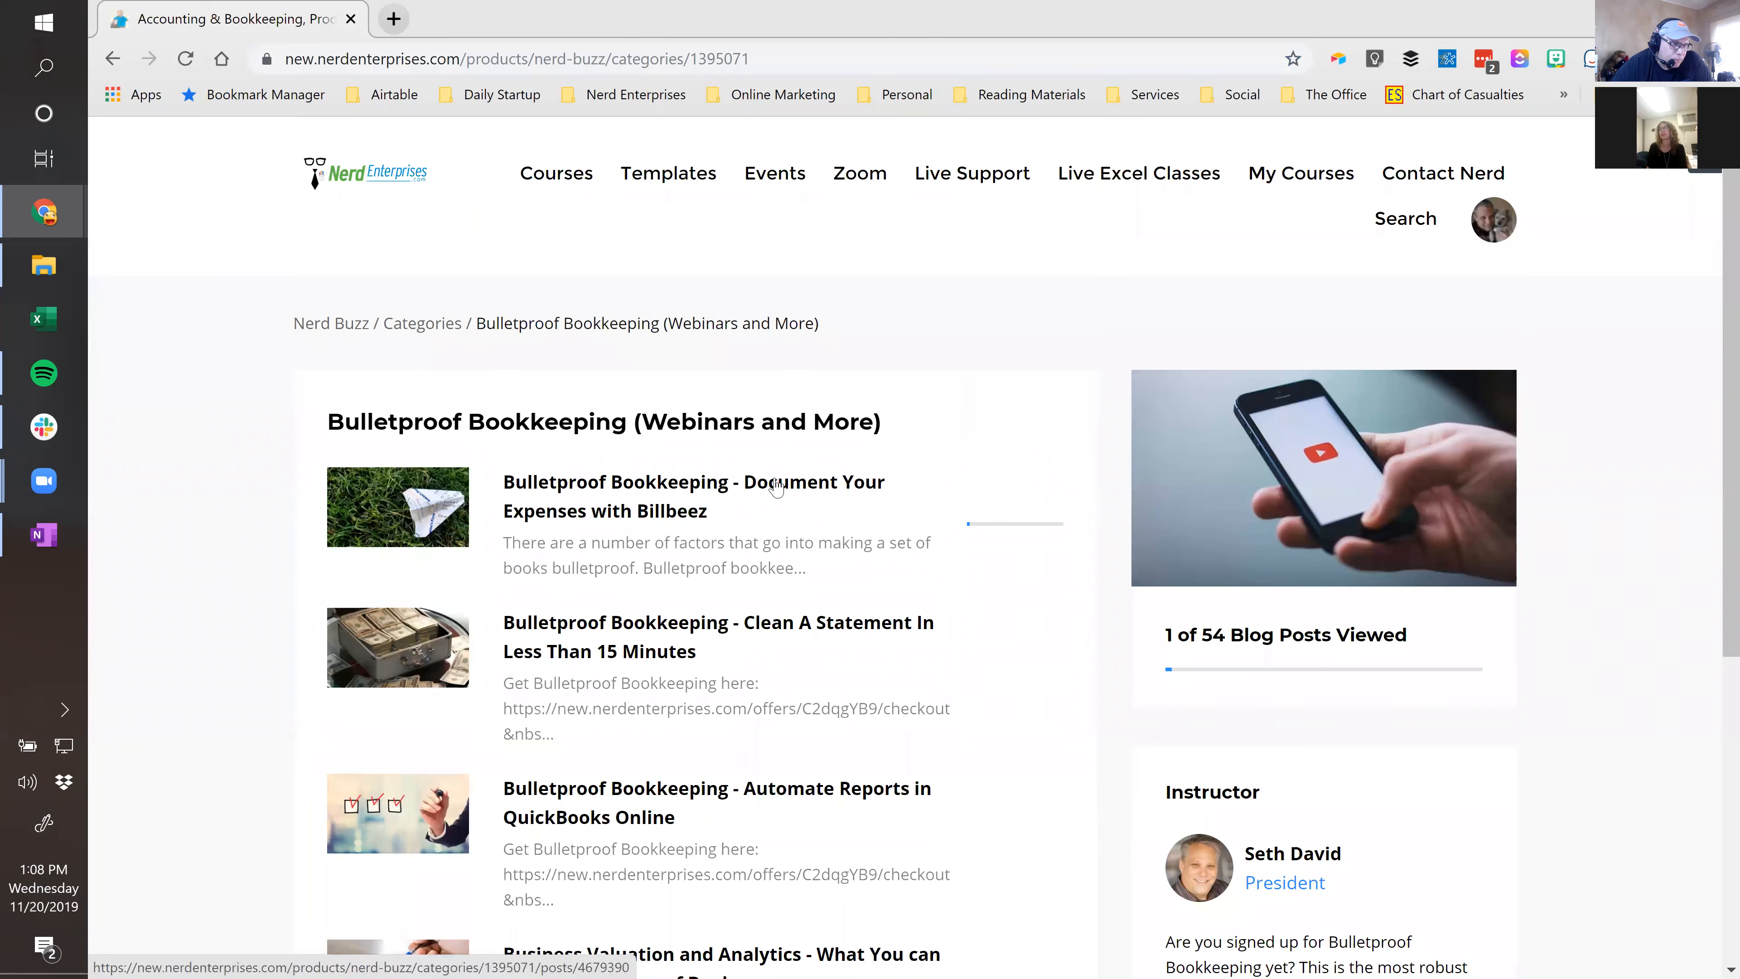
{"action": "scroll", "coordinate": [775, 471], "scroll_direction": "down", "scroll_amount": 5}
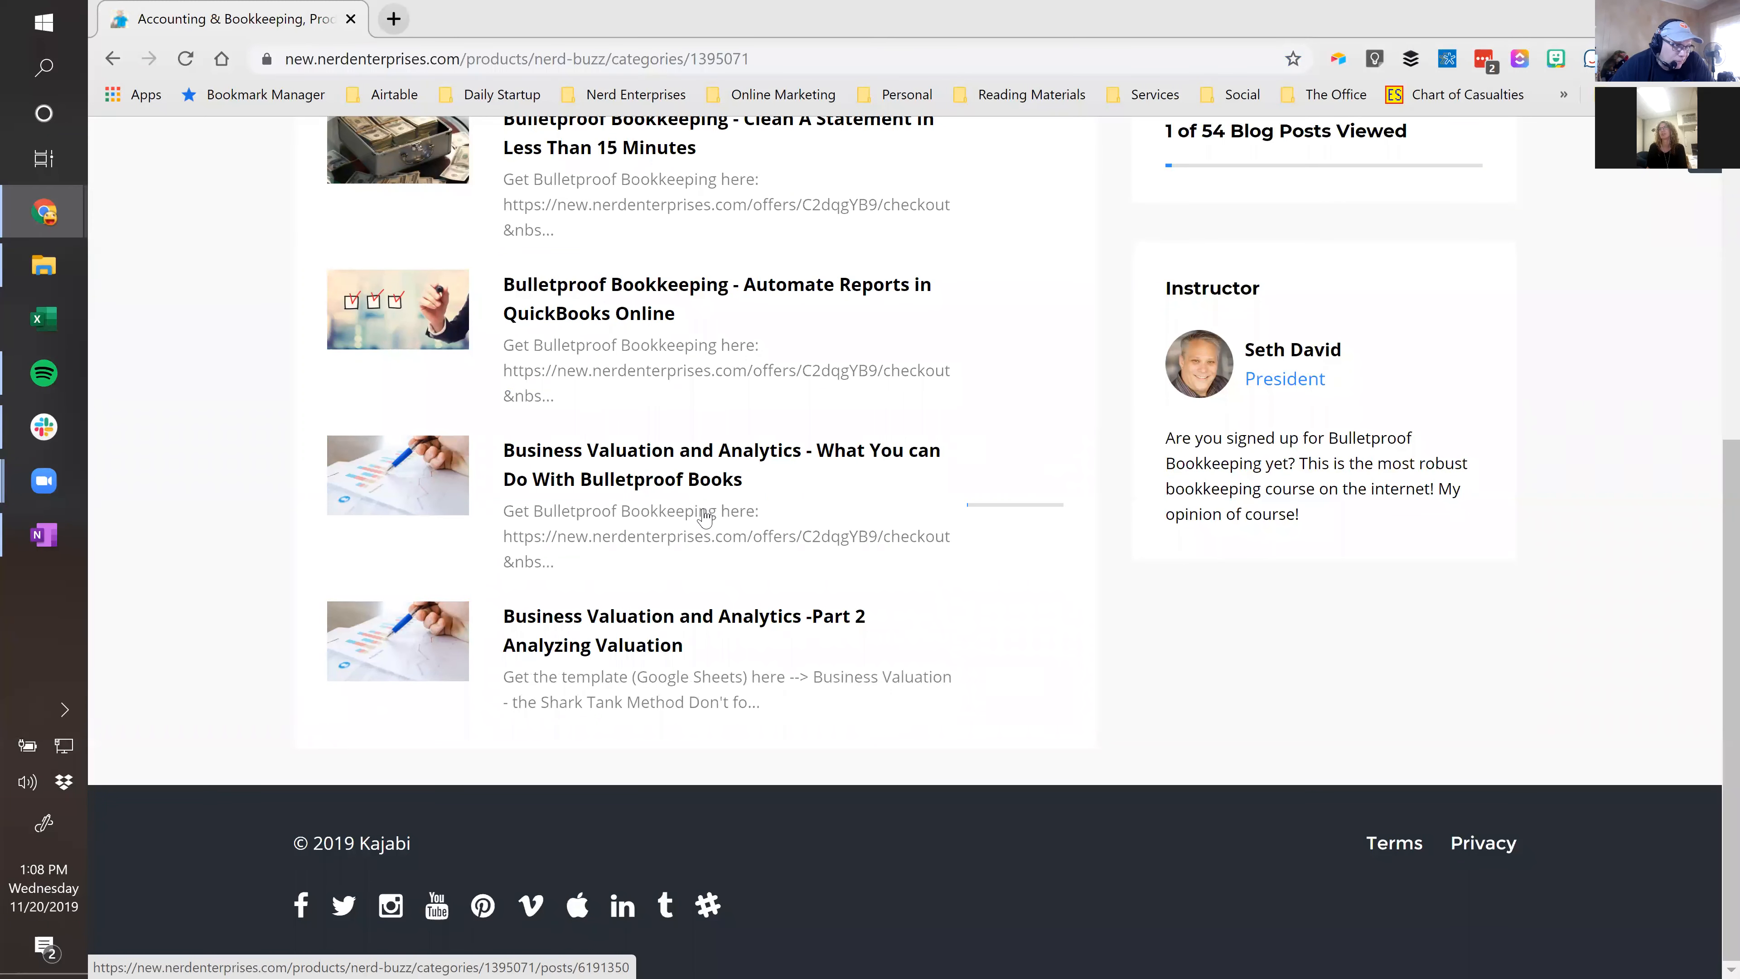
{"action": "scroll", "coordinate": [704, 513], "scroll_direction": "up", "scroll_amount": 6}
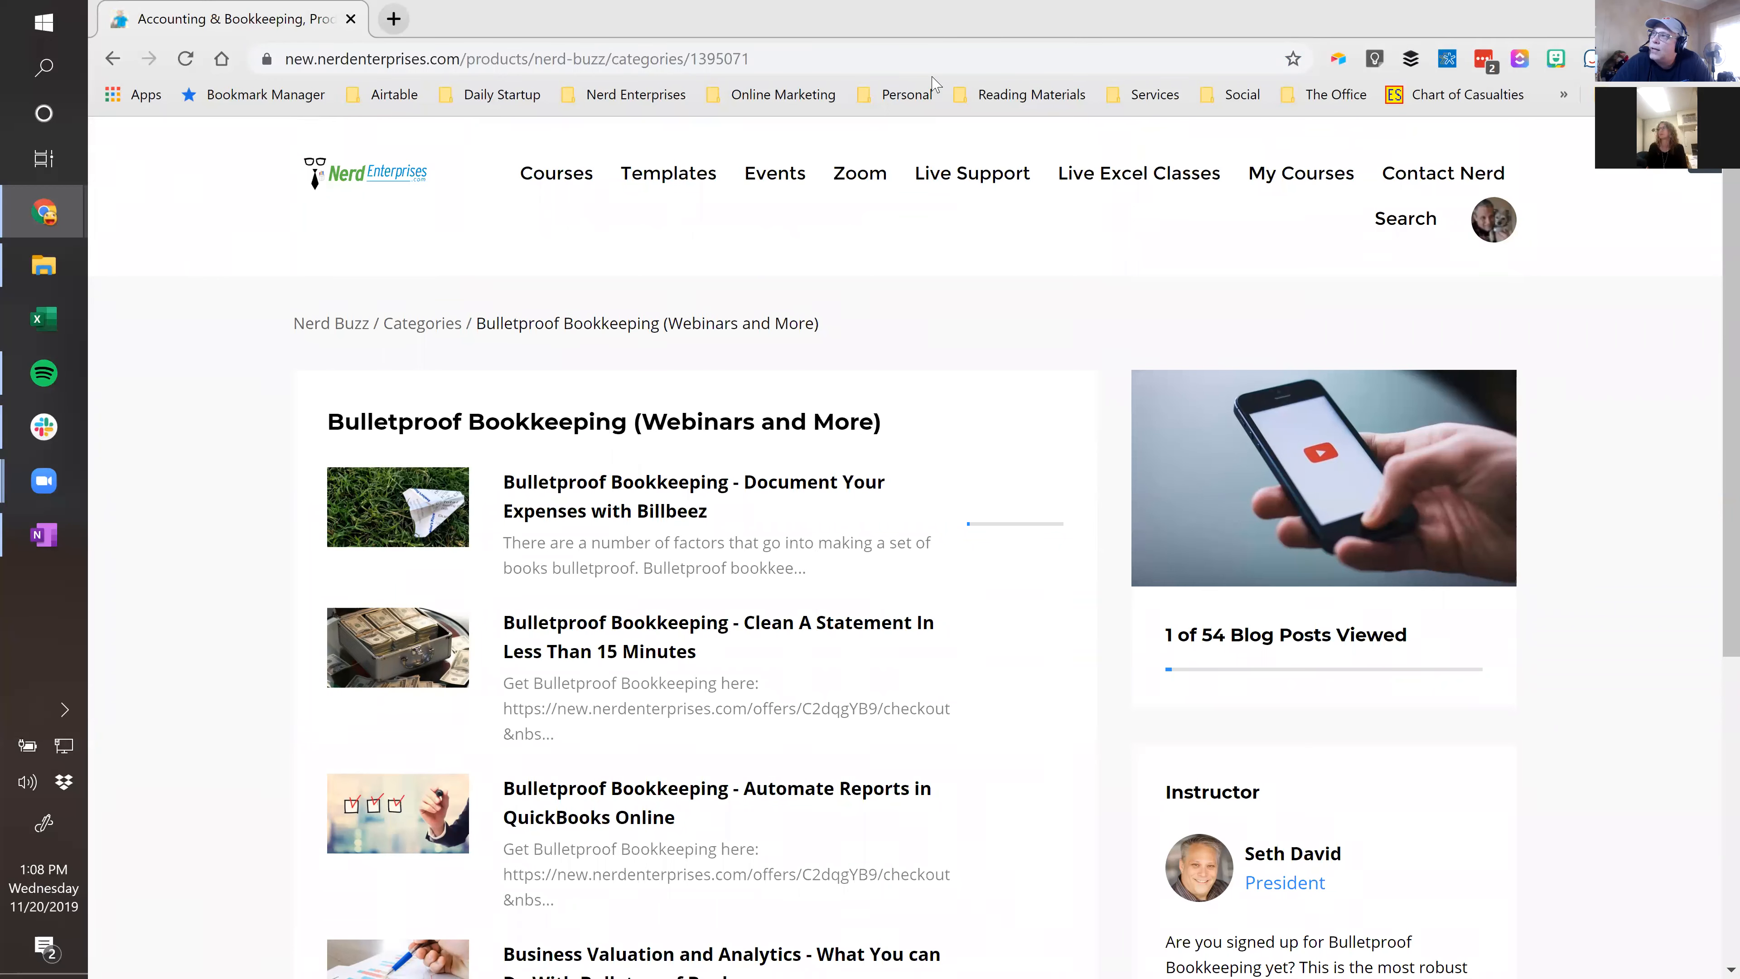
{"action": "key", "text": "super+d"}
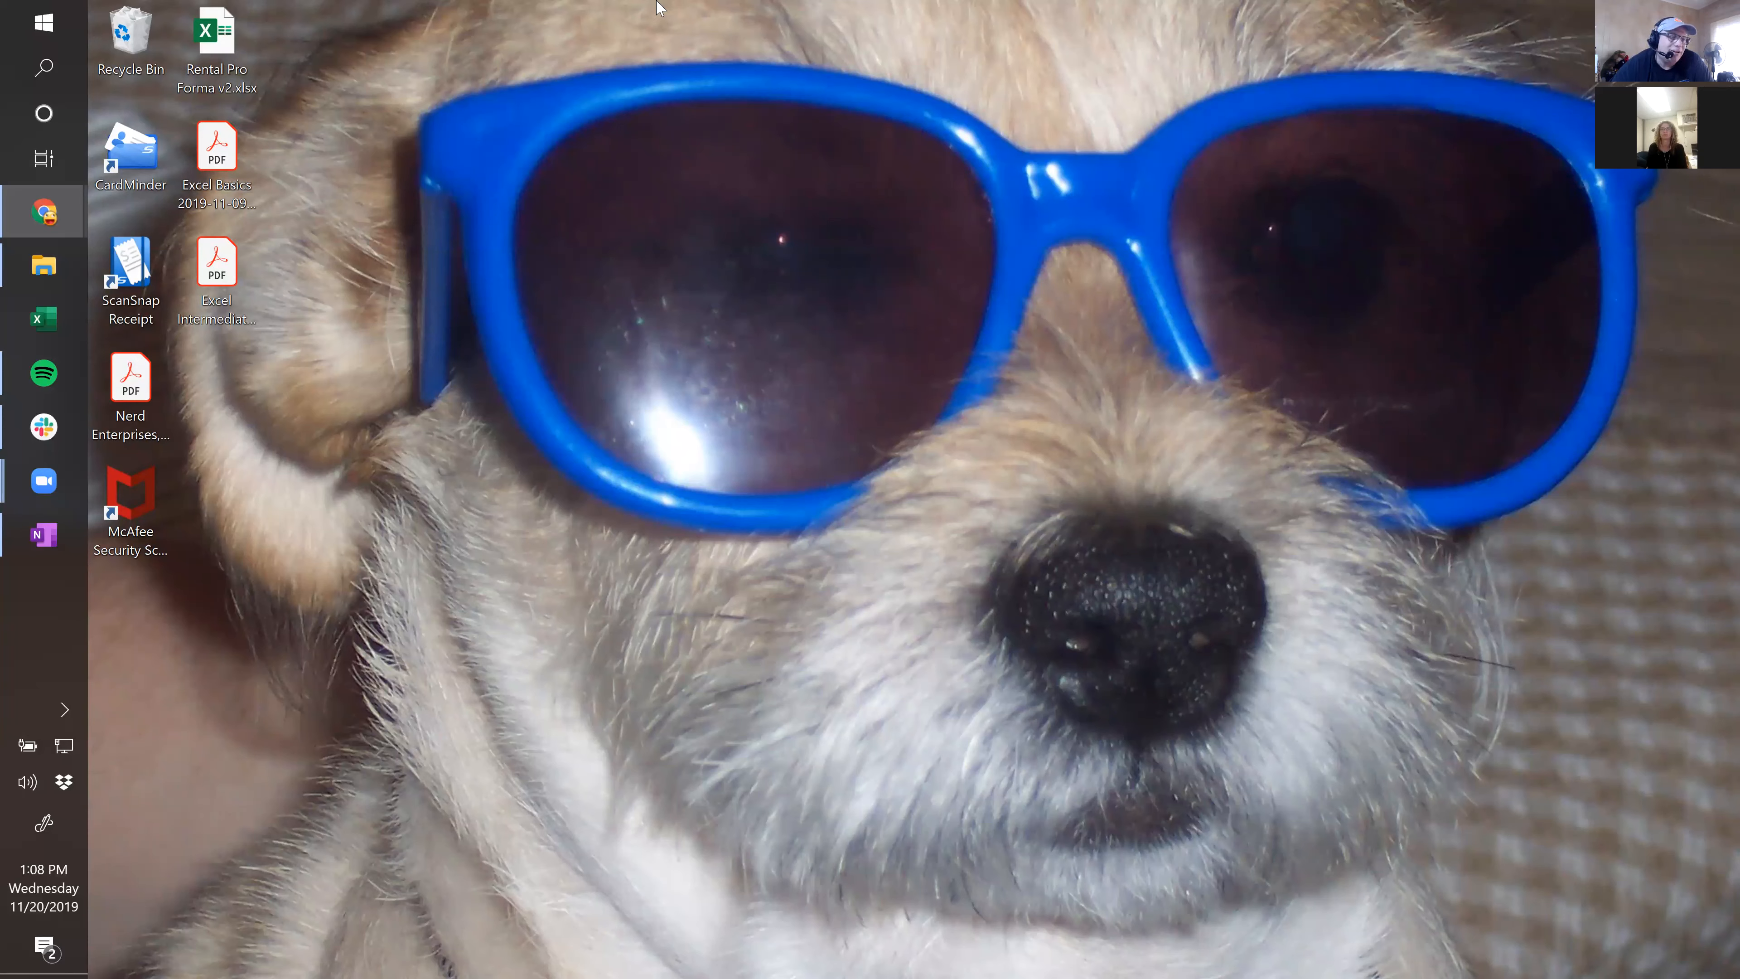
Bring Chrome back maximised, then switch to Excel and start blank workbook Book1.
{"action": "key", "text": "super+d"}
{"action": "double_click", "coordinate": [680, 43]}
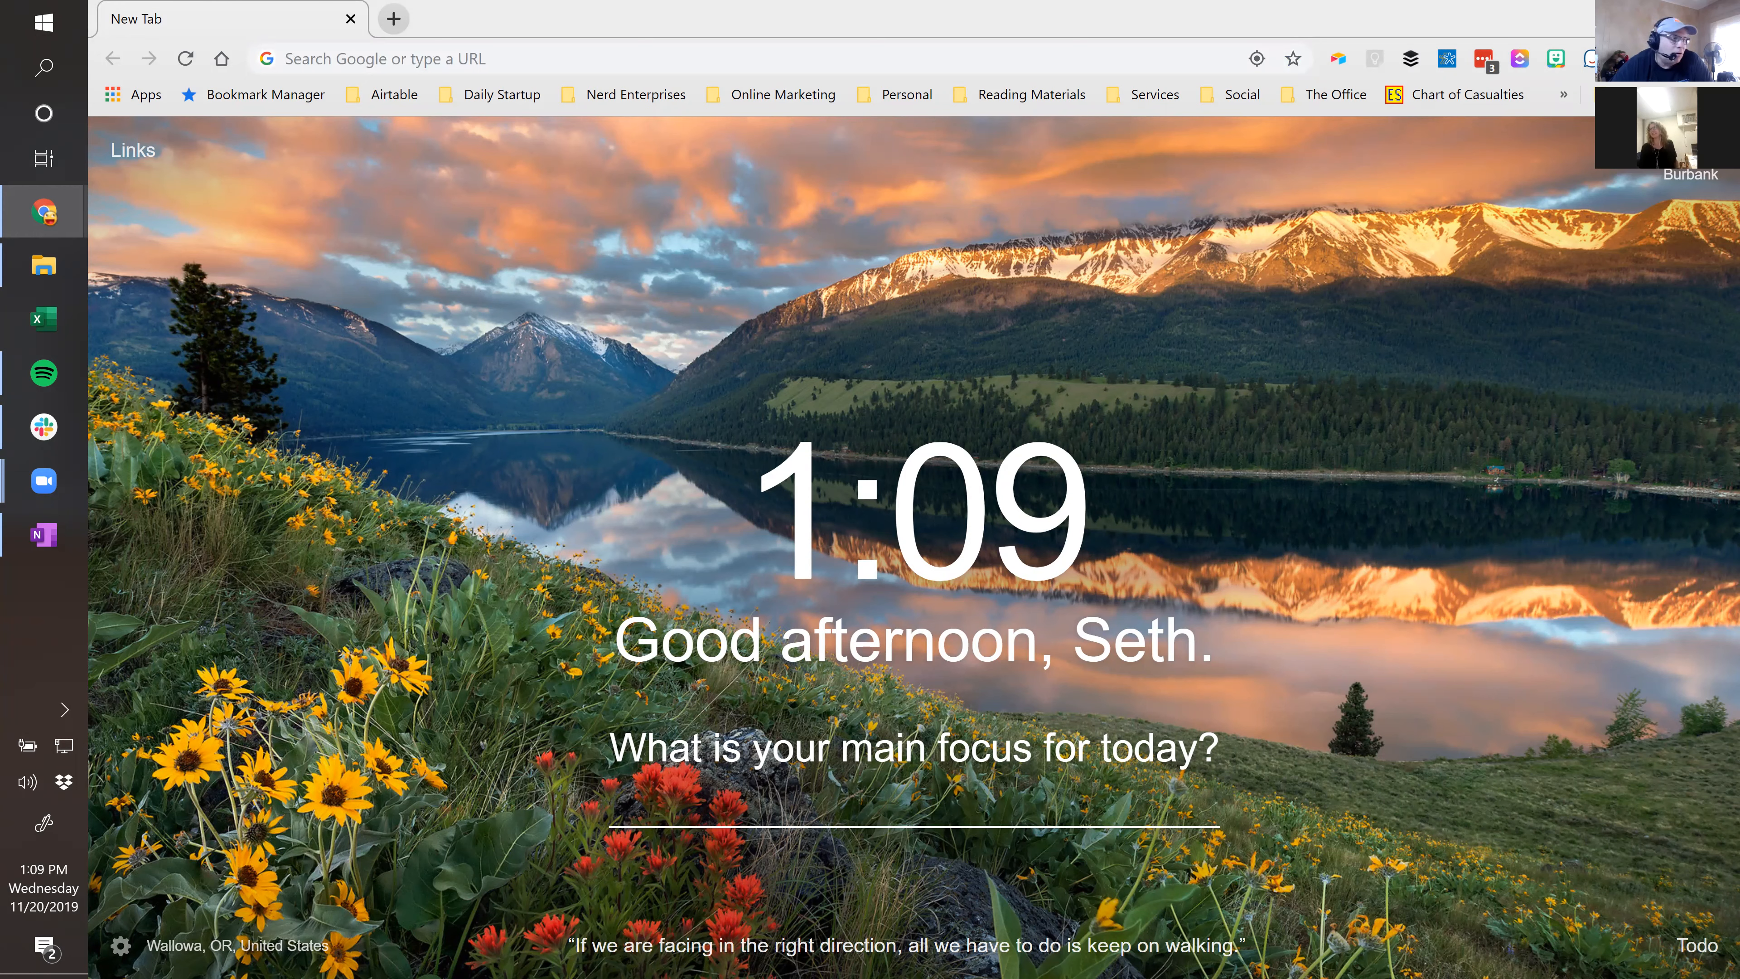
{"action": "left_click", "coordinate": [39, 319]}
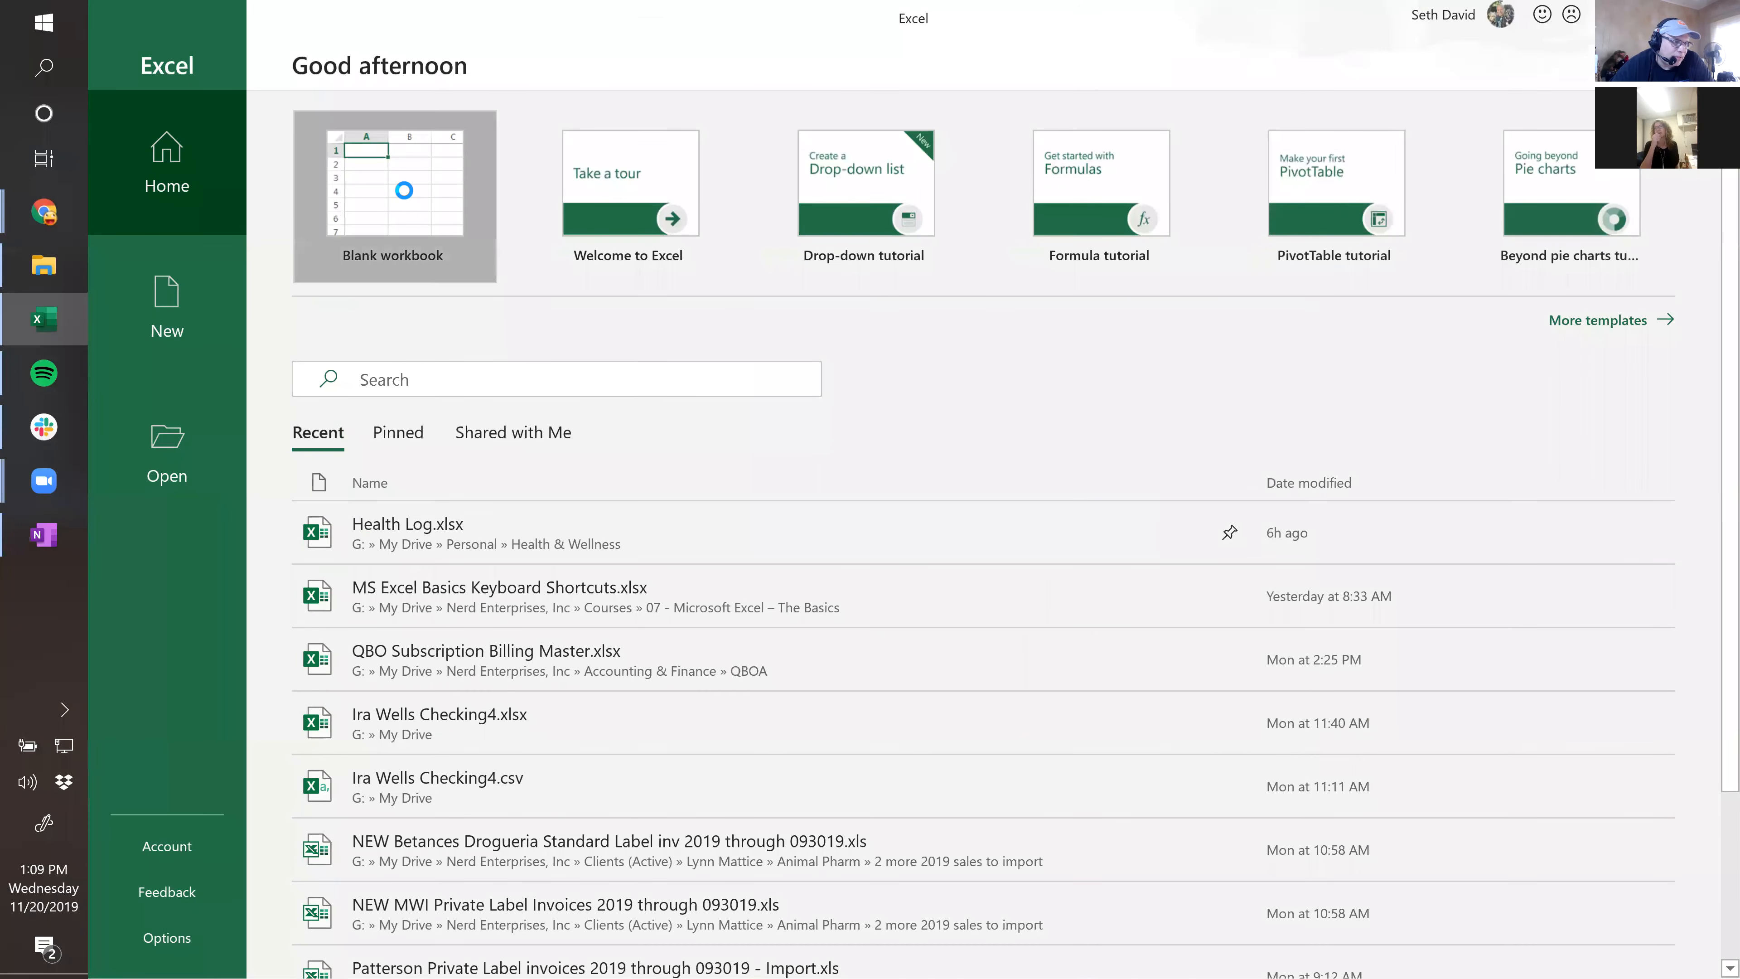
{"action": "left_click", "coordinate": [404, 189]}
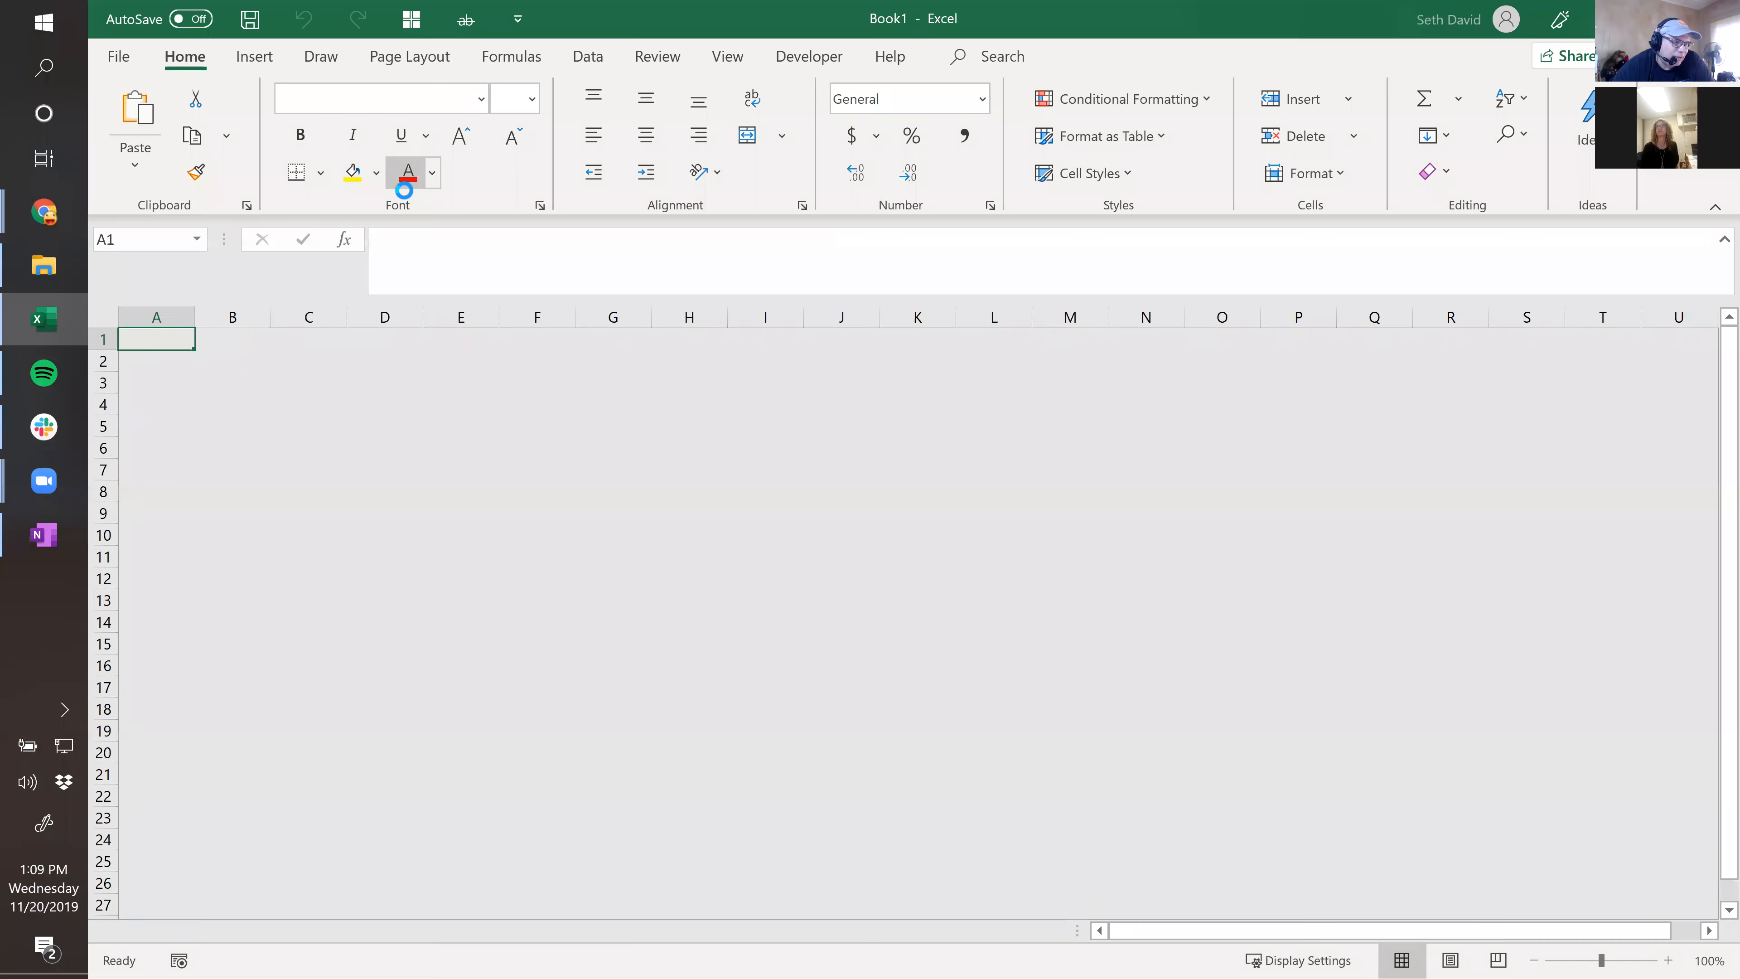
{"action": "left_click", "coordinate": [217, 362]}
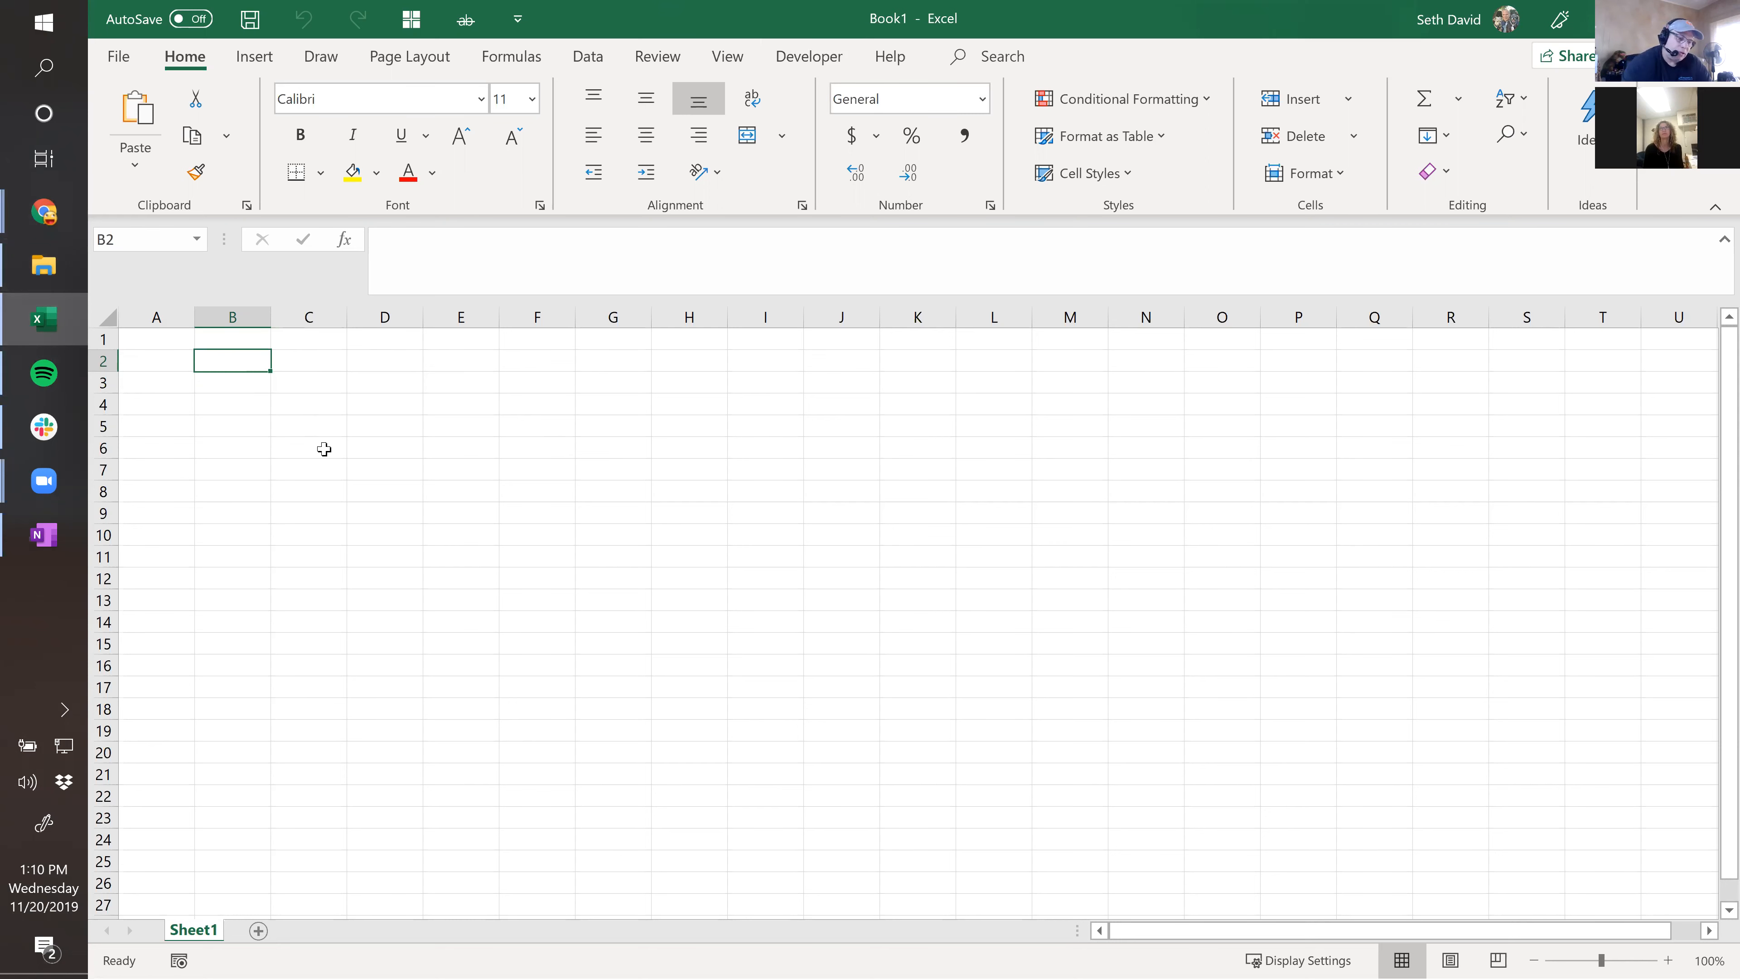
Enter the Policy # heading in B2 and the Prepaid Insurance title in A1.
{"action": "type", "text": "Pol"}
{"action": "type", "text": "icy #"}
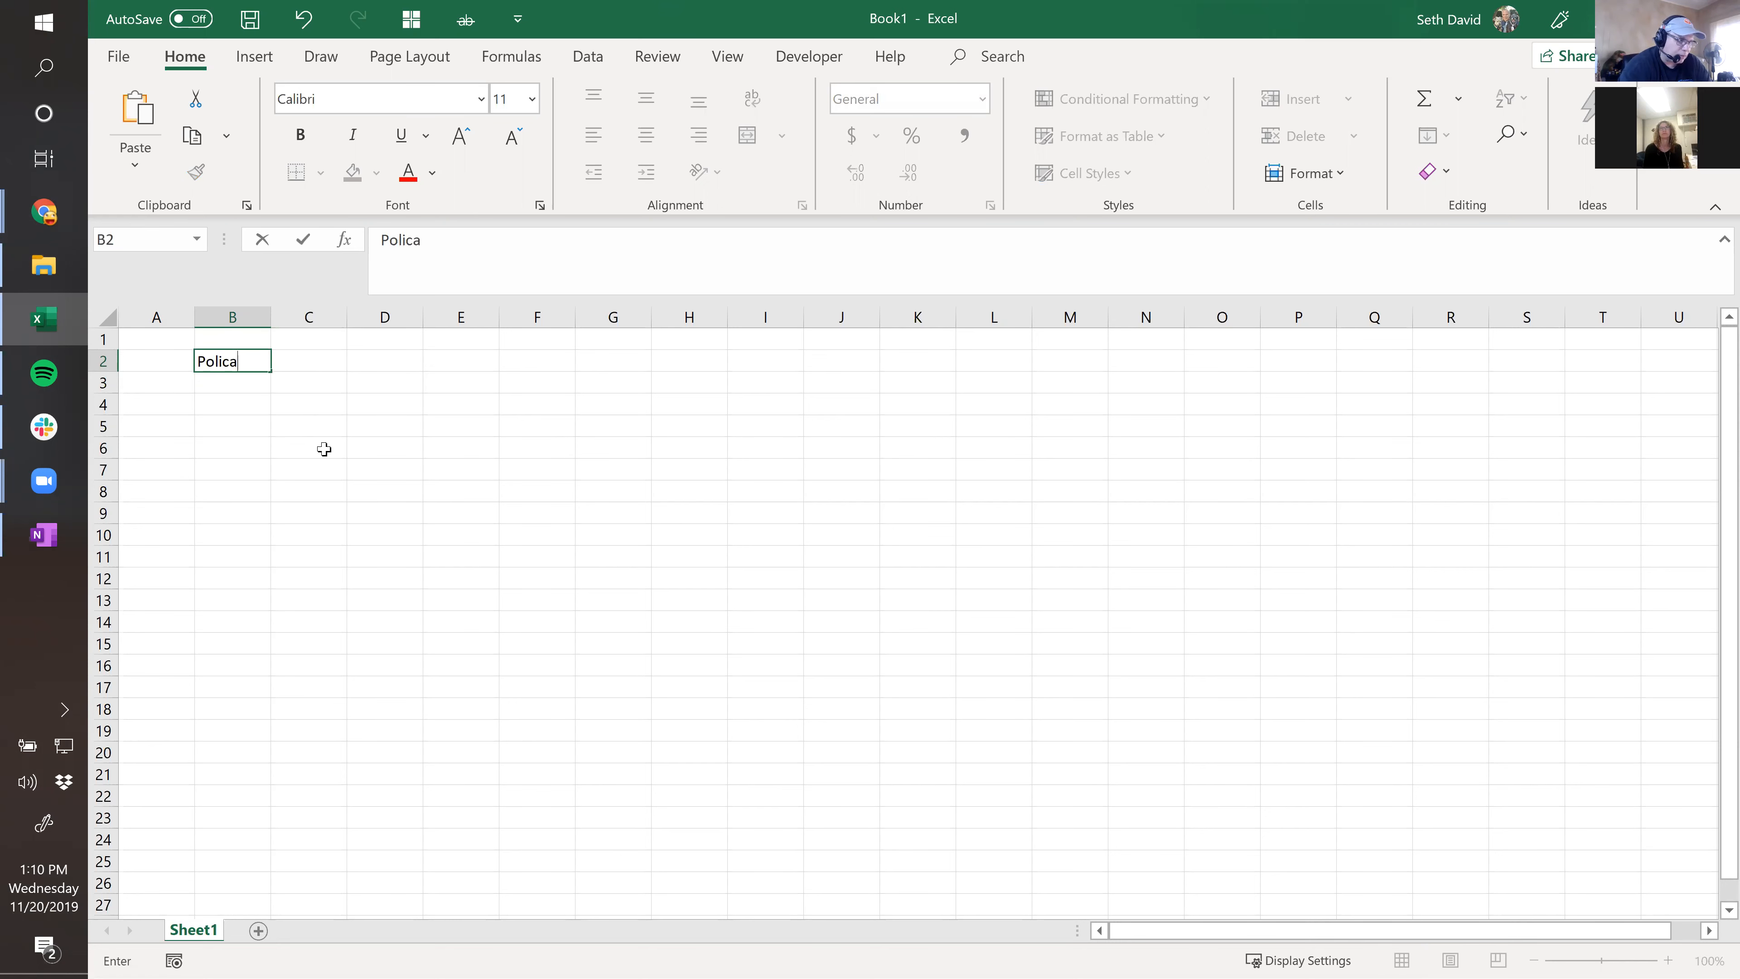
{"action": "key", "text": "Return"}
{"action": "key", "text": "Up"}
{"action": "key", "text": "Up"}
{"action": "key", "text": "Left"}
{"action": "type", "text": "Insura"}
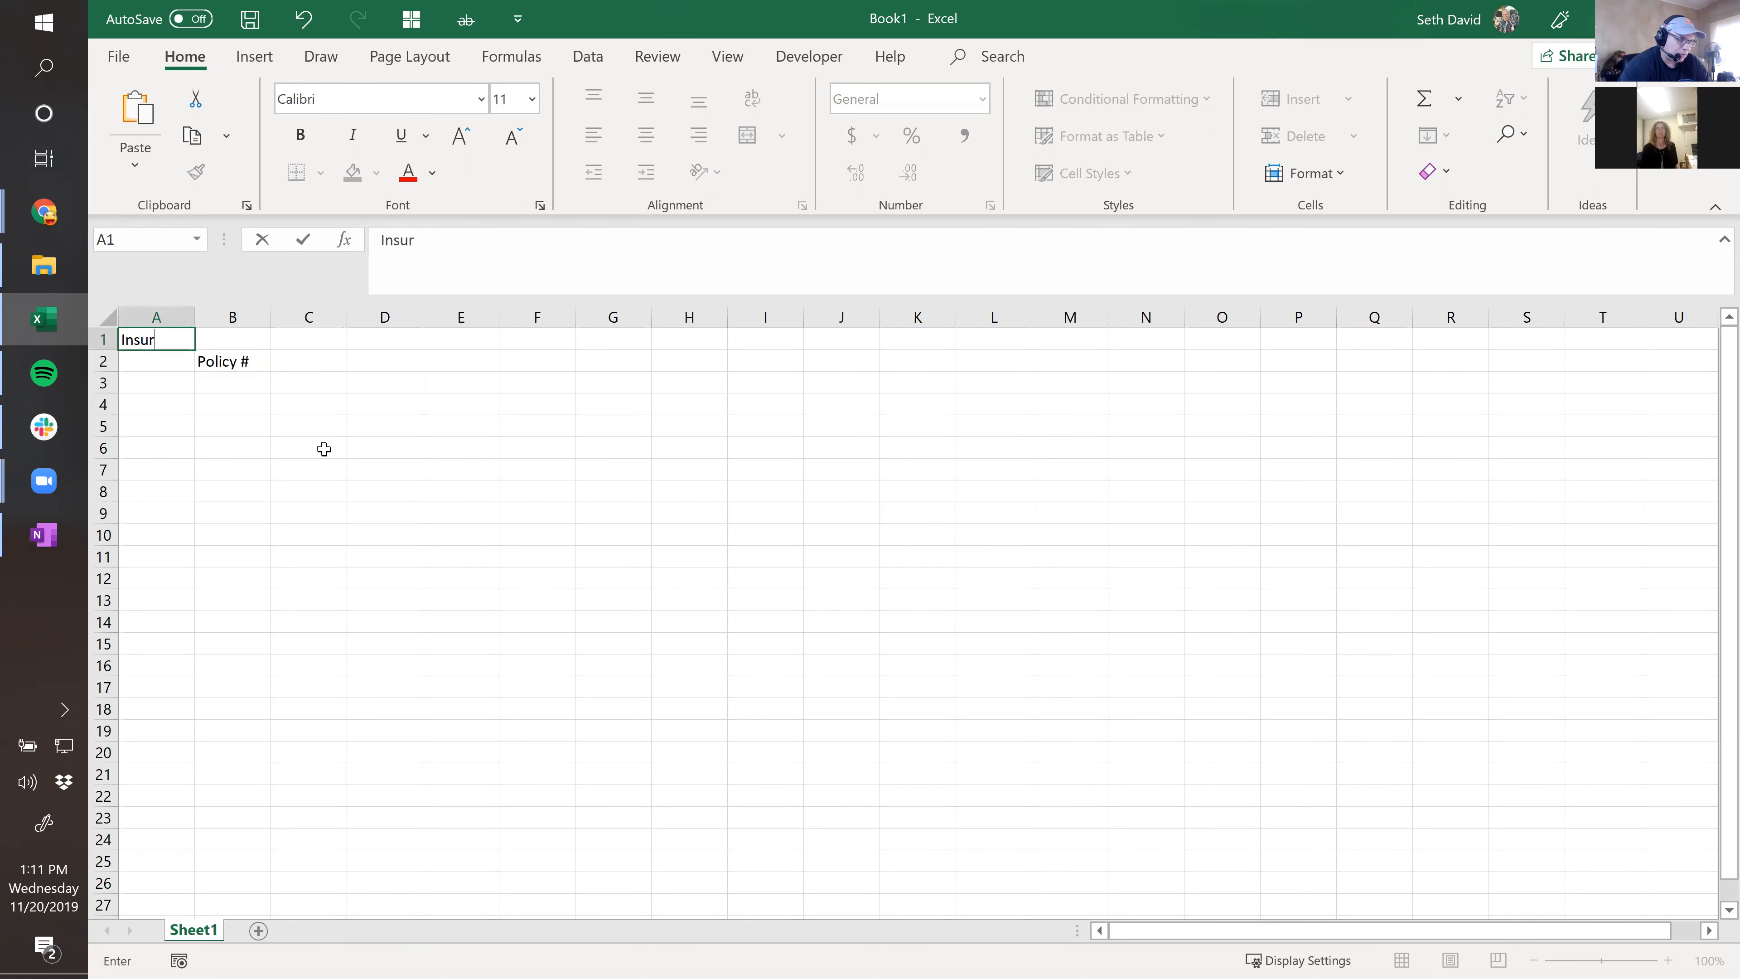
{"action": "key", "text": "BackSpace"}
{"action": "key", "text": "BackSpace"}
{"action": "key", "text": "BackSpace"}
{"action": "type", "text": "Pre"}
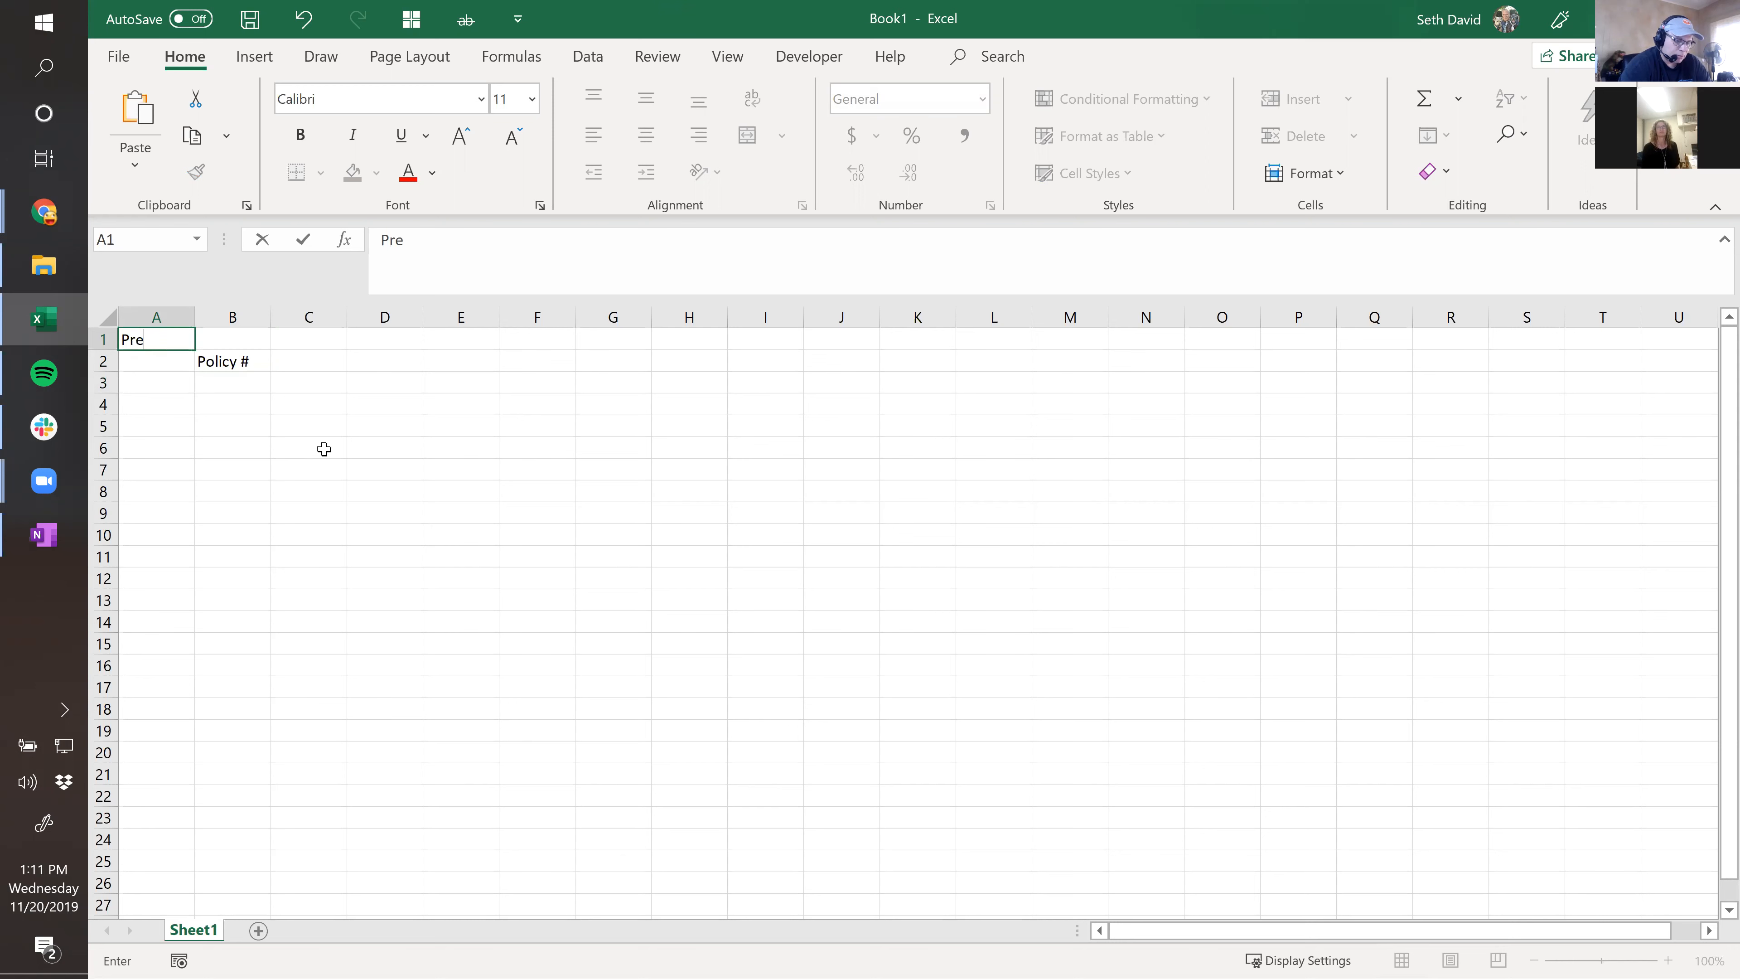
{"action": "type", "text": "paid Insurance"}
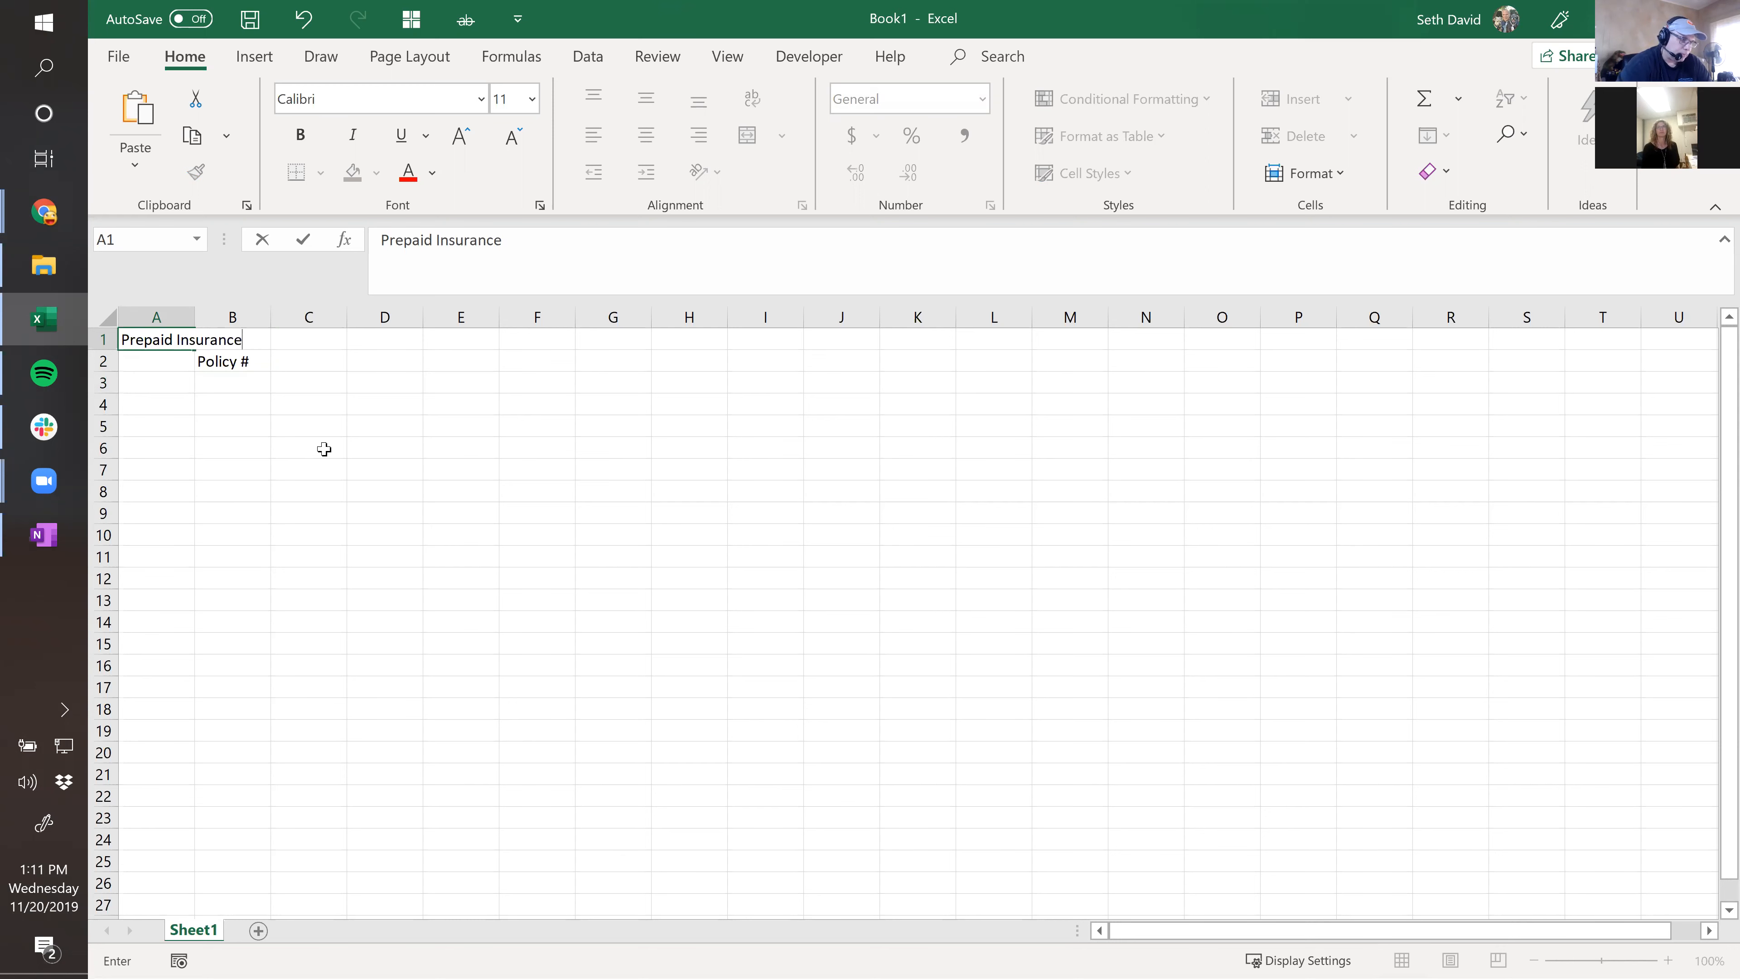
{"action": "key", "text": "Return"}
Add headings Start Date, Period (# of months), Prepaid amount and Monthly Amortization, then select the whole sheet.
{"action": "key", "text": "Right"}
{"action": "key", "text": "Right"}
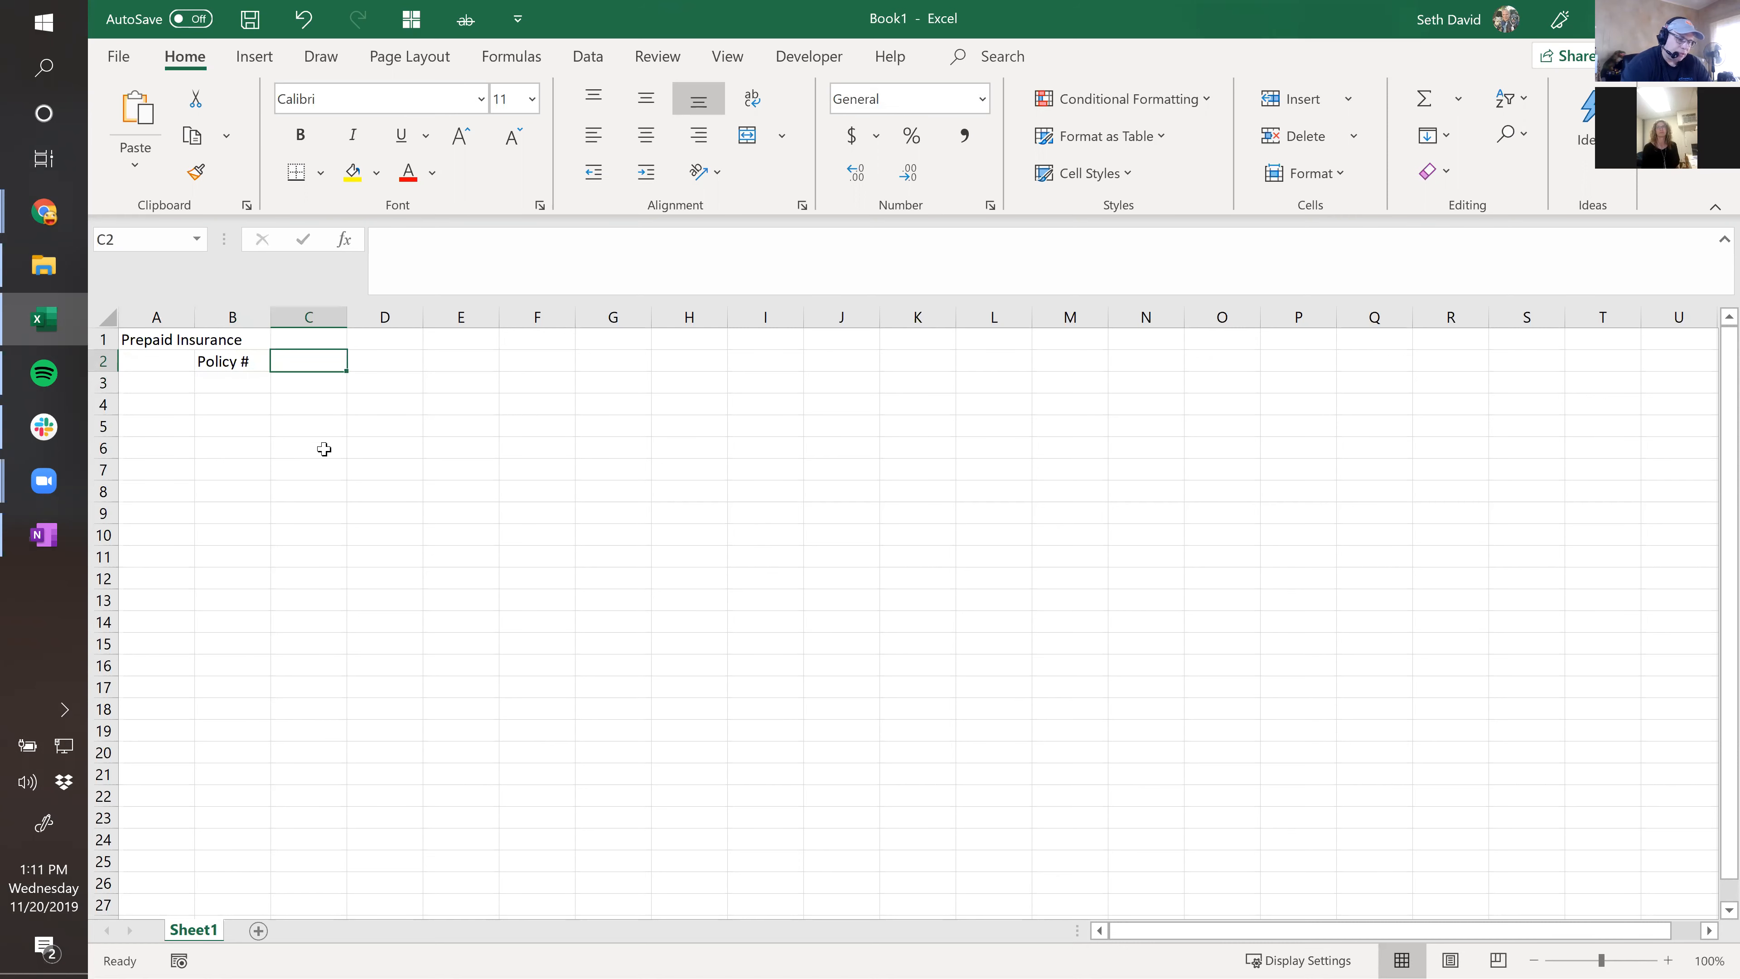
{"action": "type", "text": "Start Dat"}
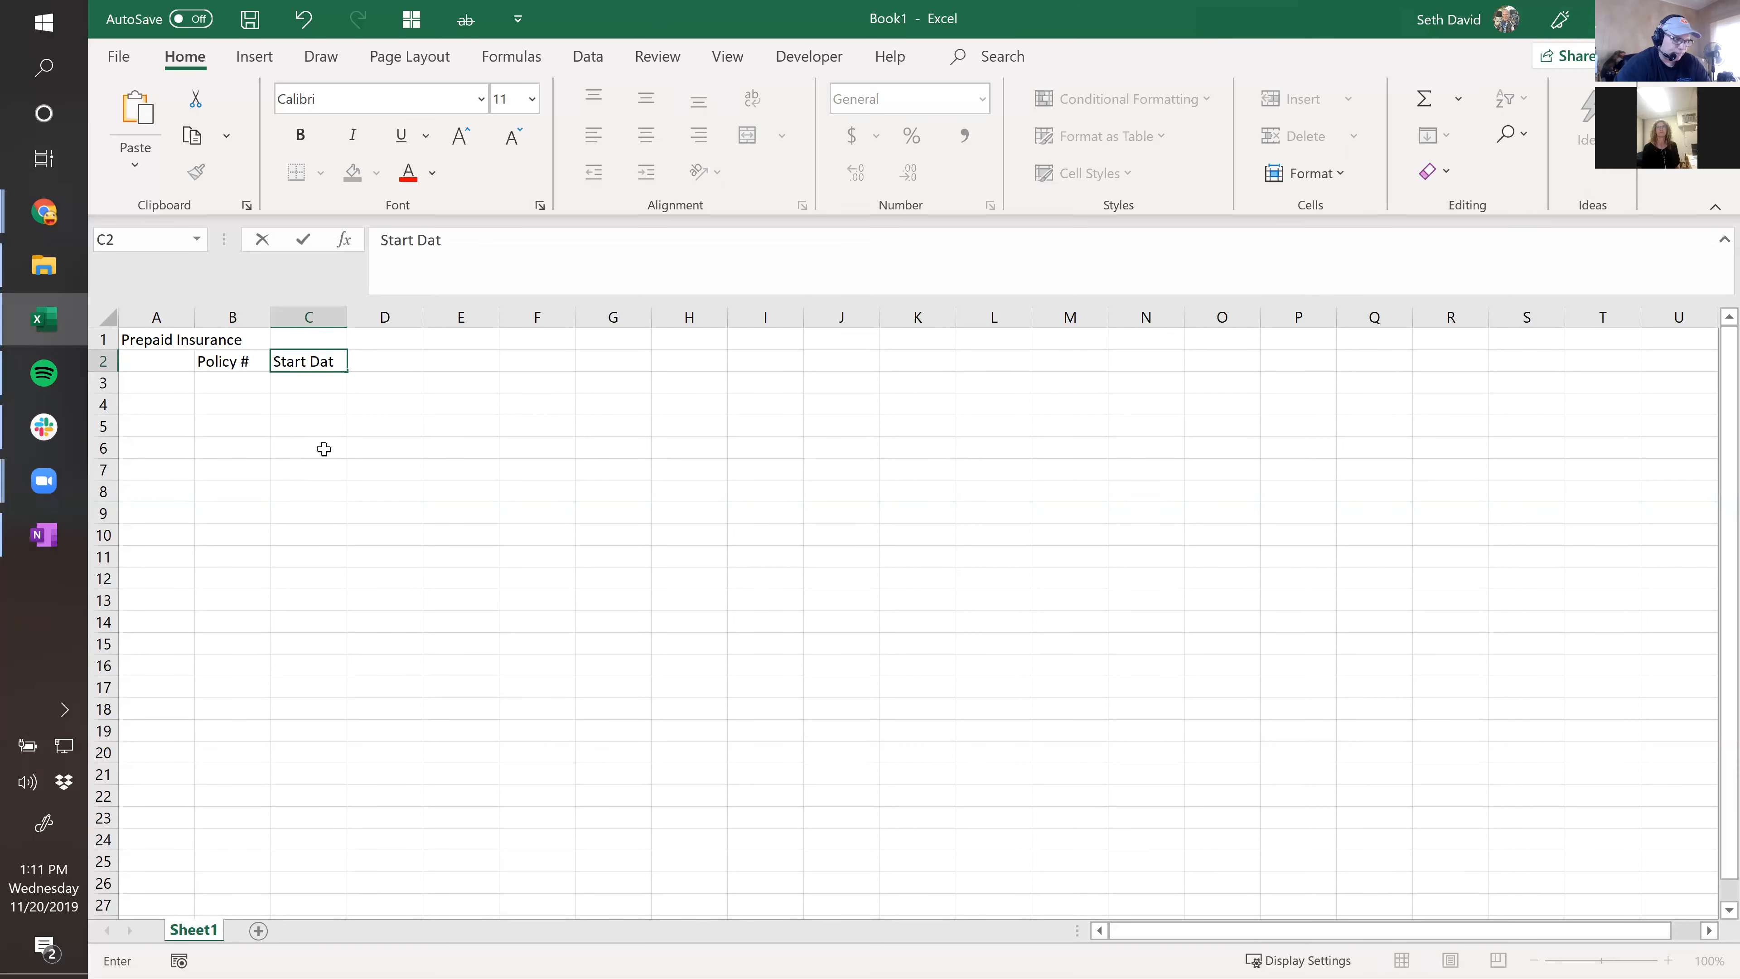
{"action": "type", "text": "e"}
{"action": "key", "text": "Tab"}
{"action": "type", "text": "Period ("}
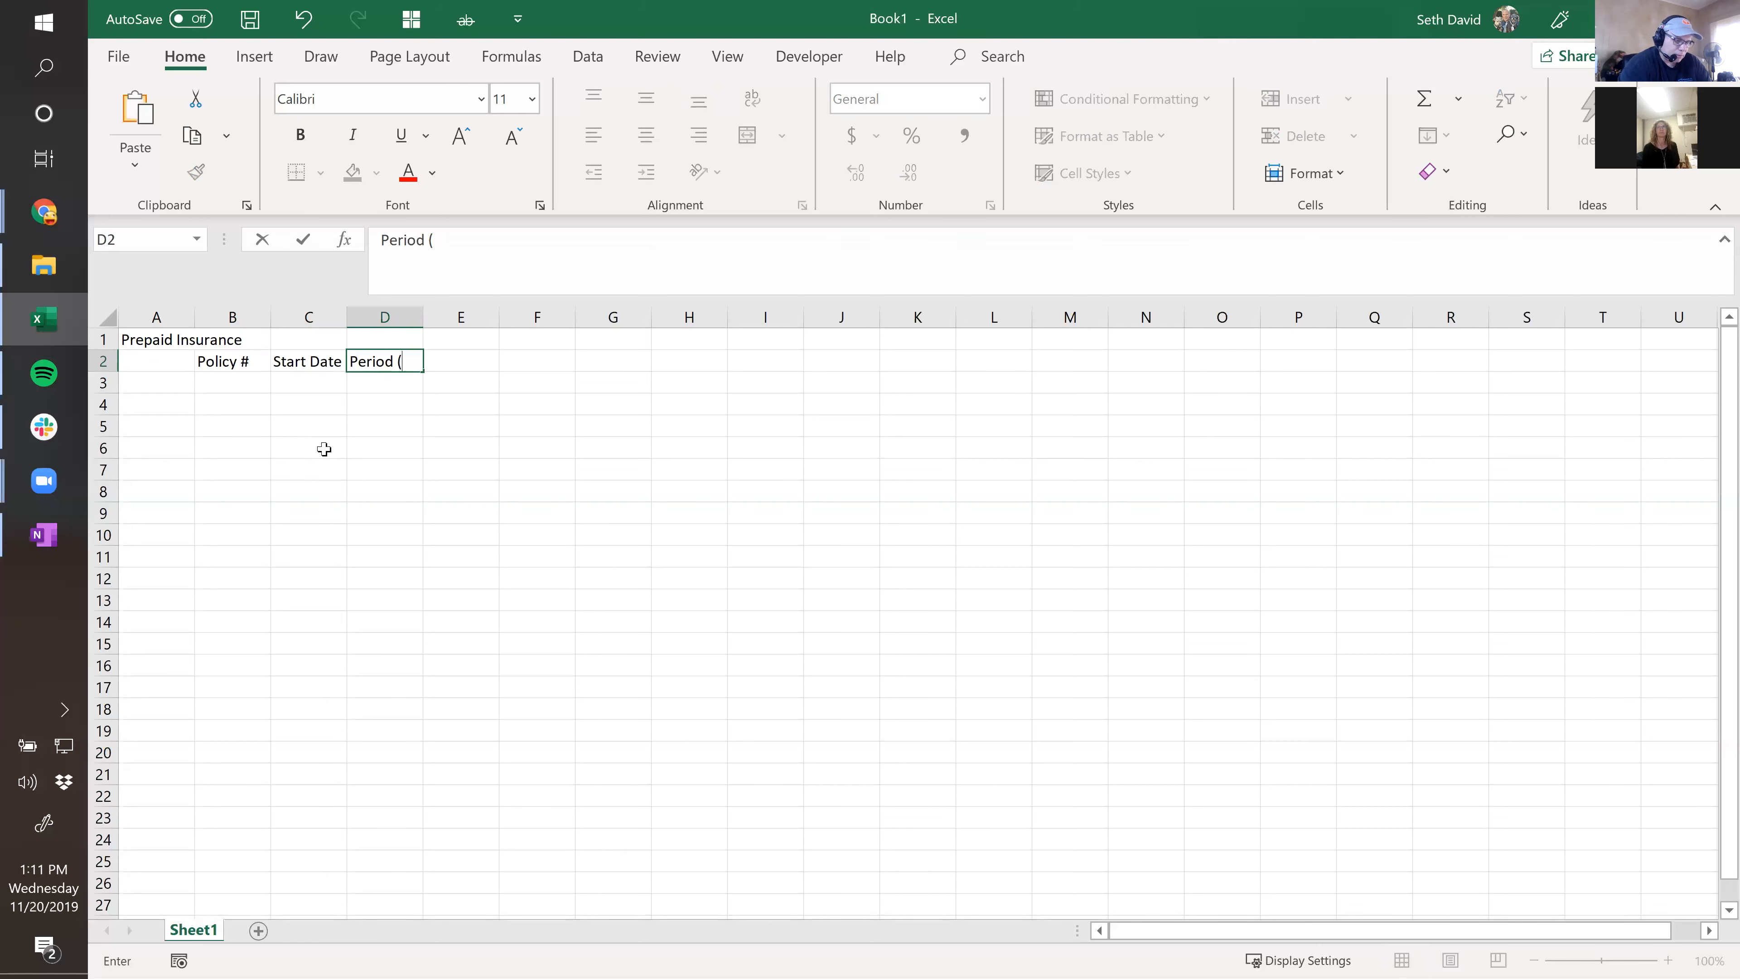
{"action": "type", "text": "# of months"}
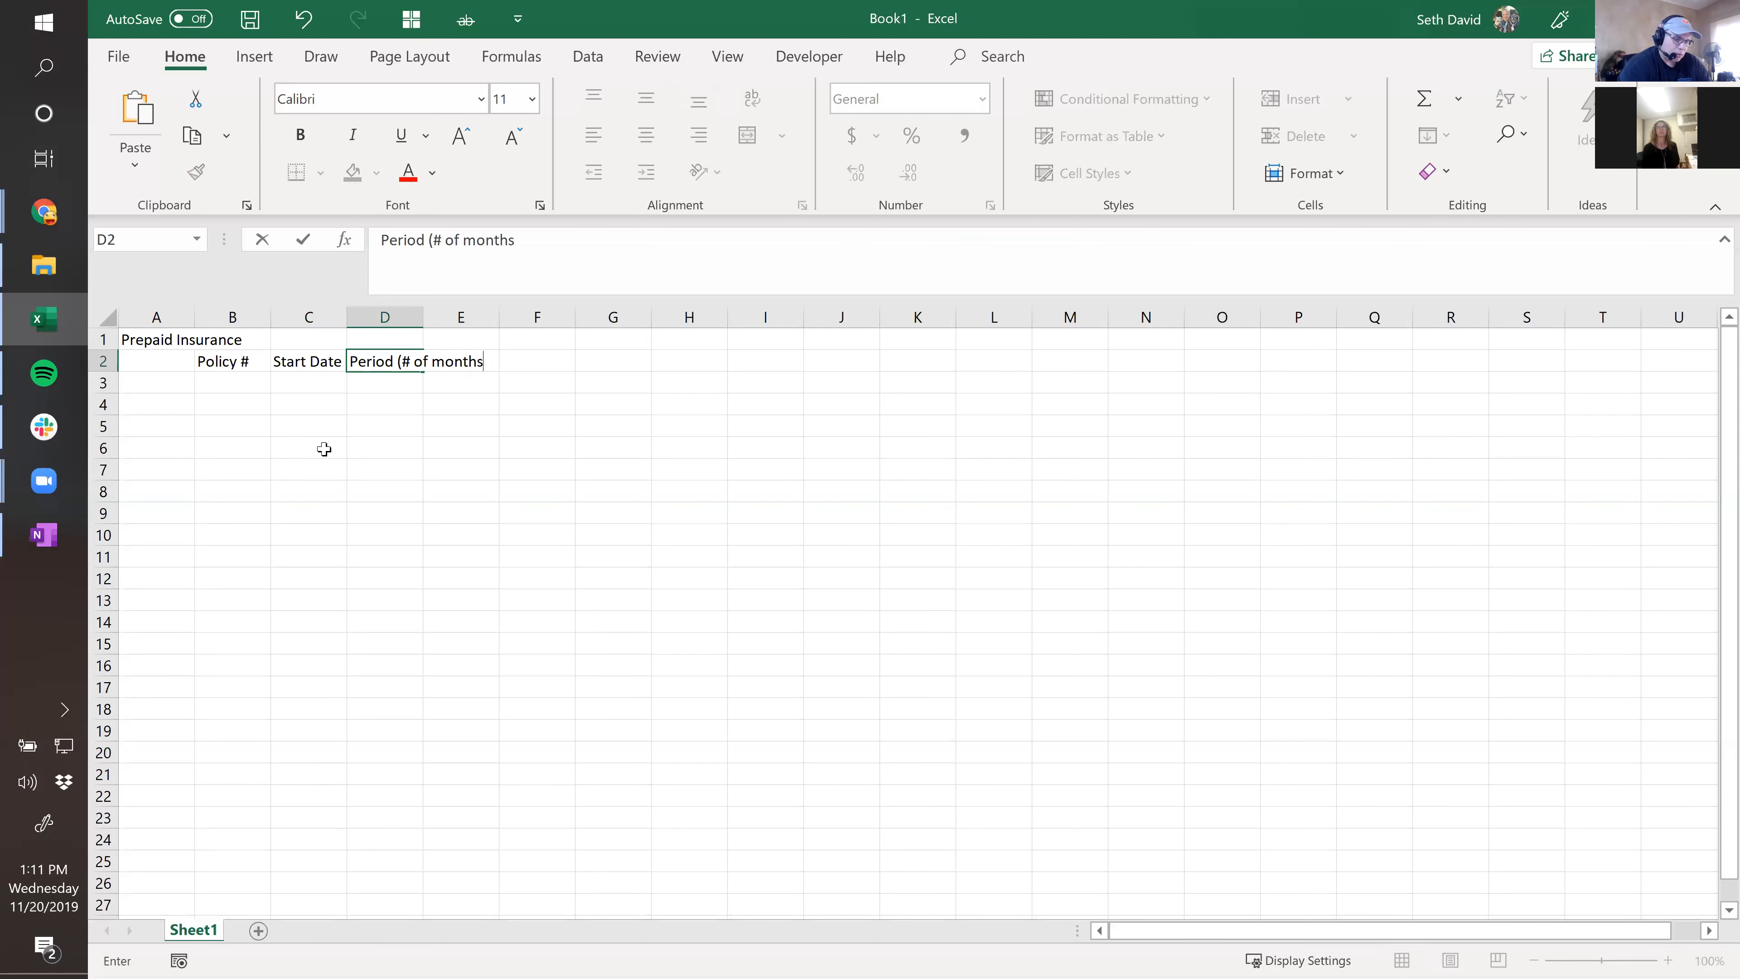
{"action": "type", "text": ")"}
{"action": "key", "text": "Tab"}
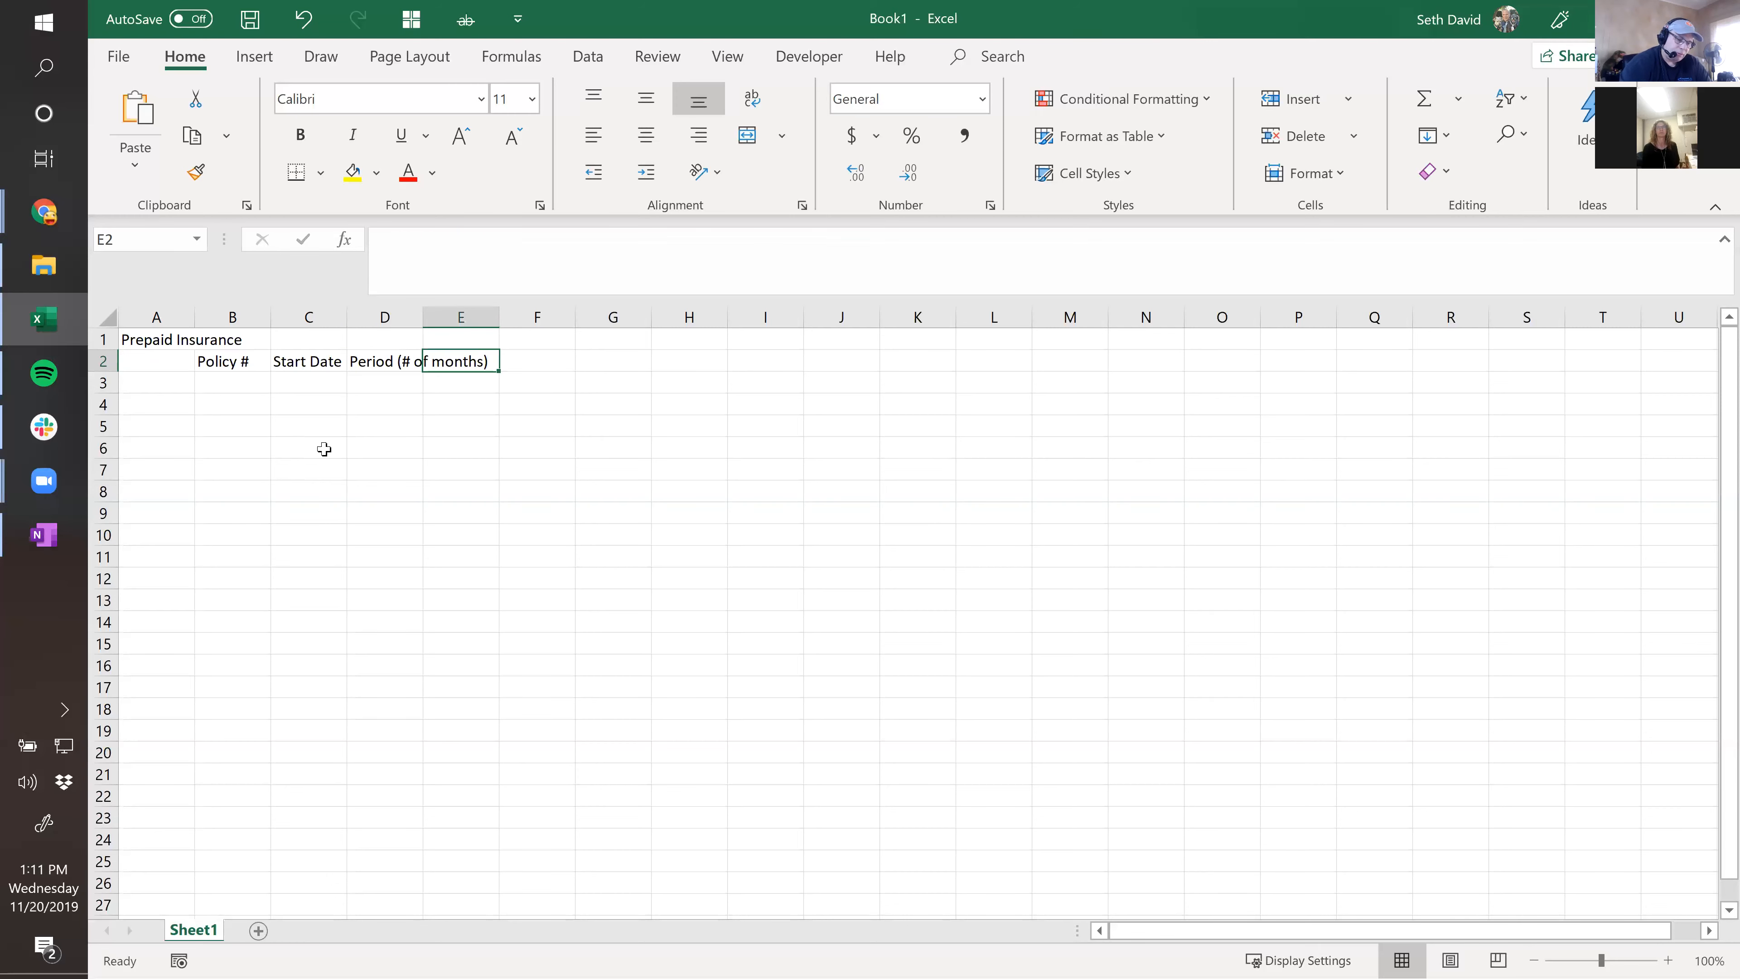
{"action": "type", "text": "Prepaid amount"}
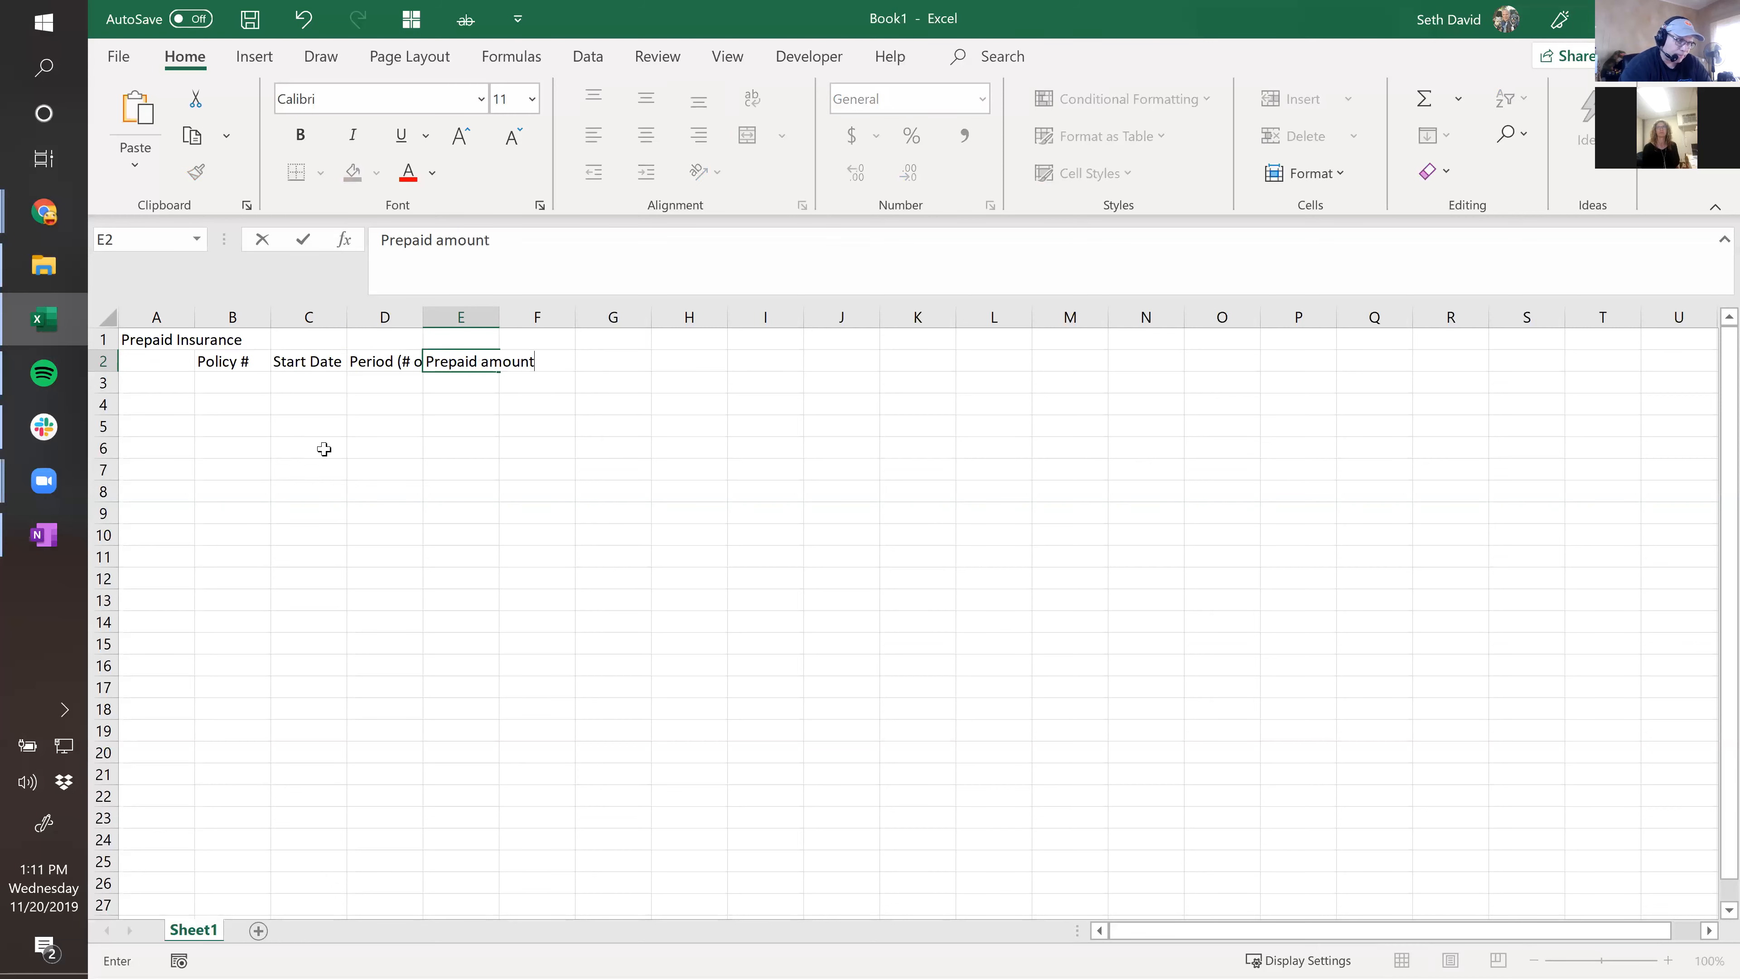
{"action": "key", "text": "Tab"}
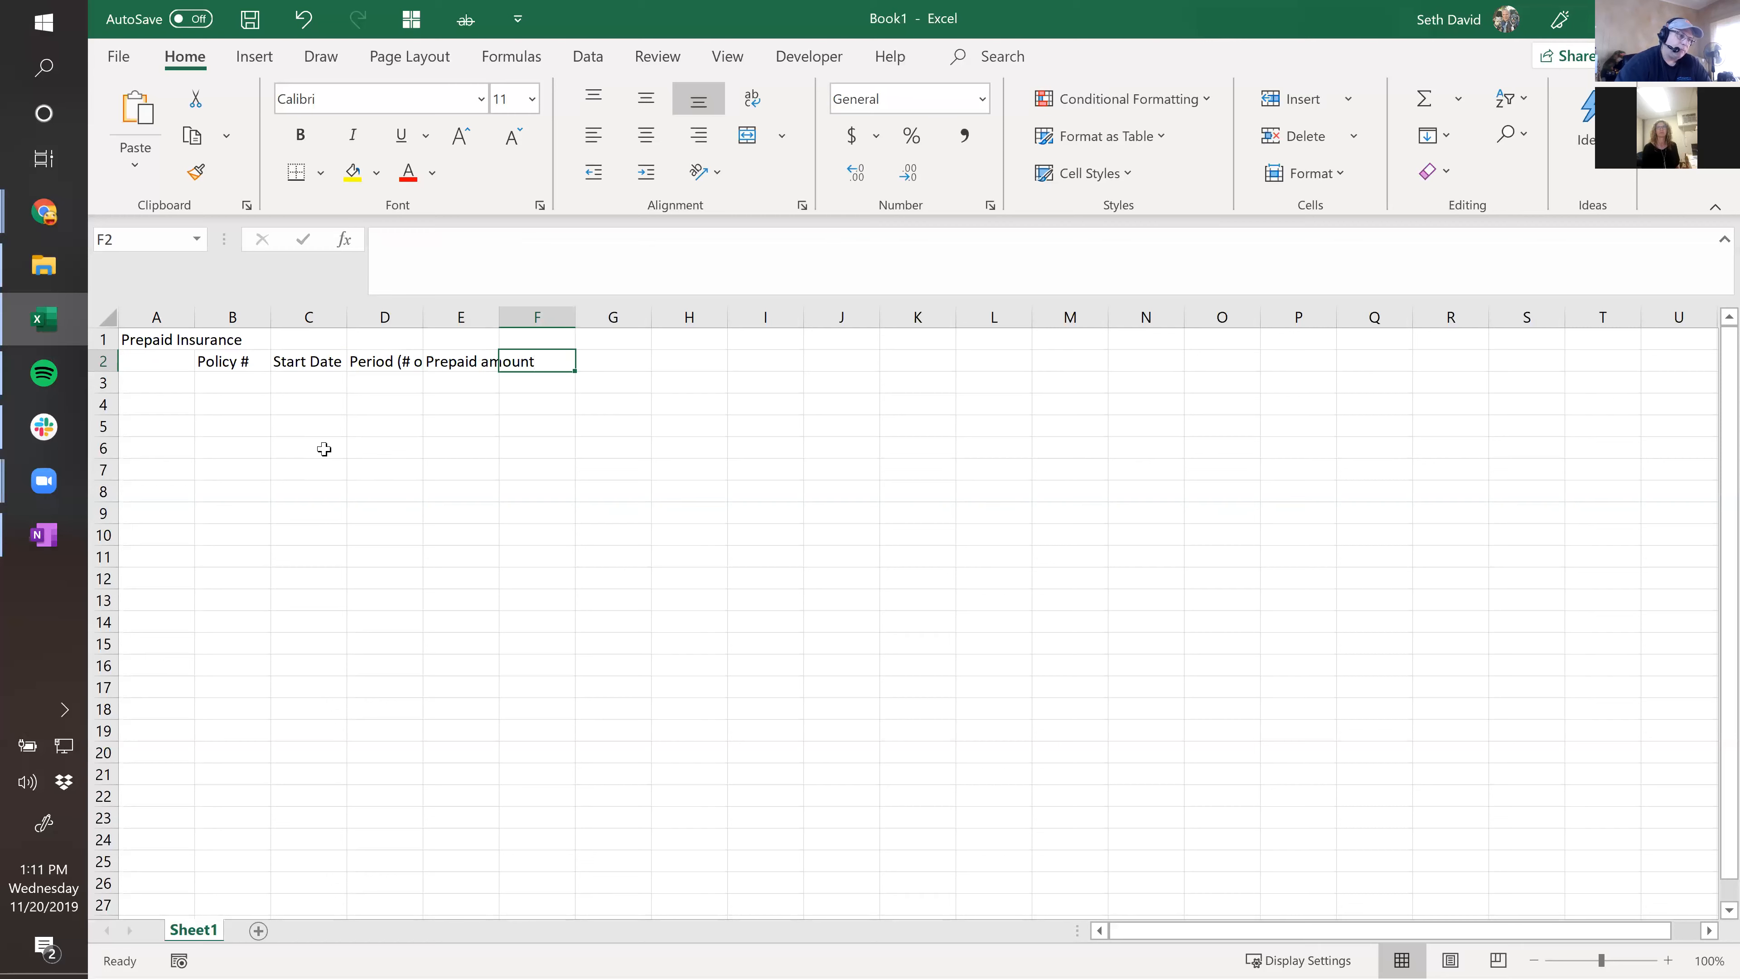
{"action": "type", "text": "Monthly Amo"}
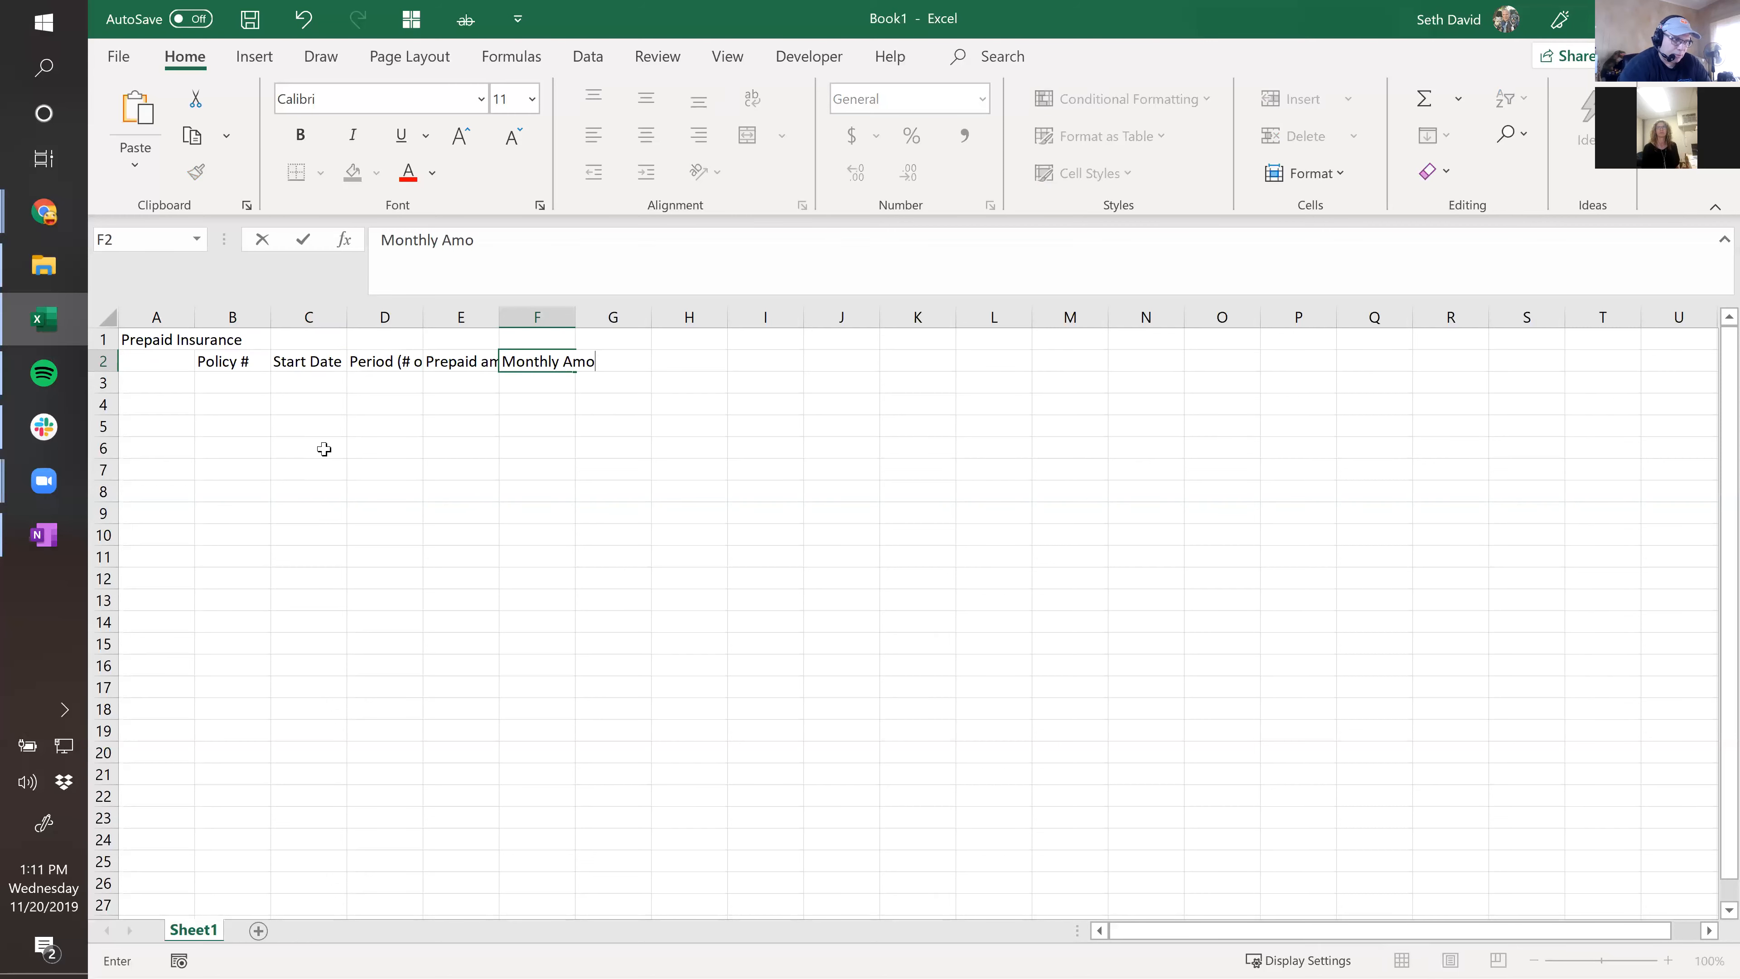
{"action": "type", "text": "rtiaa"}
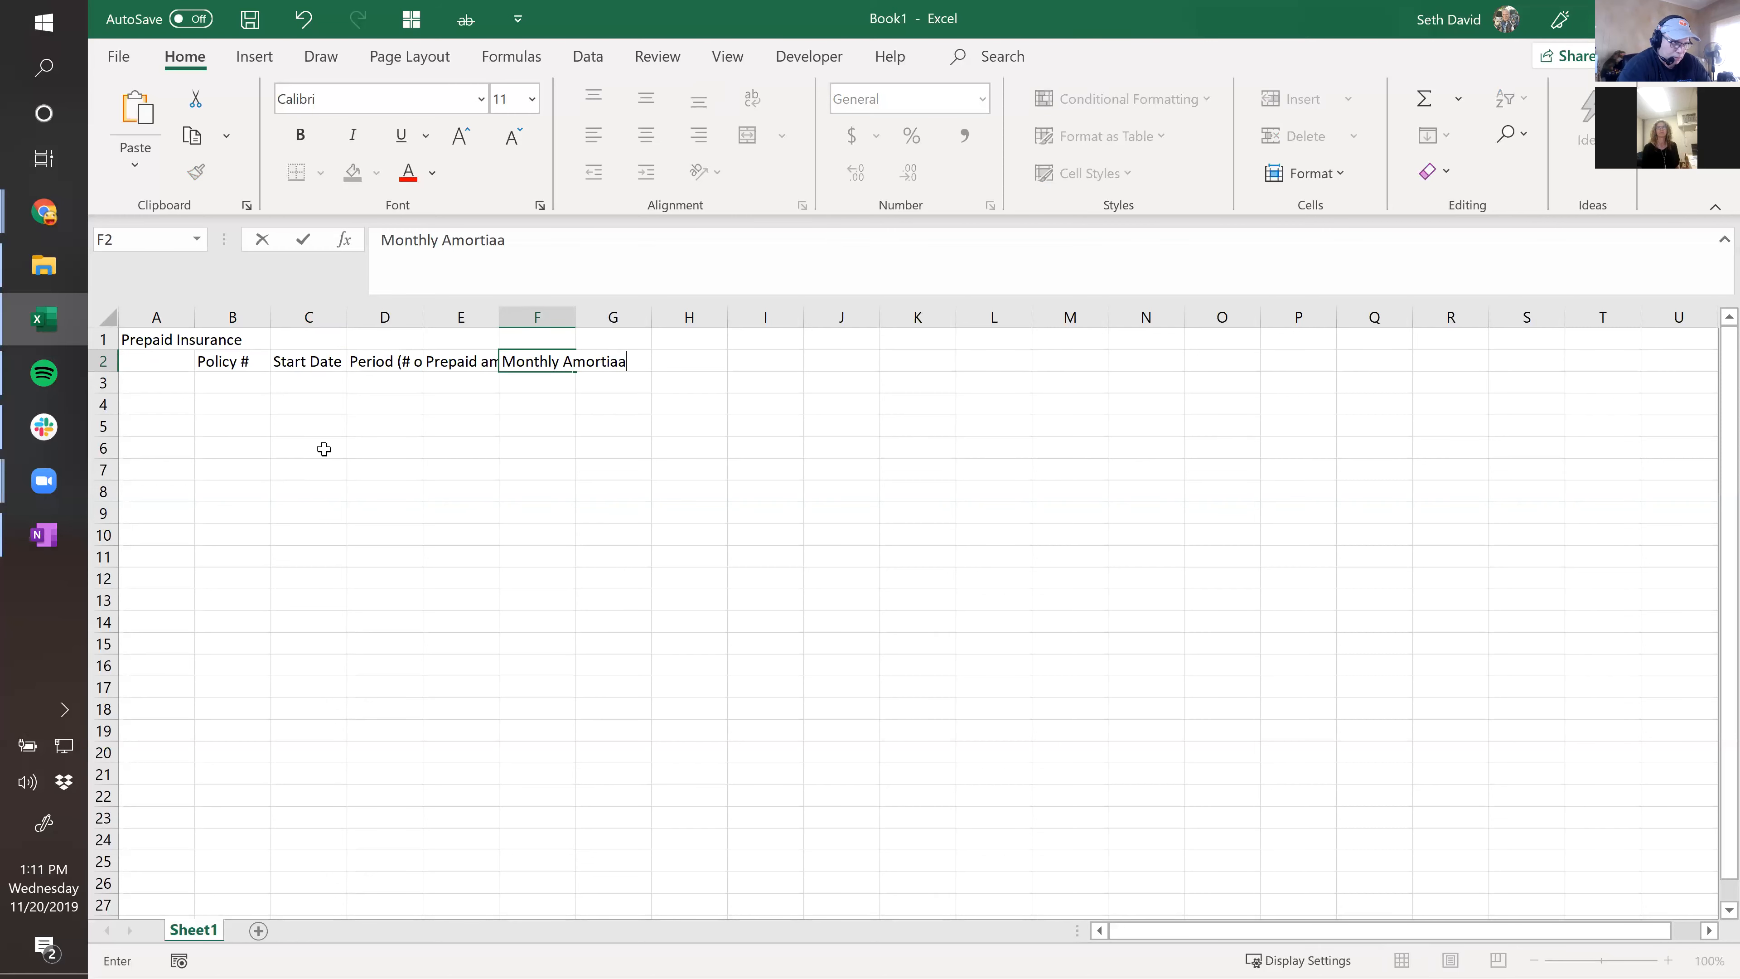
{"action": "key", "text": "BackSpace"}
{"action": "key", "text": "BackSpace"}
{"action": "type", "text": "zation"}
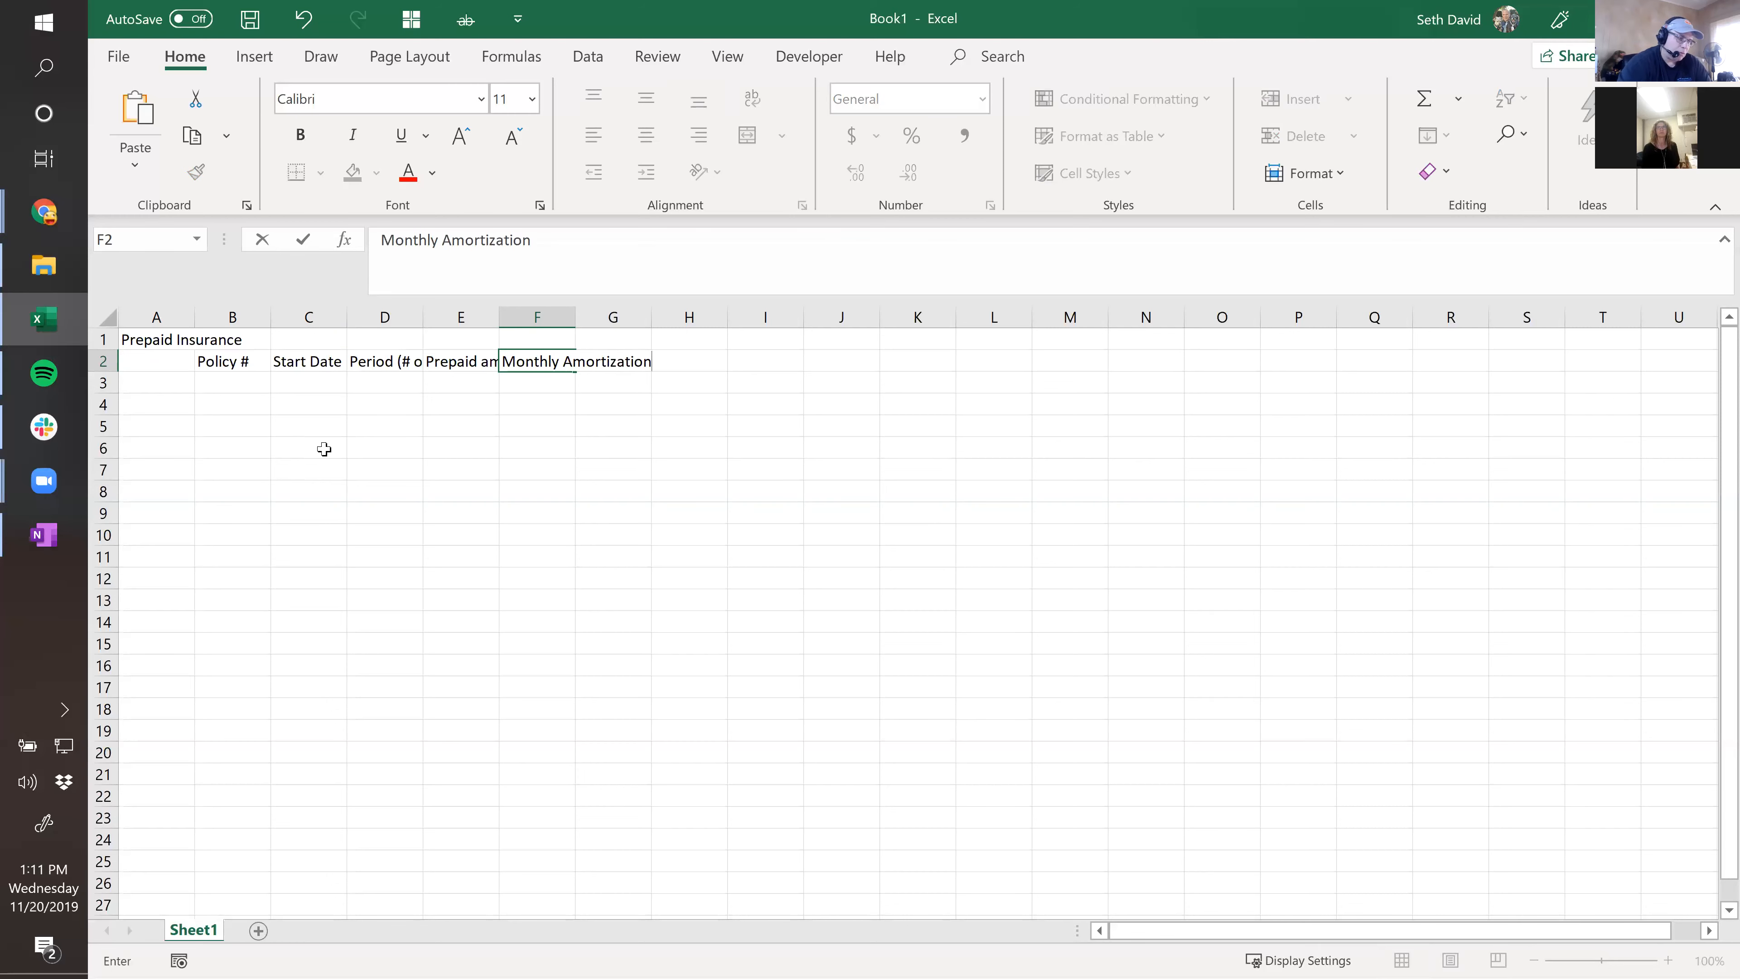
{"action": "key", "text": "Return"}
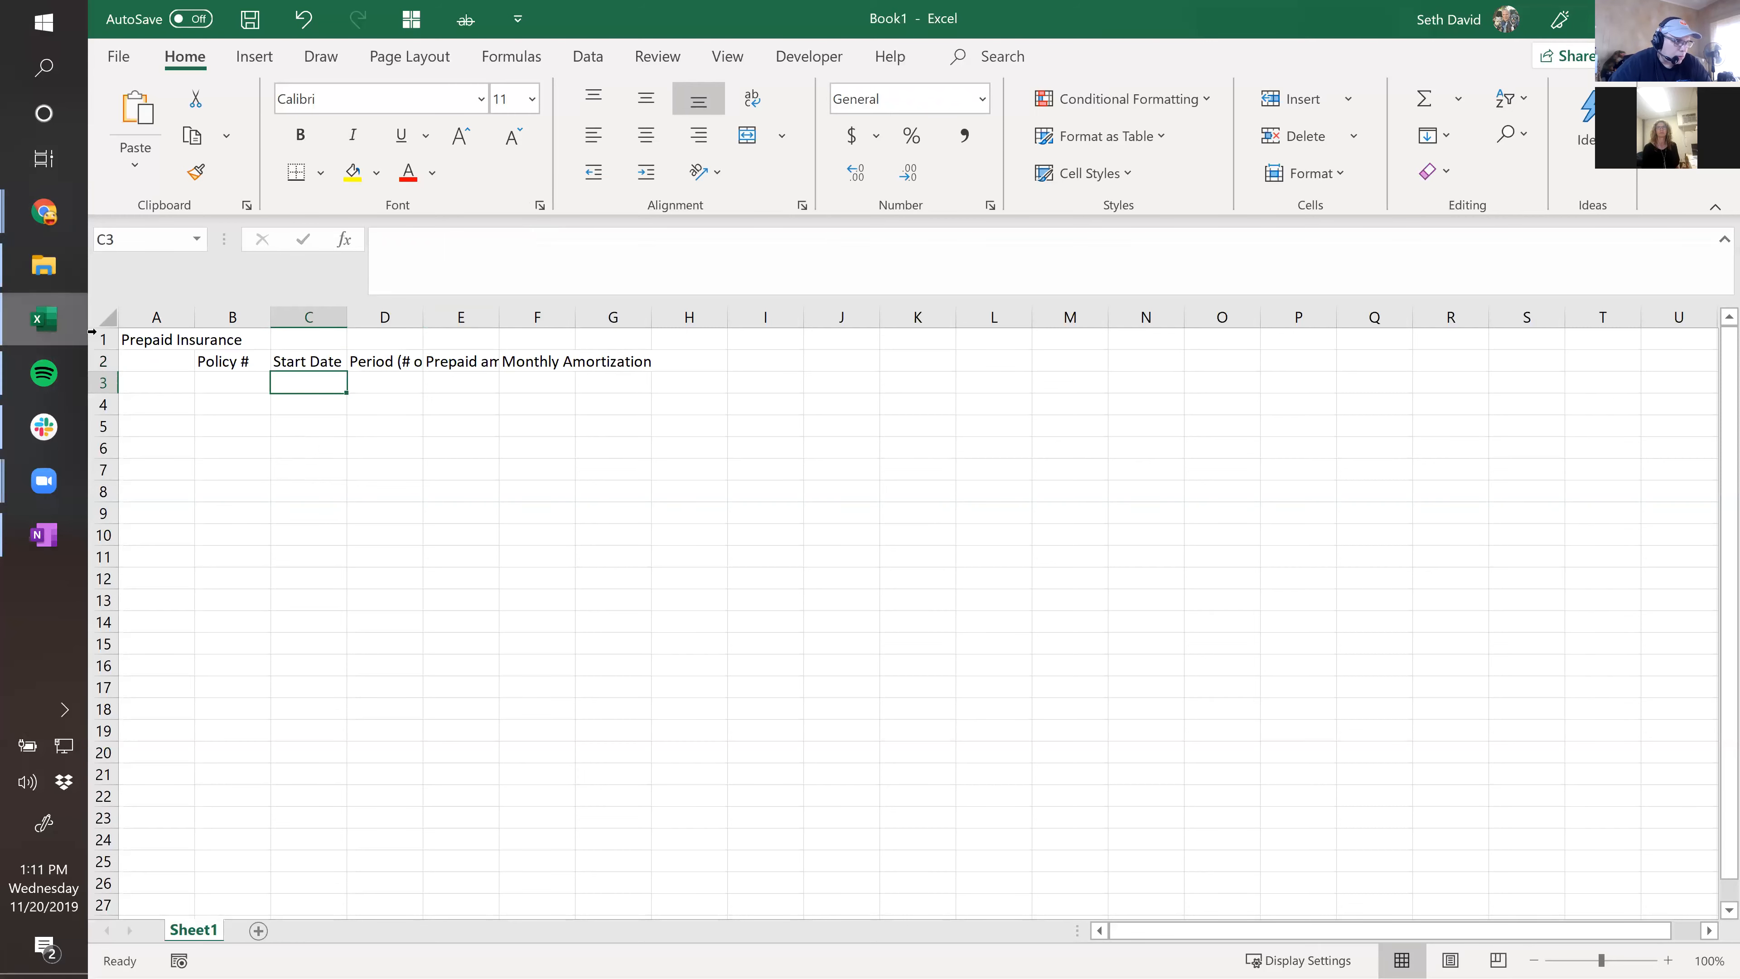
{"action": "left_click", "coordinate": [105, 320]}
AutoFit all columns, fill Policy 1 through Policy 7 down column B, and widen column B.
{"action": "double_click", "coordinate": [271, 316]}
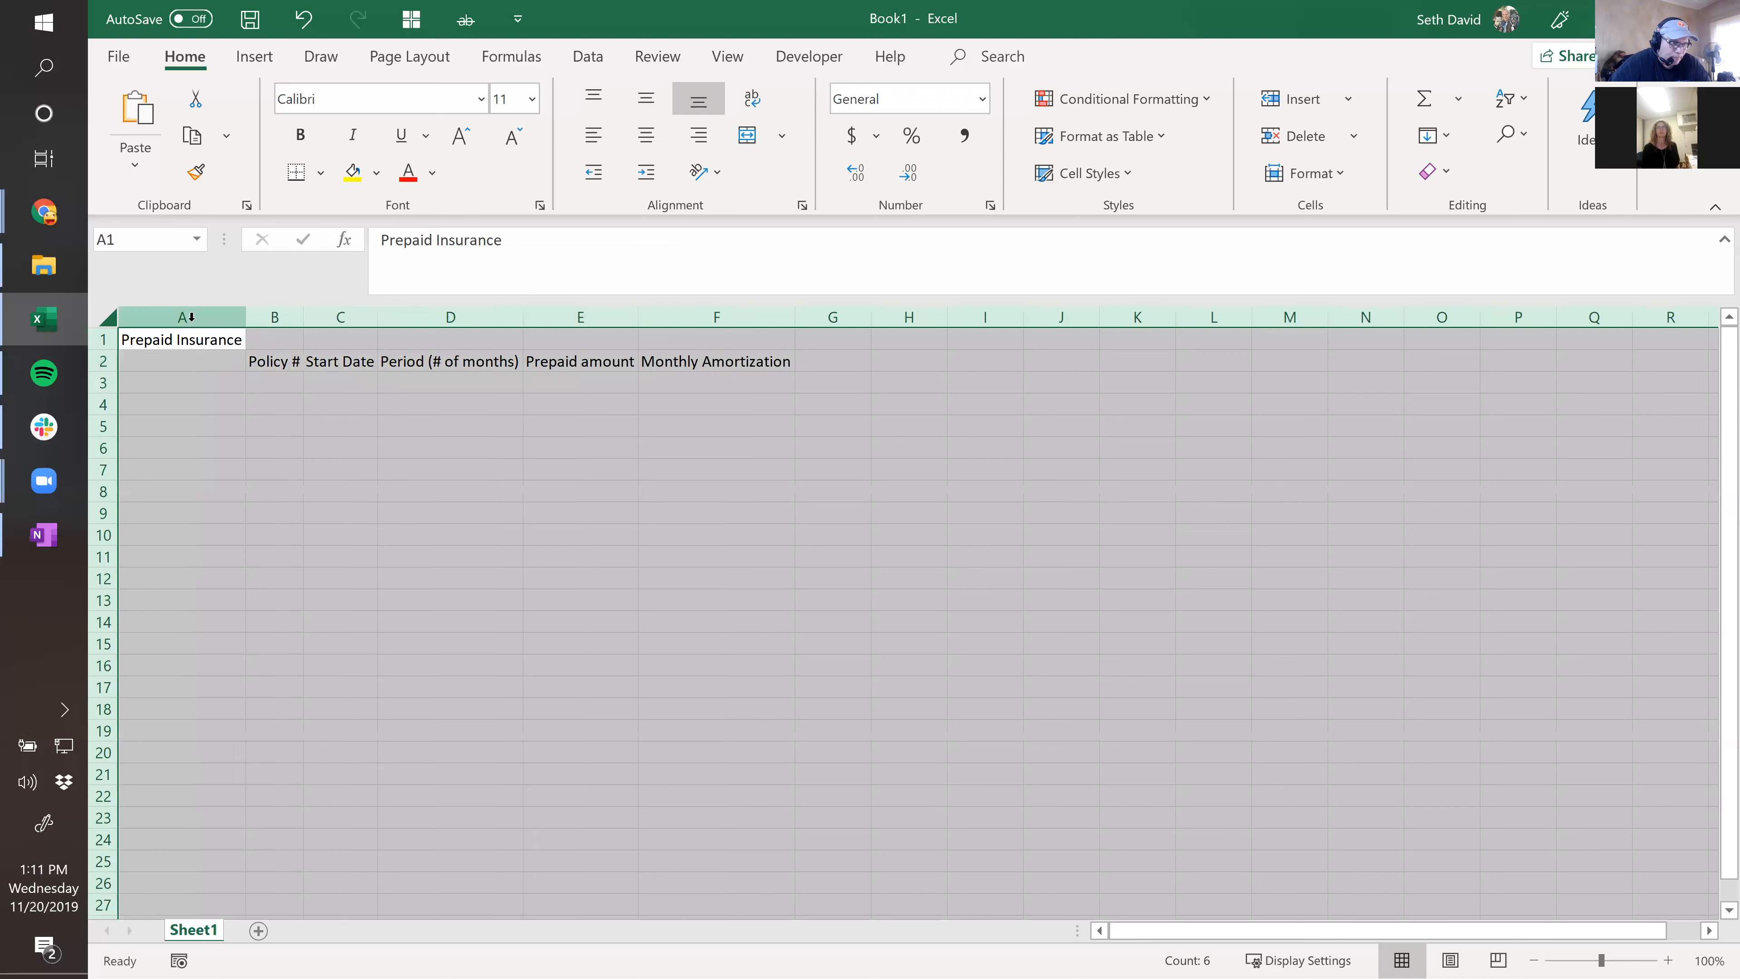
{"action": "left_click", "coordinate": [274, 382]}
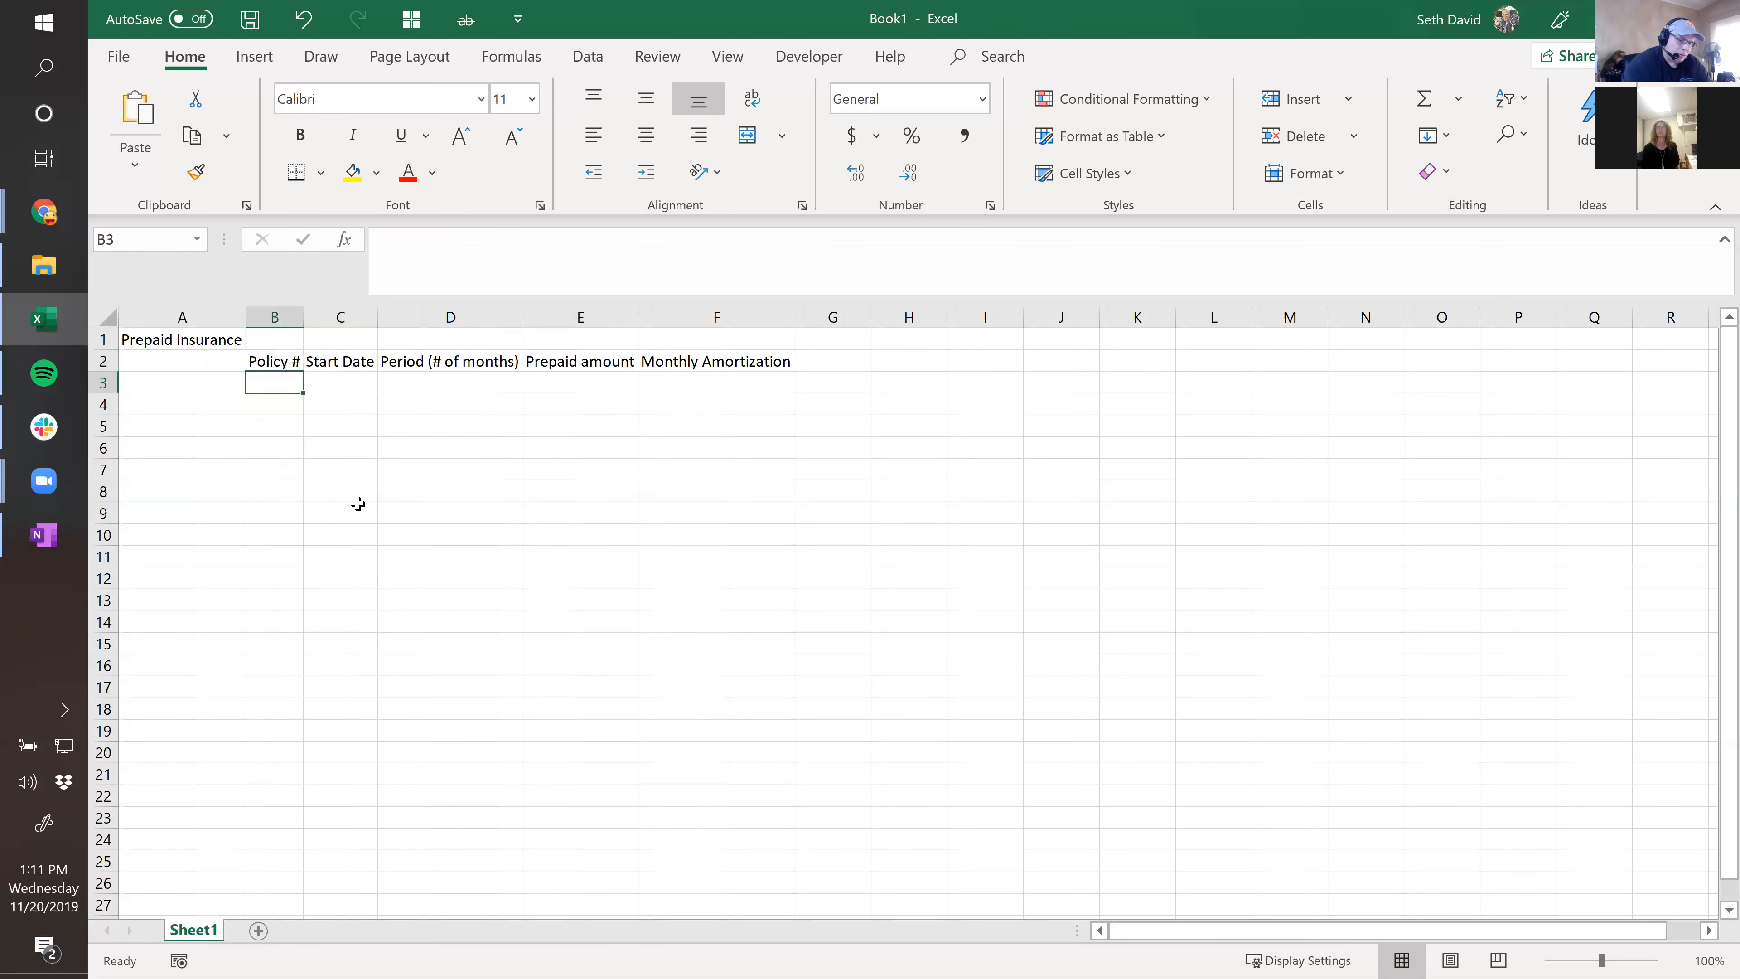
{"action": "type", "text": "Policy 1"}
{"action": "key", "text": "Return"}
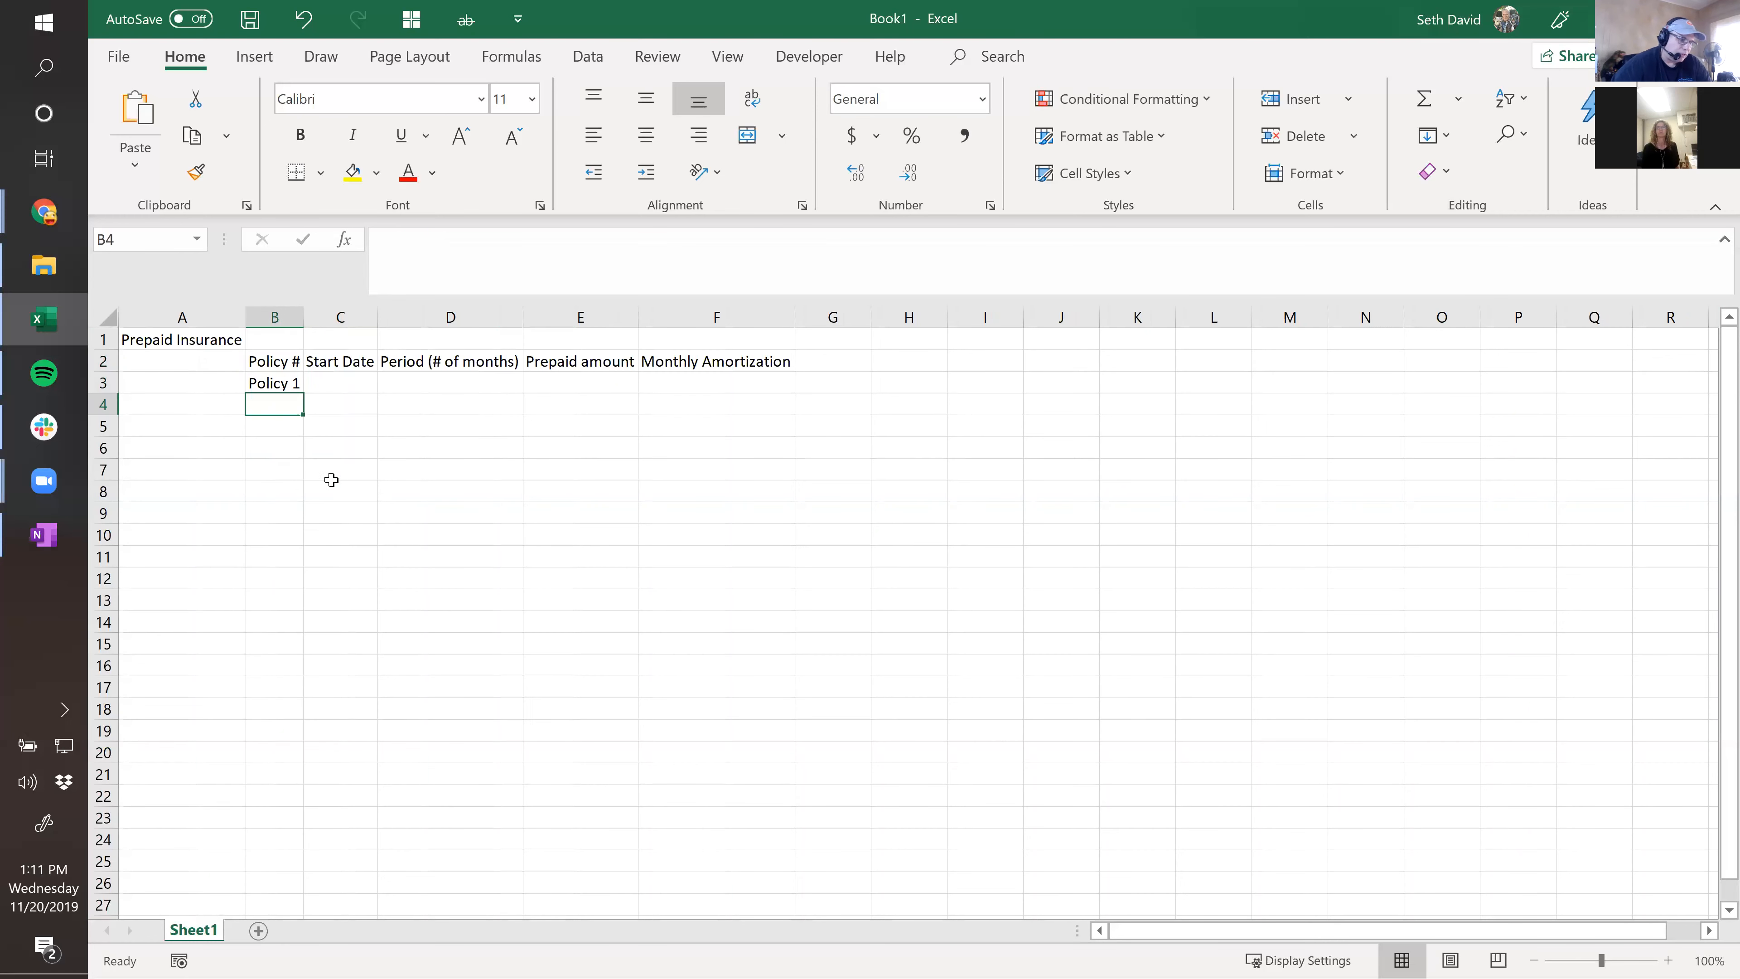
{"action": "left_click", "coordinate": [283, 383]}
{"action": "left_click_drag", "start_coordinate": [303, 392], "coordinate": [301, 521]}
{"action": "left_click_drag", "start_coordinate": [305, 317], "coordinate": [354, 330]}
{"action": "left_click", "coordinate": [387, 383]}
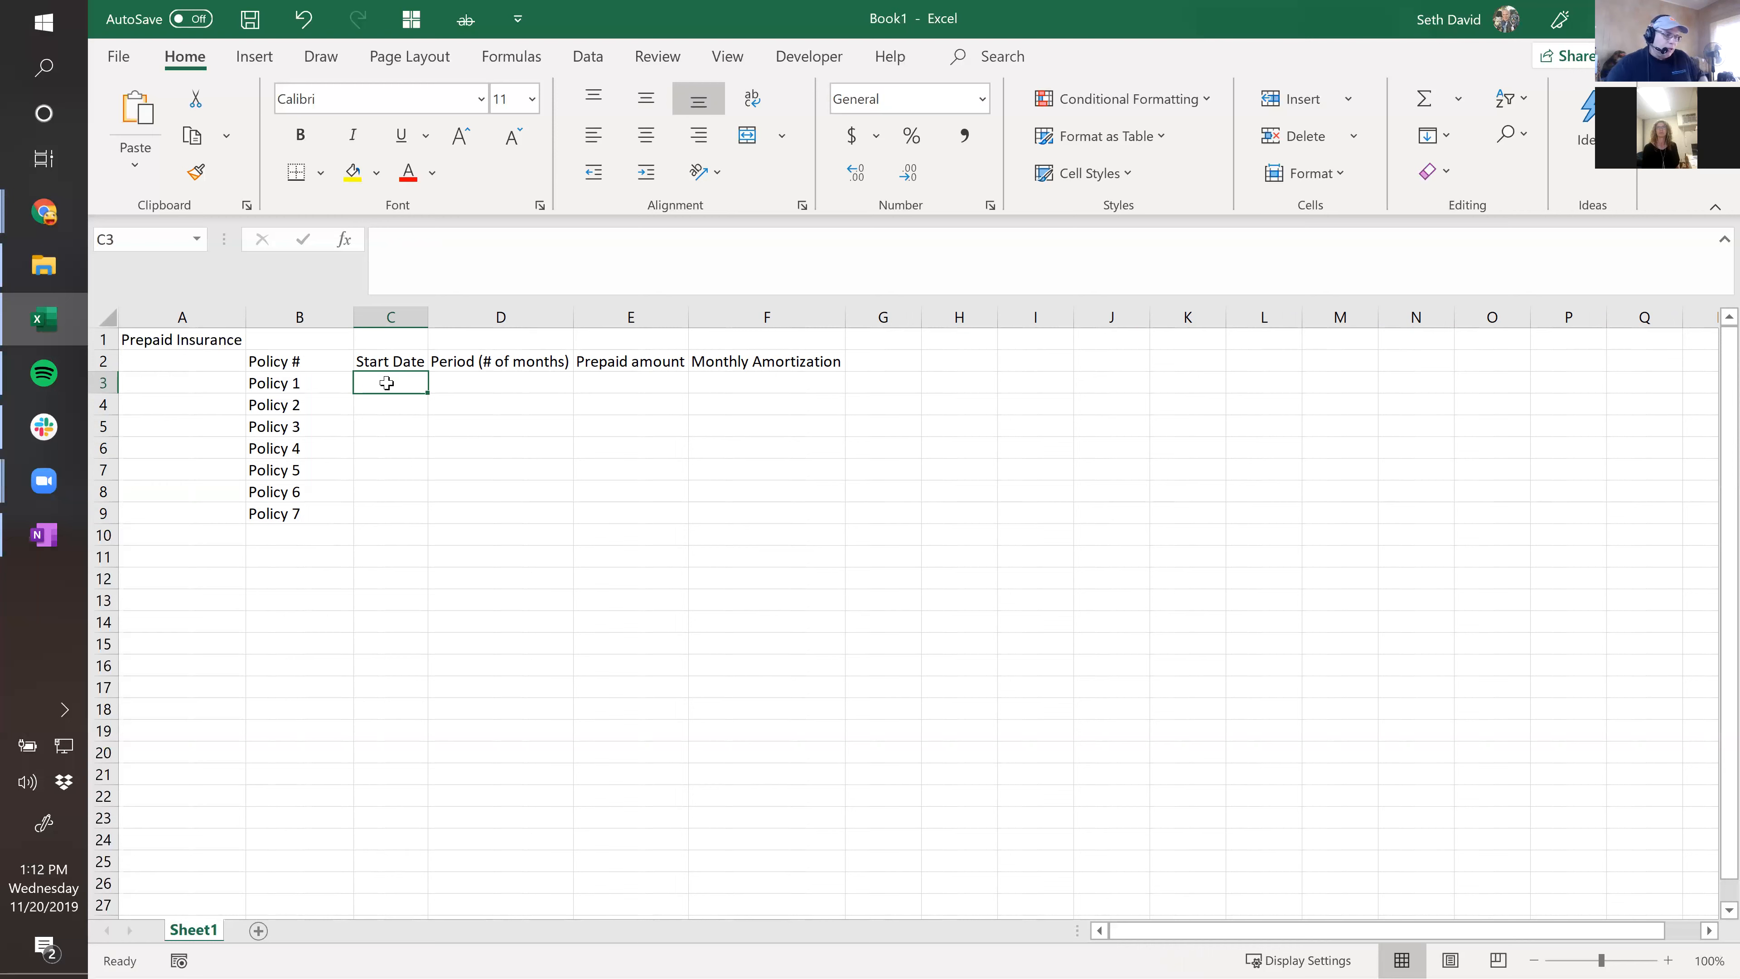
Make the header cells B2:F2 bold.
{"action": "left_click_drag", "start_coordinate": [325, 359], "coordinate": [780, 369]}
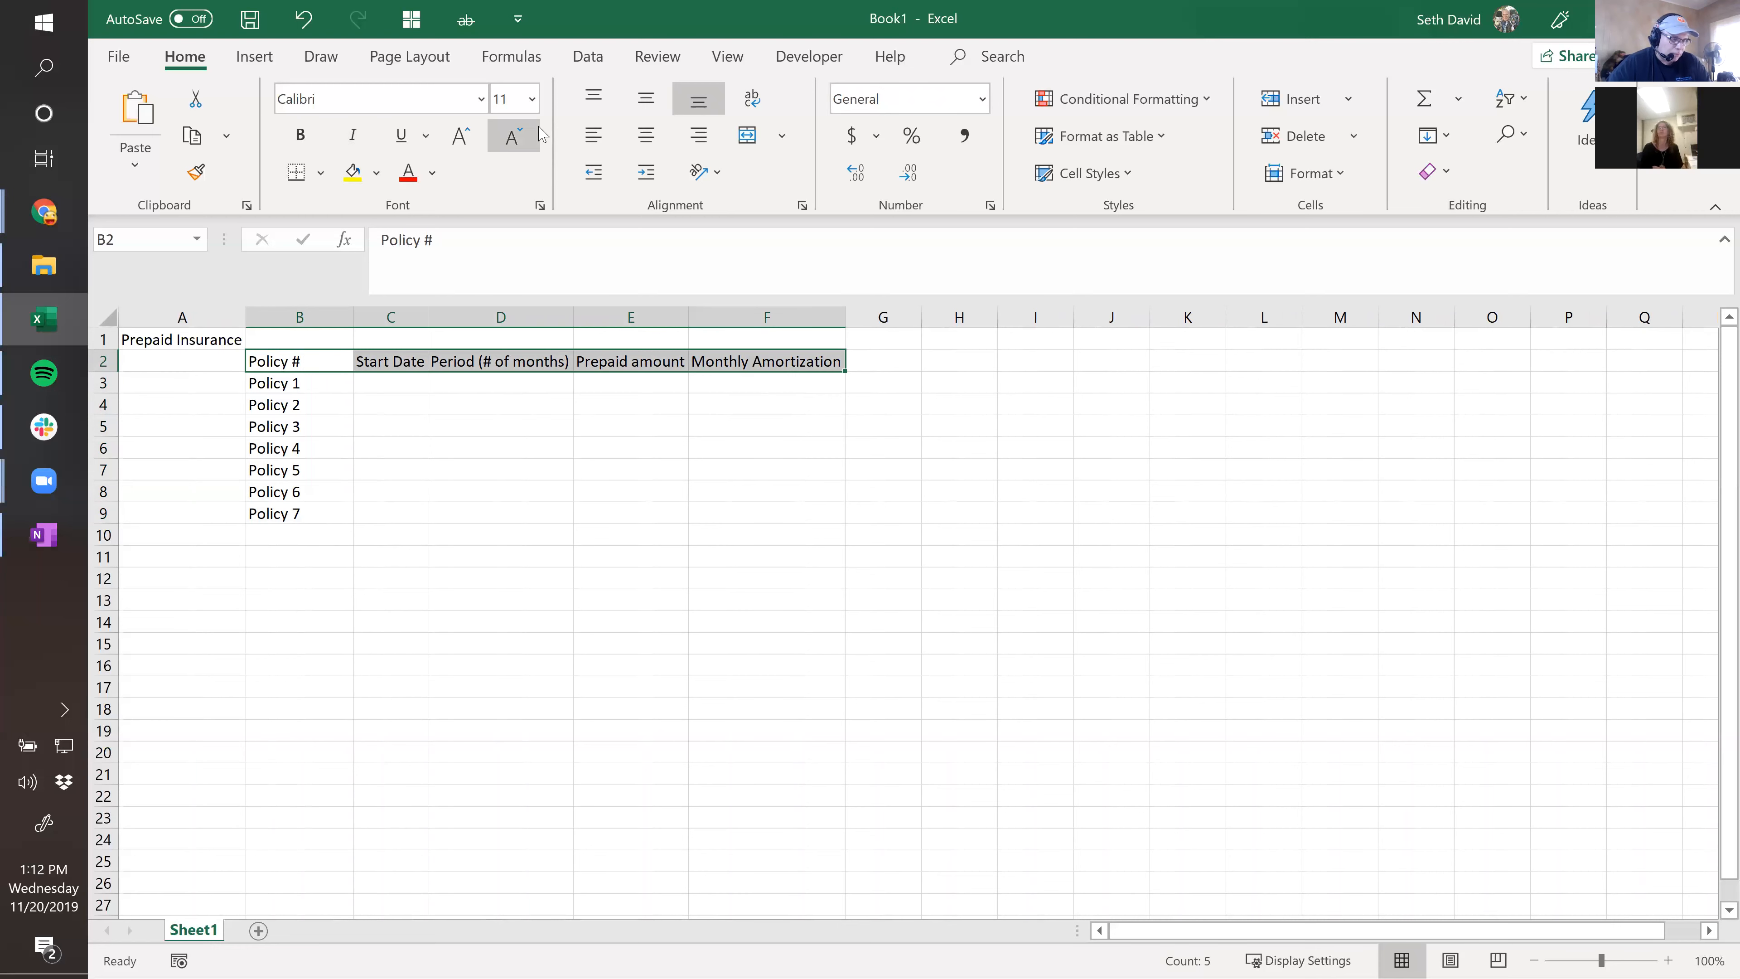
{"action": "left_click", "coordinate": [299, 134]}
{"action": "left_click", "coordinate": [383, 381]}
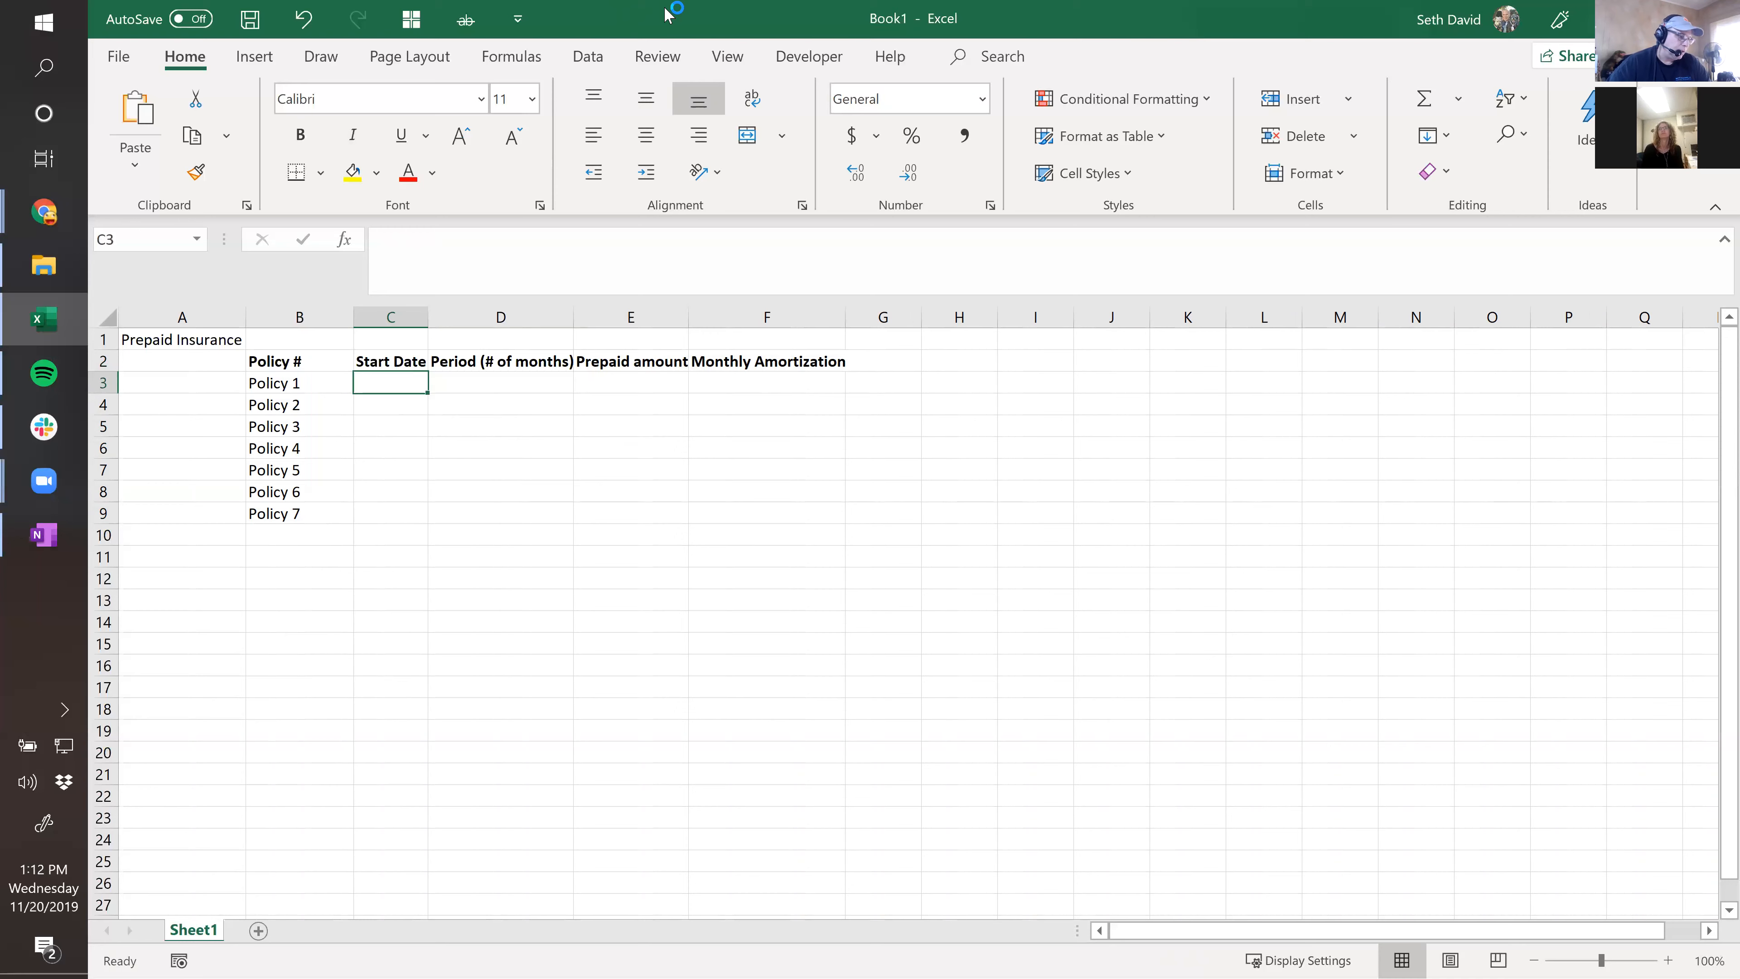
Insert today's date, 11/20/2019, in C3 and paste it down the Start Date column.
{"action": "key", "text": "ctrl+semicolon"}
{"action": "key", "text": "Return"}
{"action": "key", "text": "Up"}
{"action": "key", "text": "ctrl+c"}
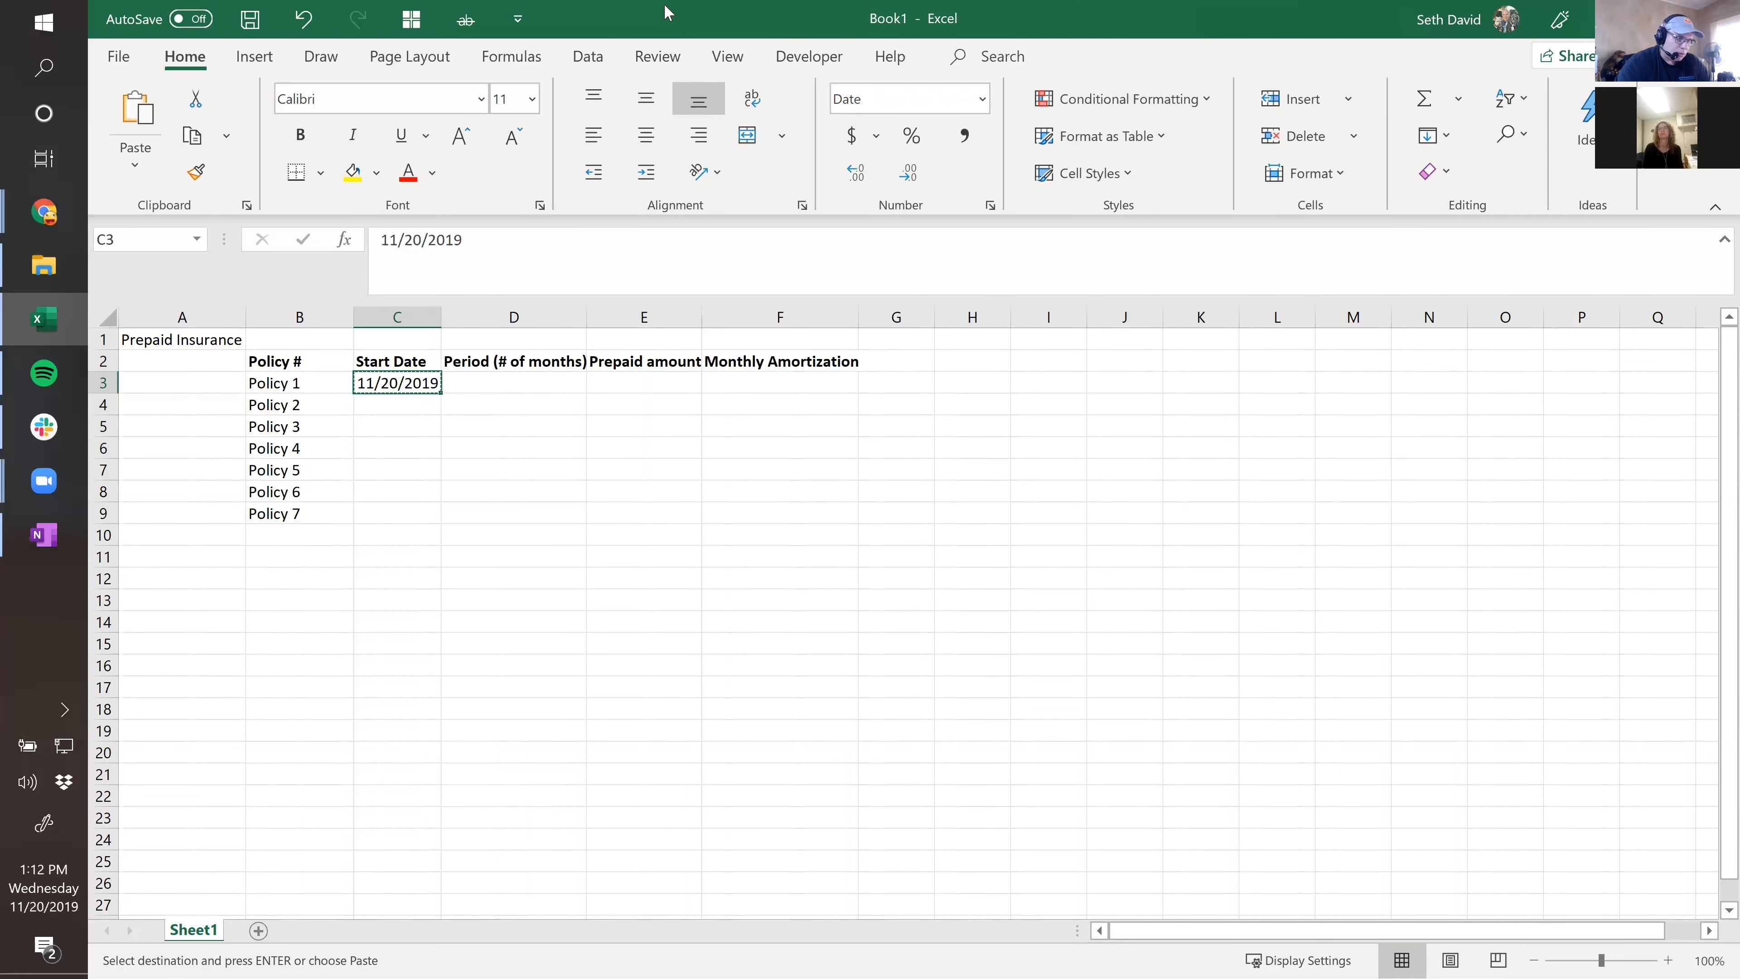
{"action": "key", "text": "shift+Down"}
{"action": "key", "text": "shift+Down"}
{"action": "key", "text": "shift+Down"}
{"action": "key", "text": "shift+Down"}
{"action": "key", "text": "shift+Down"}
{"action": "key", "text": "shift+Down"}
{"action": "key", "text": "shift+Down"}
{"action": "key", "text": "shift+Up"}
{"action": "key", "text": "ctrl+v"}
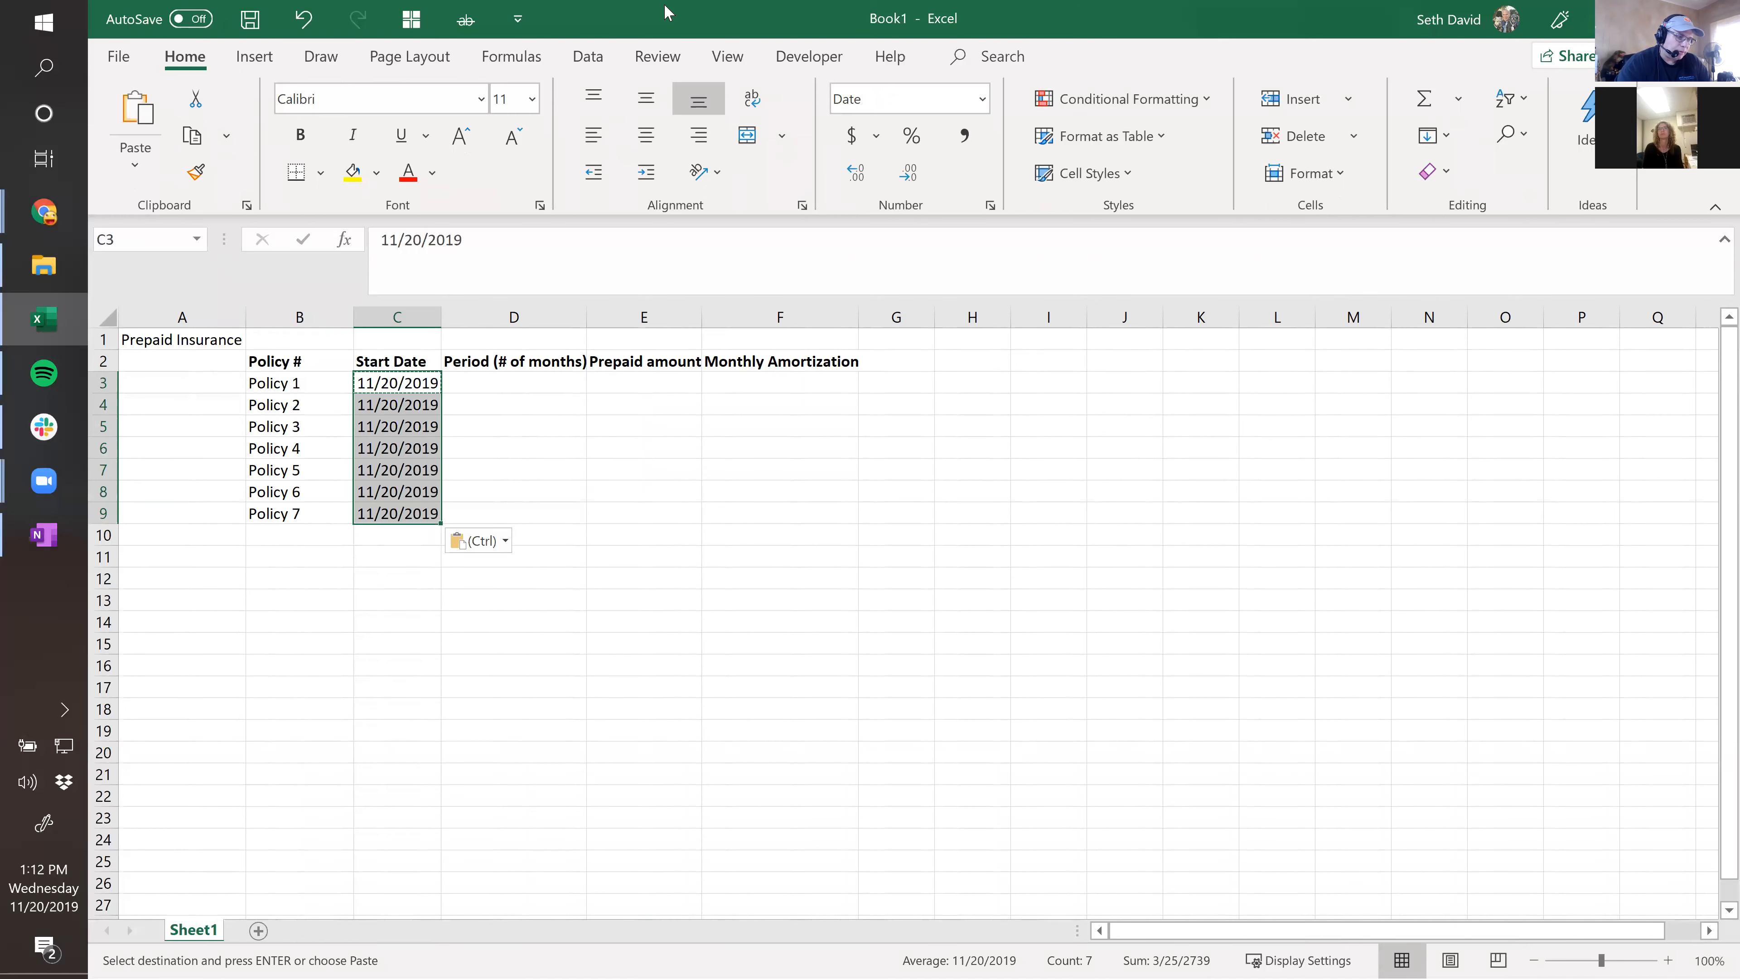
{"action": "key", "text": "Up"}
{"action": "key", "text": "Down"}
Clear the Policy 5 through Policy 7 rows and their dates.
{"action": "key", "text": "Right"}
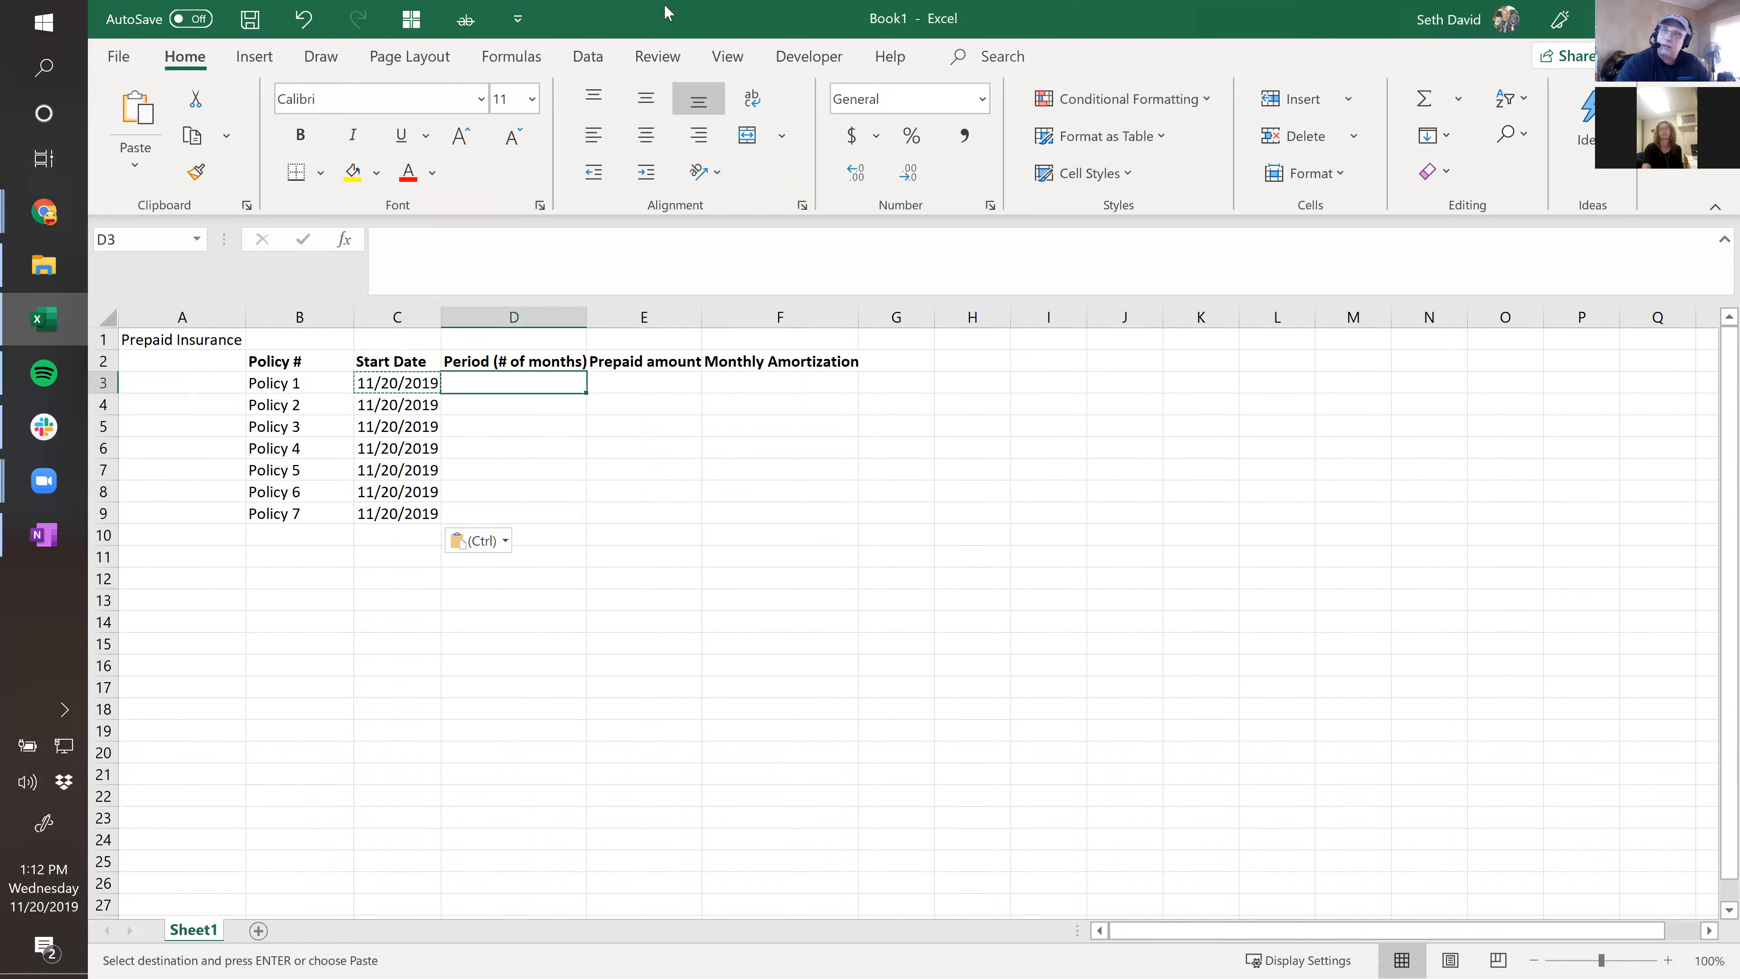
{"action": "key", "text": "Left"}
{"action": "key", "text": "Down"}
{"action": "key", "text": "Down"}
{"action": "key", "text": "Down"}
{"action": "key", "text": "Down"}
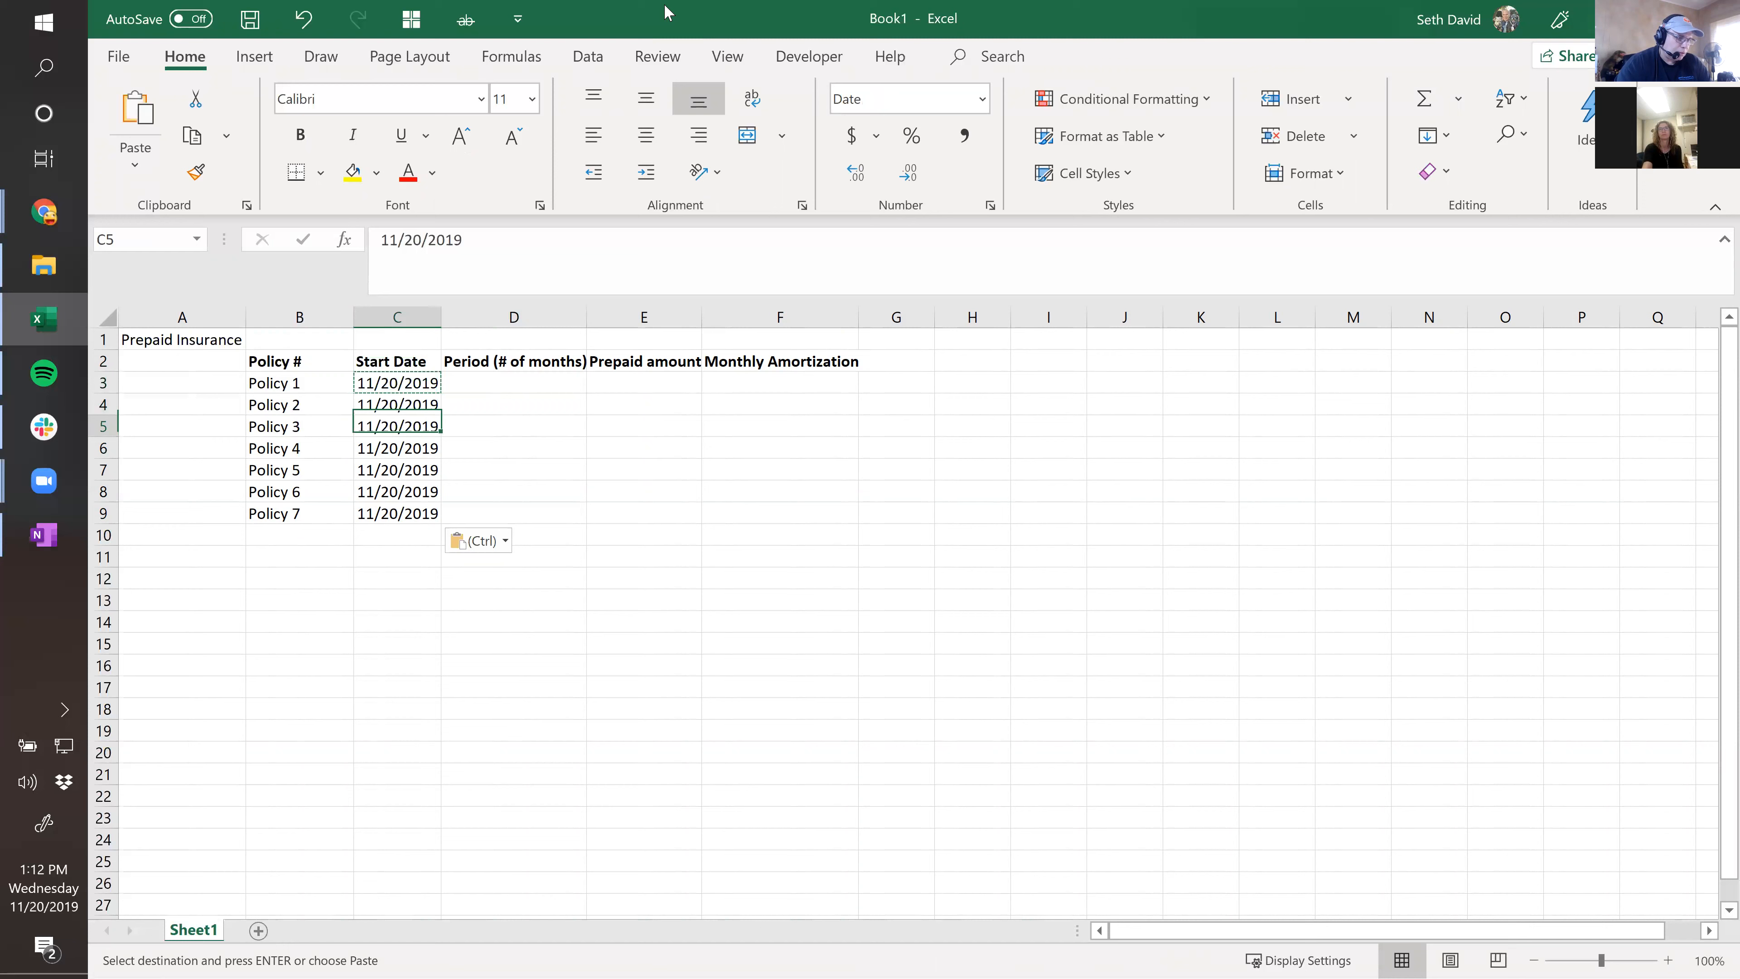
{"action": "key", "text": "Left"}
{"action": "key", "text": "shift+space"}
{"action": "key", "text": "shift+Down"}
{"action": "key", "text": "shift+Down"}
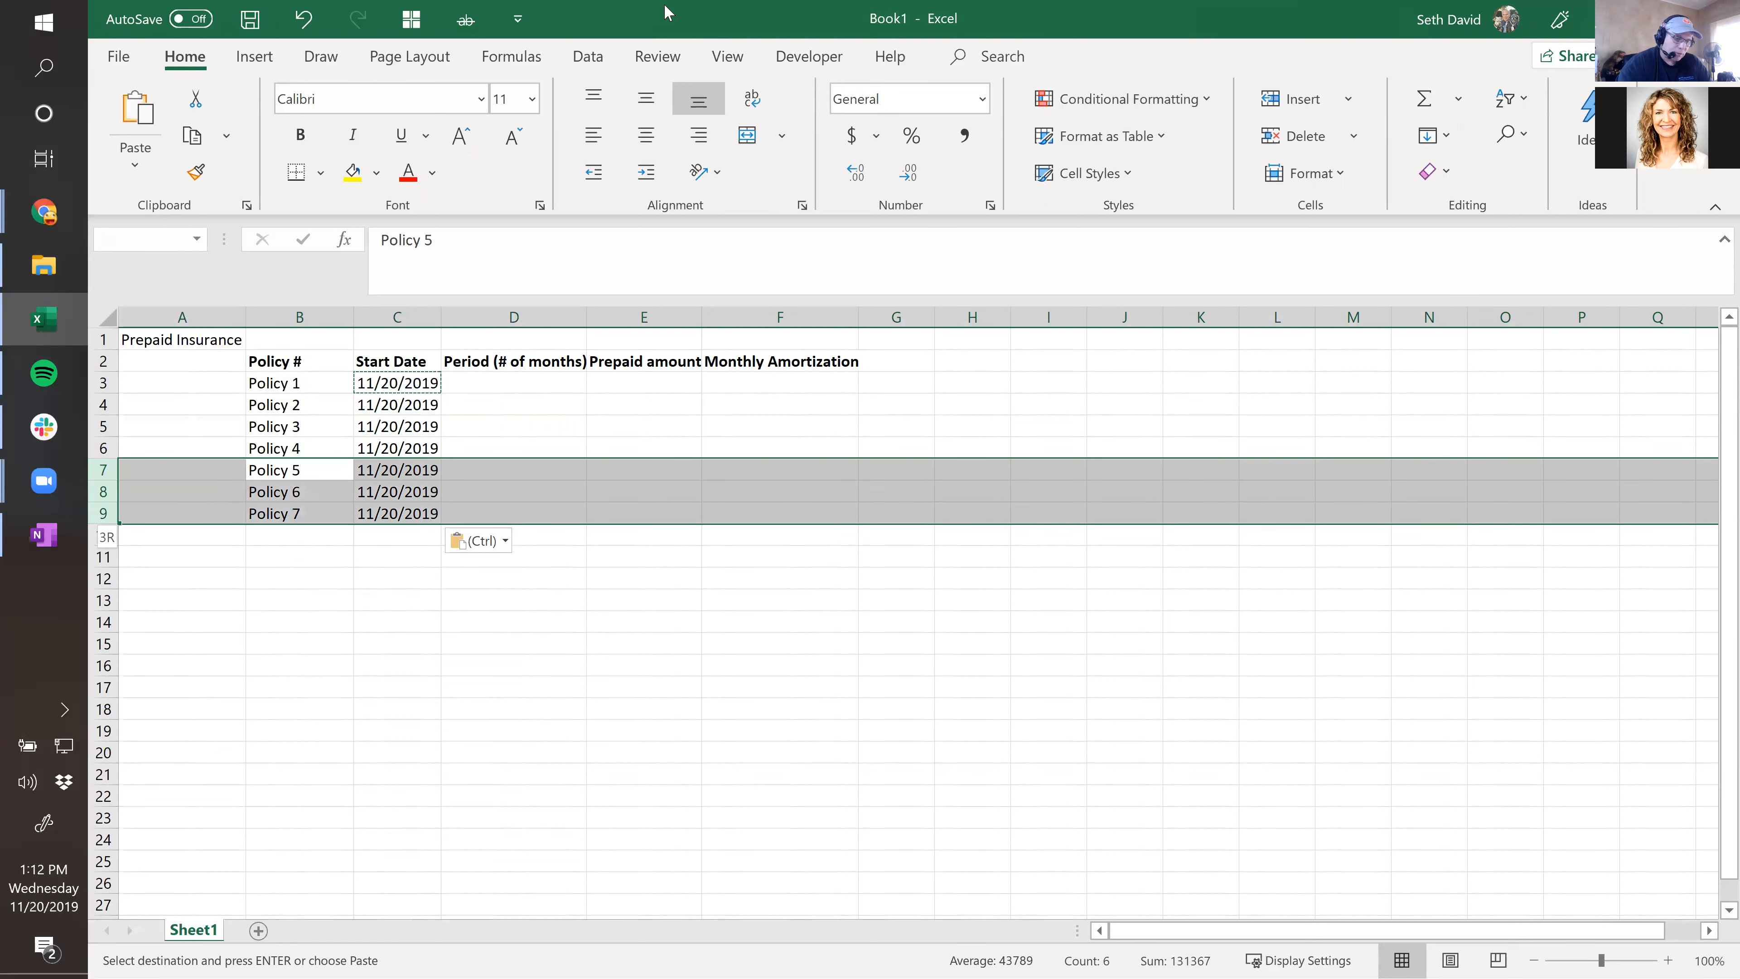
{"action": "key", "text": "Delete"}
Clear the four start dates in C3:C6.
{"action": "key", "text": "Up"}
{"action": "key", "text": "Up"}
{"action": "key", "text": "Up"}
{"action": "key", "text": "Up"}
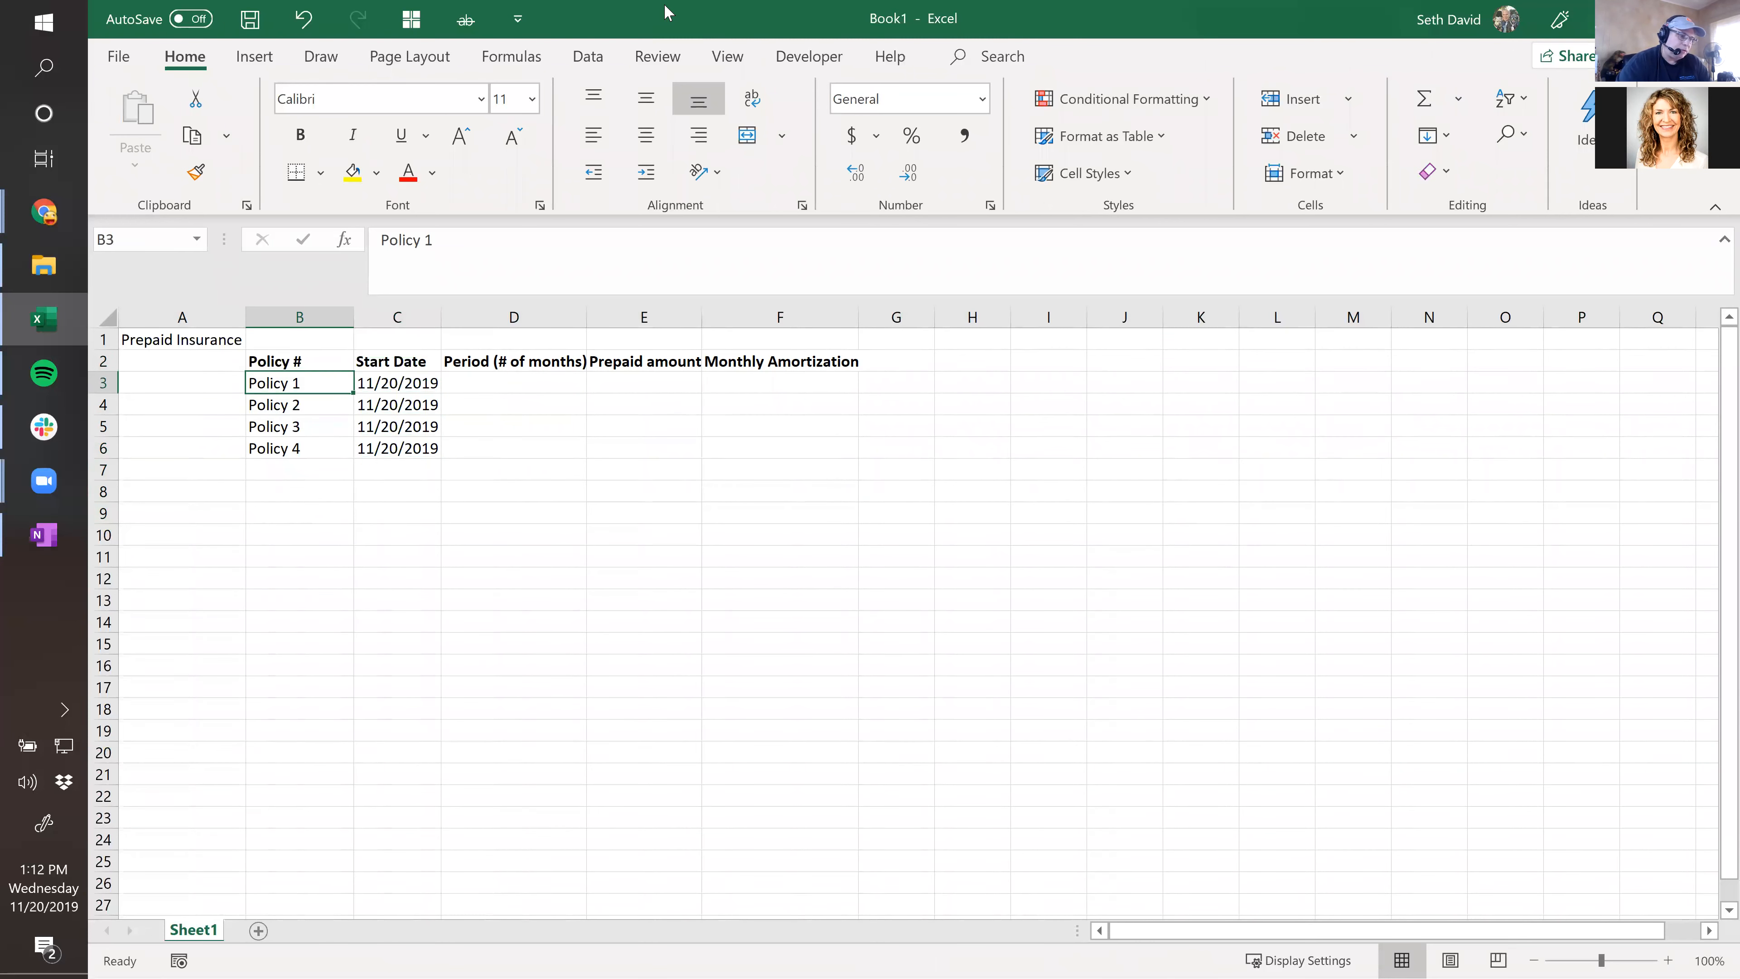
{"action": "key", "text": "Right"}
{"action": "key", "text": "Right"}
{"action": "key", "text": "Right"}
{"action": "key", "text": "Left"}
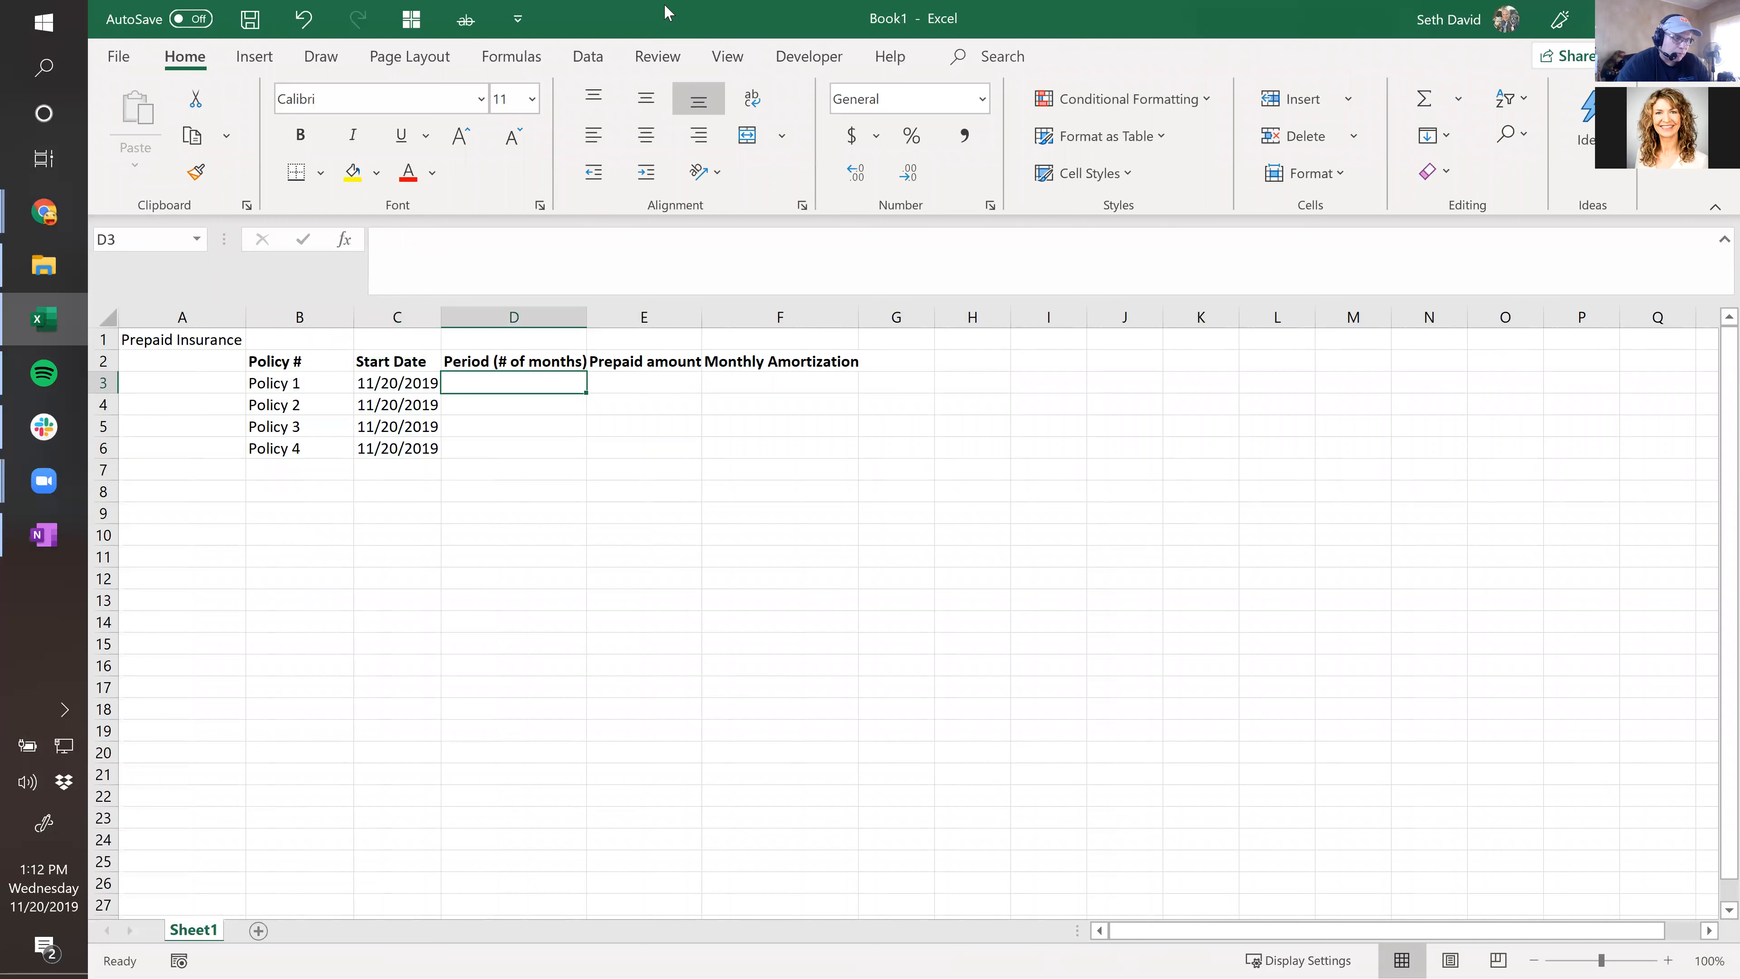
{"action": "key", "text": "Left"}
{"action": "key", "text": "shift+Down"}
{"action": "key", "text": "shift+Down"}
{"action": "key", "text": "shift+Down"}
{"action": "key", "text": "Delete"}
Re-enter 11/20/2019 in C3, paste it into C4:C6, then clear those dates again.
{"action": "key", "text": "shift+Up"}
{"action": "key", "text": "shift+Up"}
{"action": "key", "text": "shift+Up"}
{"action": "key", "text": "ctrl+semicolon"}
{"action": "key", "text": "Return"}
{"action": "key", "text": "Up"}
{"action": "key", "text": "ctrl+c"}
{"action": "key", "text": "shift+Down"}
{"action": "key", "text": "shift+Down"}
{"action": "key", "text": "shift+Down"}
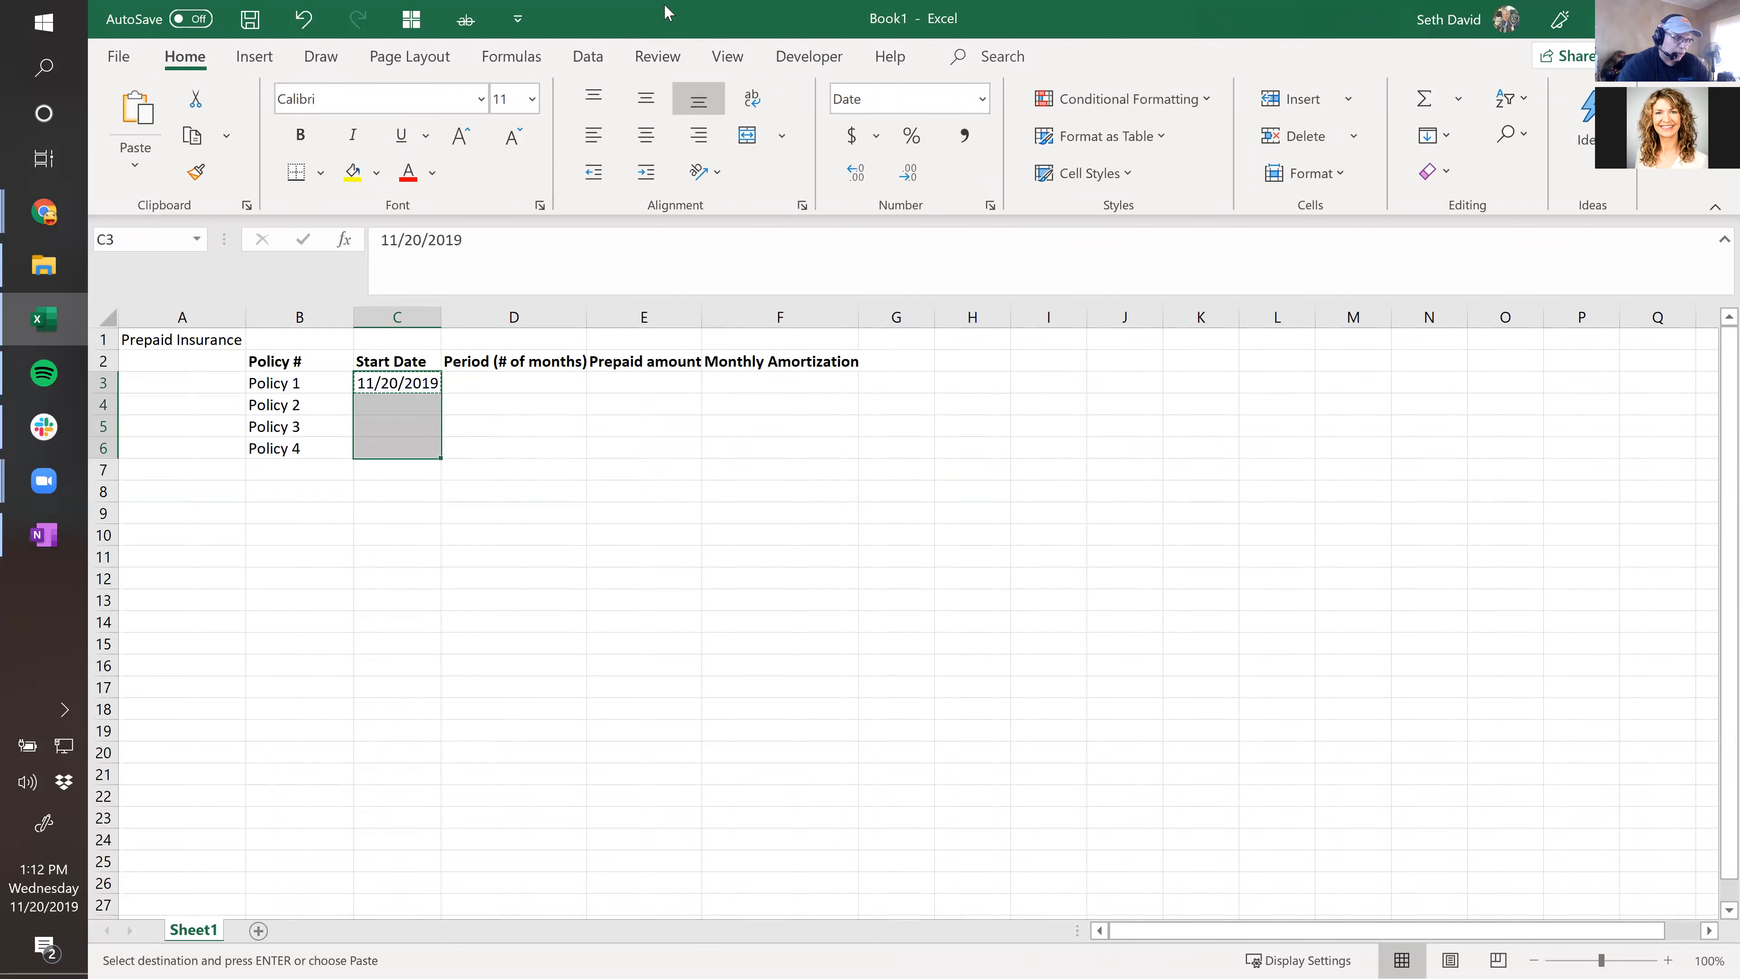
{"action": "key", "text": "ctrl+v"}
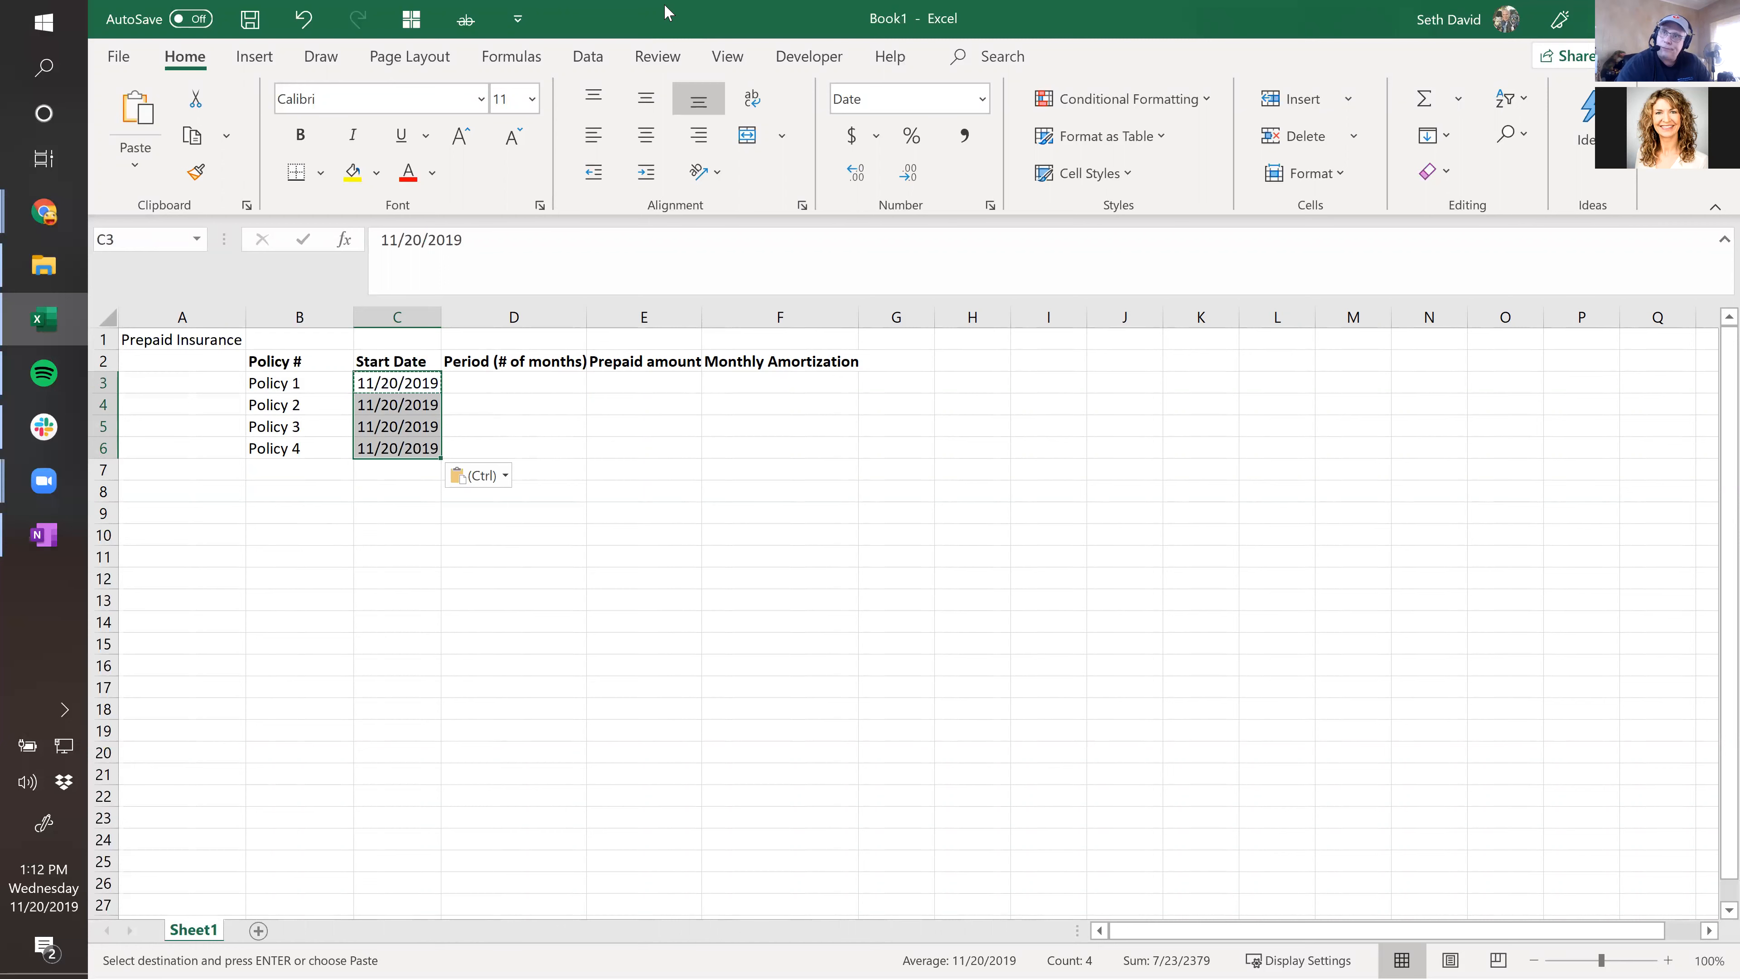
{"action": "key", "text": "Right"}
{"action": "key", "text": "Left"}
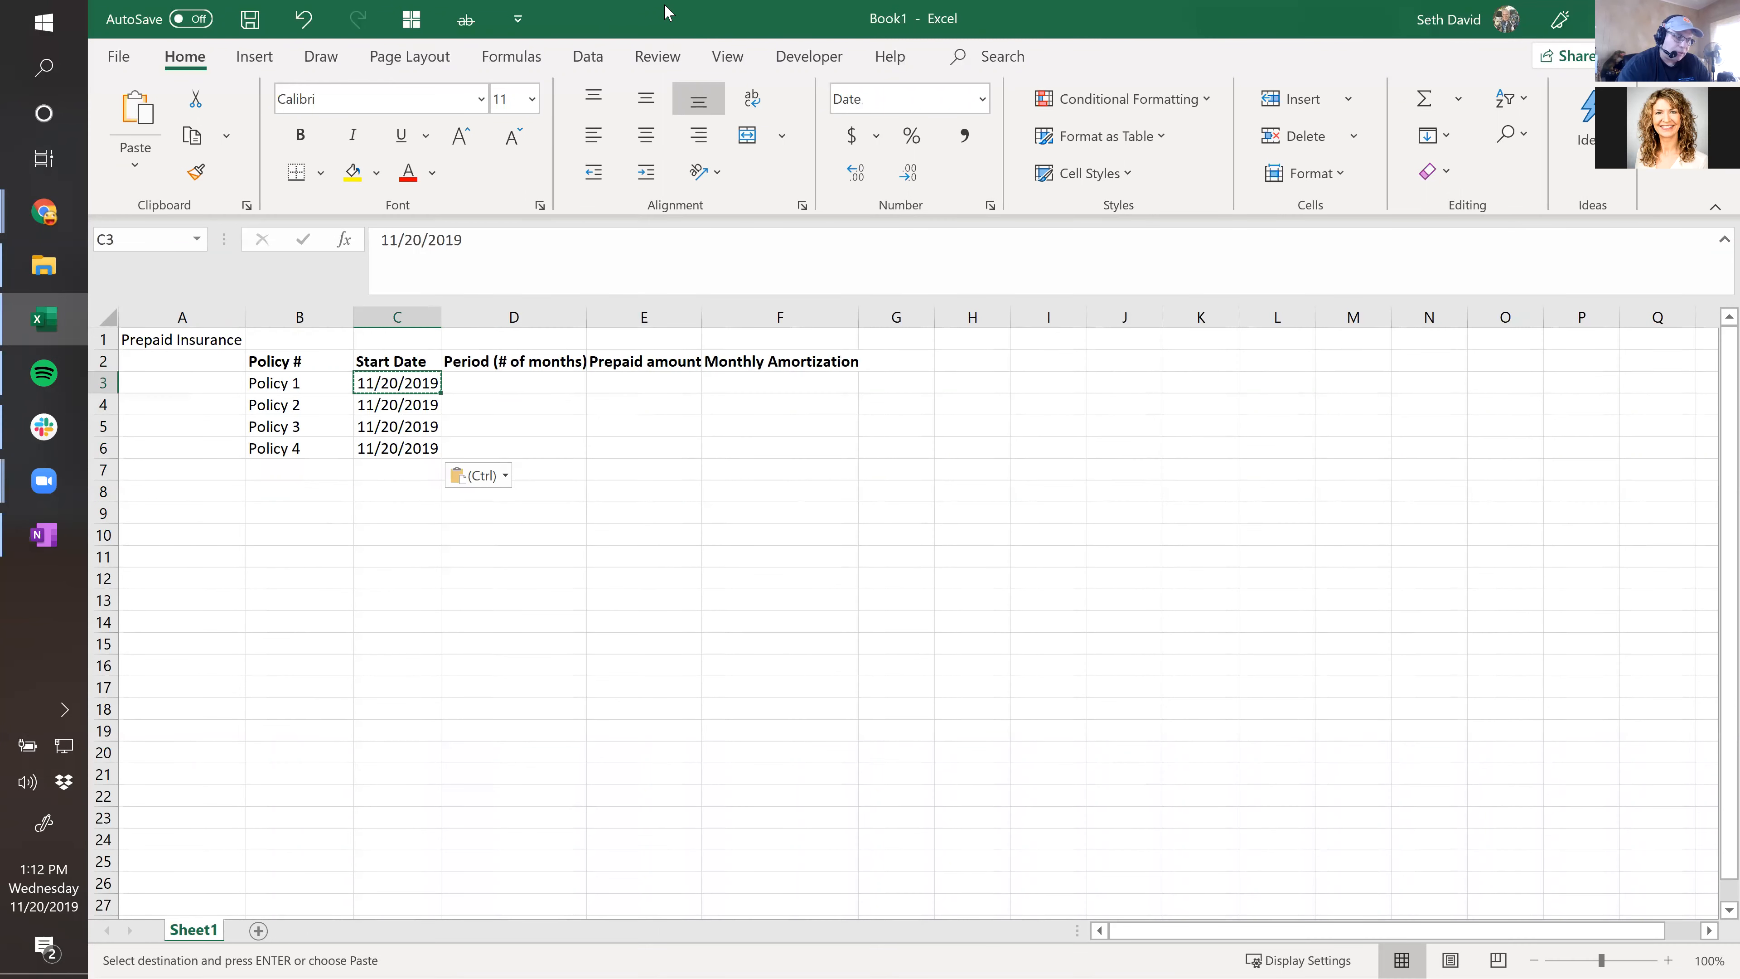
{"action": "key", "text": "shift+Down"}
{"action": "key", "text": "shift+Down"}
{"action": "key", "text": "shift+Down"}
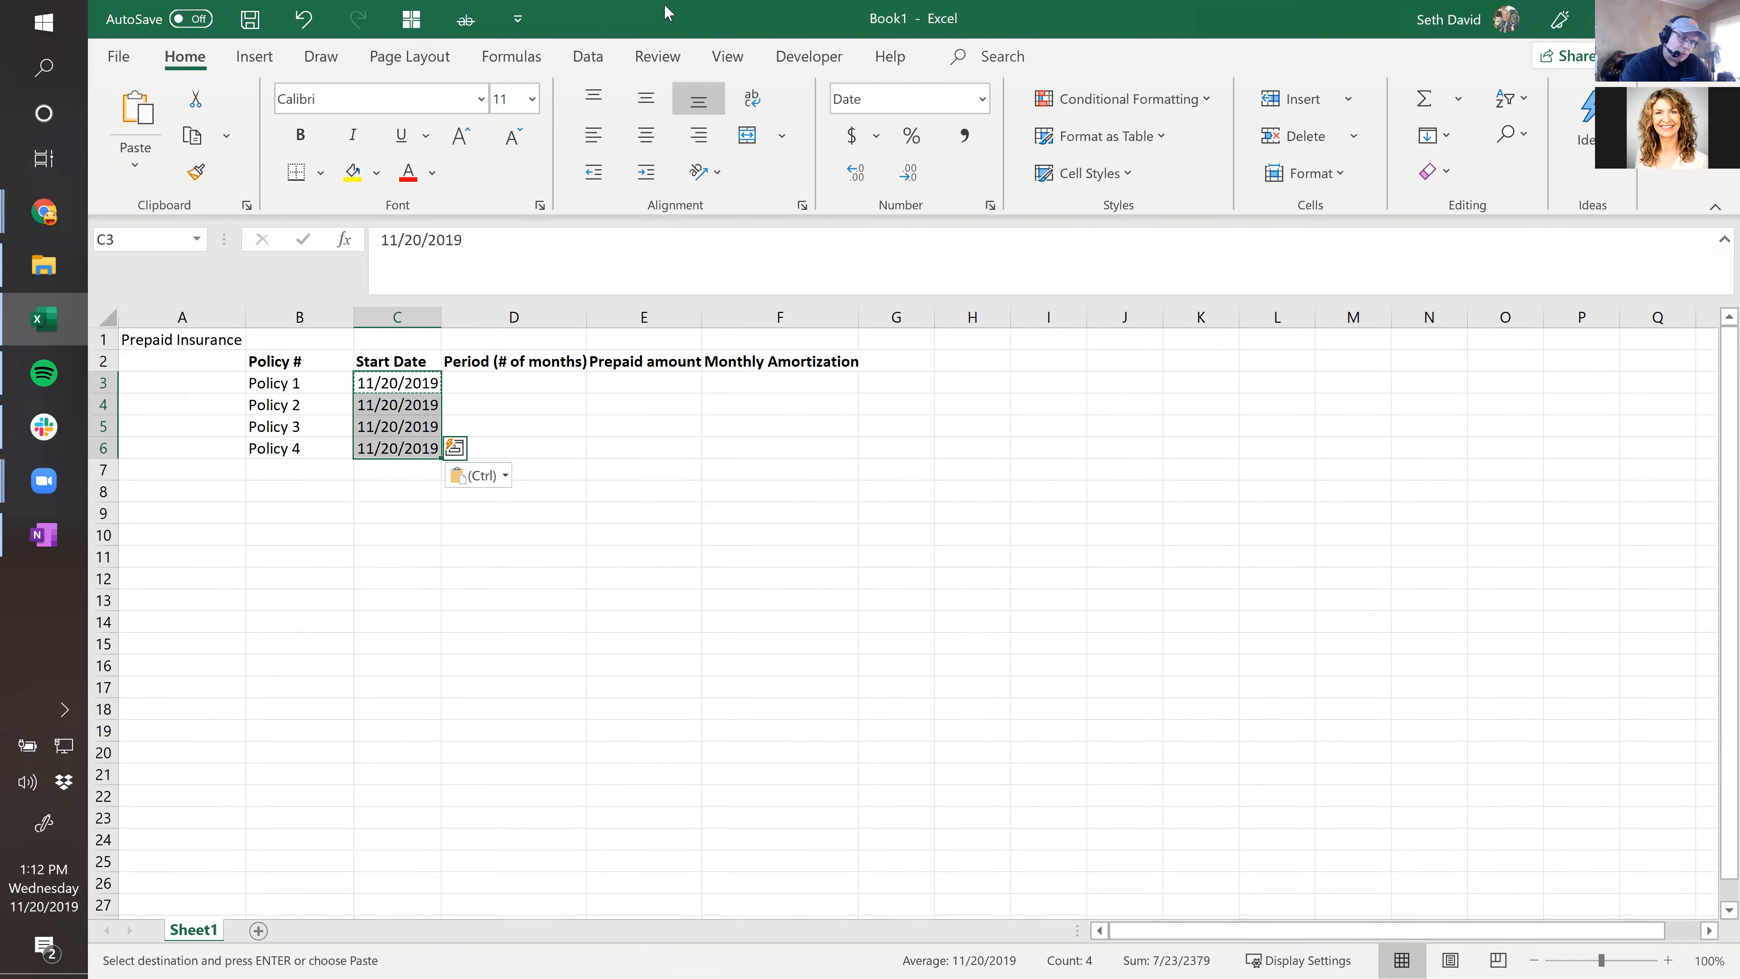
{"action": "key", "text": "Delete"}
Enter 11/20/2019 in C3 and paste it as the start date for Policies 2 through 4.
{"action": "key", "text": "Right"}
{"action": "key", "text": "Left"}
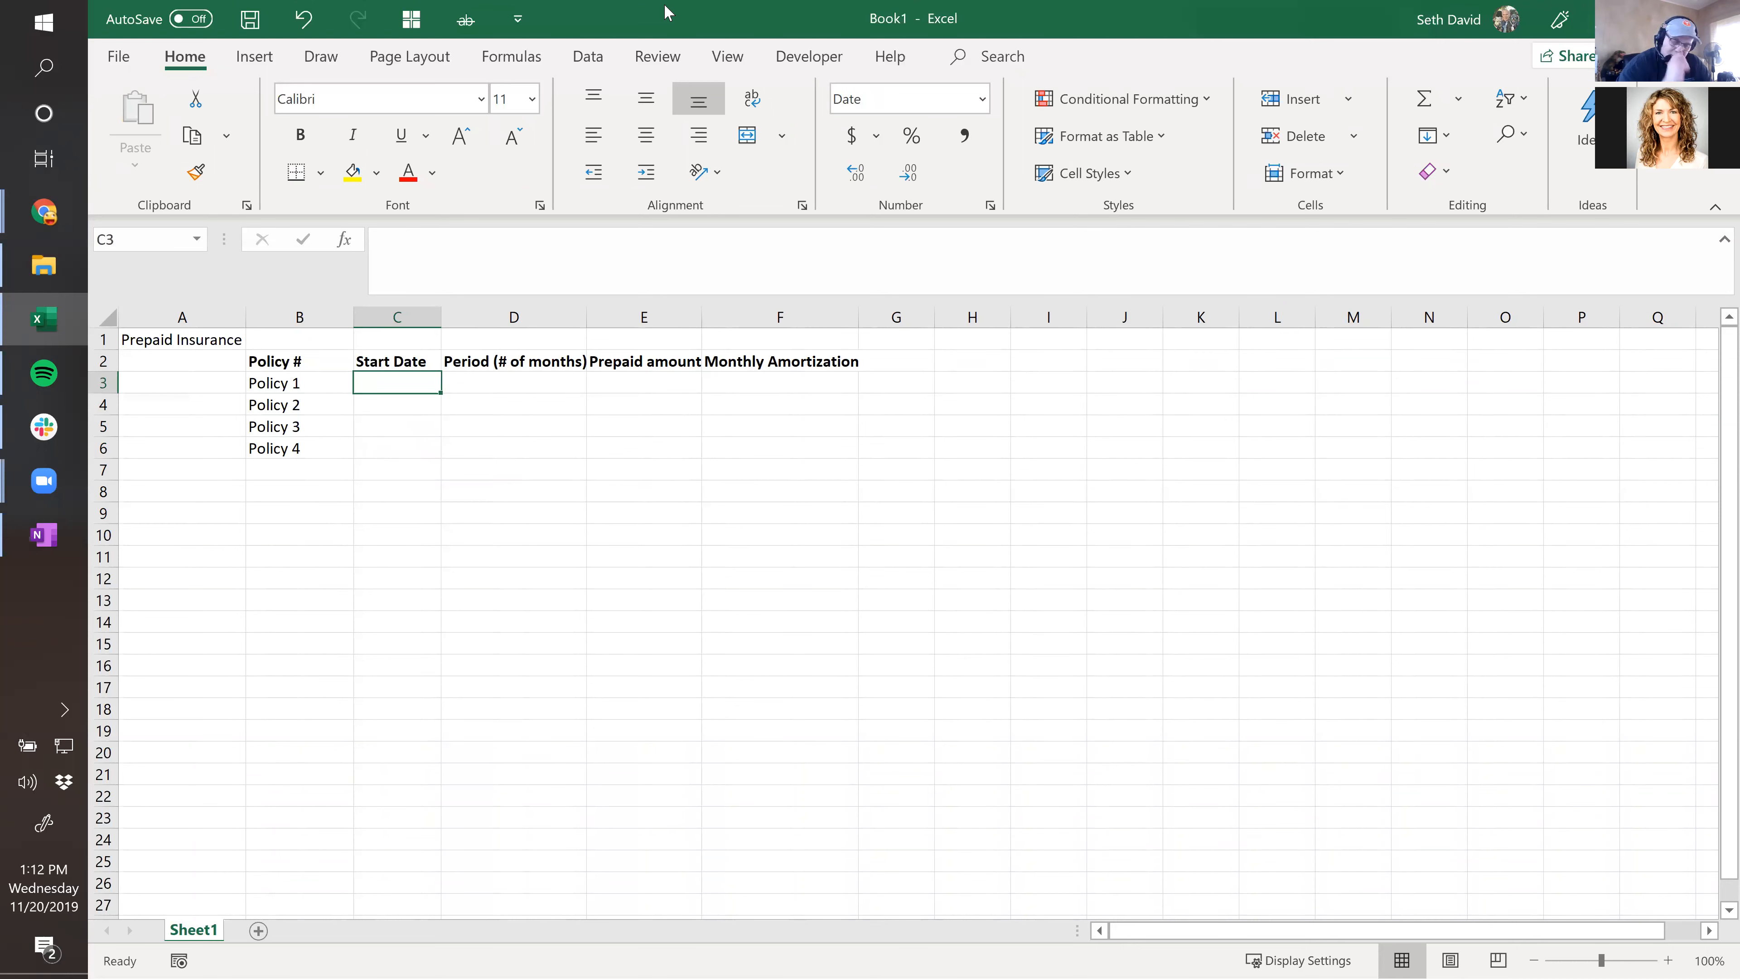
{"action": "key", "text": "ctrl+semicolon"}
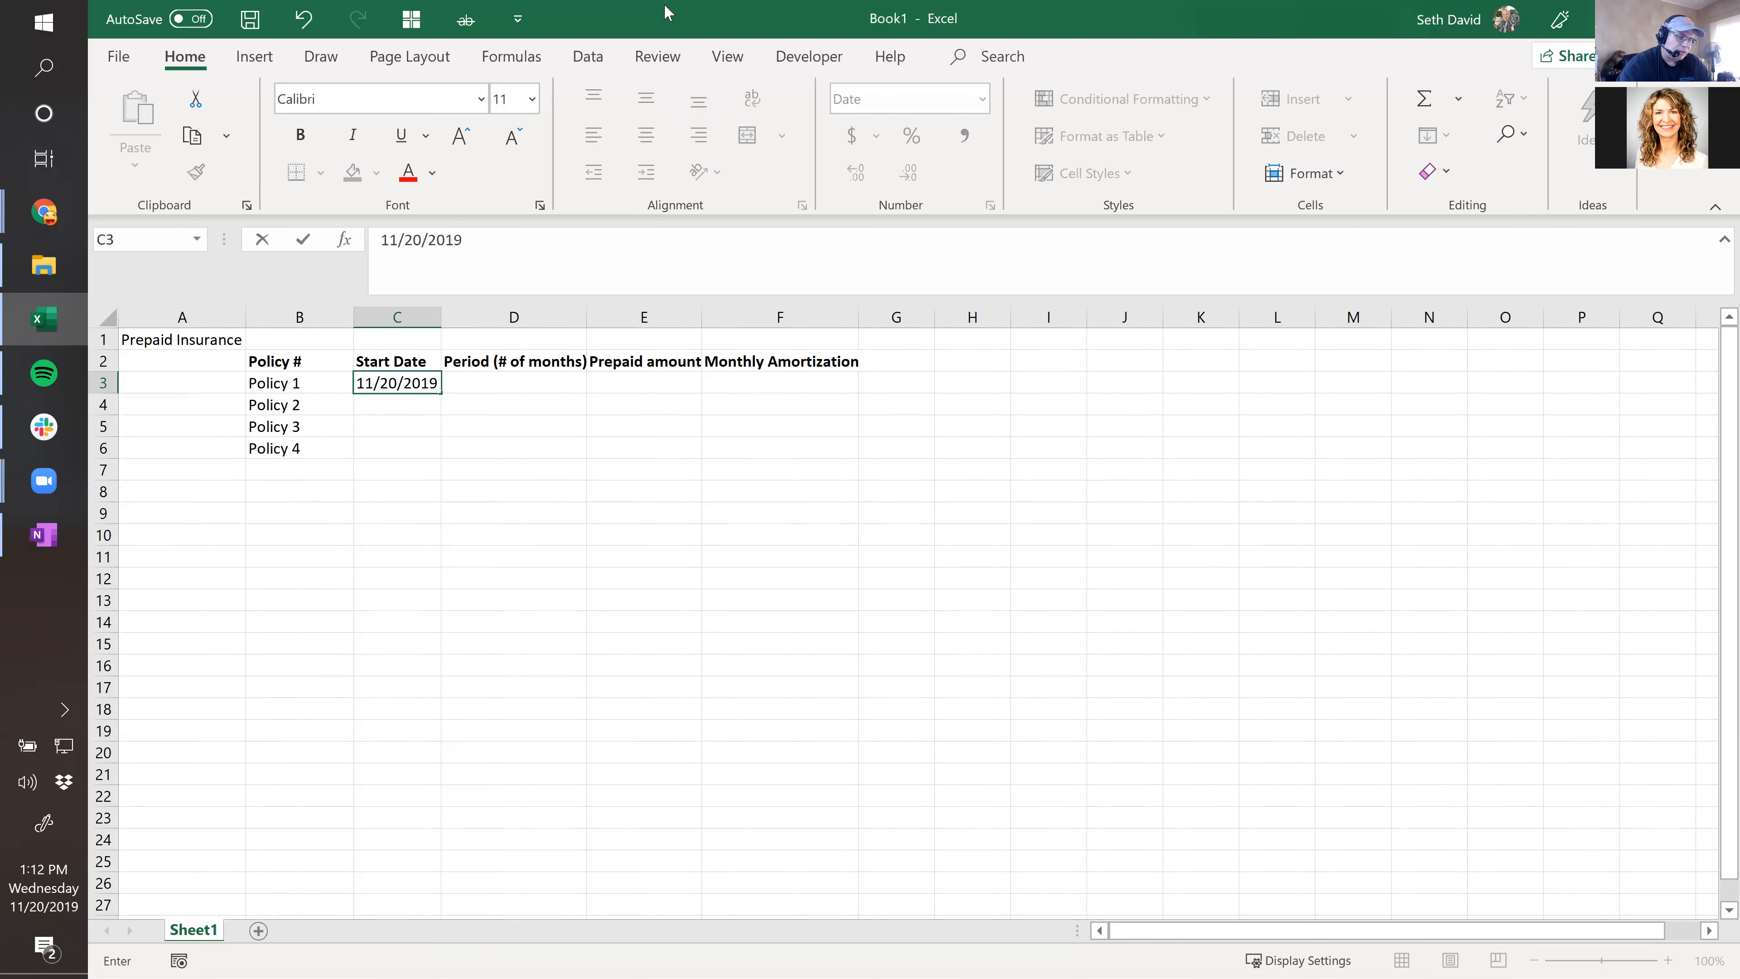
{"action": "key", "text": "Return"}
{"action": "key", "text": "Up"}
{"action": "key", "text": "ctrl+c"}
{"action": "key", "text": "Down"}
{"action": "key", "text": "ctrl+v"}
{"action": "key", "text": "Down"}
{"action": "key", "text": "ctrl+v"}
{"action": "key", "text": "Down"}
{"action": "key", "text": "ctrl+v"}
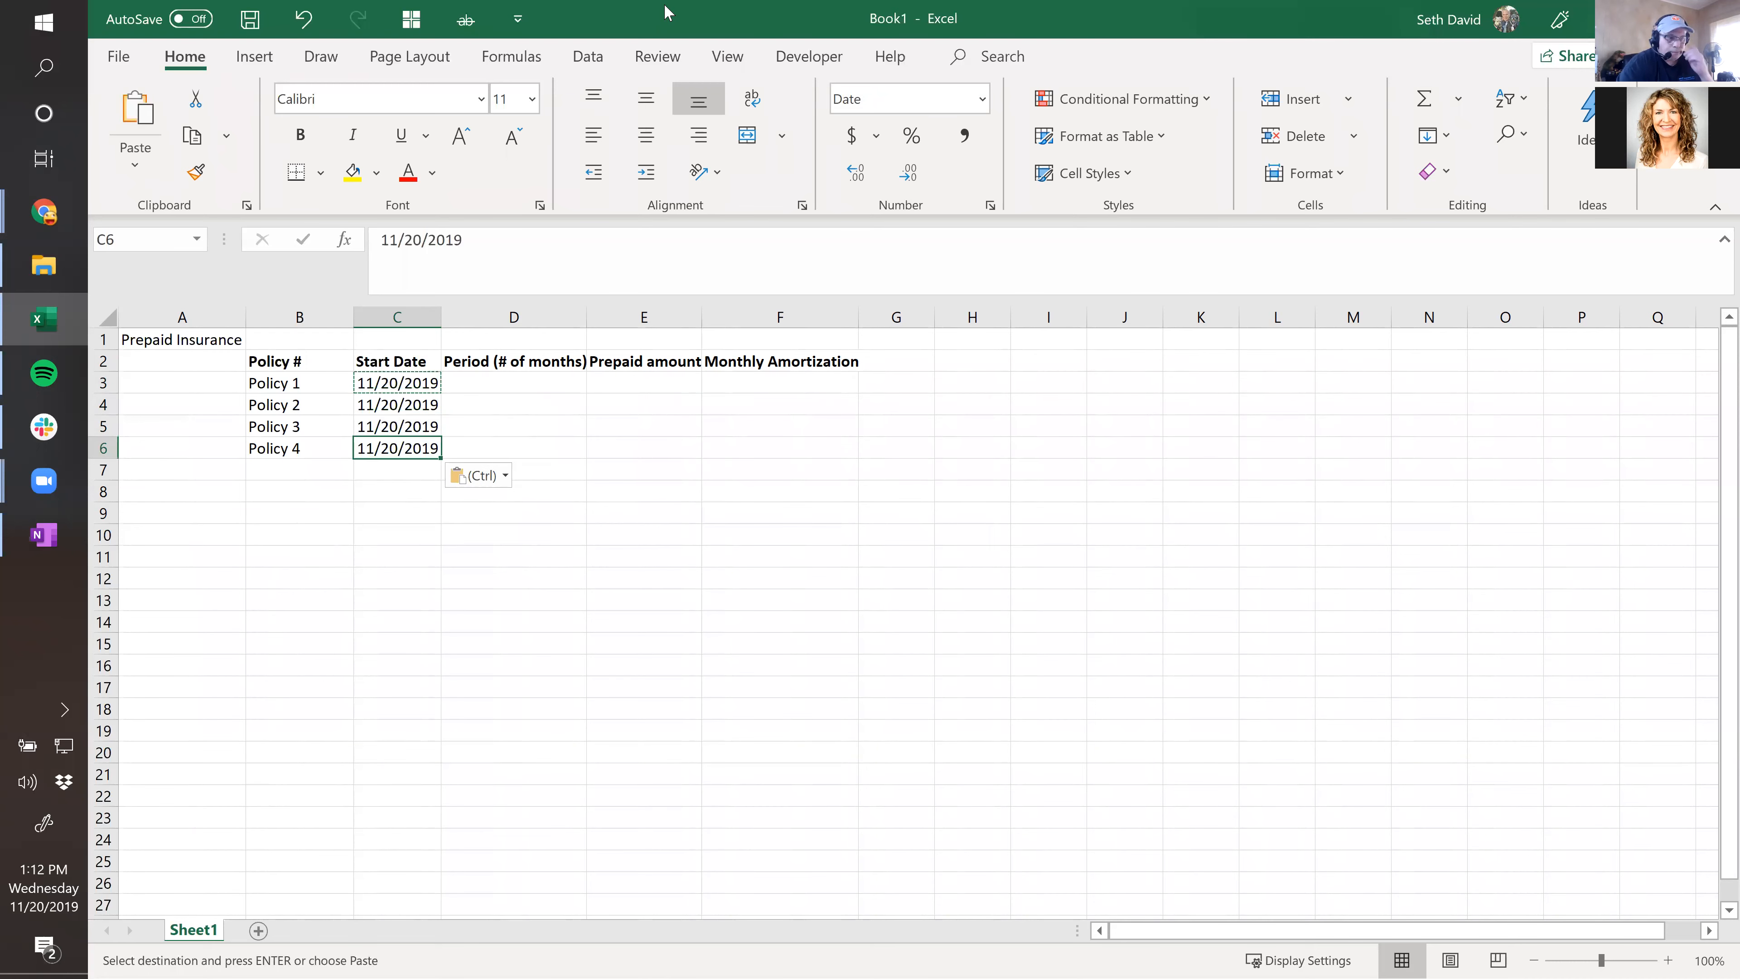
{"action": "key", "text": "Right"}
{"action": "key", "text": "Up"}
{"action": "key", "text": "Up"}
{"action": "key", "text": "Up"}
{"action": "key", "text": "Up"}
{"action": "key", "text": "Down"}
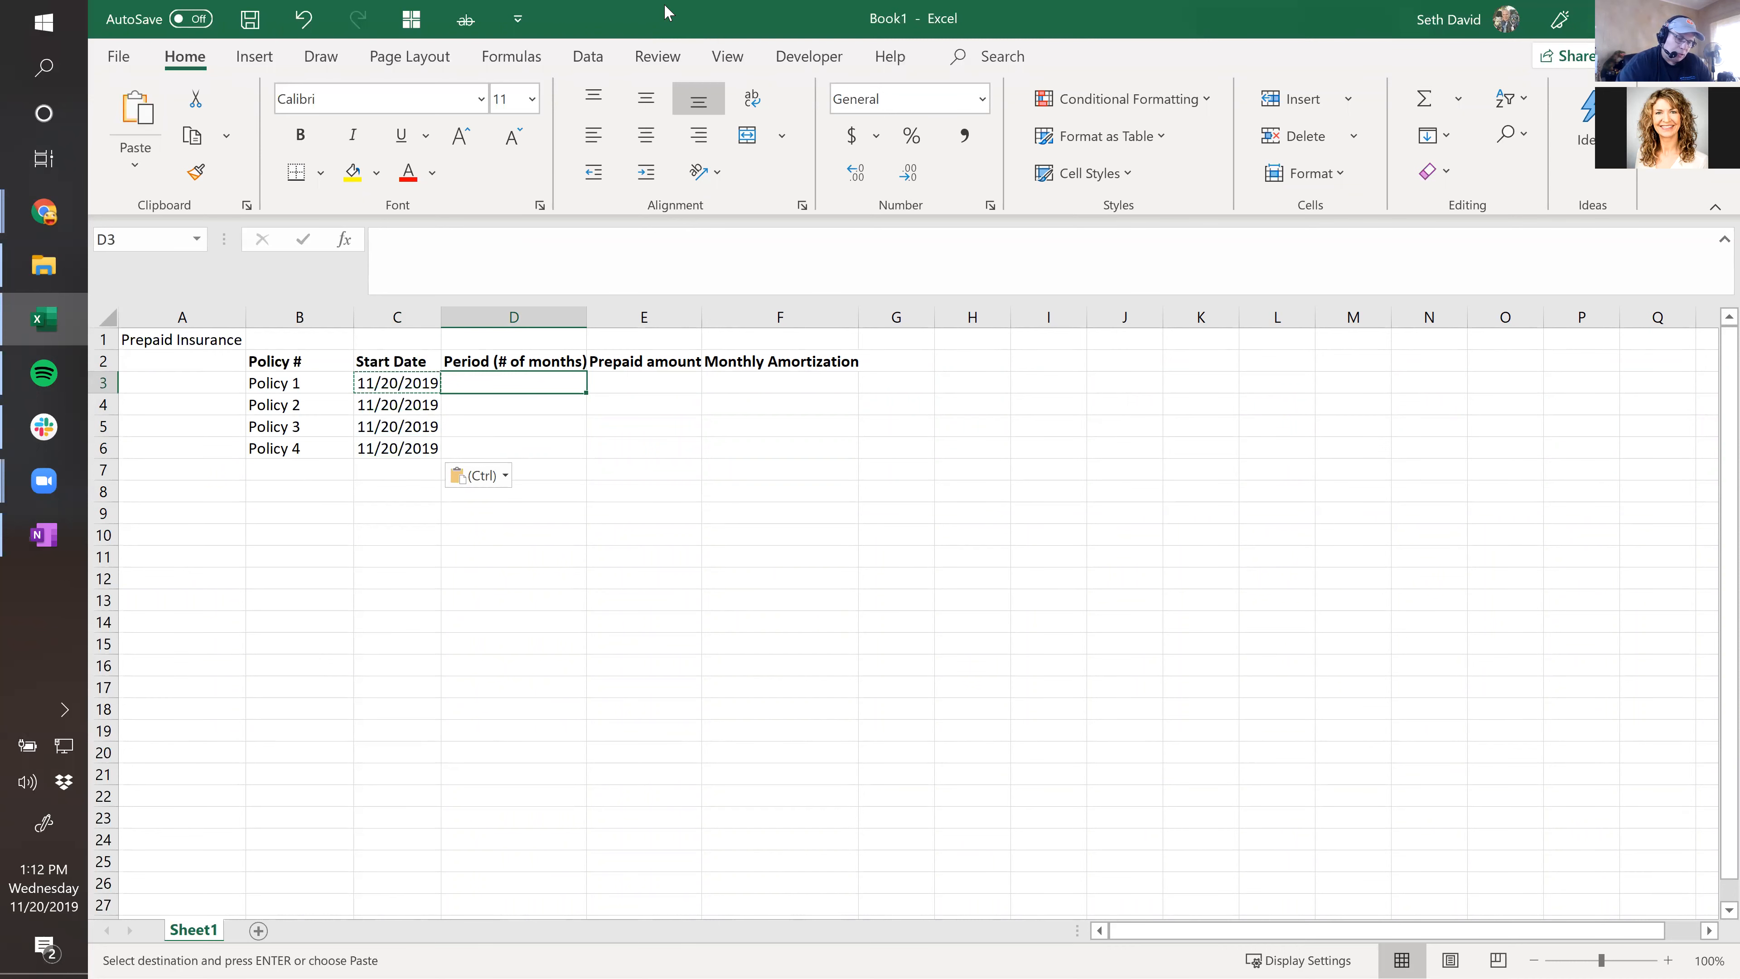
Enter periods of 6, 6, 12 and 12 months for Policies 1–4.
{"action": "type", "text": "6"}
{"action": "key", "text": "Return"}
{"action": "type", "text": "6"}
{"action": "key", "text": "Return"}
{"action": "type", "text": "12"}
{"action": "key", "text": "Return"}
{"action": "type", "text": "12"}
{"action": "key", "text": "Tab"}
{"action": "key", "text": "Up"}
{"action": "key", "text": "Up"}
{"action": "key", "text": "Up"}
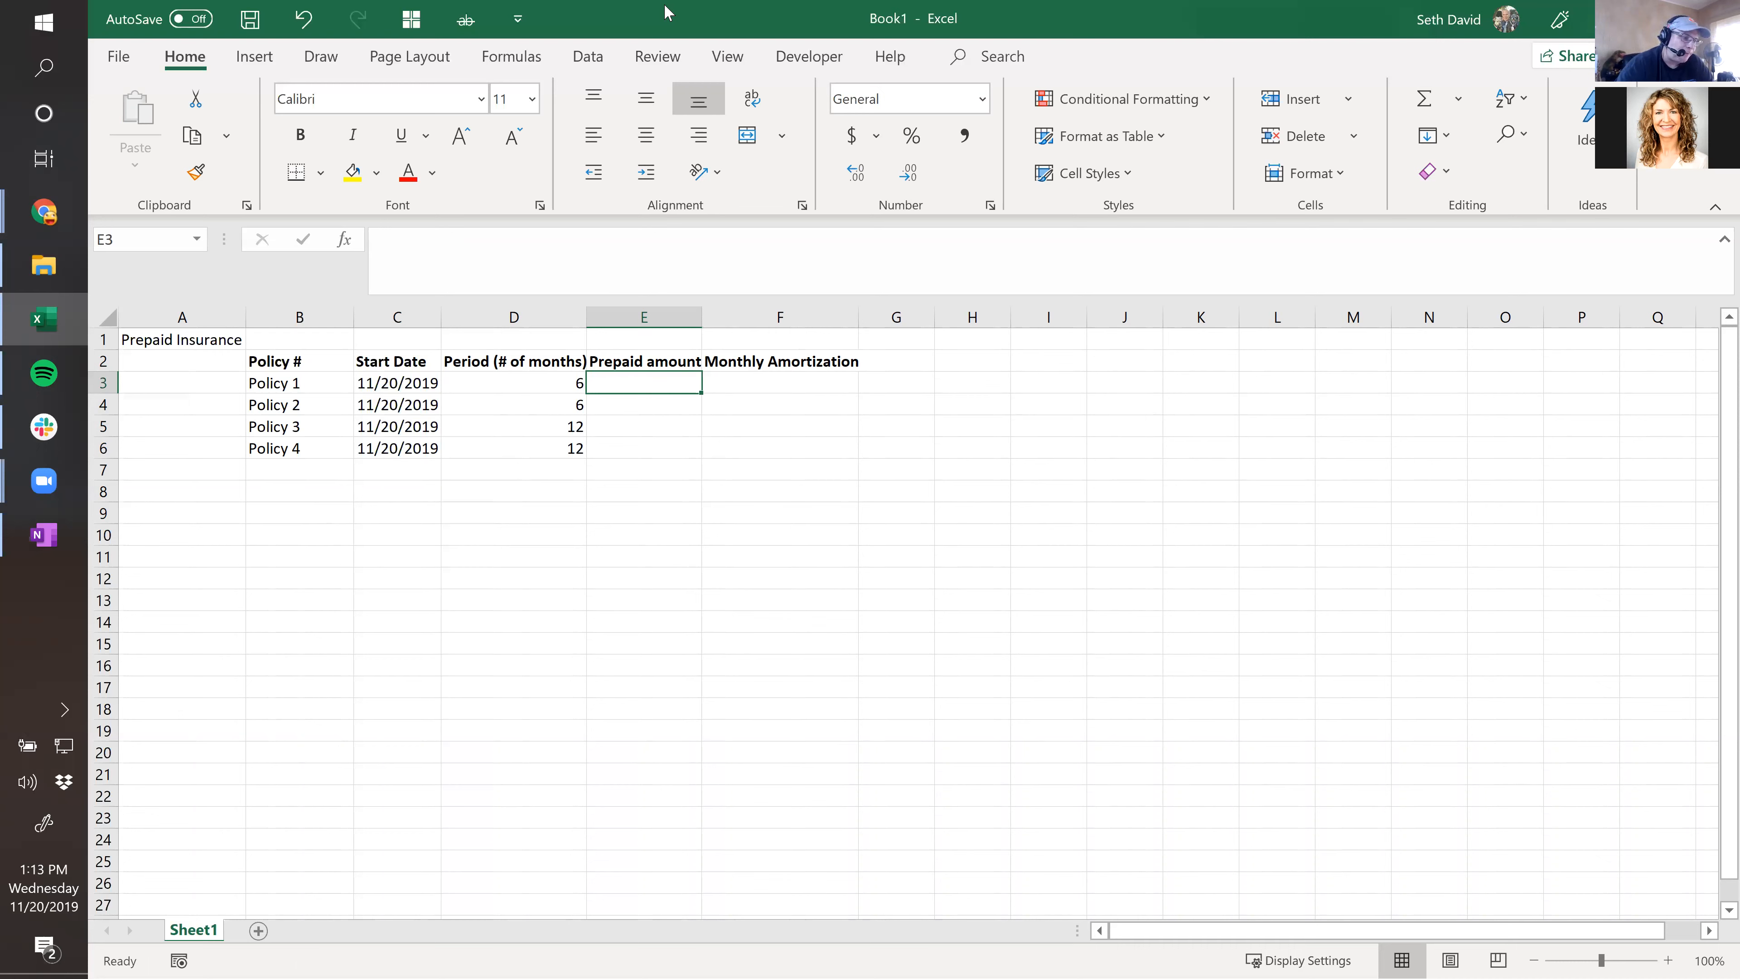
Enter prepaid amounts 1200, 1800, 2400 and 3600 in E3:E6.
{"action": "type", "text": "1000"}
{"action": "key", "text": "Escape"}
{"action": "type", "text": "1200"}
{"action": "key", "text": "Return"}
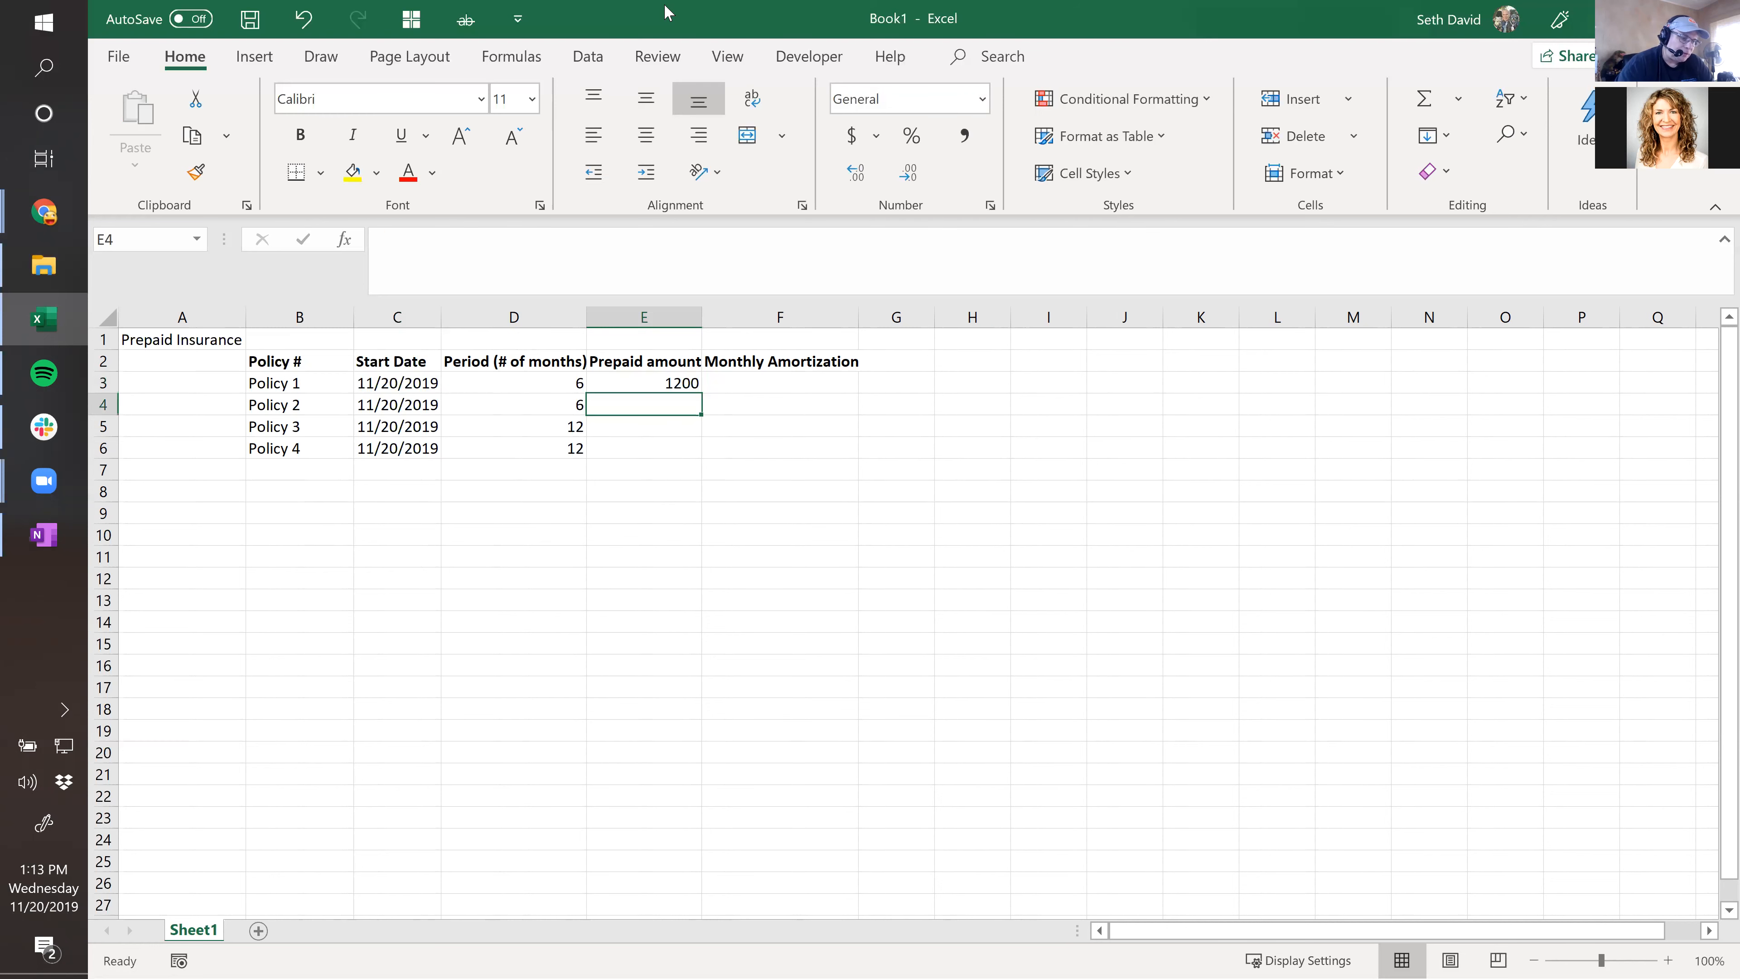
{"action": "type", "text": "1800"}
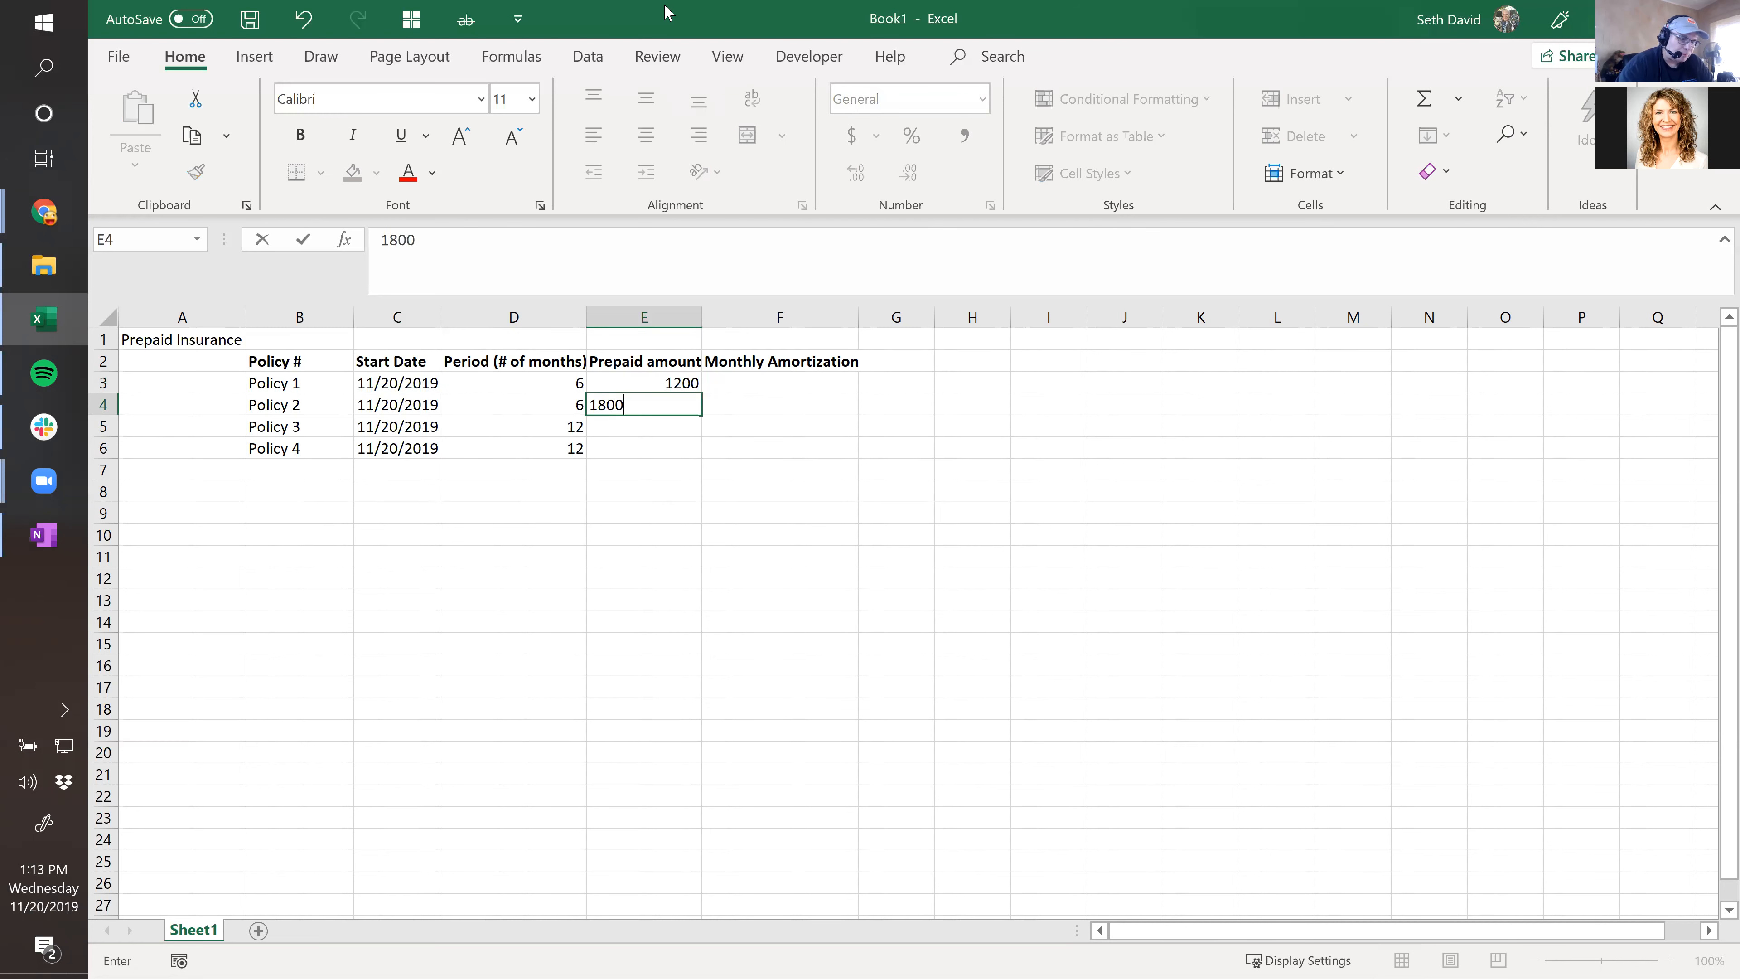
{"action": "key", "text": "Return"}
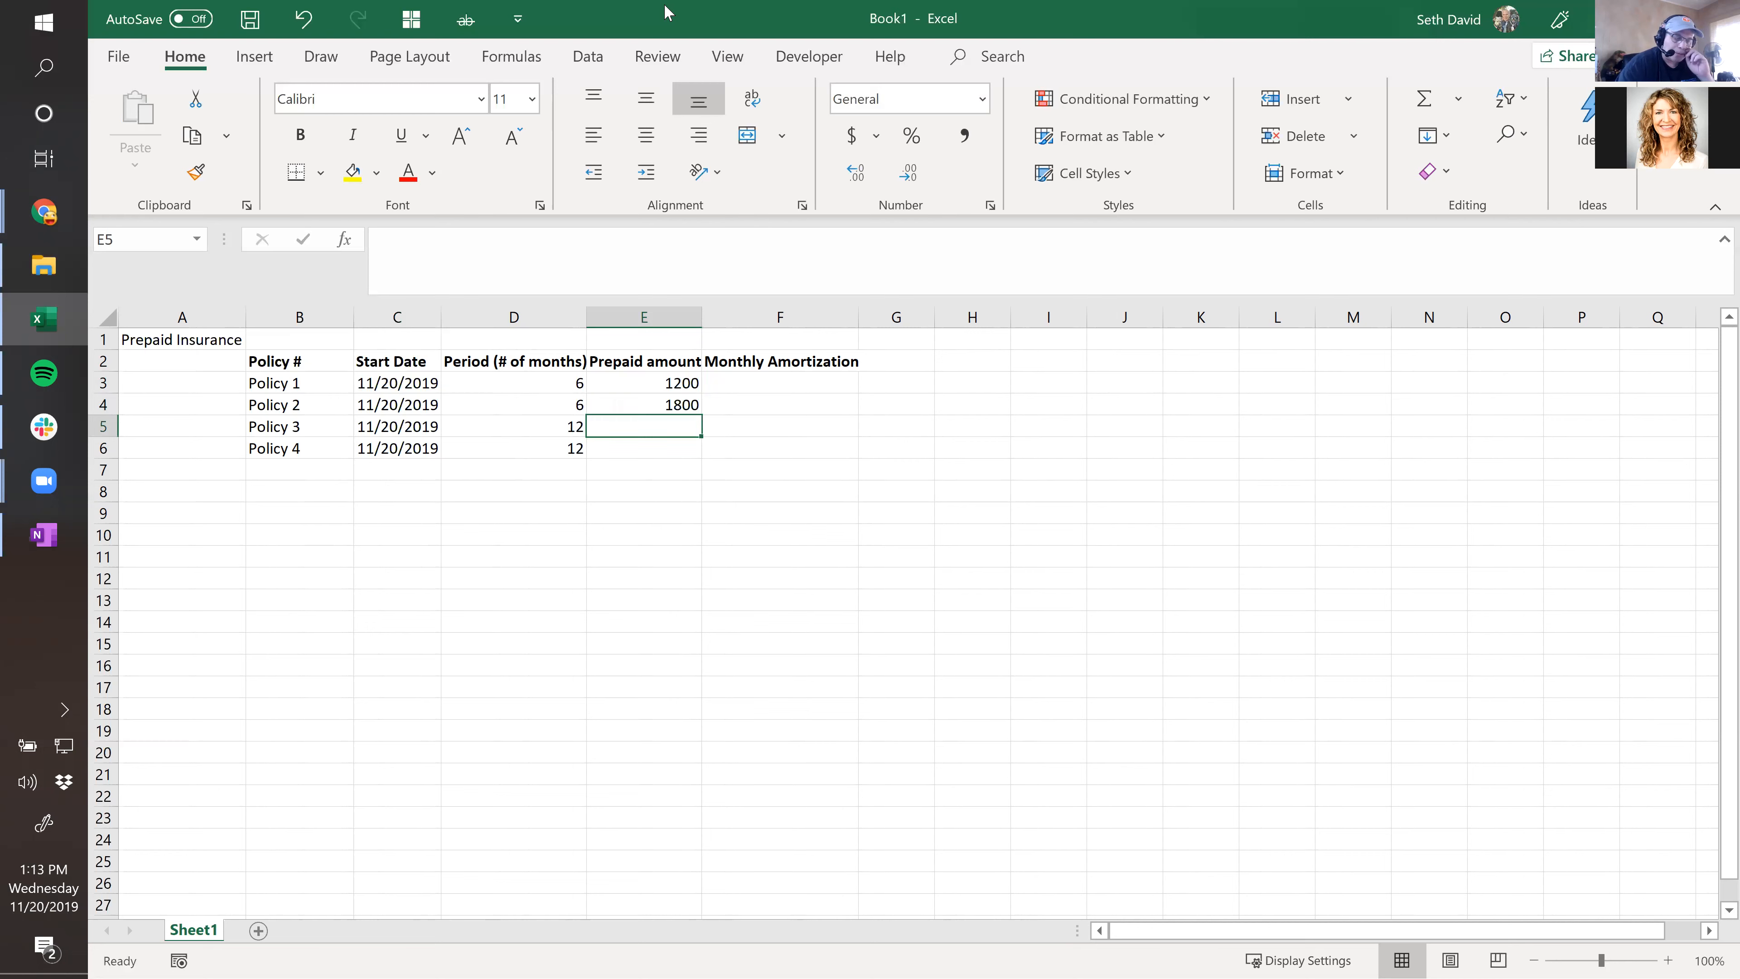
{"action": "type", "text": "2400"}
{"action": "key", "text": "Return"}
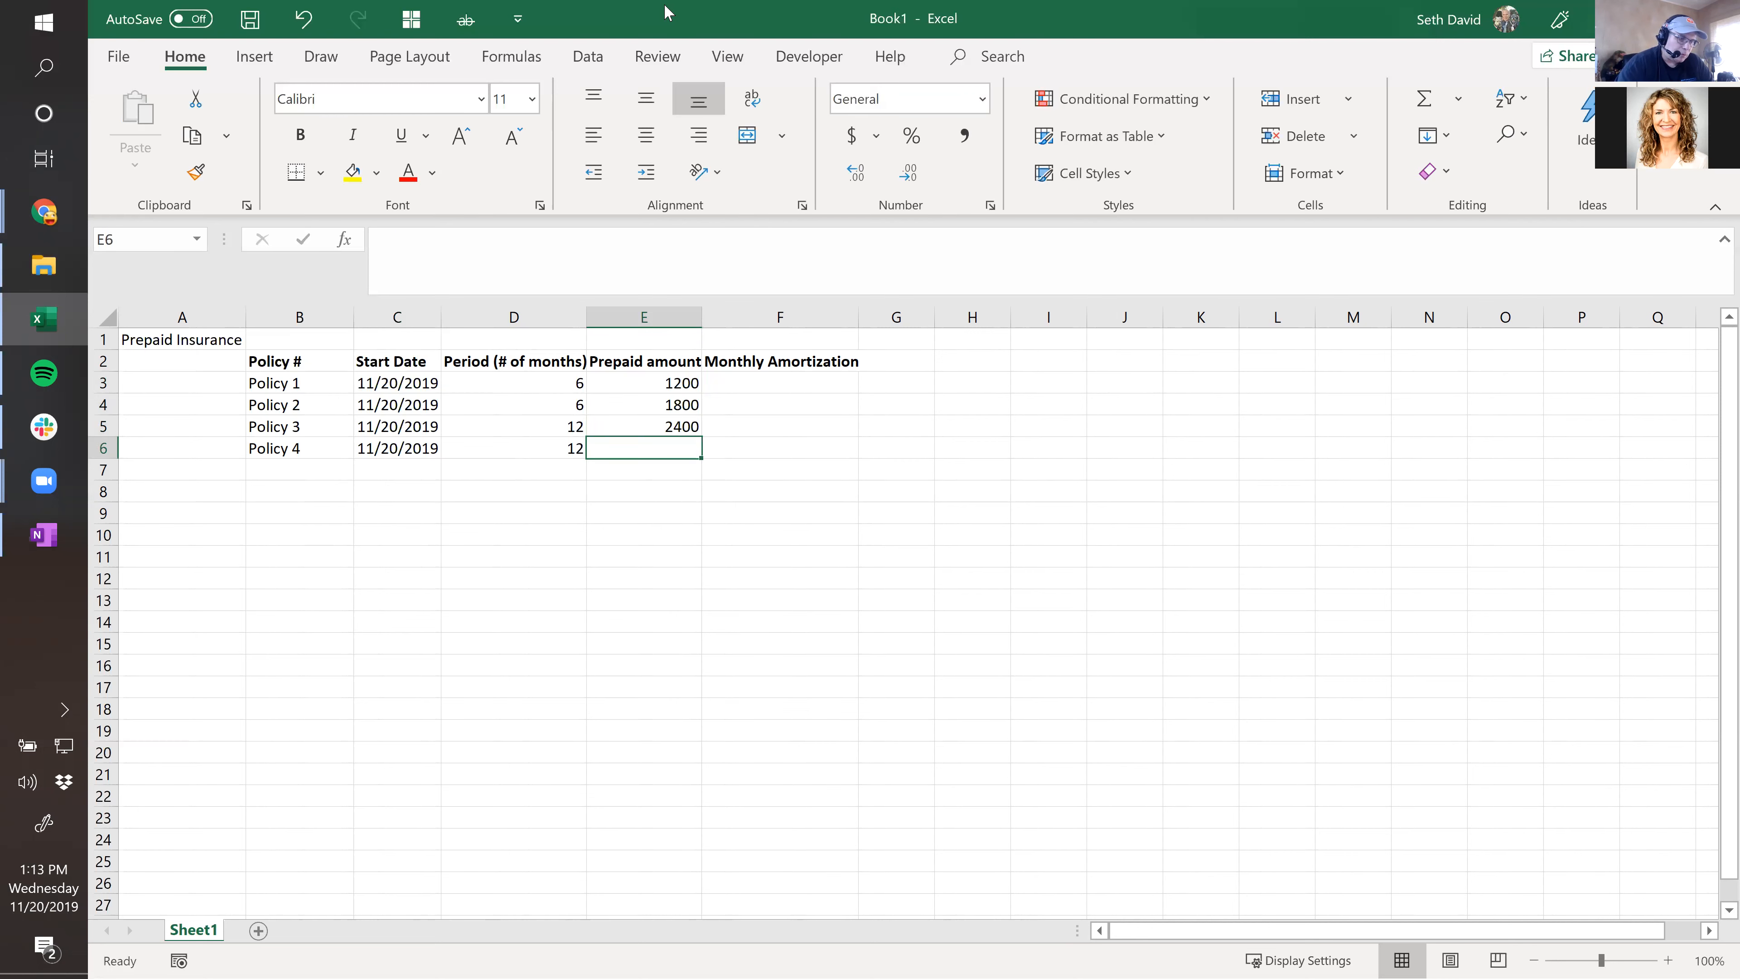
{"action": "type", "text": "3600"}
{"action": "key", "text": "Tab"}
{"action": "key", "text": "Left"}
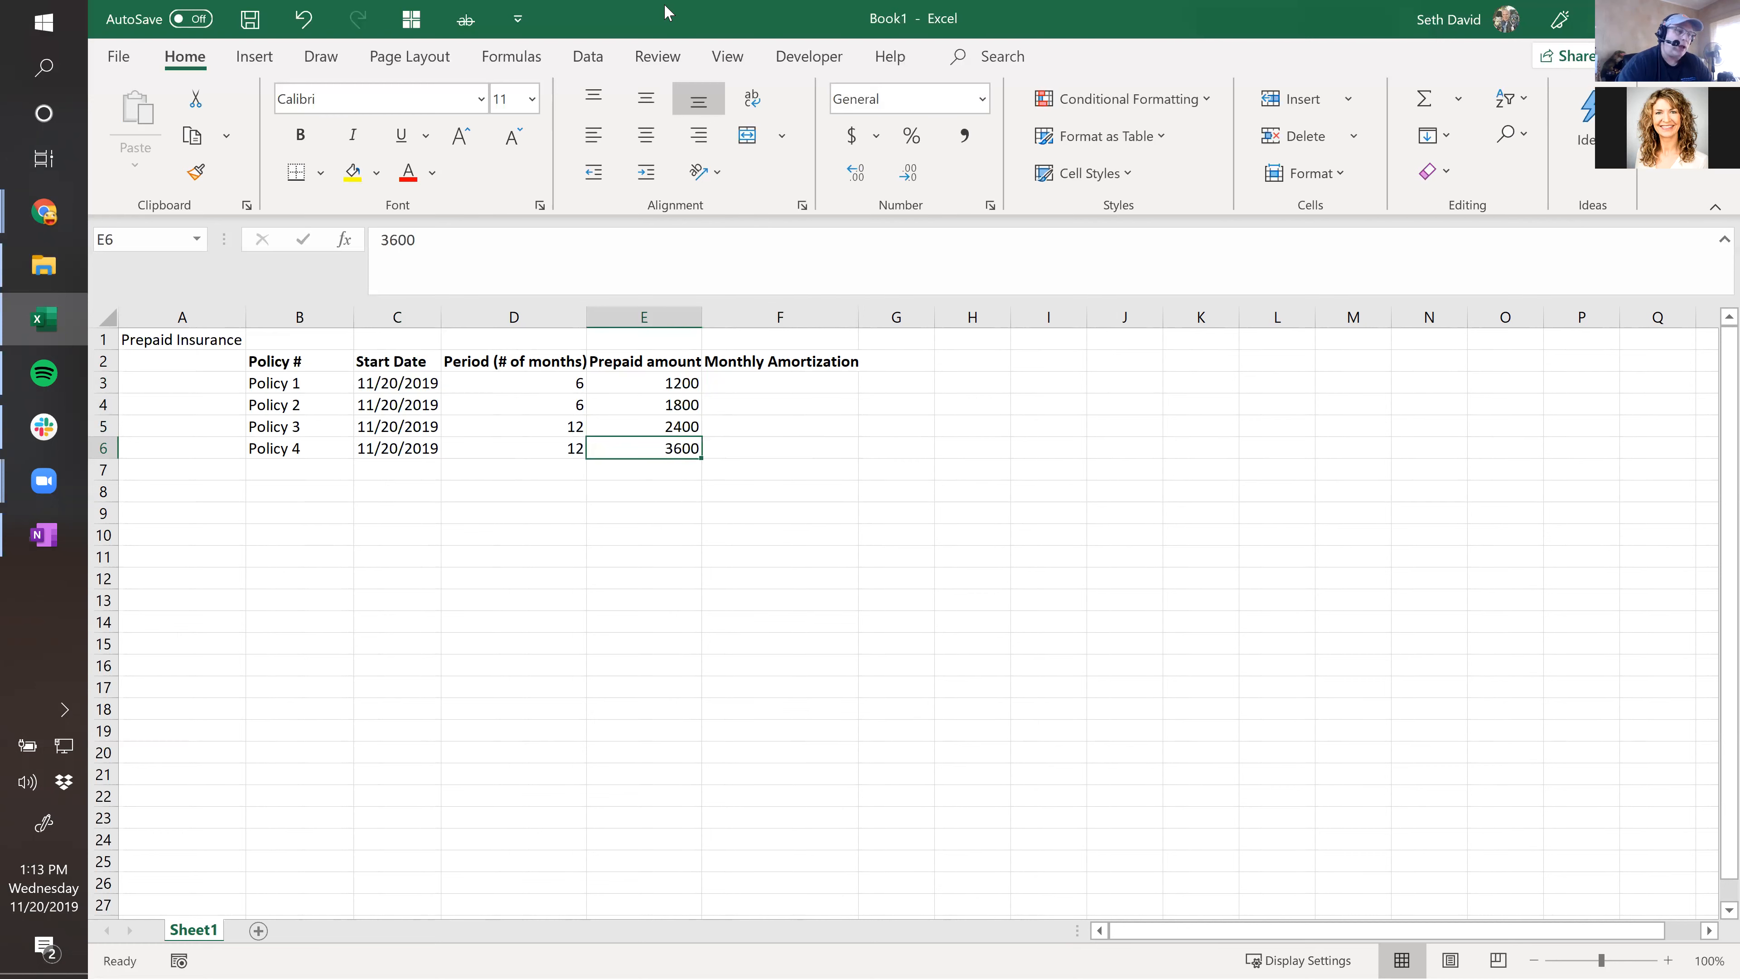
{"action": "key", "text": "Right"}
{"action": "key", "text": "ctrl+Up"}
{"action": "key", "text": "Down"}
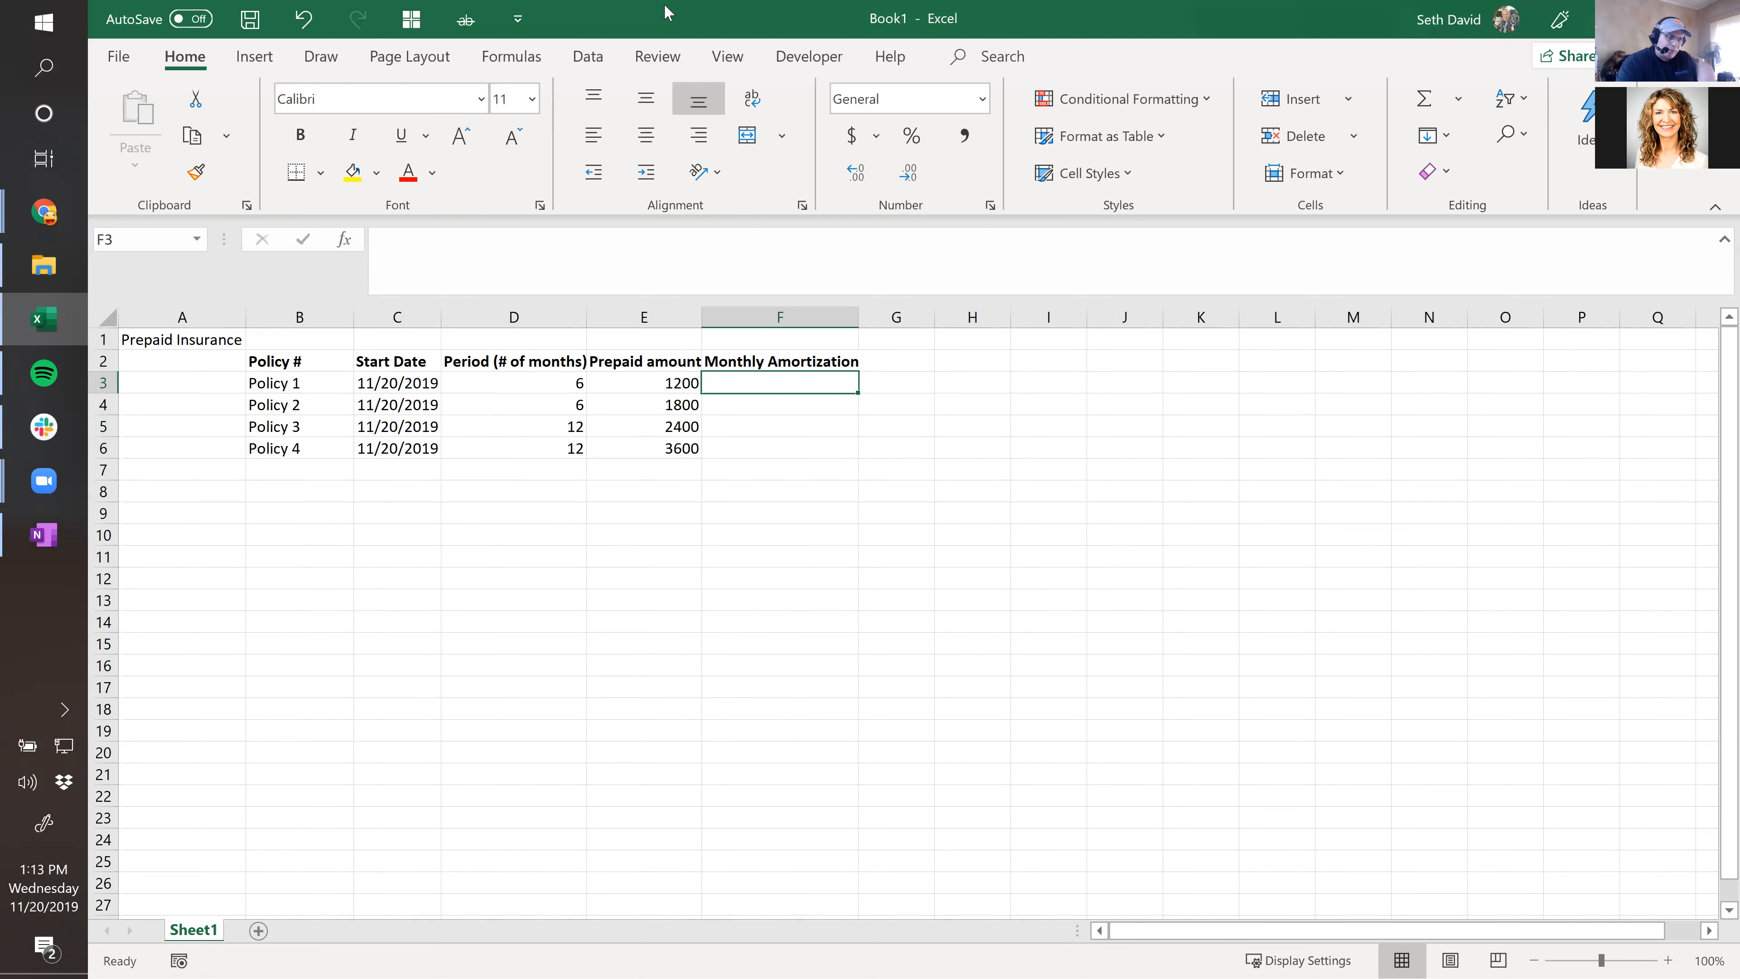
{"action": "key", "text": "Left"}
{"action": "key", "text": "Left"}
{"action": "key", "text": "Left"}
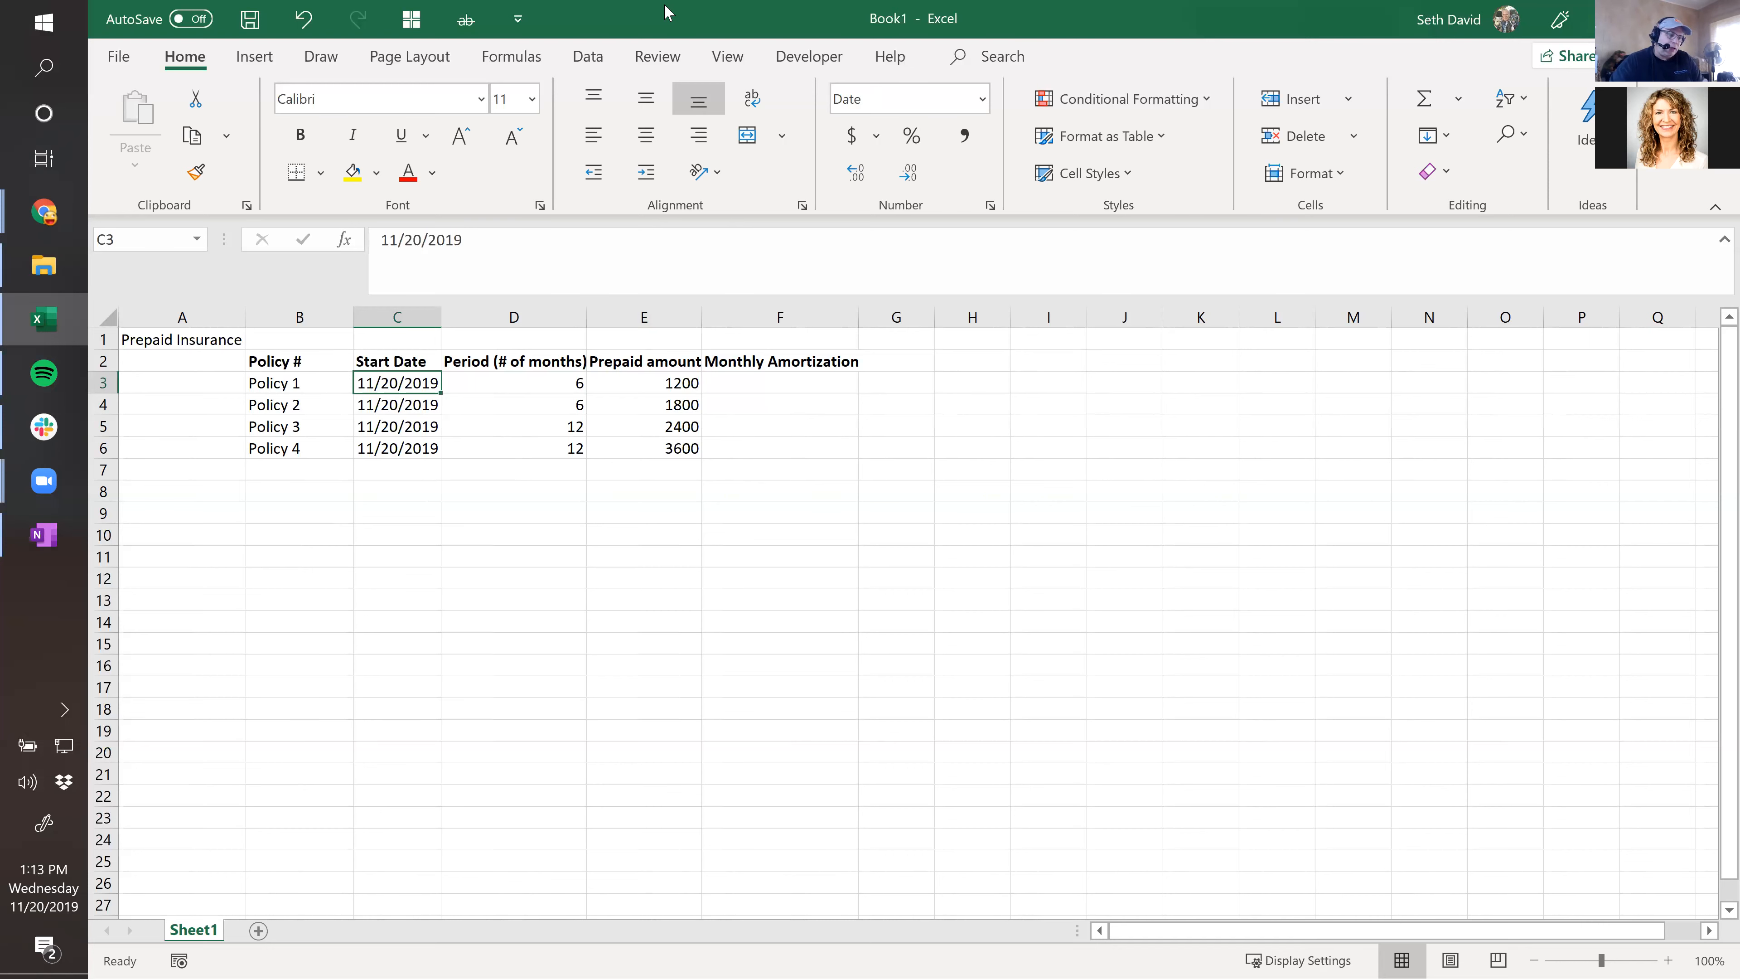
{"action": "left_click", "coordinate": [531, 385]}
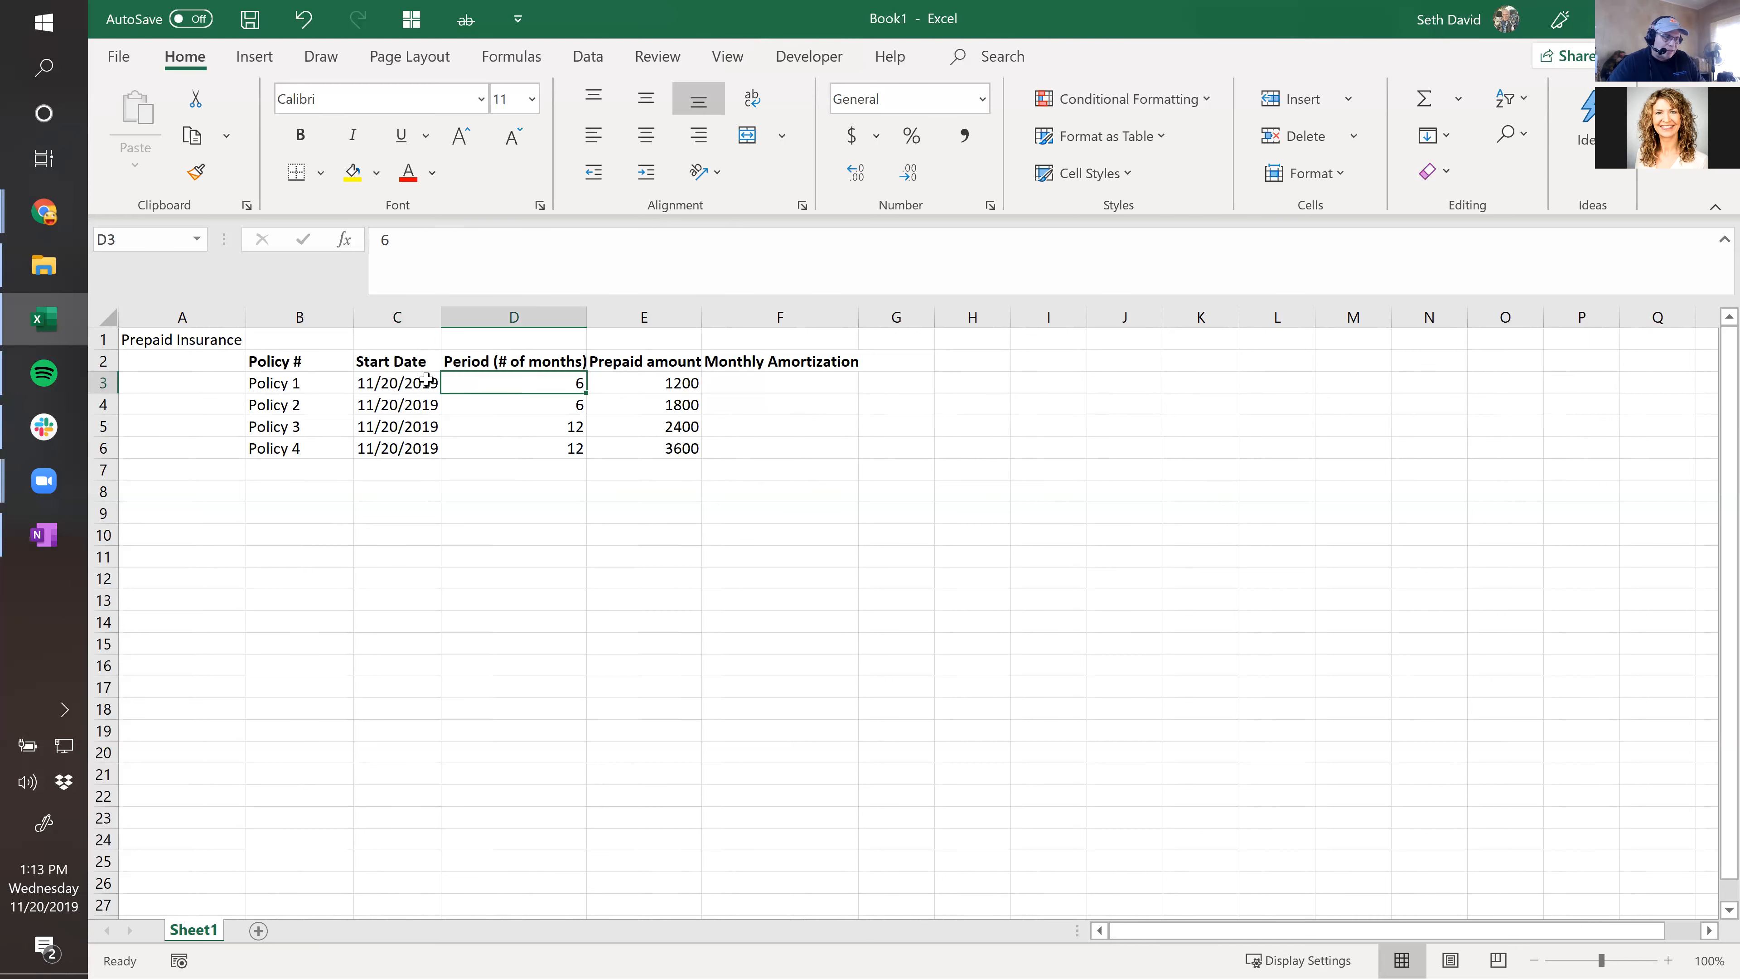
{"action": "left_click", "coordinate": [397, 382]}
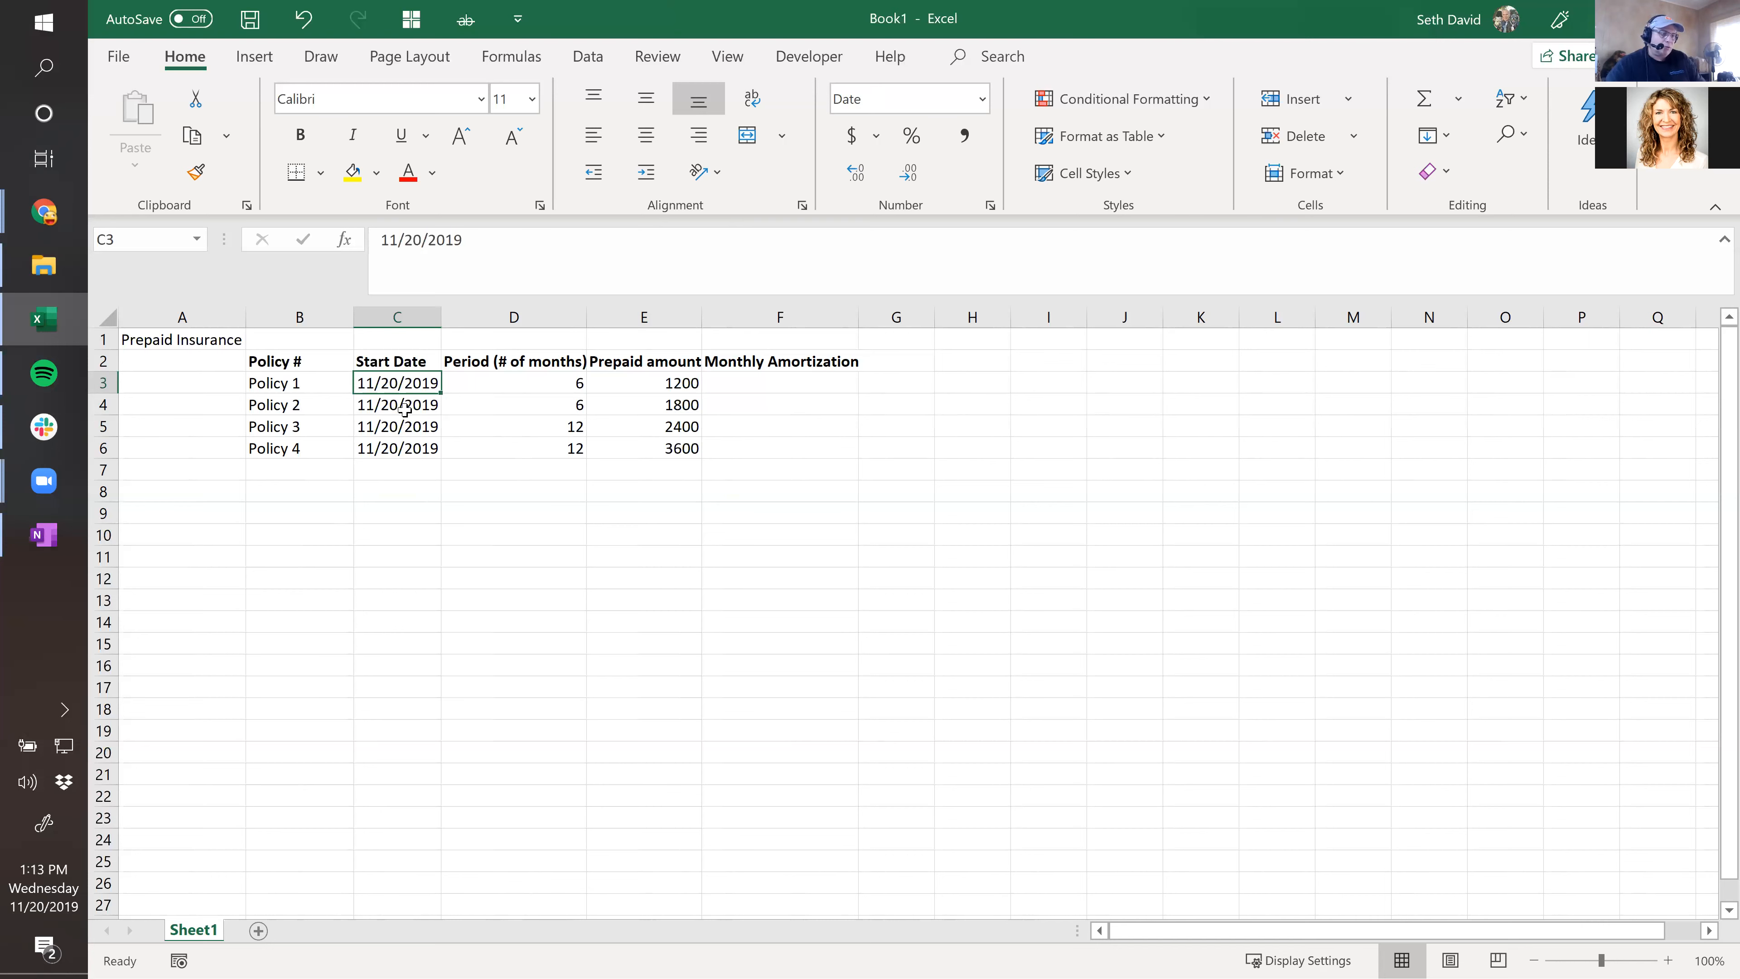
{"action": "left_click", "coordinate": [763, 388]}
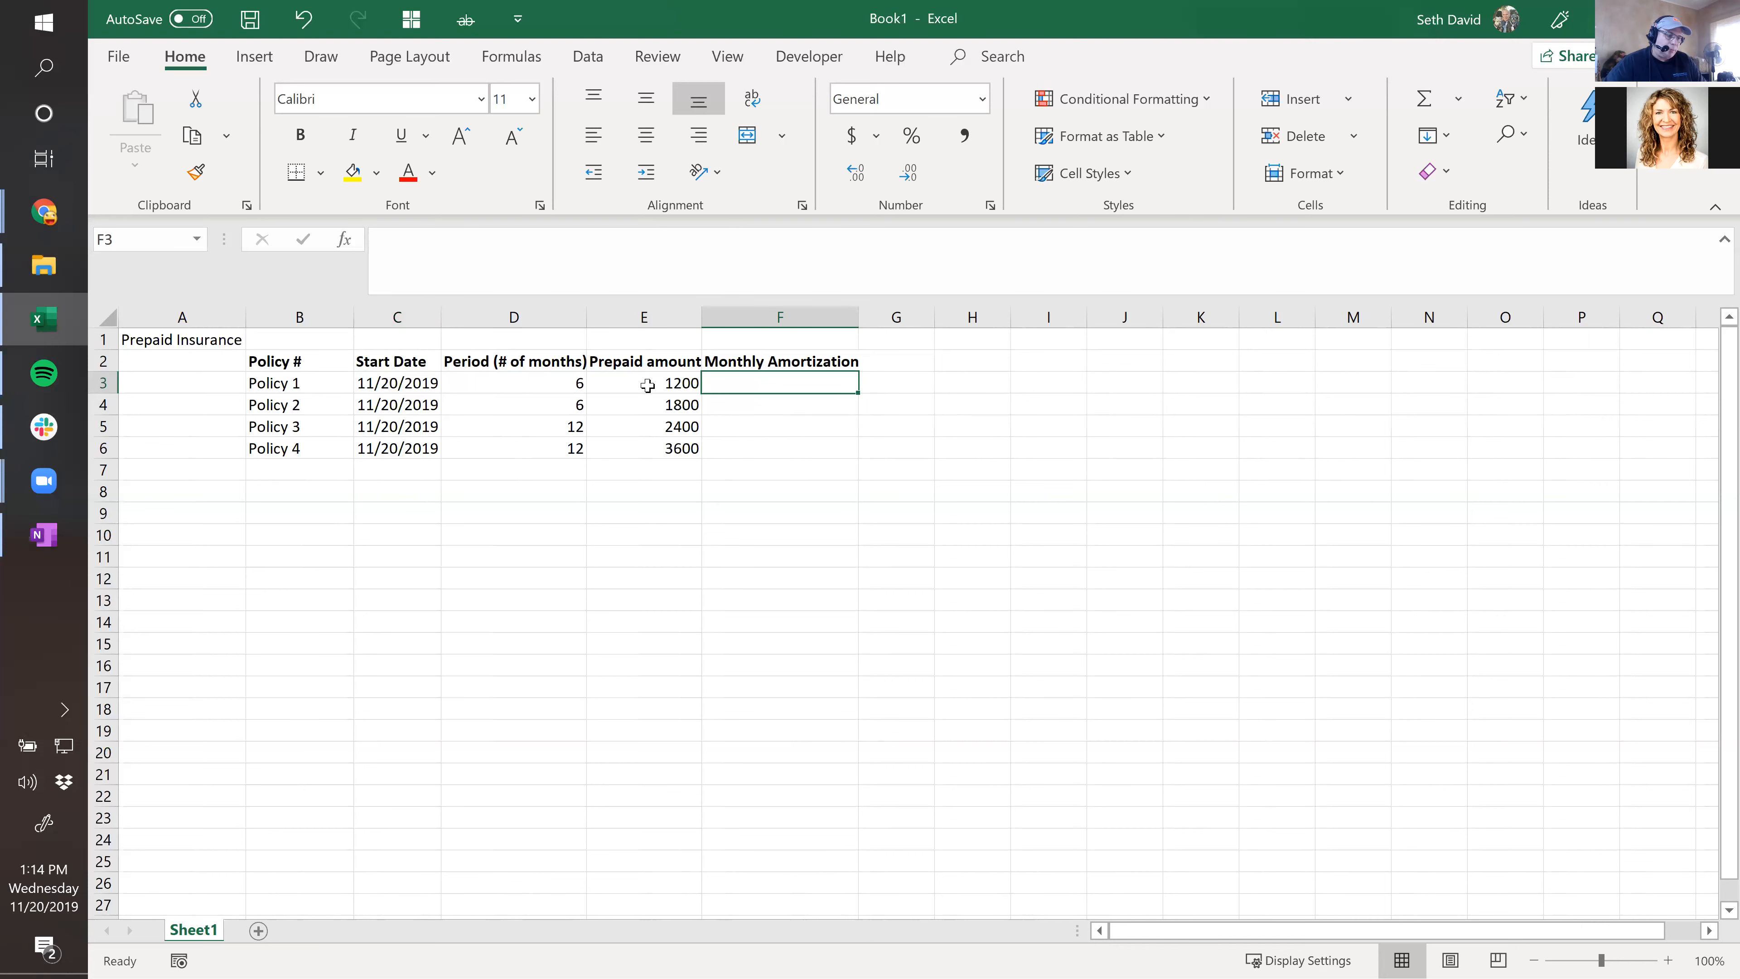
{"action": "left_click", "coordinate": [647, 385]}
{"action": "left_click", "coordinate": [747, 384]}
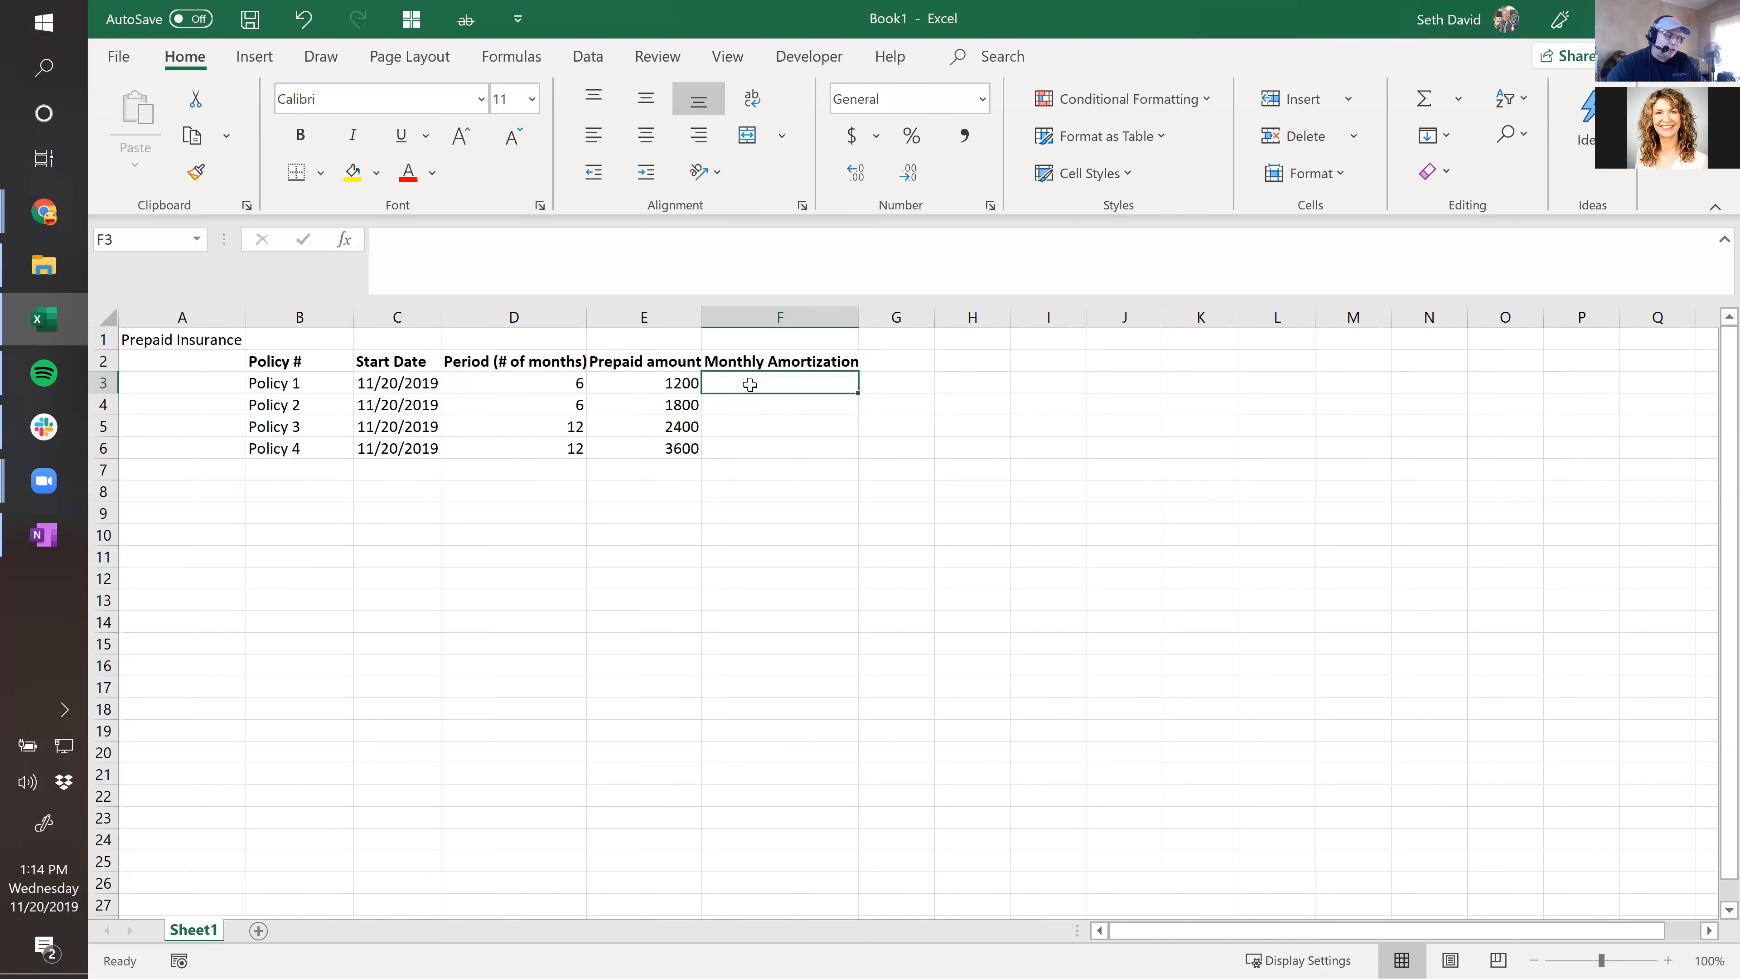
{"action": "left_click", "coordinate": [389, 381]}
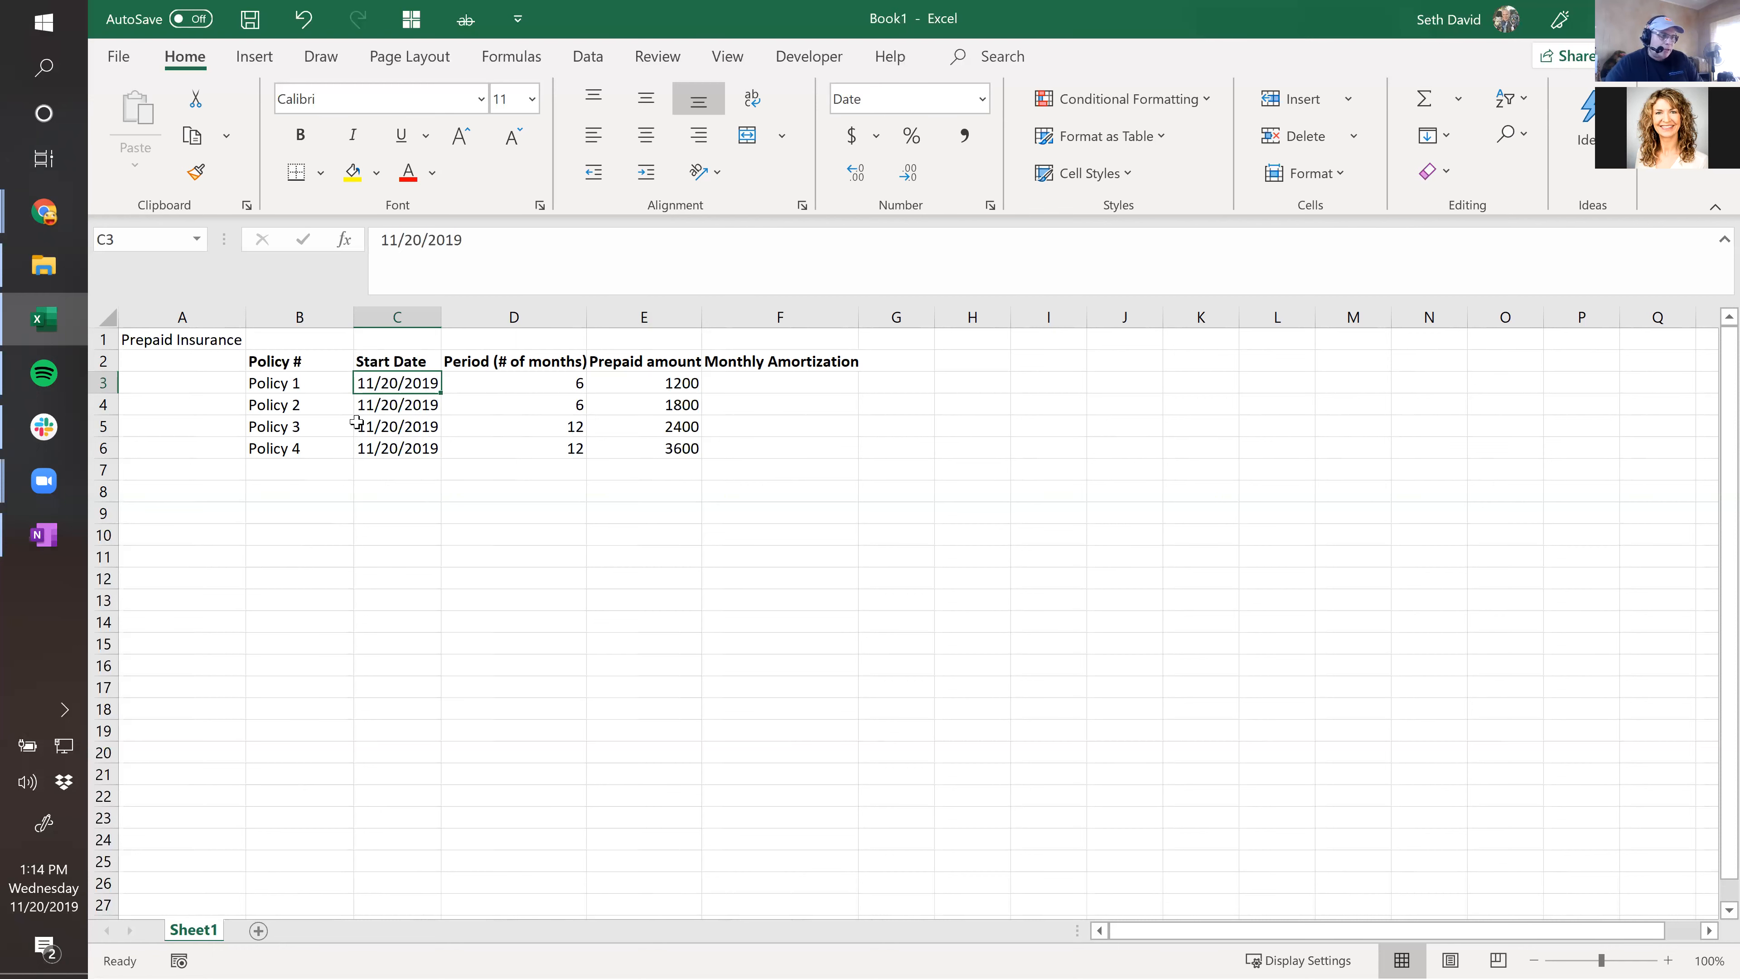
{"action": "left_click", "coordinate": [517, 382]}
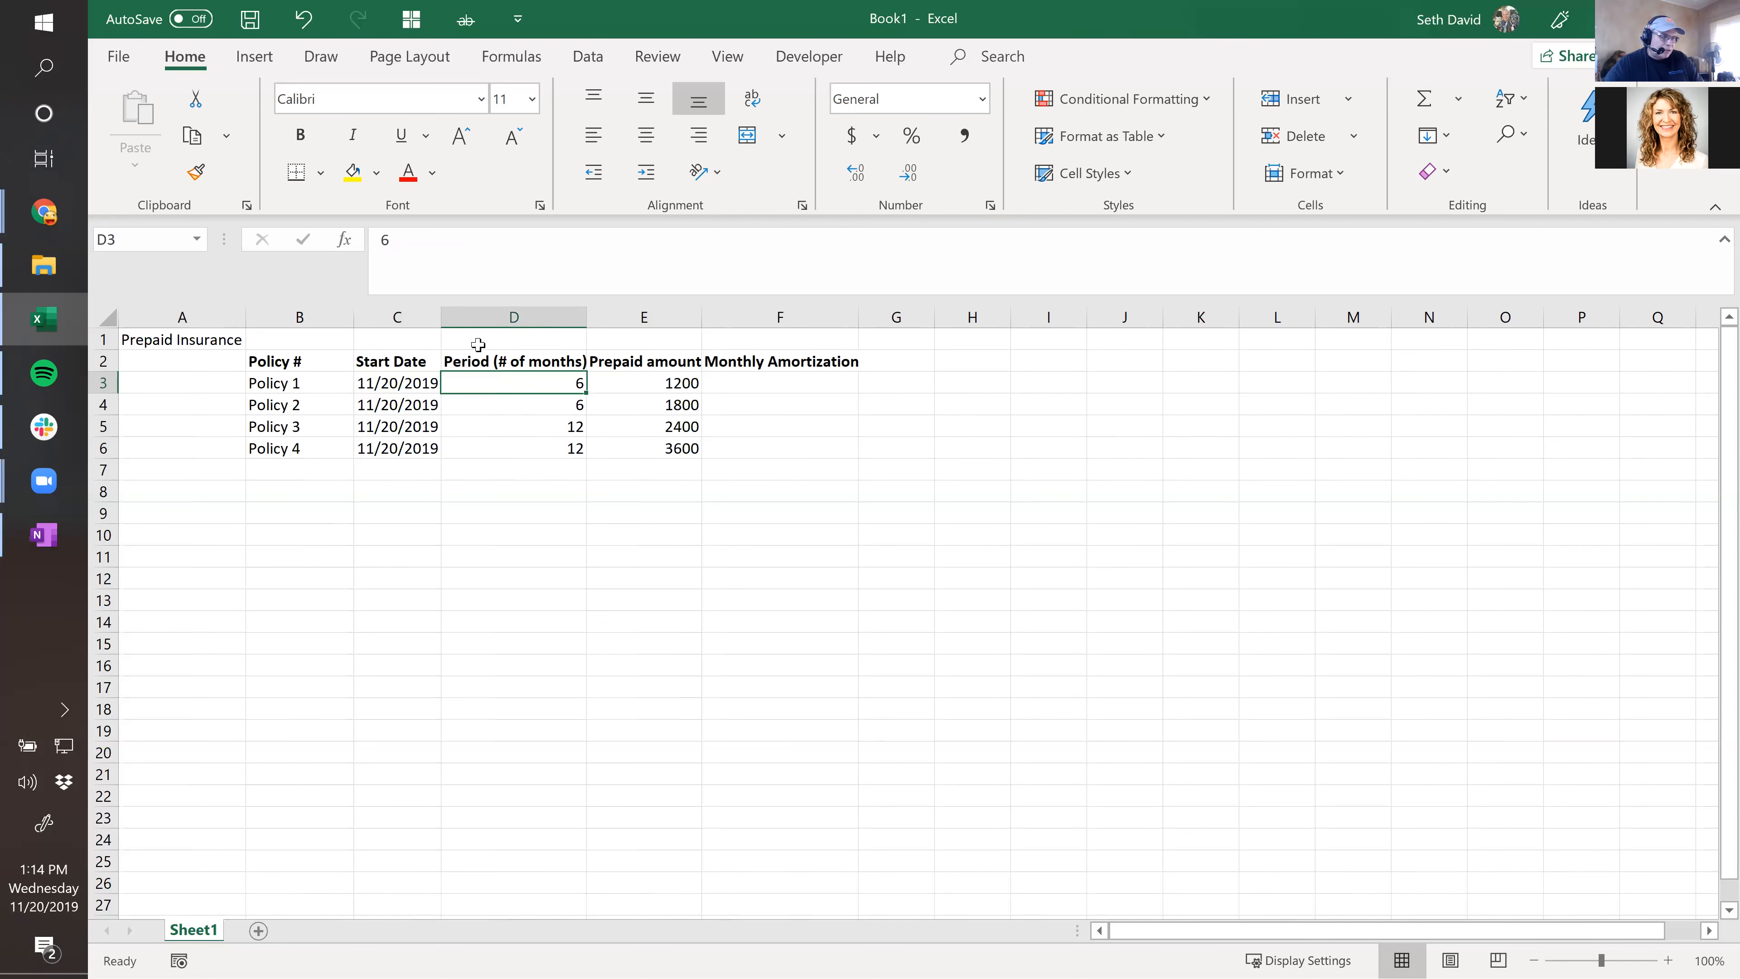
{"action": "left_click", "coordinate": [396, 384]}
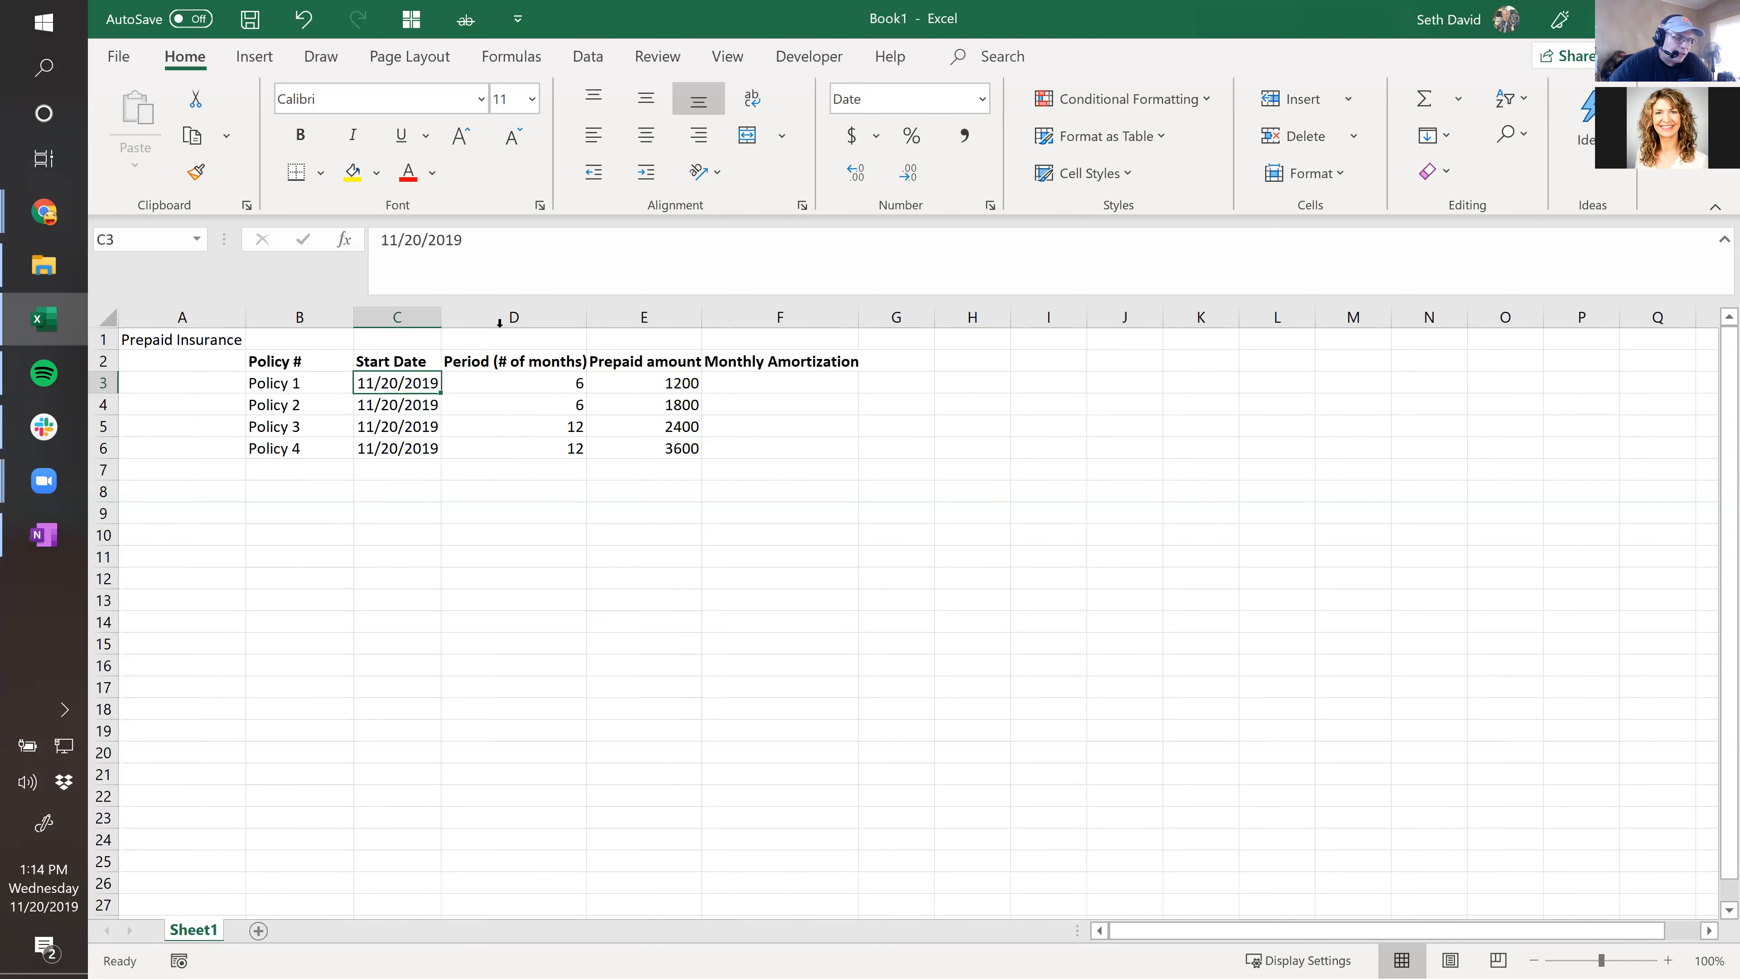
Insert a new column before Period and give it the heading 'End Date'.
{"action": "right_click", "coordinate": [476, 317]}
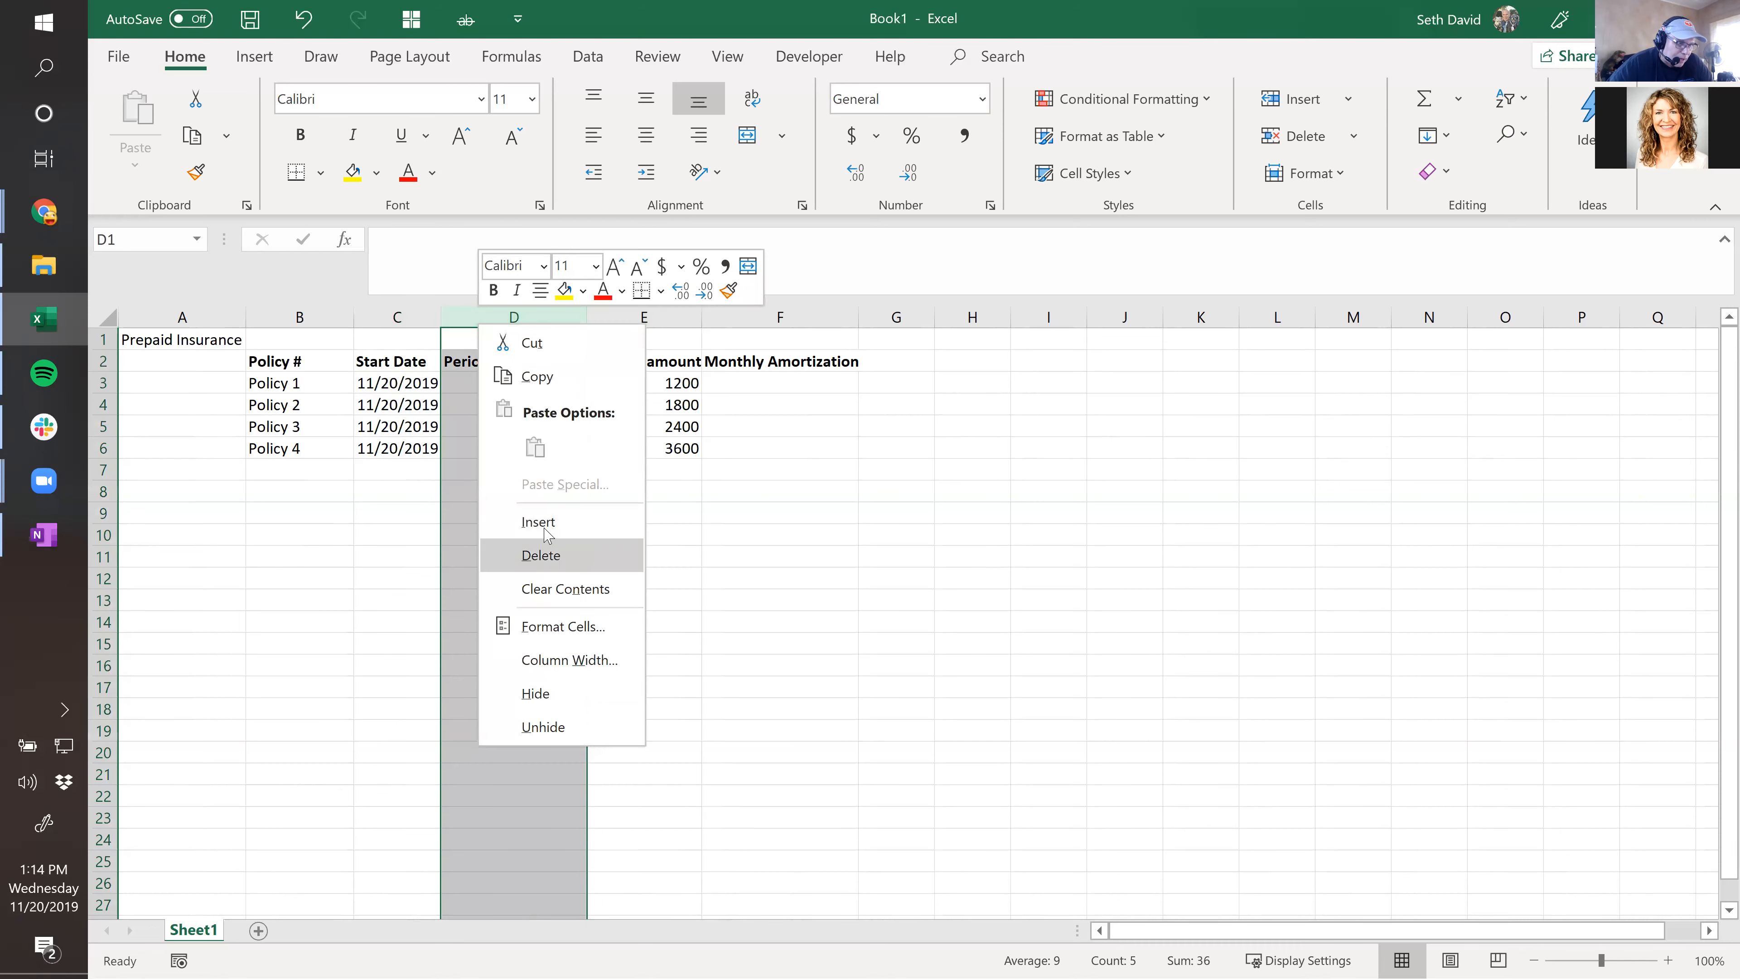
{"action": "key", "text": "i"}
{"action": "key", "text": "Down"}
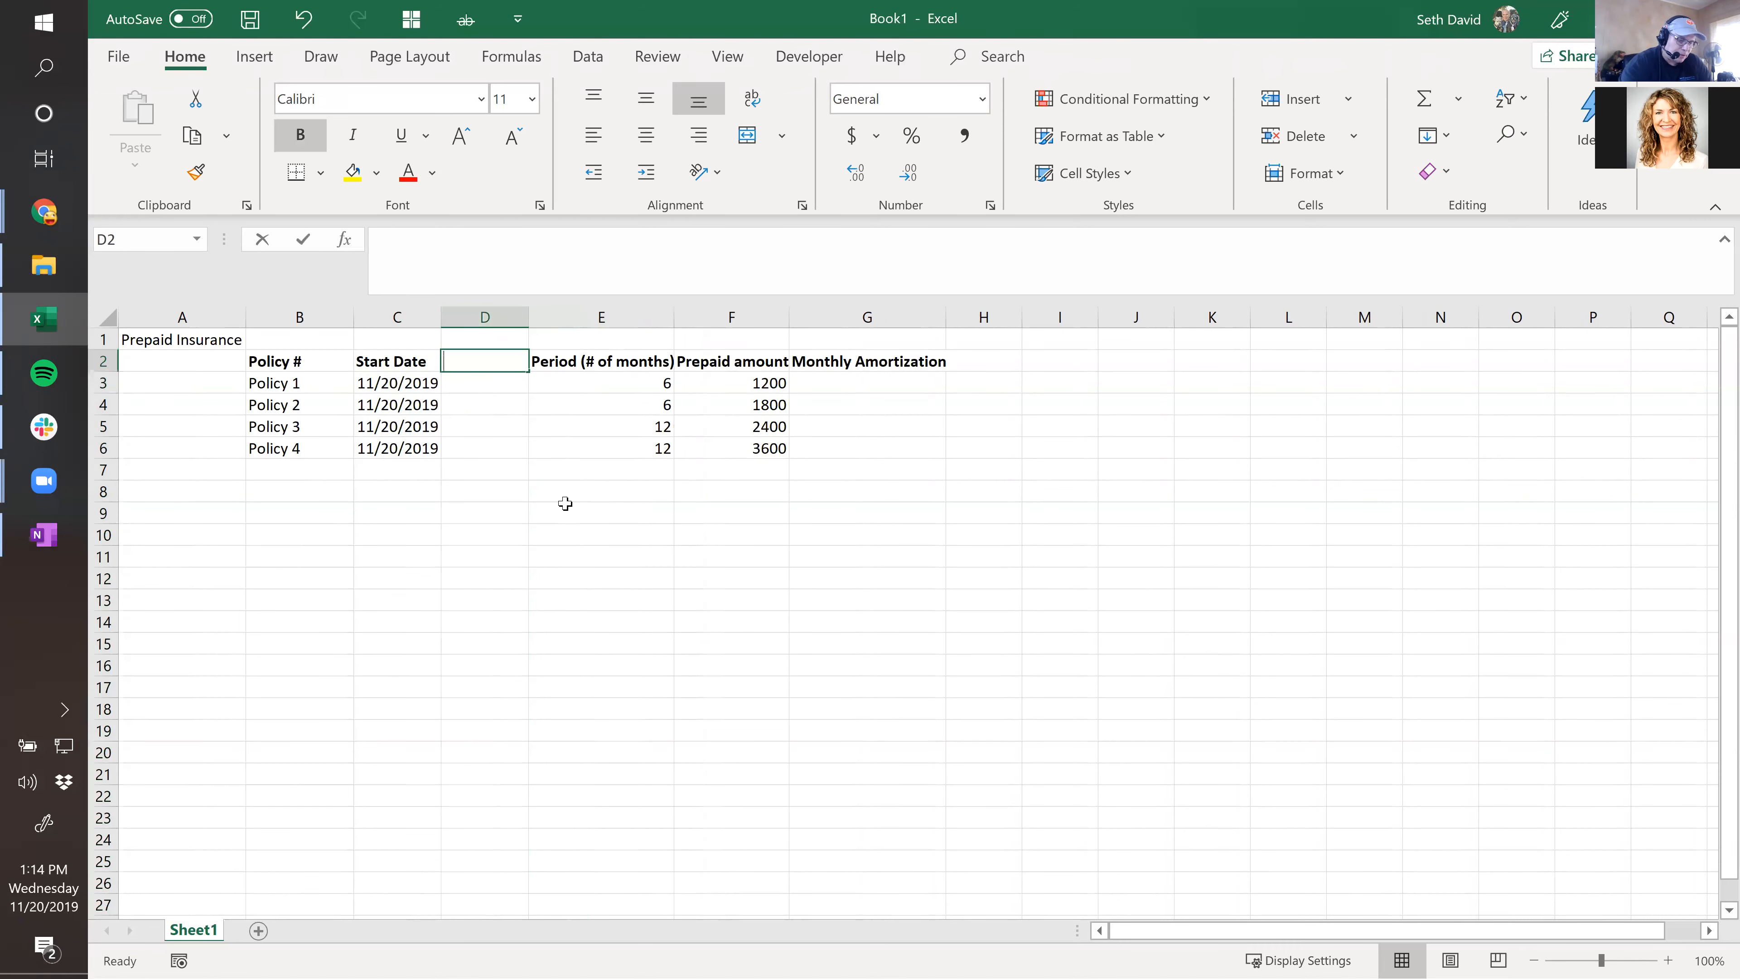
{"action": "type", "text": "End Date"}
{"action": "key", "text": "Right"}
{"action": "key", "text": "Right"}
{"action": "key", "text": "Down"}
{"action": "key", "text": "Left"}
{"action": "key", "text": "Left"}
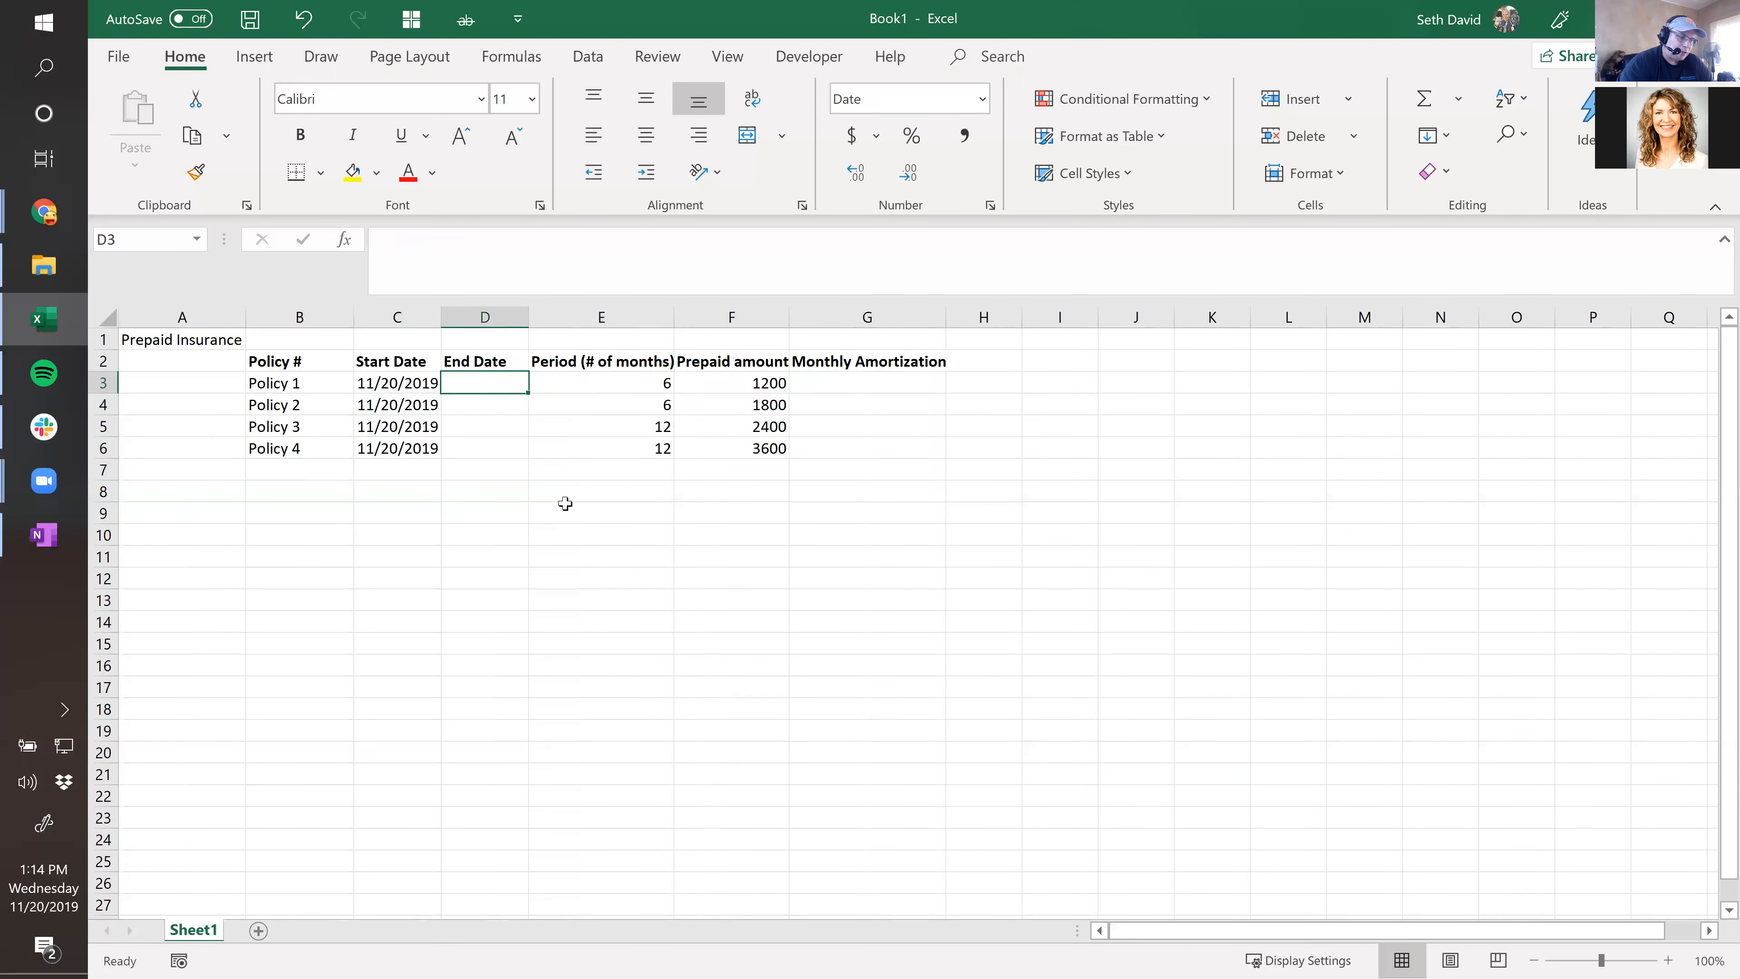
{"action": "key", "text": "Left"}
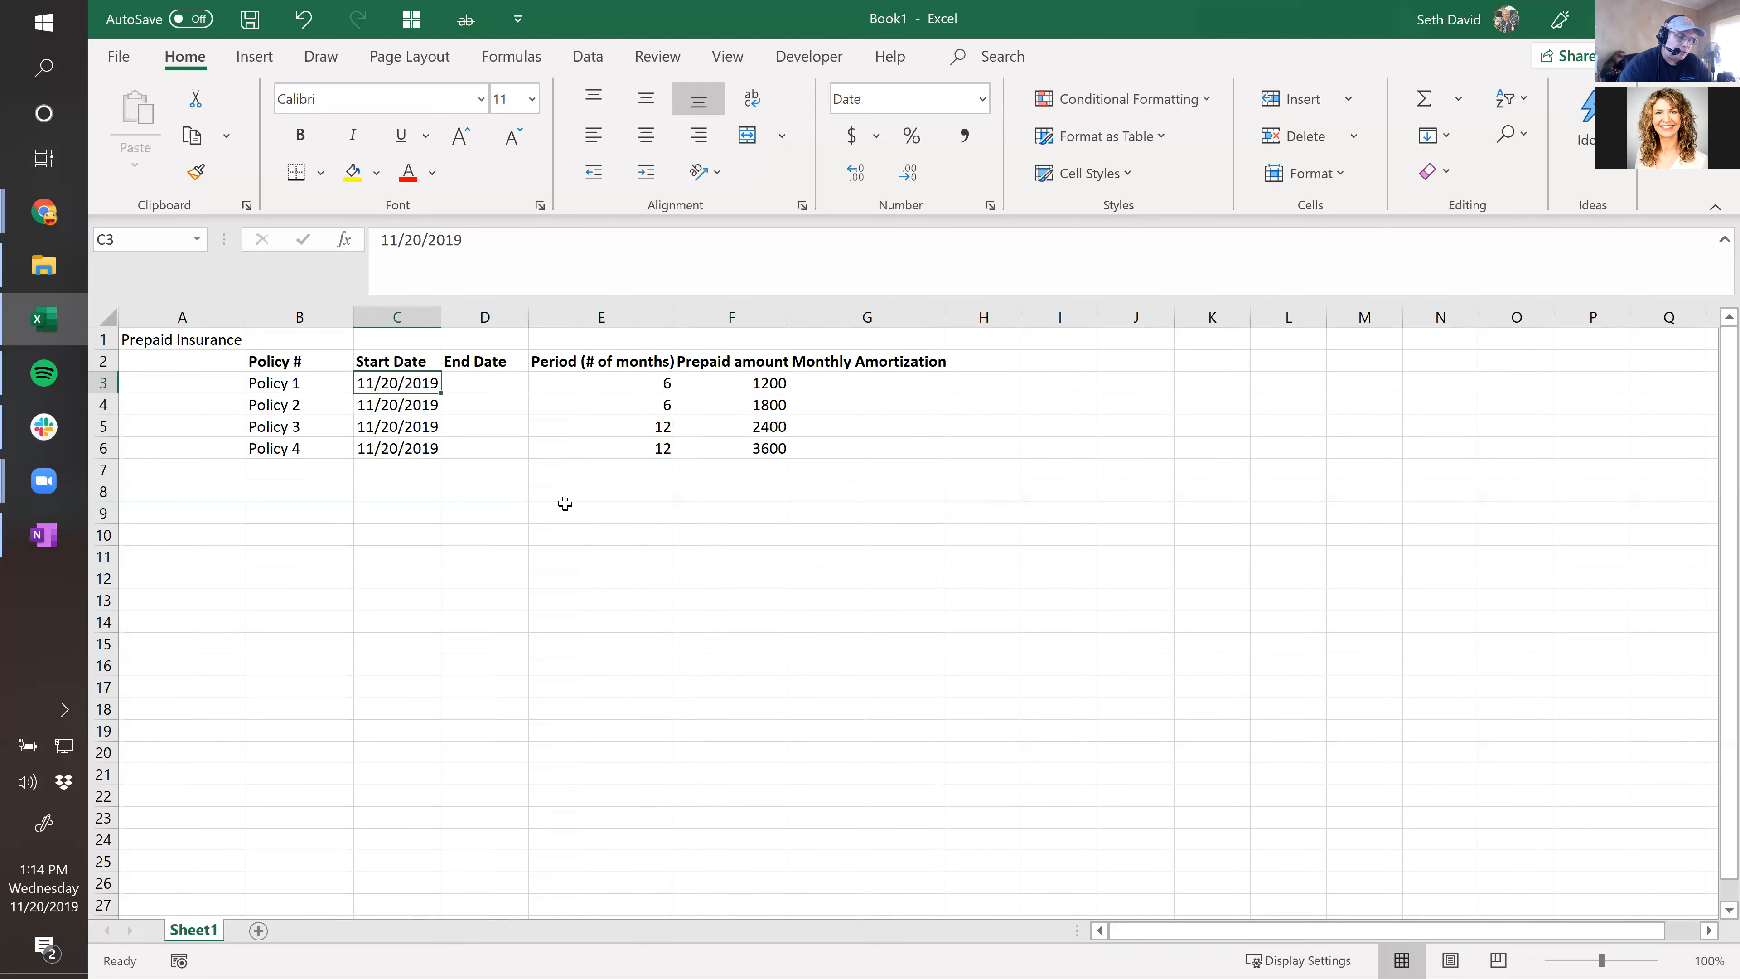
{"action": "key", "text": "Right"}
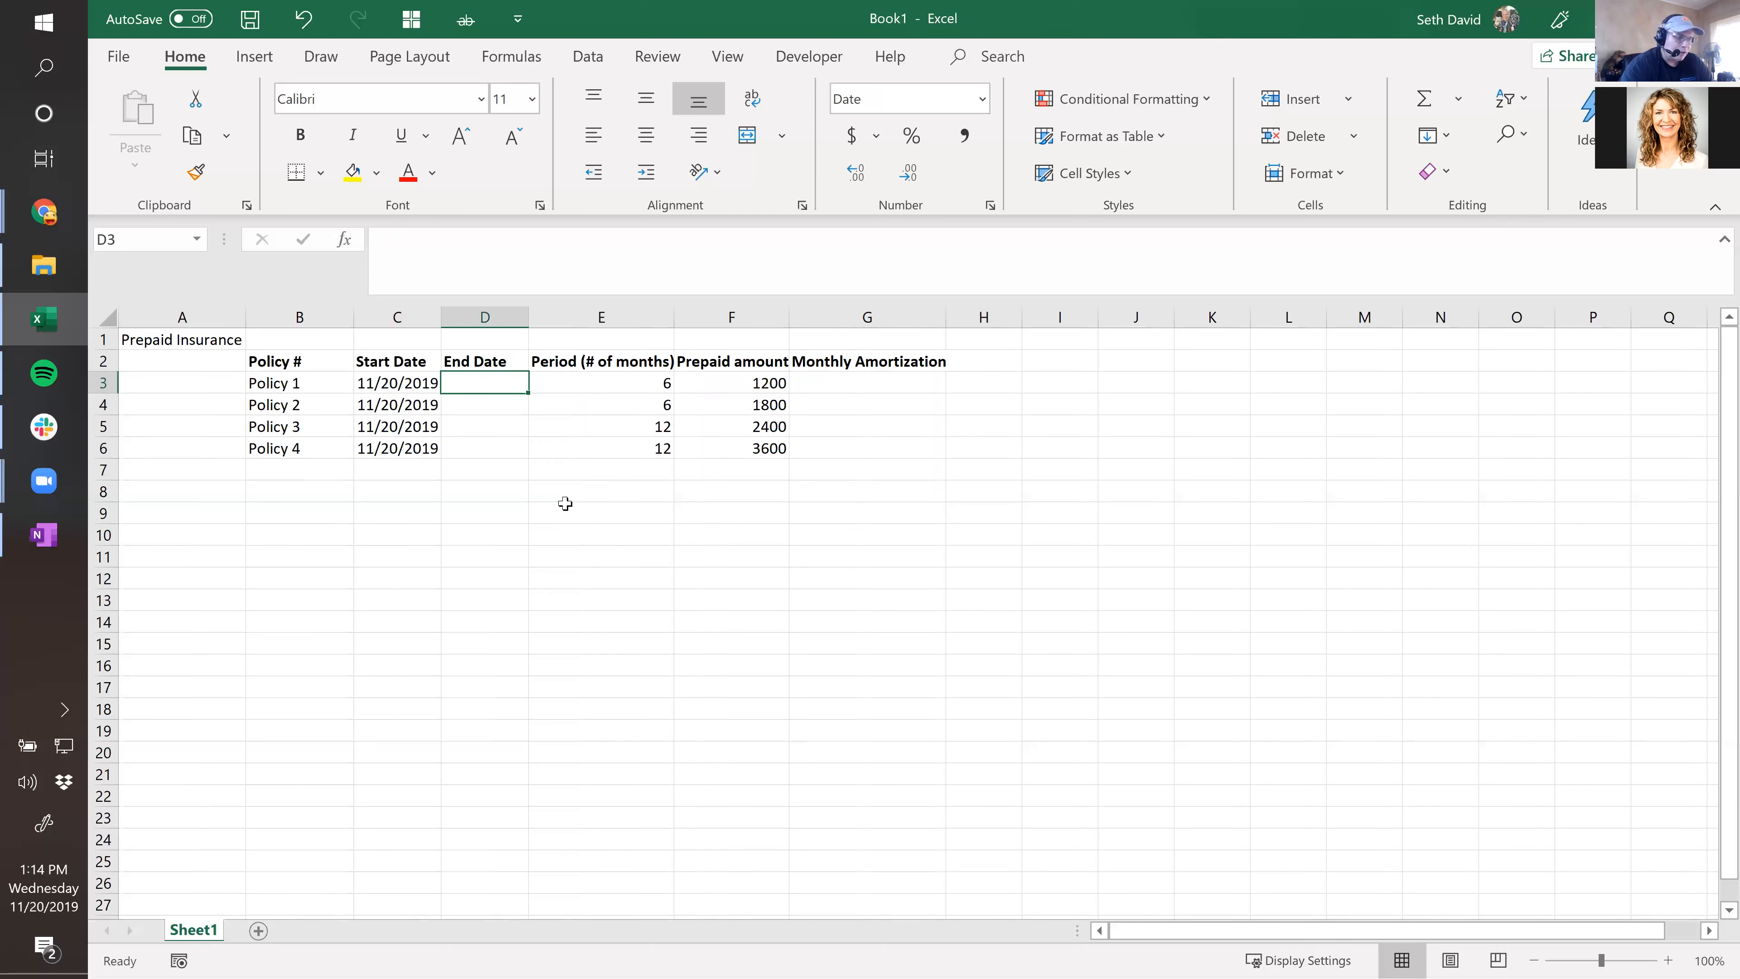
Enter =EDATE(C3,E3) in D3 for Policy 1's end date.
{"action": "type", "text": "=eda"}
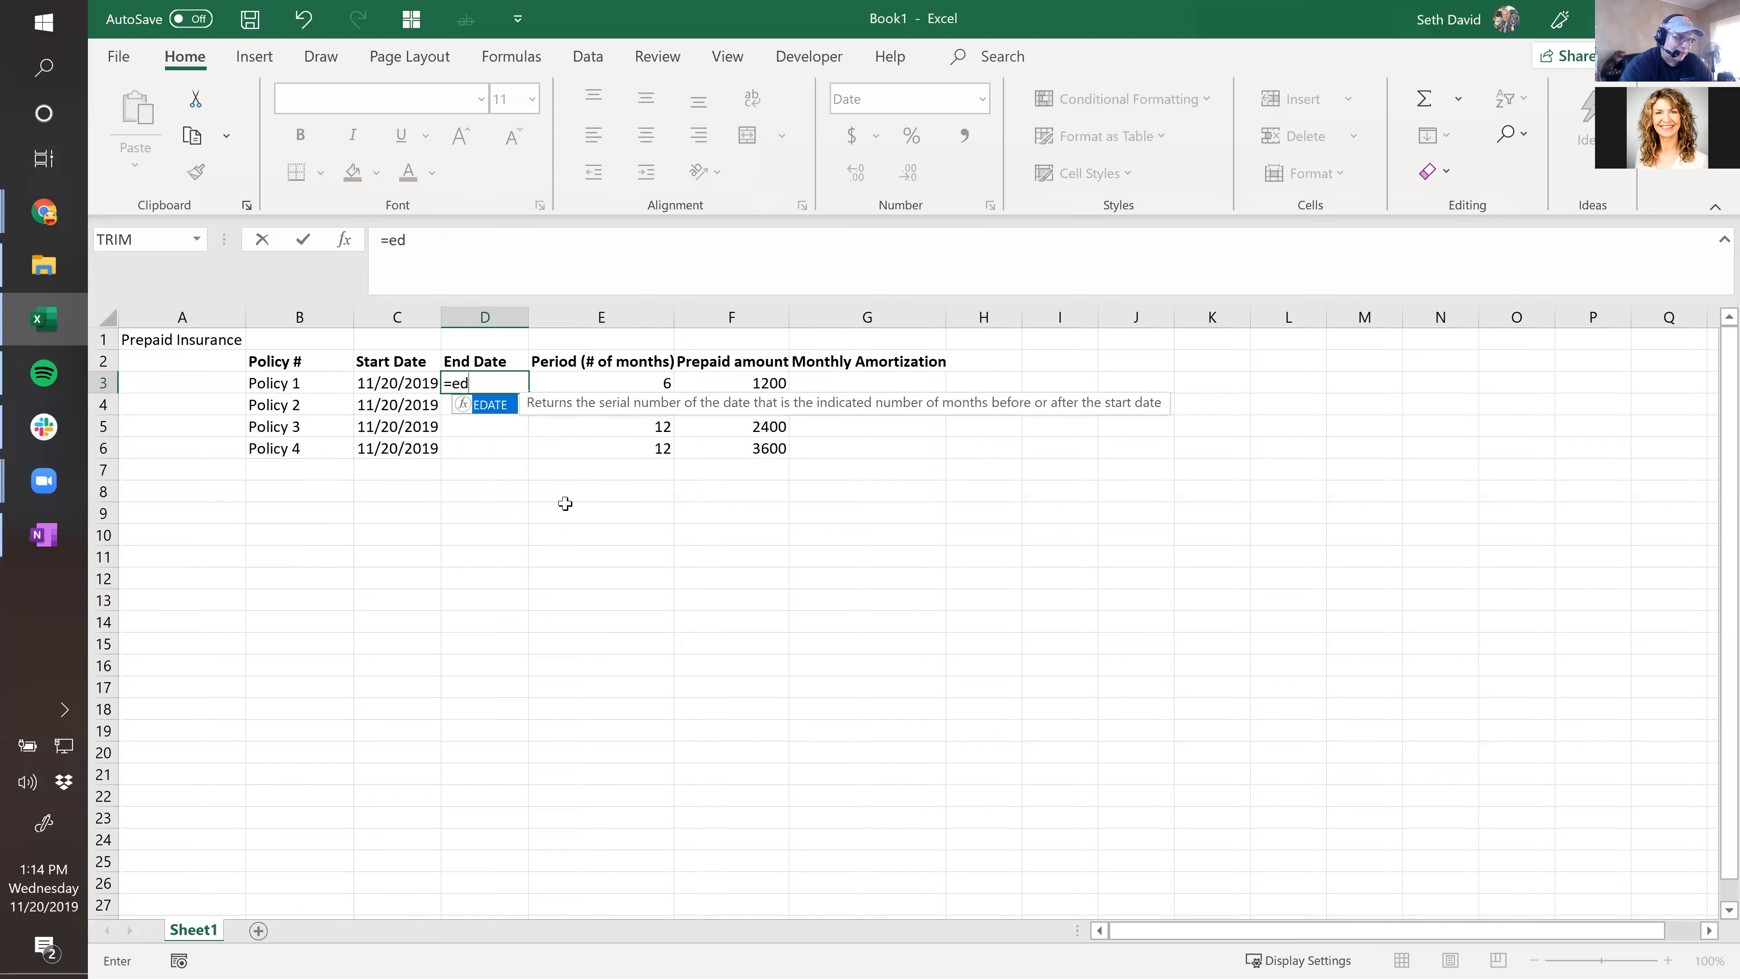
{"action": "key", "text": "Tab"}
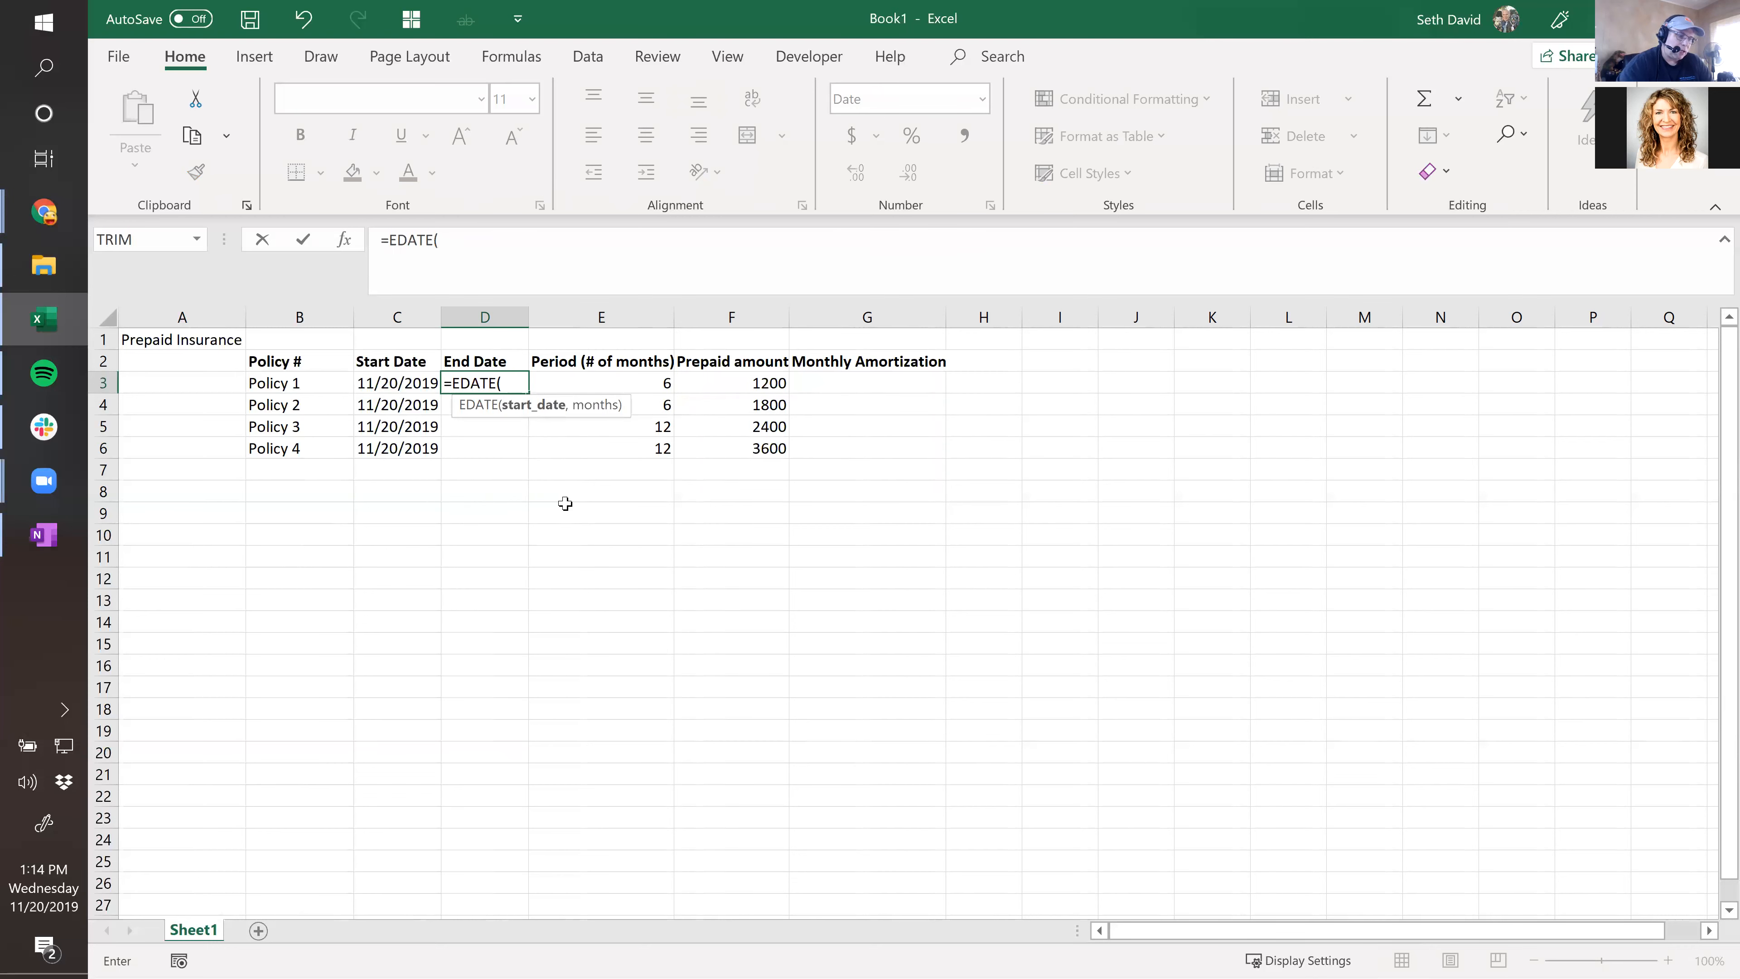
{"action": "key", "text": "Left"}
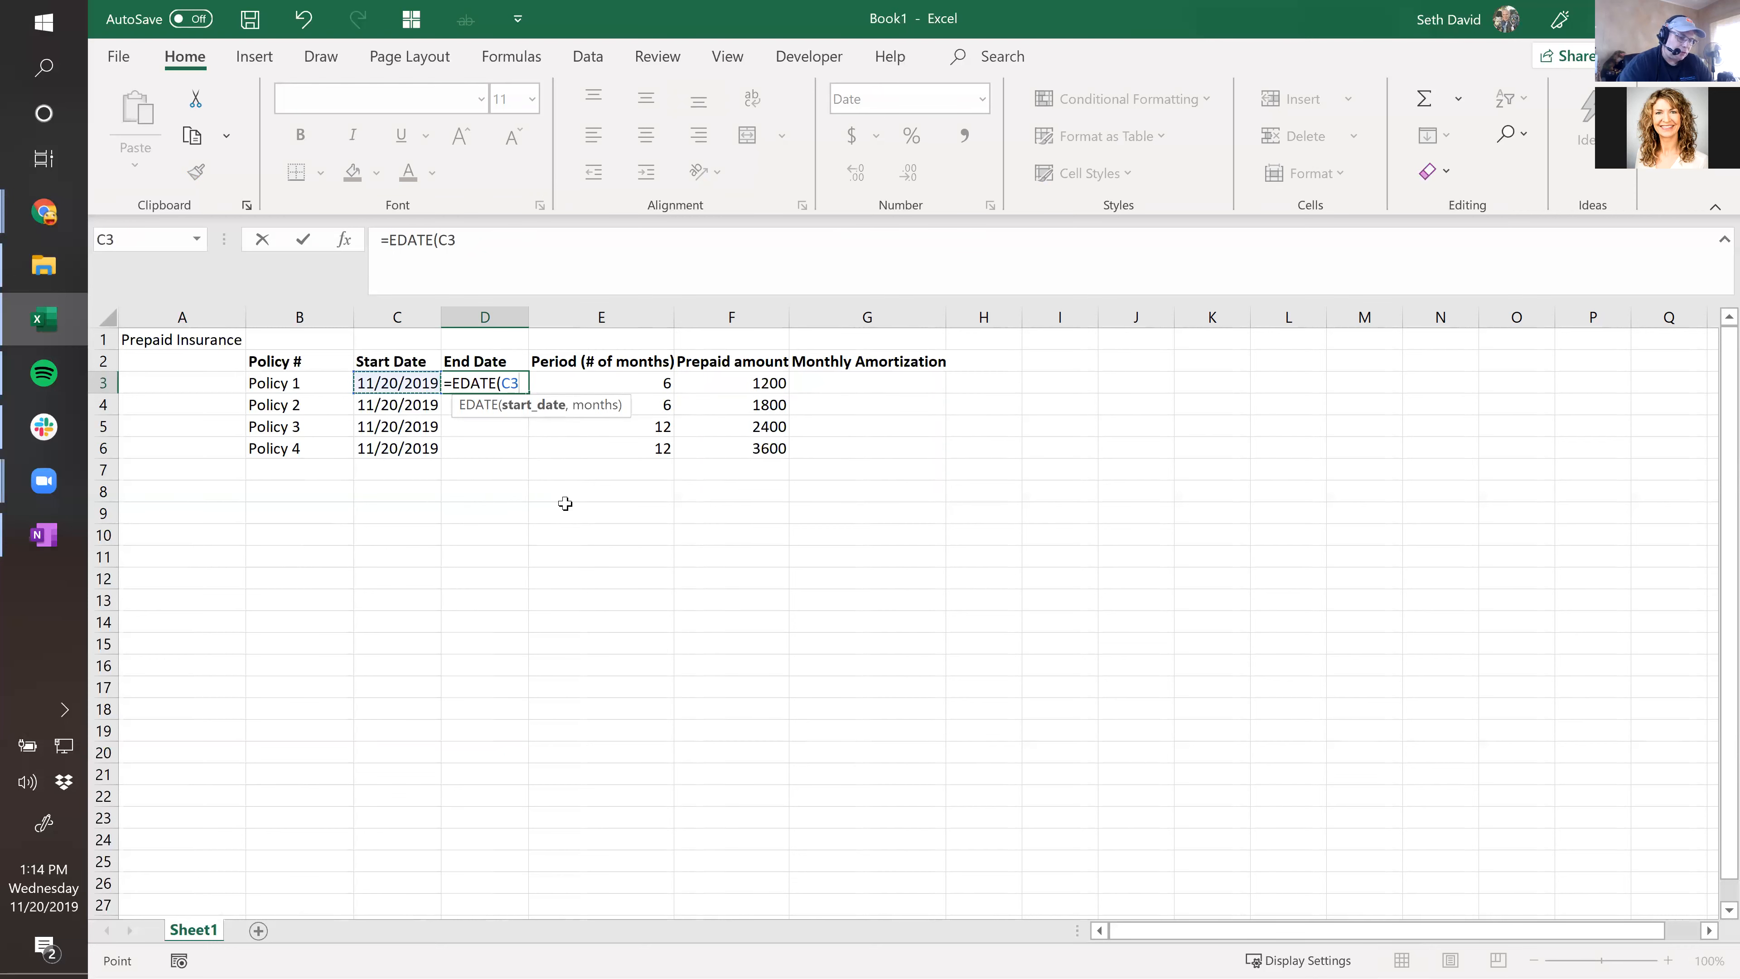
{"action": "type", "text": ","}
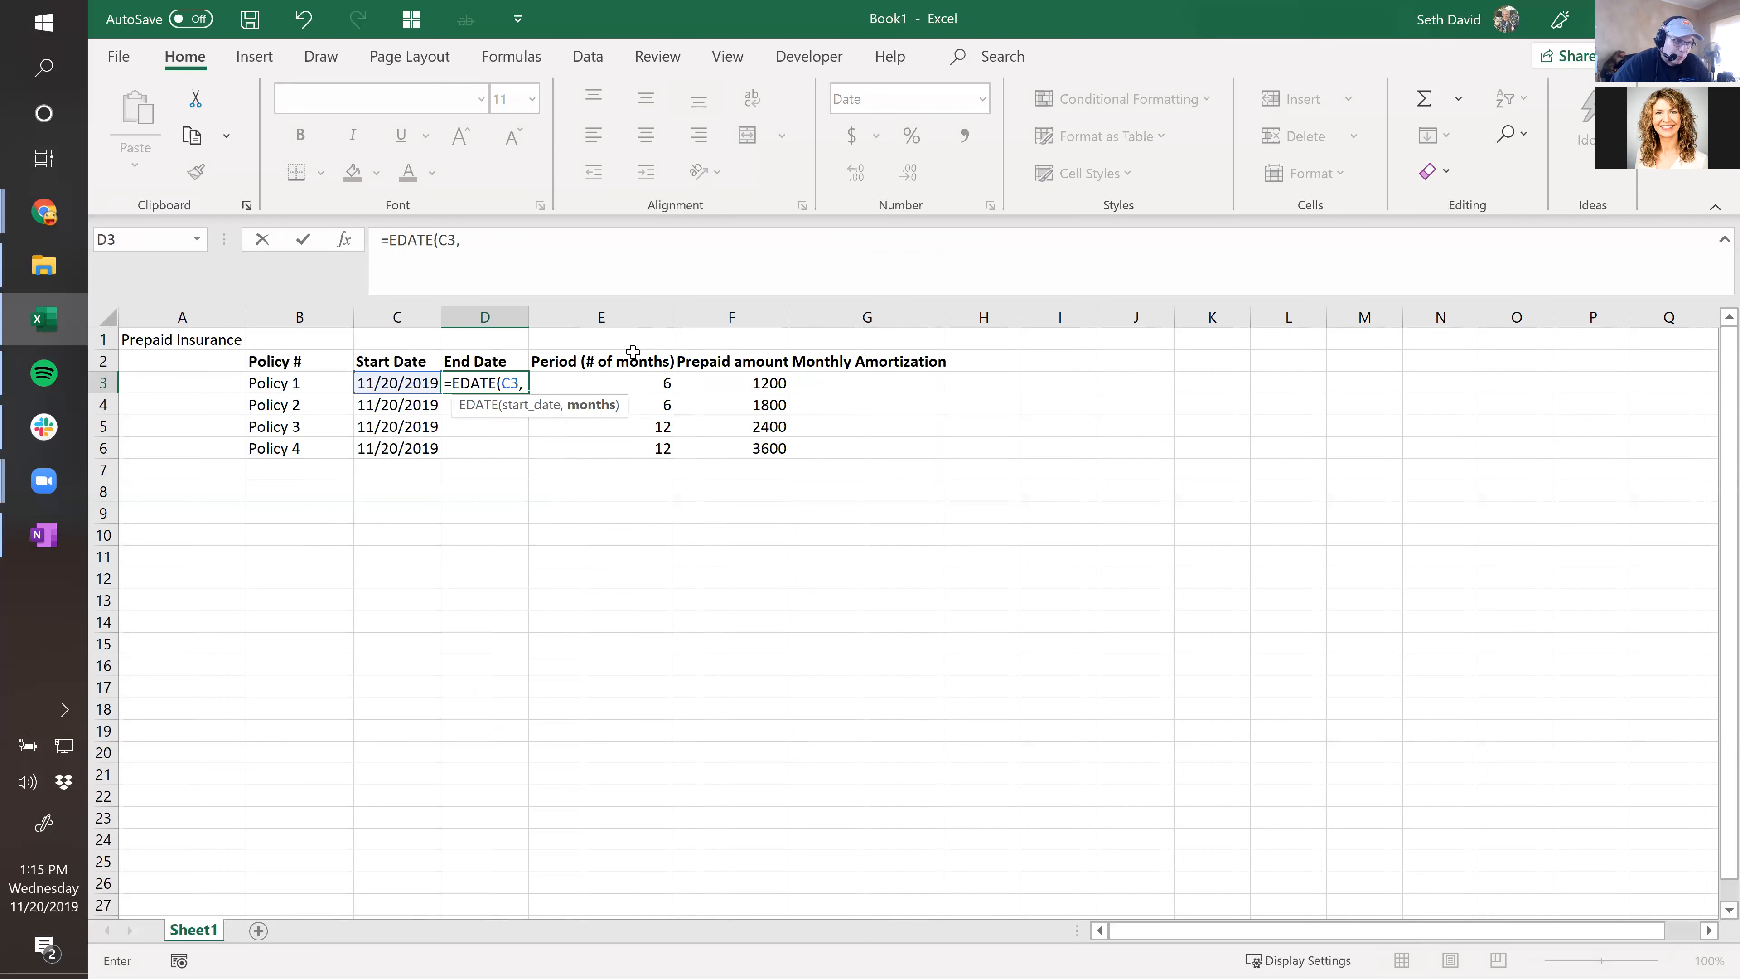
{"action": "left_click", "coordinate": [637, 384]}
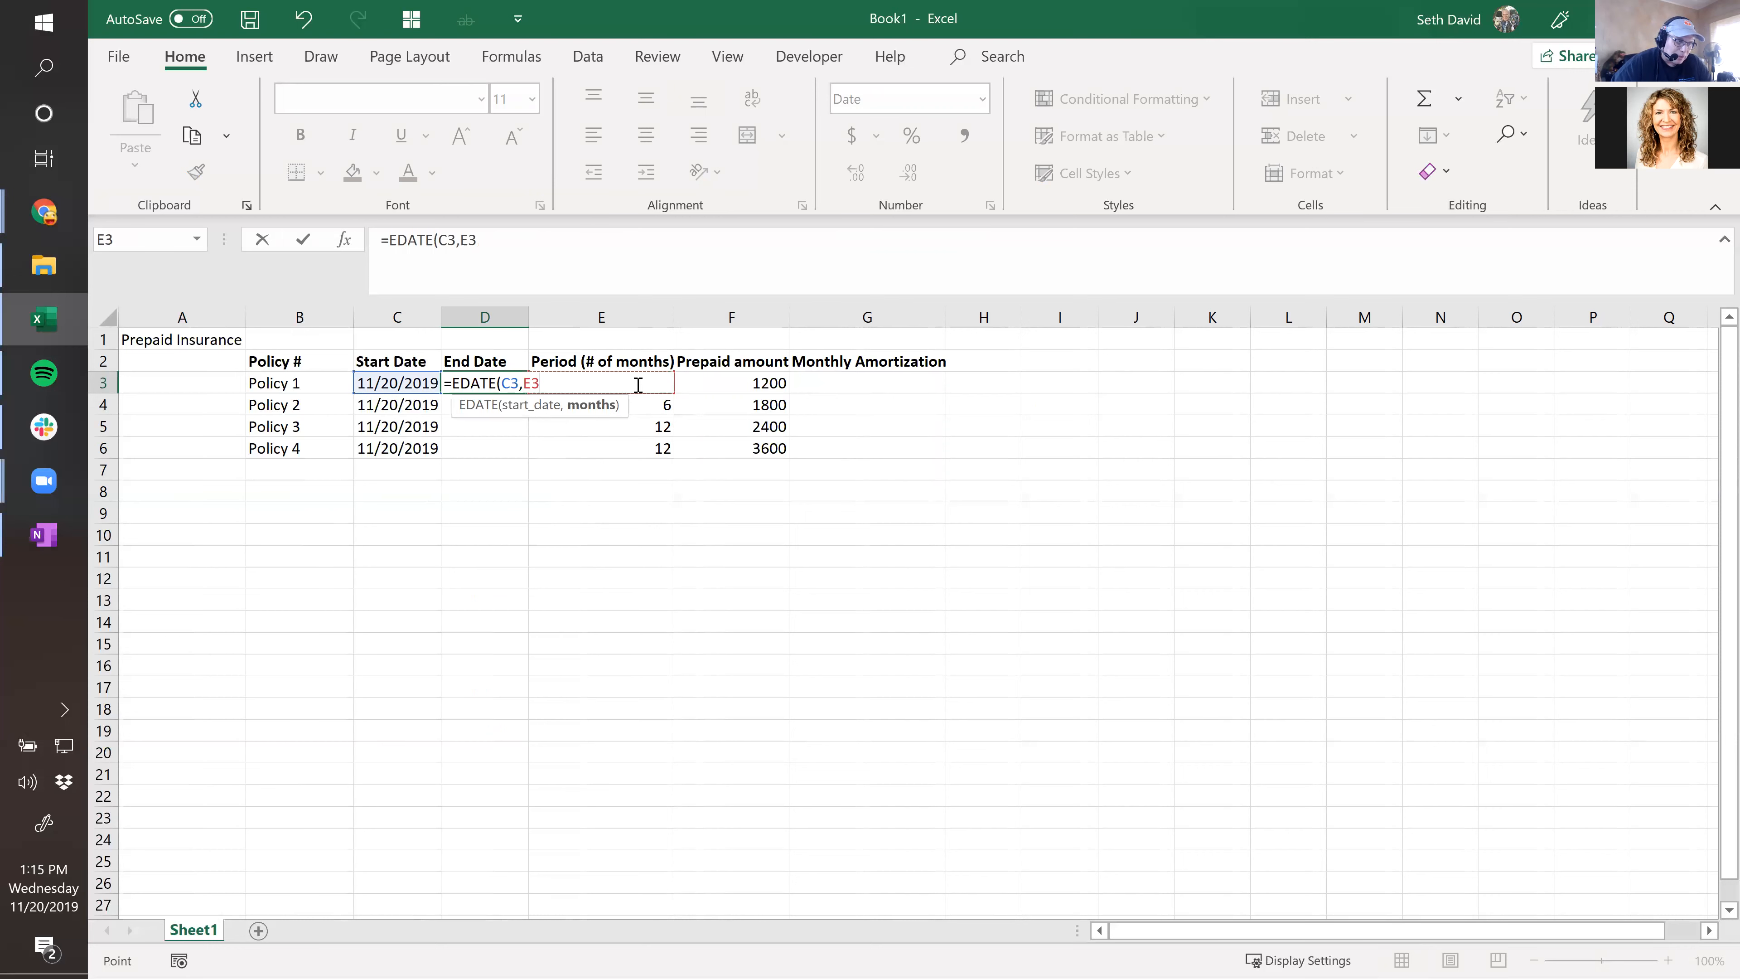
{"action": "key", "text": "Escape"}
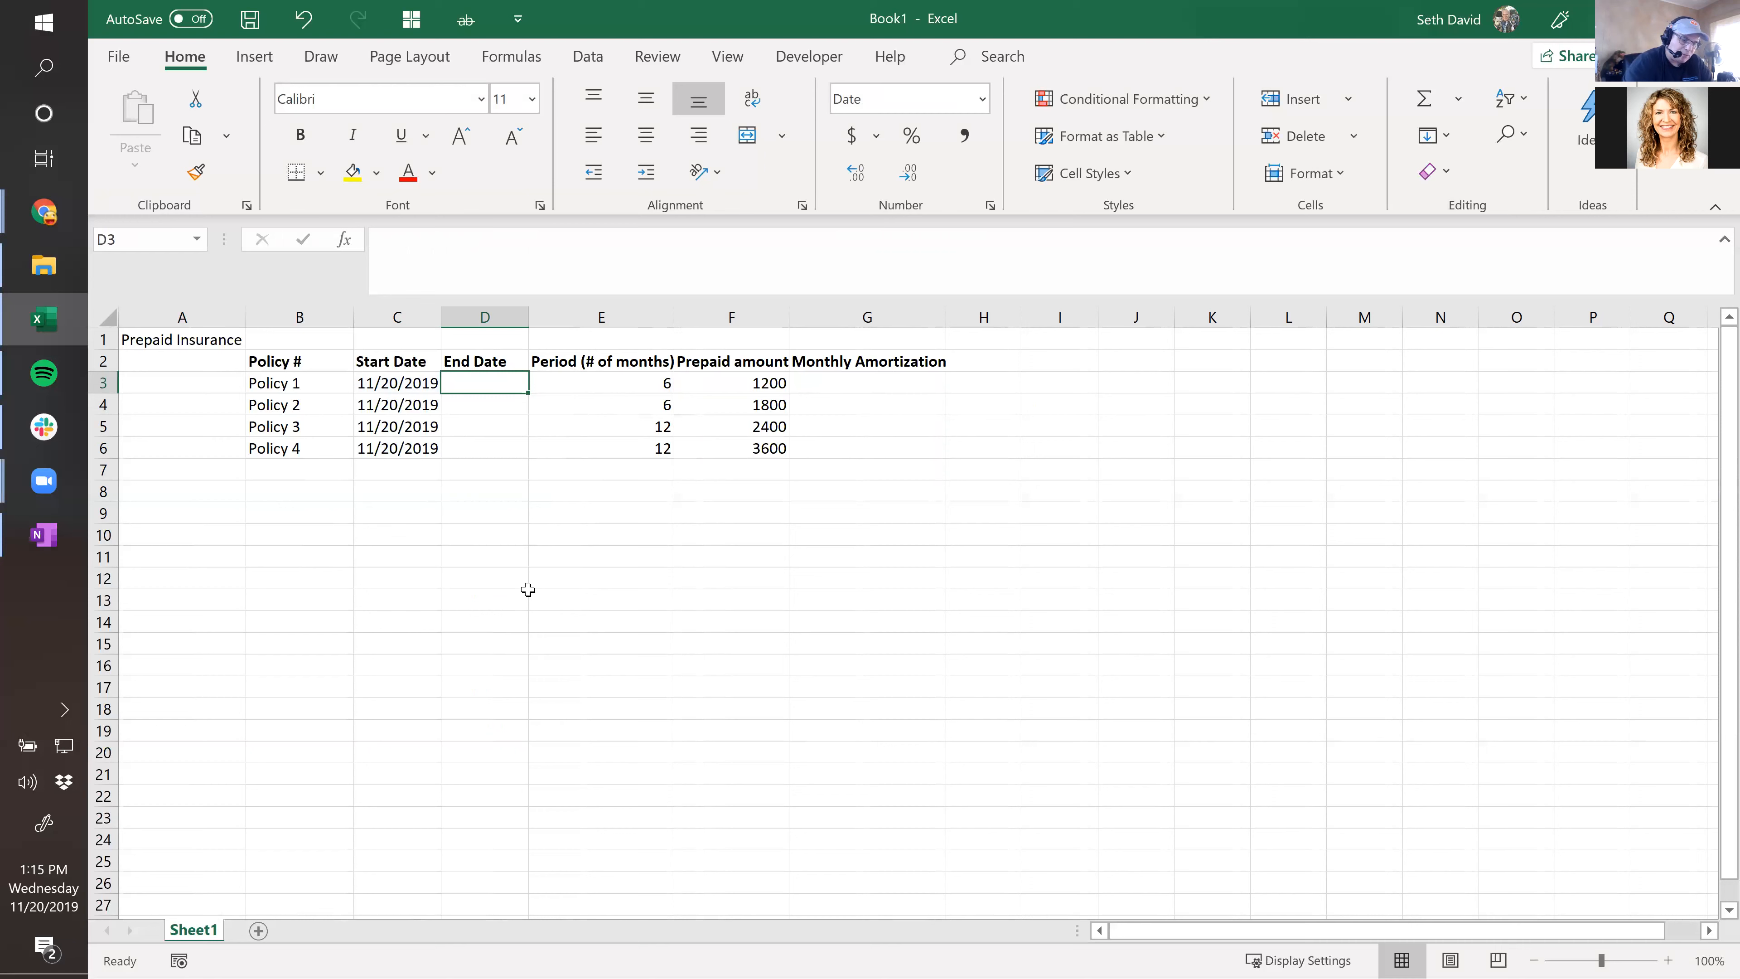
{"action": "type", "text": "=ed"}
{"action": "key", "text": "Tab"}
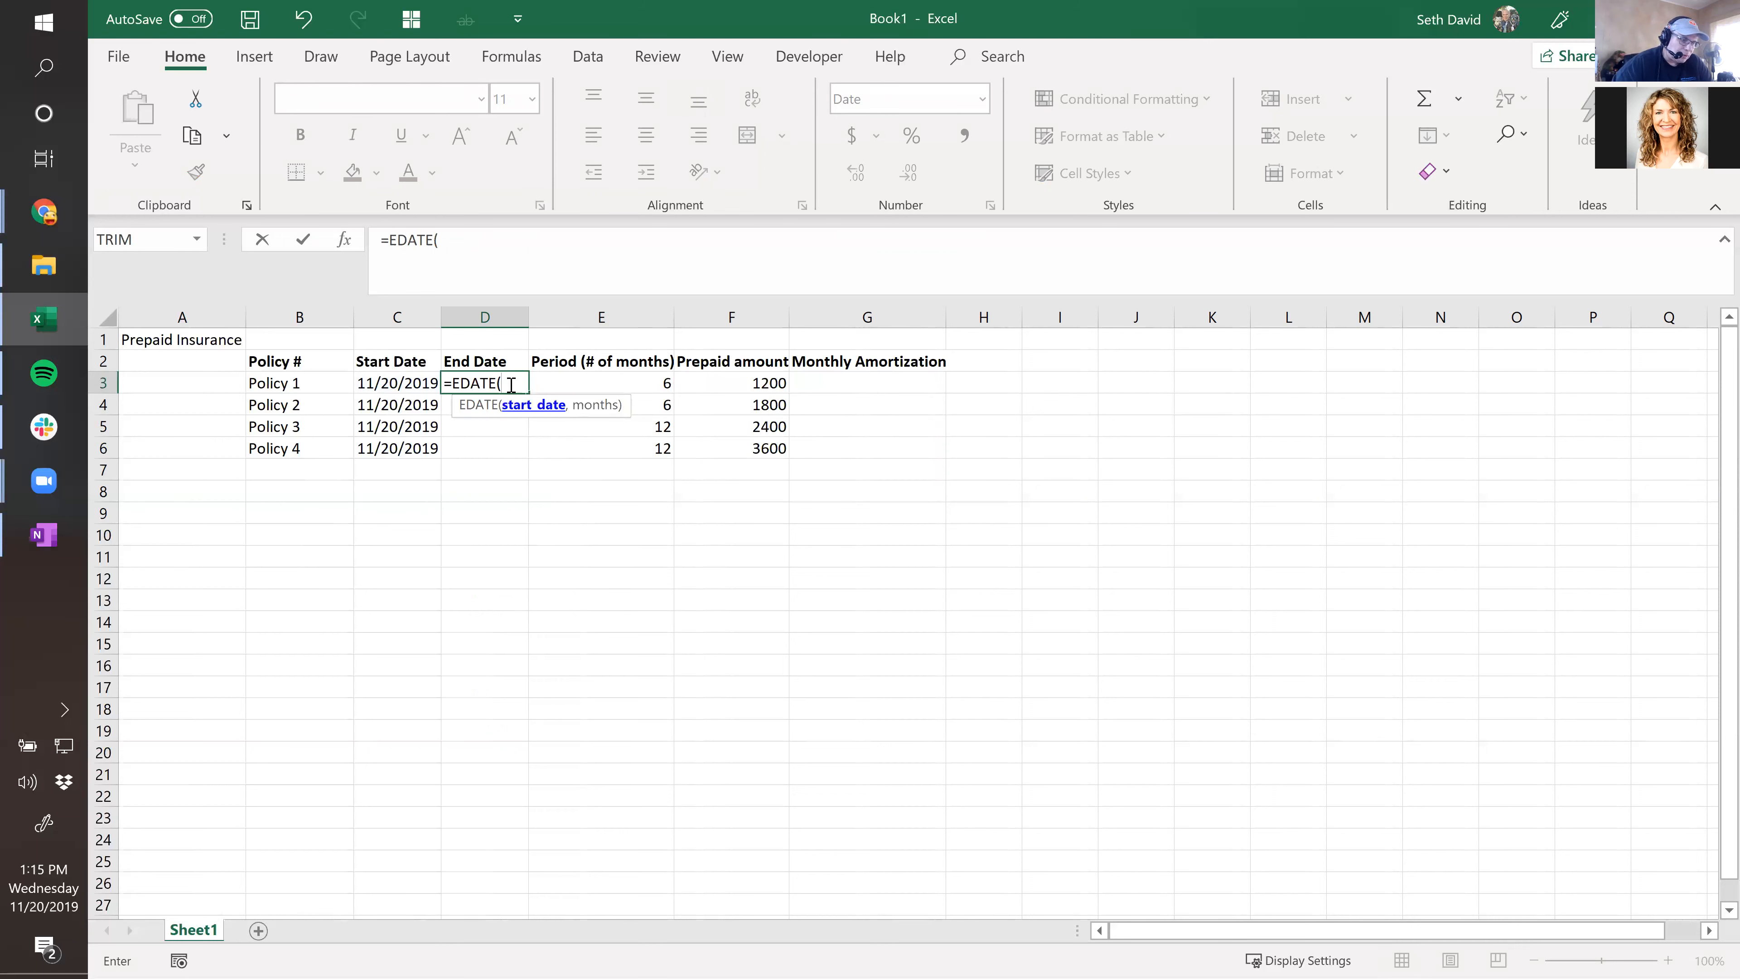
{"action": "key", "text": "Left"}
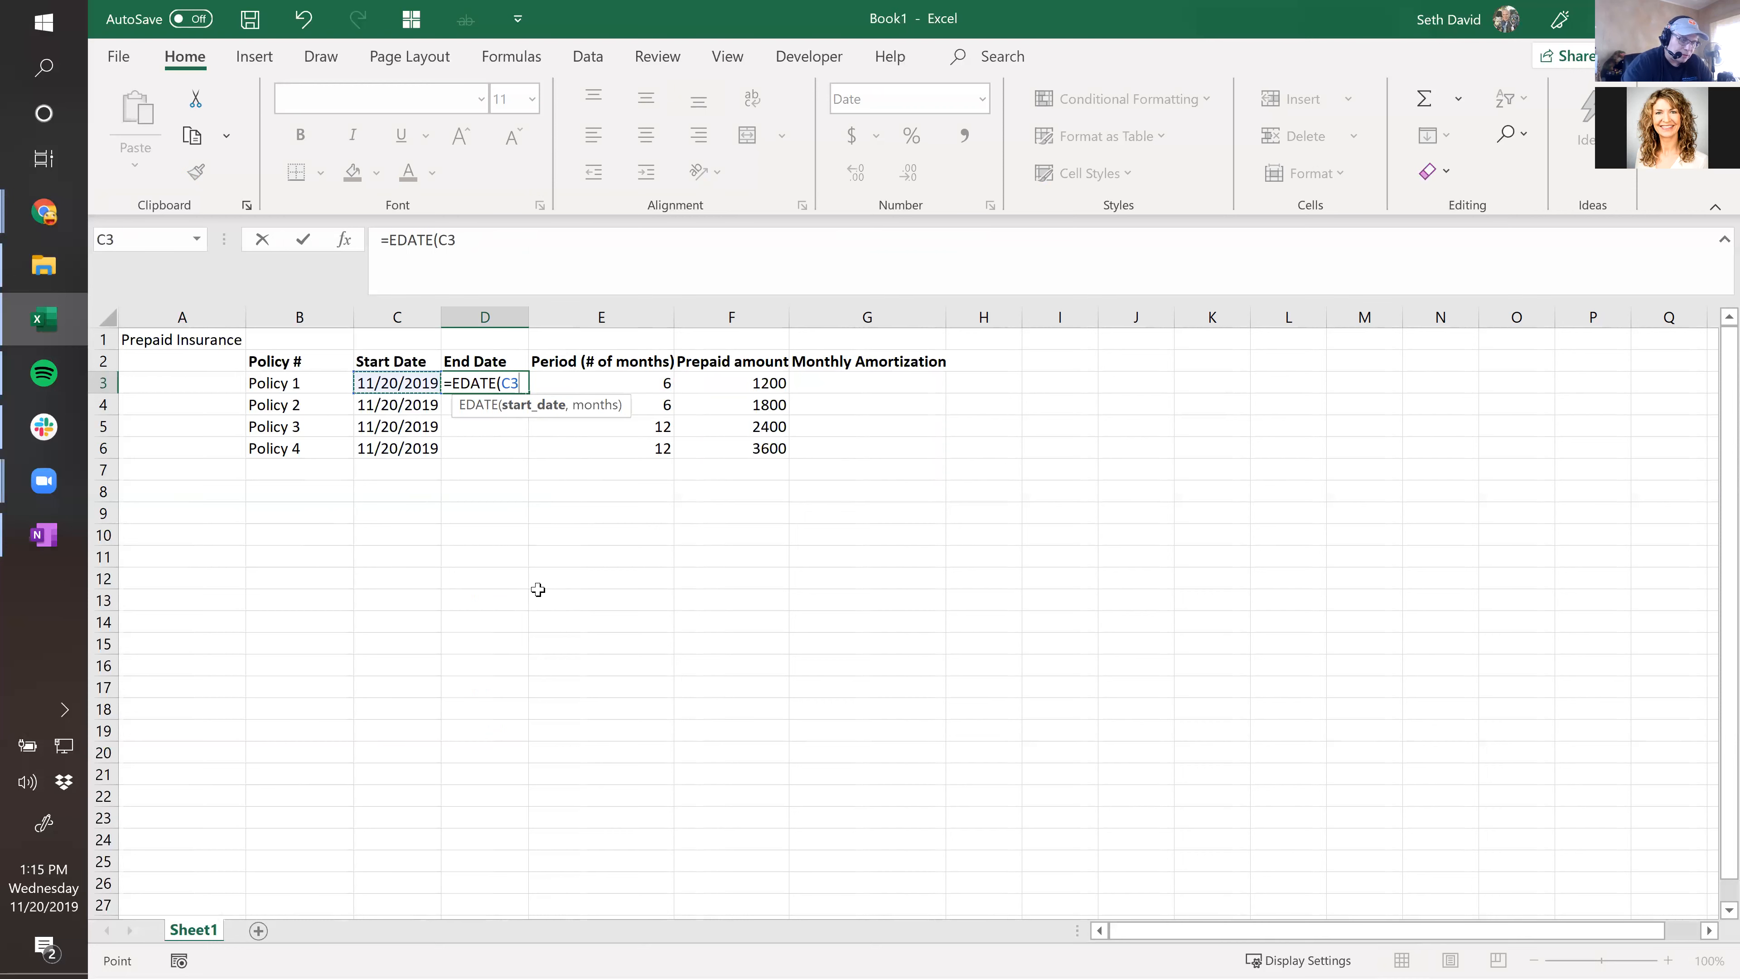
{"action": "type", "text": ","}
{"action": "key", "text": "Right"}
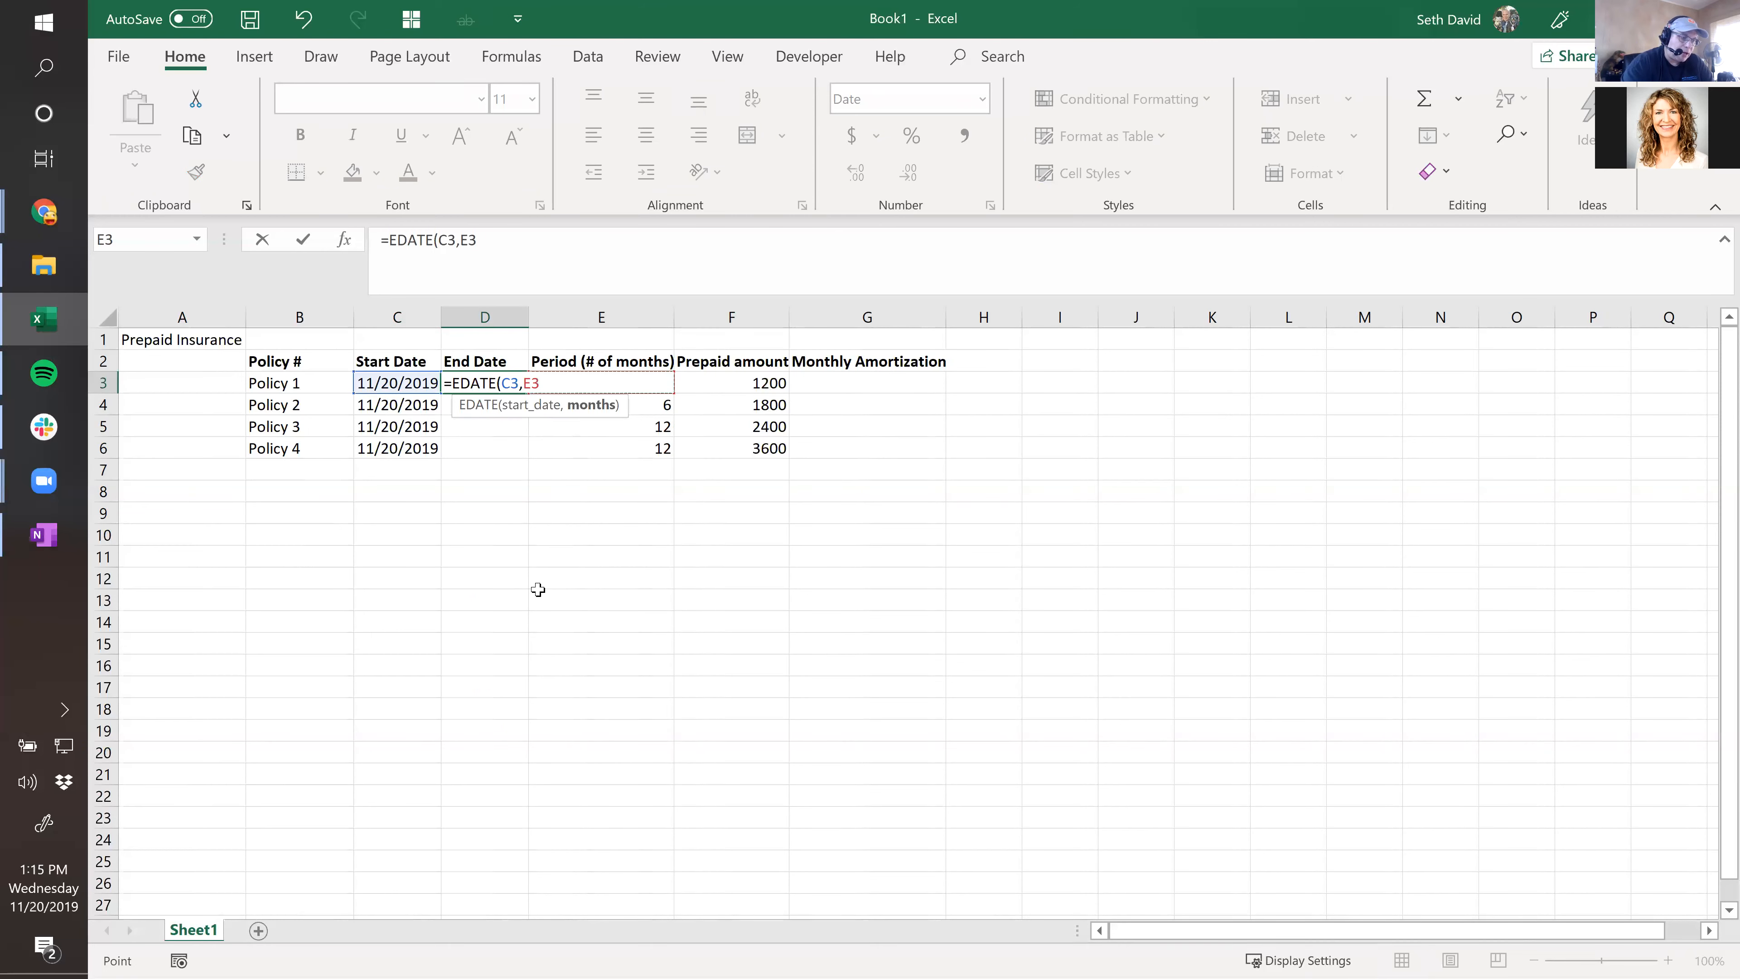
{"action": "key", "text": "Return"}
Copy the EDATE formula down to D6, giving 5/20/2020 and 11/20/2020 end dates.
{"action": "key", "text": "Up"}
{"action": "key", "text": "ctrl+c"}
{"action": "key", "text": "shift+Down"}
{"action": "key", "text": "shift+Down"}
{"action": "key", "text": "shift+Down"}
{"action": "key", "text": "ctrl+v"}
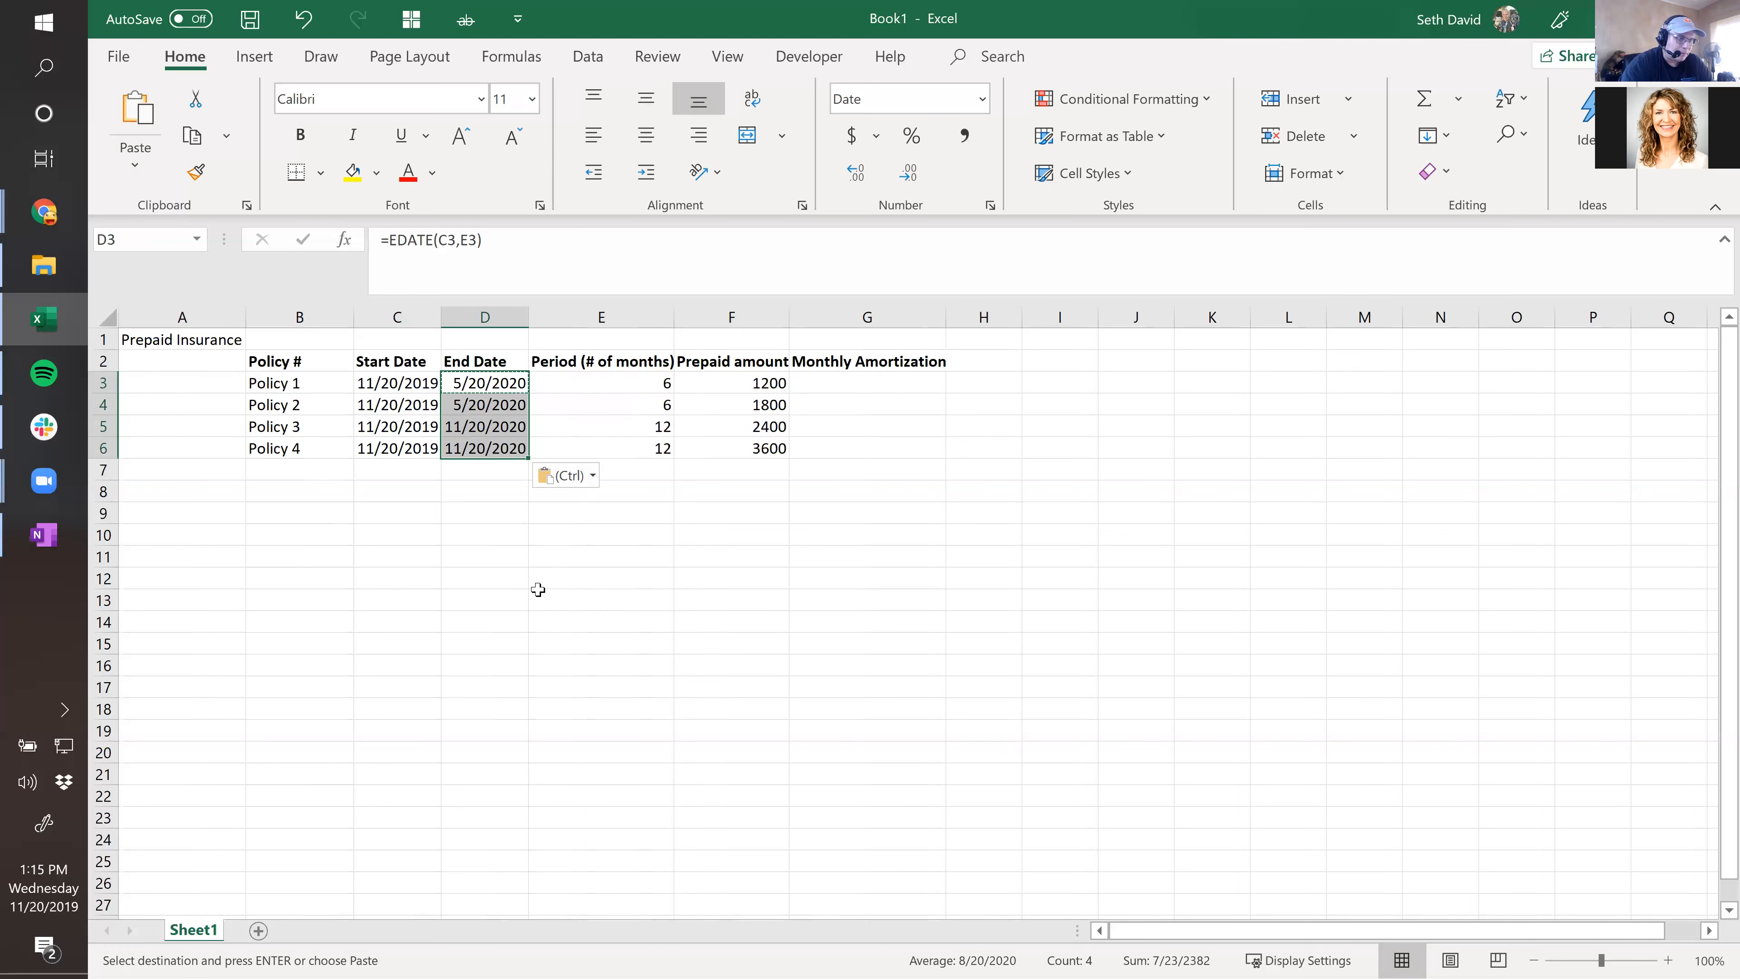
{"action": "key", "text": "Down"}
{"action": "key", "text": "Down"}
{"action": "key", "text": "Down"}
{"action": "key", "text": "Down"}
{"action": "key", "text": "Up"}
{"action": "key", "text": "Up"}
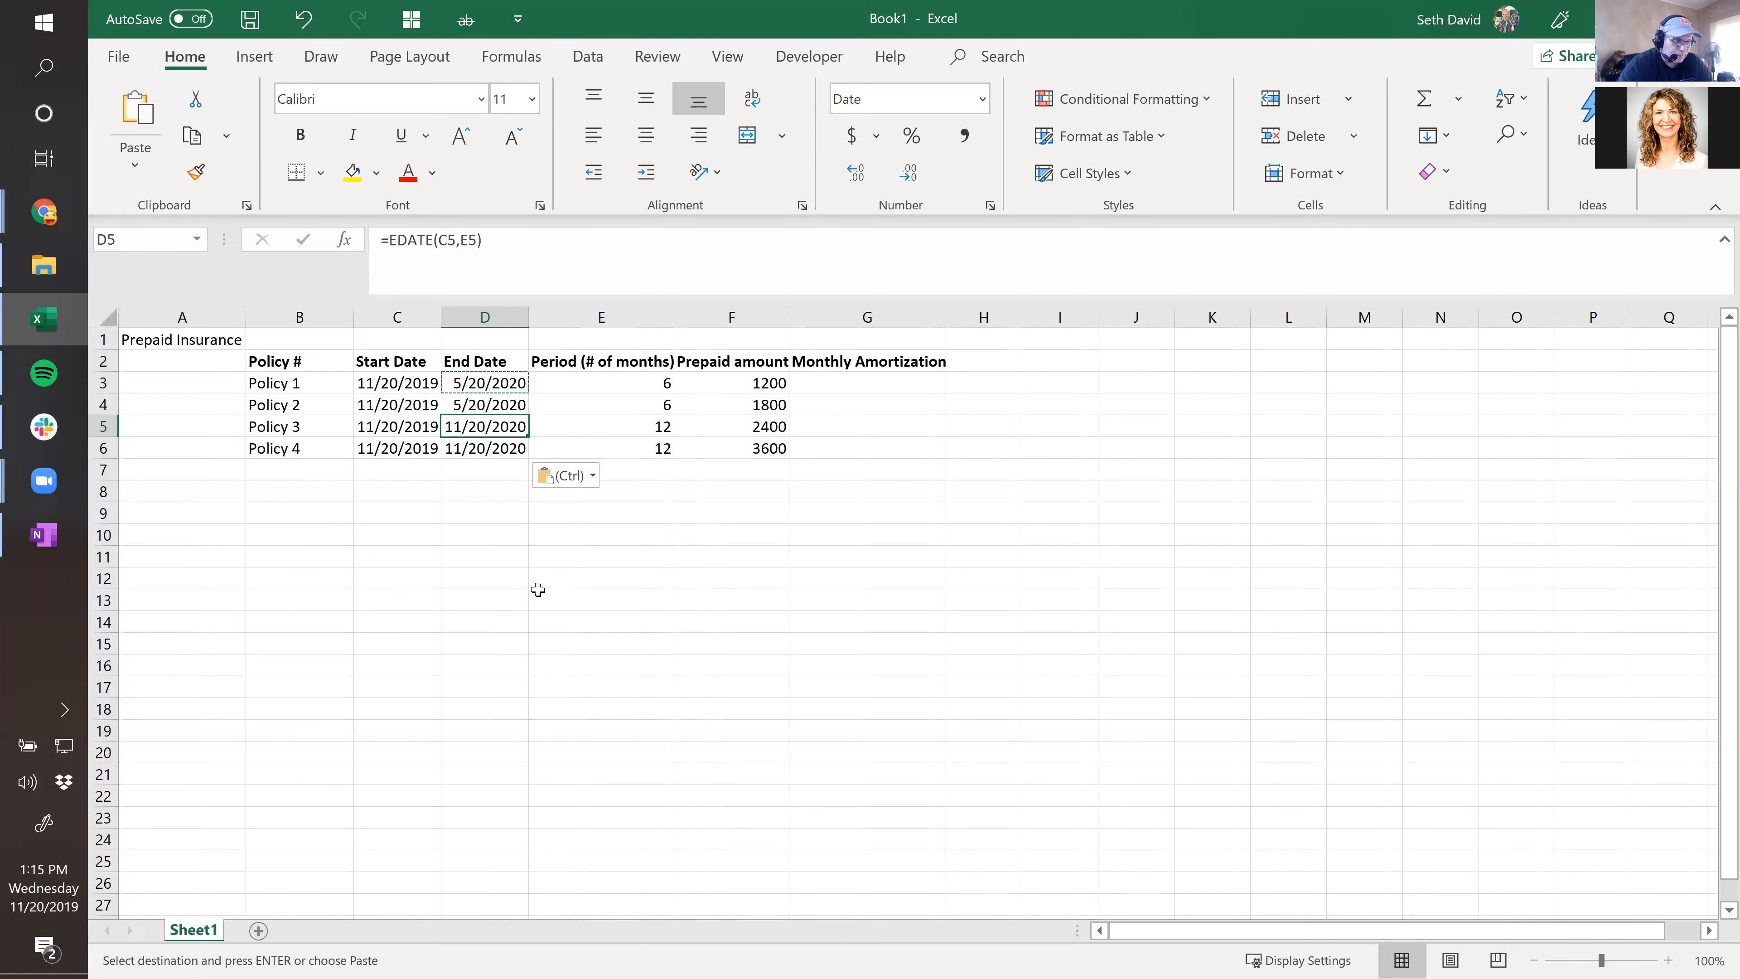
Test Policy 3's end date by changing its period to 8 months, then restore 12.
{"action": "key", "text": "Up"}
{"action": "key", "text": "Up"}
{"action": "key", "text": "Right"}
{"action": "key", "text": "Down"}
{"action": "key", "text": "Down"}
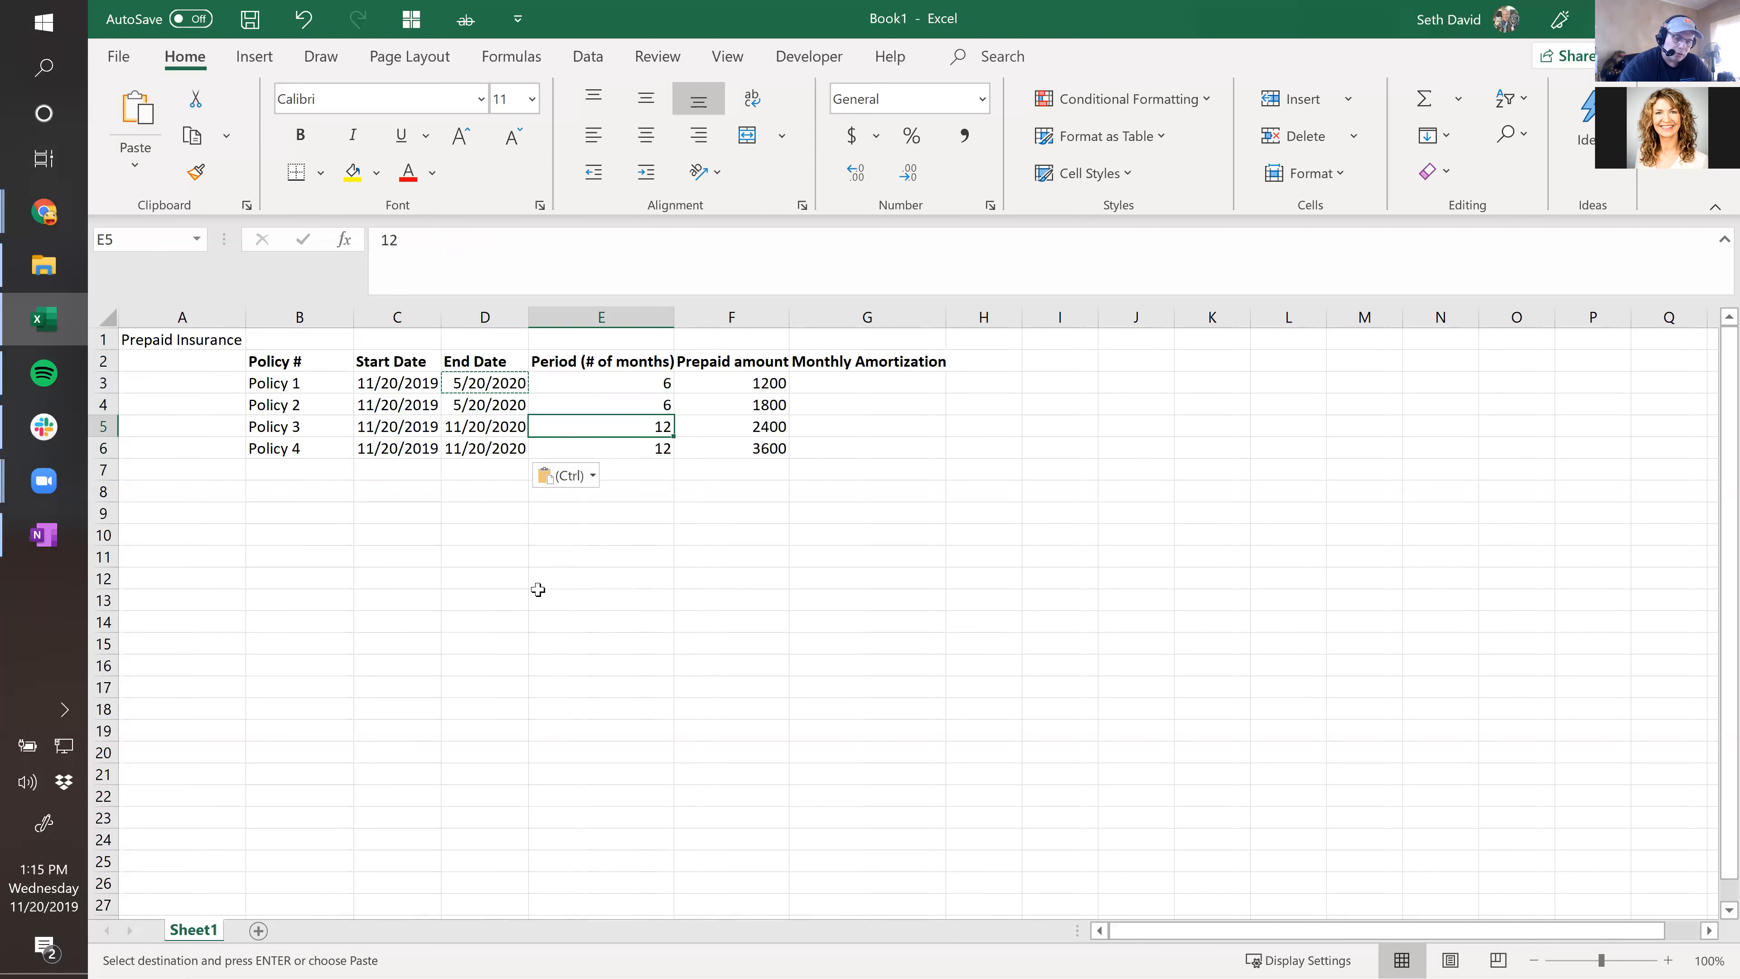
{"action": "type", "text": "8"}
{"action": "key", "text": "Return"}
{"action": "key", "text": "Up"}
{"action": "key", "text": "Left"}
{"action": "key", "text": "Right"}
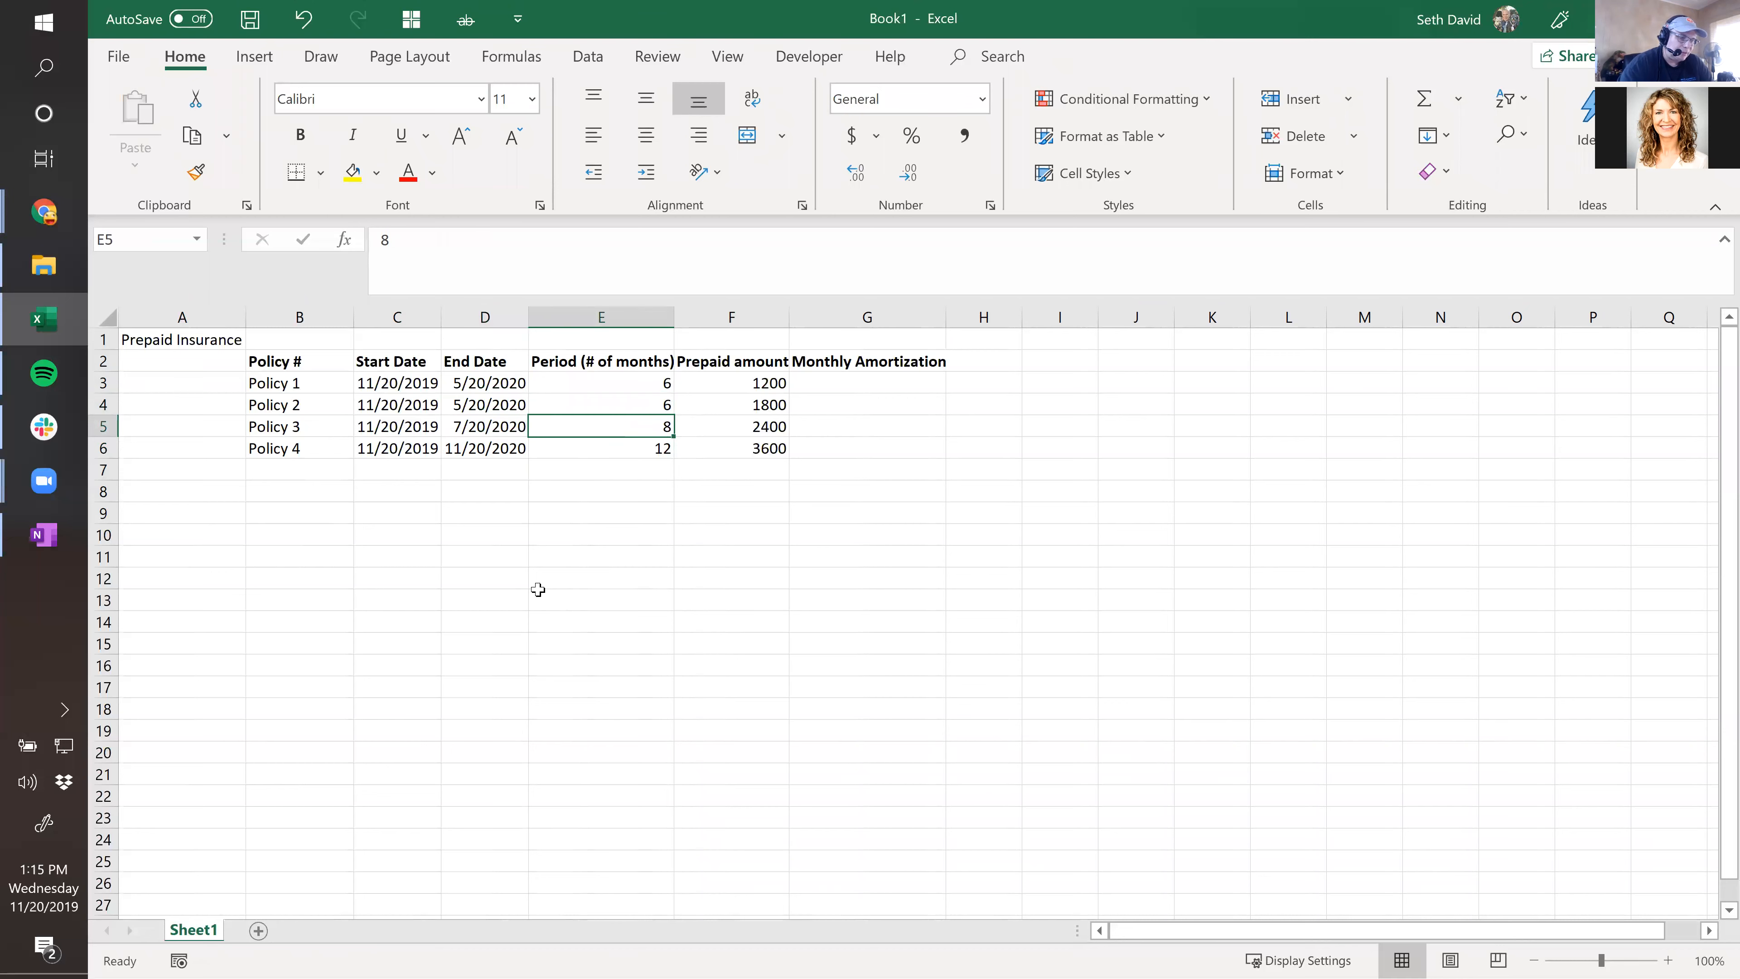
{"action": "type", "text": "12"}
{"action": "key", "text": "Return"}
{"action": "key", "text": "Up"}
Apply Comma Style to the prepaid amounts F3:F6 and centre the periods in E3:E6.
{"action": "key", "text": "Left"}
{"action": "key", "text": "Up"}
{"action": "key", "text": "Right"}
{"action": "key", "text": "Up"}
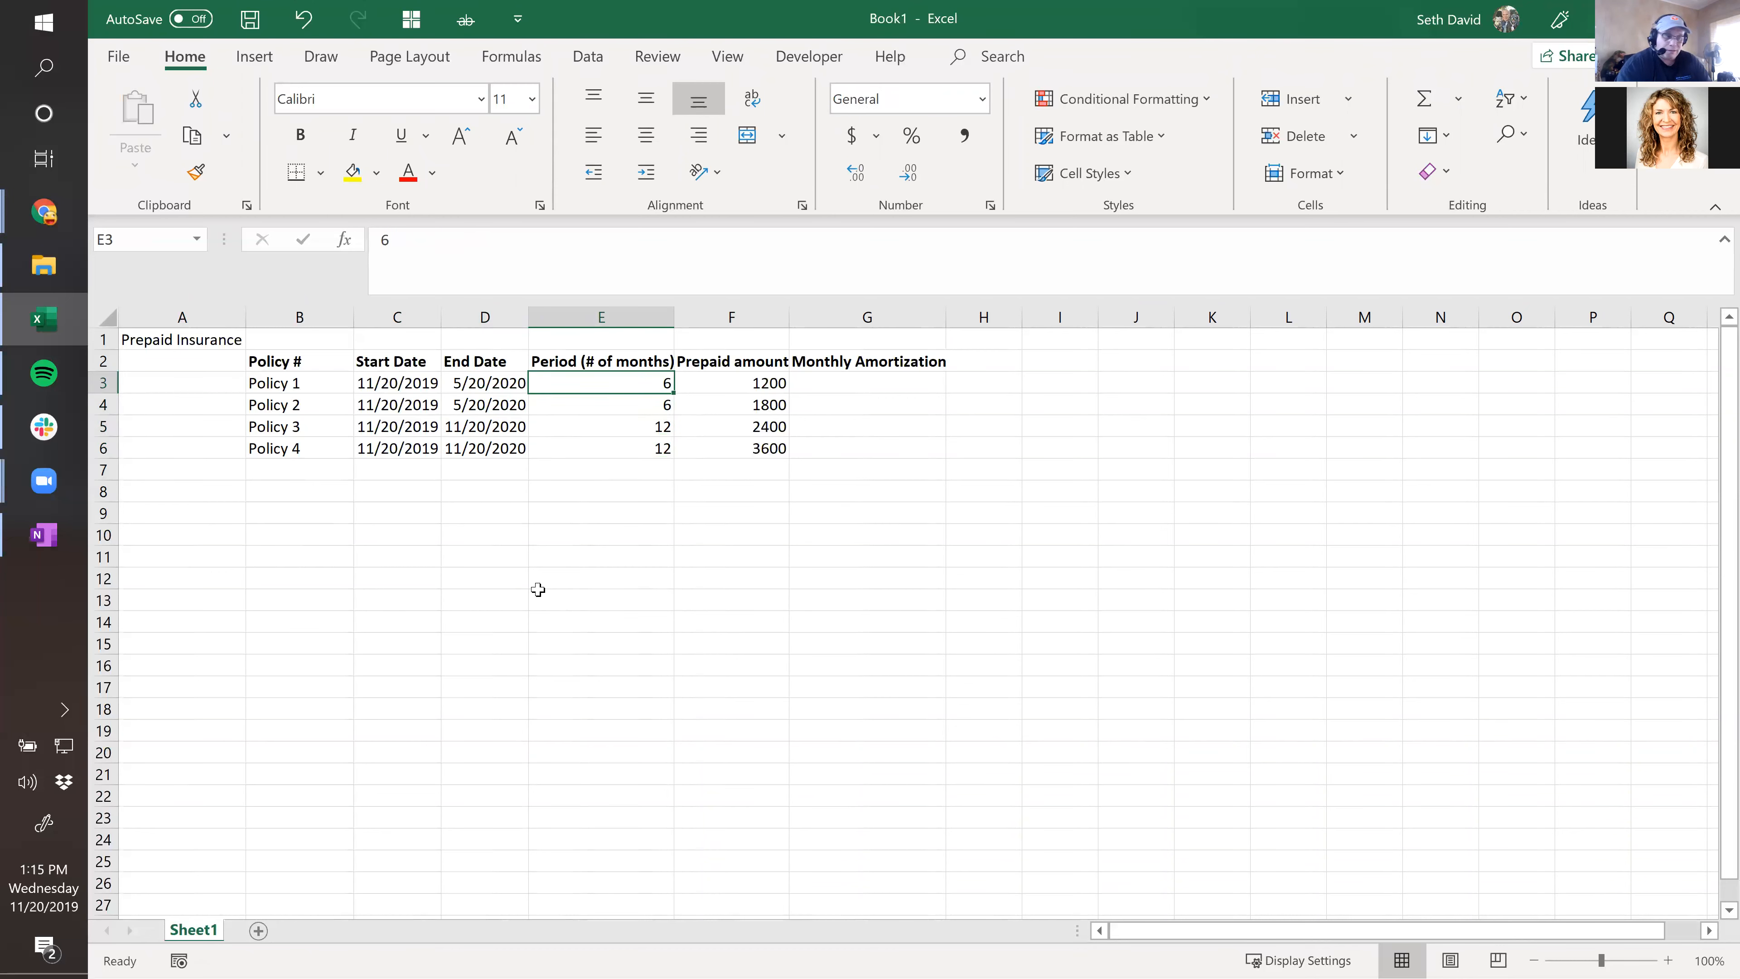
{"action": "key", "text": "Right"}
{"action": "key", "text": "ctrl+shift+Down"}
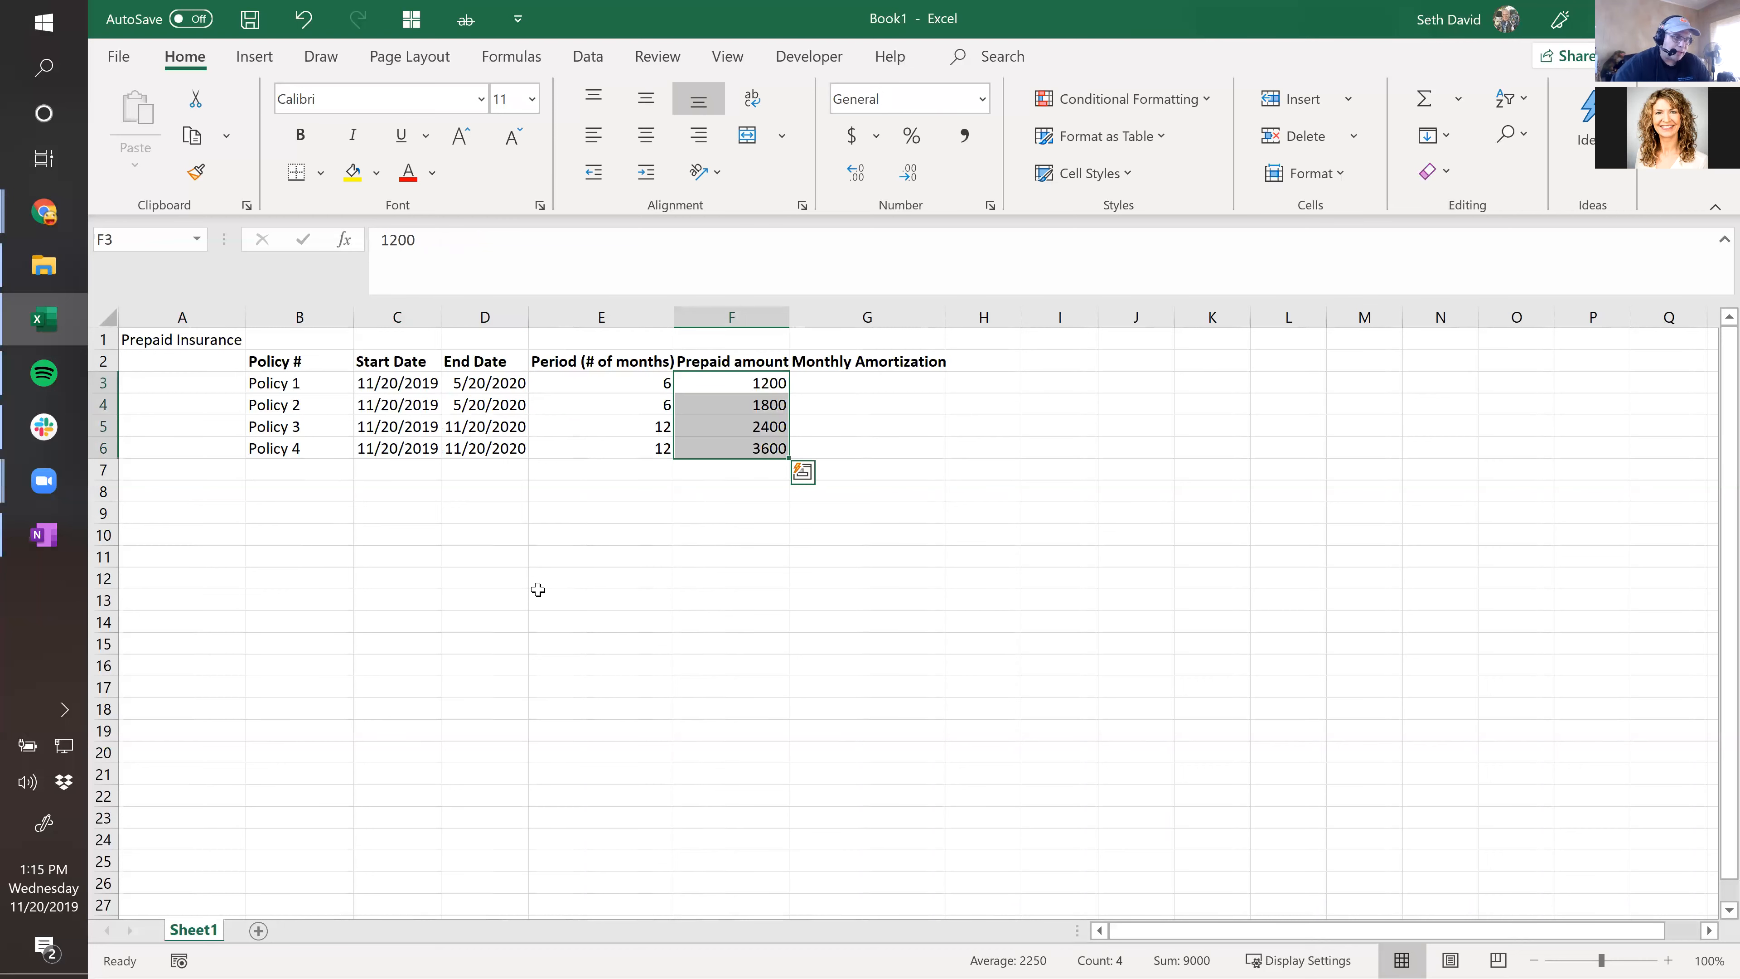
{"action": "left_click", "coordinate": [962, 139]}
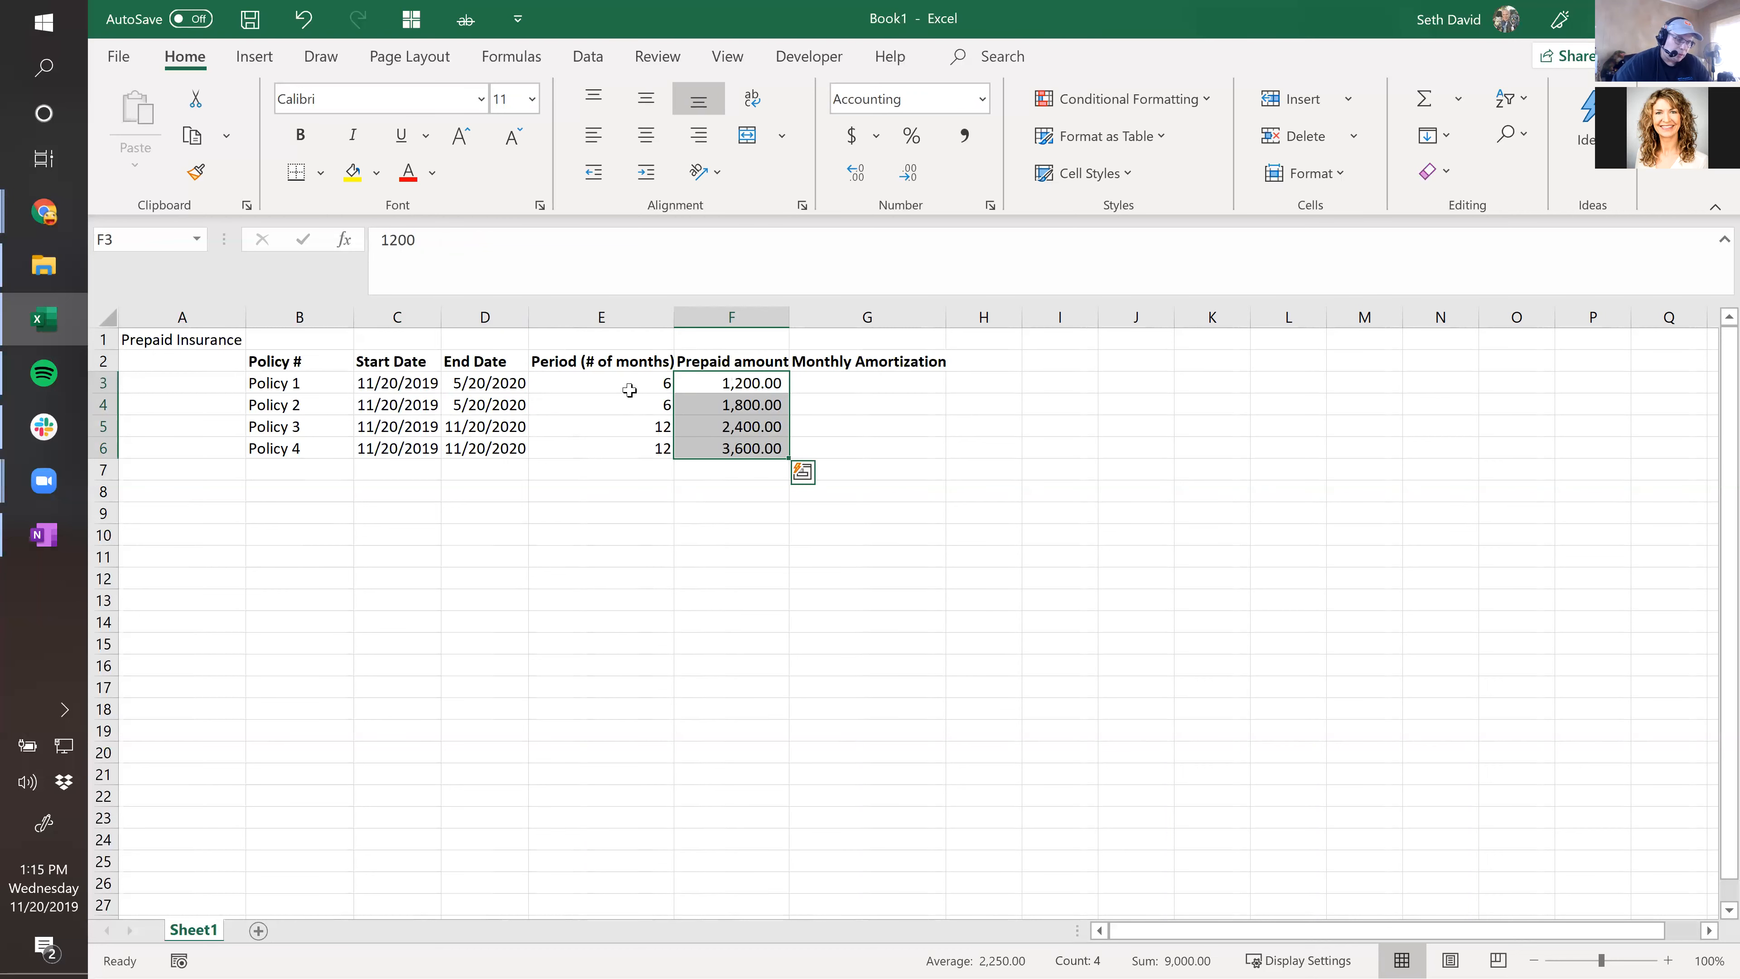
{"action": "left_click_drag", "start_coordinate": [629, 390], "coordinate": [657, 447]}
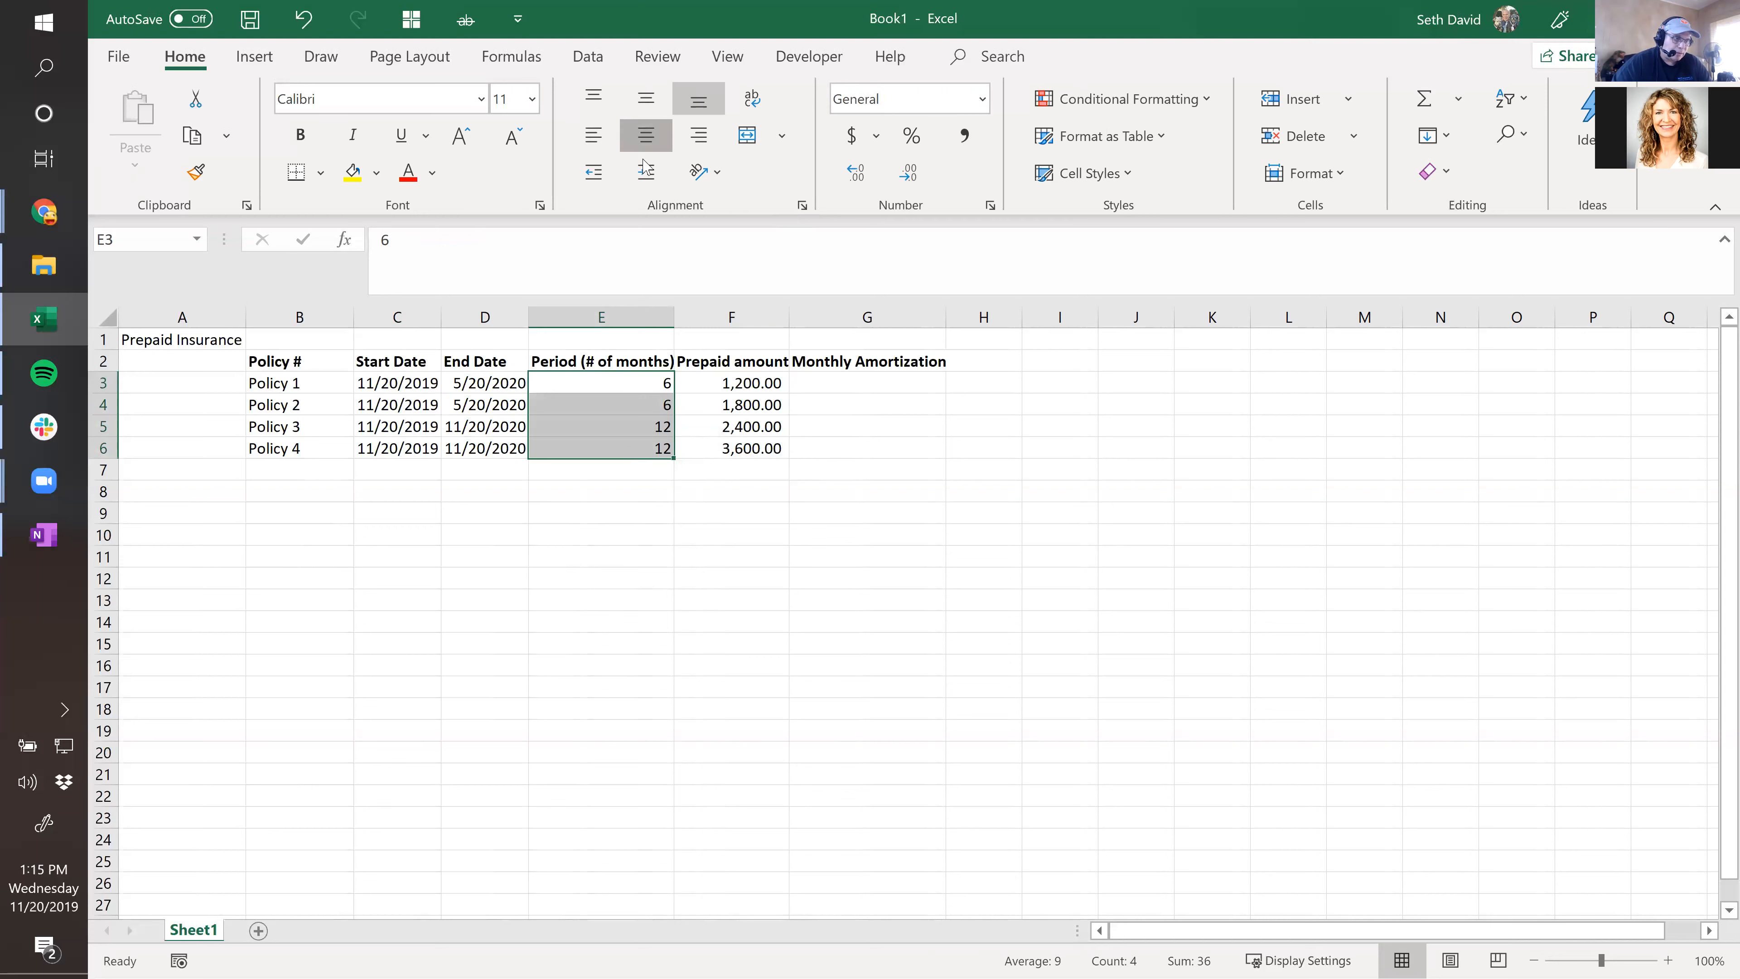
{"action": "left_click", "coordinate": [646, 135]}
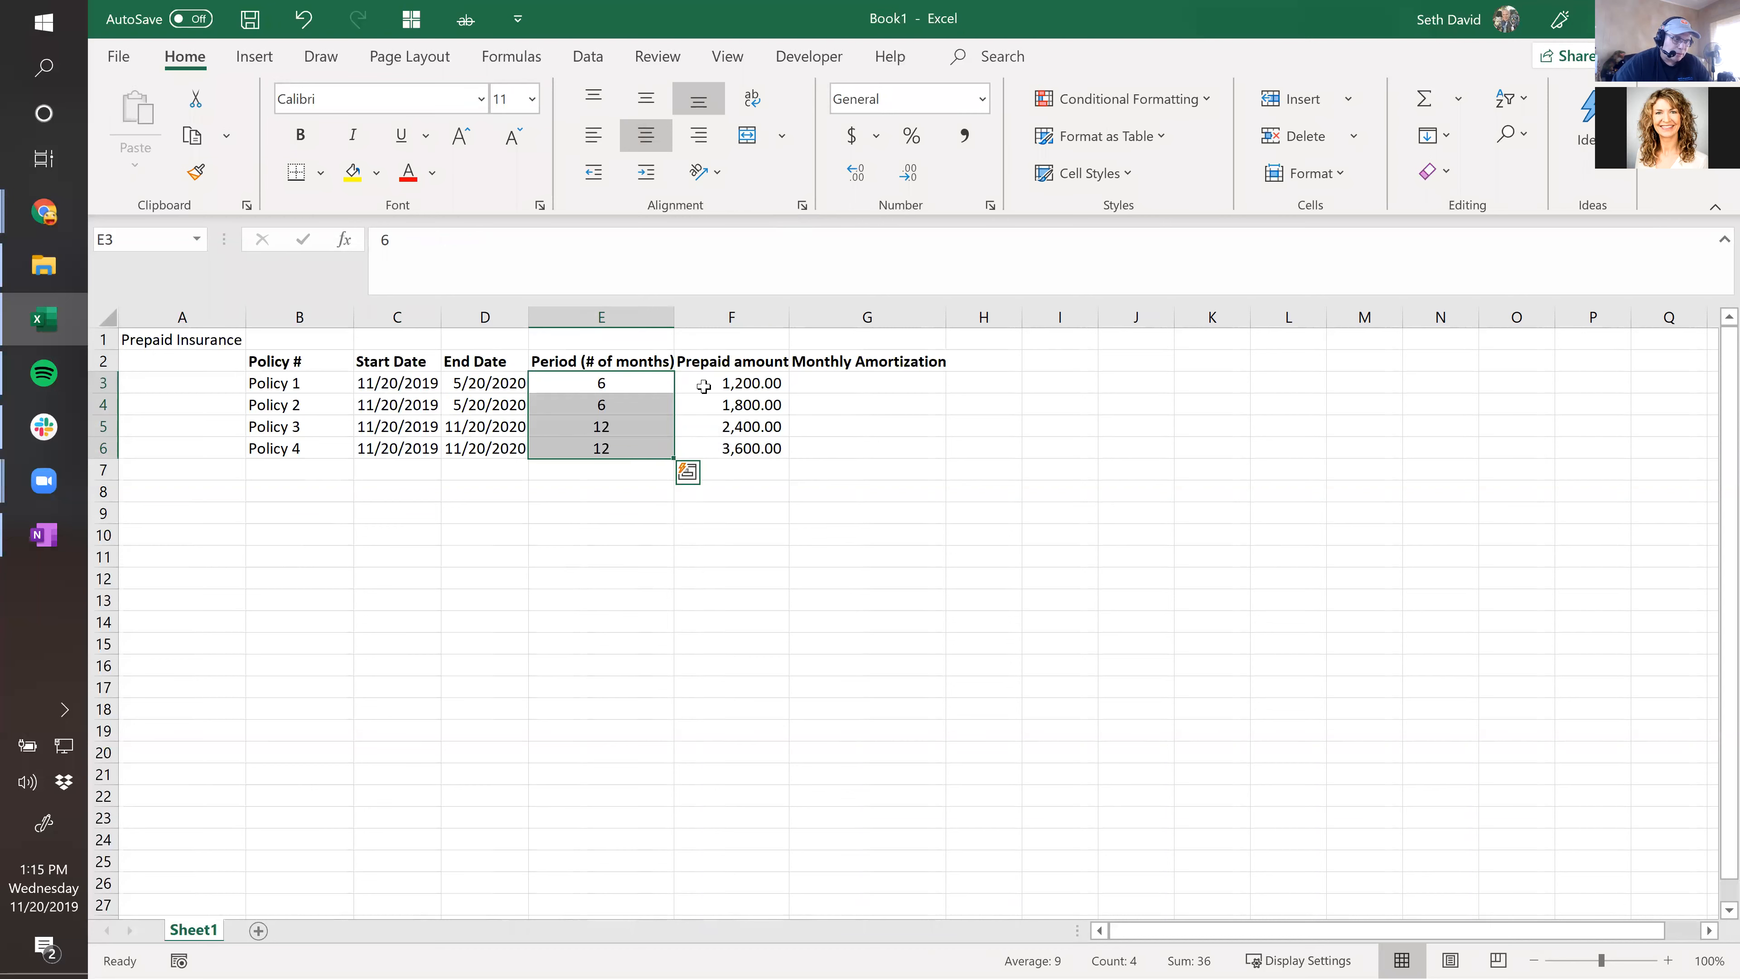
{"action": "left_click", "coordinate": [840, 377]}
Enter =F3/E3 in G3 for Policy 1's monthly amortization.
{"action": "type", "text": "="}
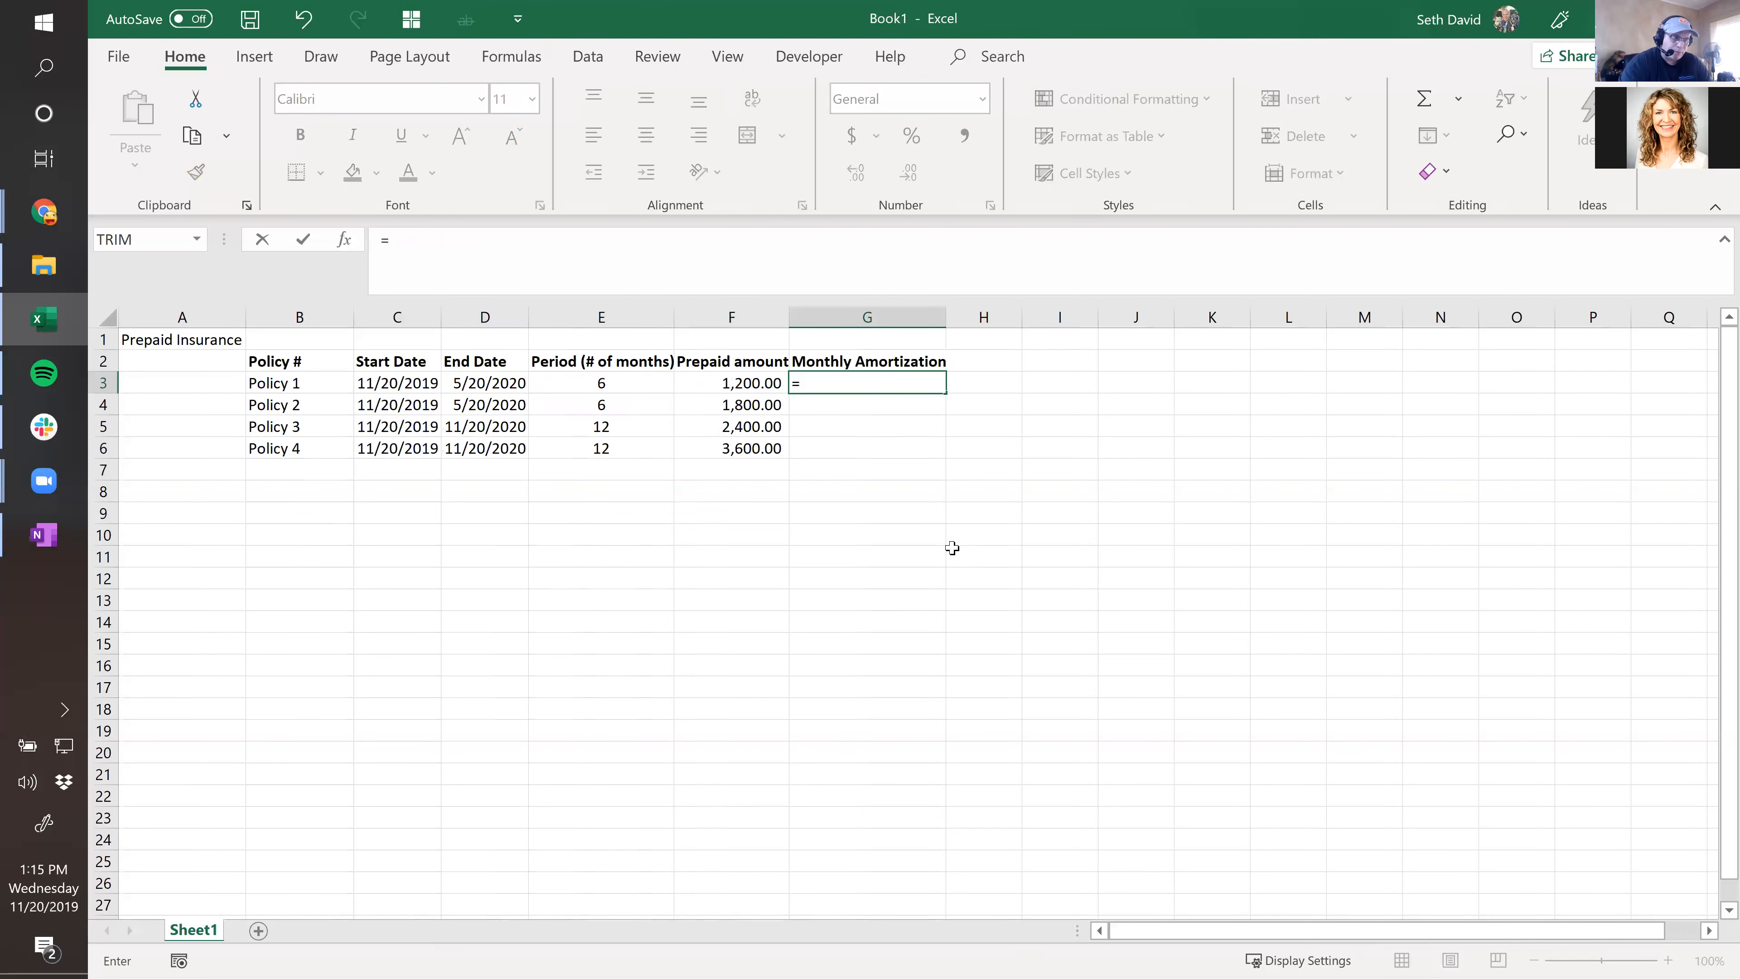
{"action": "key", "text": "Left"}
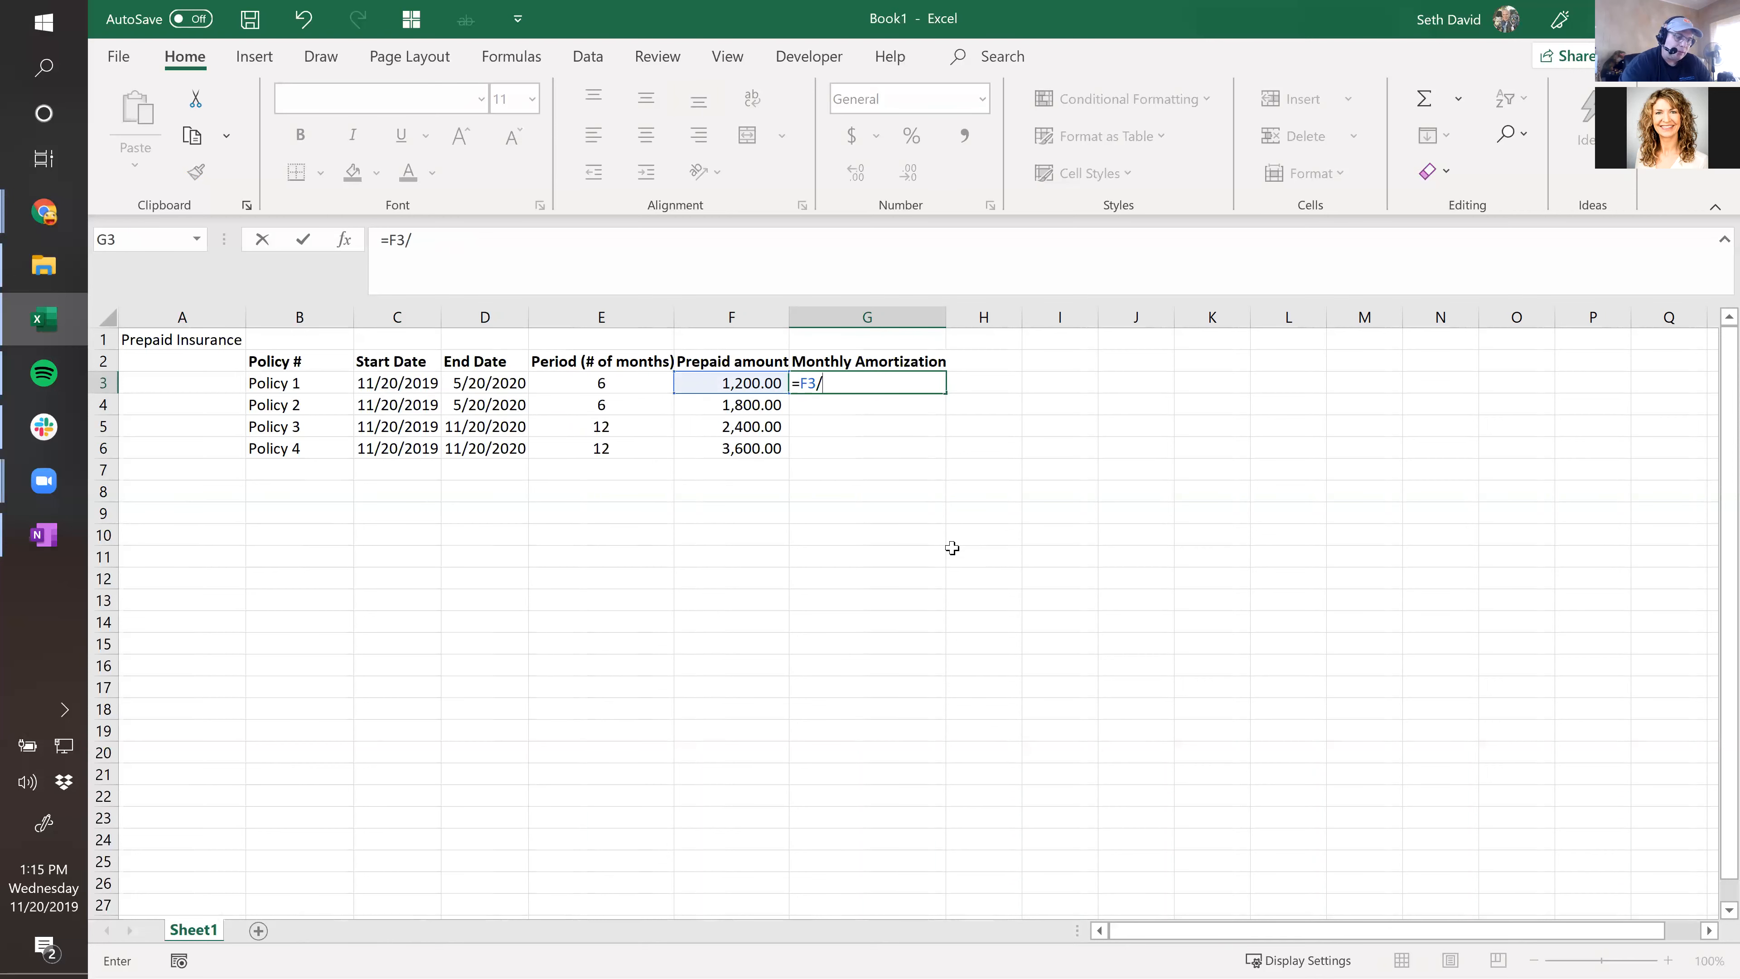
{"action": "type", "text": "/"}
{"action": "key", "text": "Left"}
{"action": "key", "text": "Left"}
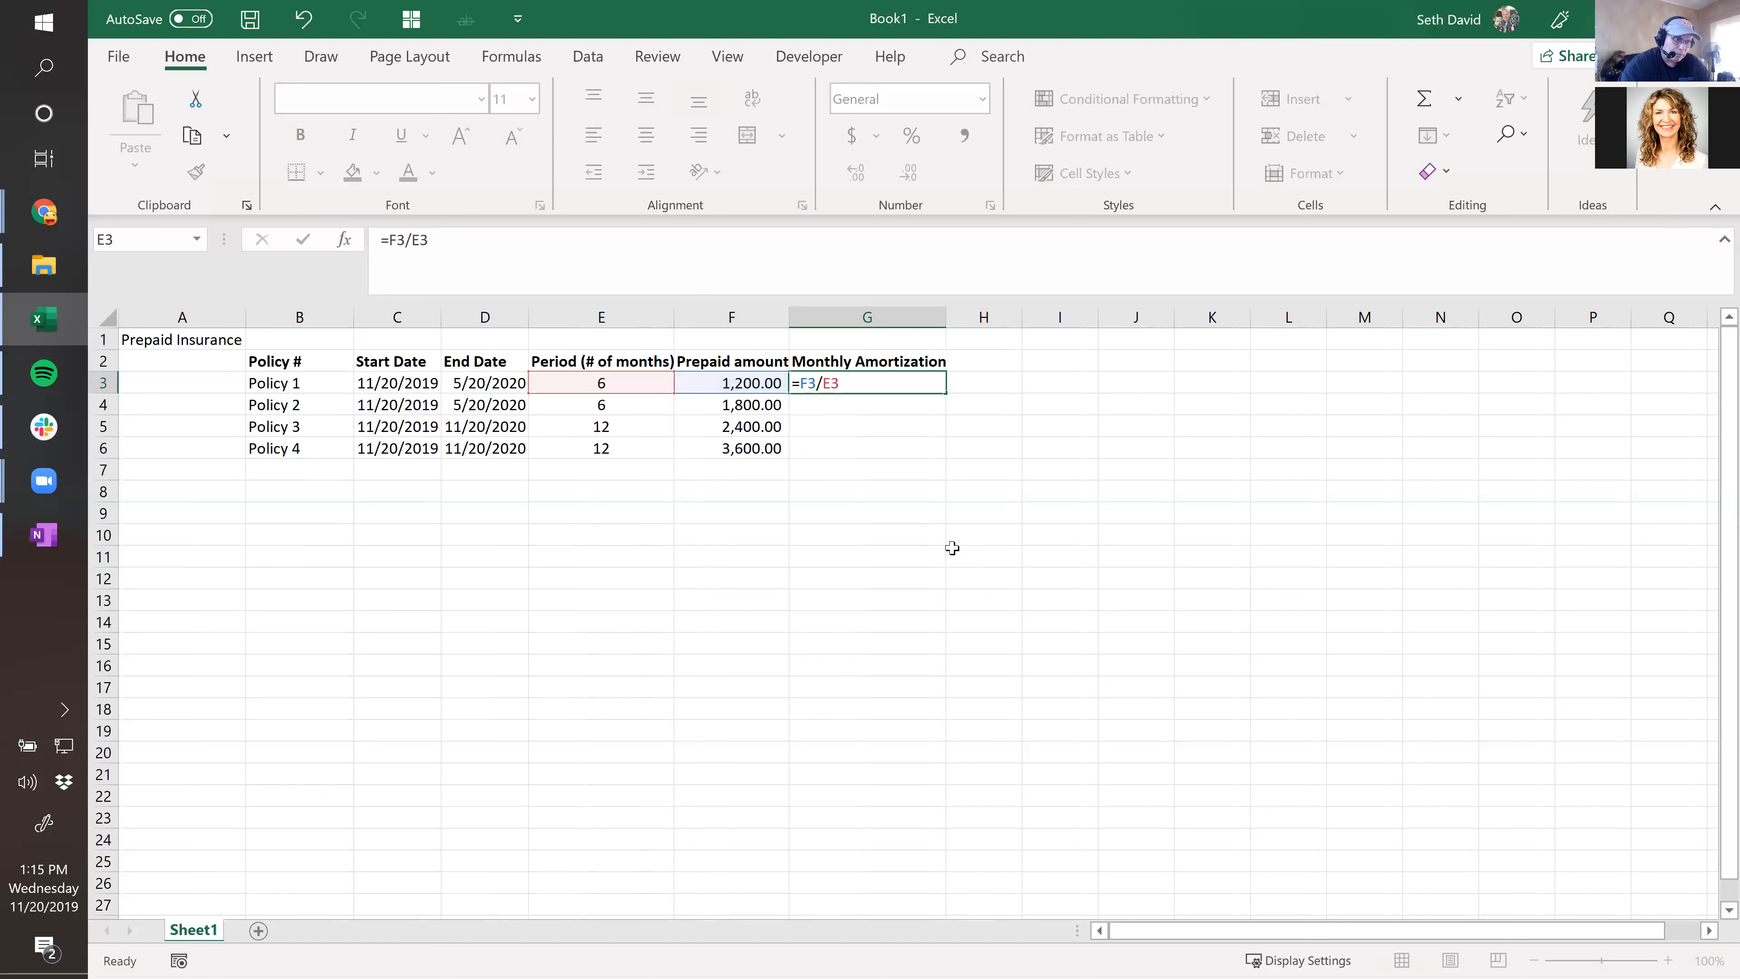
{"action": "key", "text": "Return"}
Copy the amortization formula down to G6 (200.00, 300.00, 200.00, 300.00) and save with Ctrl+S.
{"action": "key", "text": "Up"}
{"action": "key", "text": "ctrl+c"}
{"action": "key", "text": "shift+Down"}
{"action": "key", "text": "shift+Down"}
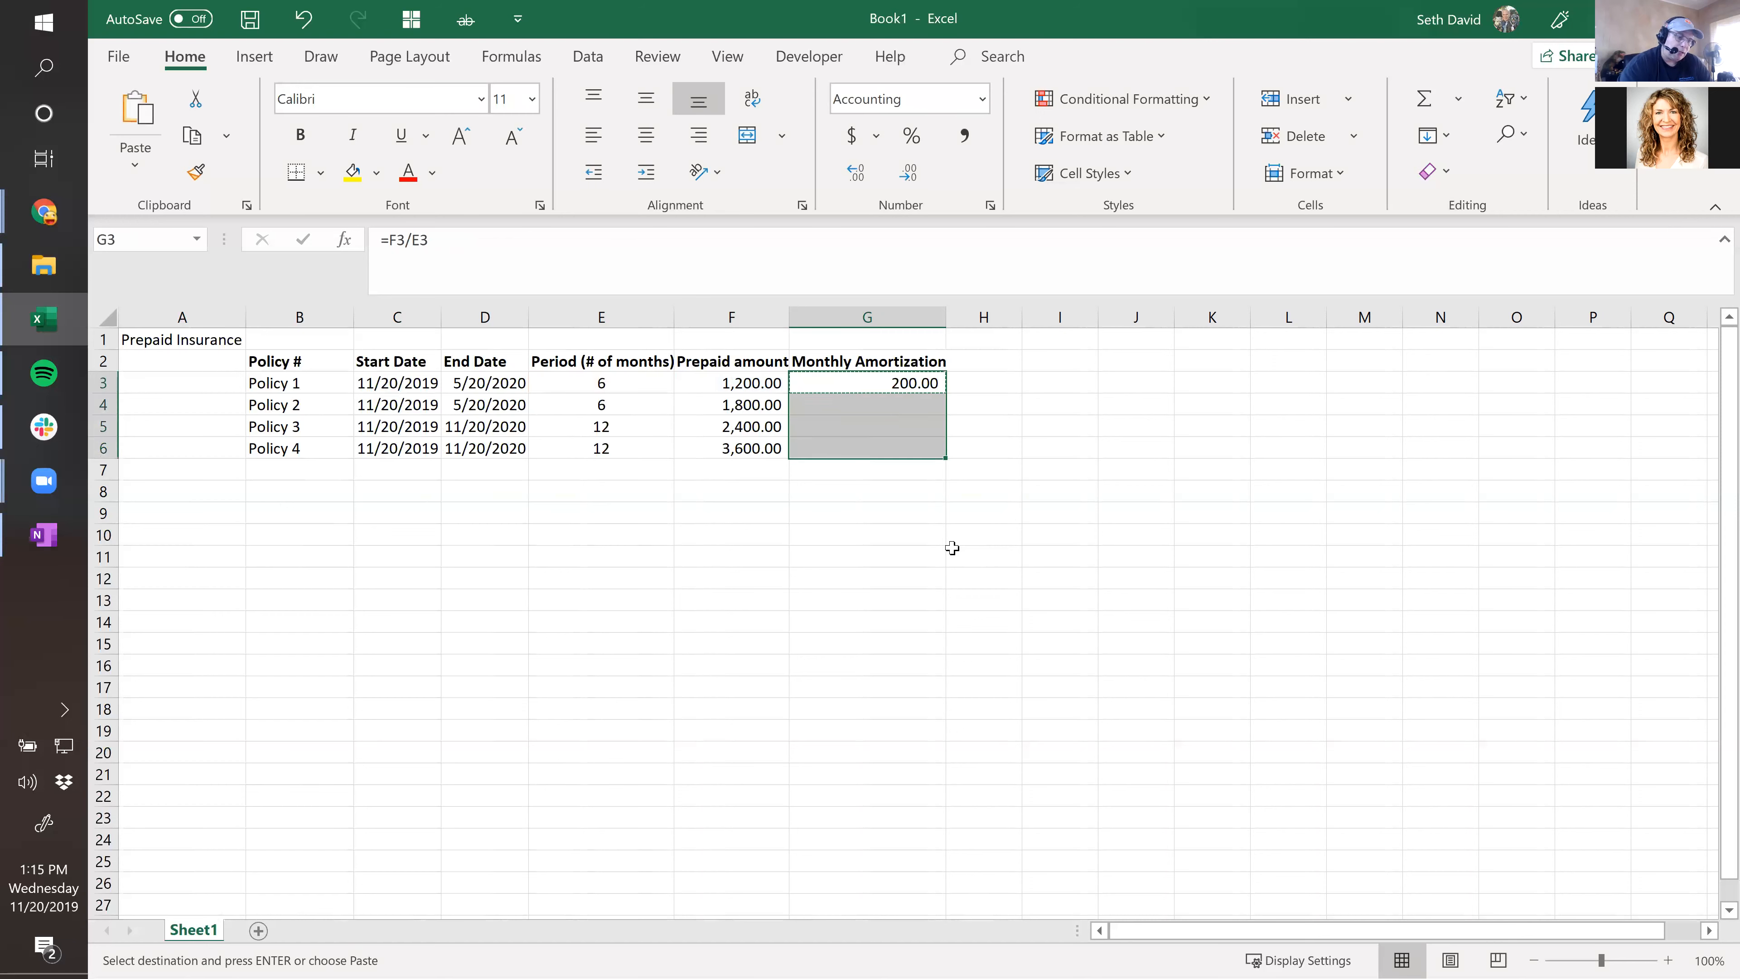
{"action": "key", "text": "ctrl+v"}
{"action": "key", "text": "ctrl+Down"}
{"action": "key", "text": "Down"}
{"action": "key", "text": "Left"}
{"action": "key", "text": "Down"}
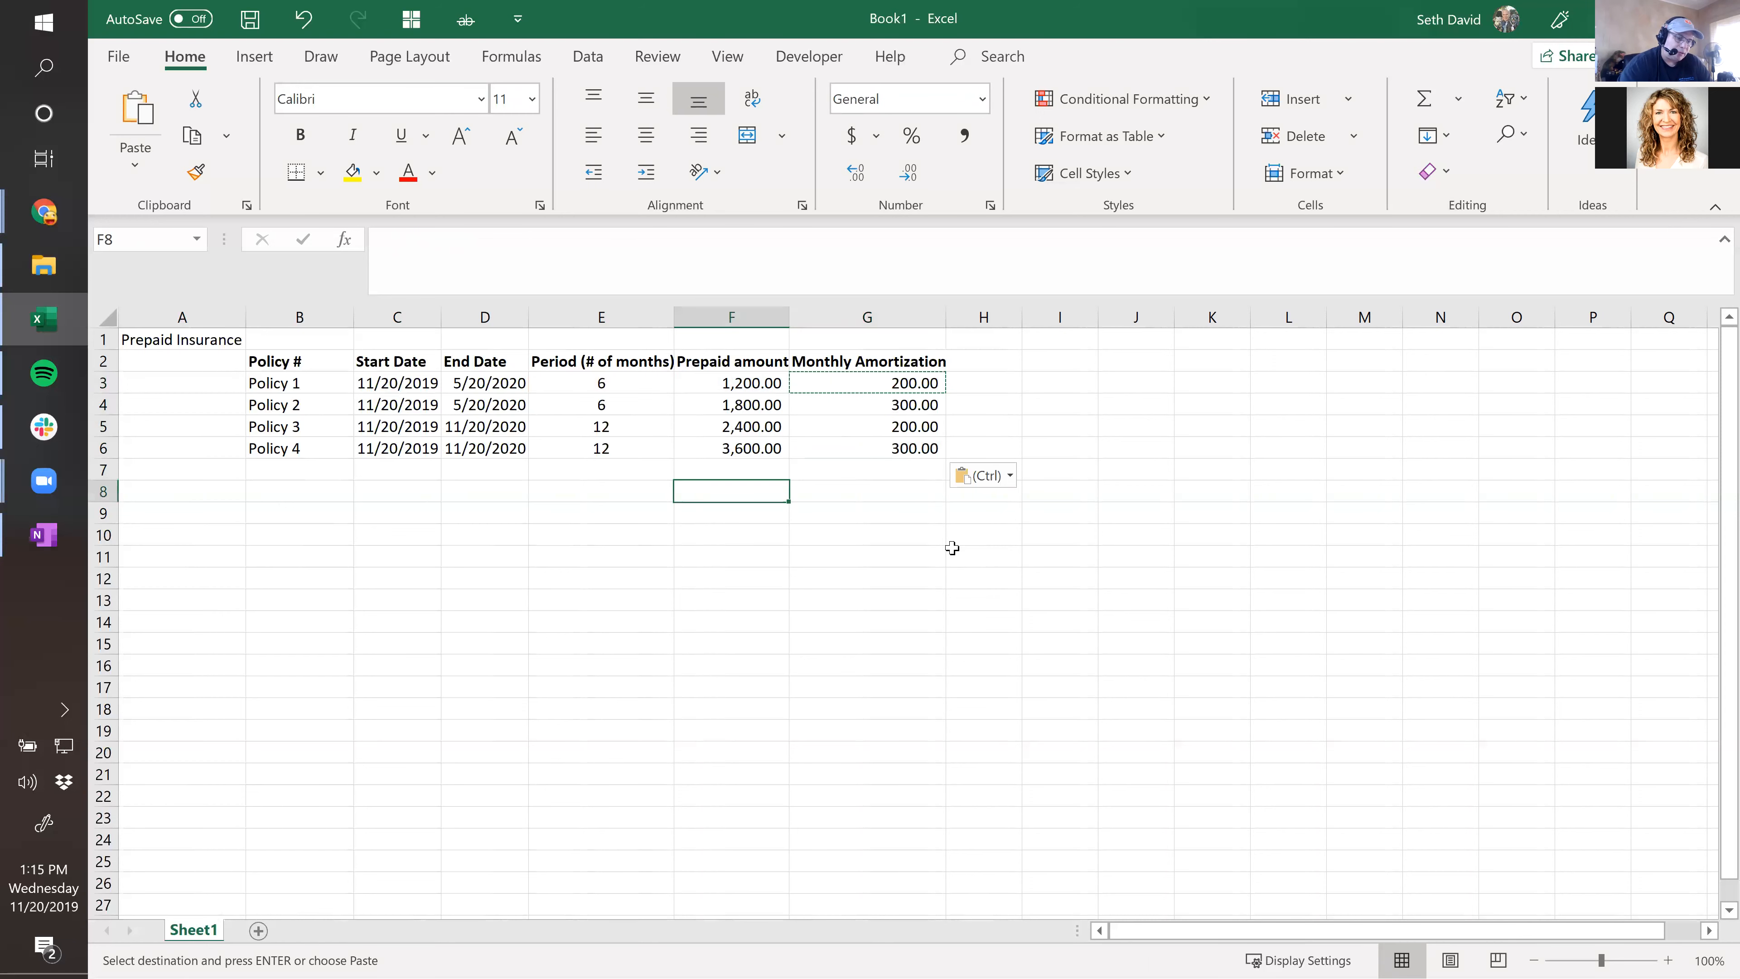
{"action": "key", "text": "ctrl+s"}
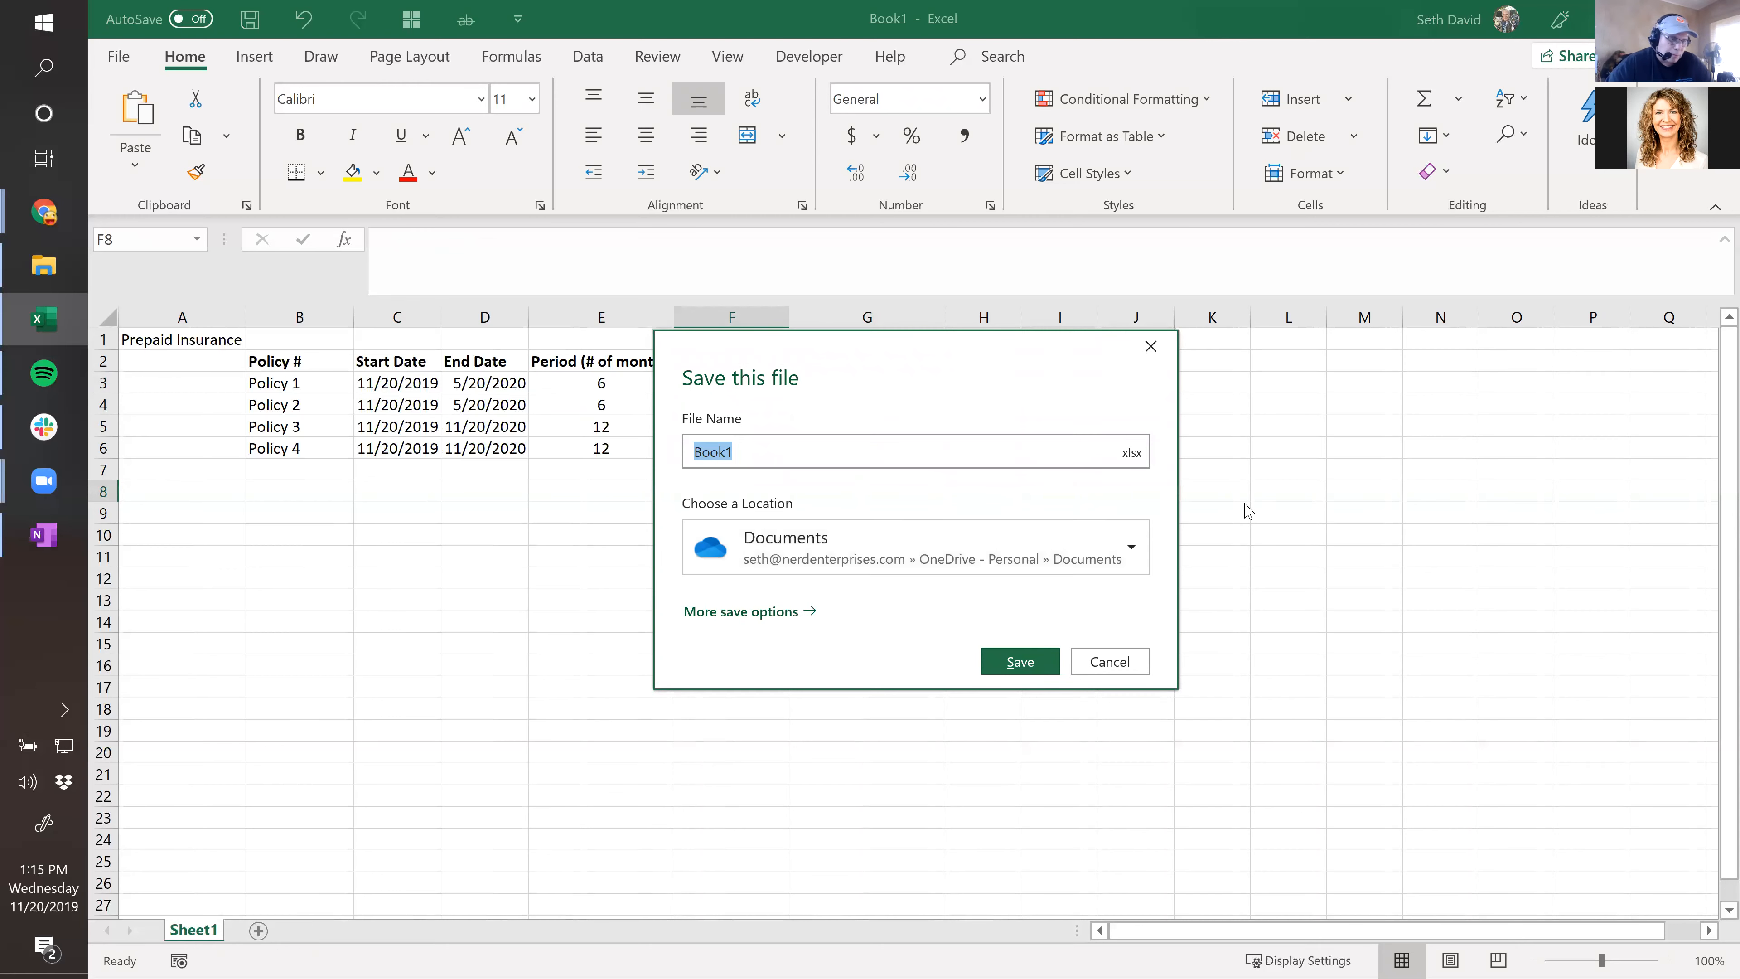
Cancel the Save this file dialog without saving.
{"action": "left_click", "coordinate": [1110, 662]}
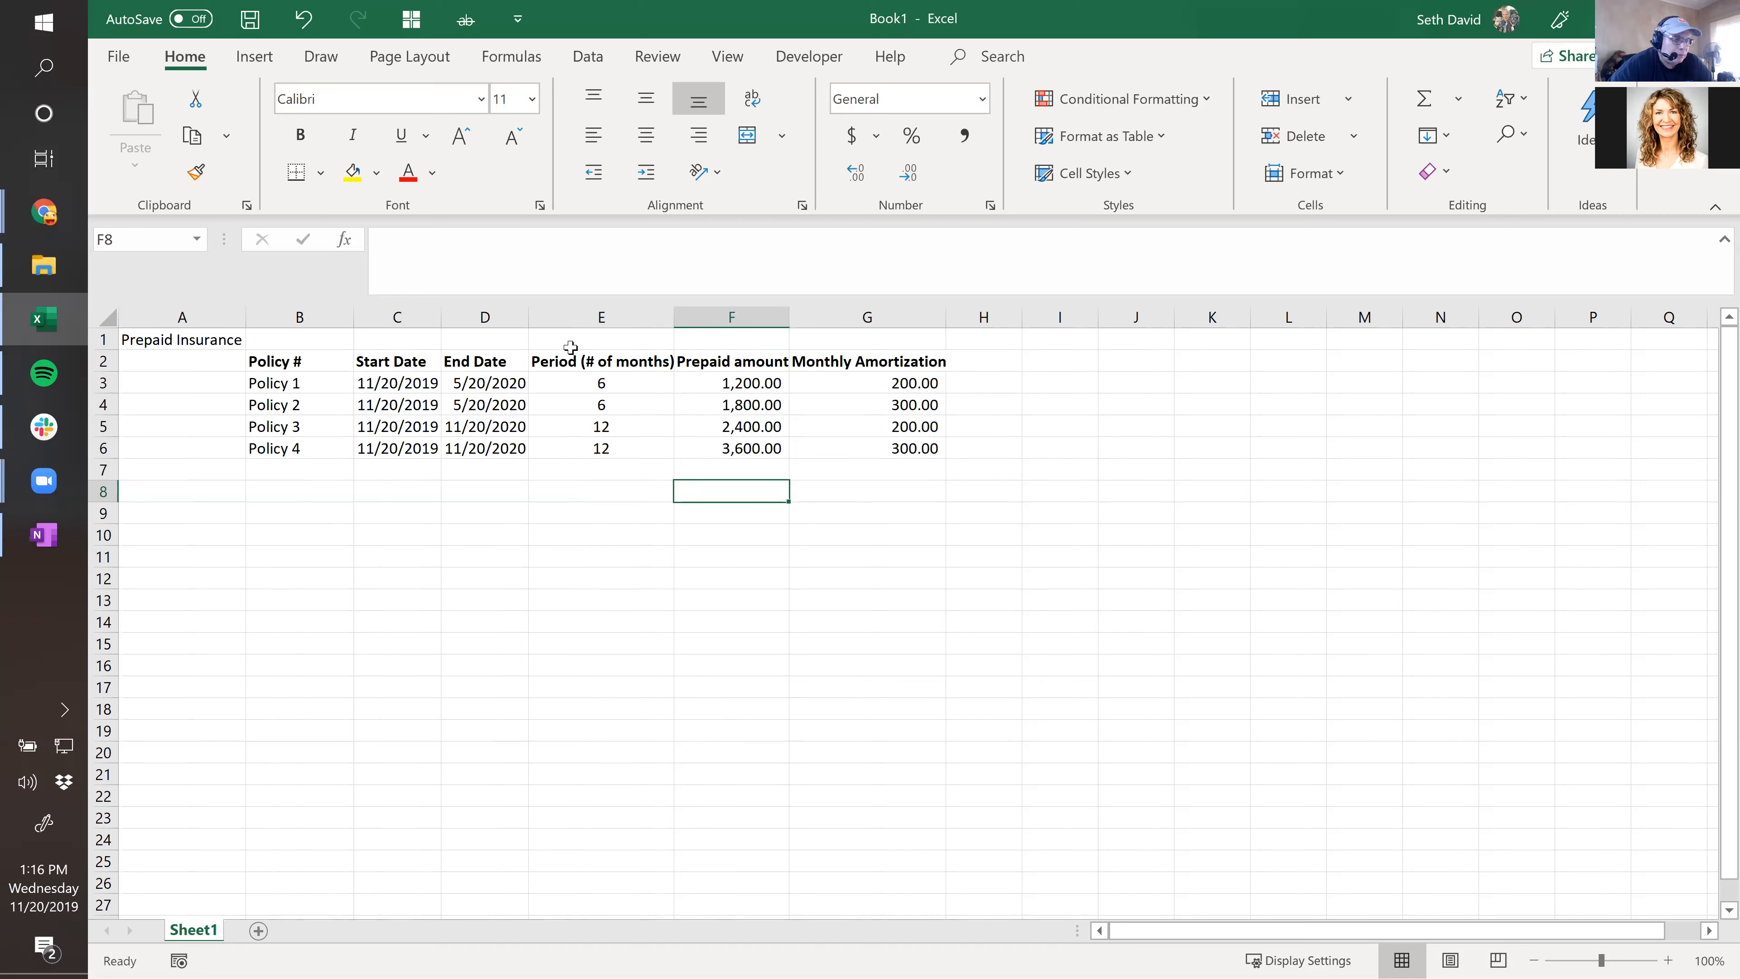
AutoSum F8 to 9,000.00, copy it to G8 for 1,000.00, then choose Save.
{"action": "key", "text": "alt+equal"}
{"action": "key", "text": "alt+equal"}
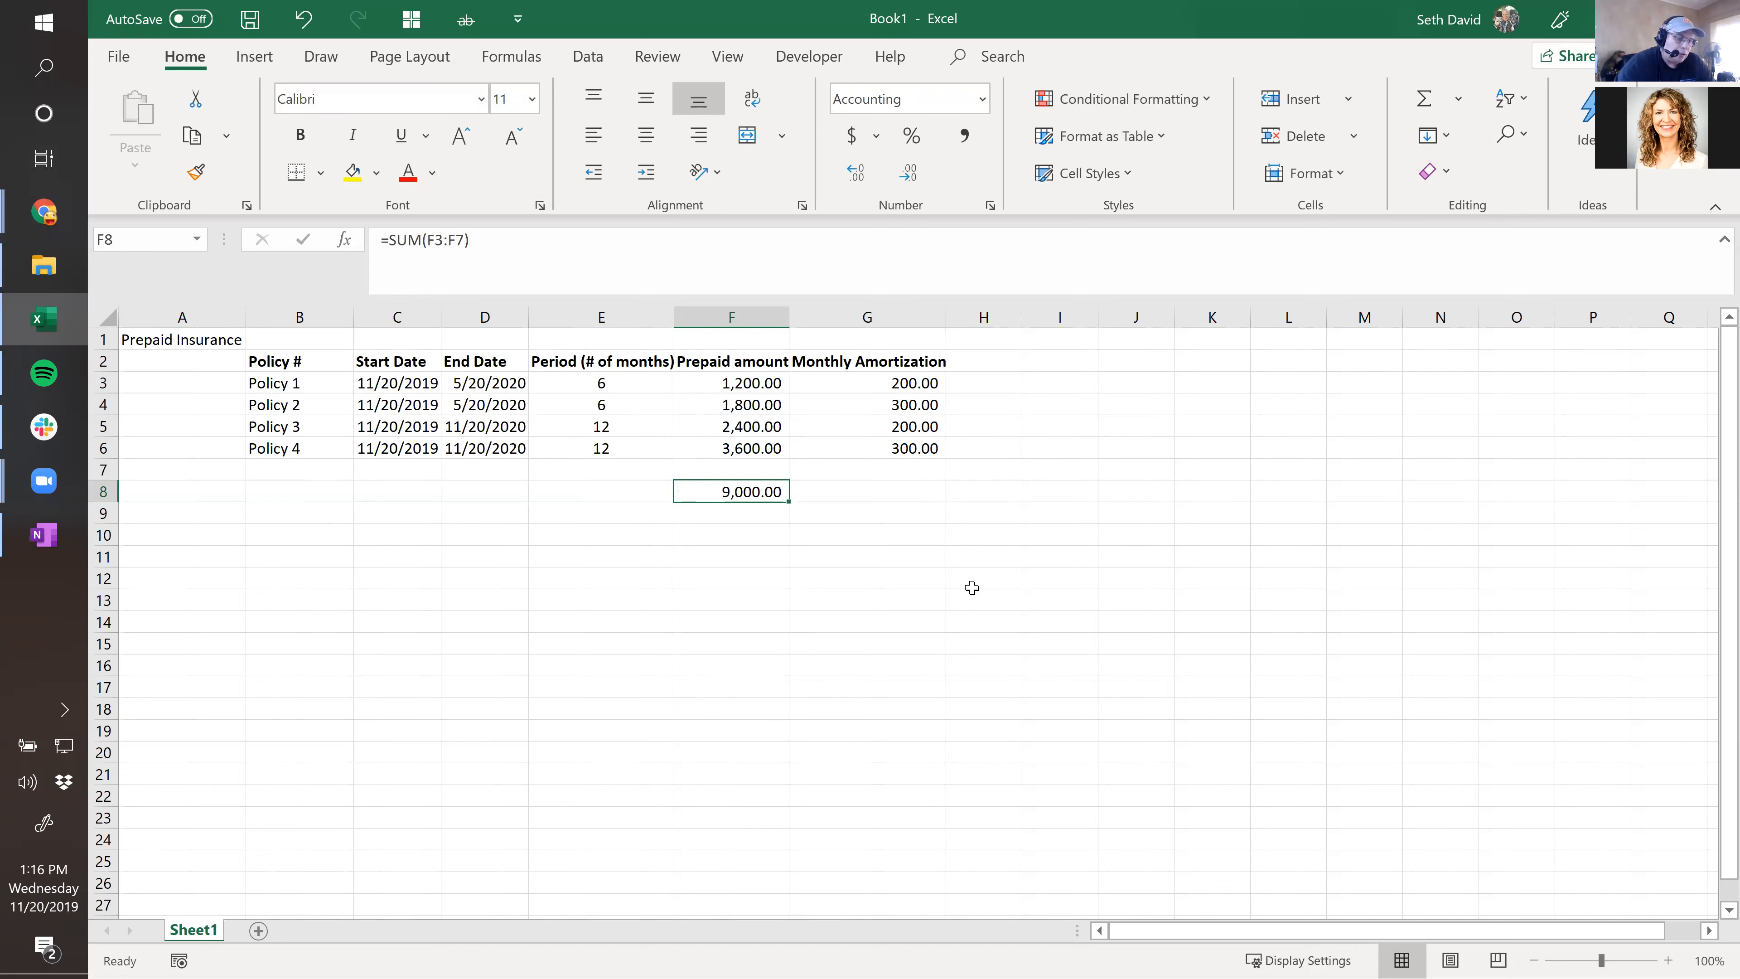
{"action": "key", "text": "ctrl+c"}
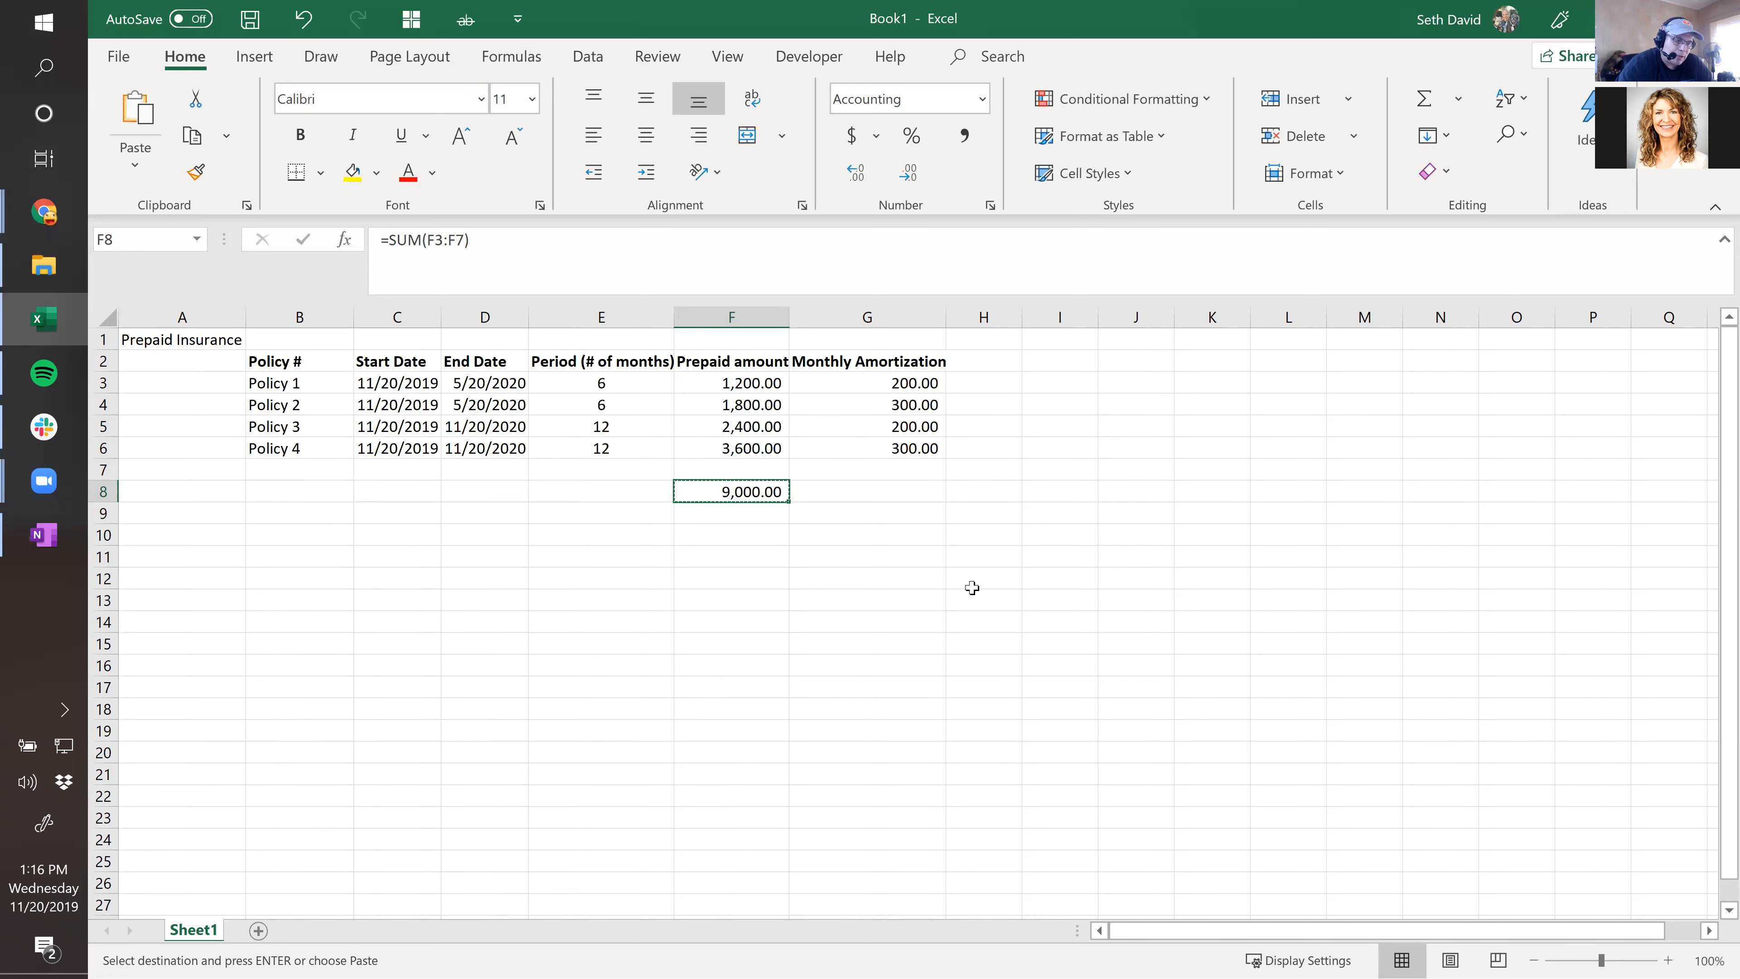
{"action": "key", "text": "Right"}
{"action": "key", "text": "ctrl+v"}
{"action": "key", "text": "Left"}
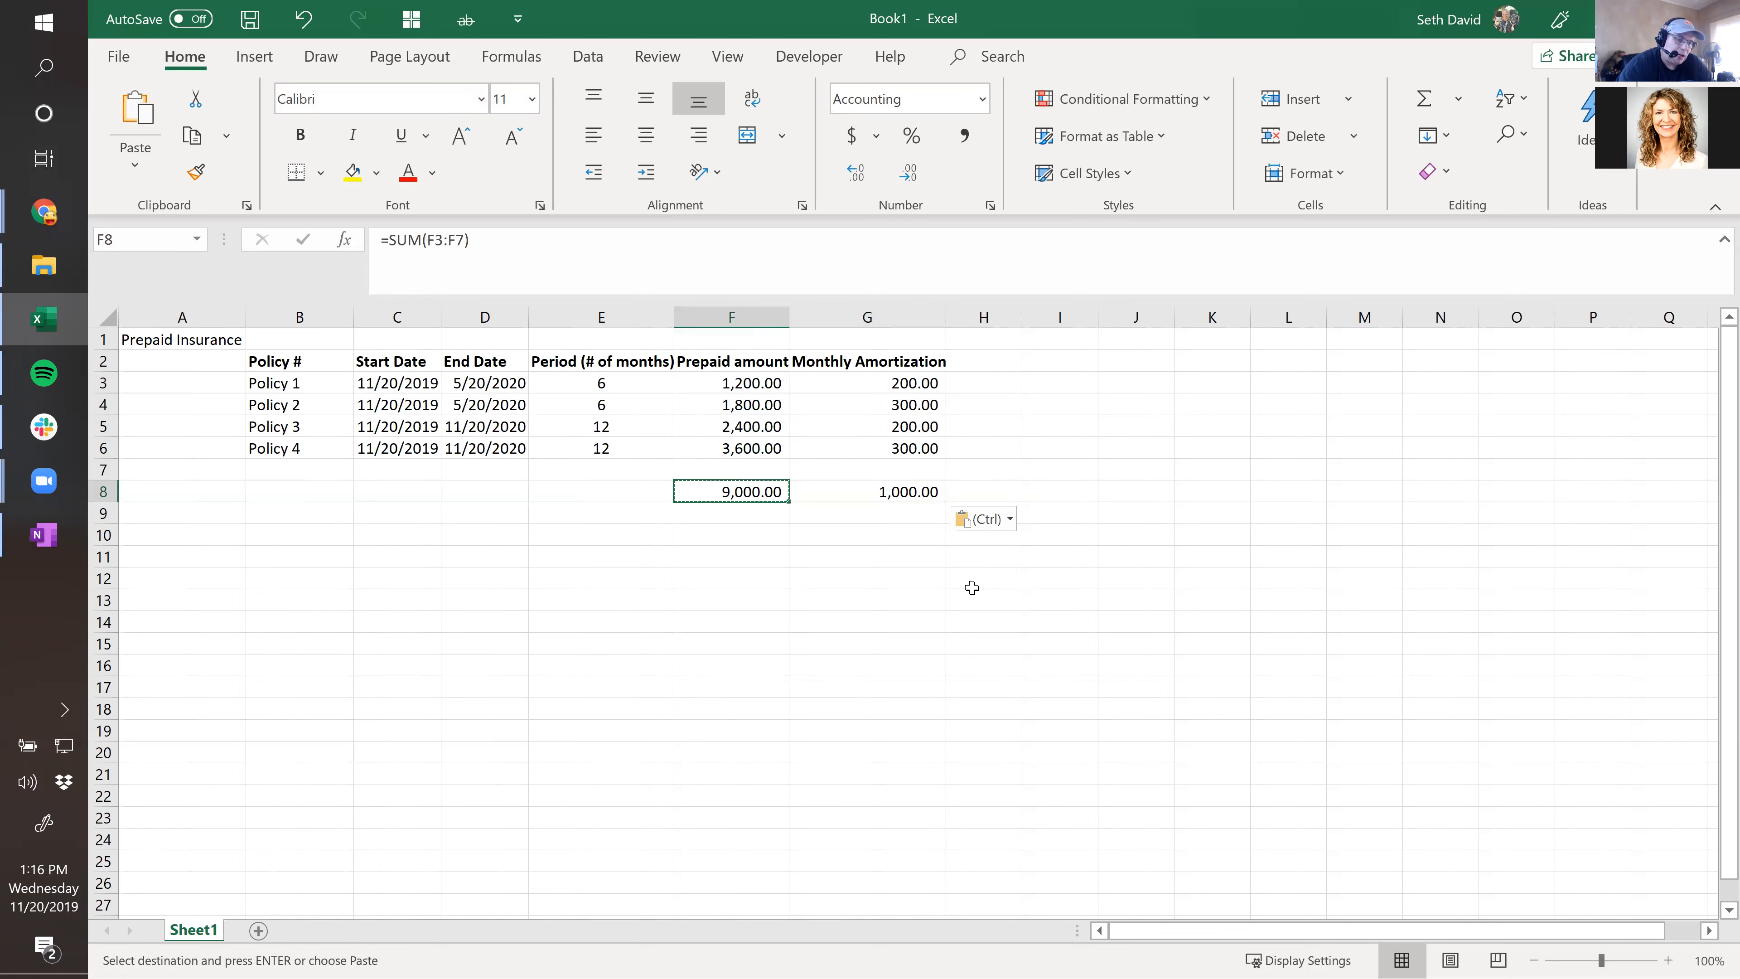
{"action": "key", "text": "Right"}
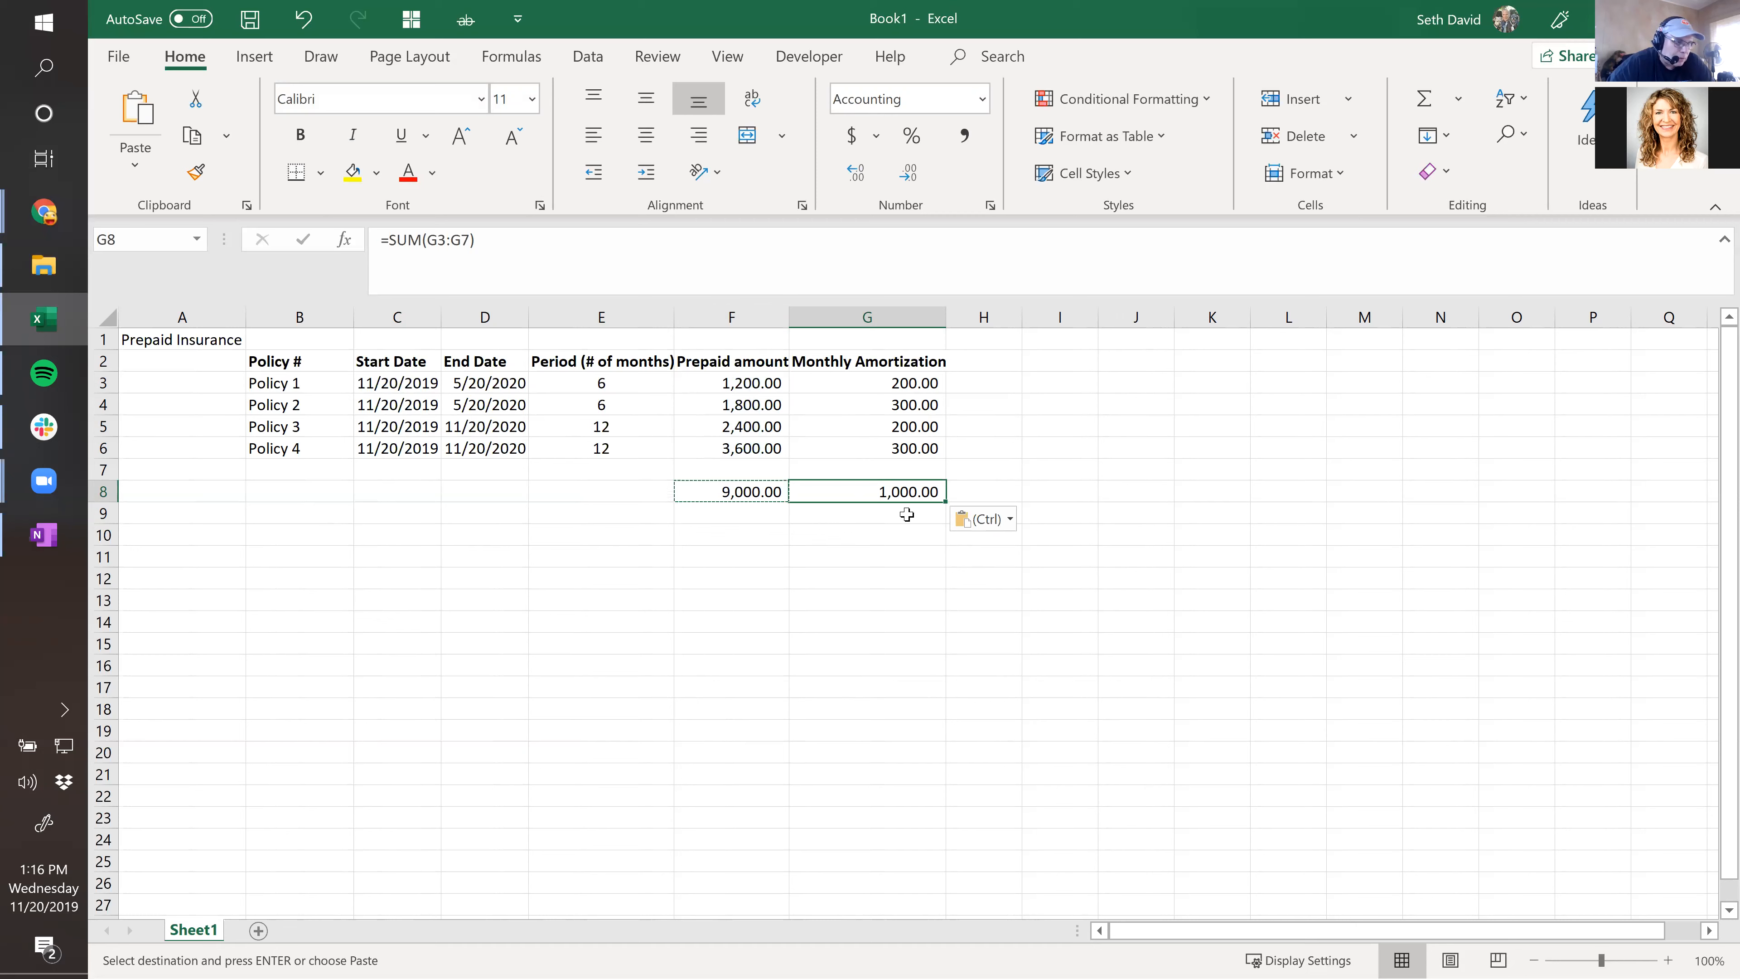
{"action": "left_click", "coordinate": [250, 19]}
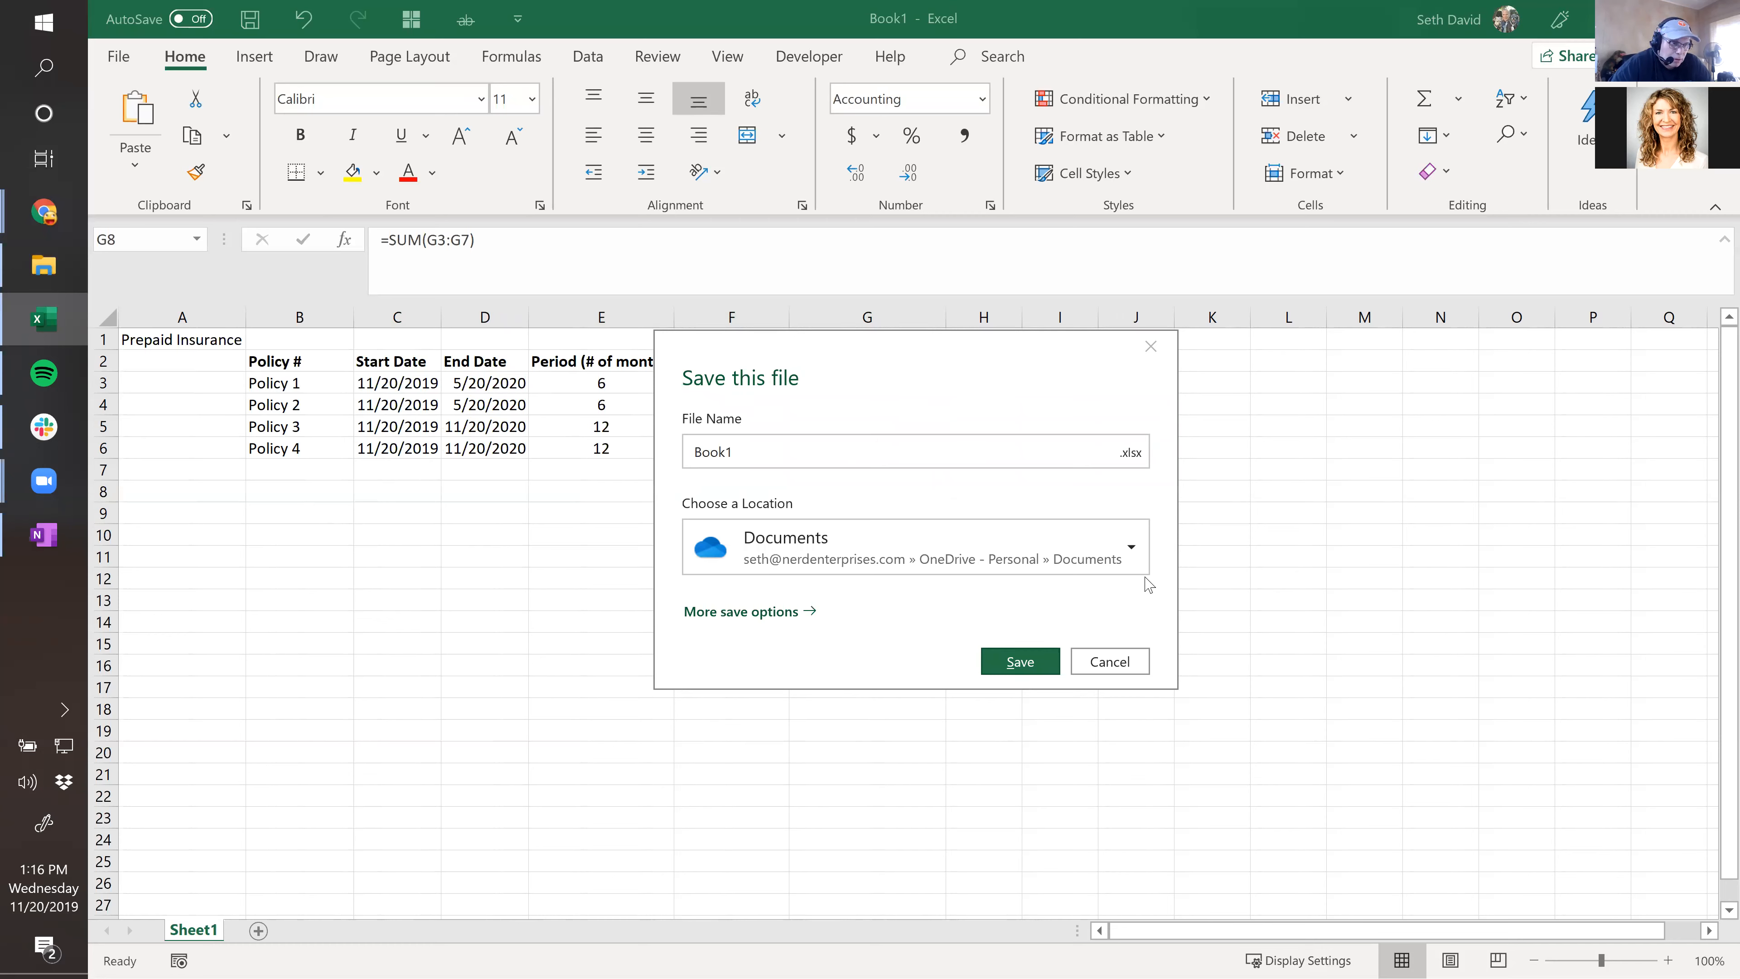
Decline replacing Book1 and browse to the Google Drive File Stream (G:) drive.
{"action": "left_click", "coordinate": [1020, 661]}
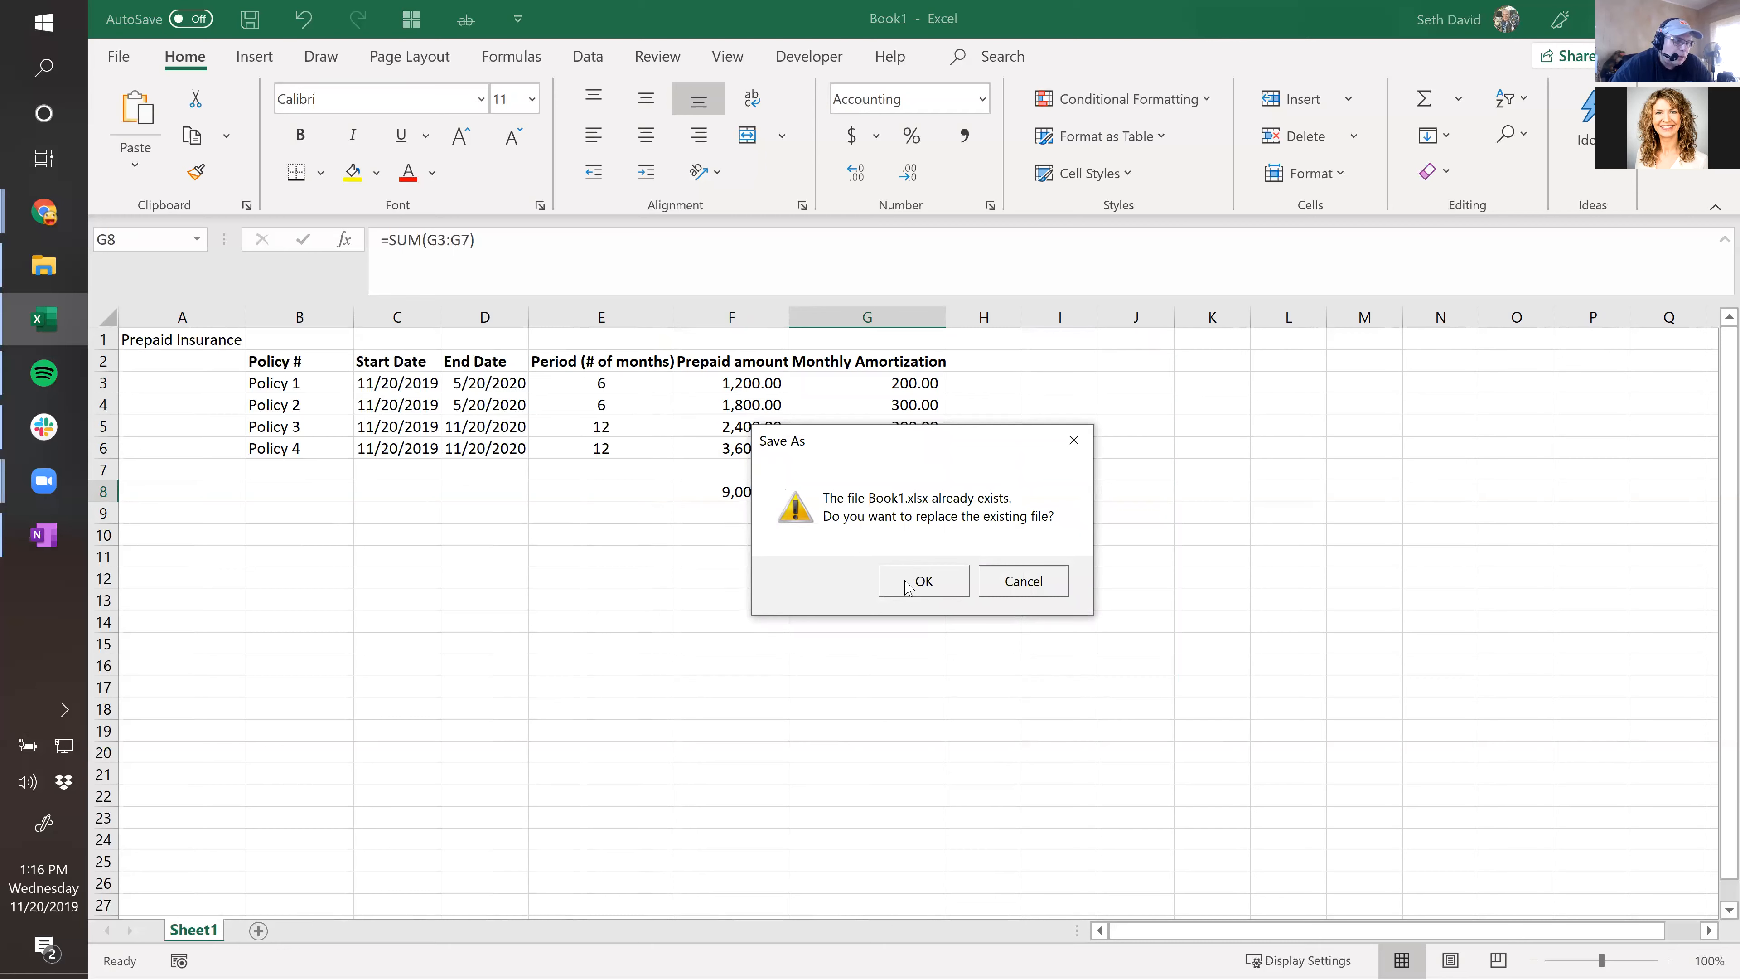
{"action": "left_click", "coordinate": [986, 582]}
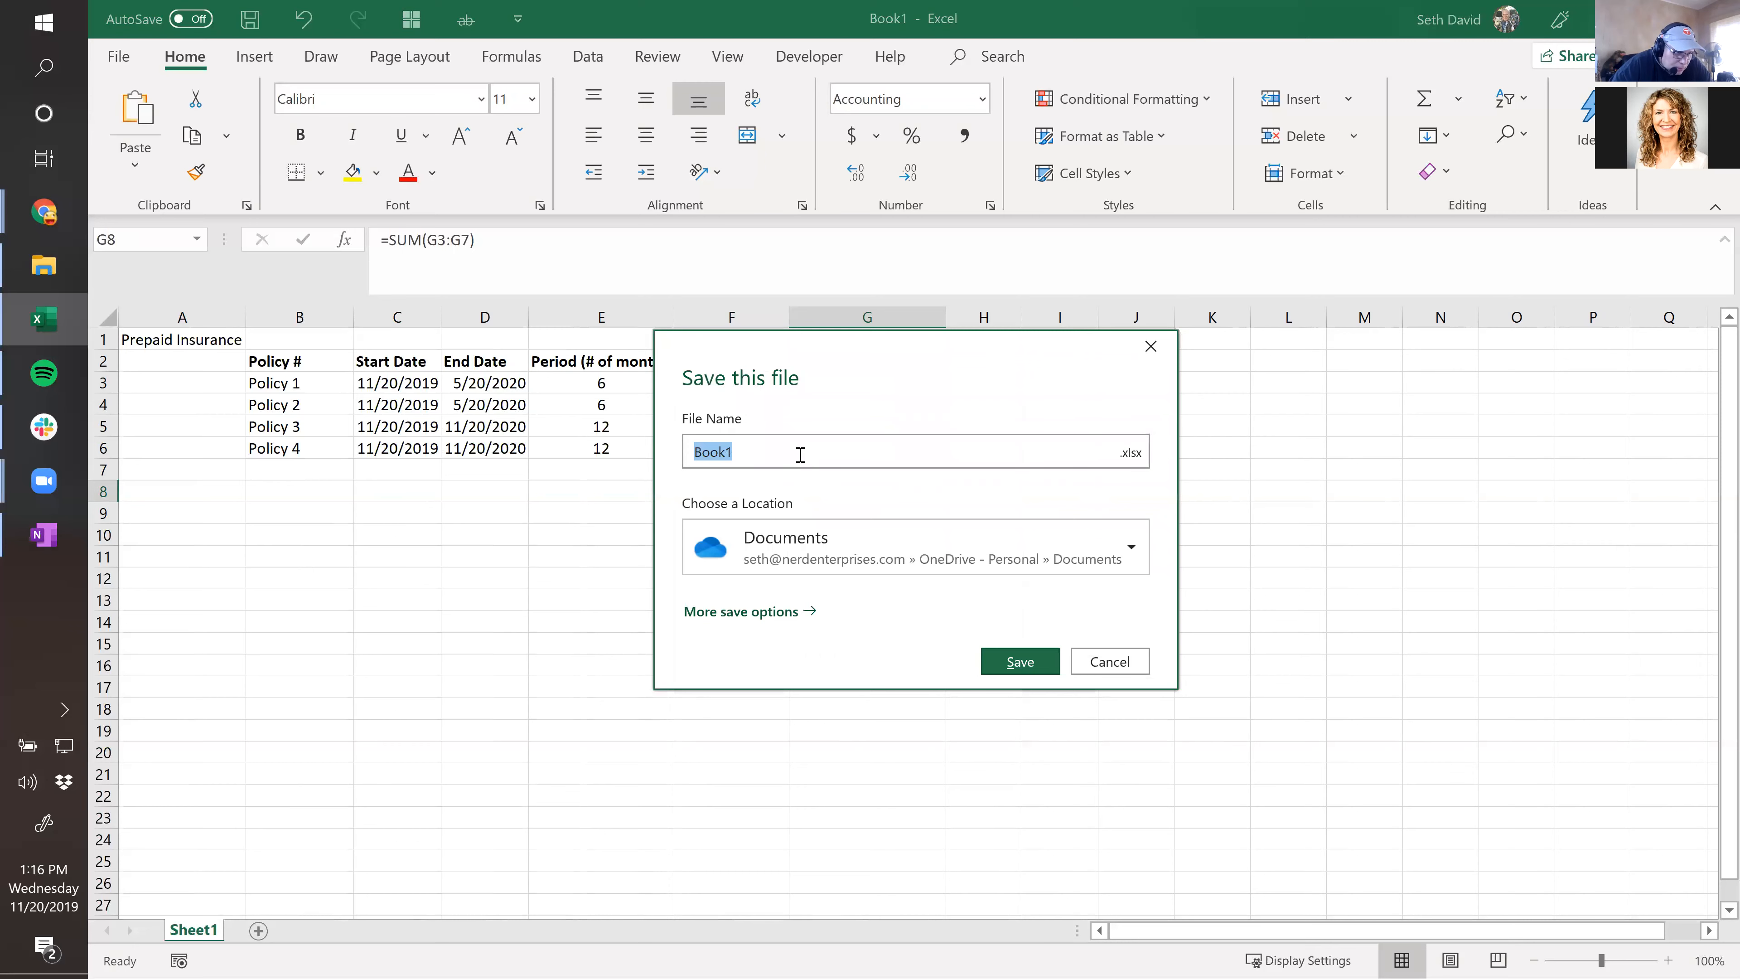
{"action": "left_click", "coordinate": [726, 612]}
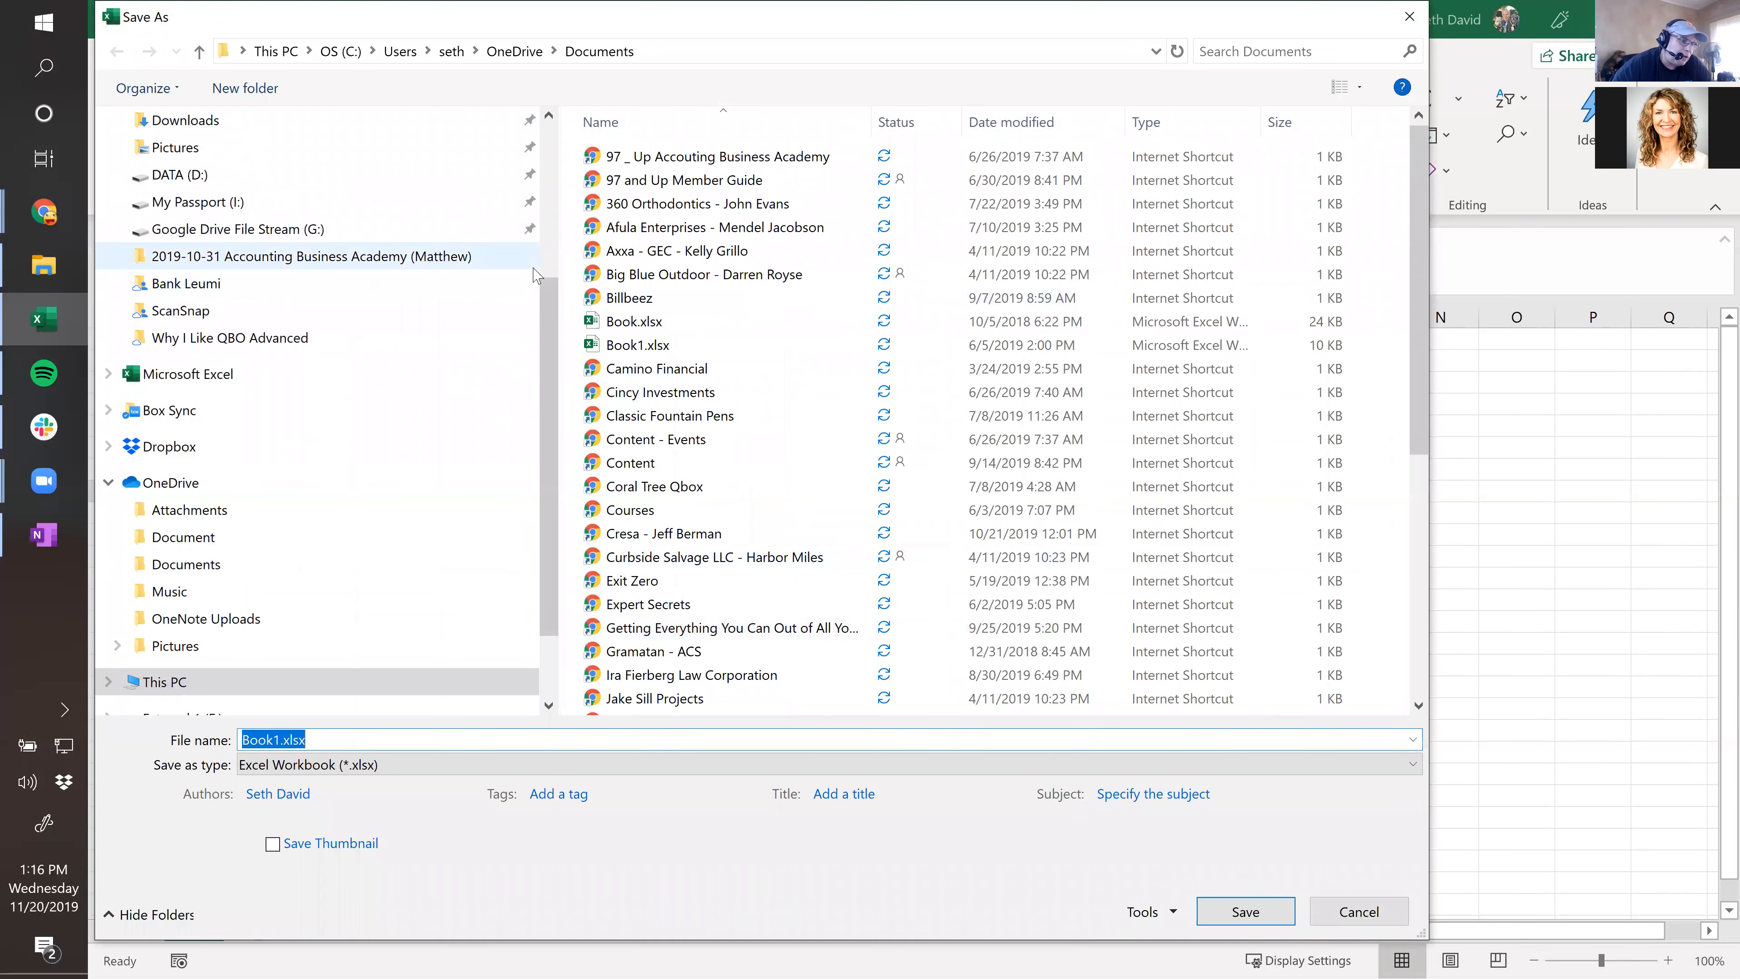
{"action": "scroll", "coordinate": [527, 146], "scroll_direction": "up", "scroll_amount": 3}
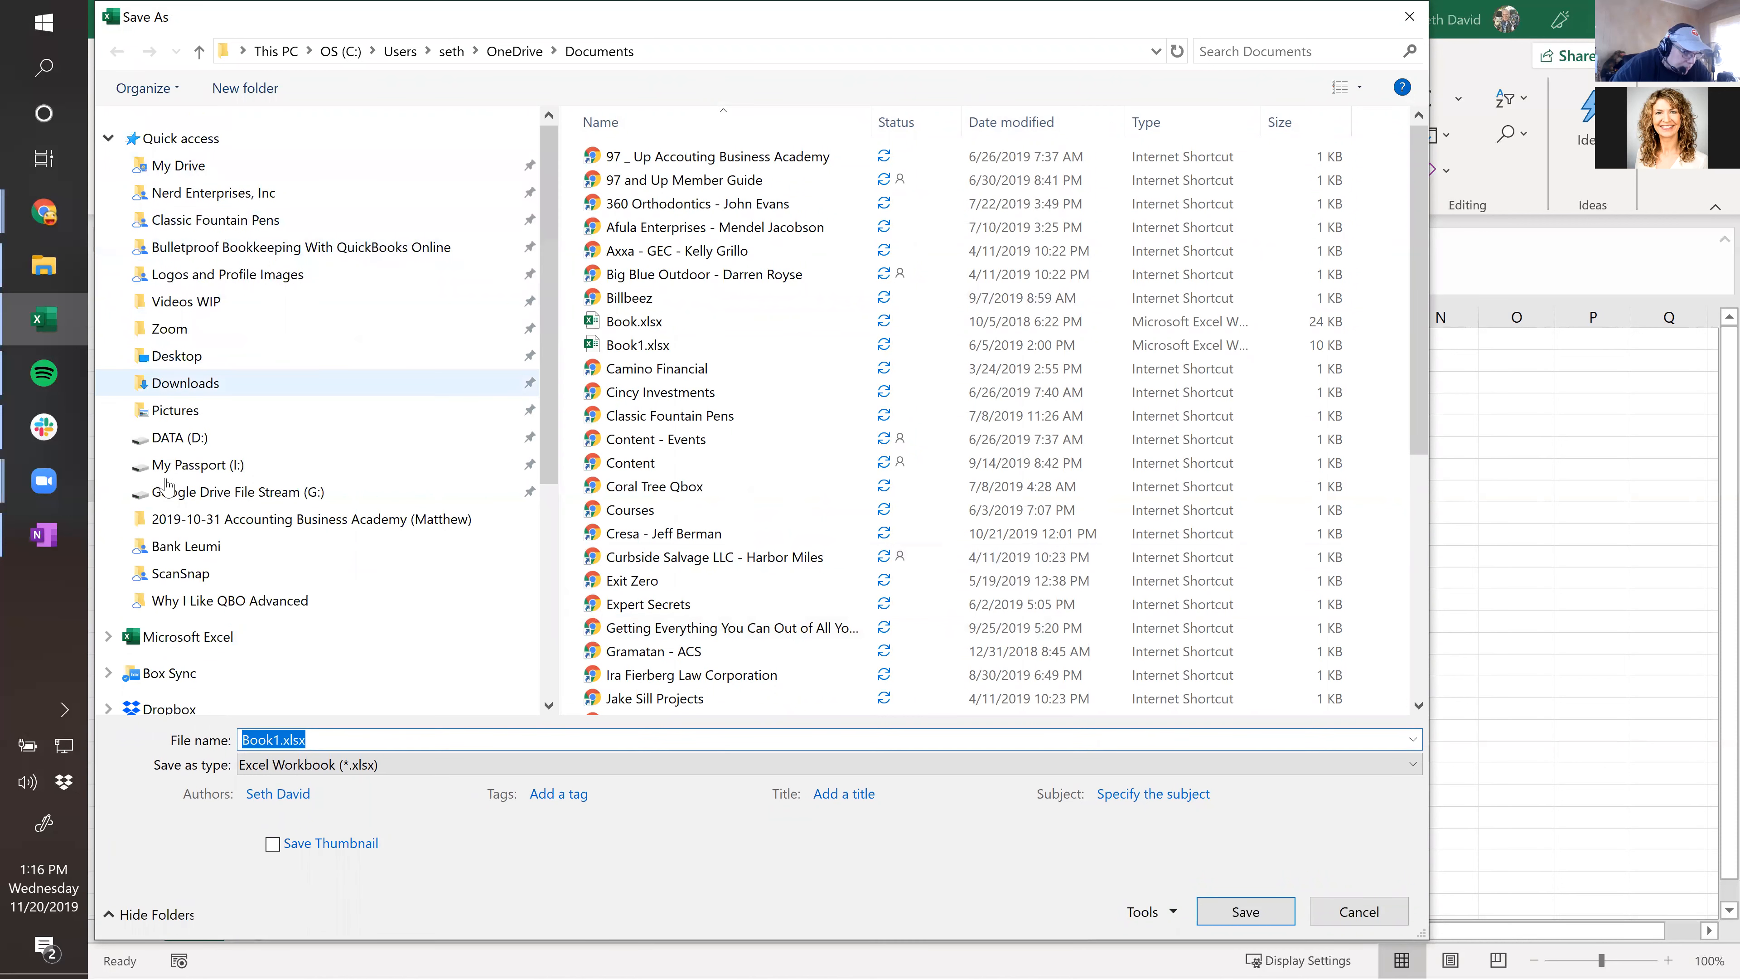
{"action": "left_click", "coordinate": [166, 492]}
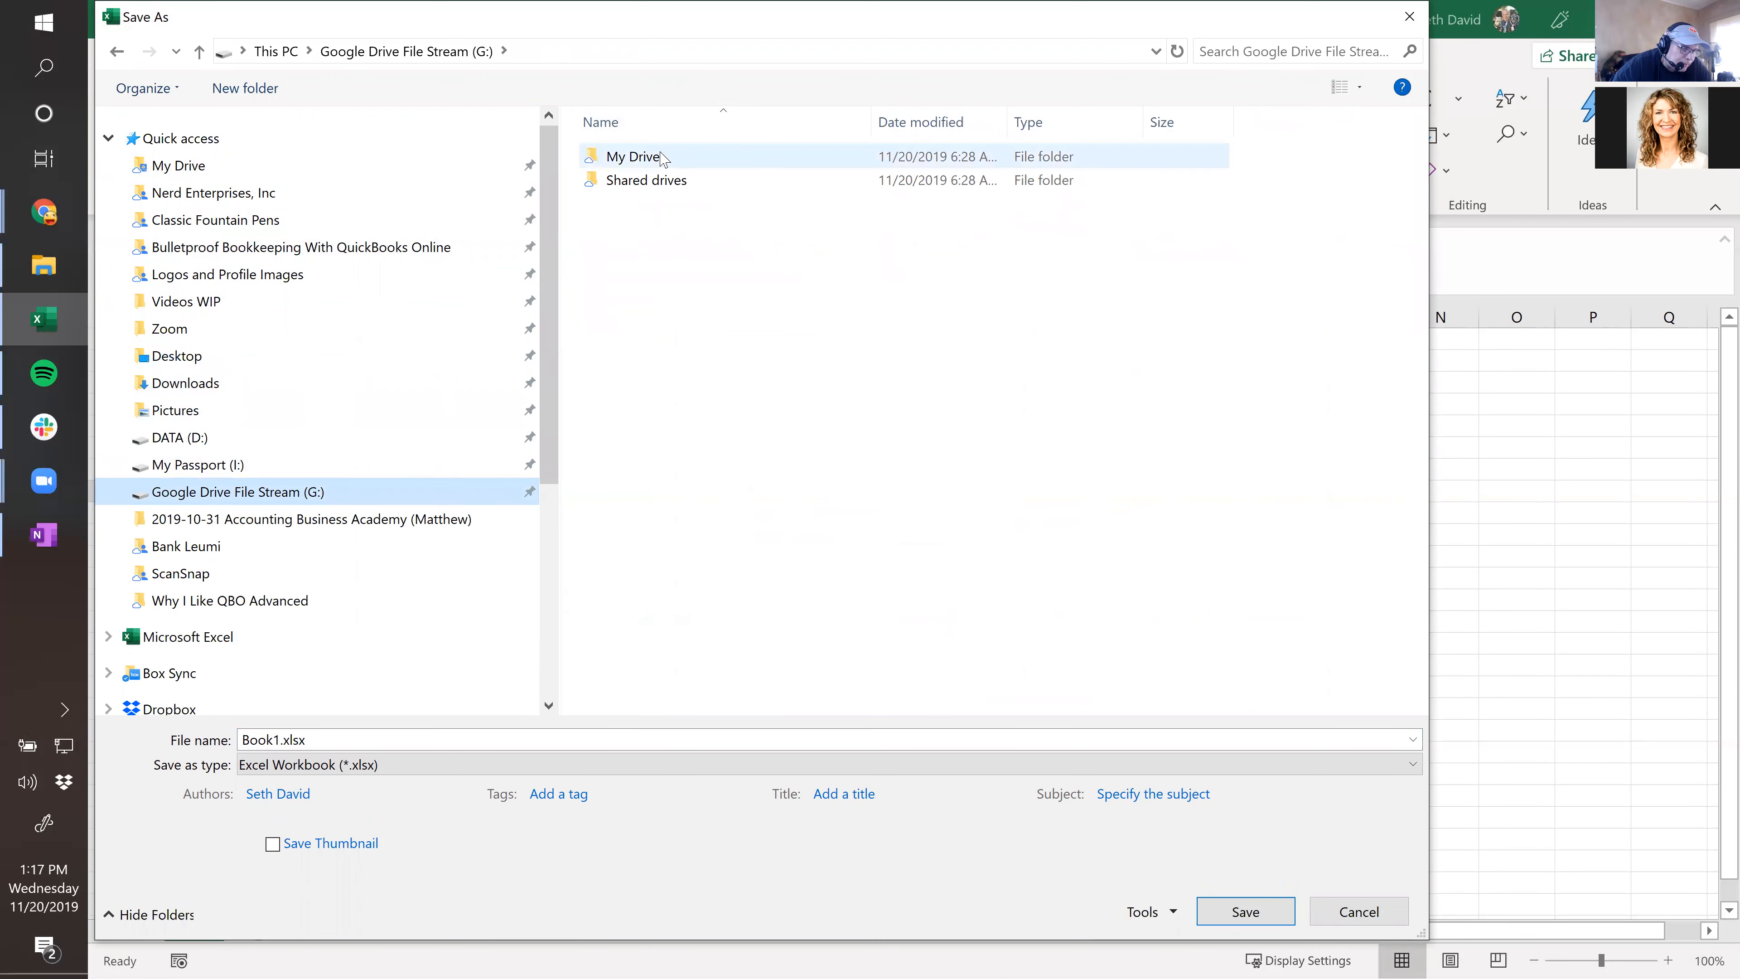
Name the file Prepaid-Amort and save it inside the My Drive folder.
{"action": "double_click", "coordinate": [286, 738]}
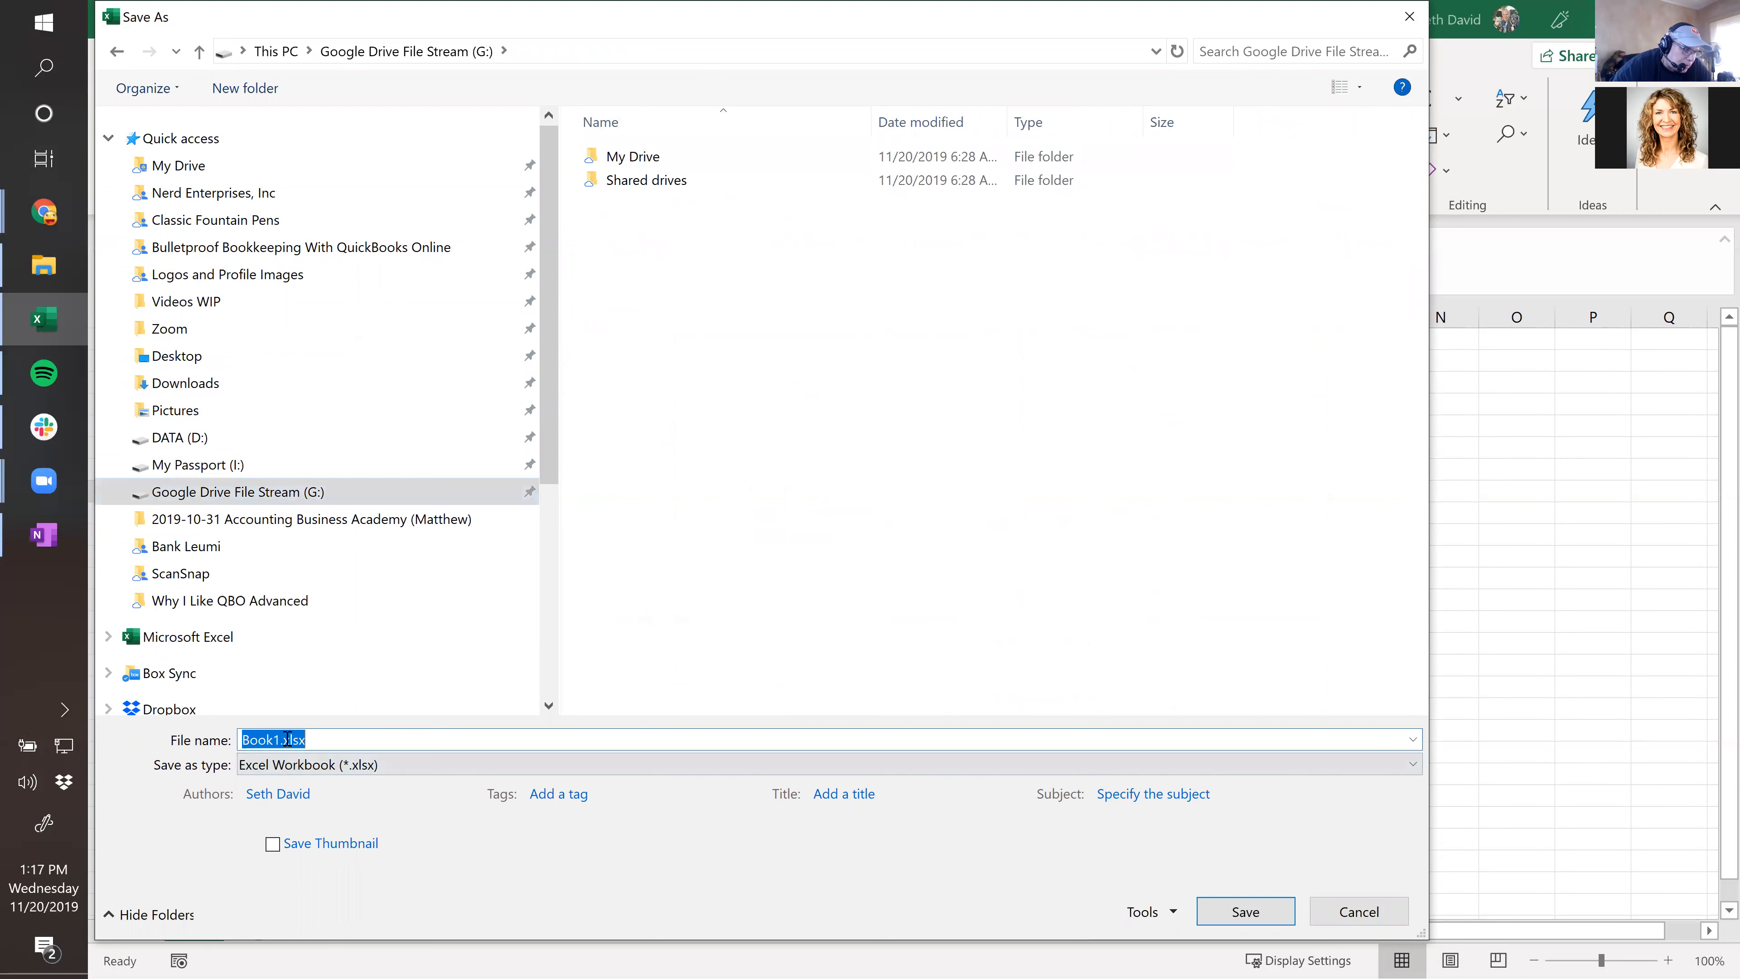
{"action": "type", "text": "Pre"}
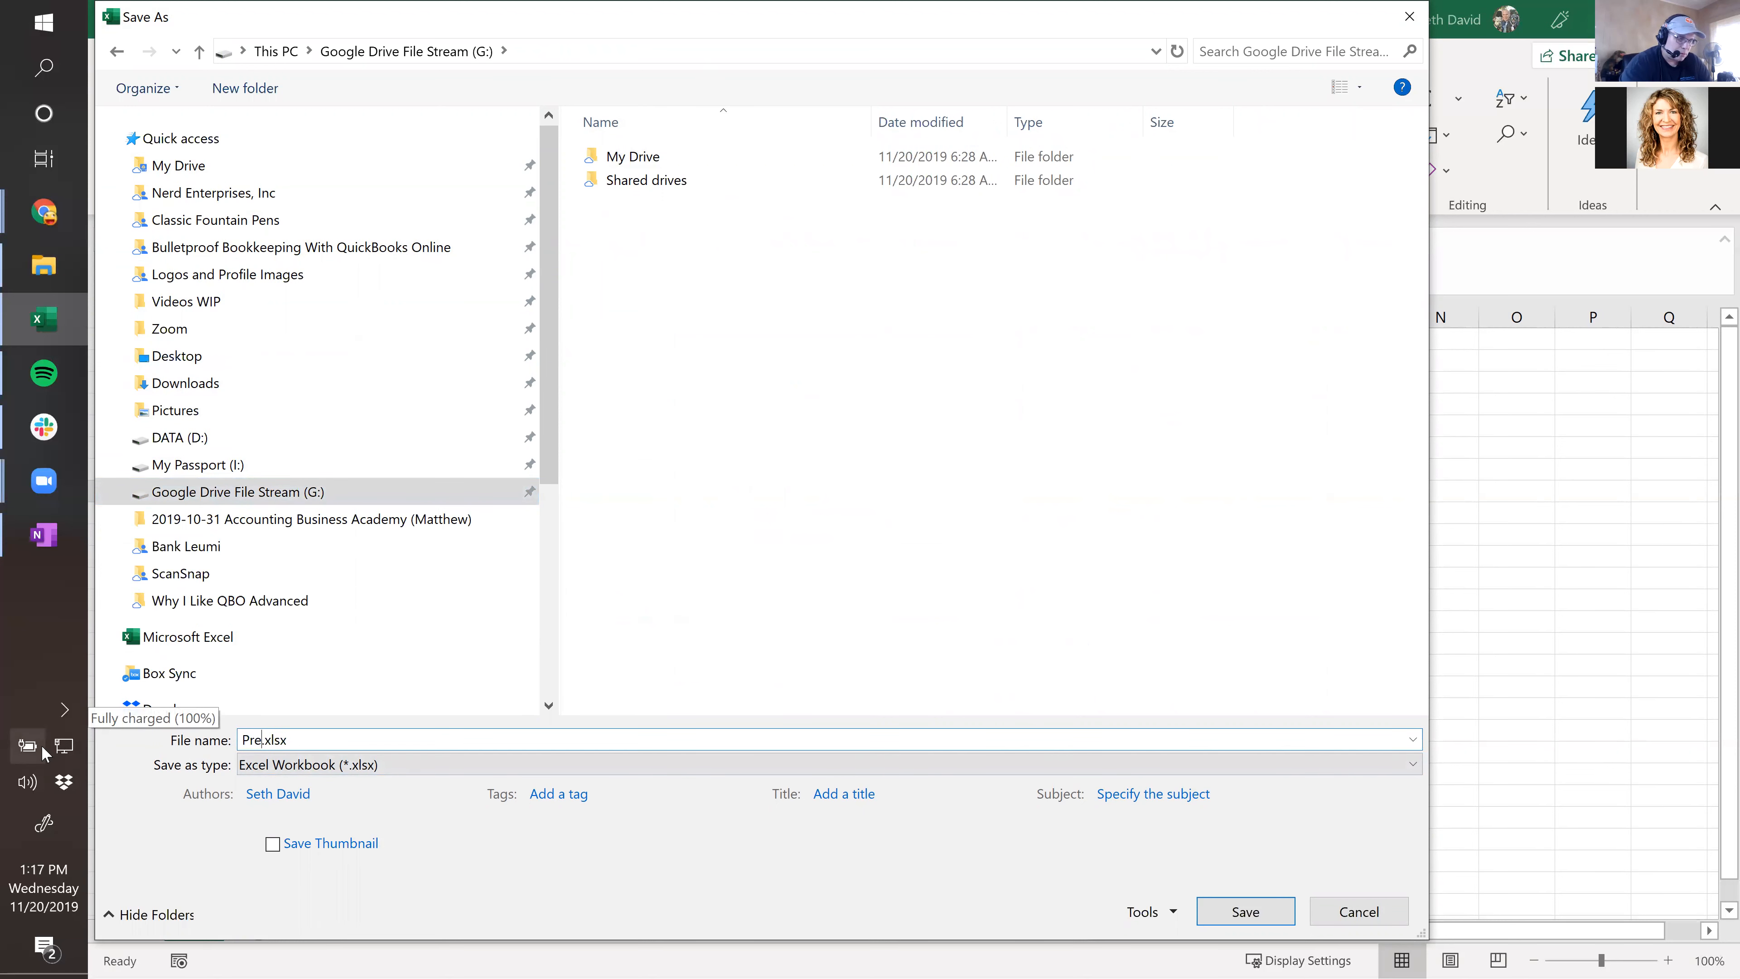
{"action": "type", "text": "paid Amort"}
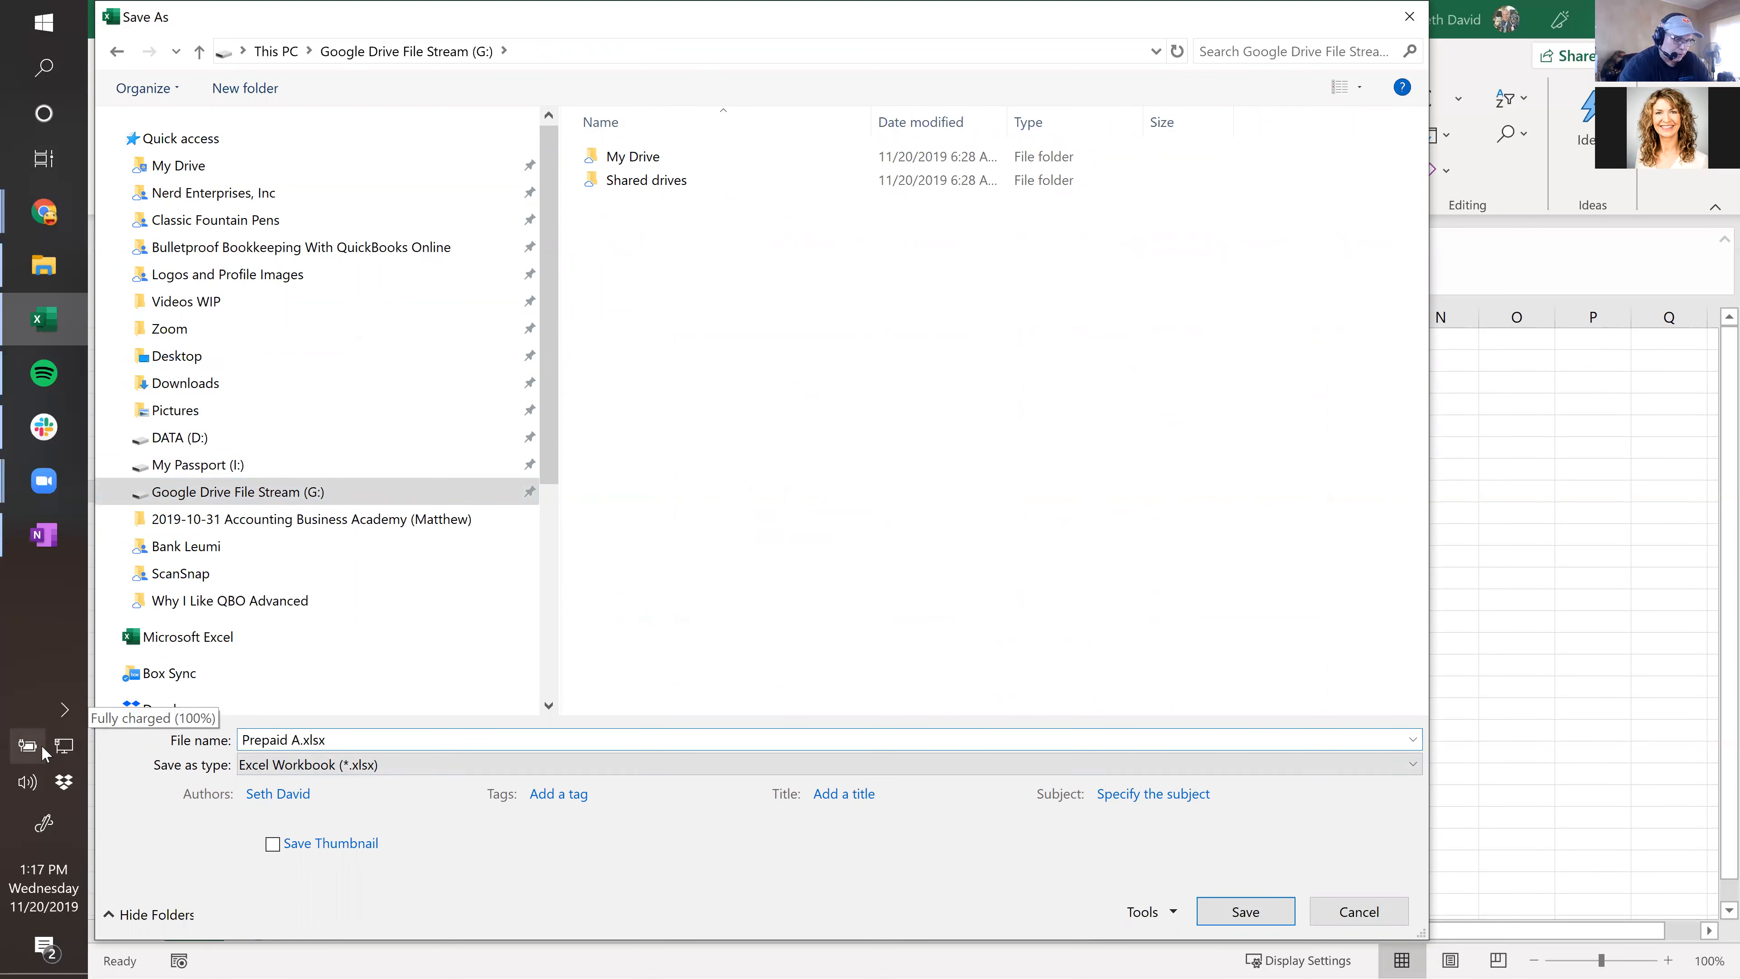
{"action": "key", "text": "ctrl+Left"}
{"action": "key", "text": "BackSpace"}
{"action": "type", "text": "-"}
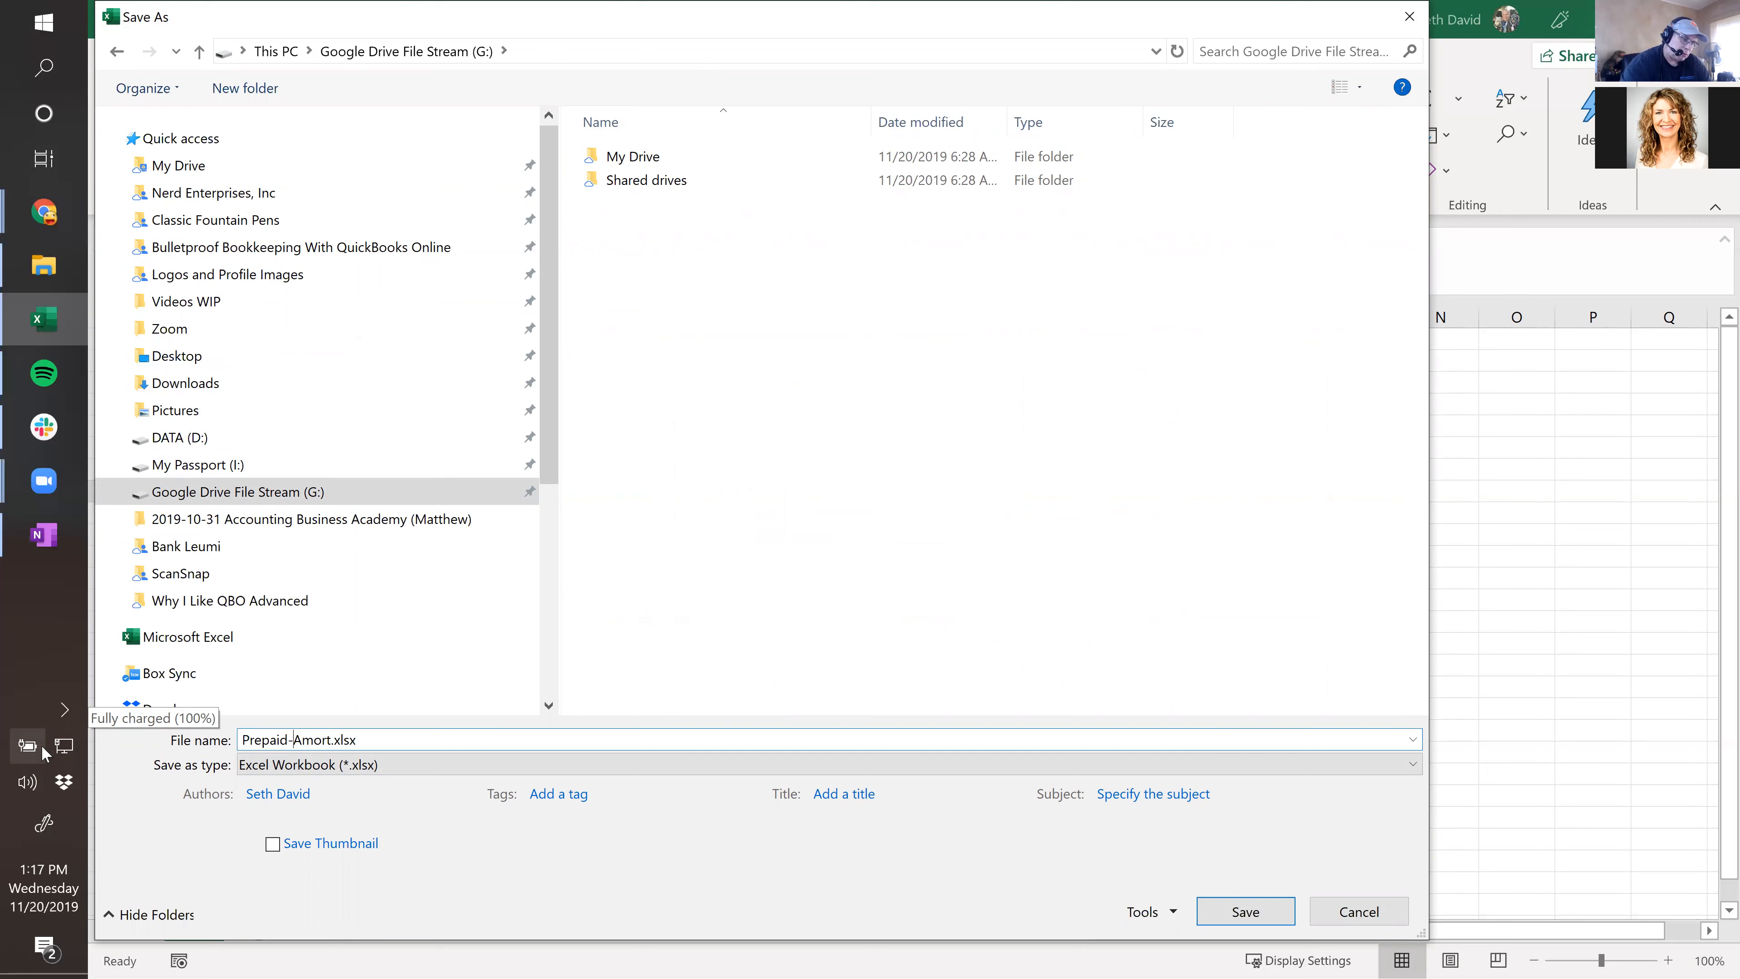
{"action": "key", "text": "Return"}
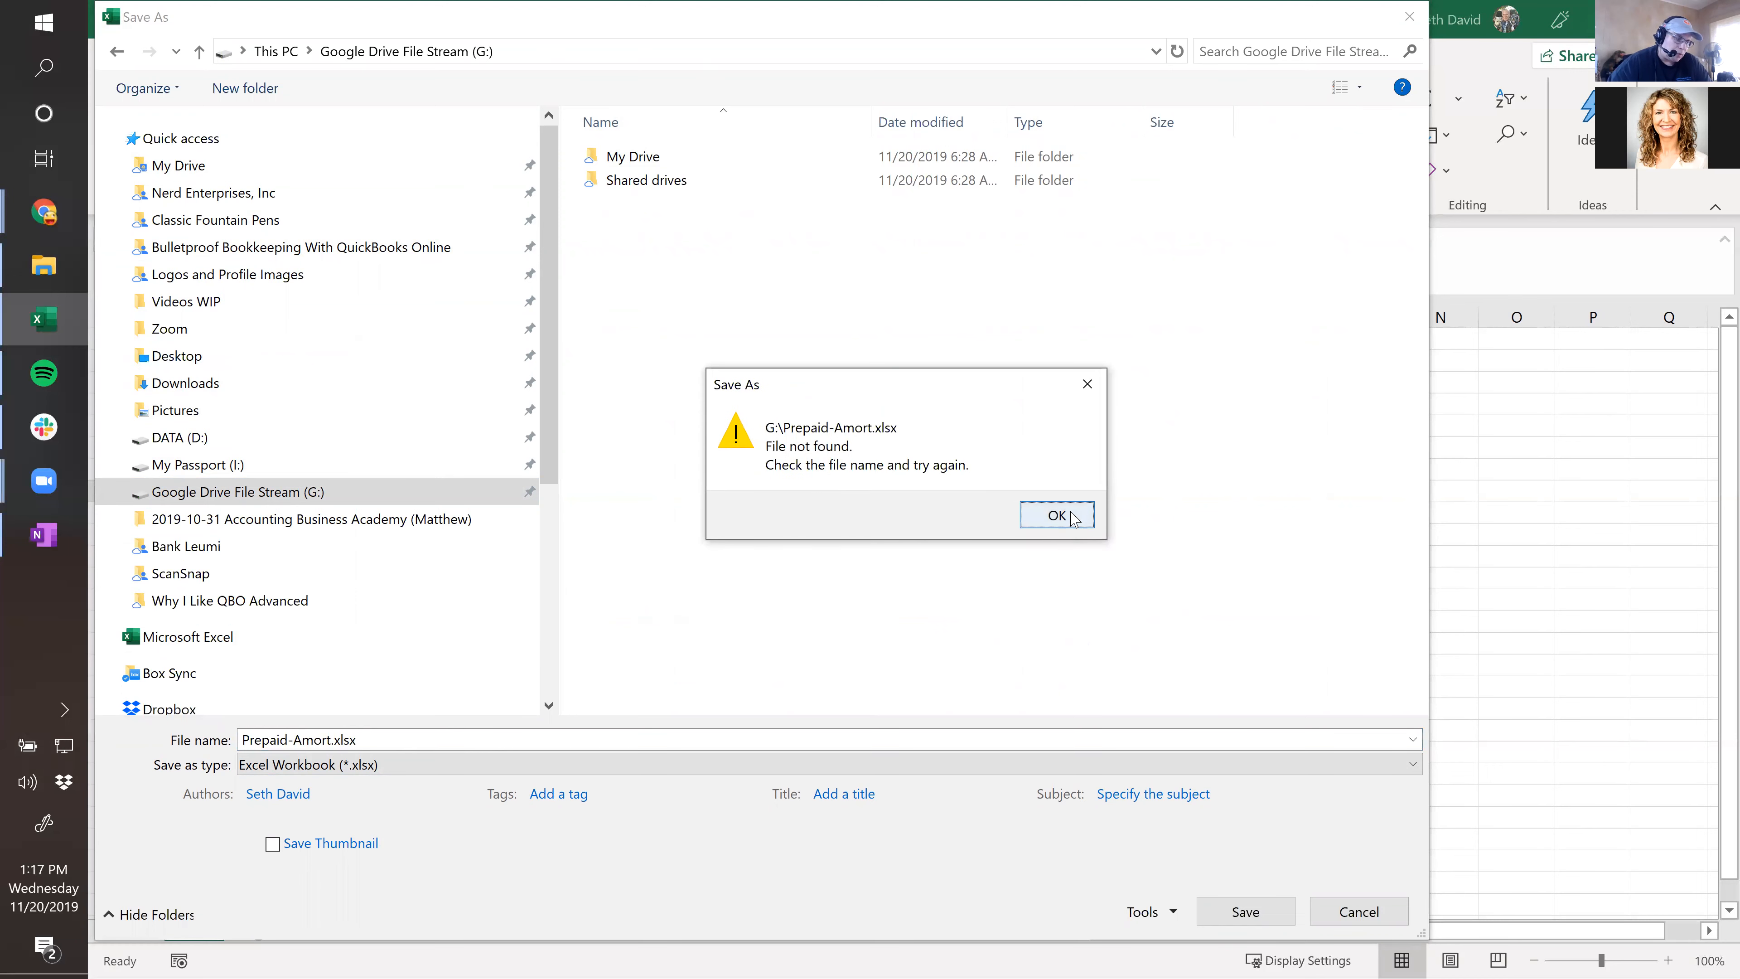
{"action": "left_click", "coordinate": [1052, 522]}
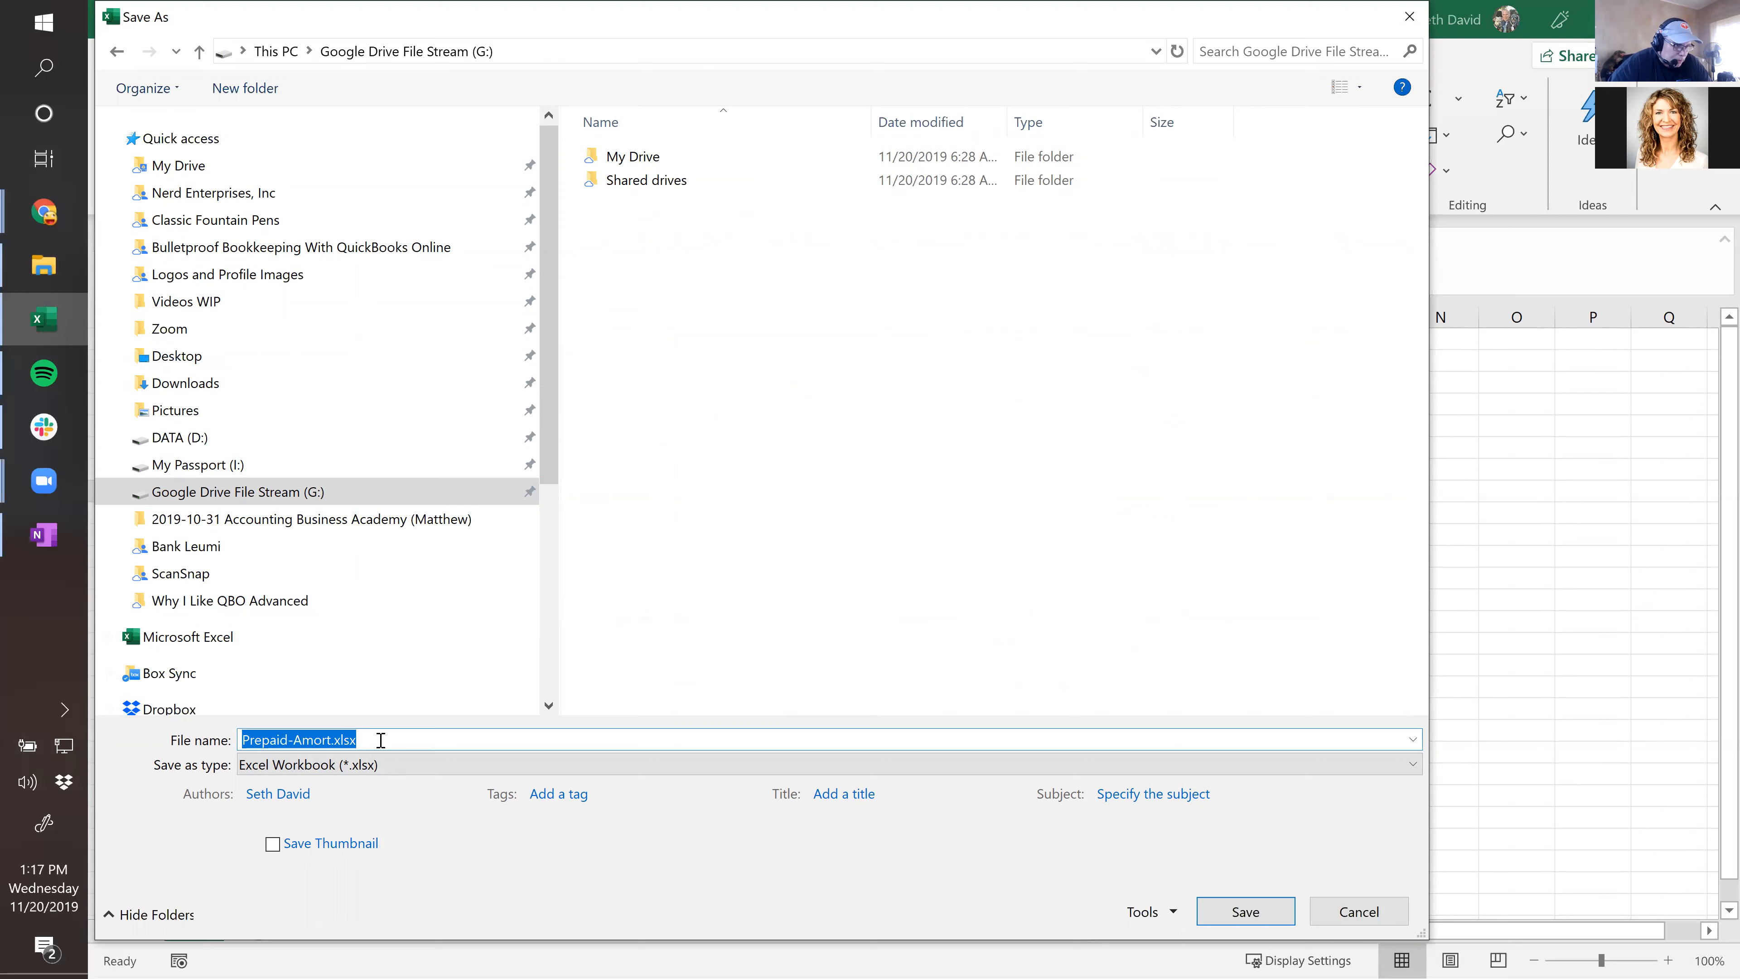
{"action": "left_click", "coordinate": [1225, 916]}
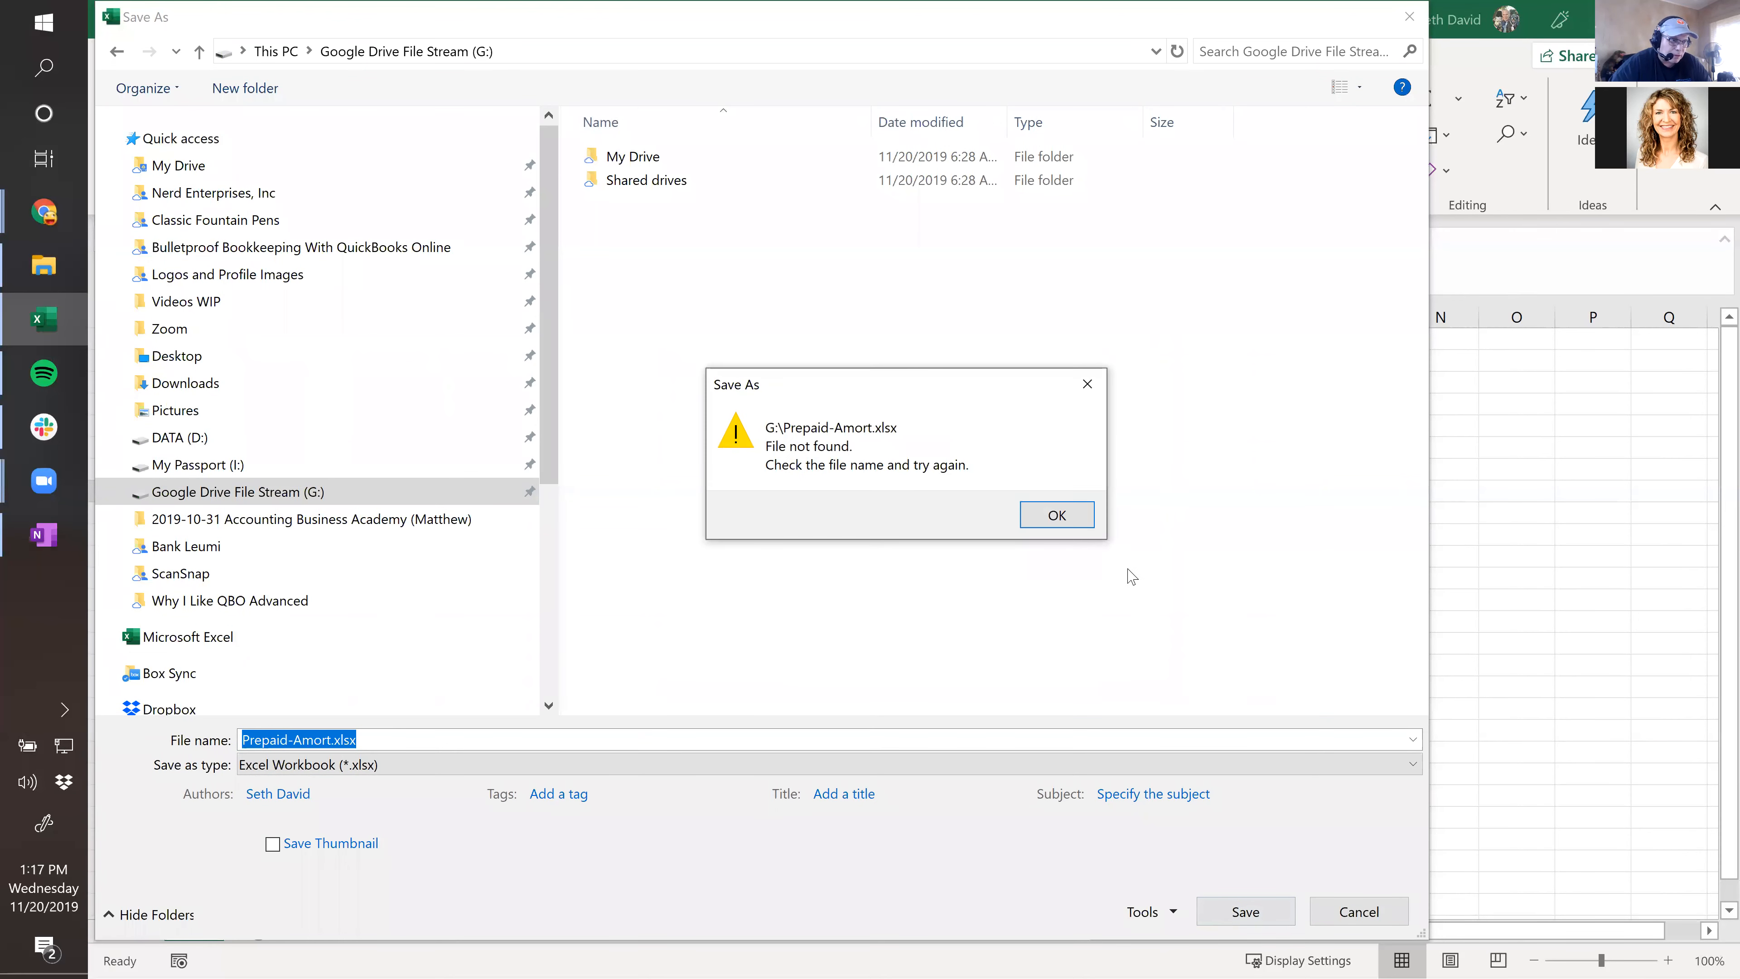
{"action": "left_click", "coordinate": [1054, 516]}
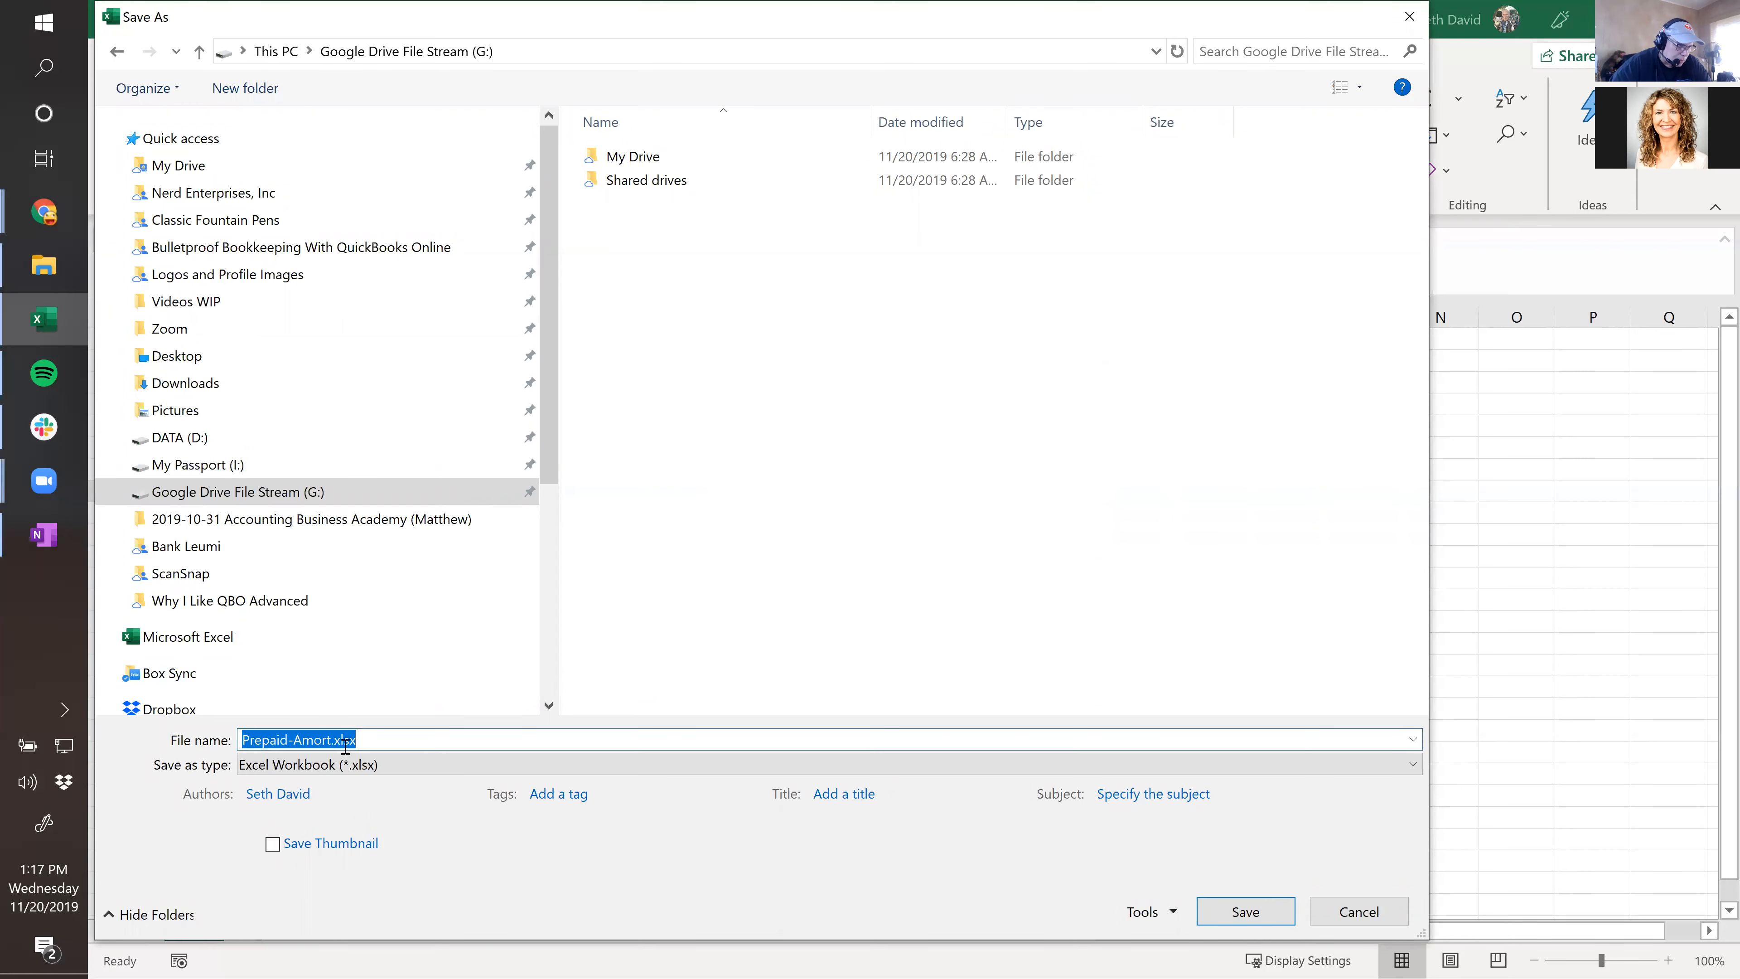
{"action": "left_click", "coordinate": [370, 739]}
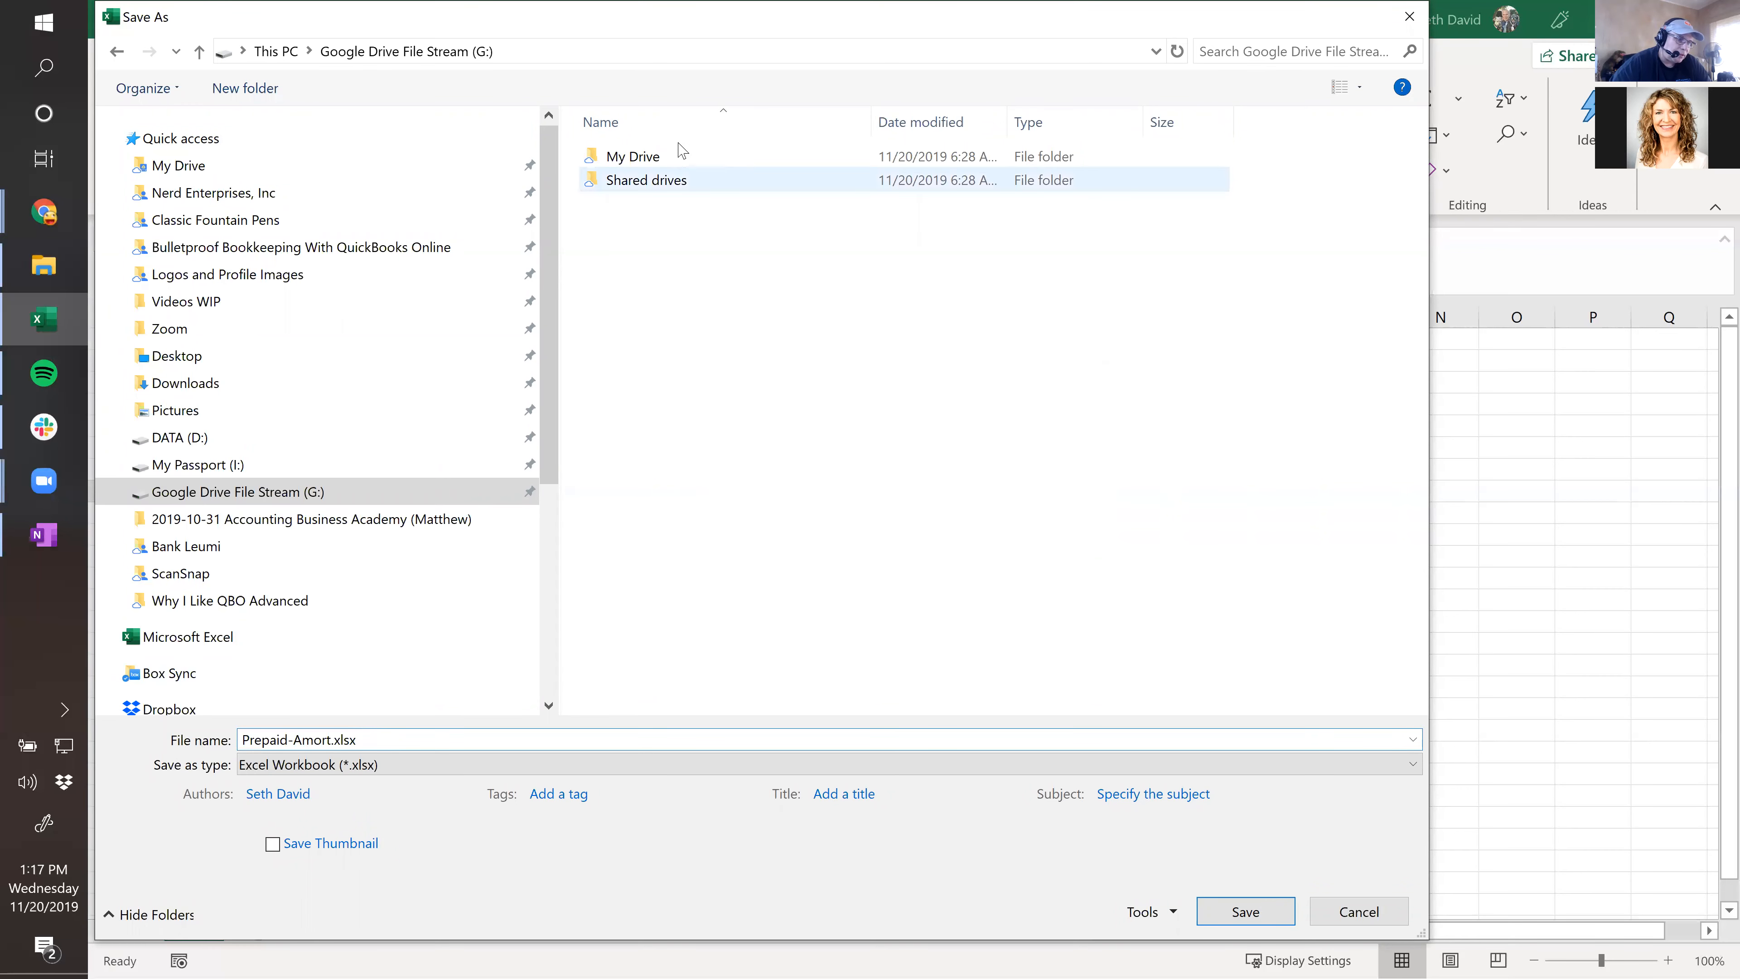
{"action": "double_click", "coordinate": [626, 158]}
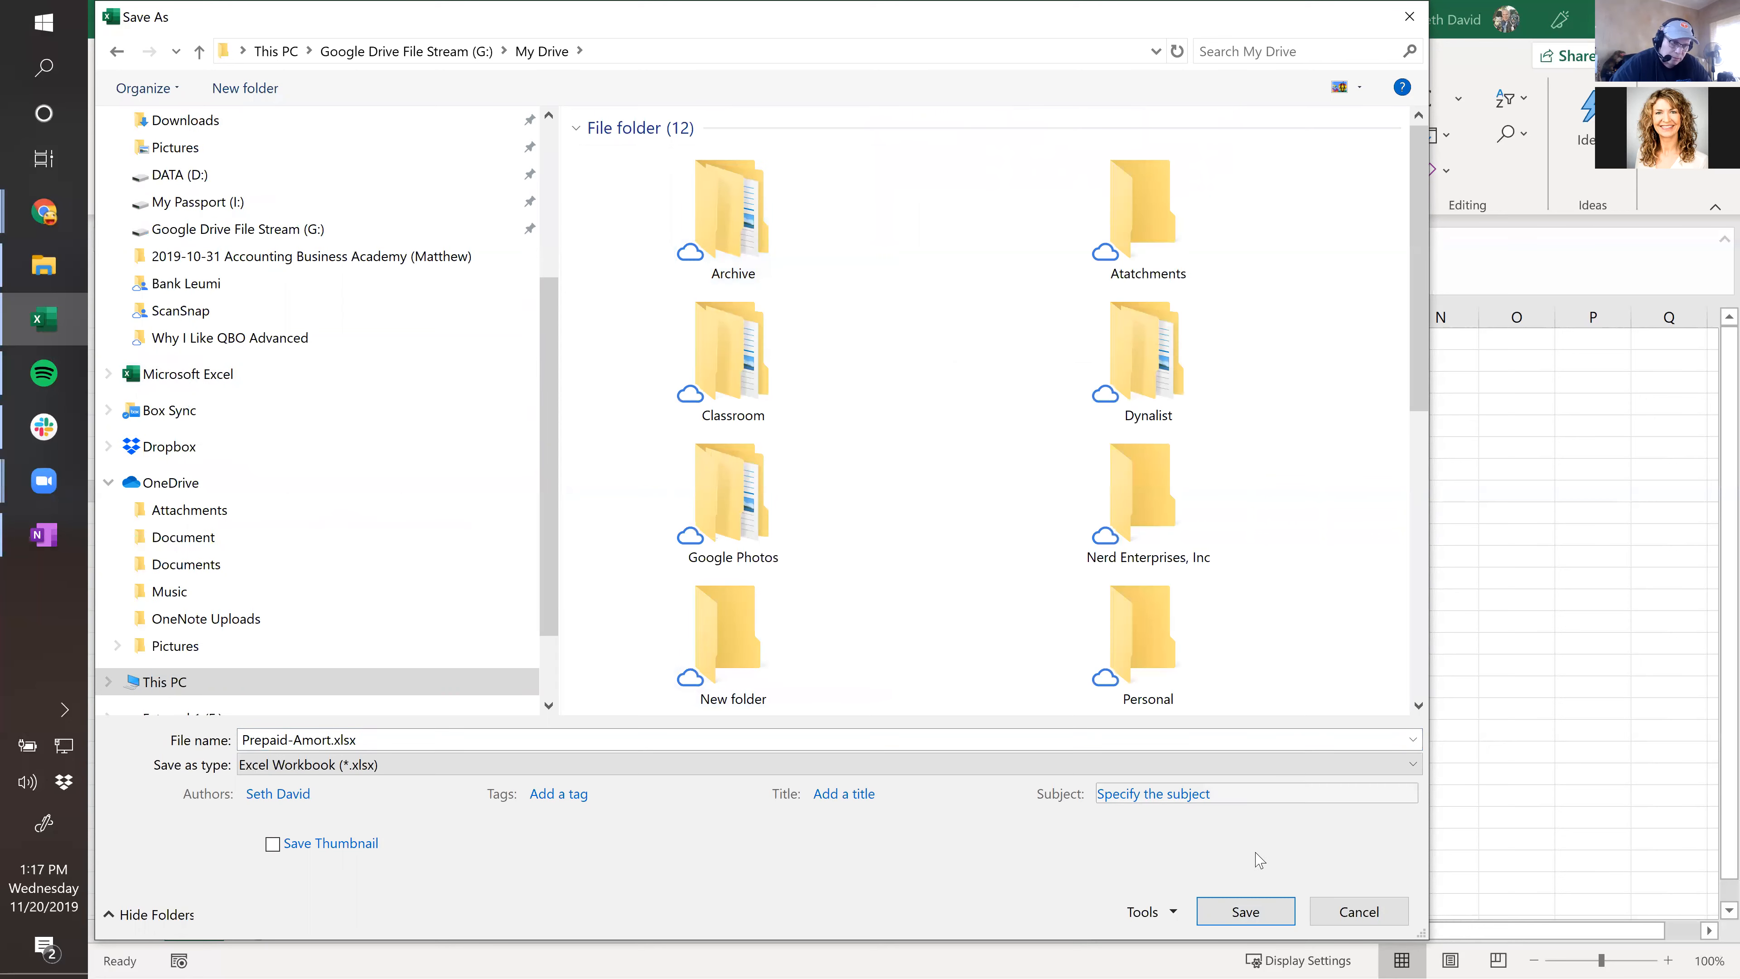
{"action": "left_click", "coordinate": [1246, 912]}
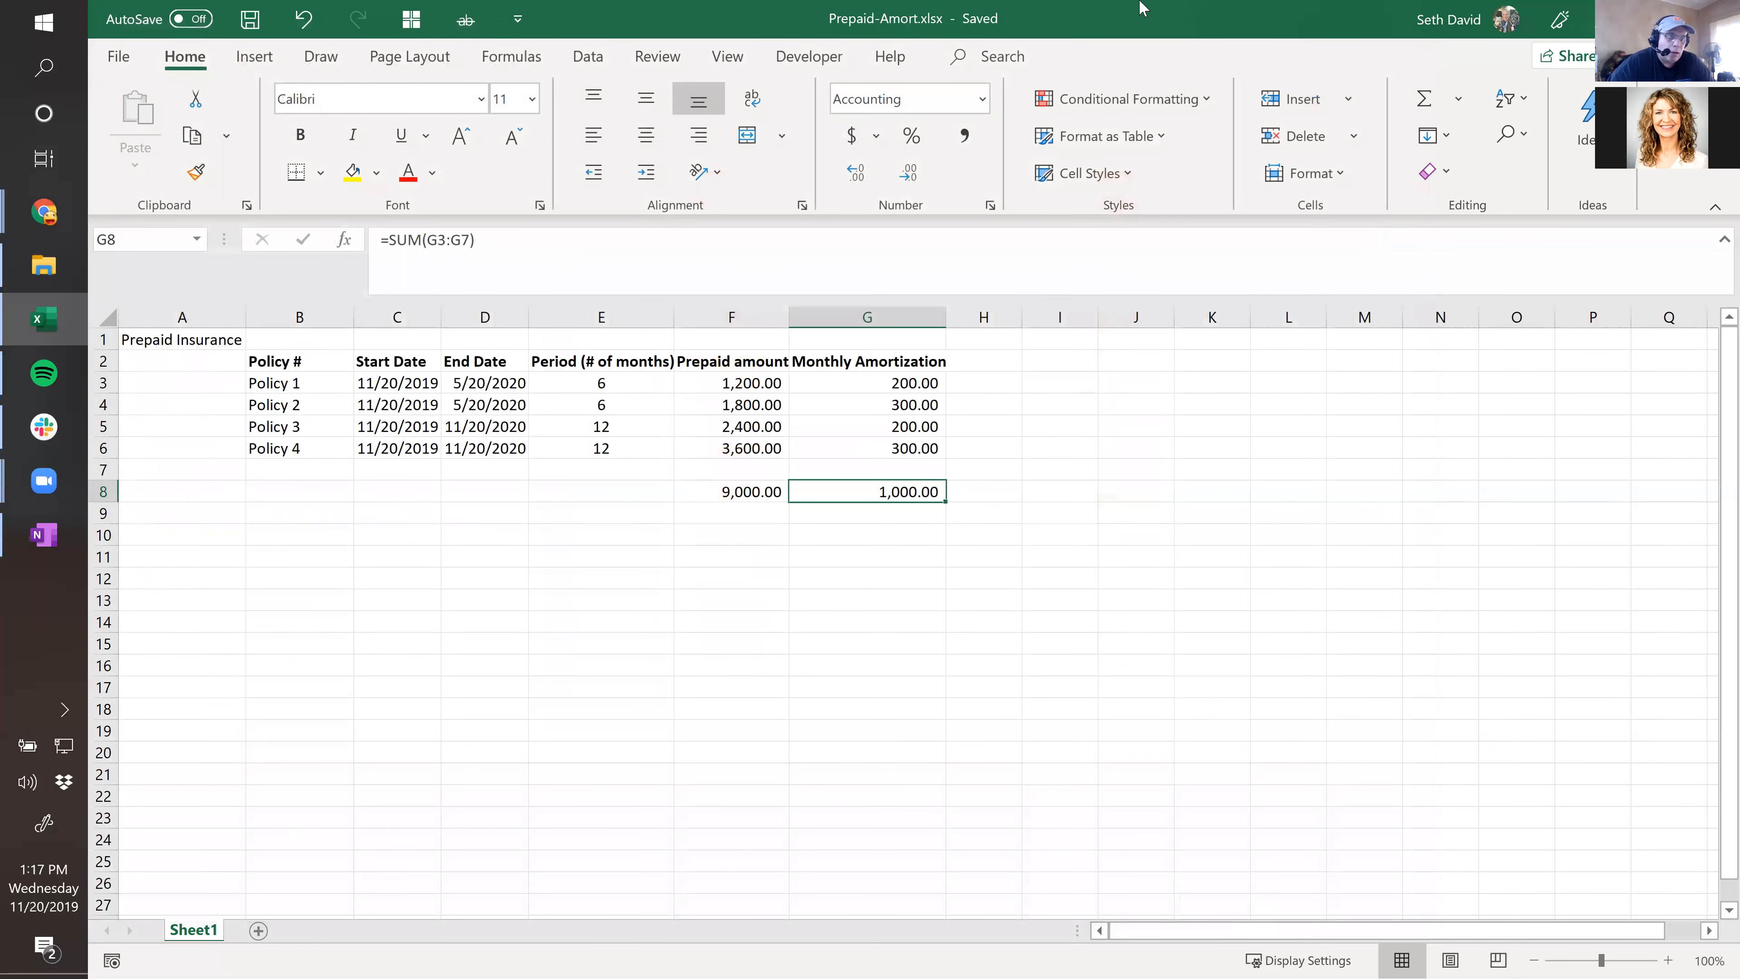
Open QuickBooks Online Accountant from The Office bookmarks and sign in with the saved LastPass login.
{"action": "left_click_drag", "start_coordinate": [1094, 33], "coordinate": [0, 31]}
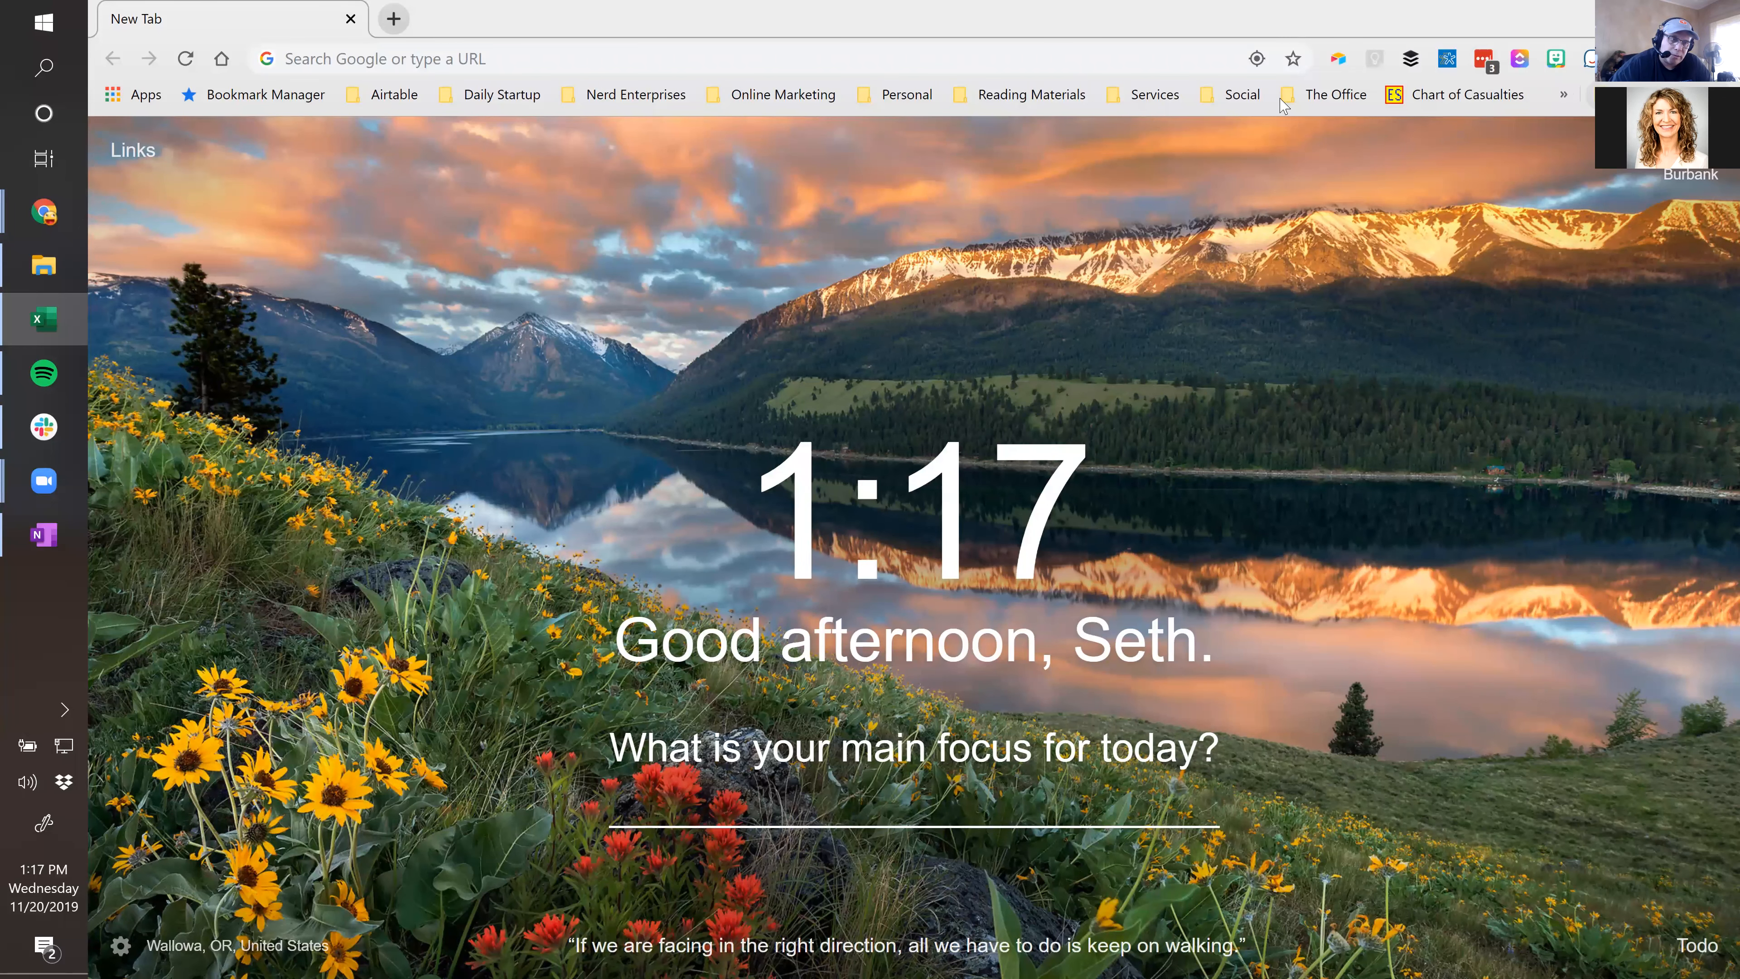
{"action": "left_click", "coordinate": [1335, 95]}
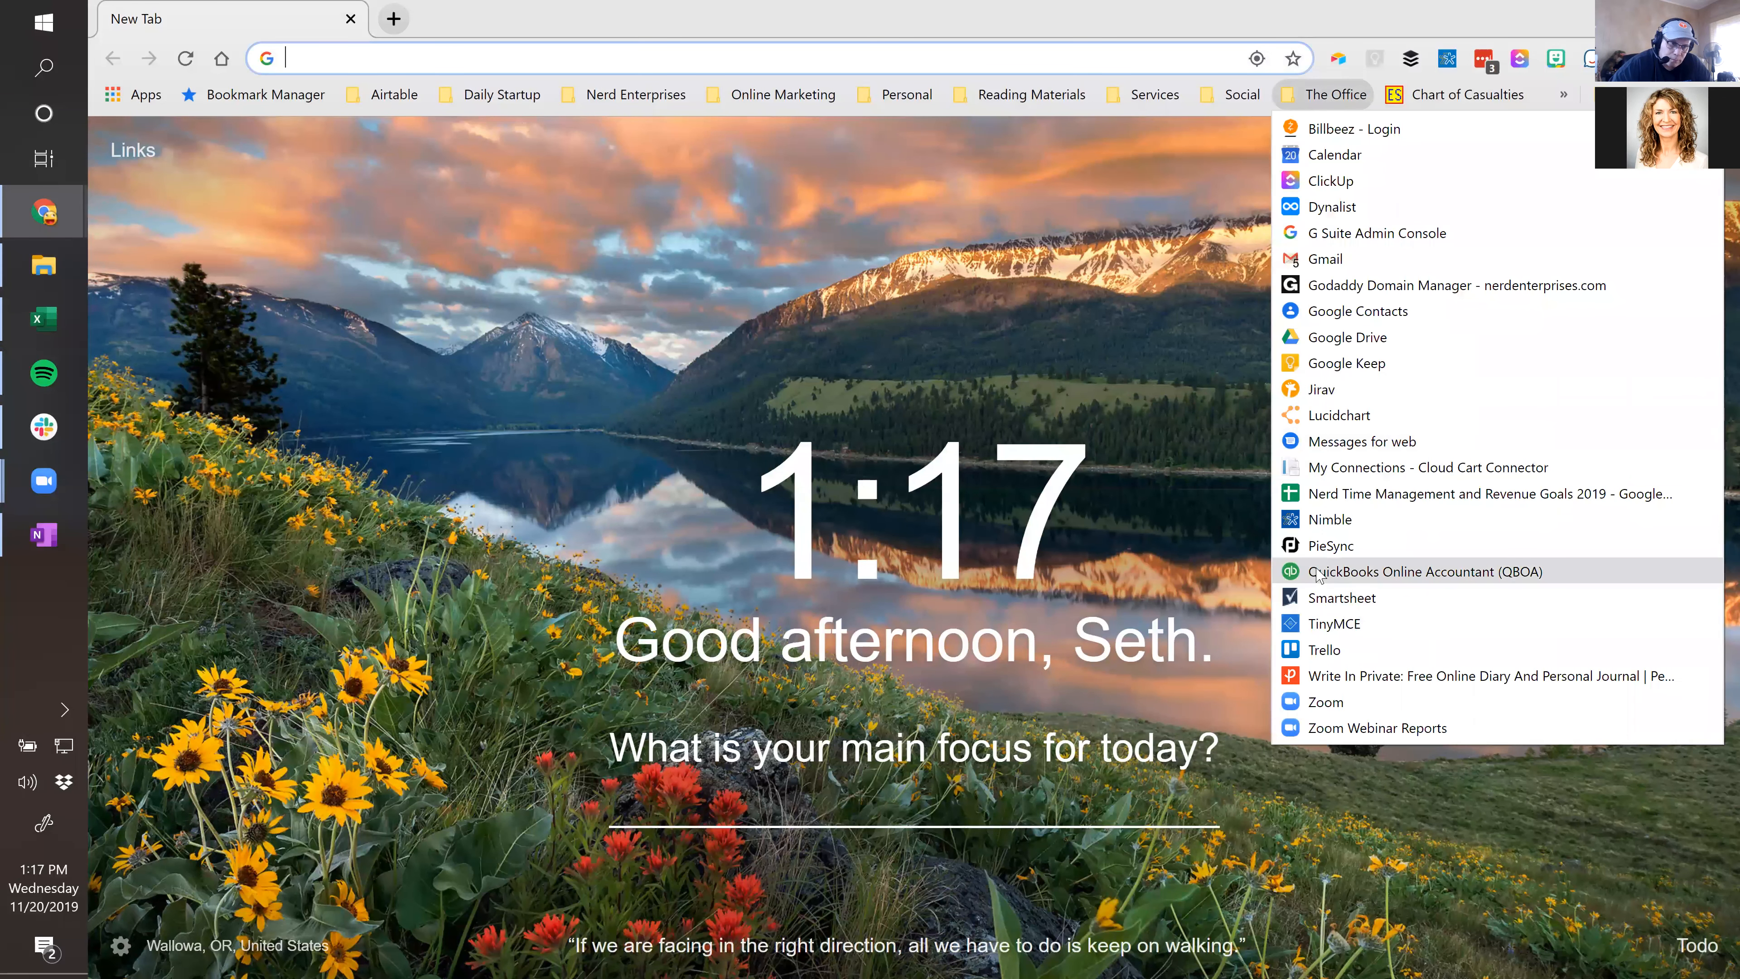
{"action": "left_click", "coordinate": [1342, 572]}
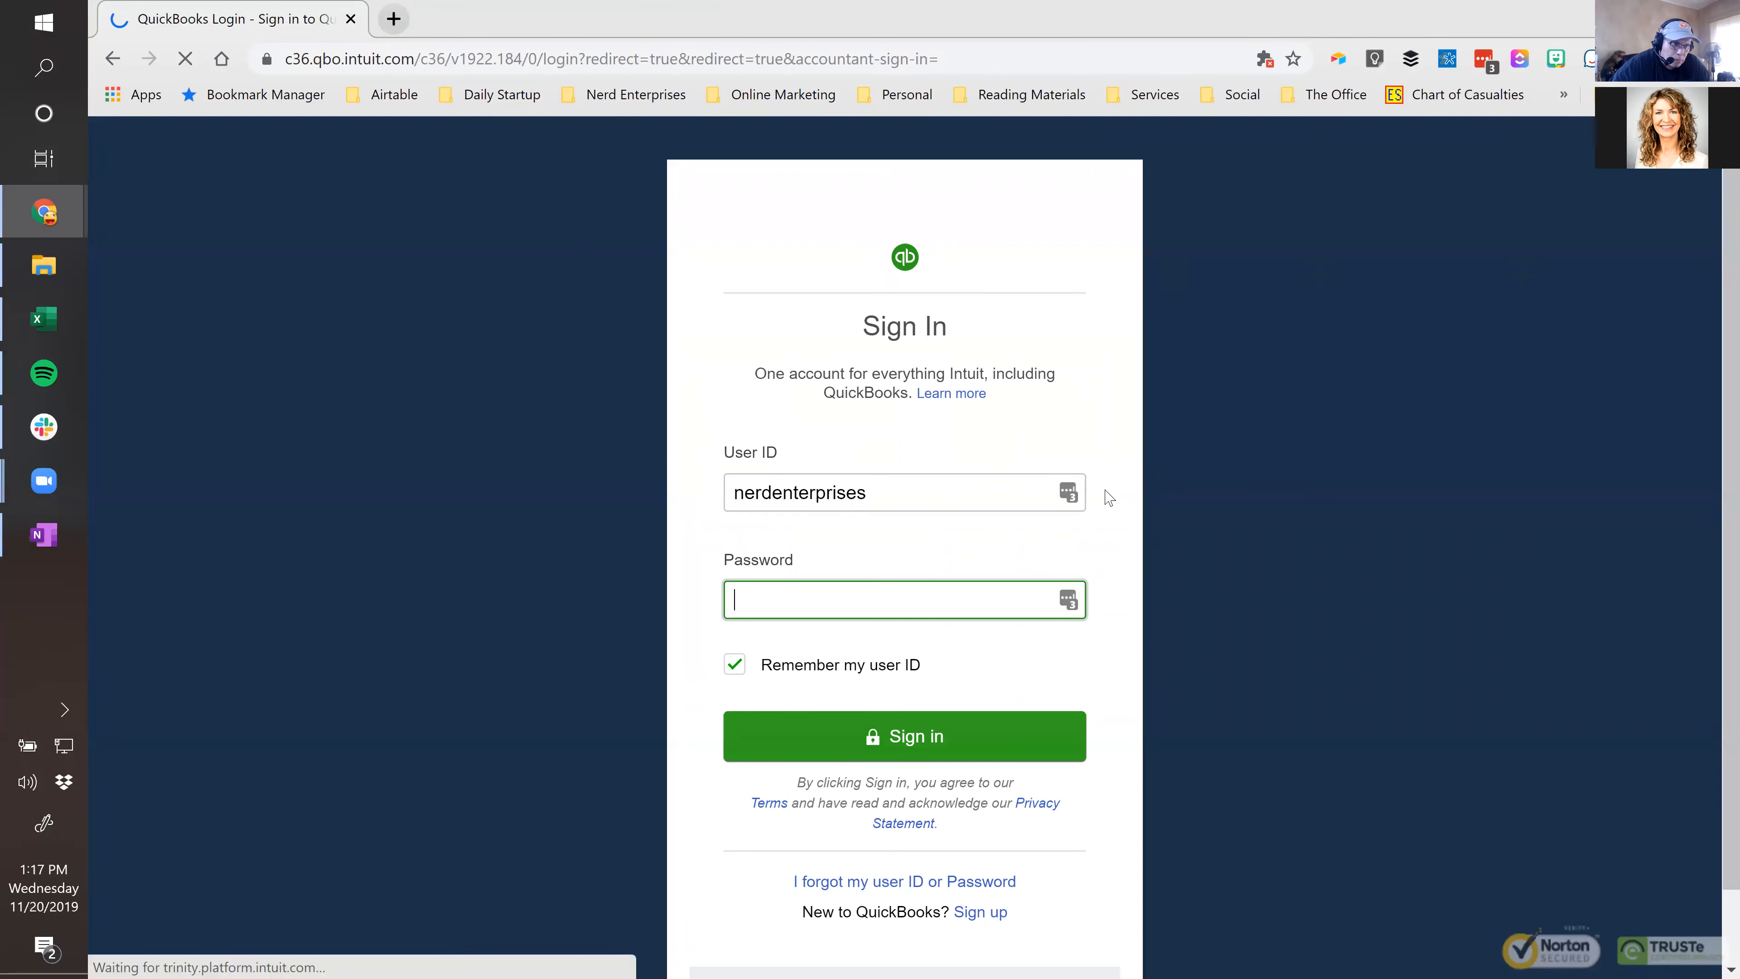
{"action": "left_click", "coordinate": [1071, 502]}
{"action": "left_click", "coordinate": [1071, 501]}
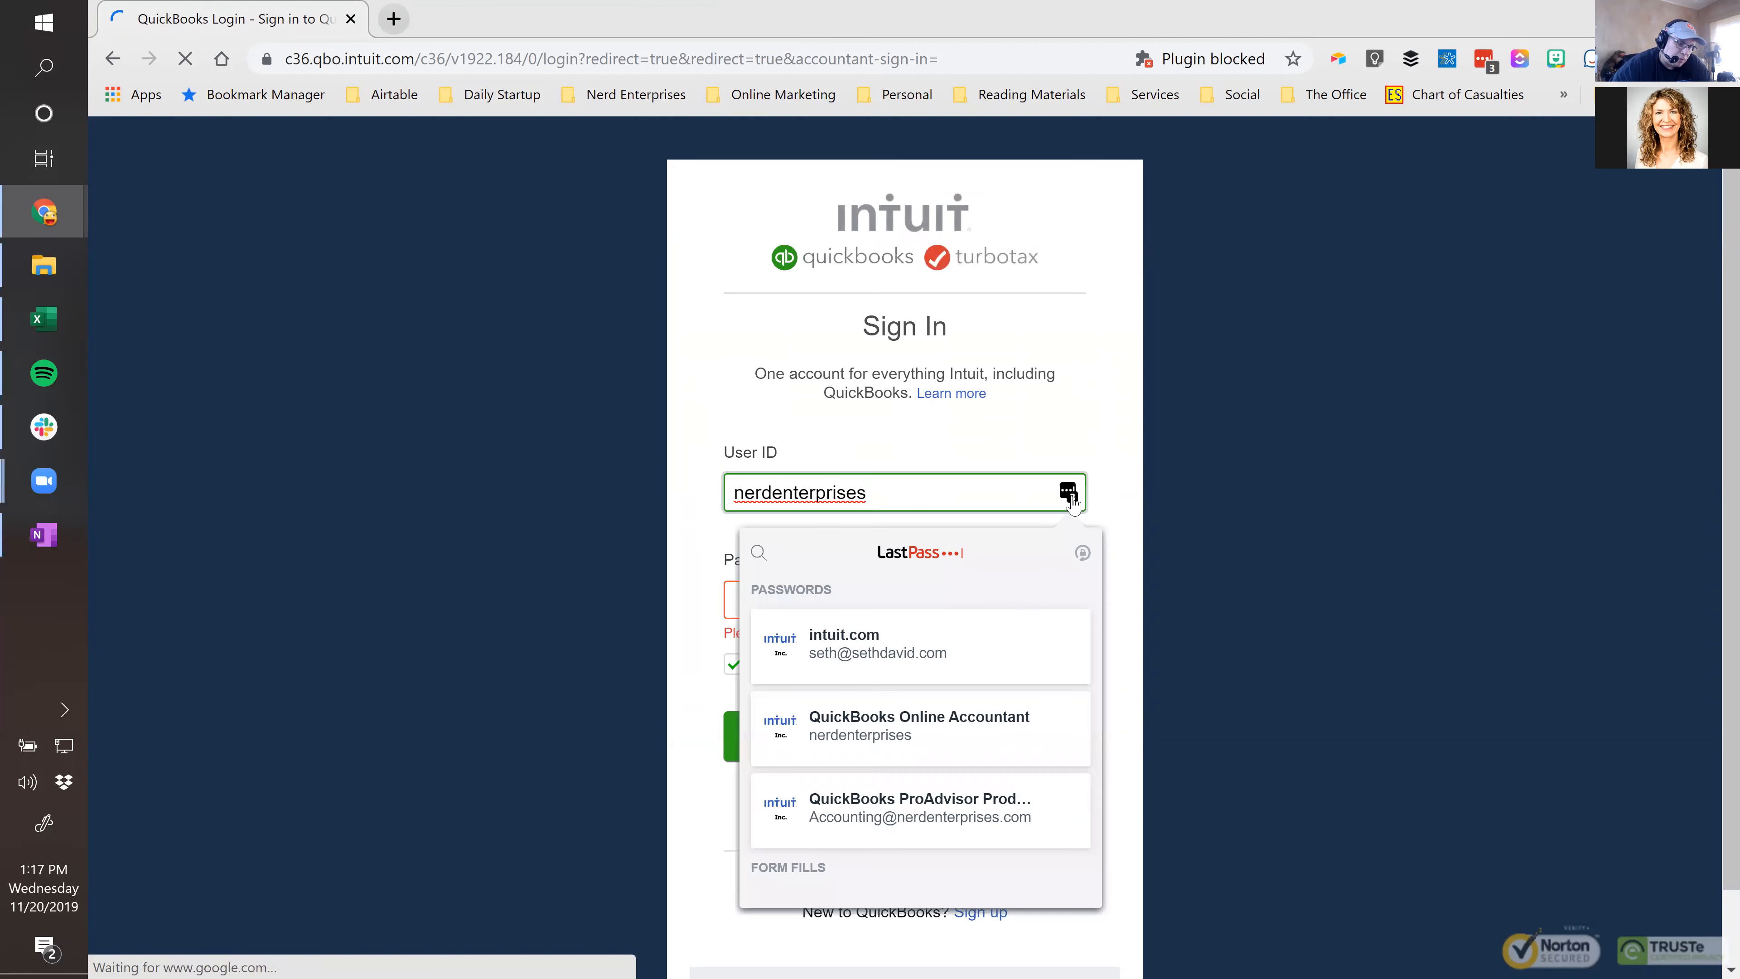
{"action": "left_click", "coordinate": [842, 732]}
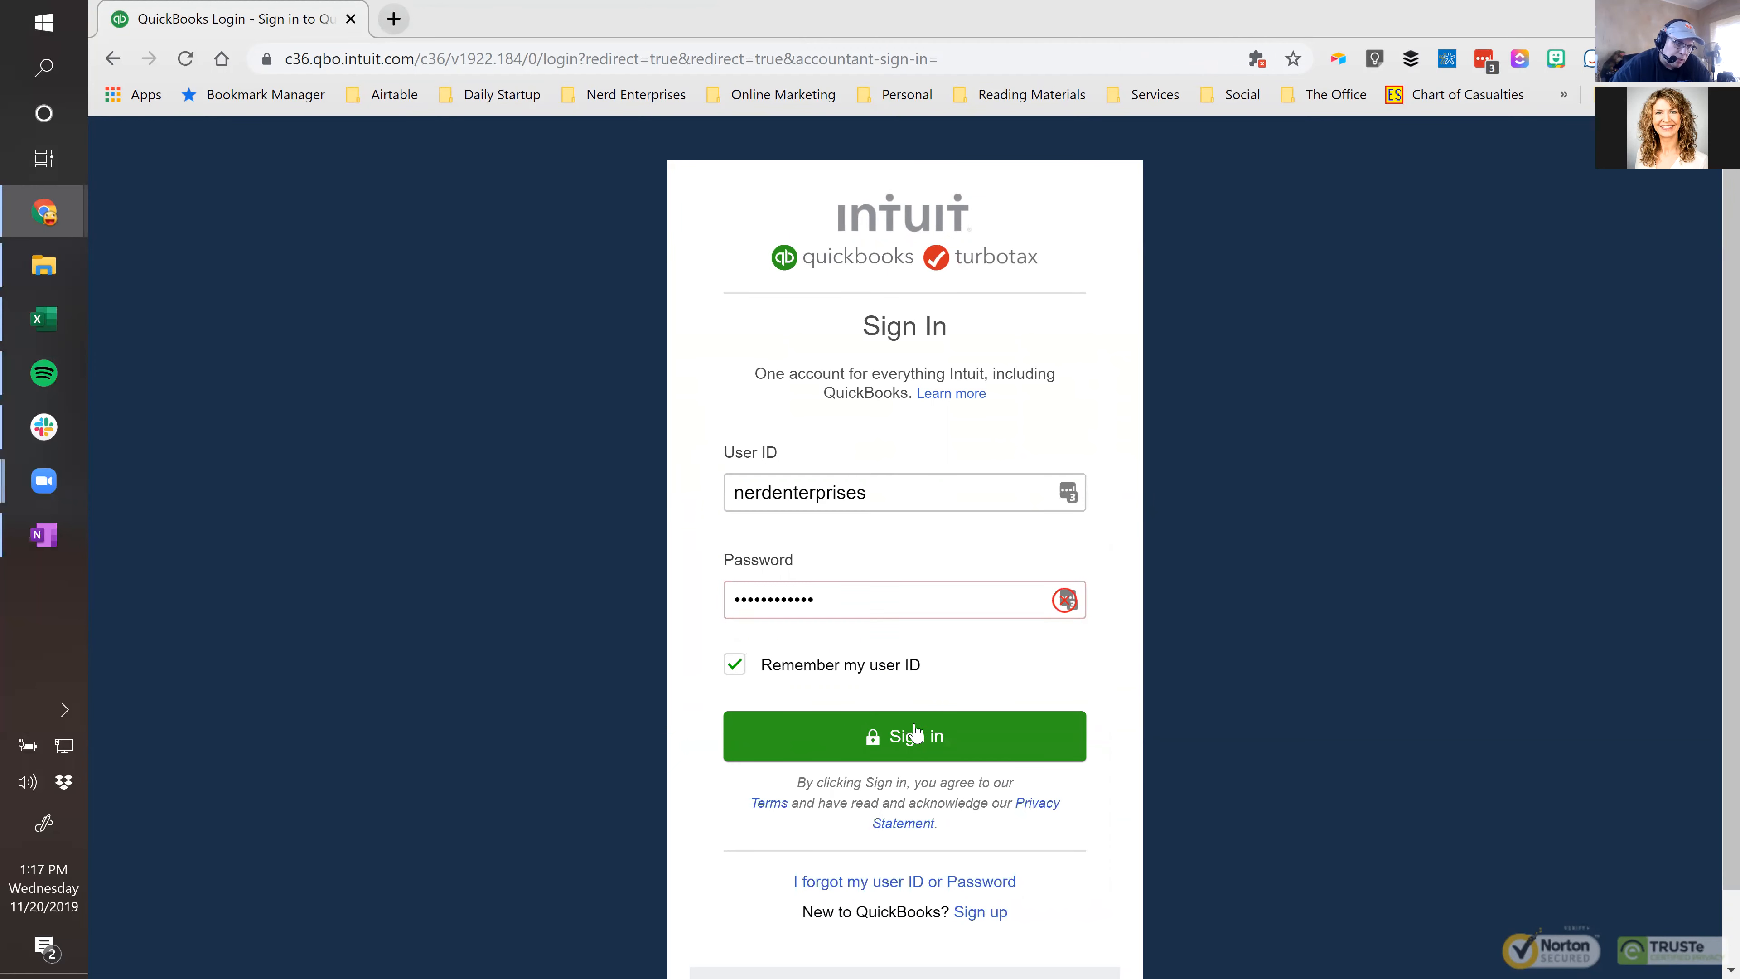
{"action": "left_click", "coordinate": [924, 747]}
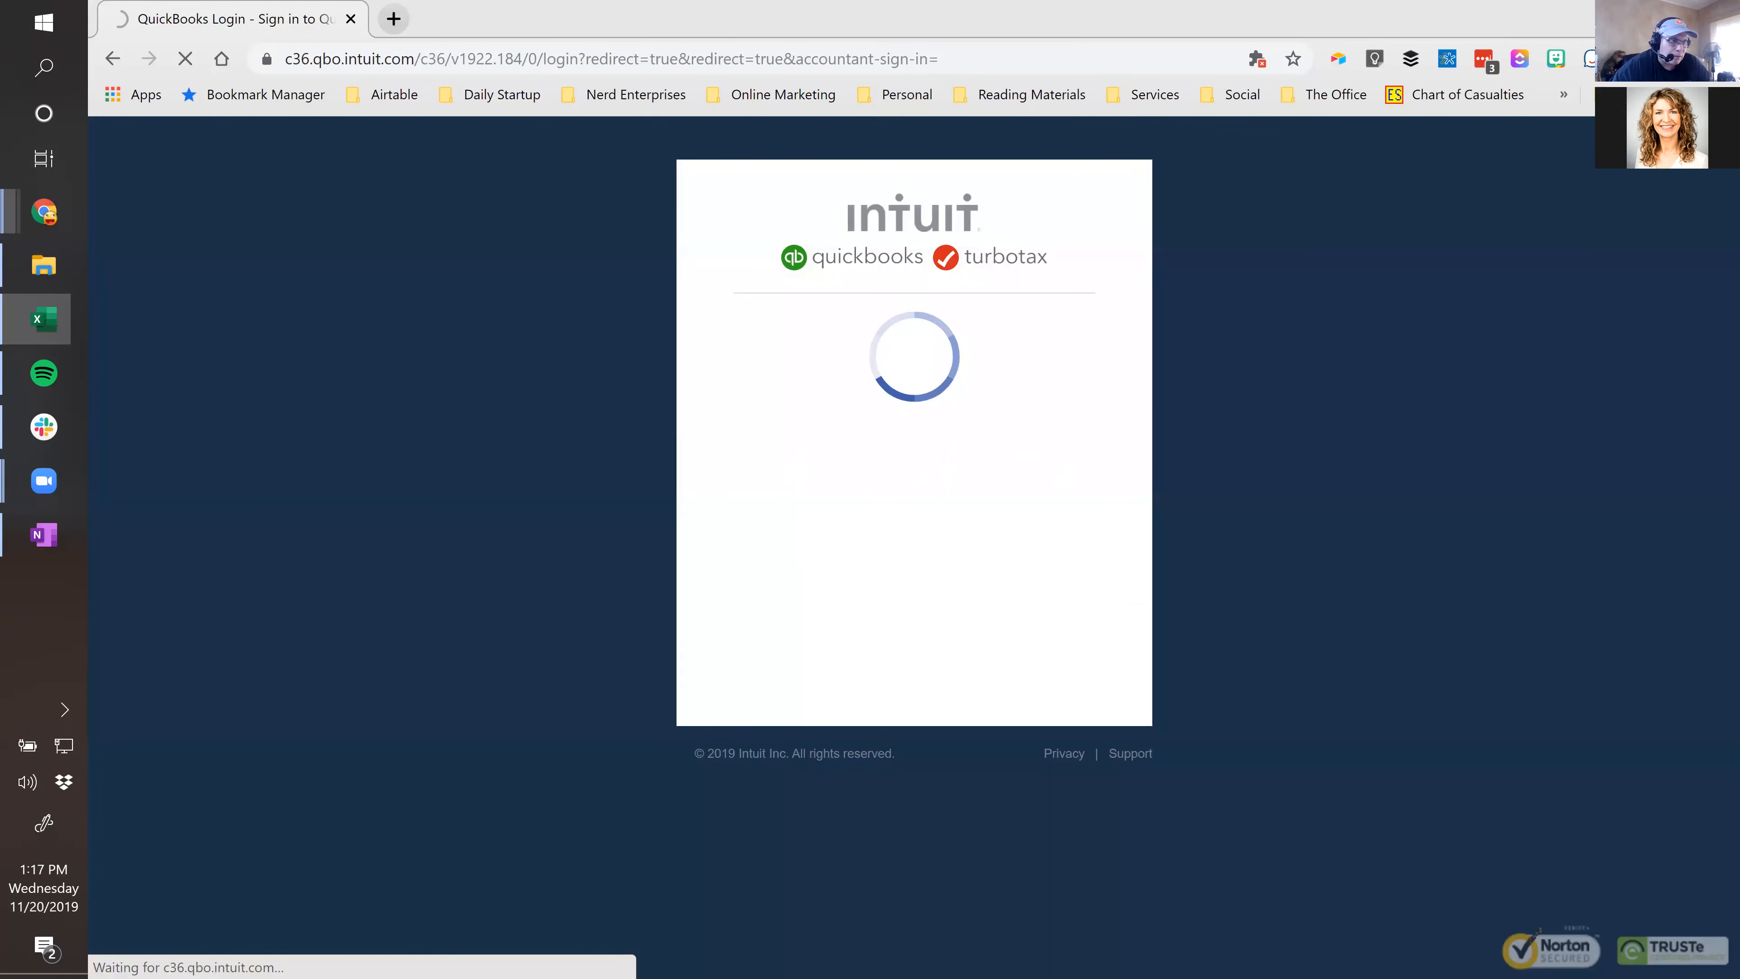
{"action": "key", "text": "alt+Tab"}
Maximize Excel, then switch to Chrome and maximize the QuickBooks Dashboard window.
{"action": "left_click_drag", "start_coordinate": [714, 8], "coordinate": [631, 130]}
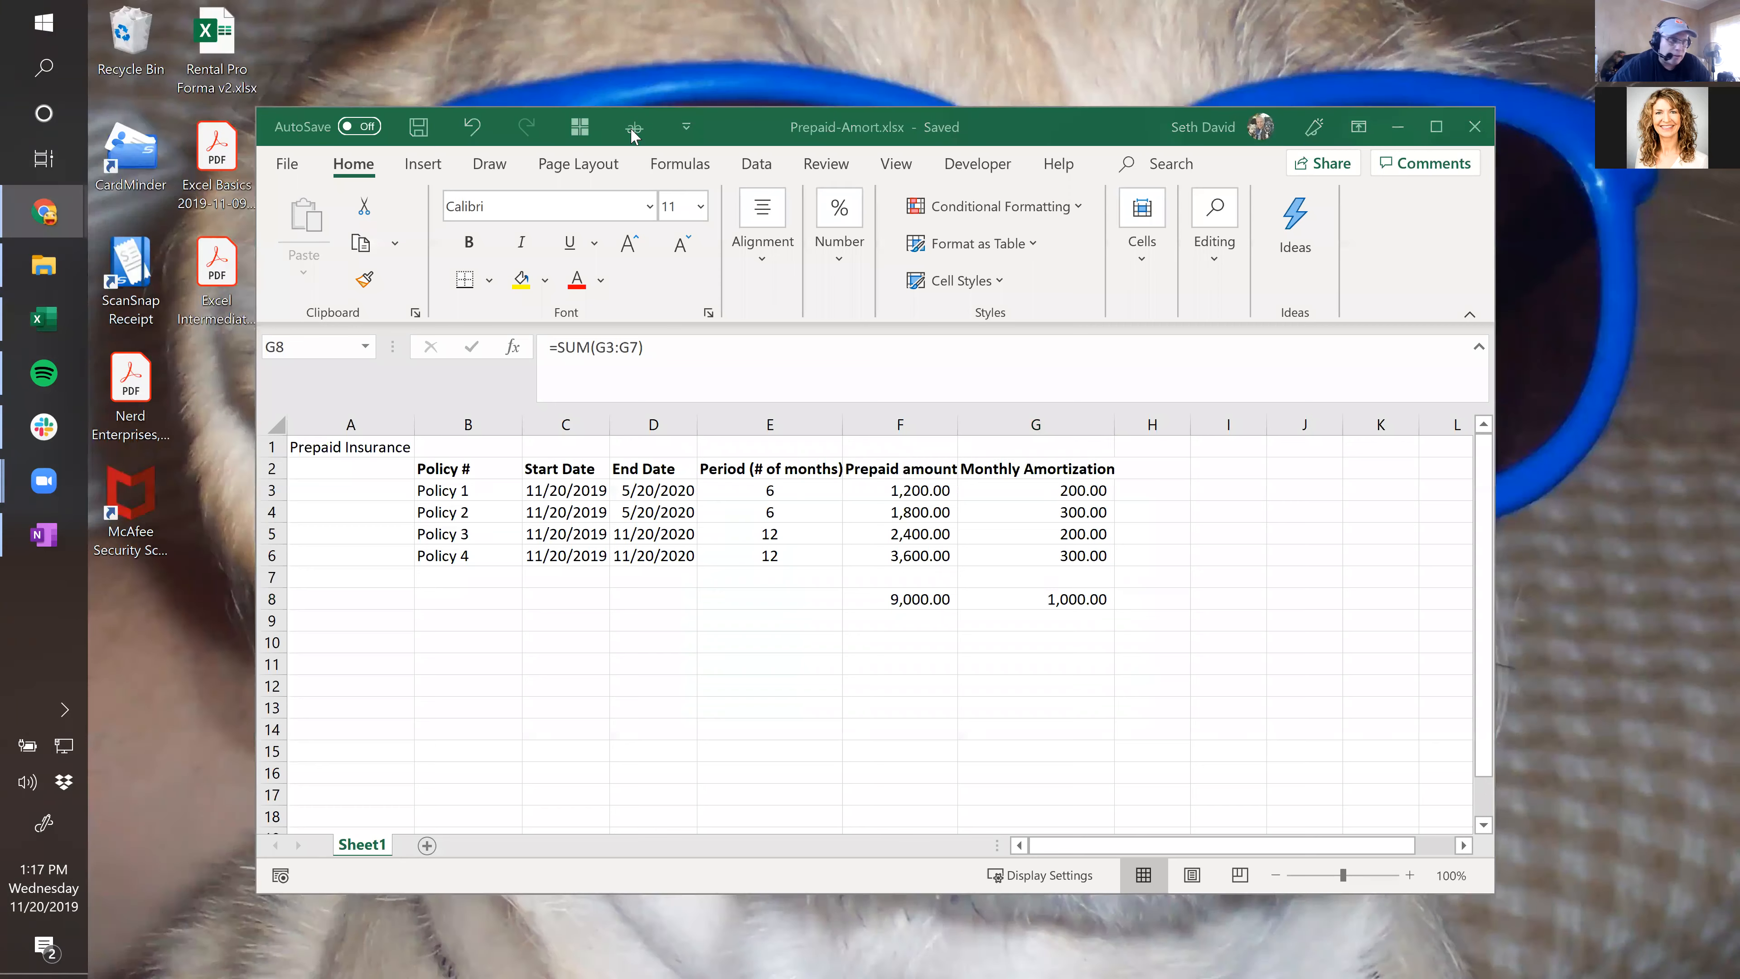
{"action": "left_click", "coordinate": [1437, 127]}
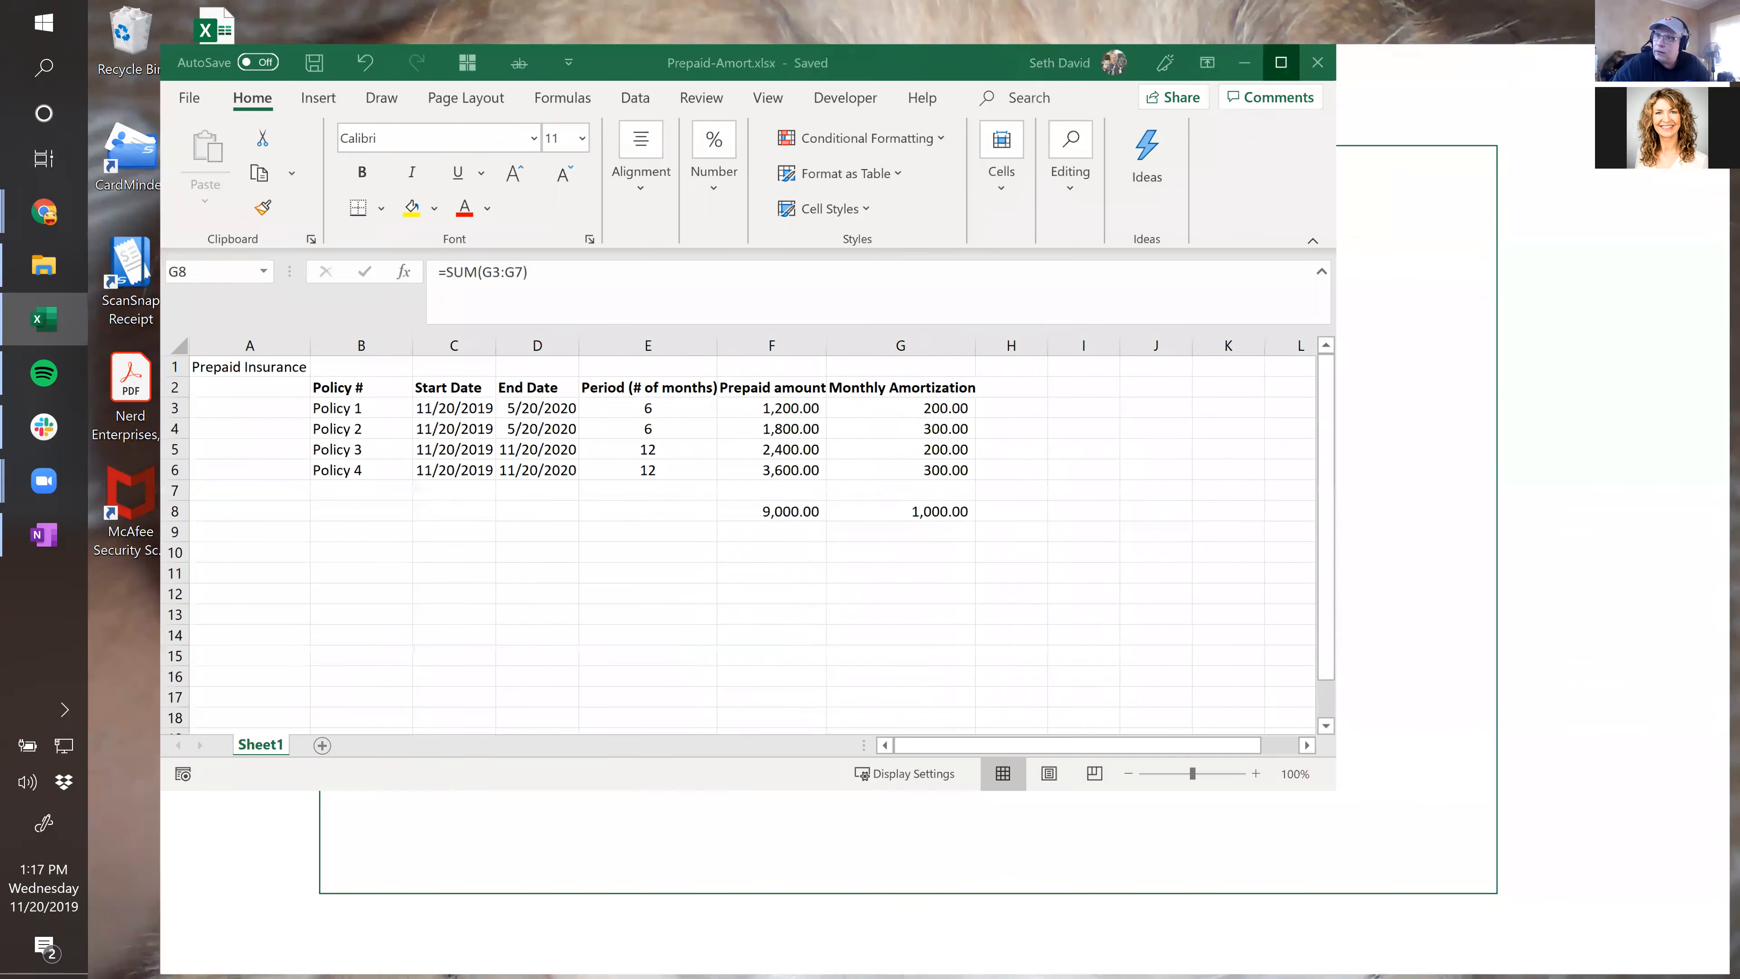
{"action": "key", "text": "alt+Tab"}
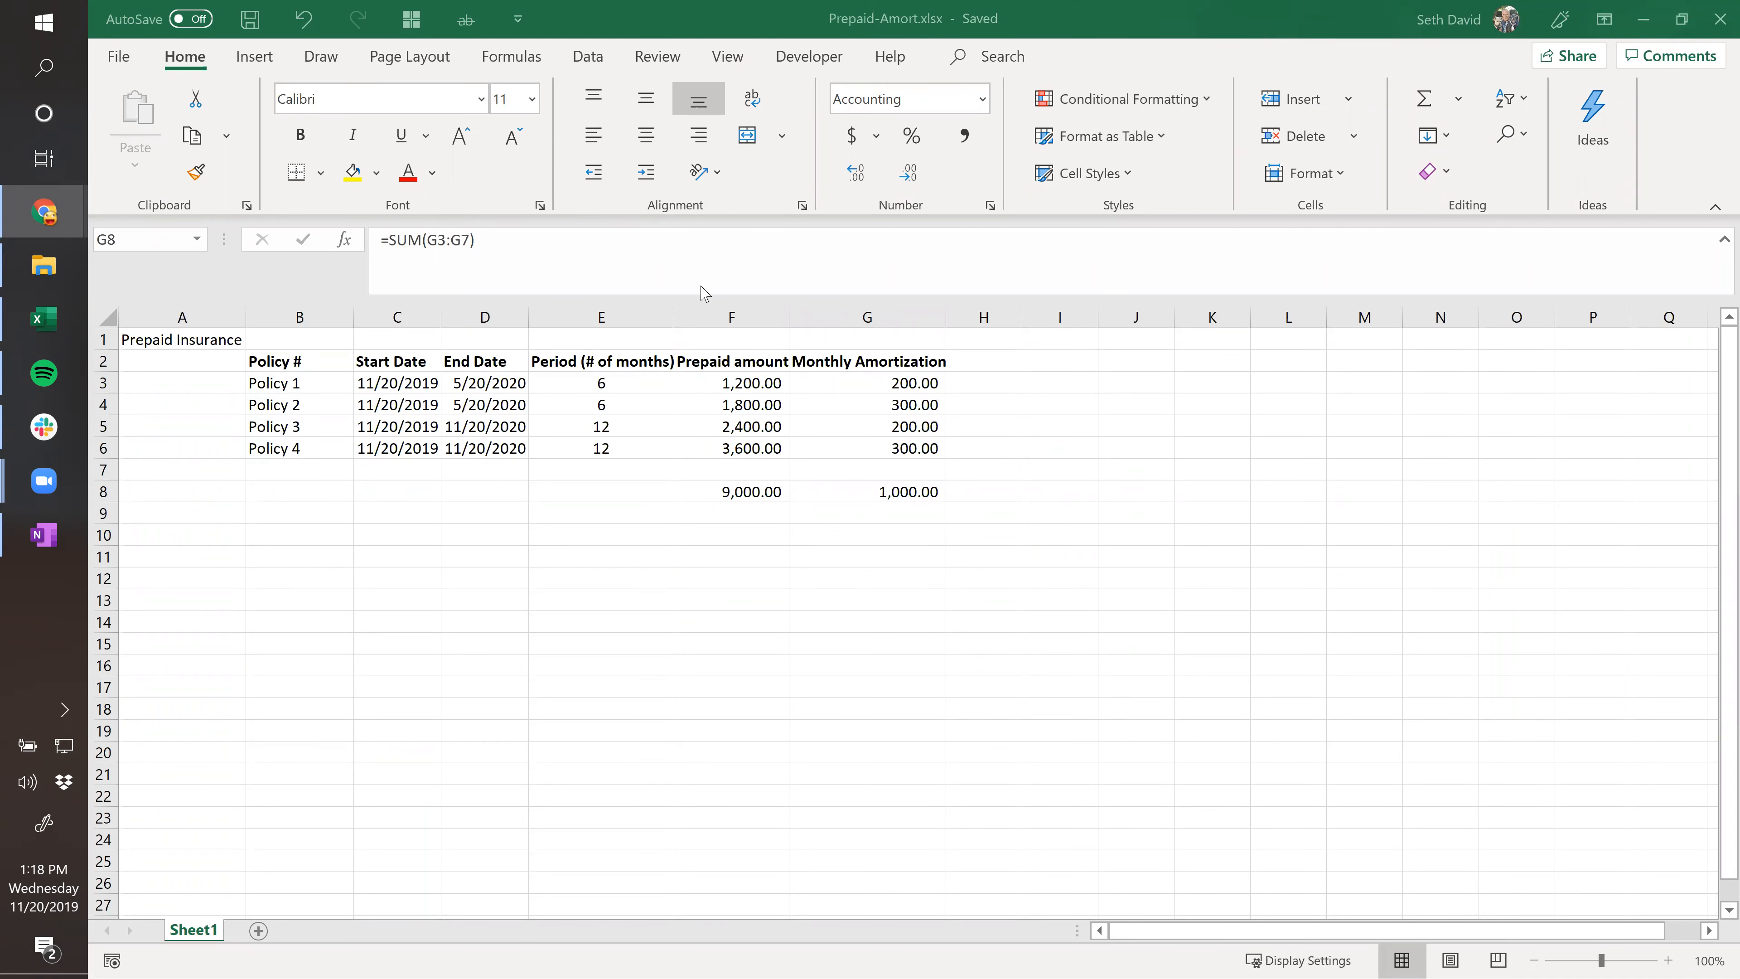
{"action": "key", "text": "alt+Tab"}
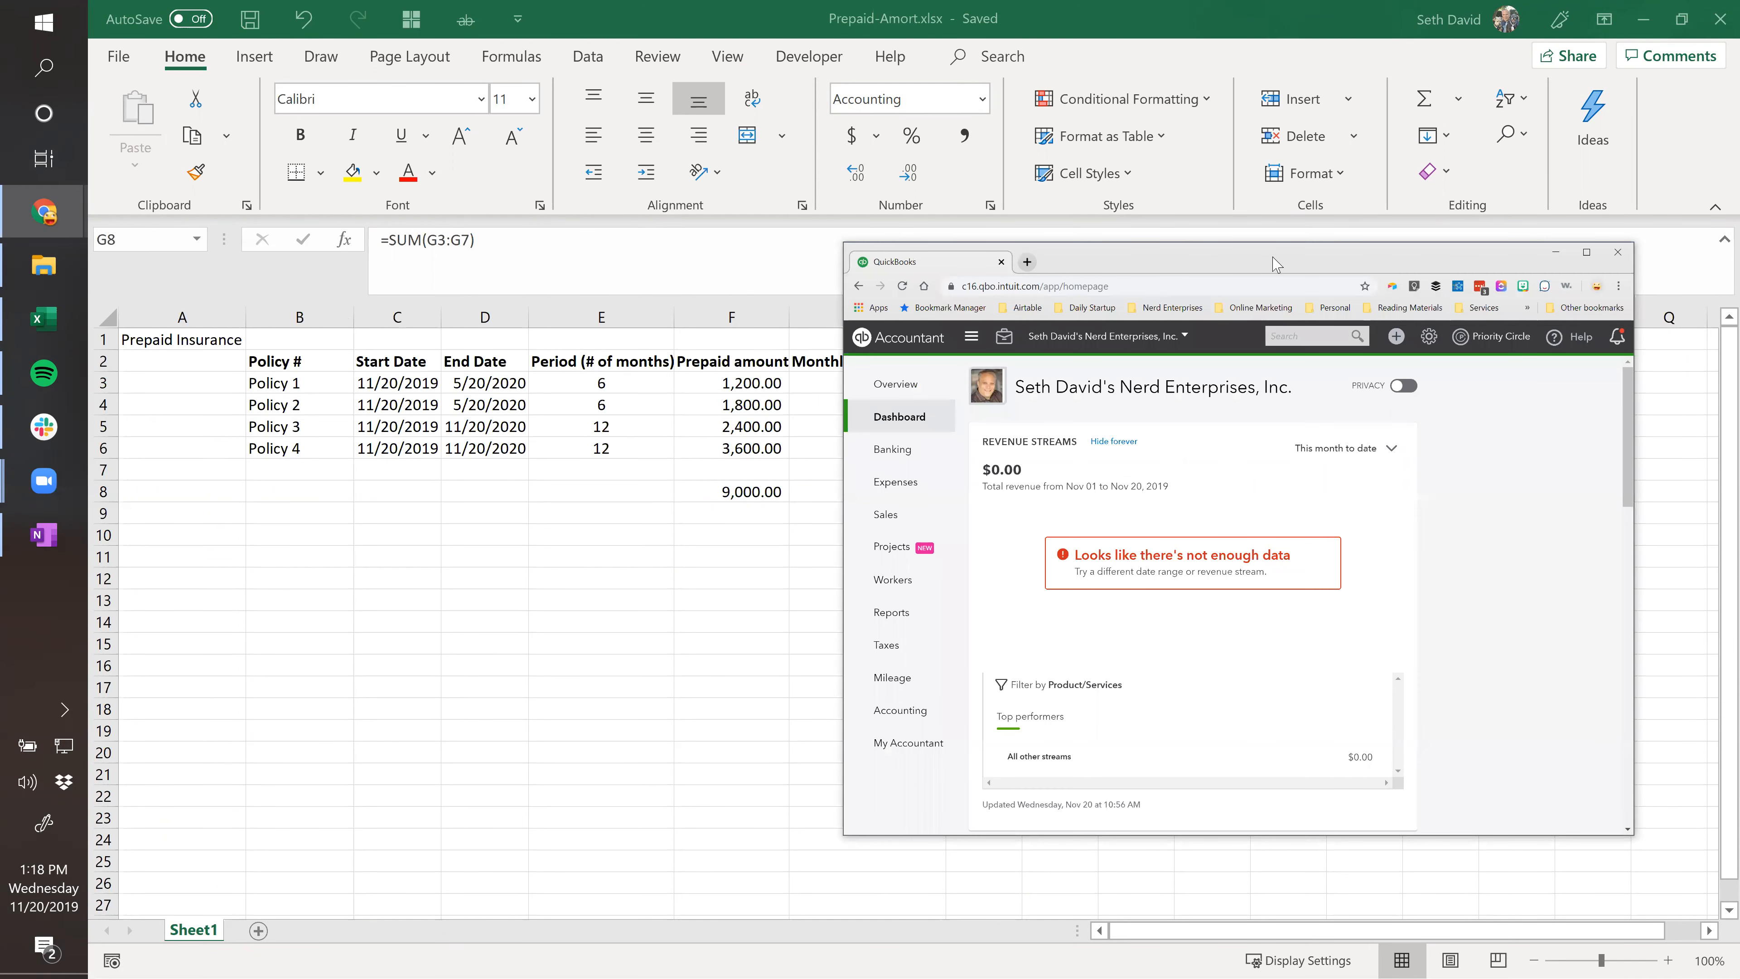
{"action": "double_click", "coordinate": [1293, 266]}
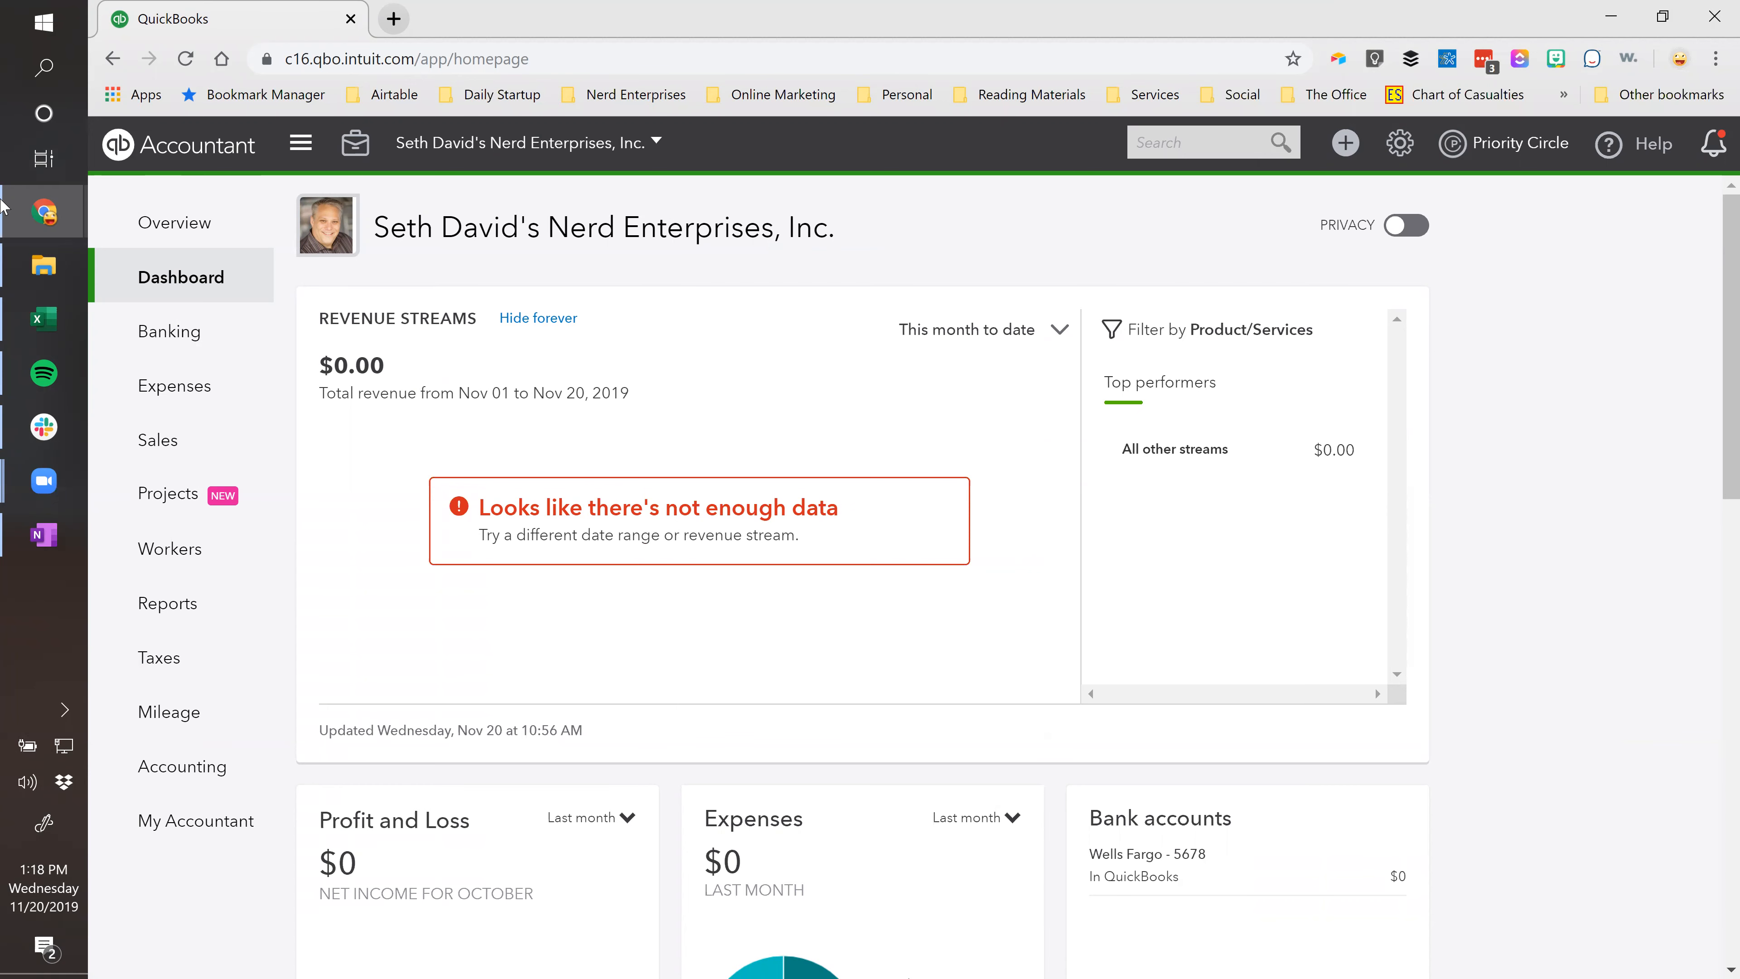
Search reports for 'rial' and open the Trial Balance, balancing at $15,500.00.
{"action": "left_click", "coordinate": [143, 614]}
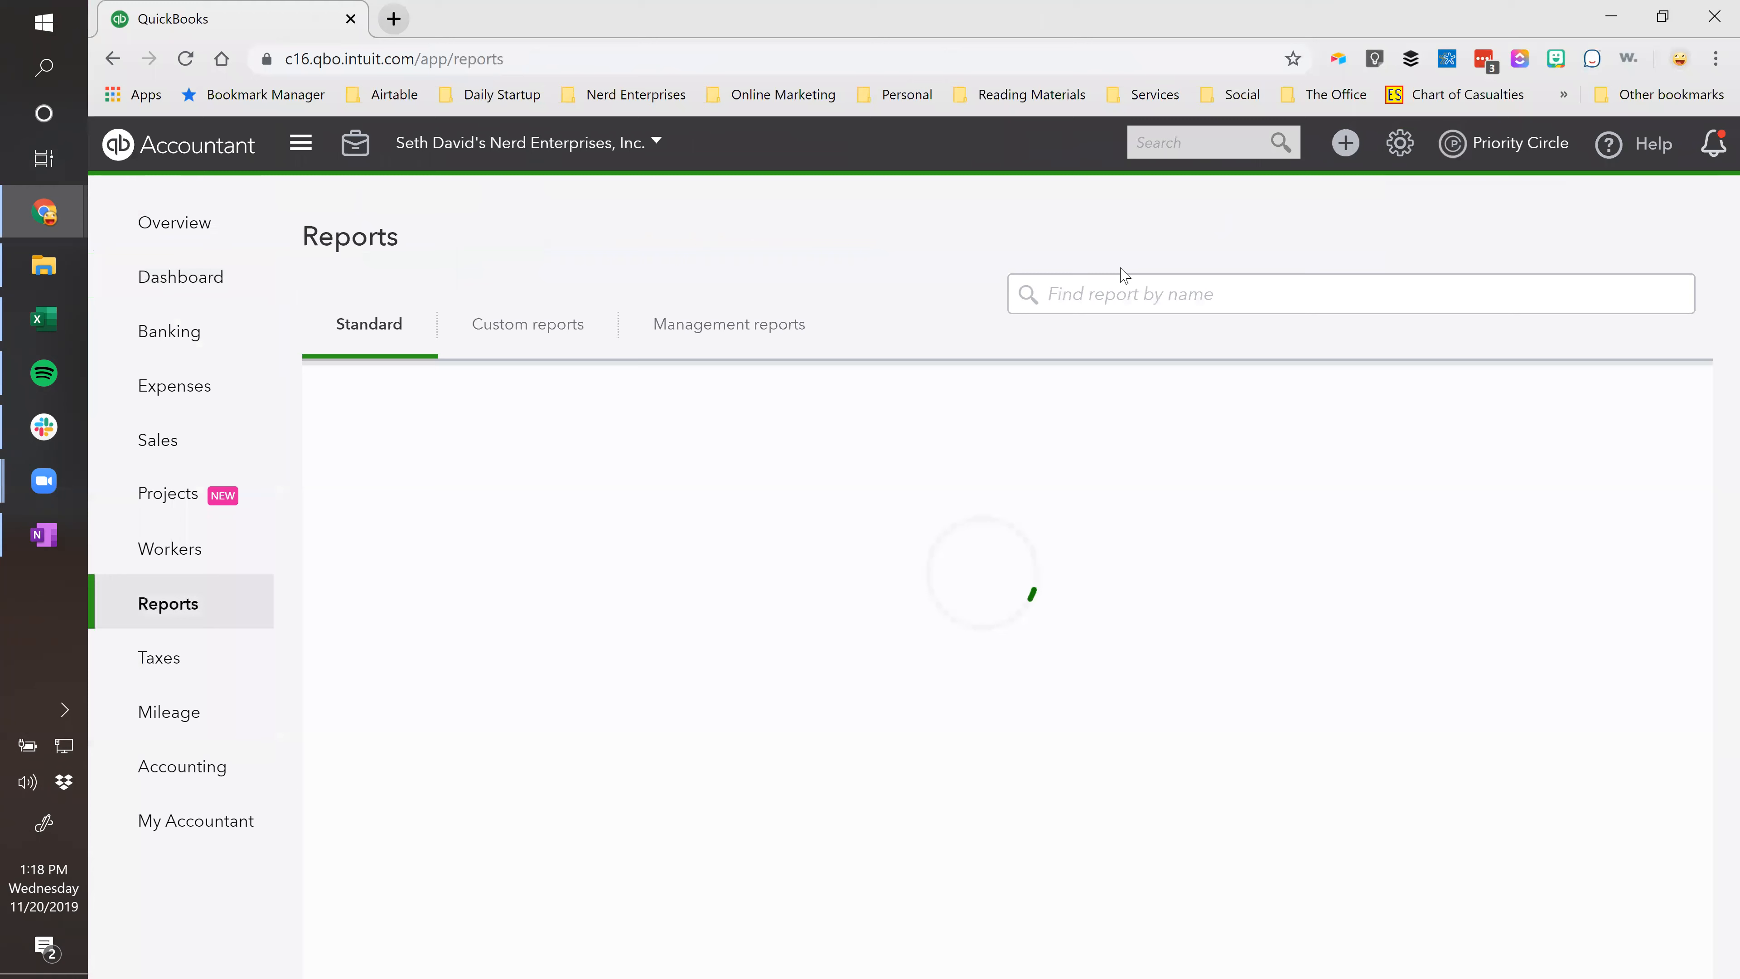
{"action": "left_click", "coordinate": [1094, 289]}
{"action": "type", "text": "rial"}
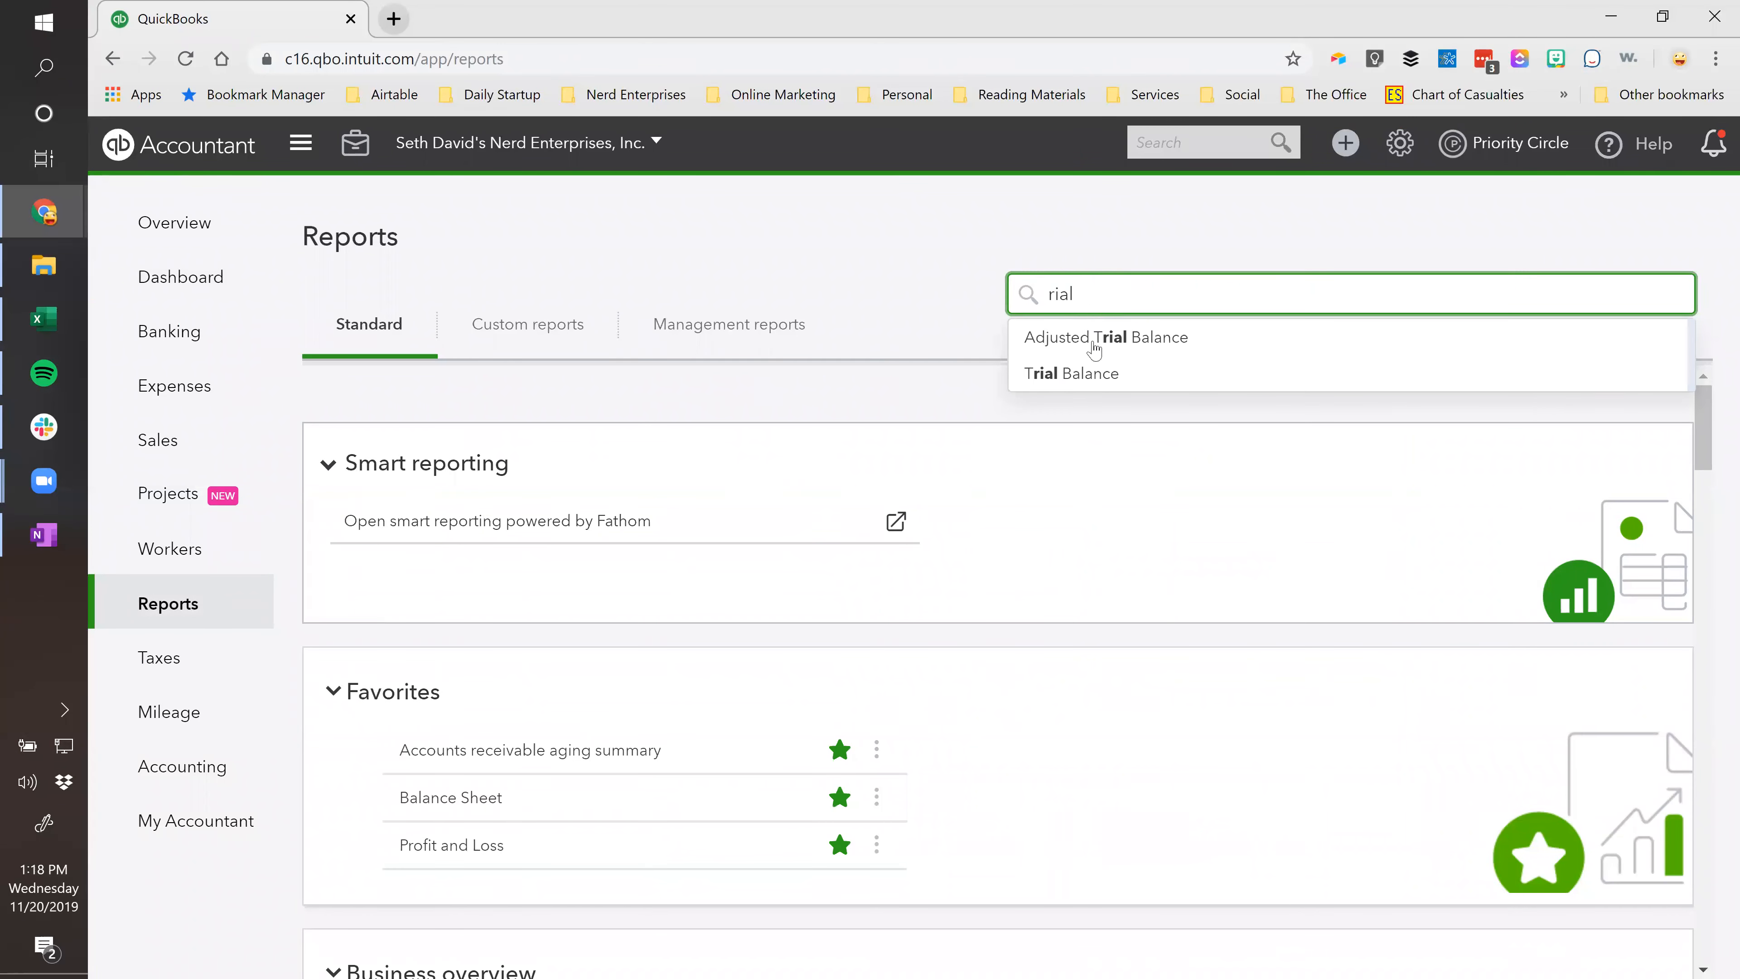
{"action": "left_click", "coordinate": [1092, 372]}
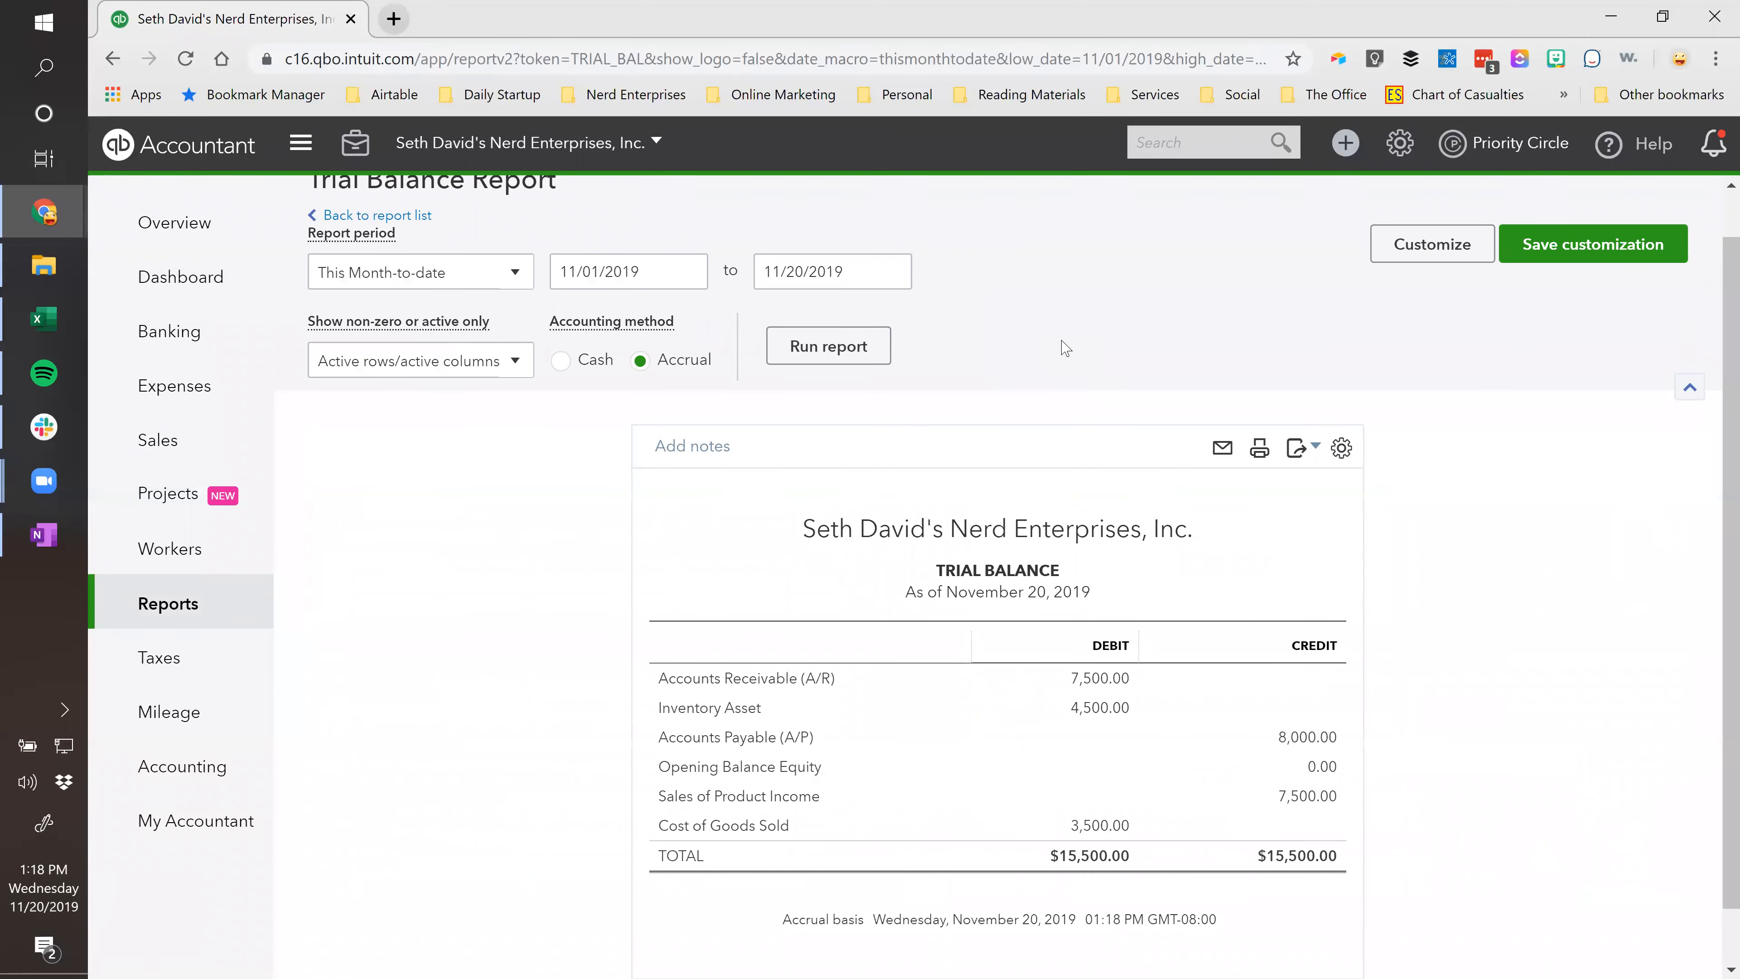
{"action": "scroll", "coordinate": [842, 736], "scroll_direction": "up", "scroll_amount": 1}
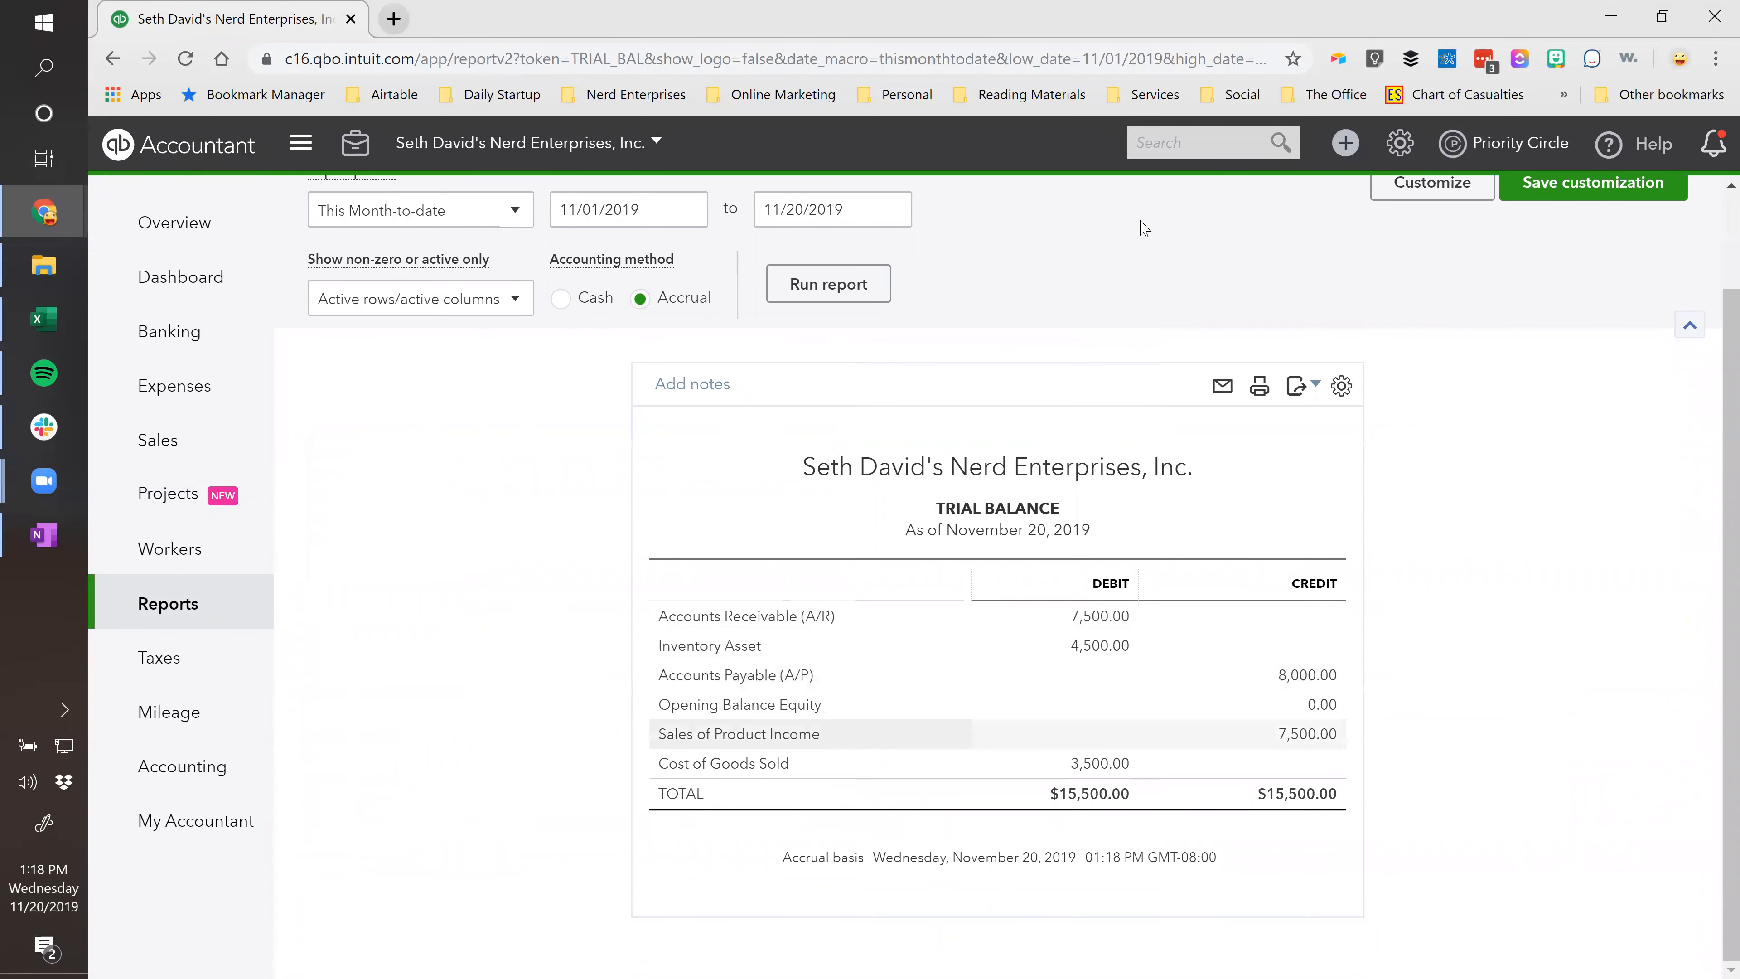
{"action": "left_click", "coordinate": [1345, 142]}
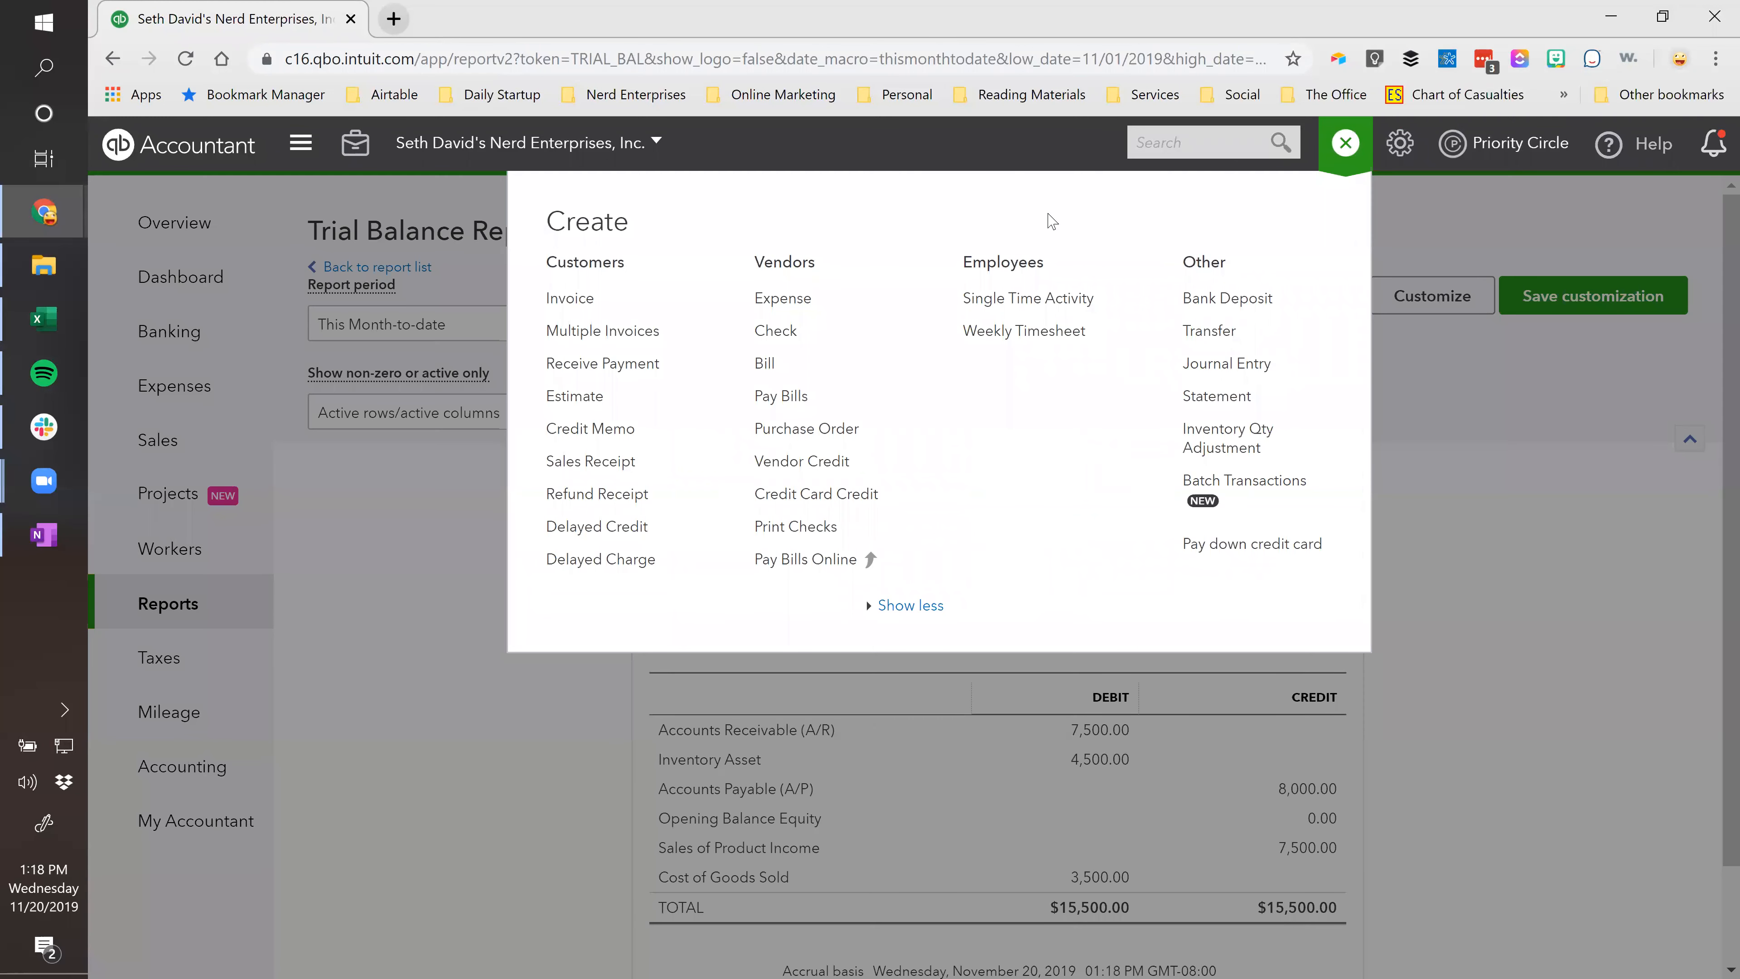
Enter a 01/01/2019 bank deposit of 100,000.00 from Opening Balance Equity.
{"action": "left_click", "coordinate": [1241, 300]}
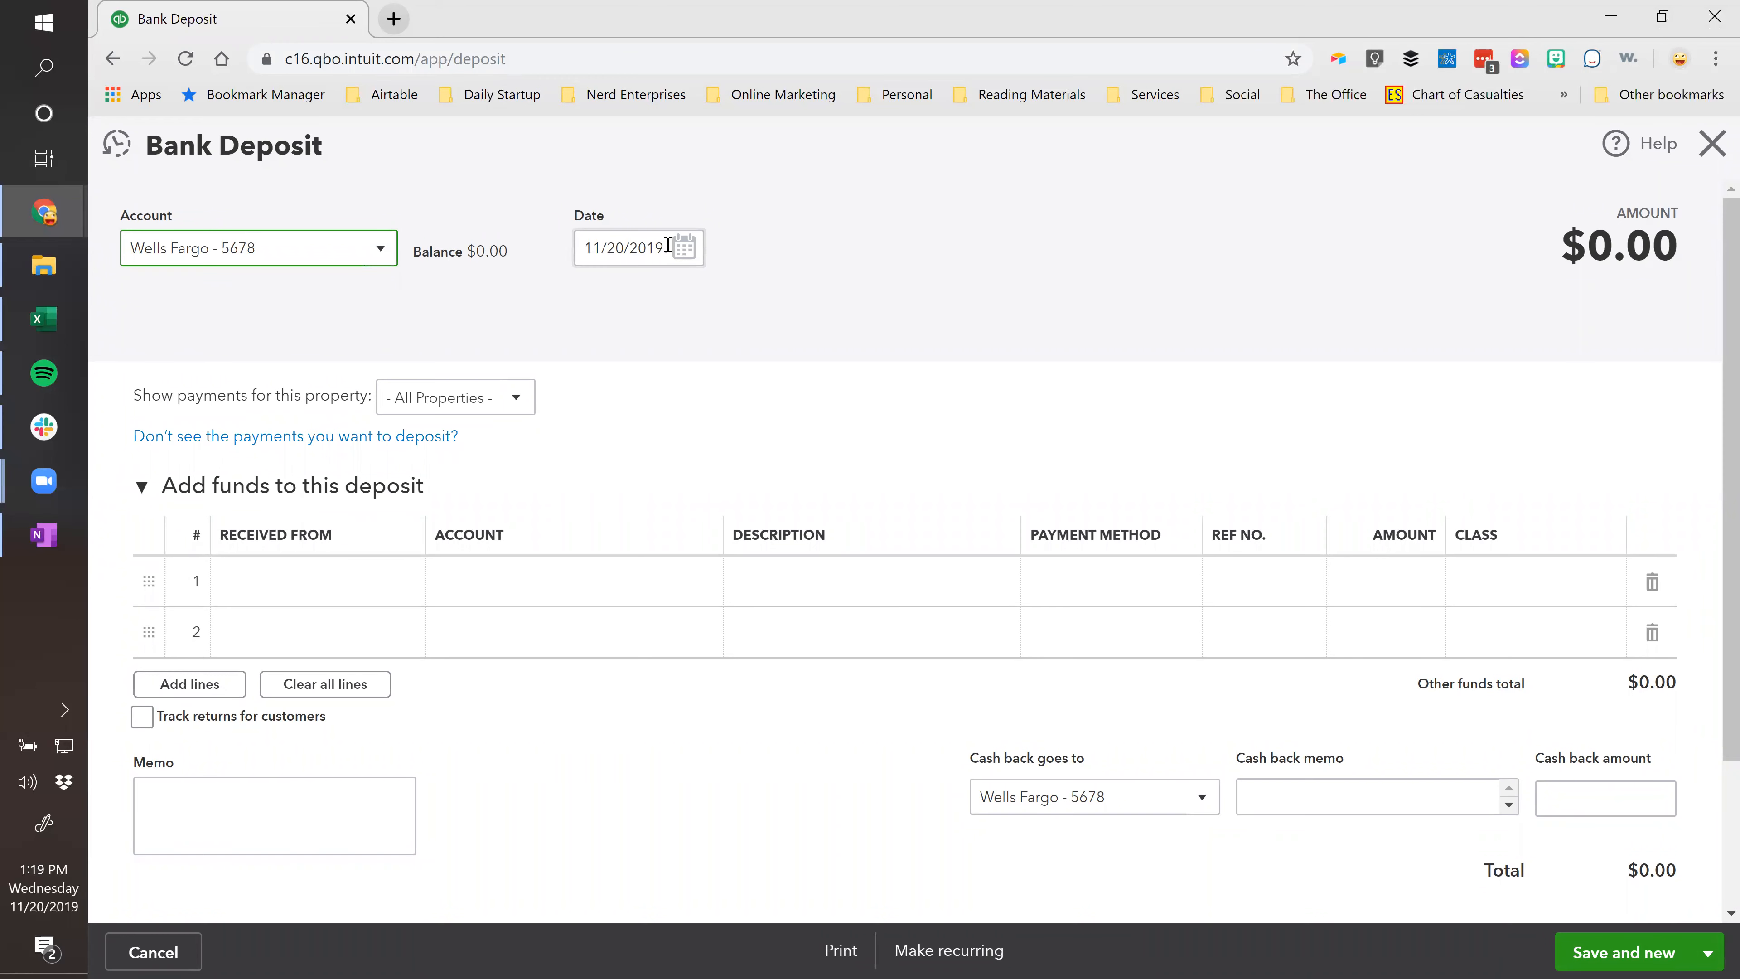
{"action": "key", "text": "Tab"}
{"action": "type", "text": "01/01/2019"}
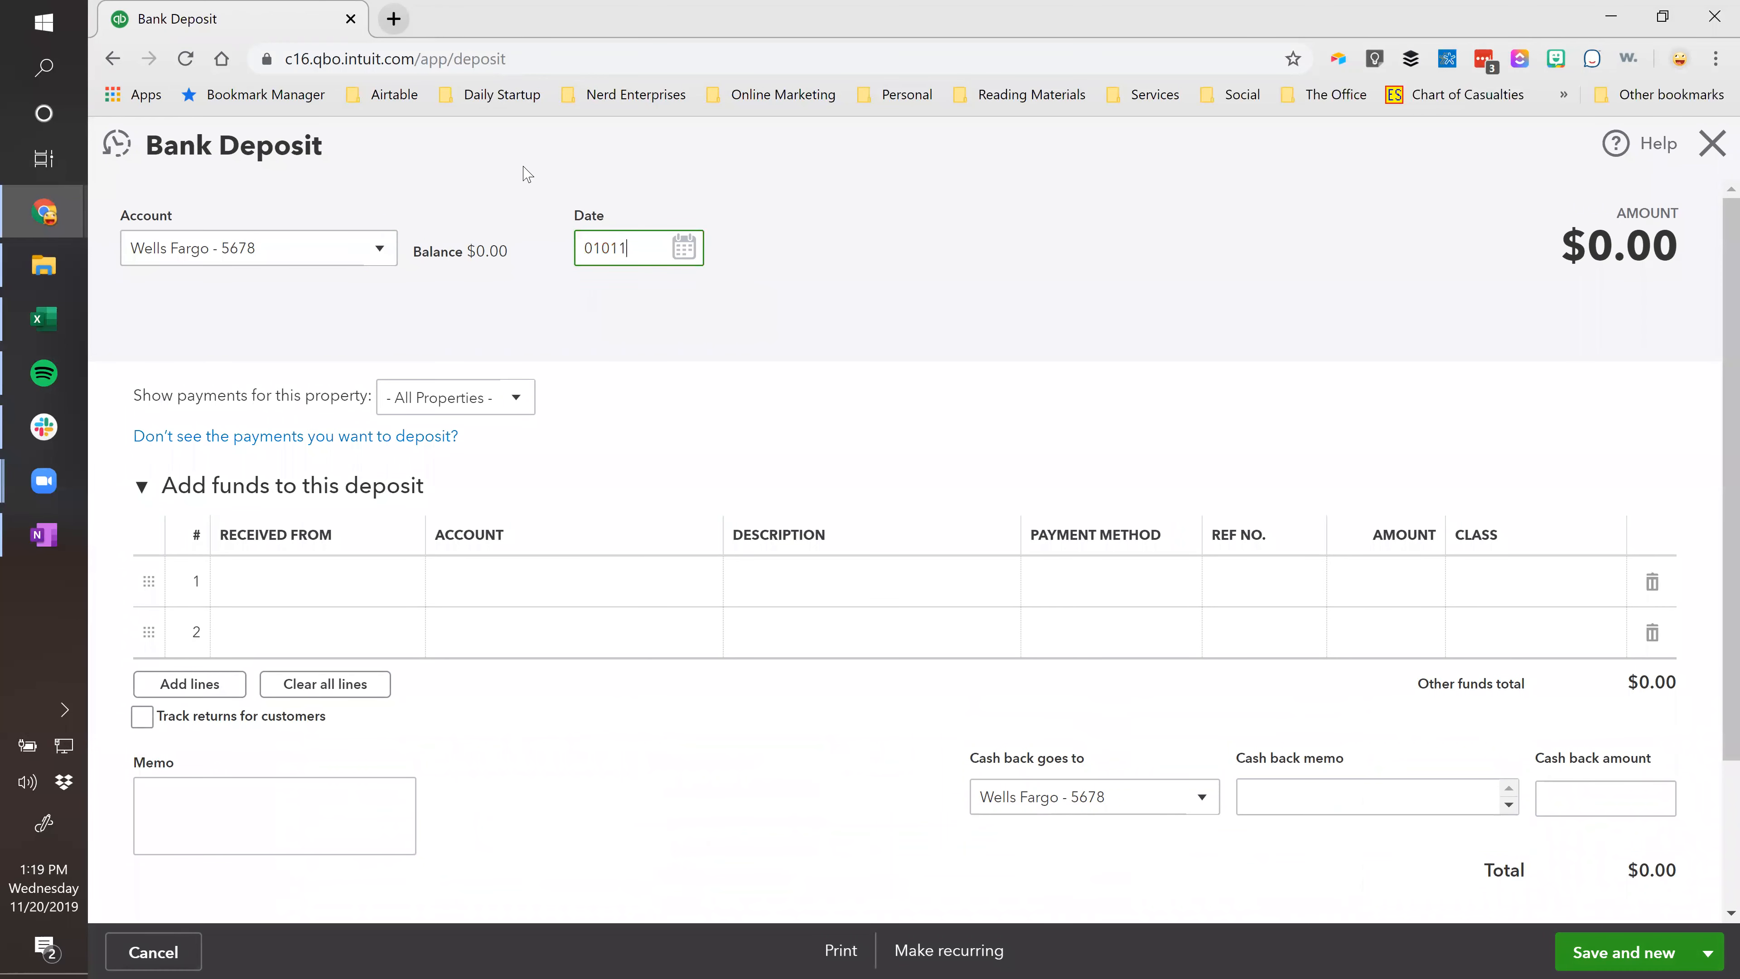
{"action": "key", "text": "Tab"}
{"action": "left_click", "coordinate": [525, 583]}
{"action": "type", "text": "Open"}
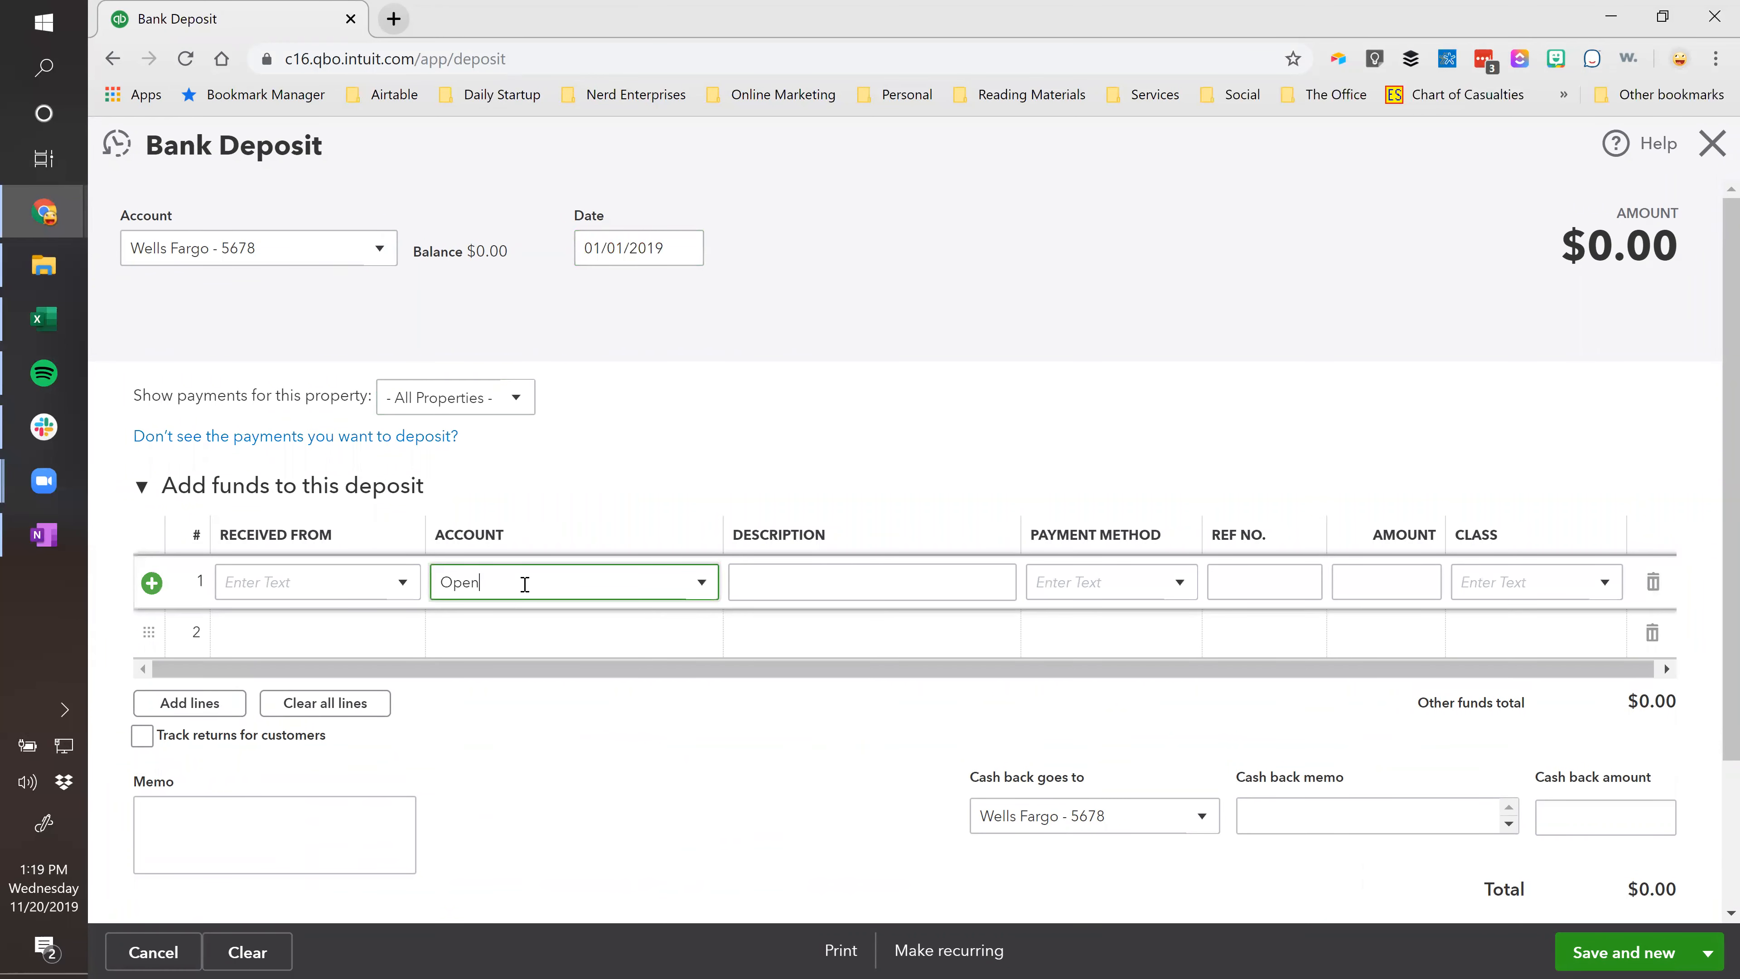
{"action": "left_click", "coordinate": [564, 662]}
{"action": "left_click", "coordinate": [1440, 578]}
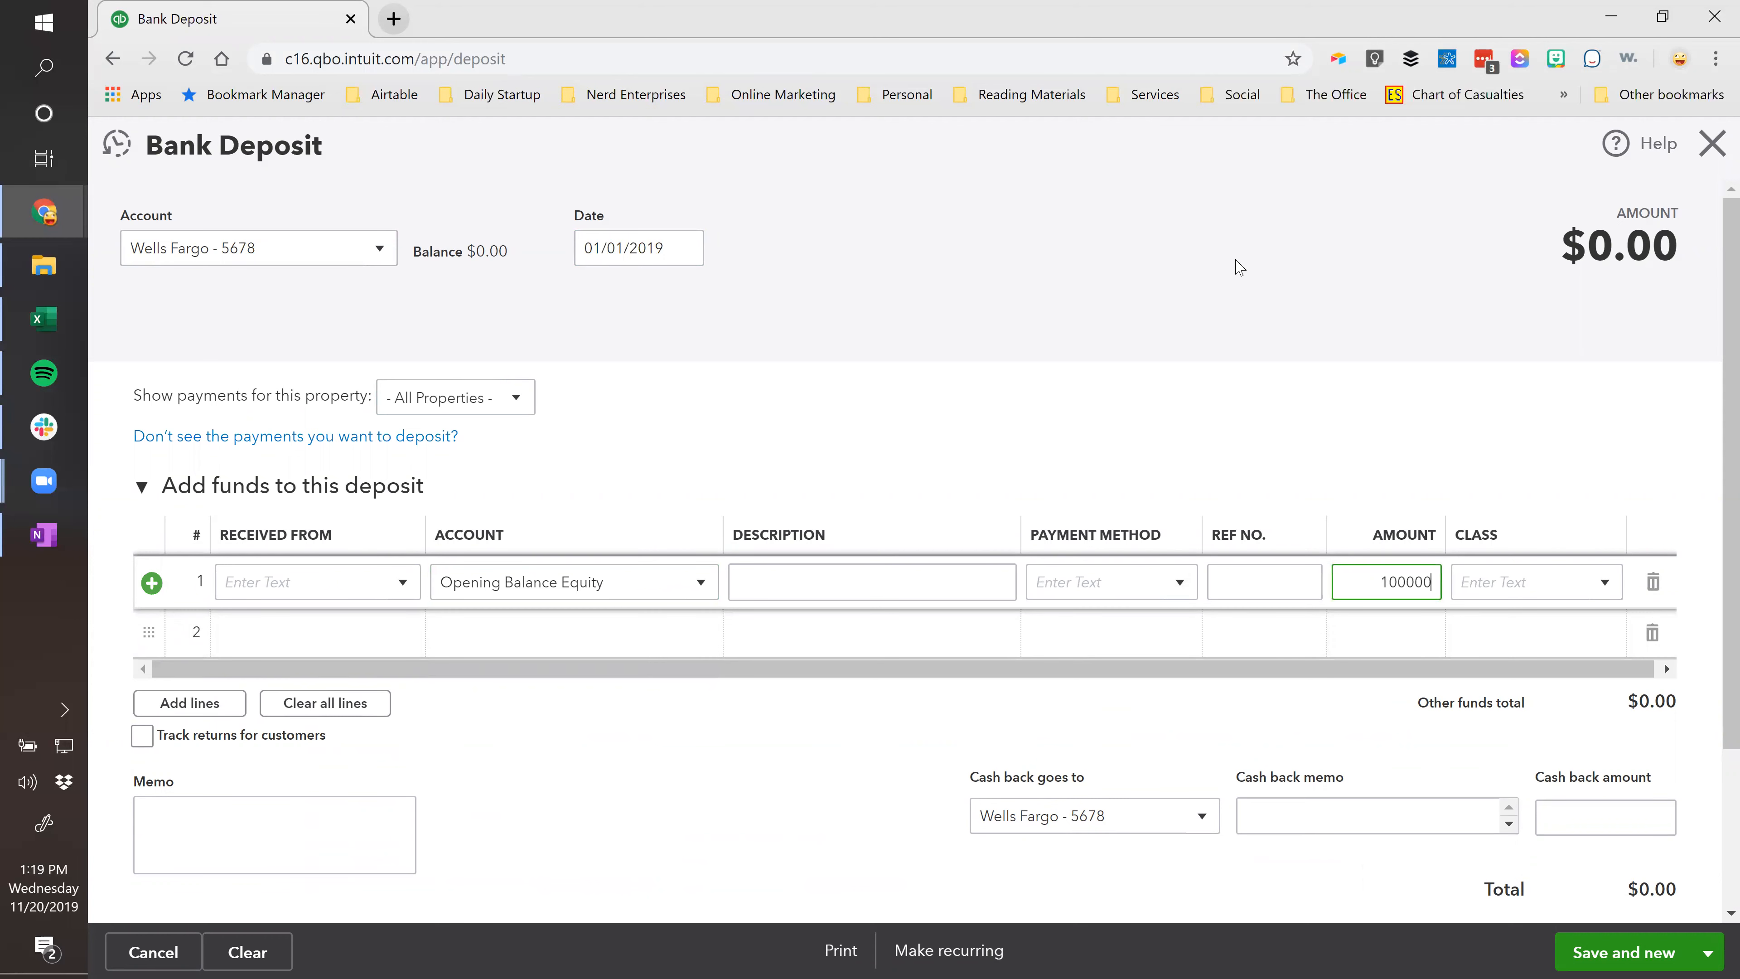
{"action": "key", "text": "Tab"}
Save and close the deposit without a class, then begin a new Expense.
{"action": "left_click", "coordinate": [1708, 952]}
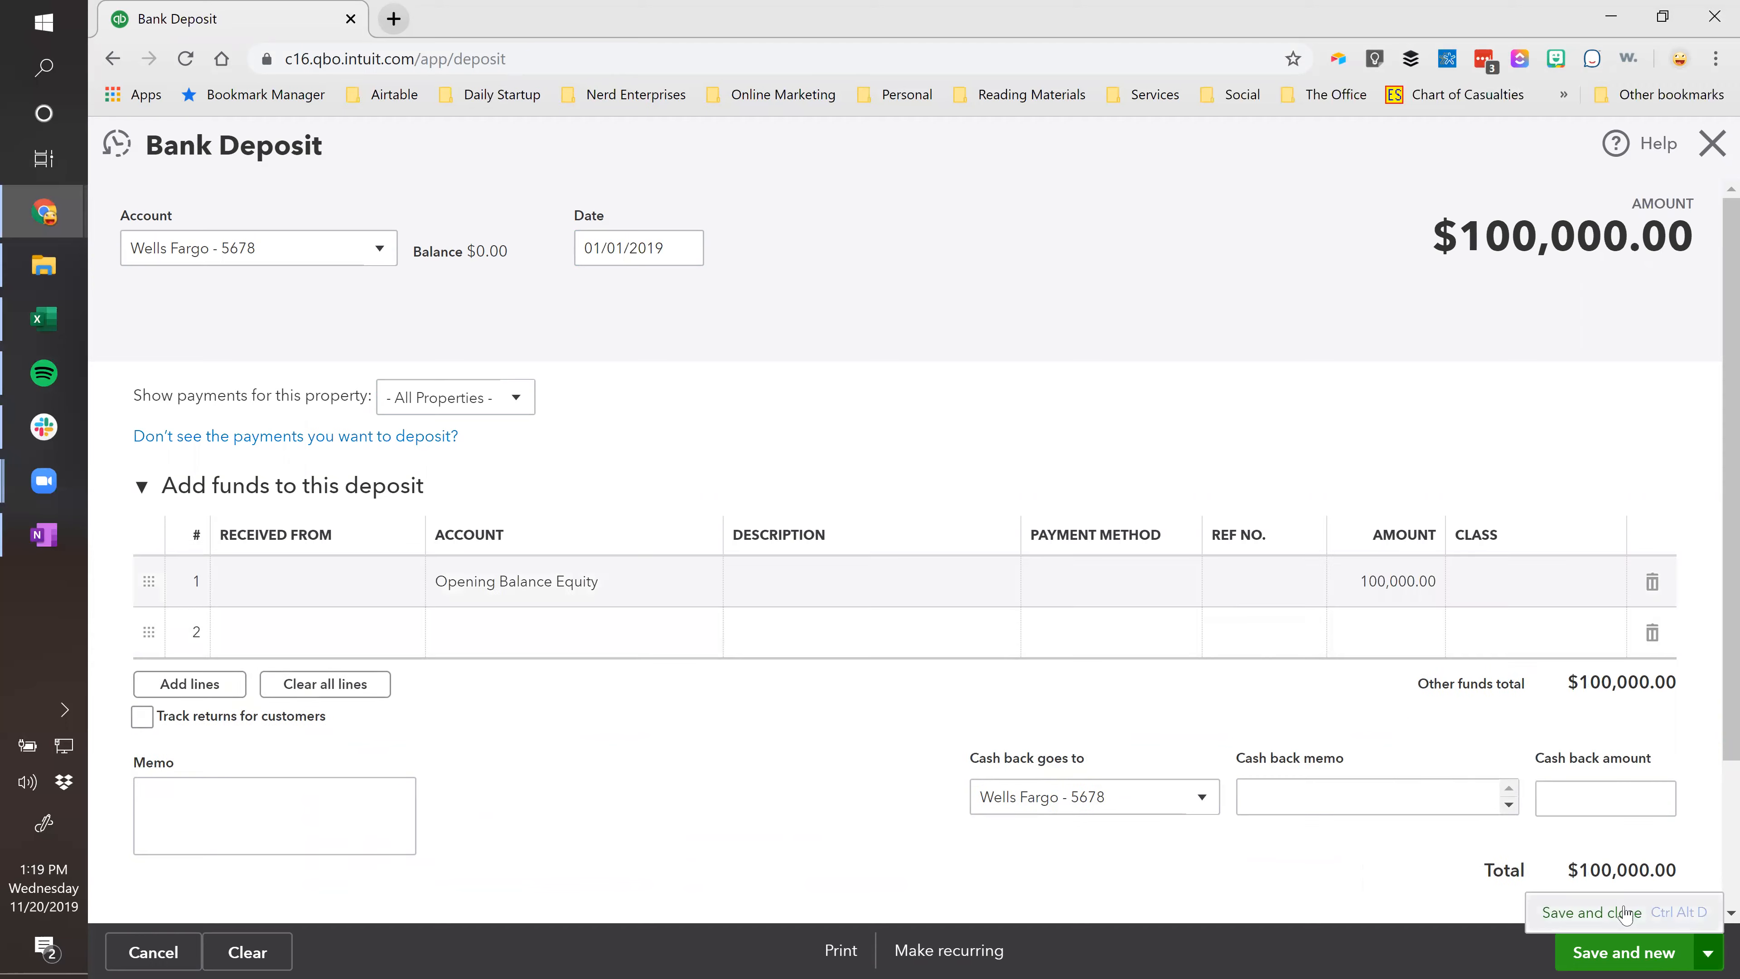
{"action": "left_click", "coordinate": [1624, 913]}
{"action": "left_click", "coordinate": [1091, 609]}
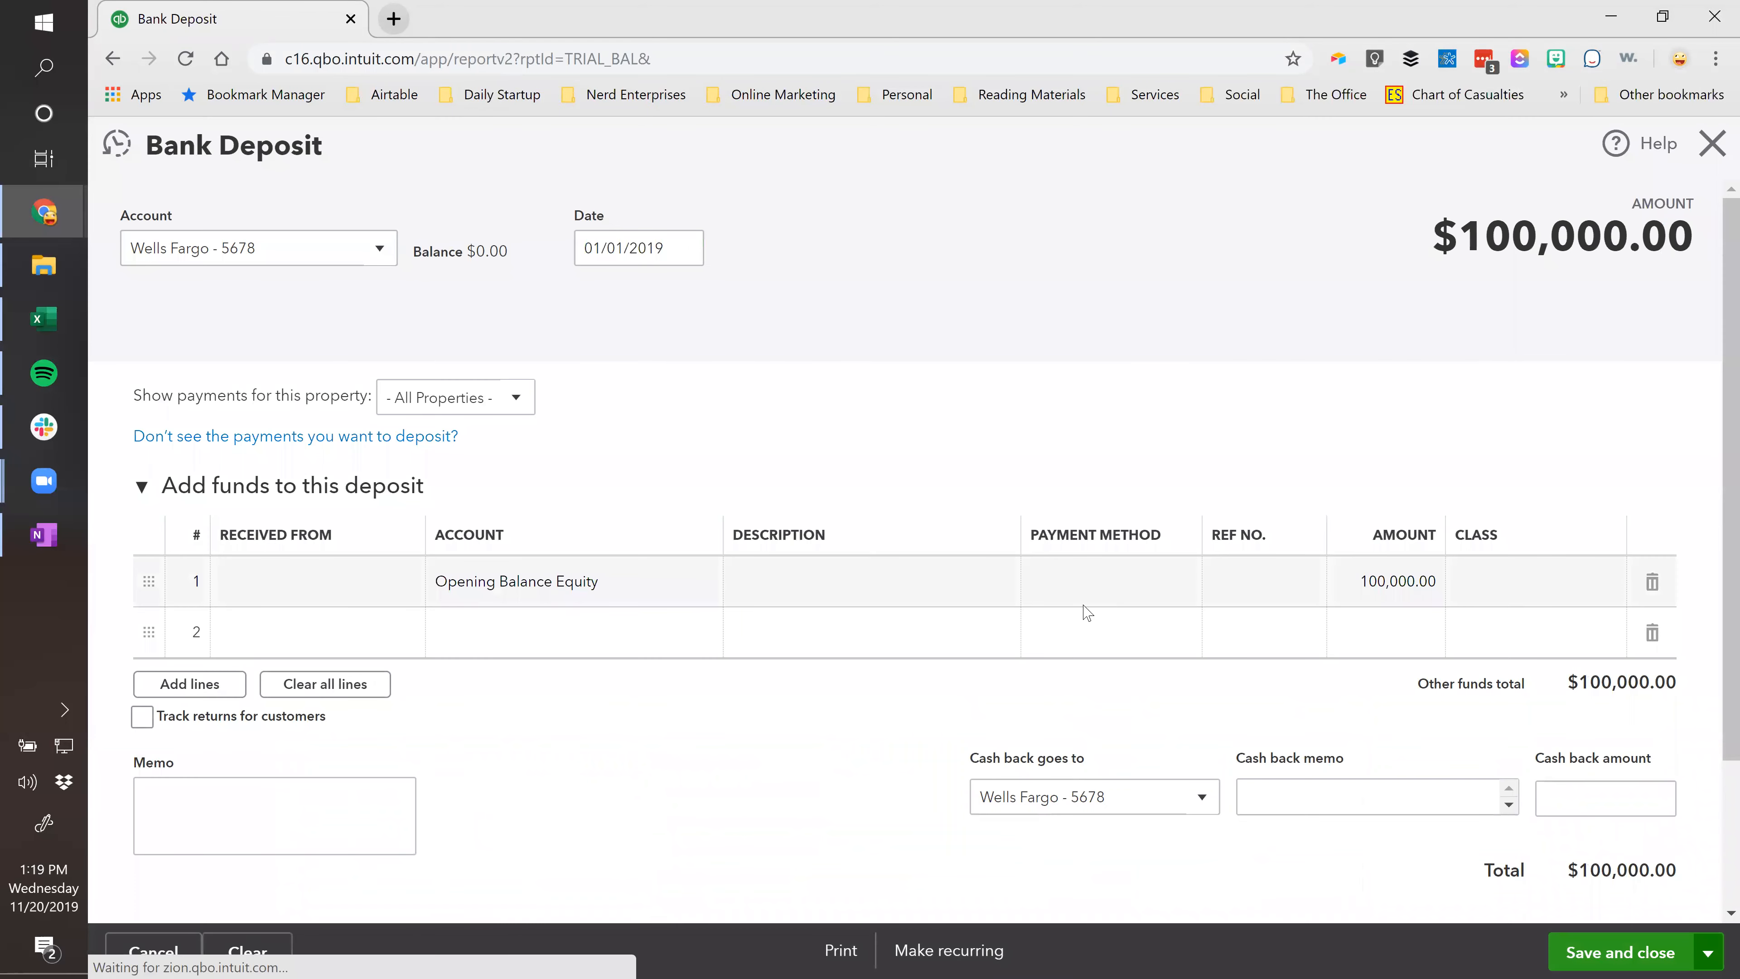
{"action": "left_click", "coordinate": [1345, 144]}
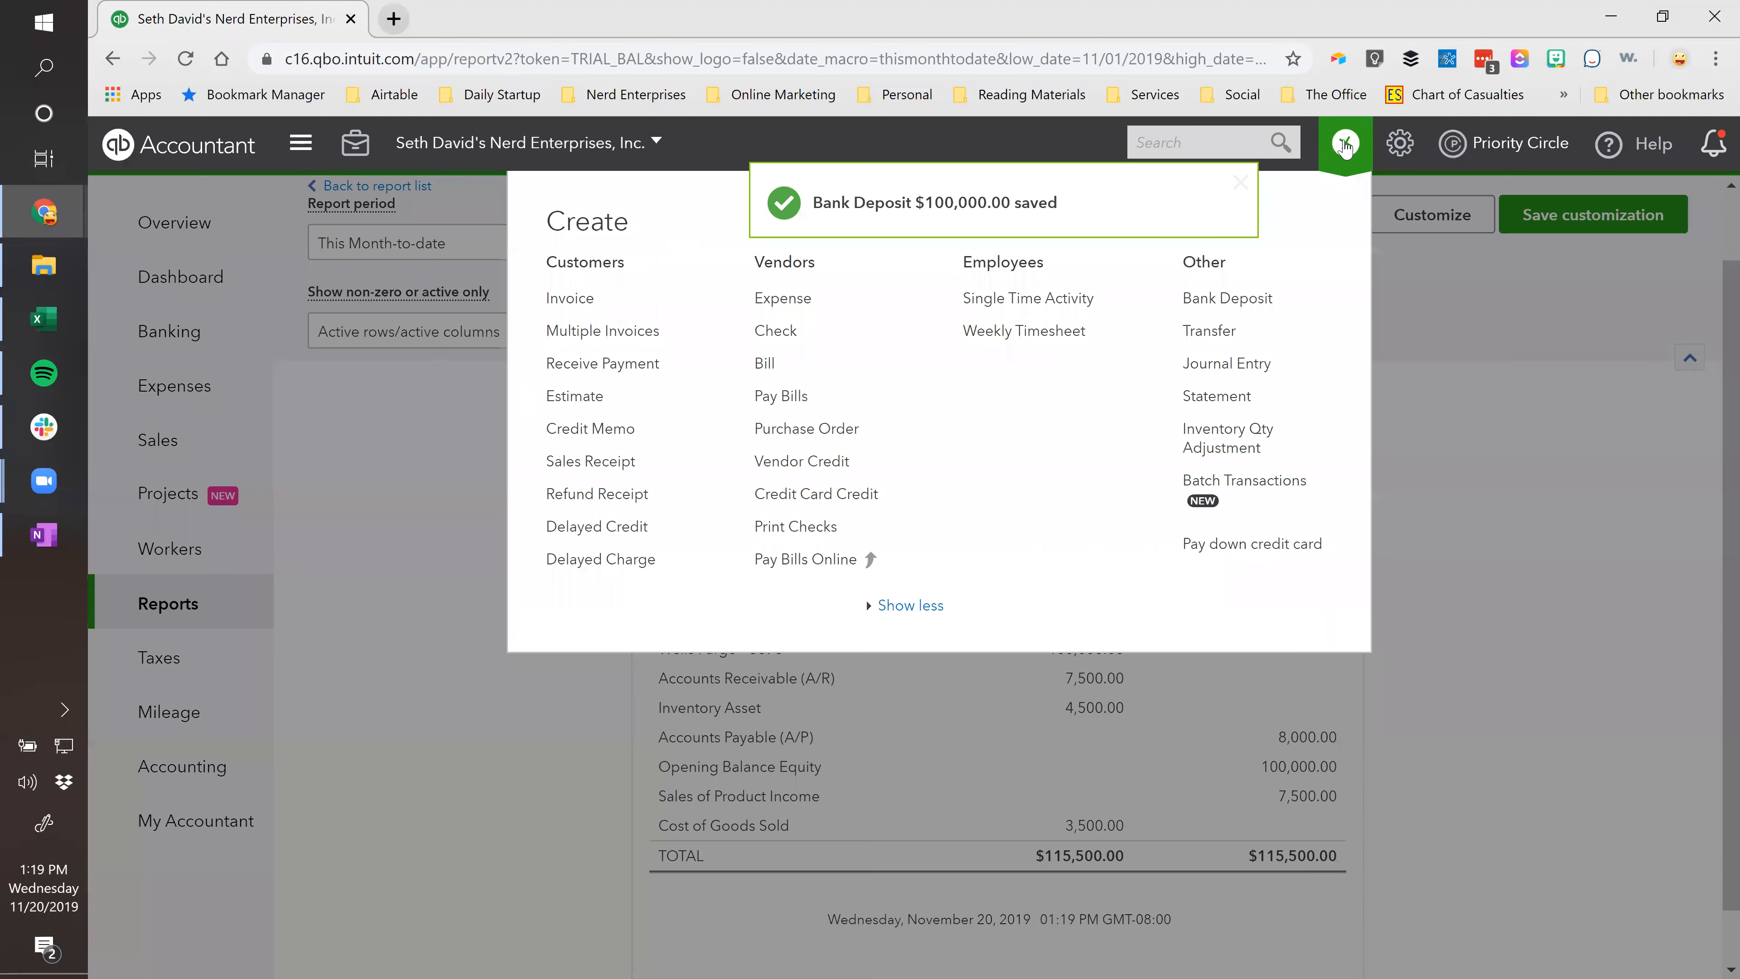
{"action": "left_click", "coordinate": [767, 307]}
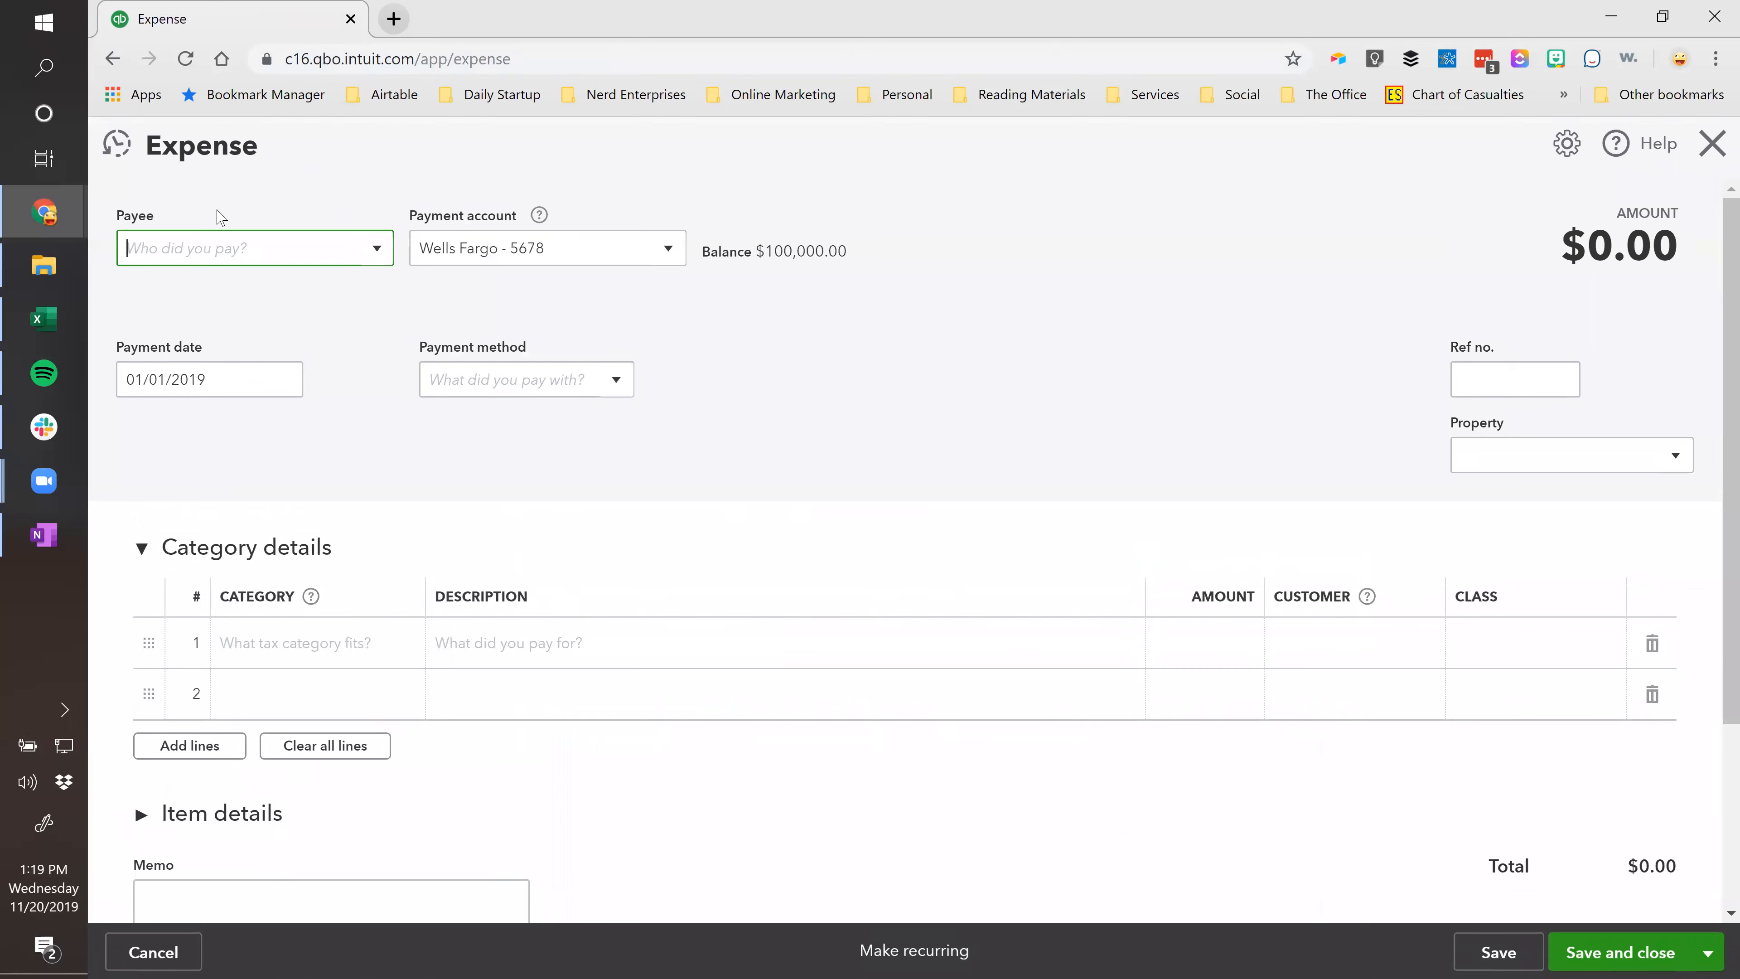
Add Some Insurance Company as a new vendor payee and enter Prepaid Insurance as line 1's category.
{"action": "type", "text": "Insu"}
{"action": "key", "text": "BackSpace"}
{"action": "key", "text": "BackSpace"}
{"action": "type", "text": "S"}
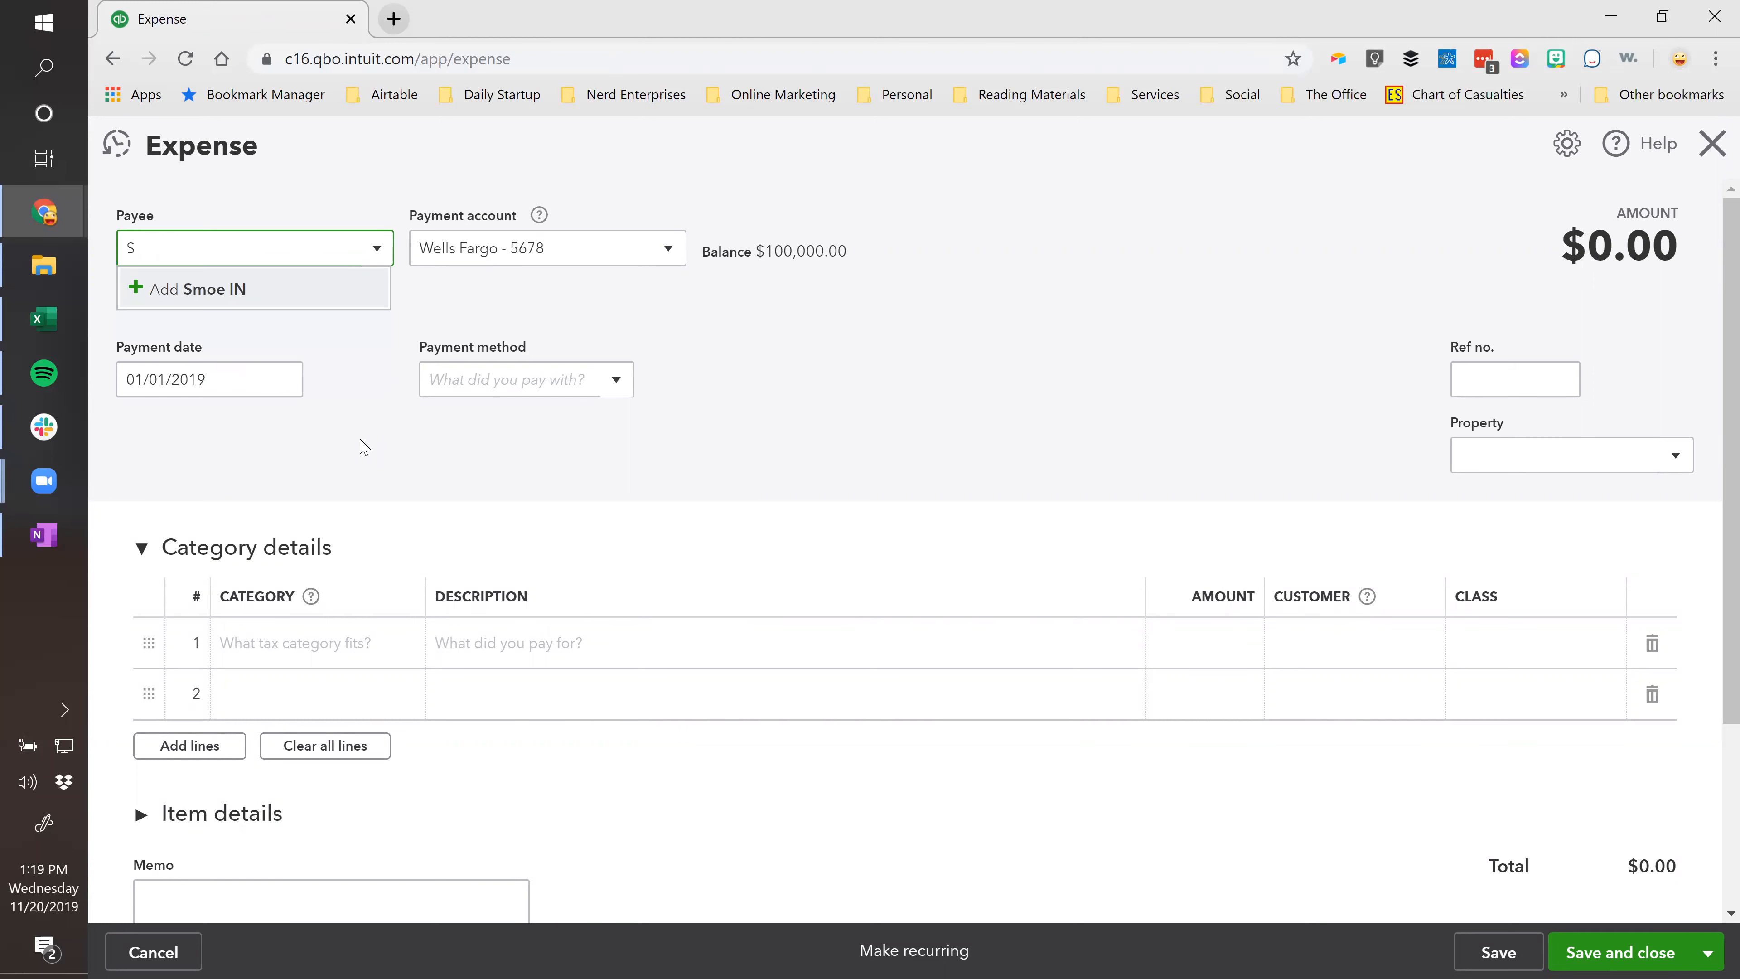
{"action": "type", "text": "moe ome Insurance Compn"}
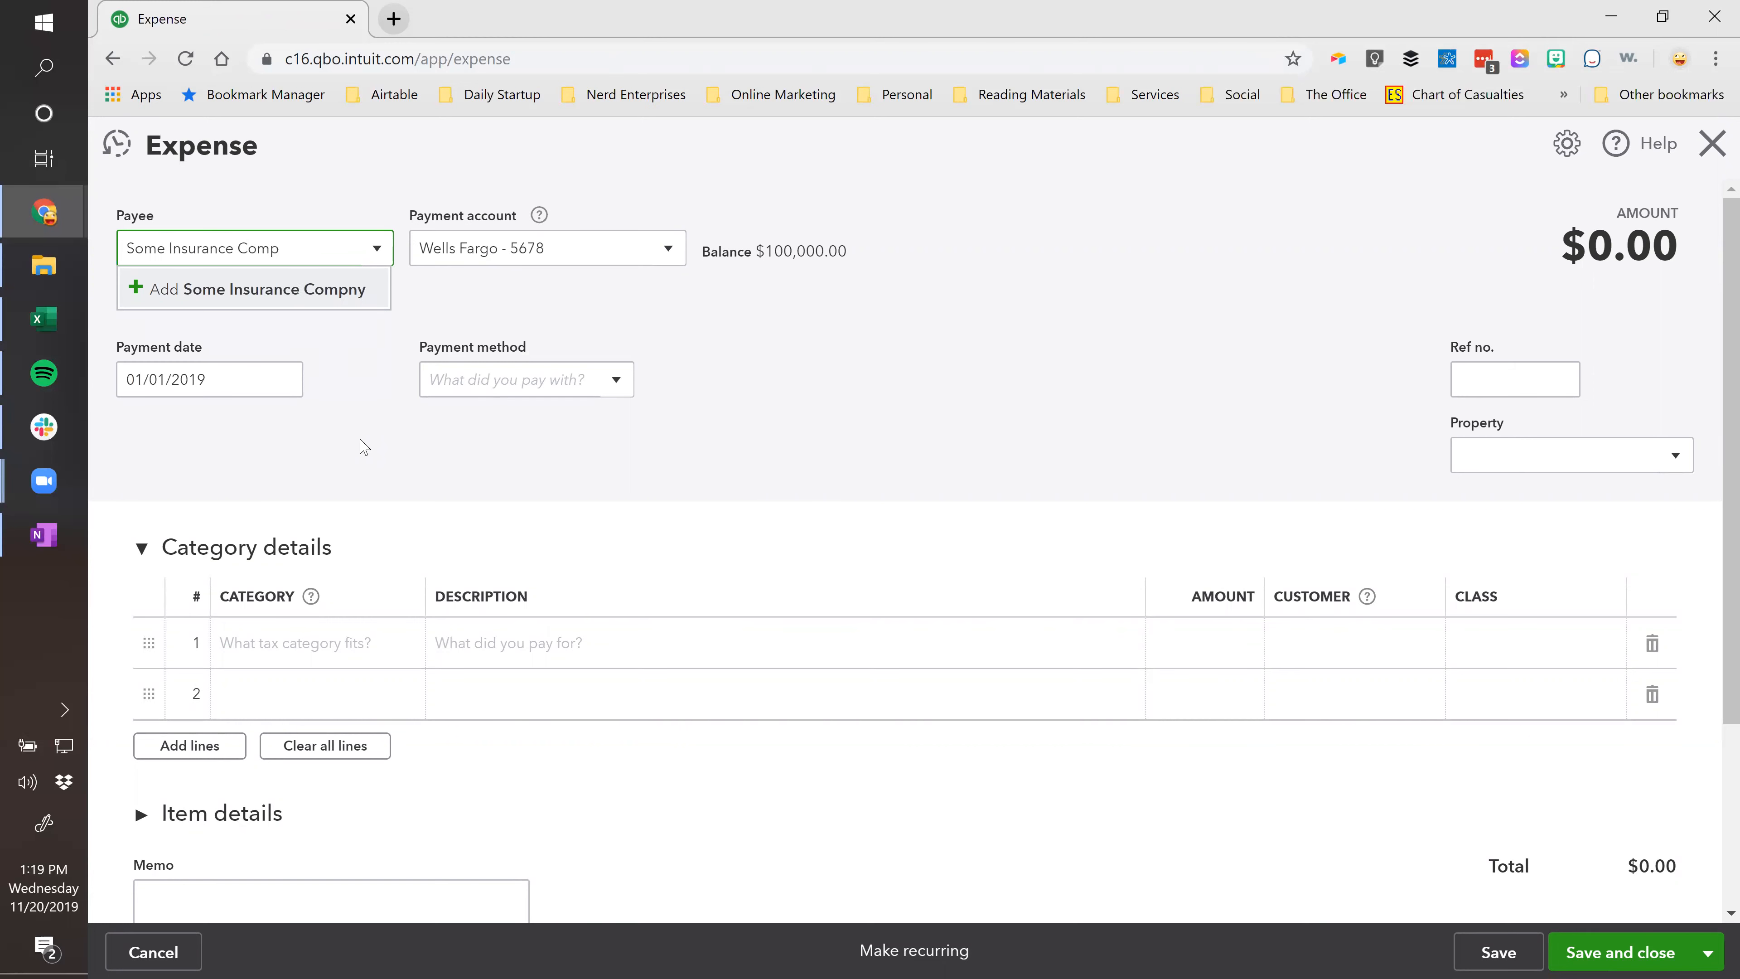
{"action": "left_click", "coordinate": [286, 296]}
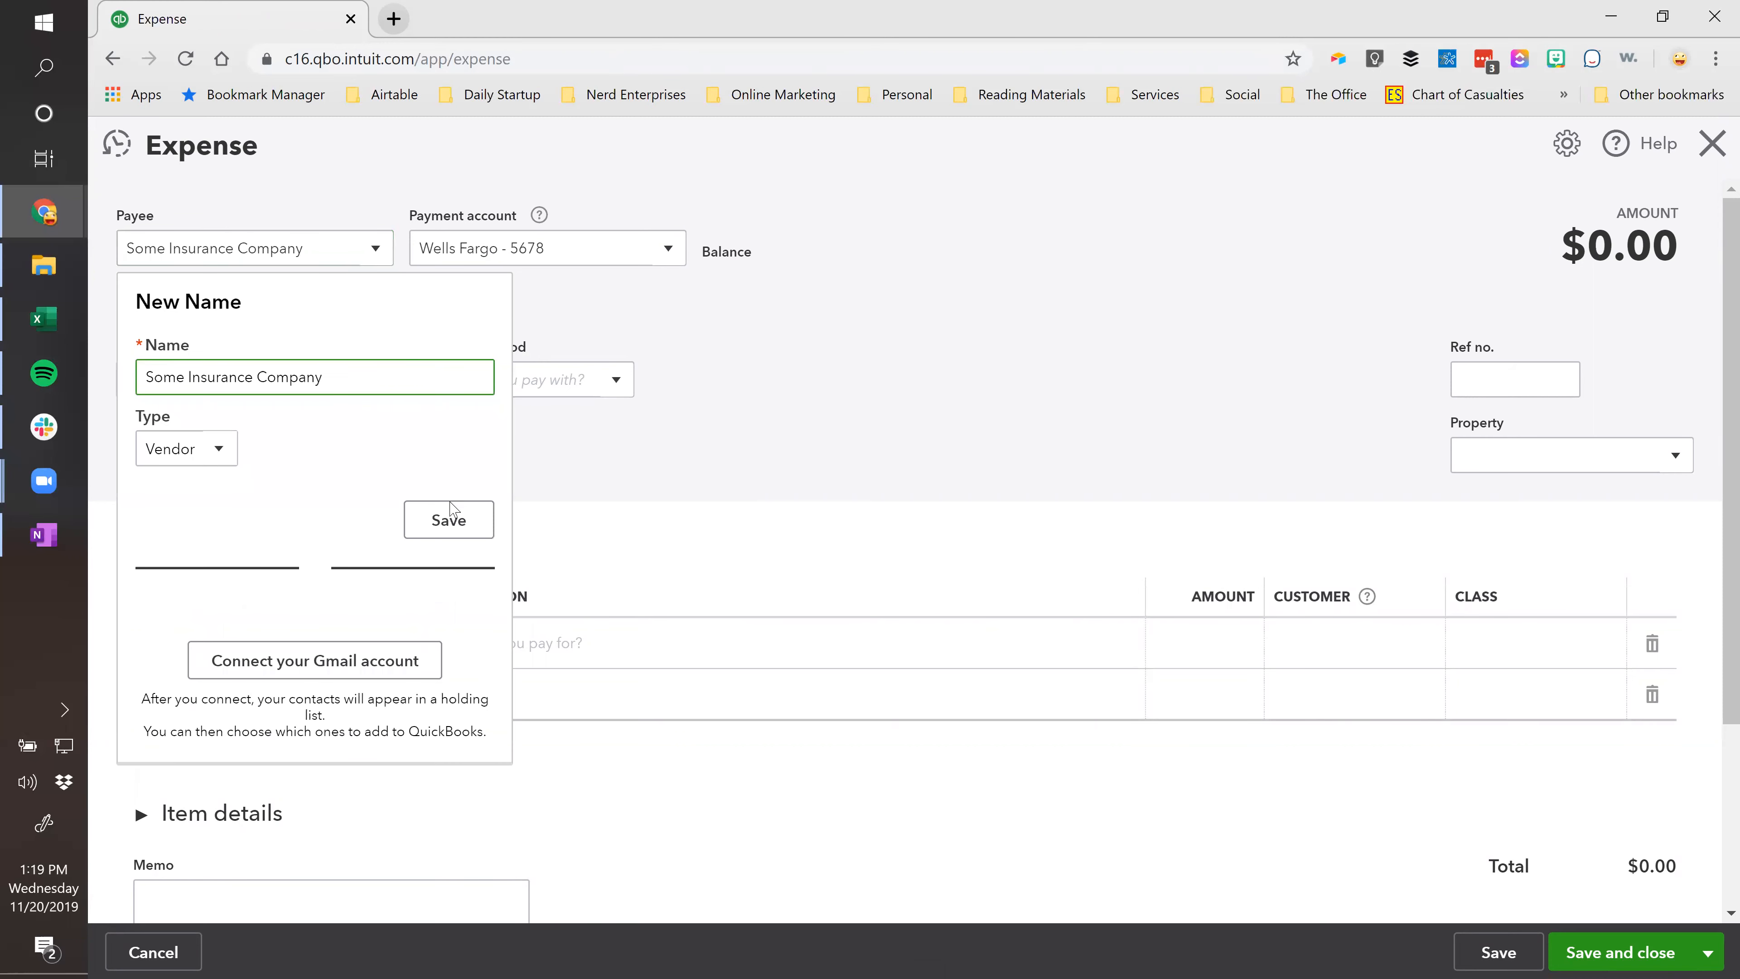
{"action": "left_click", "coordinate": [451, 513]}
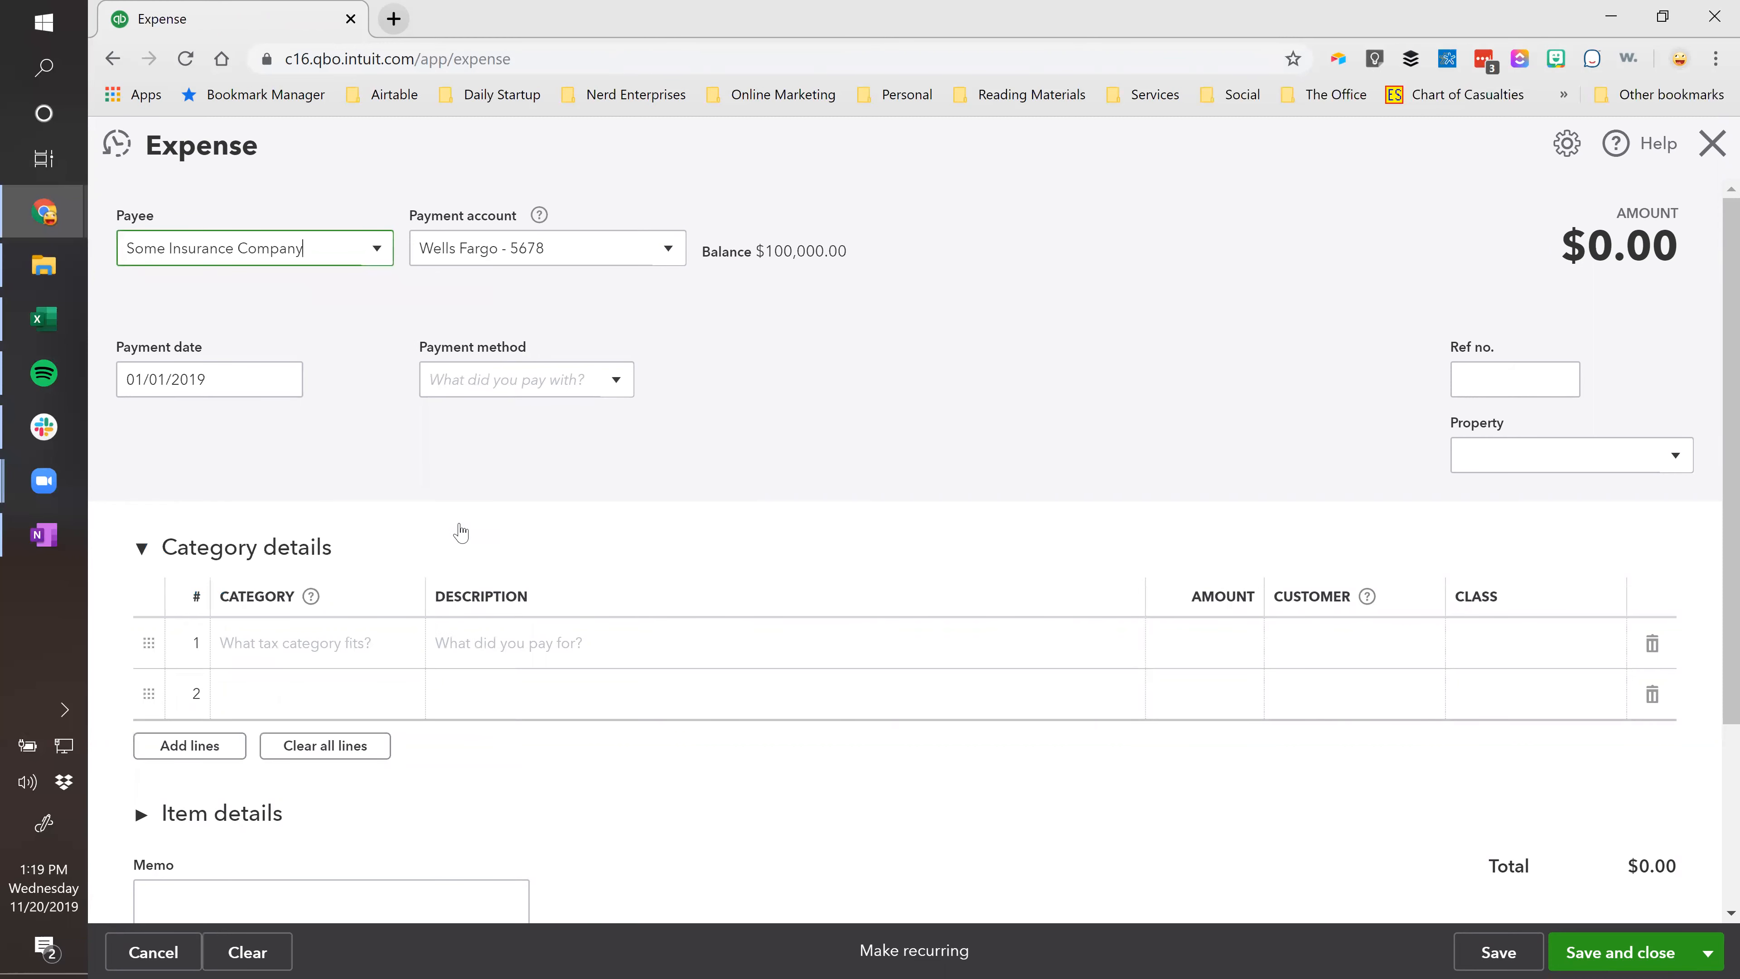
{"action": "left_click", "coordinate": [287, 648]}
{"action": "type", "text": "Pre"}
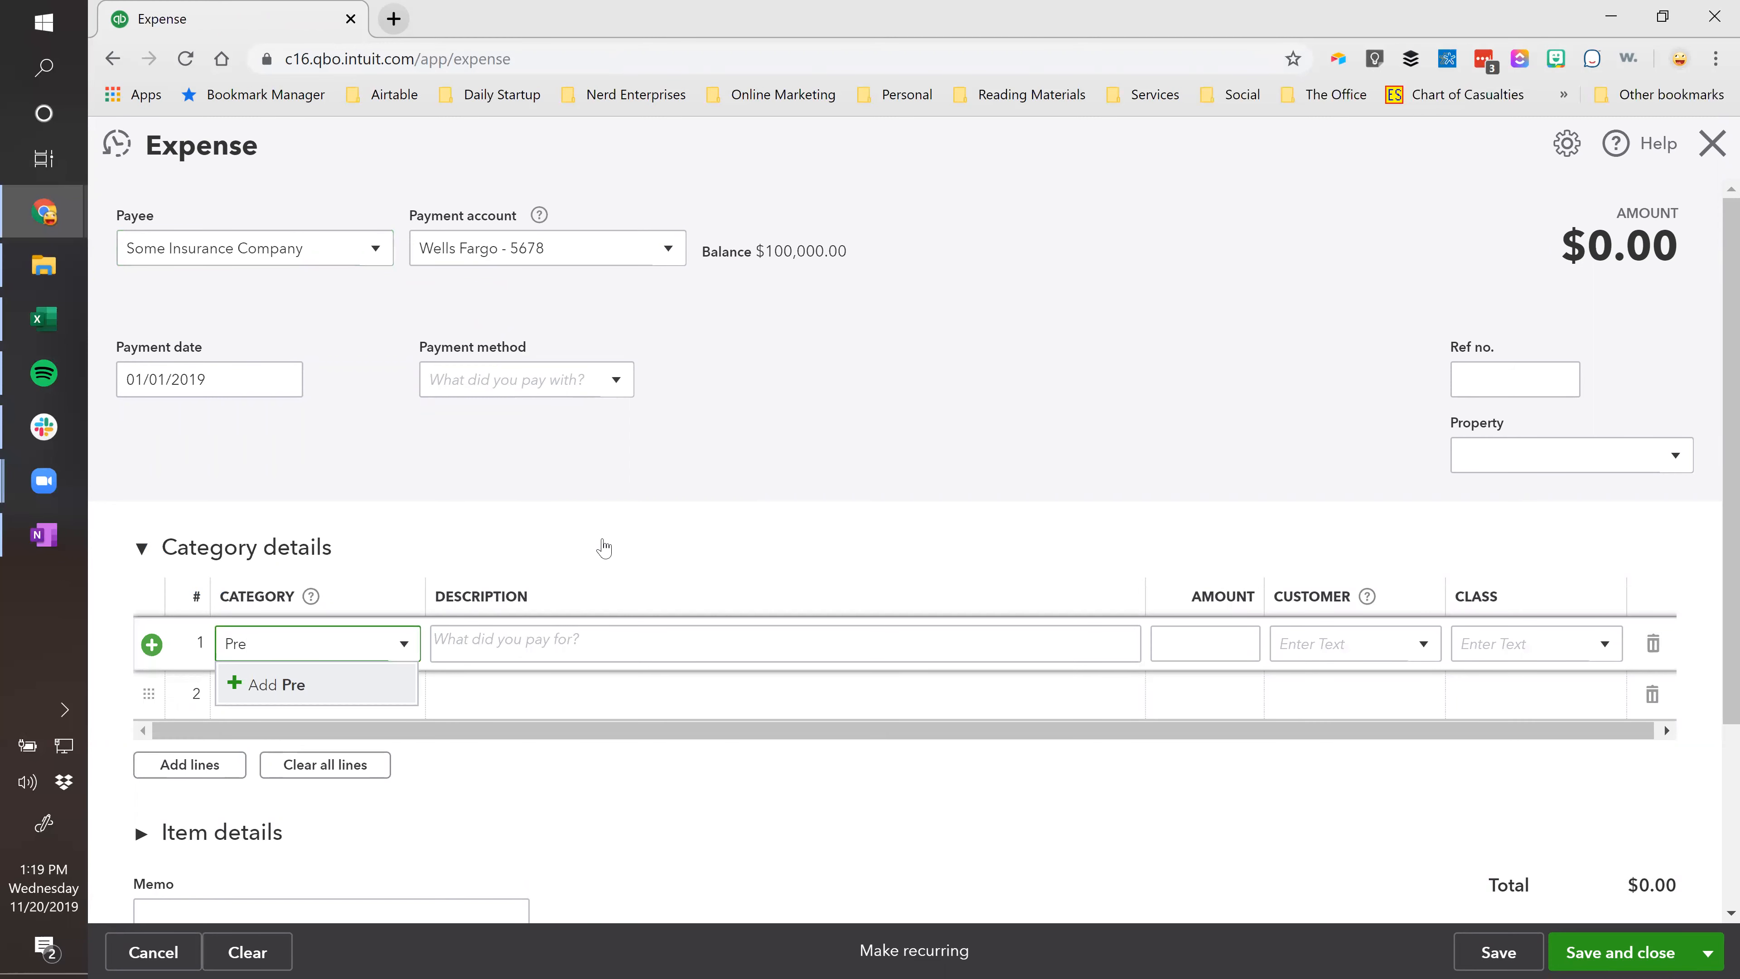
{"action": "type", "text": "paid Insurance"}
Create the Prepaid Insurance account with Other Current Assets account and detail types, and save it.
{"action": "left_click", "coordinate": [329, 694]}
{"action": "left_click", "coordinate": [798, 305]}
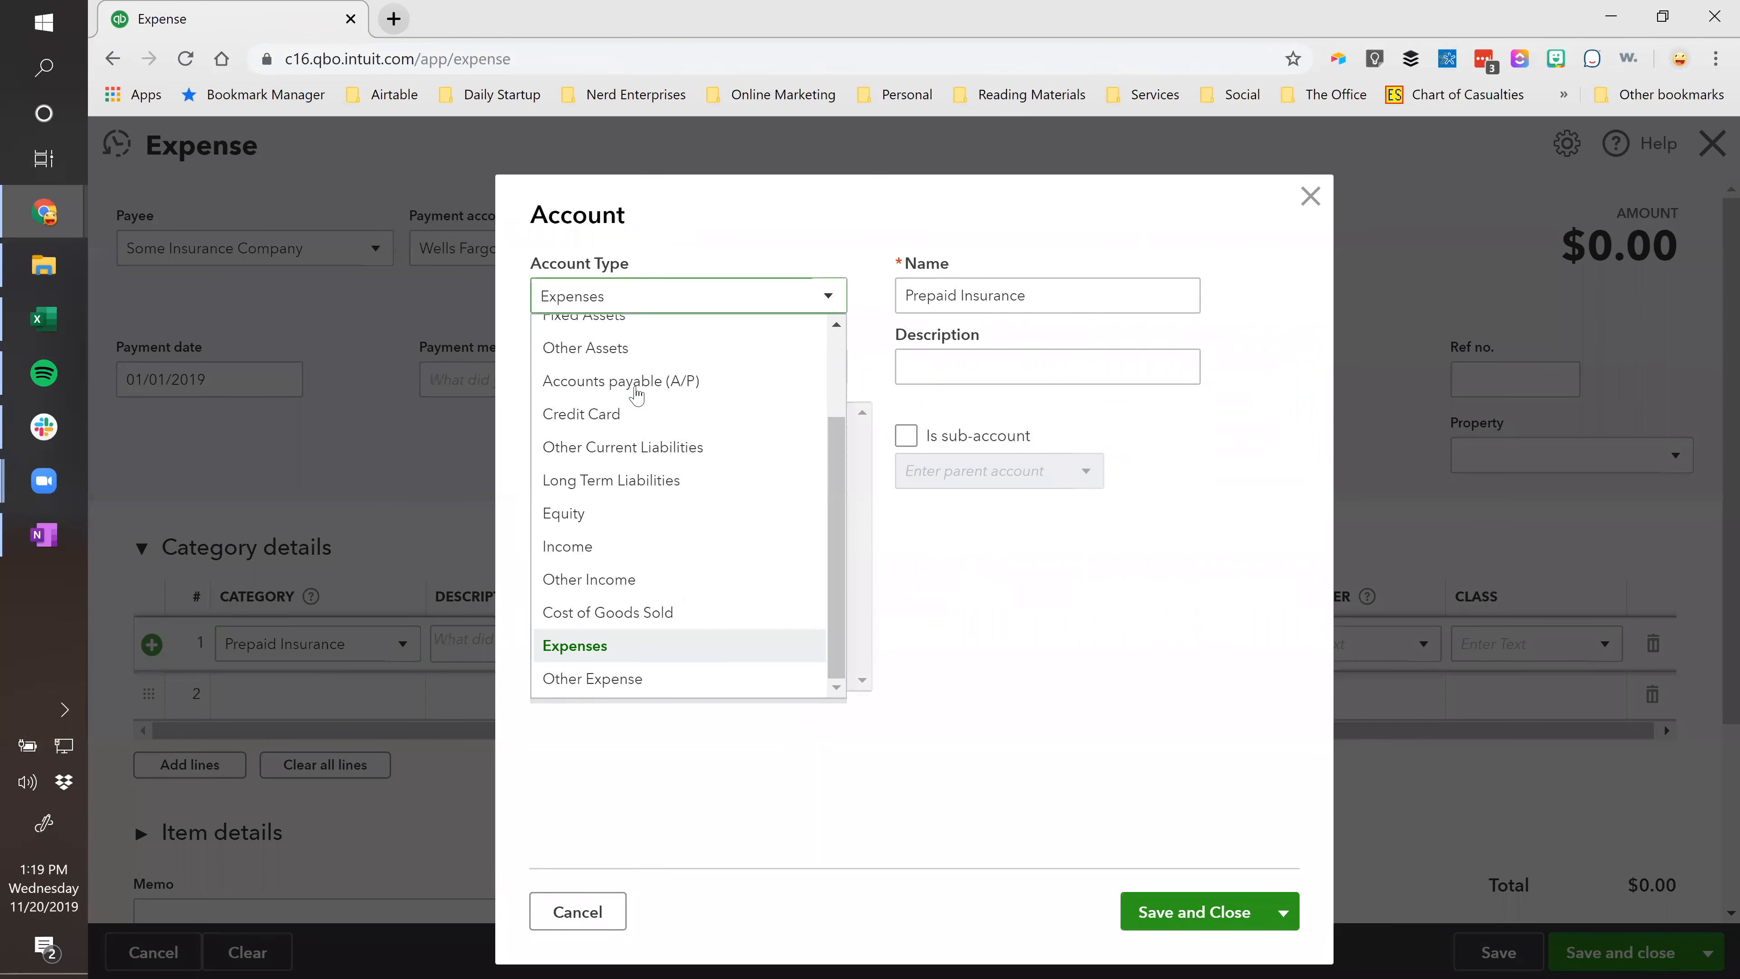
{"action": "scroll", "coordinate": [637, 395], "scroll_direction": "up", "scroll_amount": 3}
{"action": "left_click", "coordinate": [618, 372]}
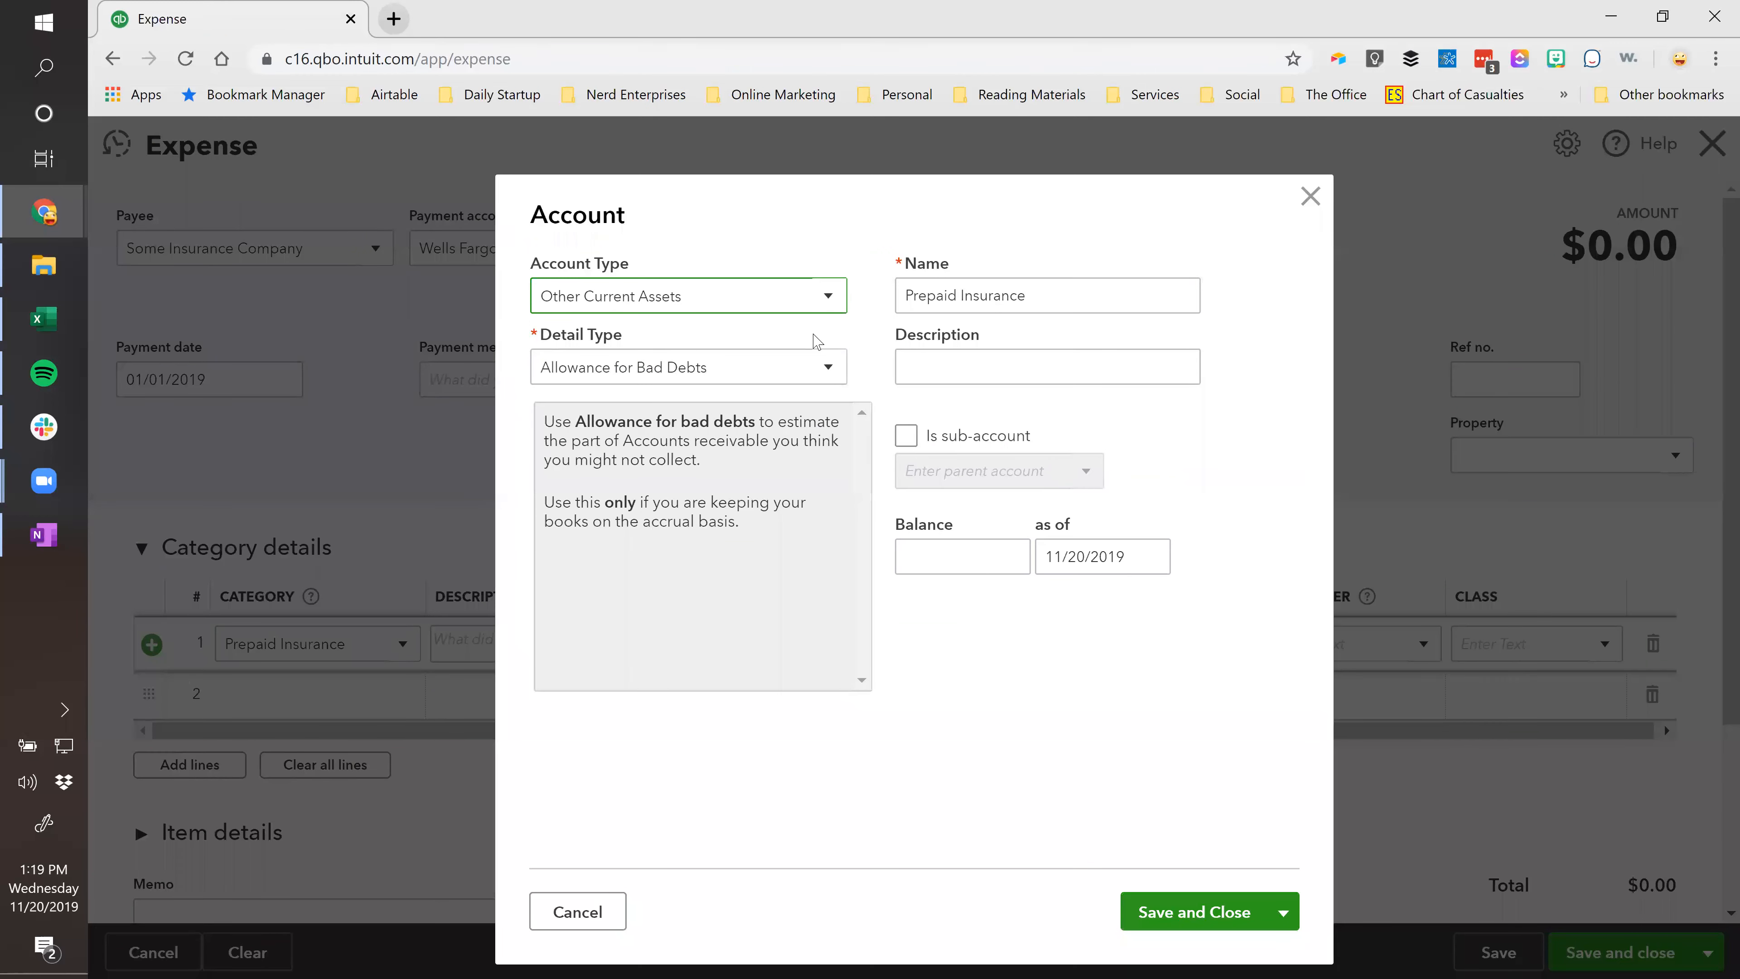
{"action": "left_click", "coordinate": [808, 372]}
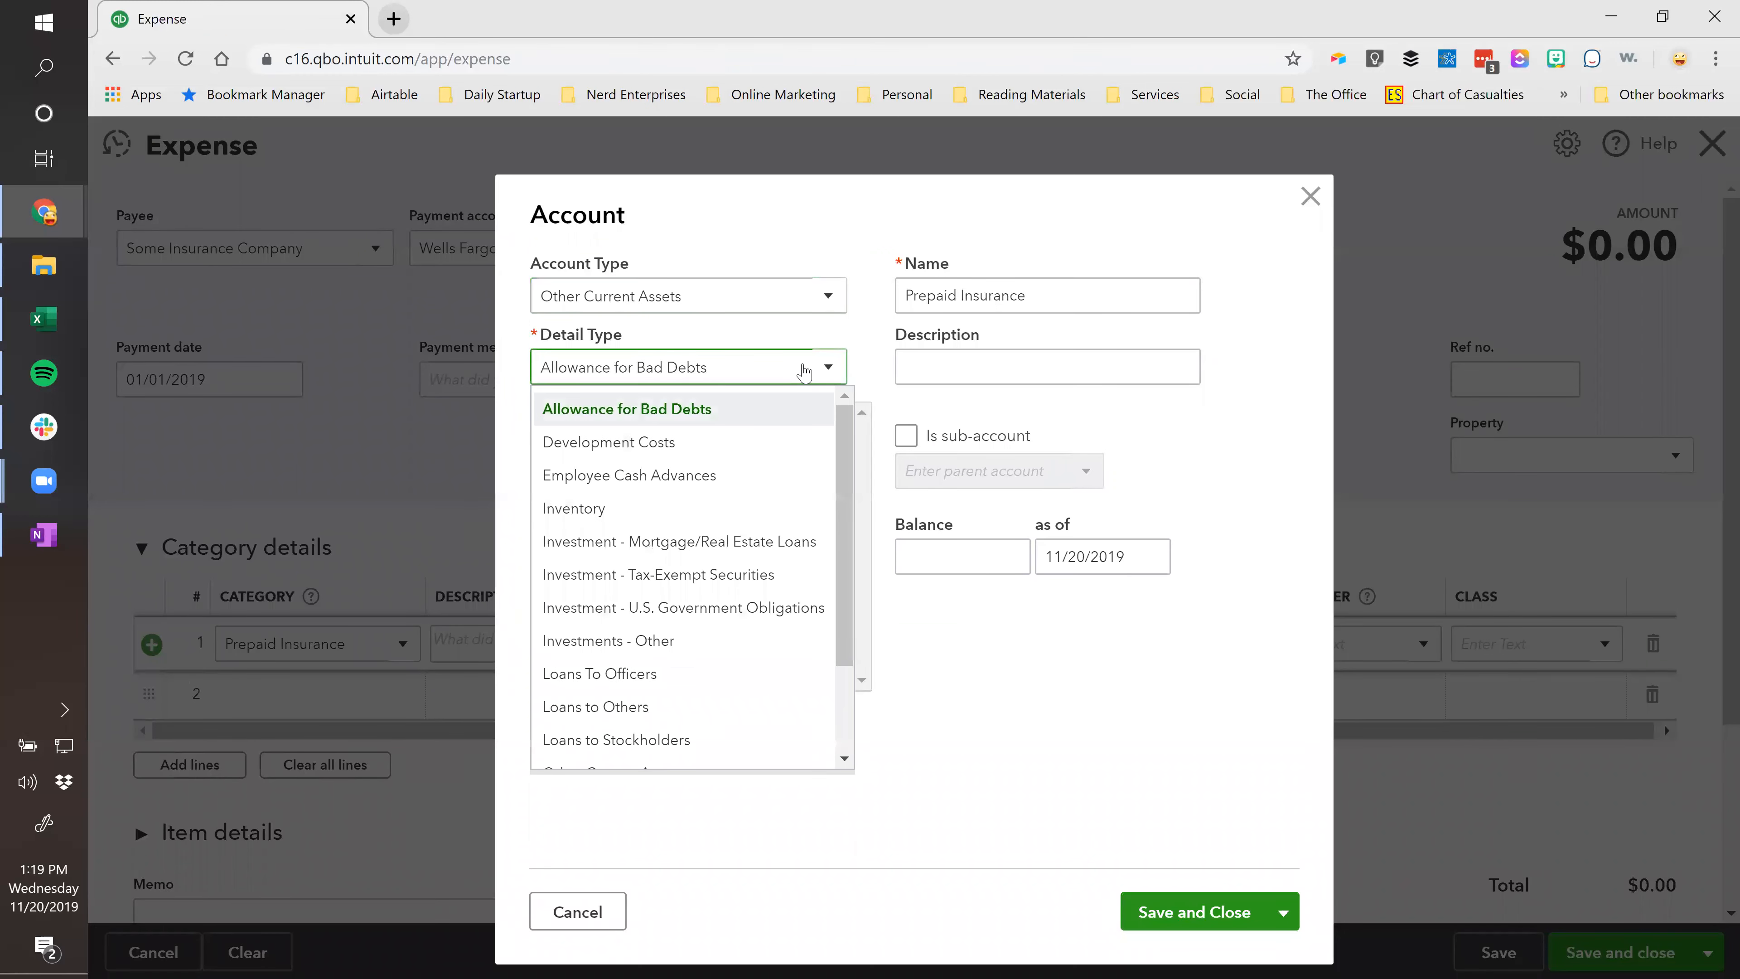
{"action": "scroll", "coordinate": [692, 542], "scroll_direction": "down", "scroll_amount": 2}
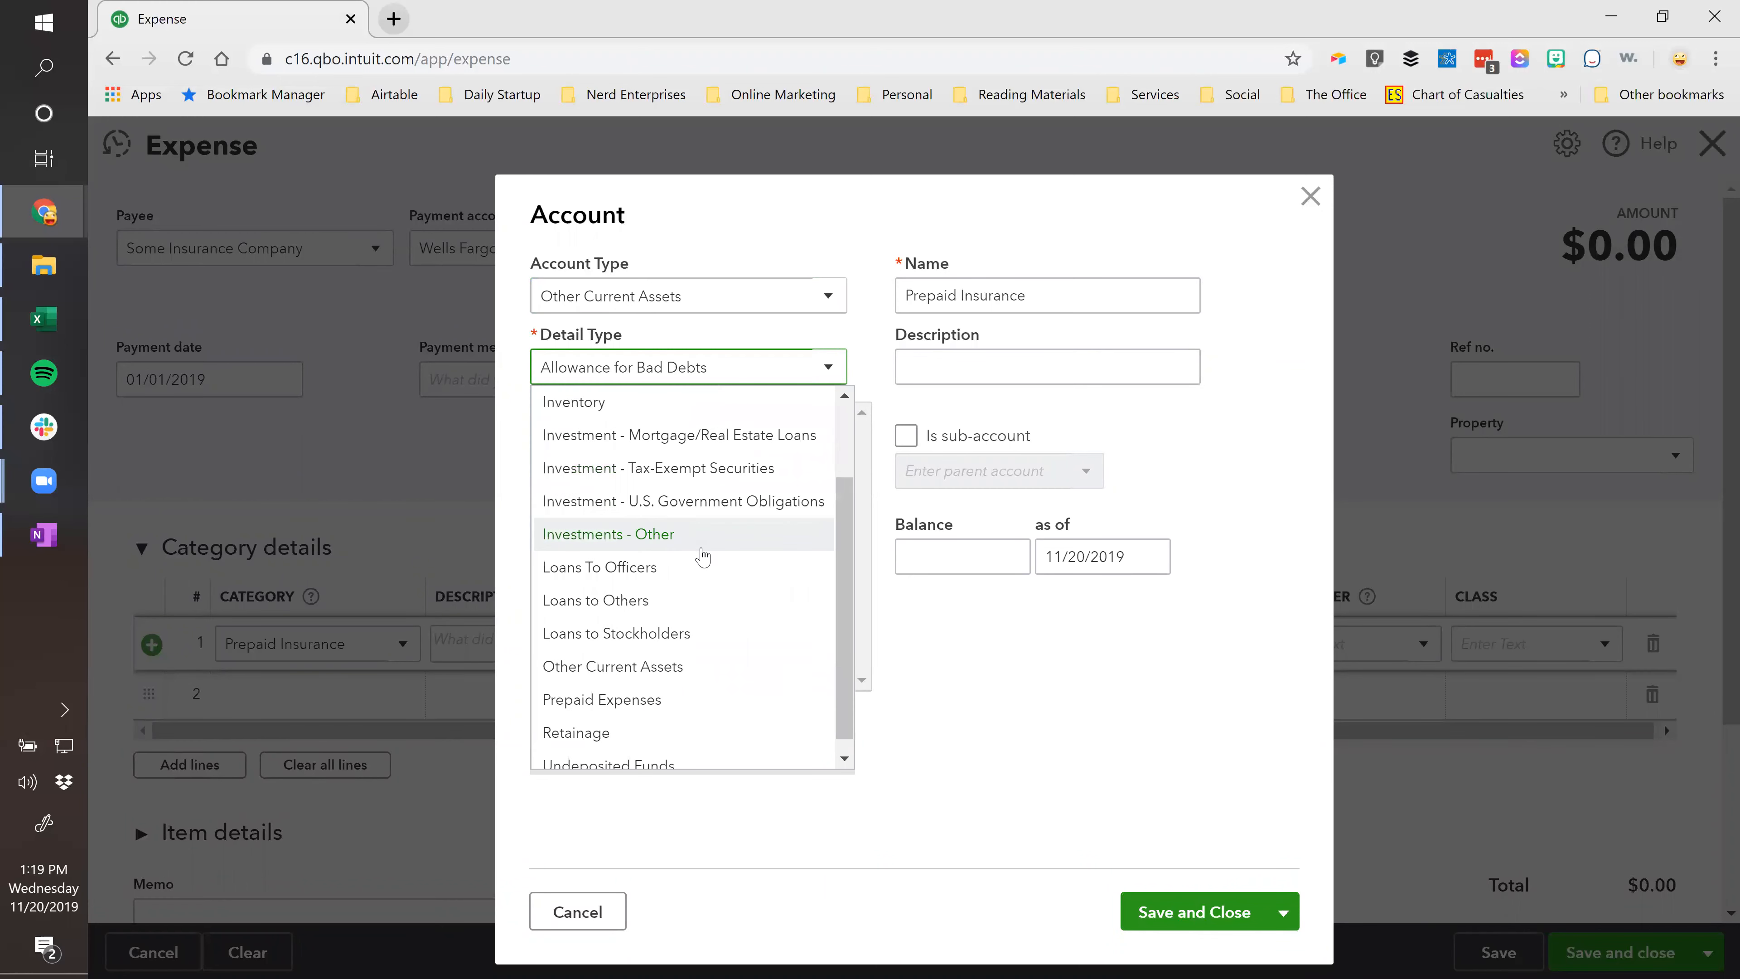
{"action": "left_click", "coordinate": [602, 649]}
{"action": "left_click", "coordinate": [933, 360]}
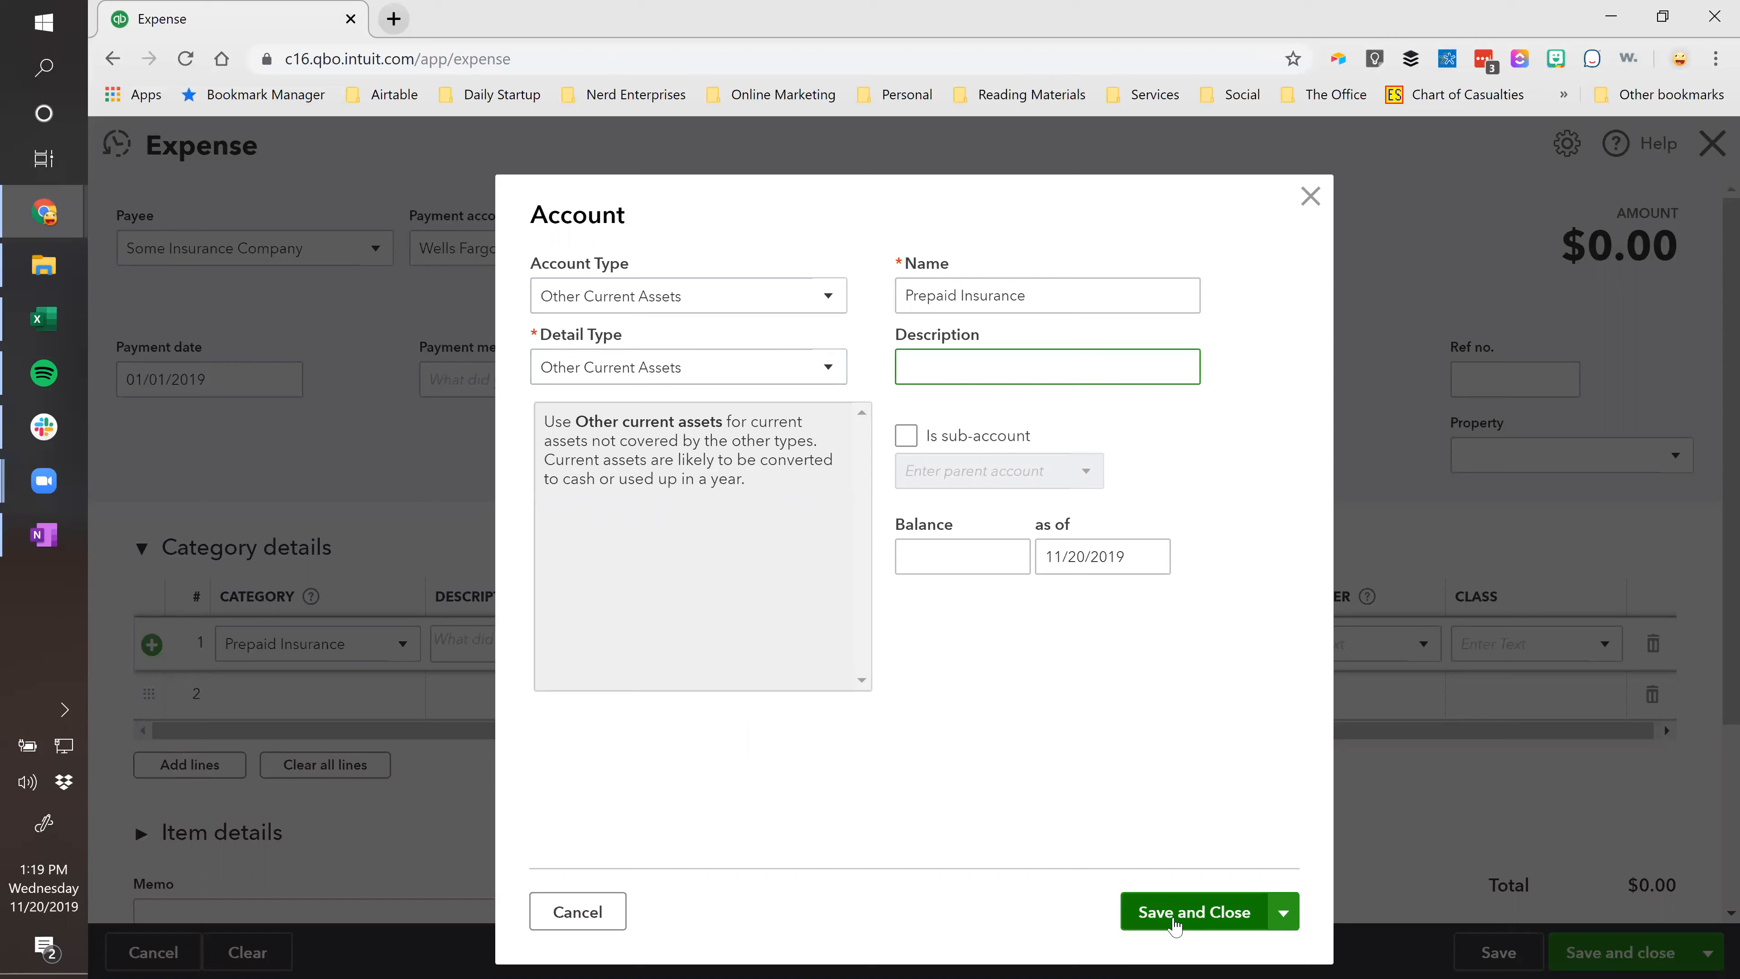
{"action": "left_click", "coordinate": [1174, 921]}
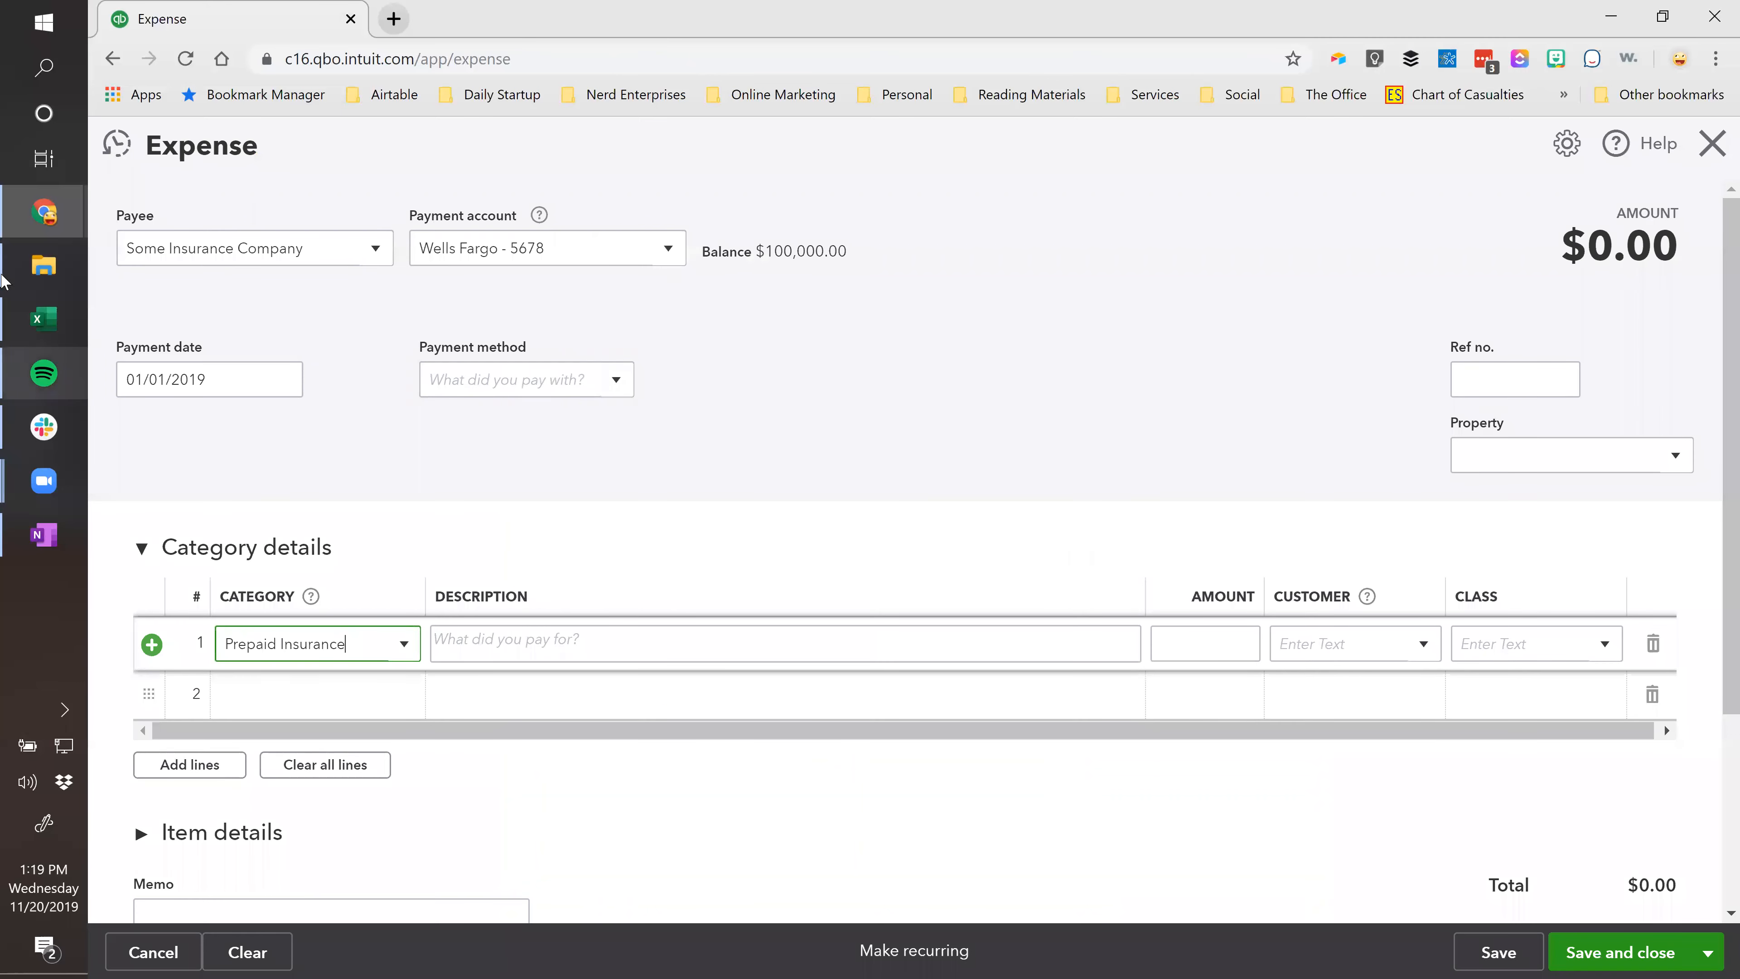
Glance at the Prepaid-Amort workbook, then enter 9,000.00 as line 1's amount.
{"action": "left_click", "coordinate": [44, 319]}
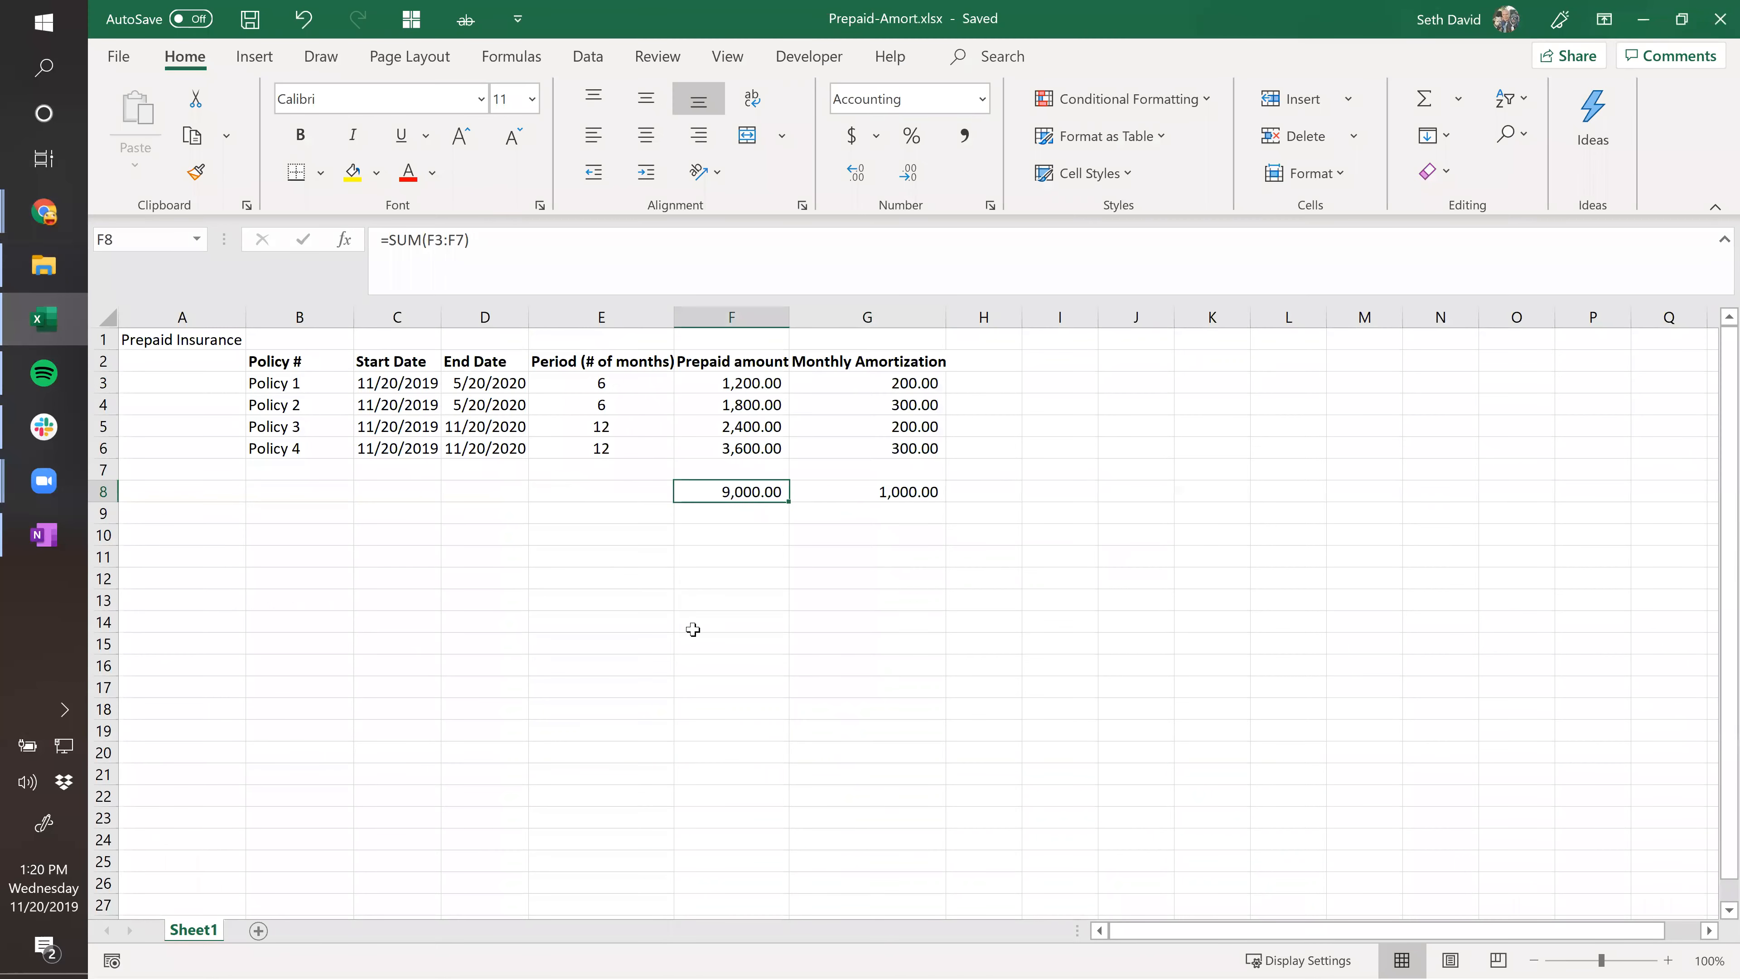
{"action": "key", "text": "alt+Tab"}
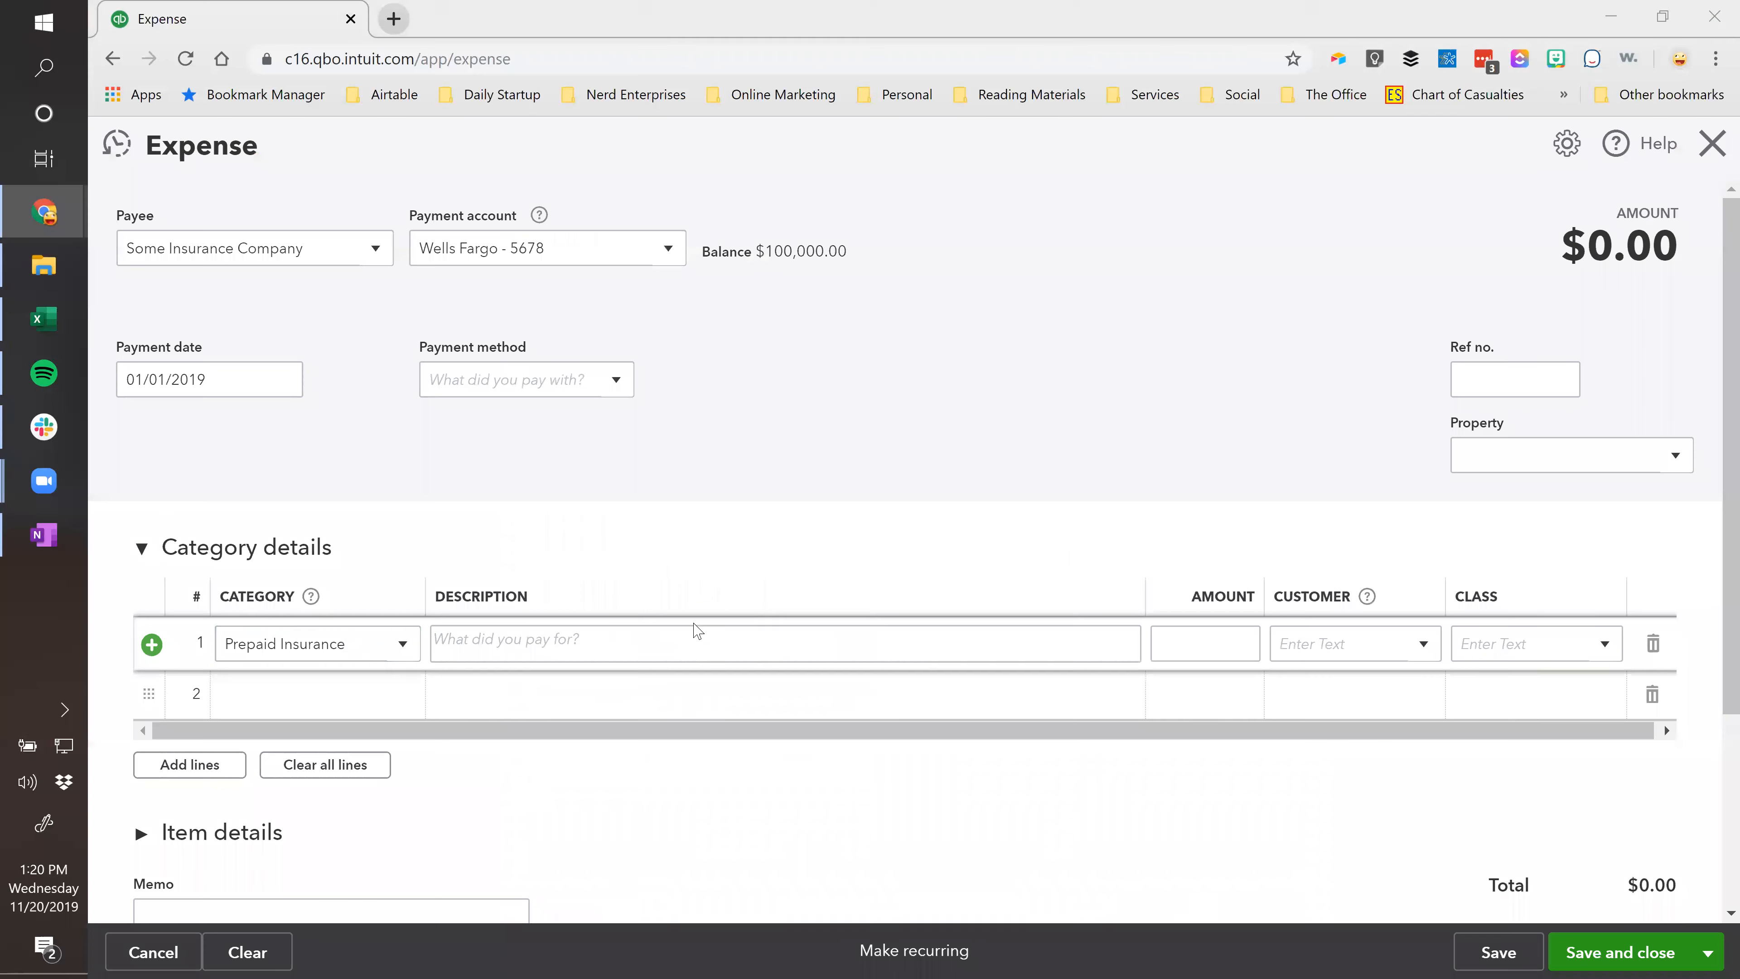
{"action": "left_click", "coordinate": [1233, 646]}
{"action": "type", "text": "9,000.00"}
{"action": "key", "text": "Tab"}
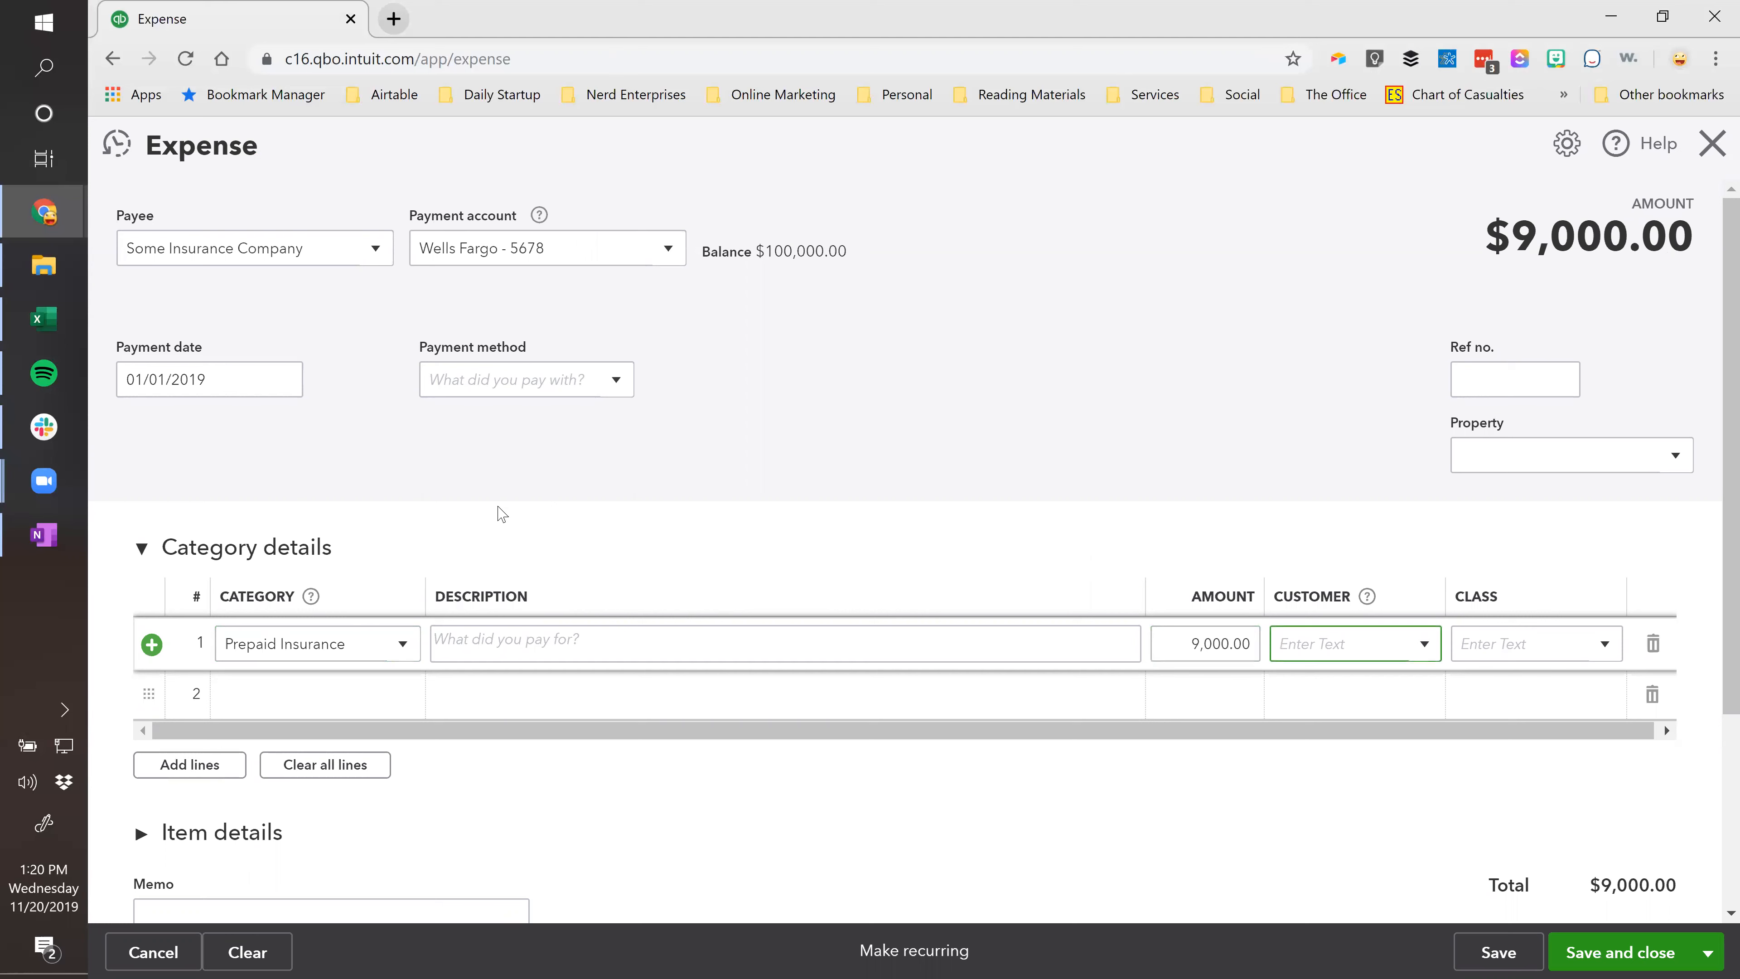
Start line 1's description with 'P' and begin a second expense line.
{"action": "left_click", "coordinate": [491, 656]}
{"action": "type", "text": "Prepayment on Polic"}
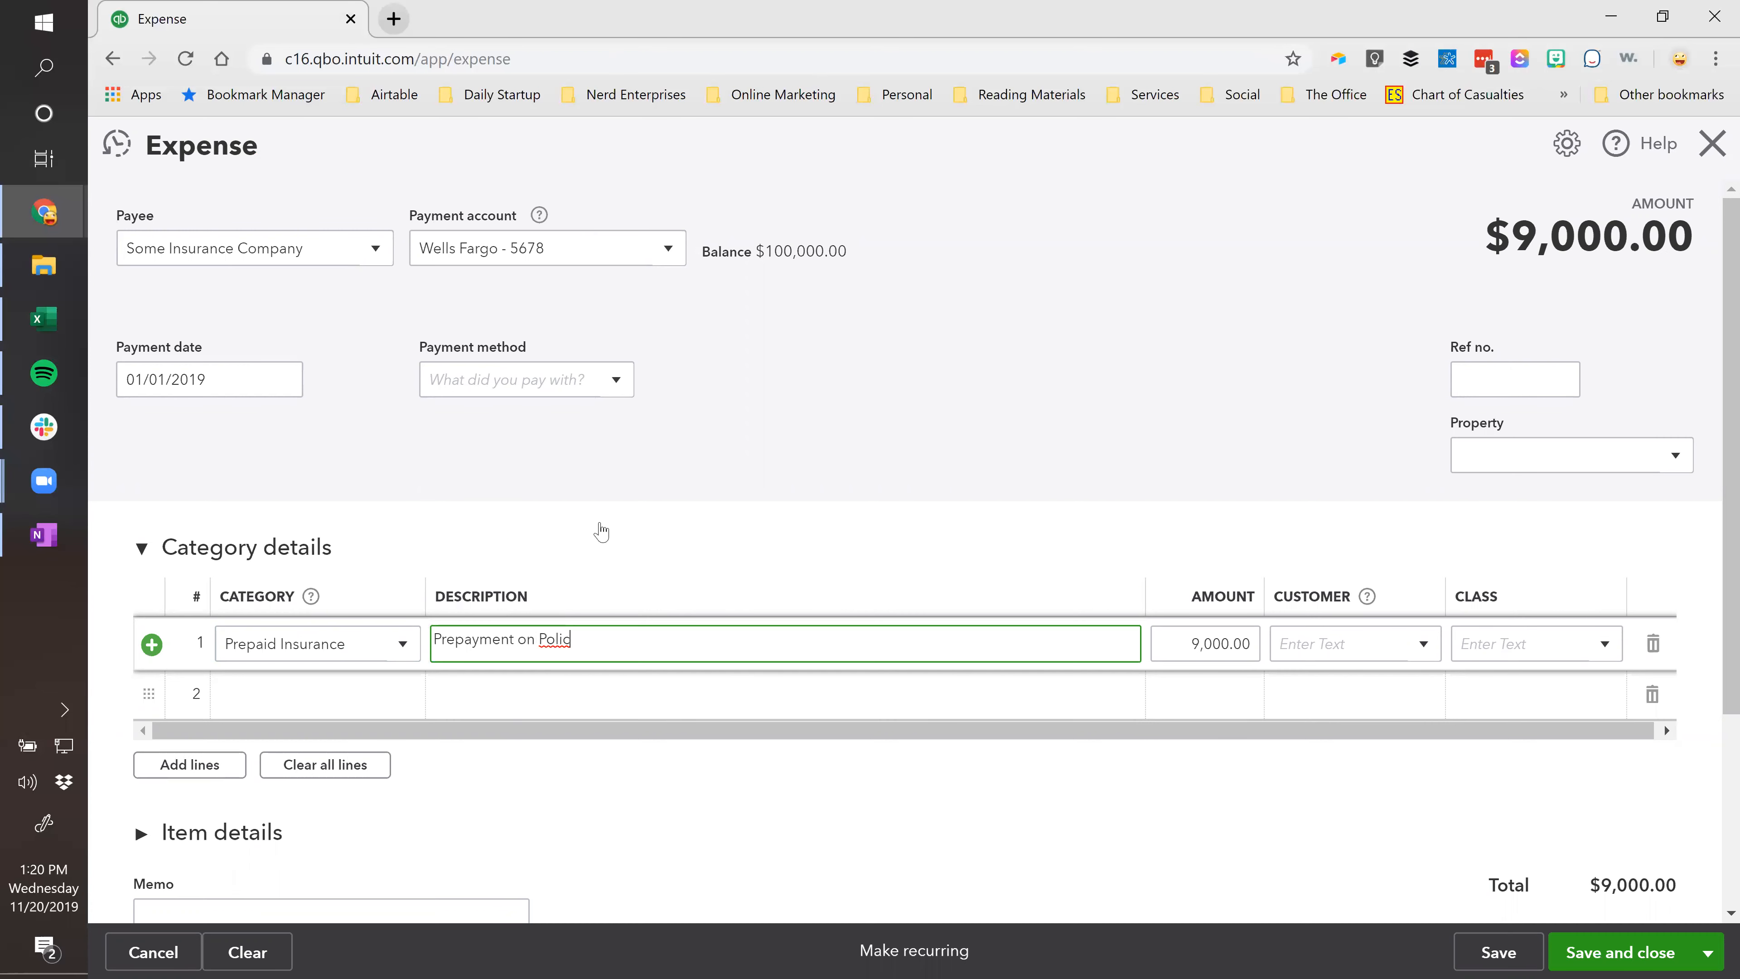
{"action": "scroll", "coordinate": [878, 393], "scroll_direction": "down", "scroll_amount": 3}
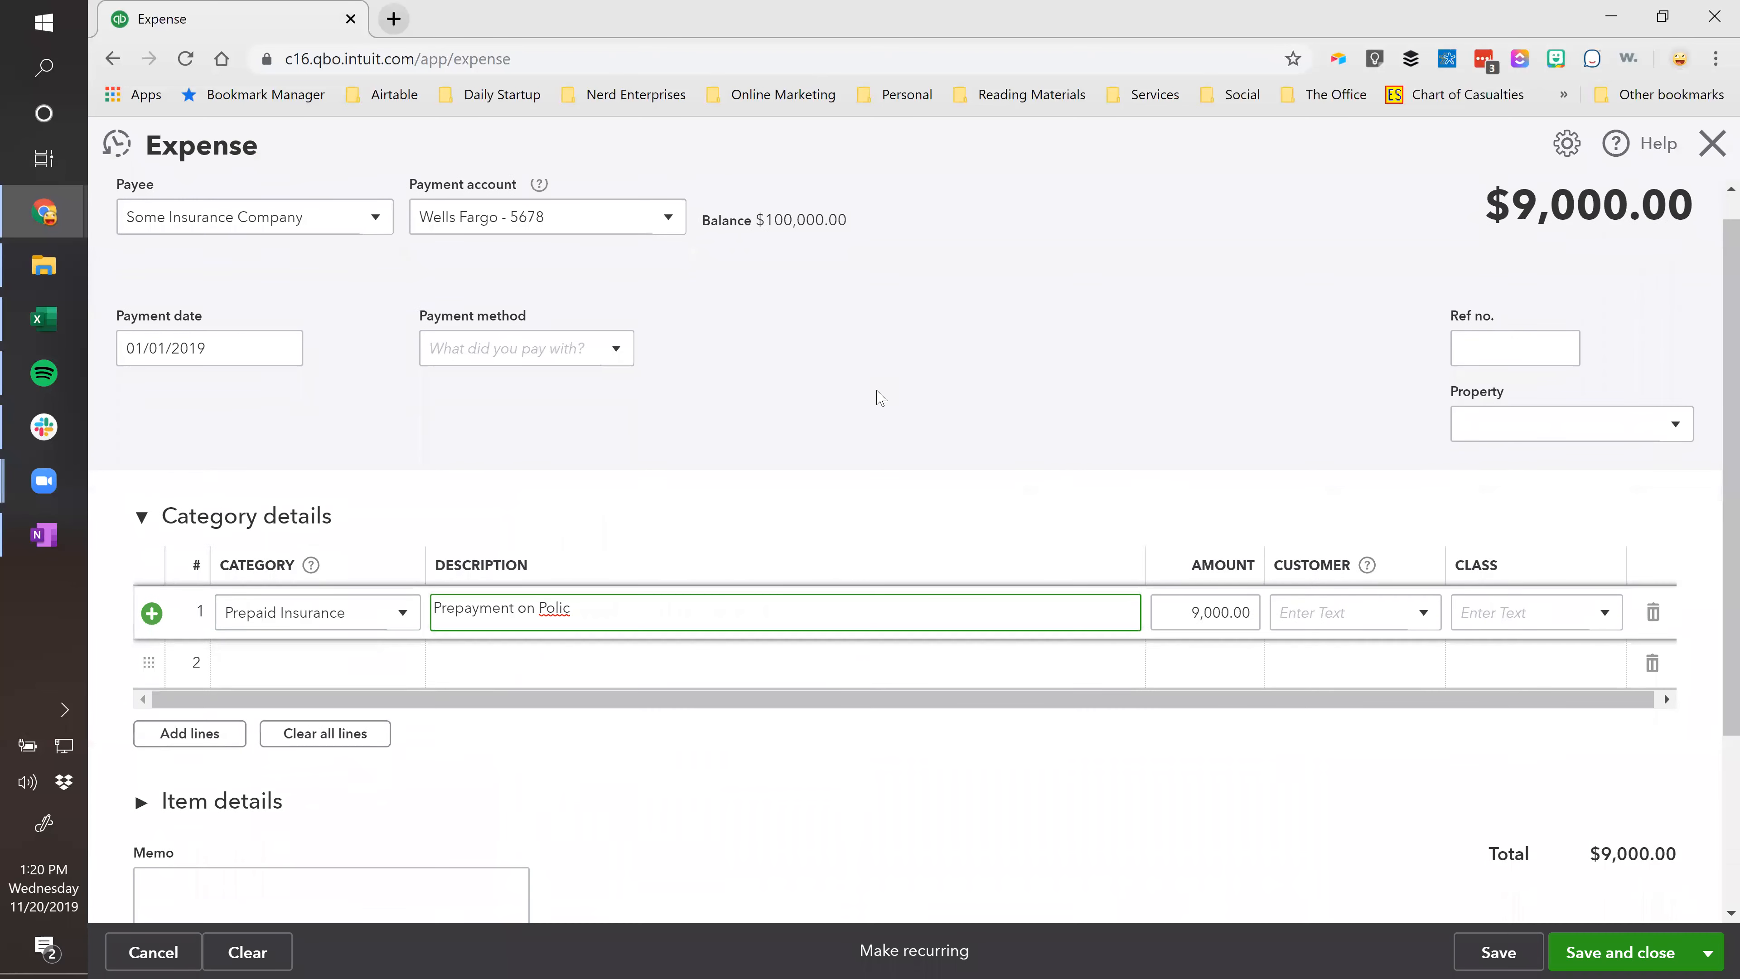
{"action": "left_click", "coordinate": [277, 451]}
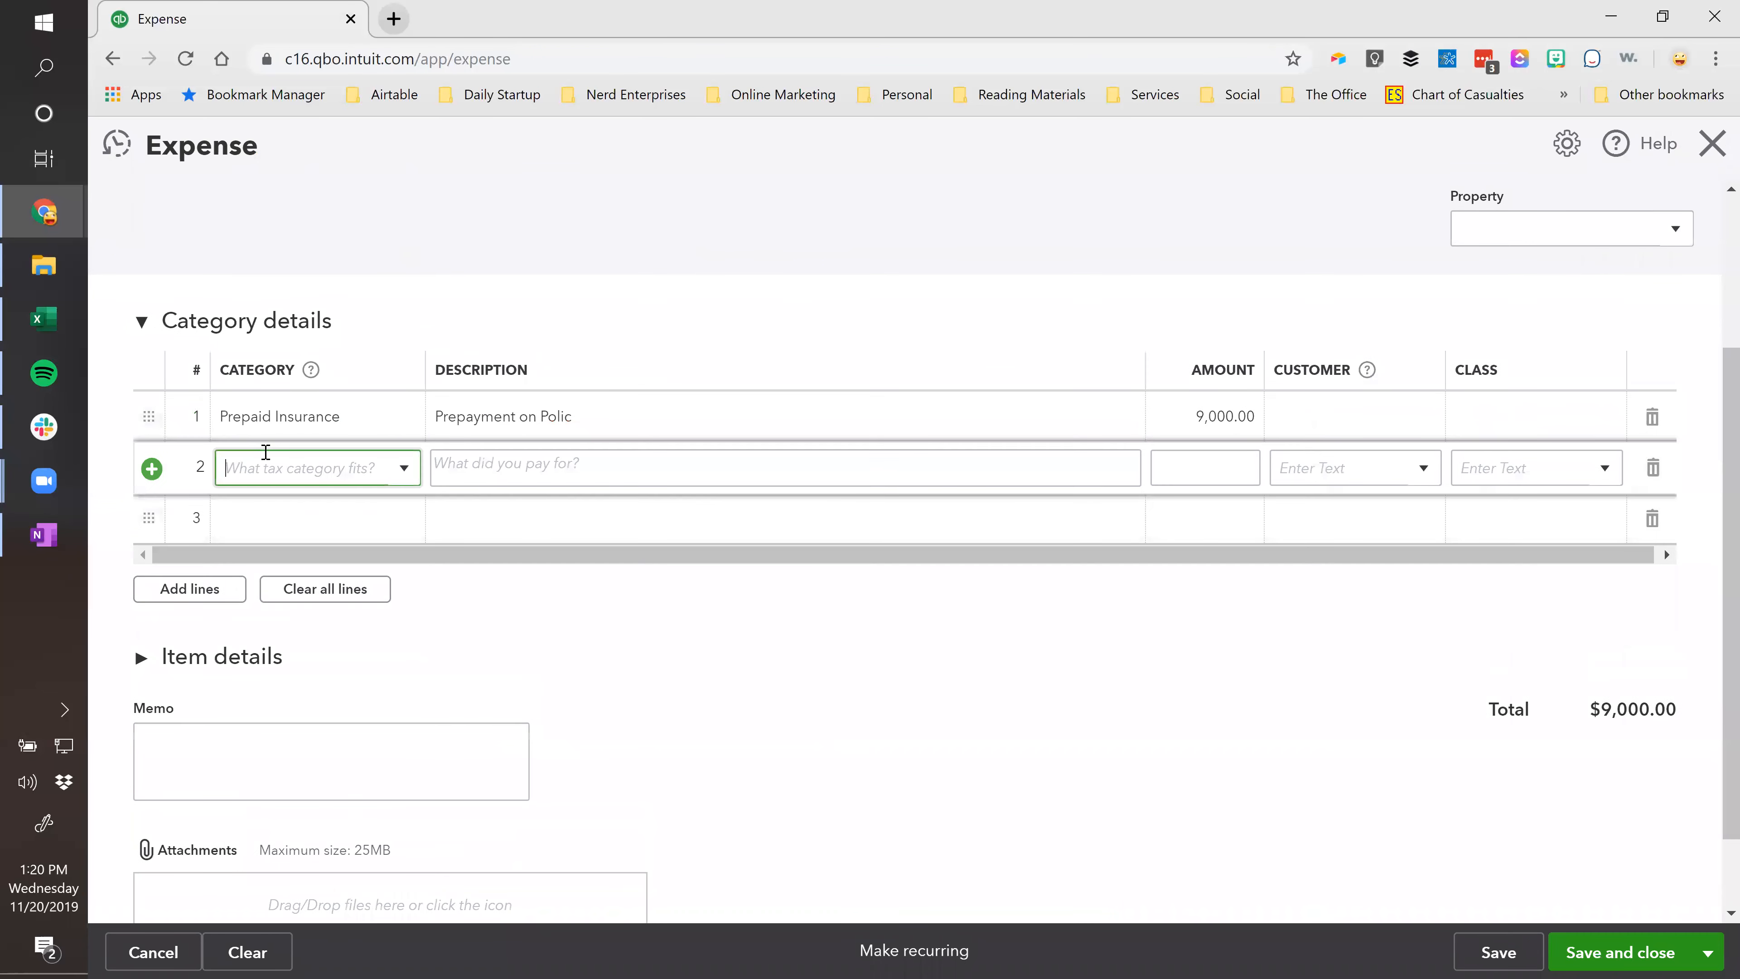
{"action": "key", "text": "alt+Tab"}
Change line 1 to a 1,200.00 amount with description Policy 1, copied from the Excel schedule.
{"action": "left_click", "coordinate": [767, 384]}
{"action": "key", "text": "ctrl+c"}
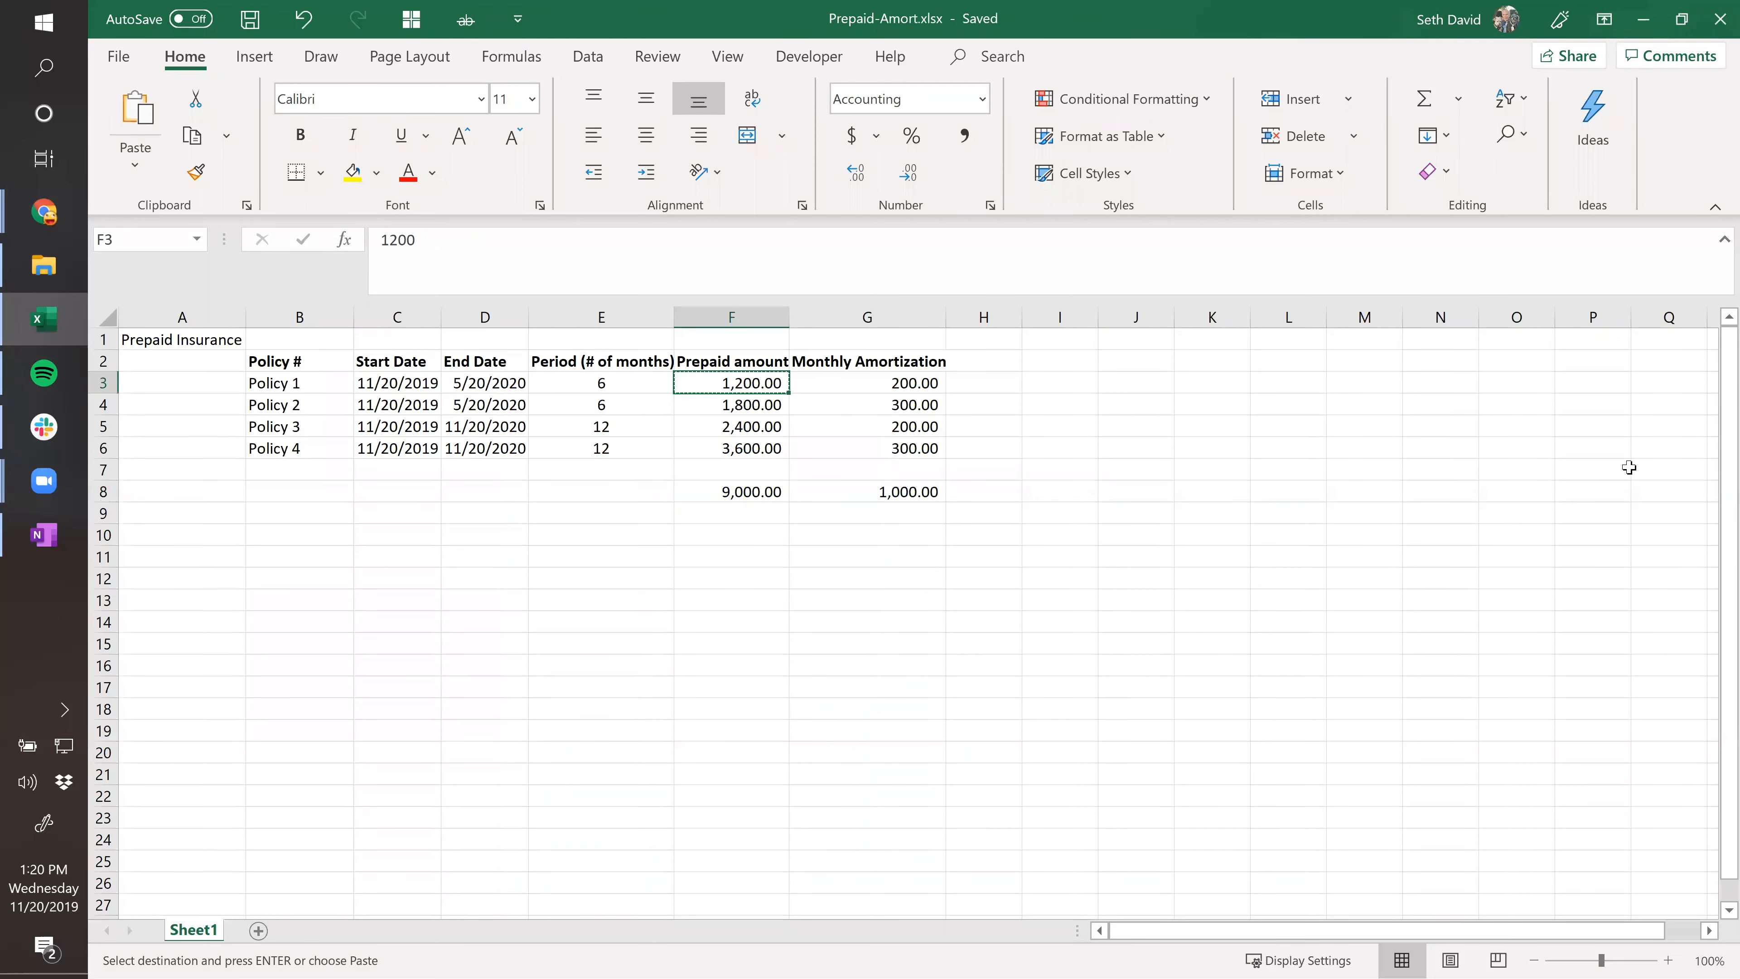
{"action": "key", "text": "alt+Tab"}
{"action": "left_click", "coordinate": [1206, 410]}
{"action": "key", "text": "ctrl+v"}
{"action": "key", "text": "shift+Tab"}
{"action": "key", "text": "alt+Tab"}
{"action": "left_click", "coordinate": [272, 381]}
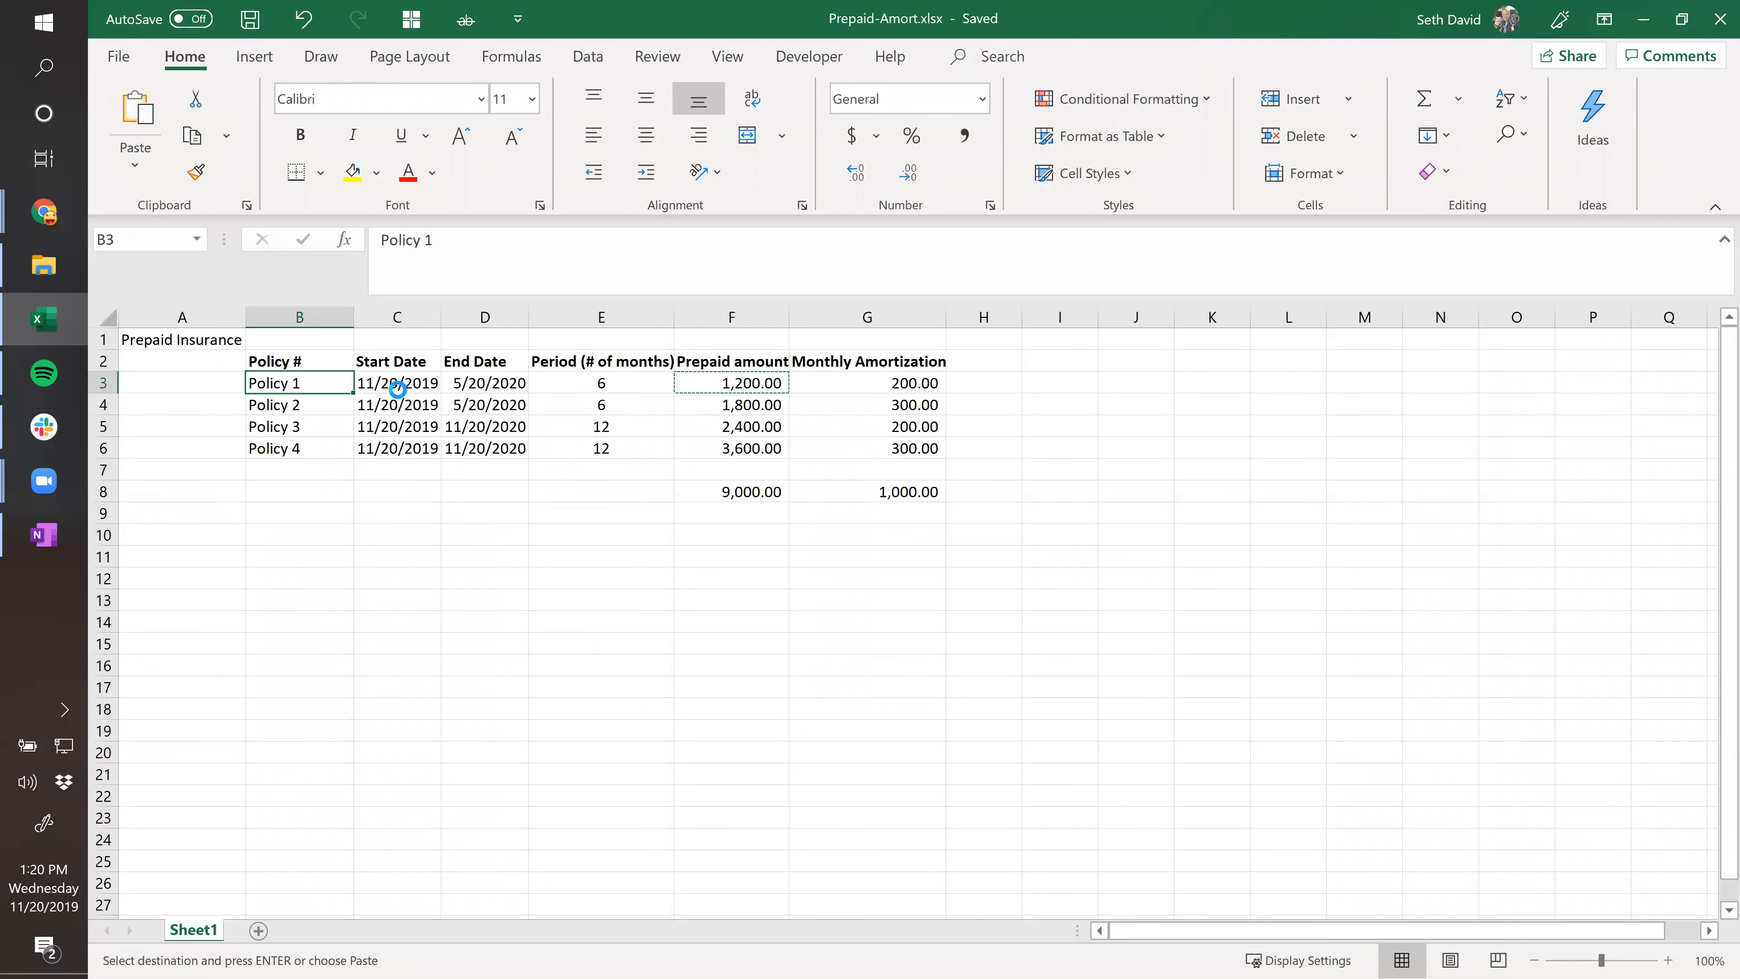
{"action": "key", "text": "alt+Tab"}
{"action": "type", "text": "Prepayment on Polic"}
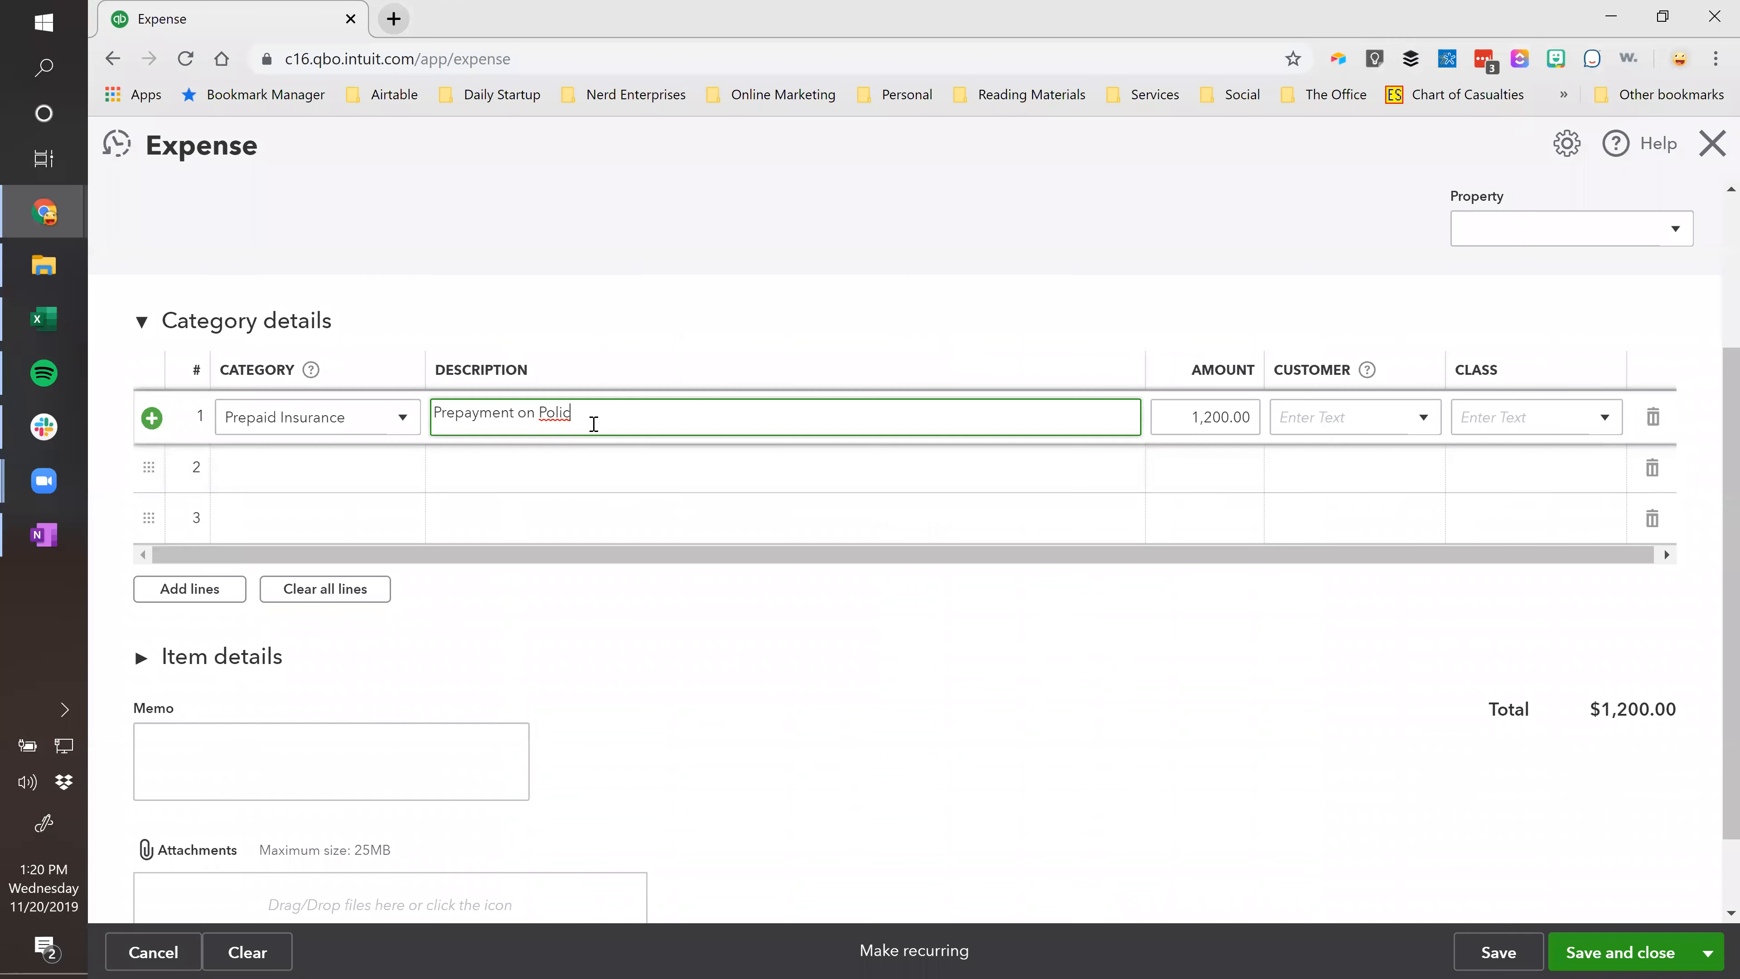
{"action": "key", "text": "ctrl+a"}
{"action": "key", "text": "ctrl+v"}
{"action": "key", "text": "Tab"}
{"action": "key", "text": "shift+Tab"}
{"action": "key", "text": "Tab"}
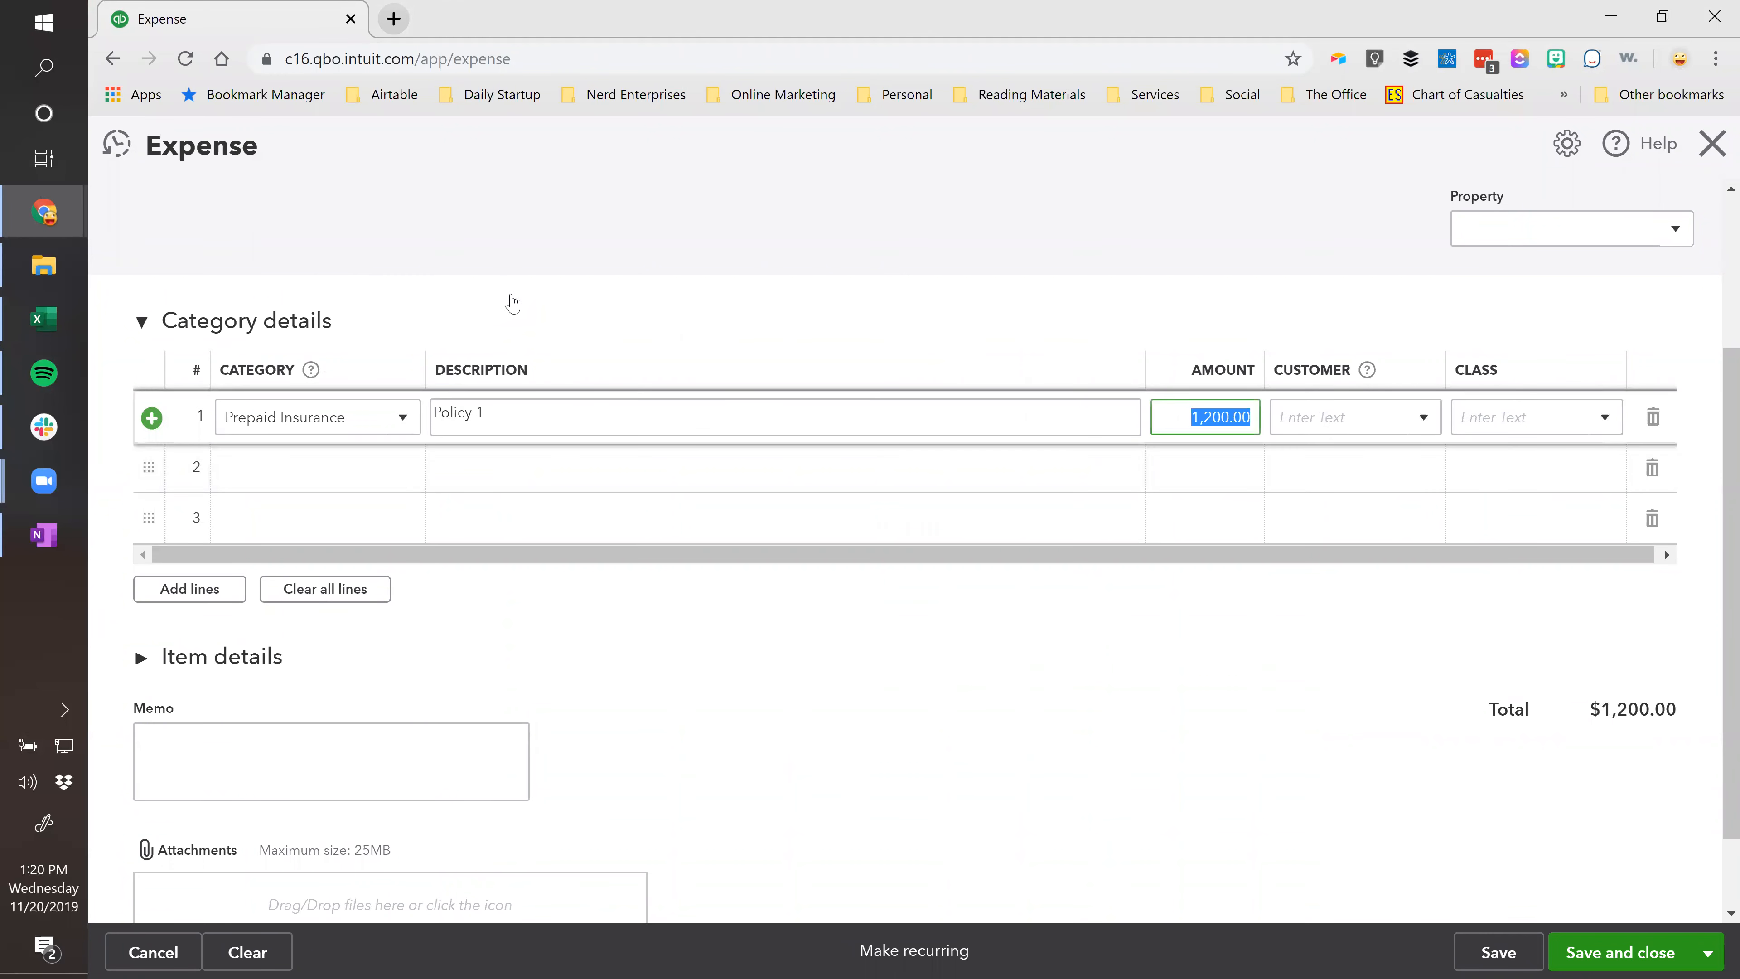
Give line 2 the Prepaid Insurance category and the description Policy 2.
{"action": "left_click", "coordinate": [357, 470]}
{"action": "left_click", "coordinate": [392, 414]}
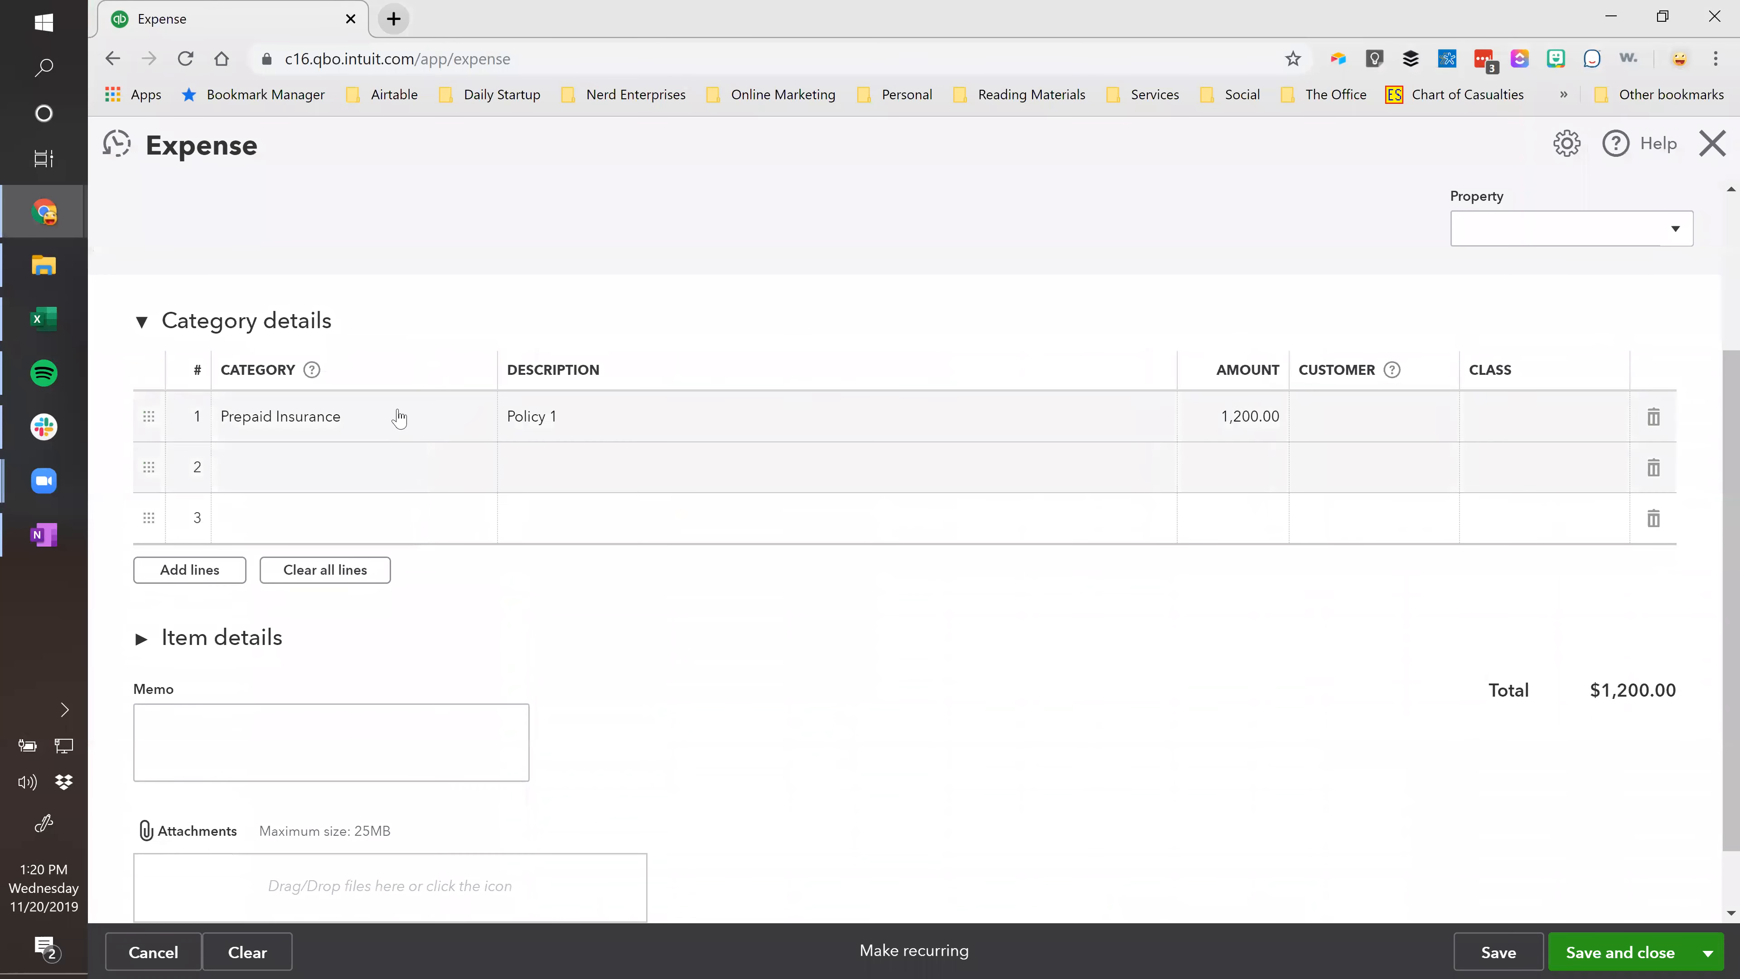
{"action": "left_click", "coordinate": [380, 480]}
{"action": "key", "text": "ctrl+v"}
{"action": "left_click", "coordinate": [589, 470]}
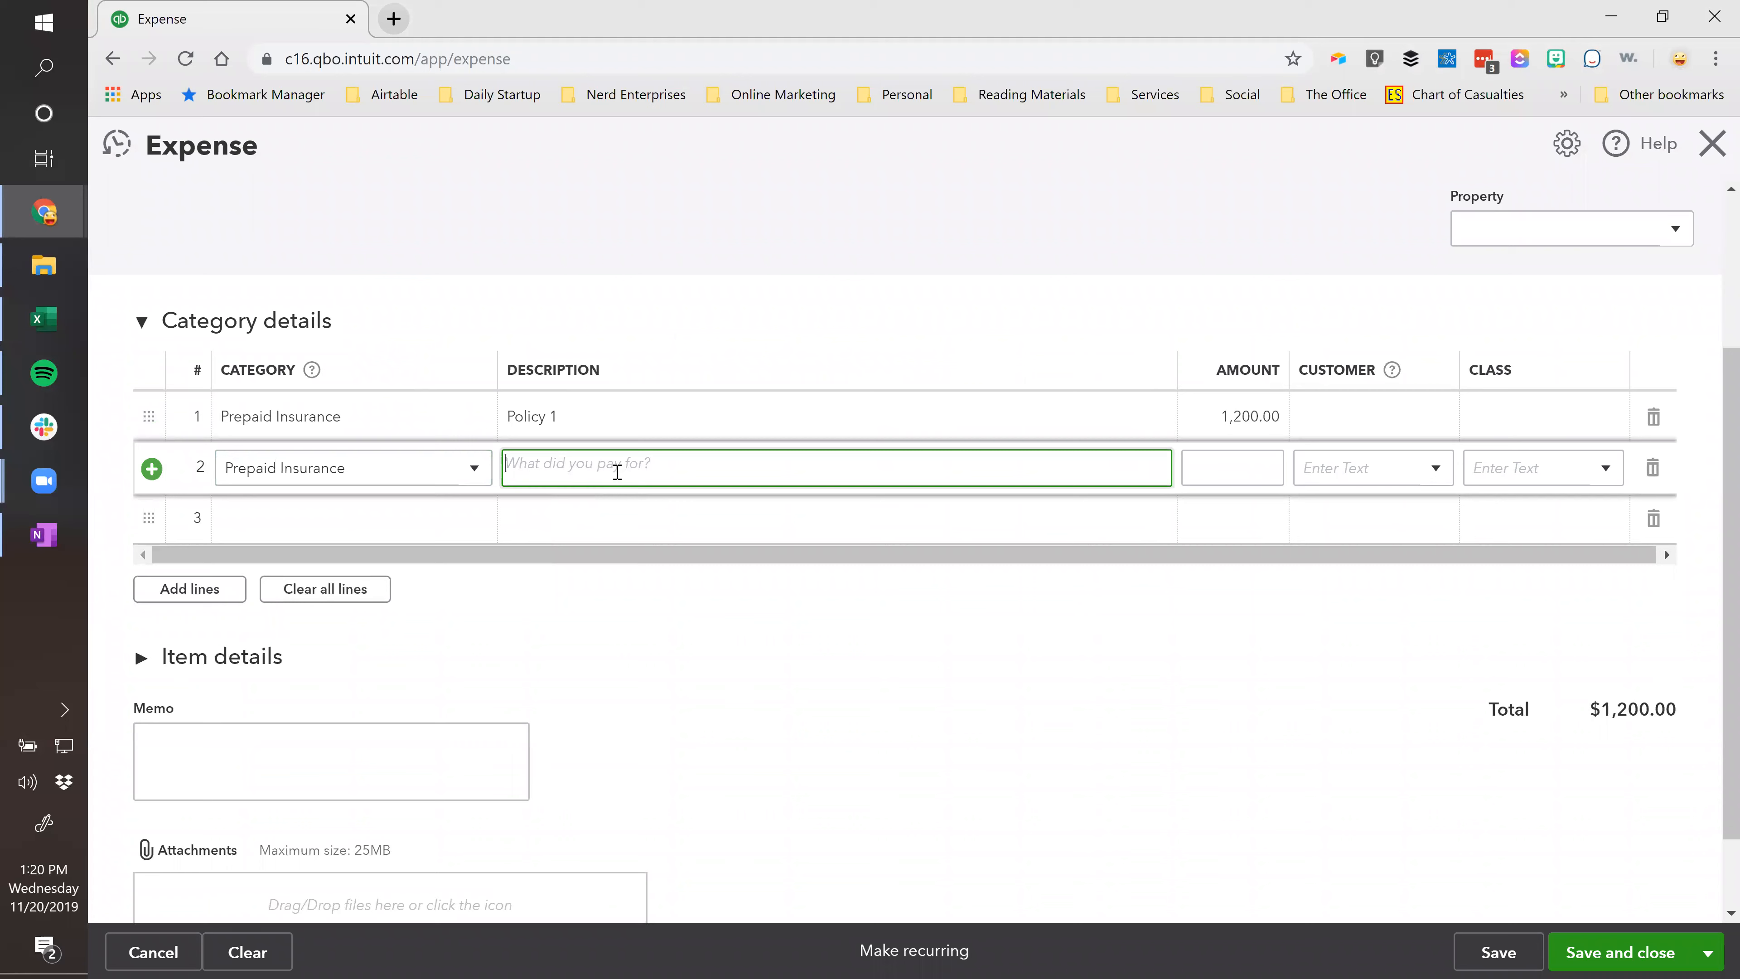
{"action": "key", "text": "alt+Tab"}
{"action": "left_click", "coordinate": [275, 398]}
{"action": "key", "text": "ctrl+c"}
{"action": "key", "text": "alt+Tab"}
{"action": "key", "text": "ctrl+v"}
{"action": "key", "text": "Tab"}
Paste Policy 2's 1,800.00 amount from Excel into line 2.
{"action": "key", "text": "alt+Tab"}
{"action": "left_click", "coordinate": [728, 402]}
{"action": "key", "text": "ctrl+c"}
{"action": "key", "text": "alt+Tab"}
{"action": "key", "text": "ctrl+v"}
{"action": "key", "text": "Tab"}
{"action": "key", "text": "Tab"}
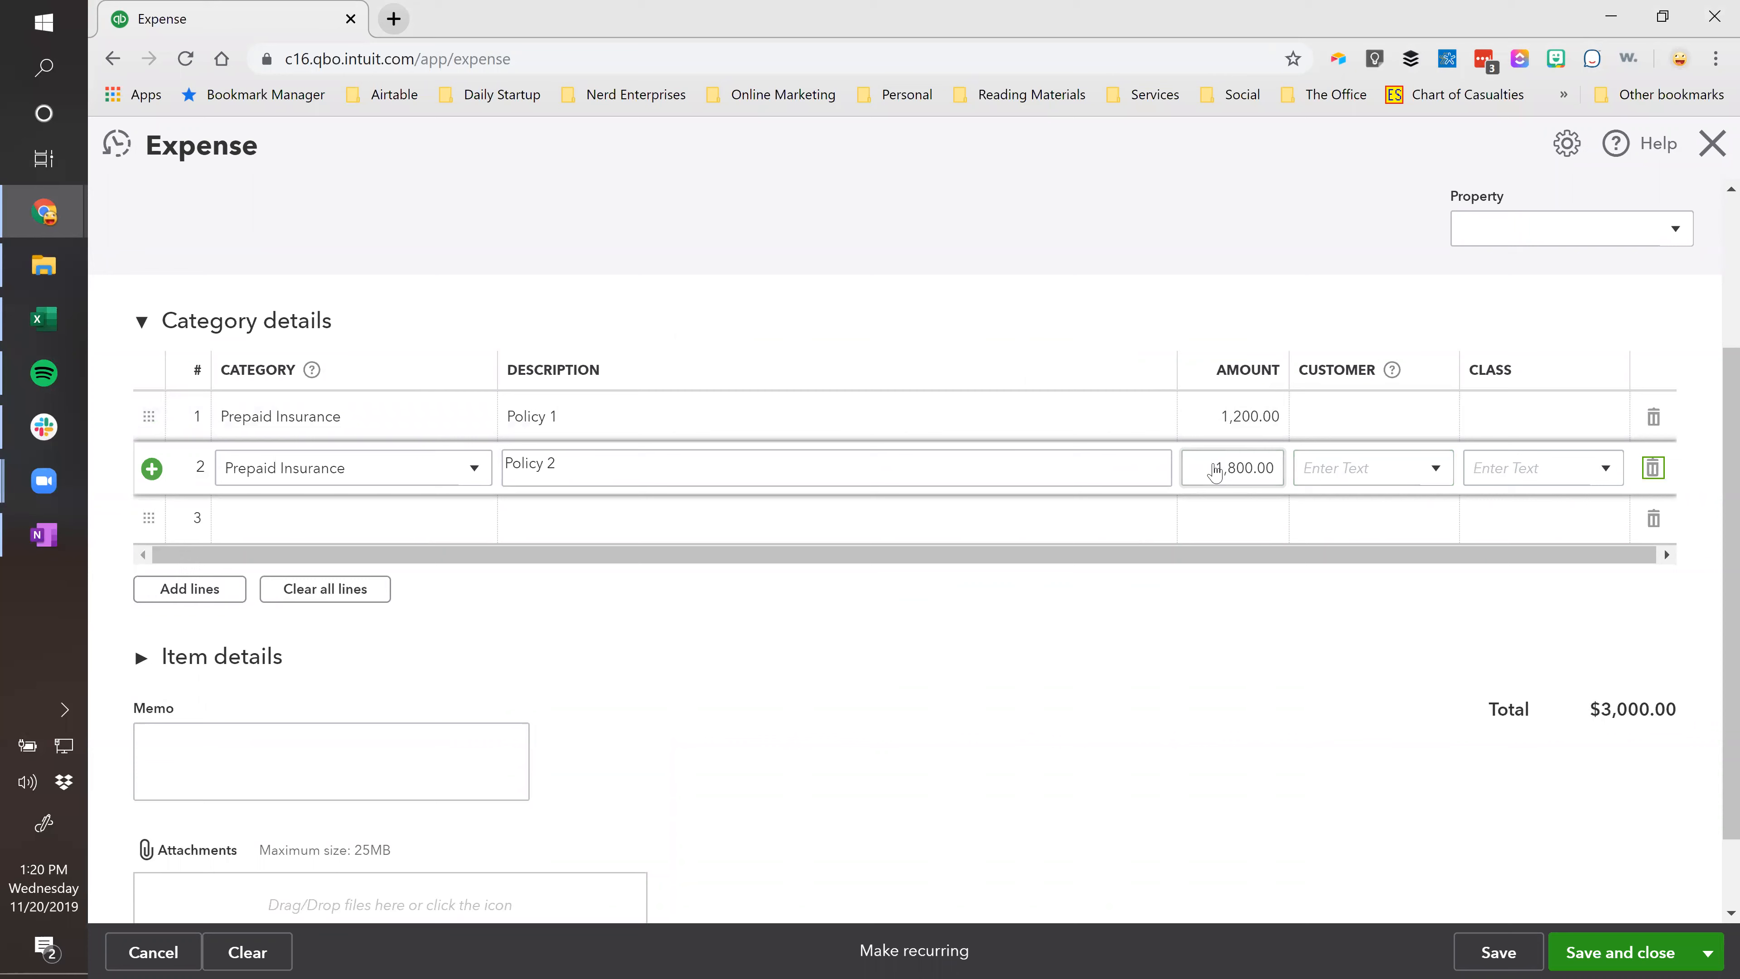
{"action": "key", "text": "Tab"}
Give line 3 the Prepaid Insurance category and Policy 3's 2,400.00 amount.
{"action": "left_click", "coordinate": [259, 458]}
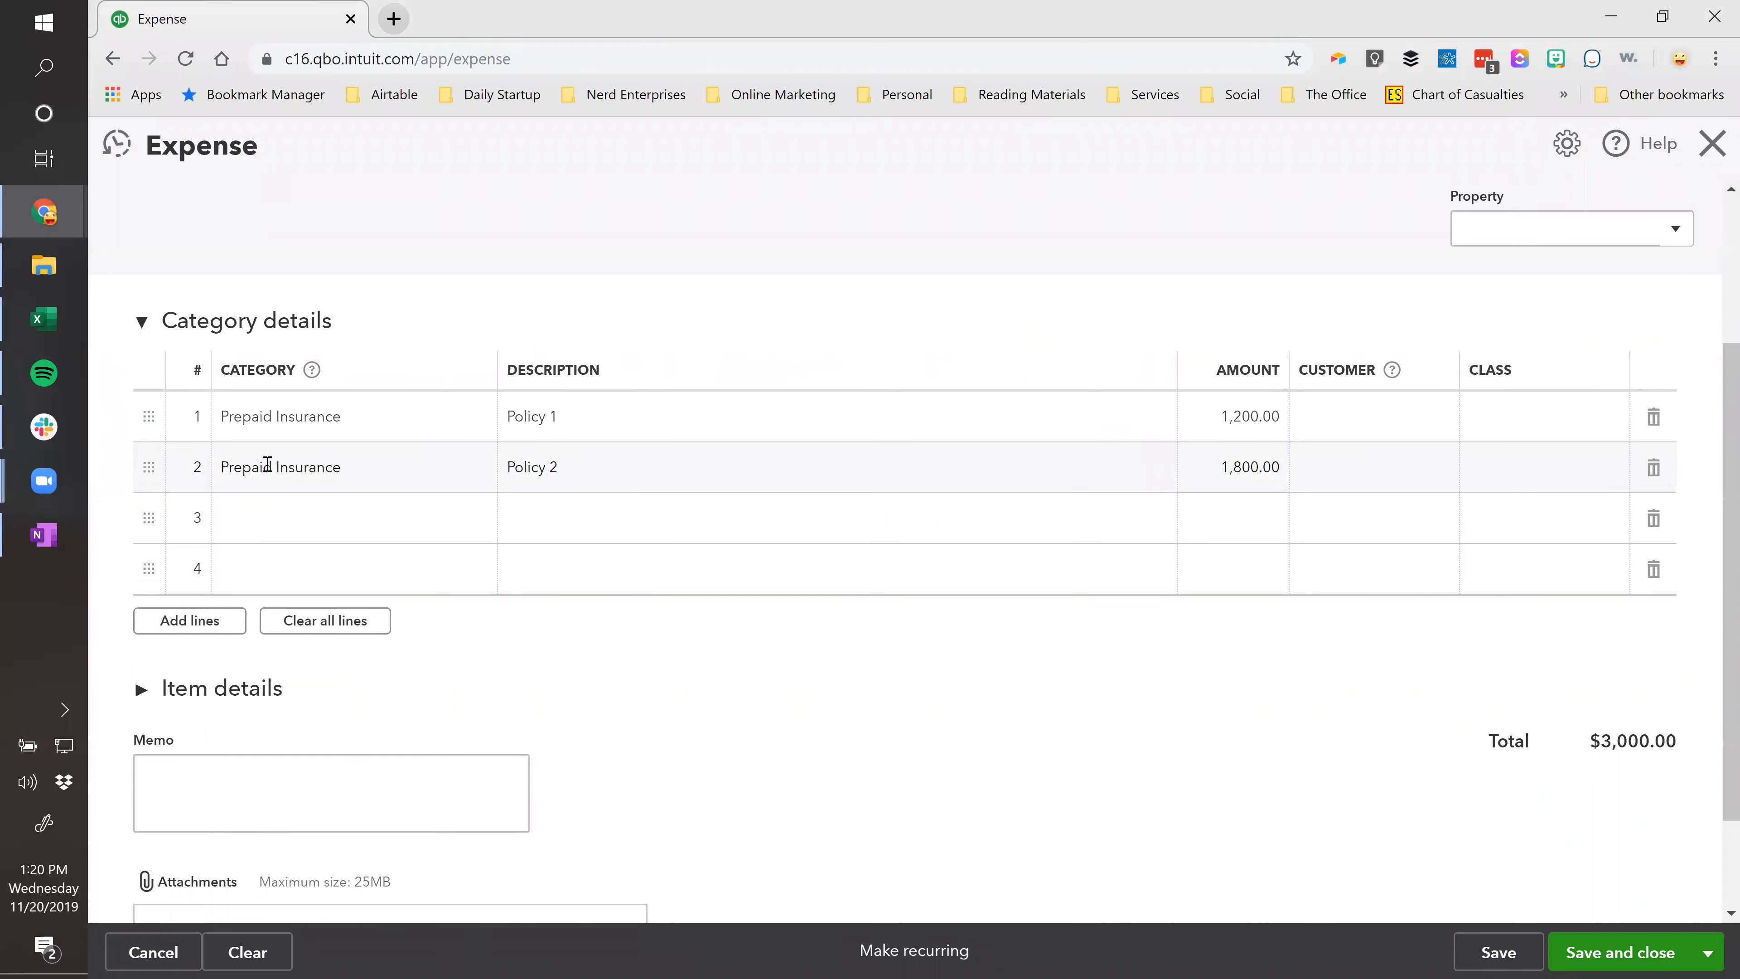
{"action": "left_click", "coordinate": [296, 525]}
{"action": "key", "text": "ctrl+v"}
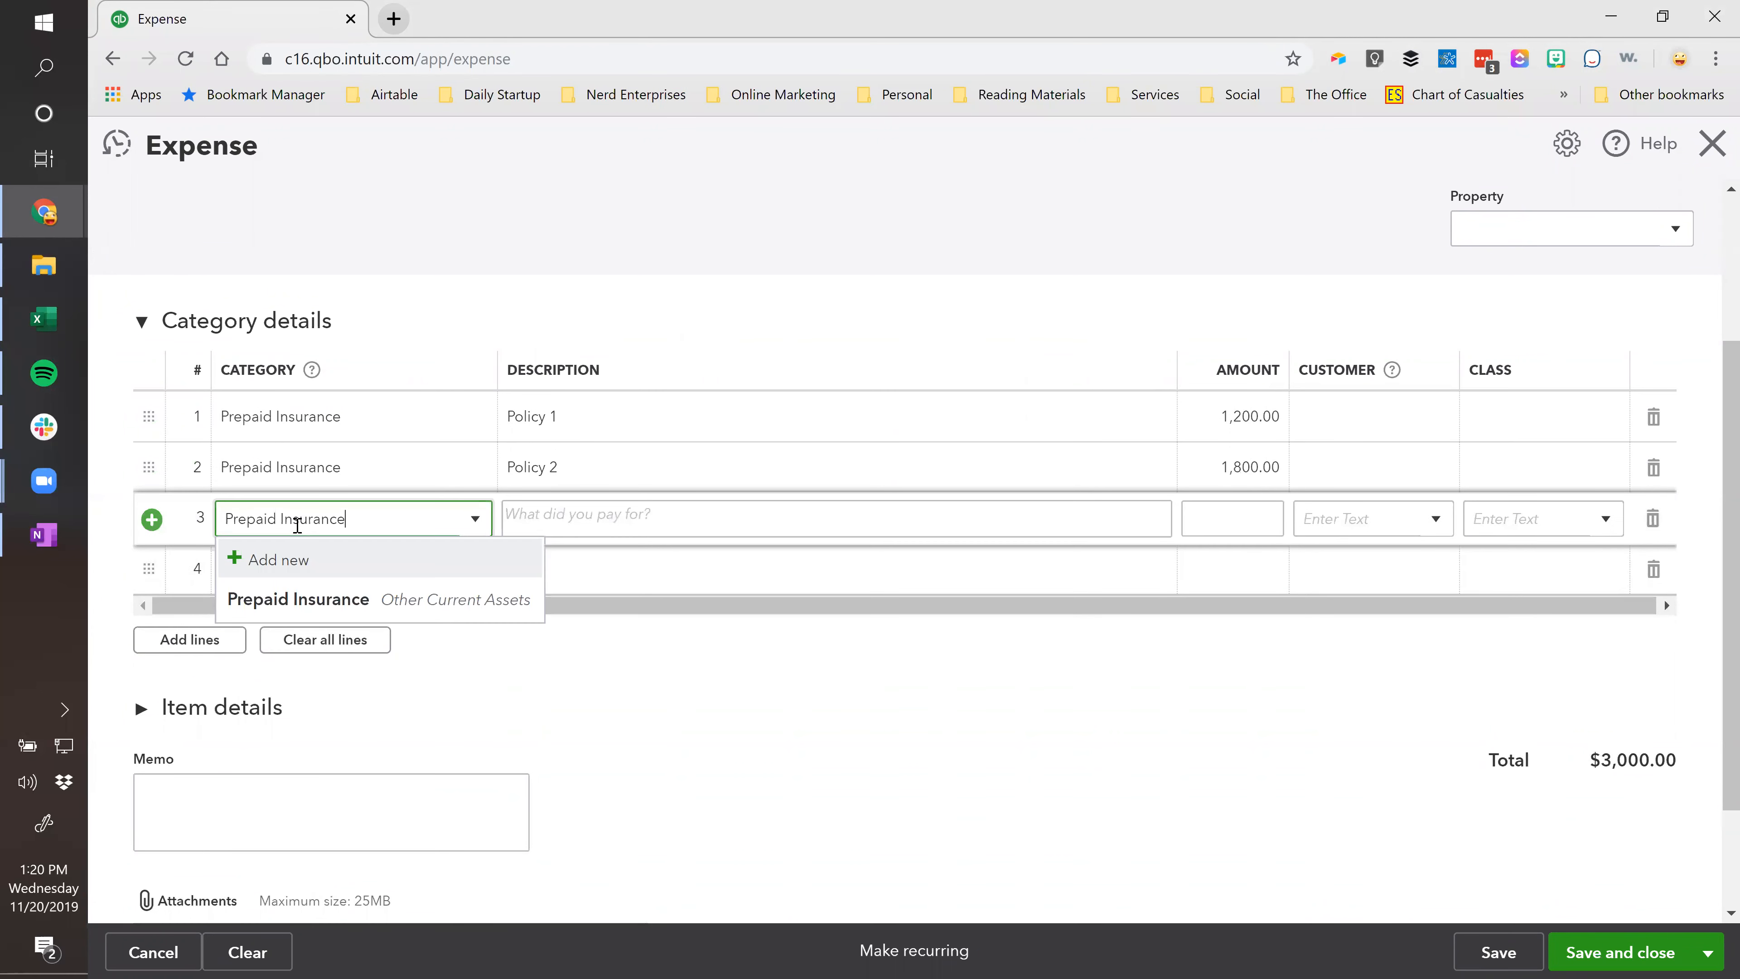
{"action": "left_click", "coordinate": [601, 515]}
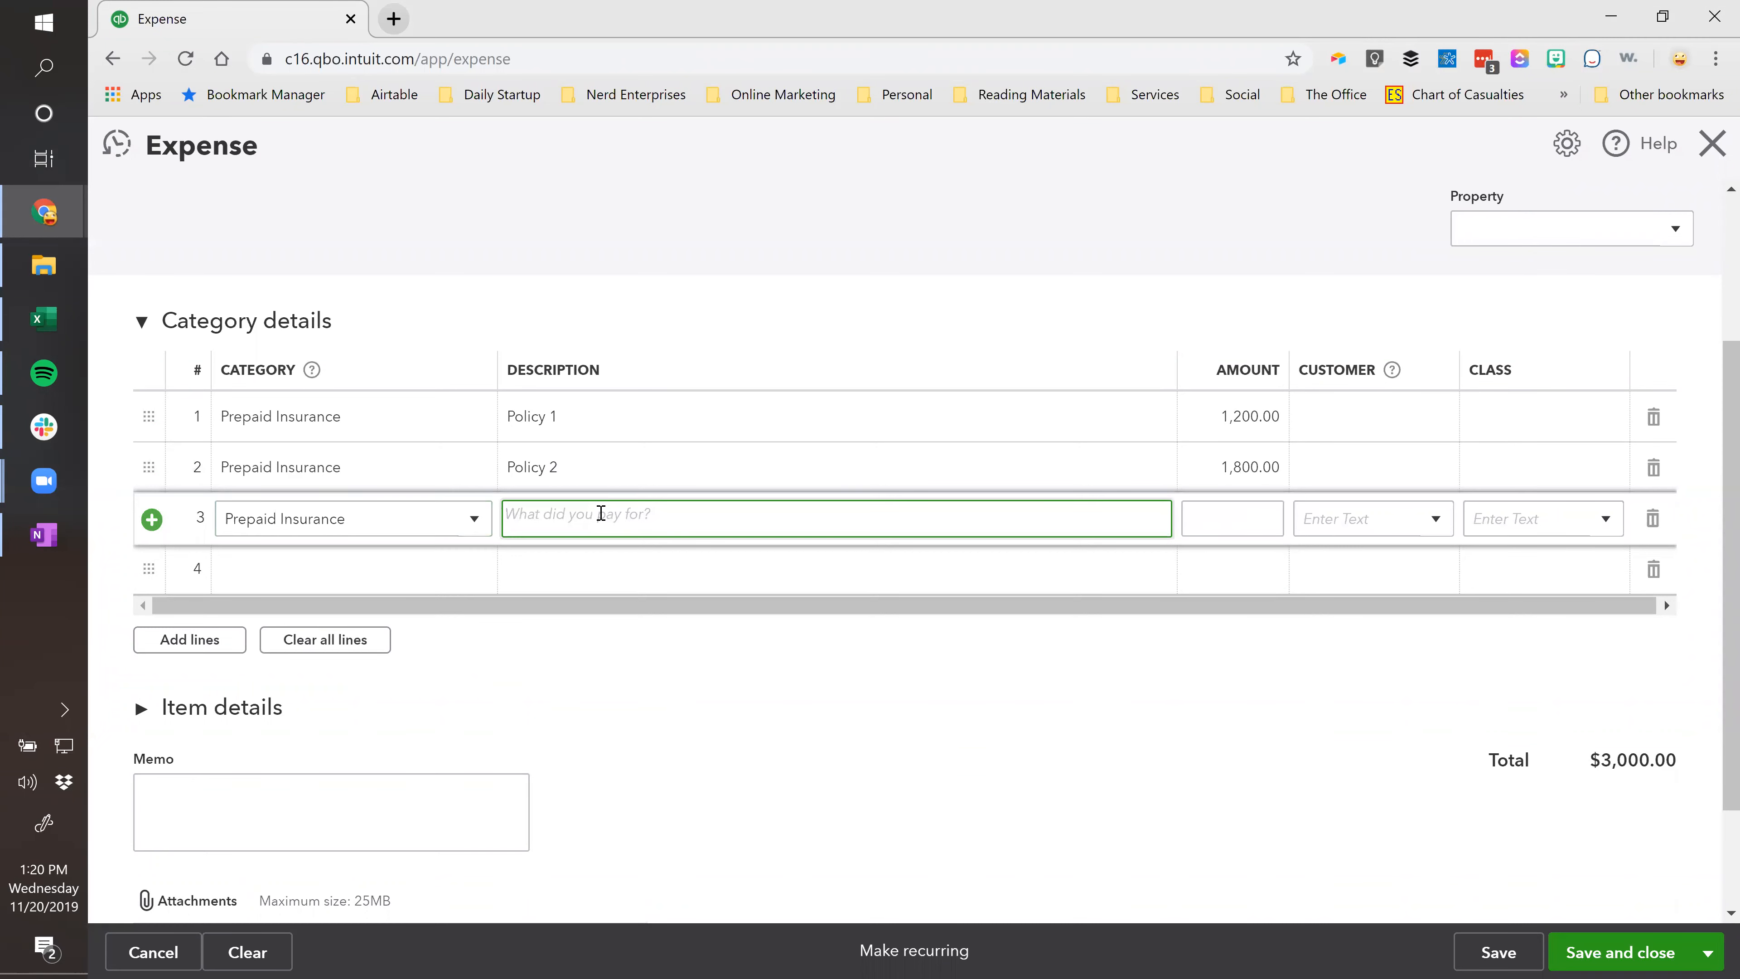
{"action": "key", "text": "alt+Tab"}
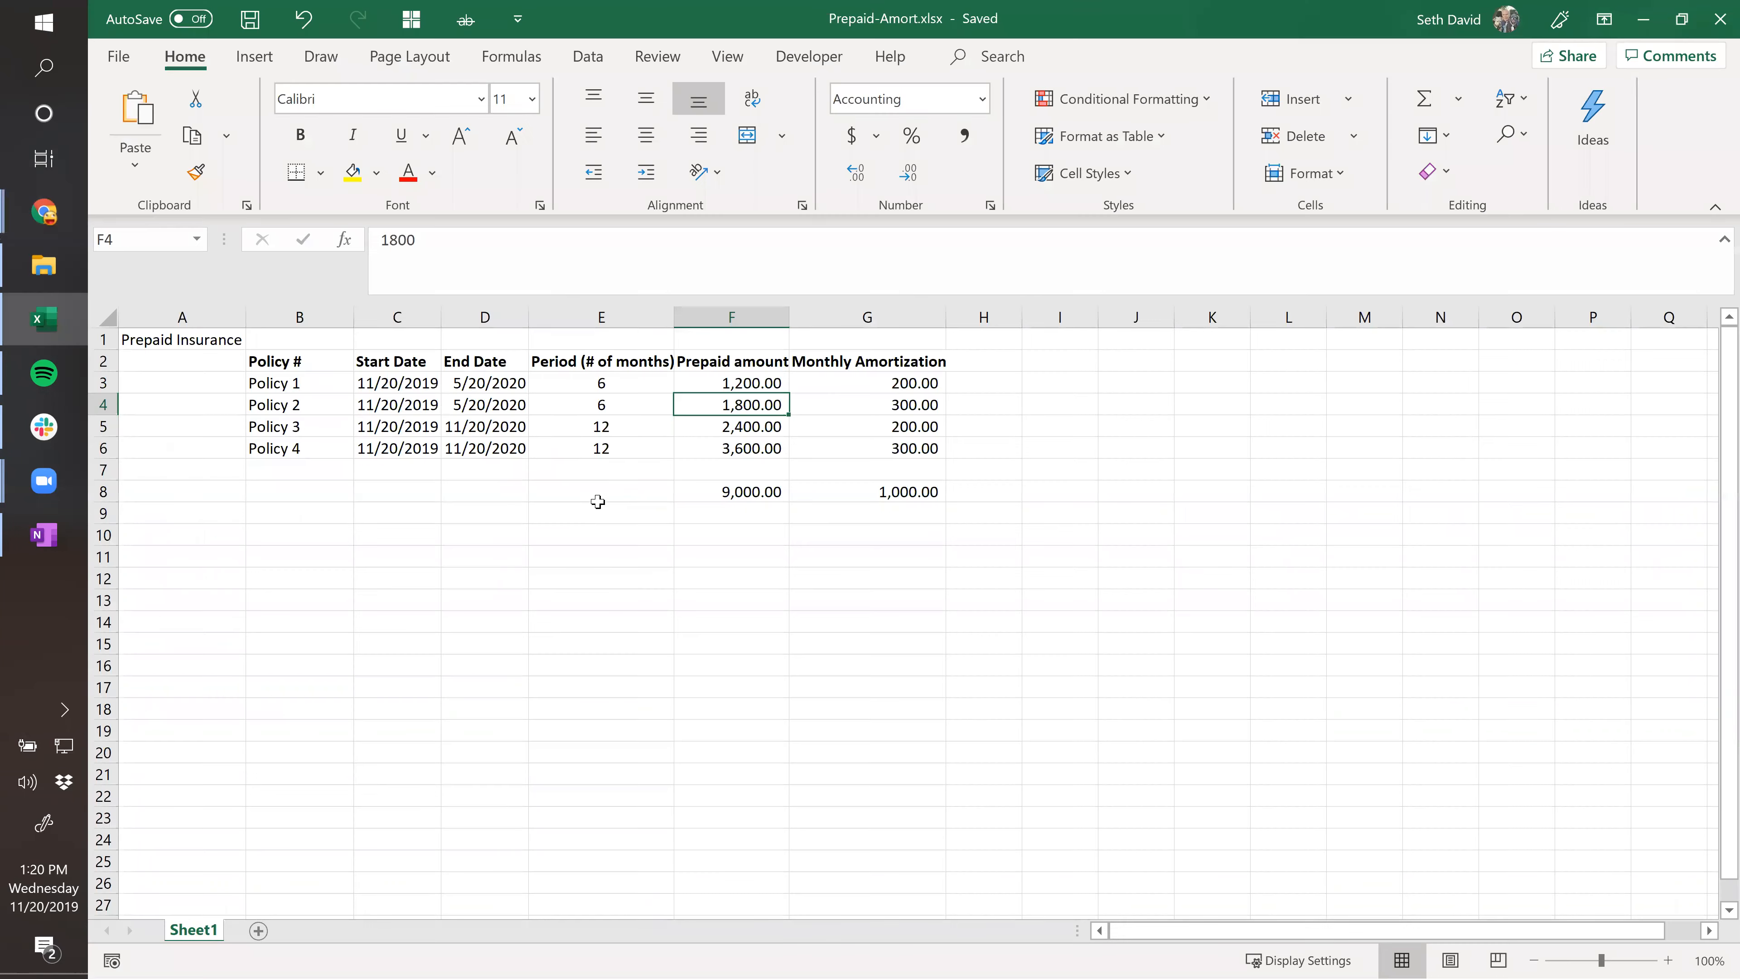
{"action": "left_click", "coordinate": [739, 430]}
{"action": "key", "text": "ctrl+c"}
{"action": "key", "text": "alt+Tab"}
{"action": "left_click", "coordinate": [1245, 516]}
{"action": "key", "text": "ctrl+v"}
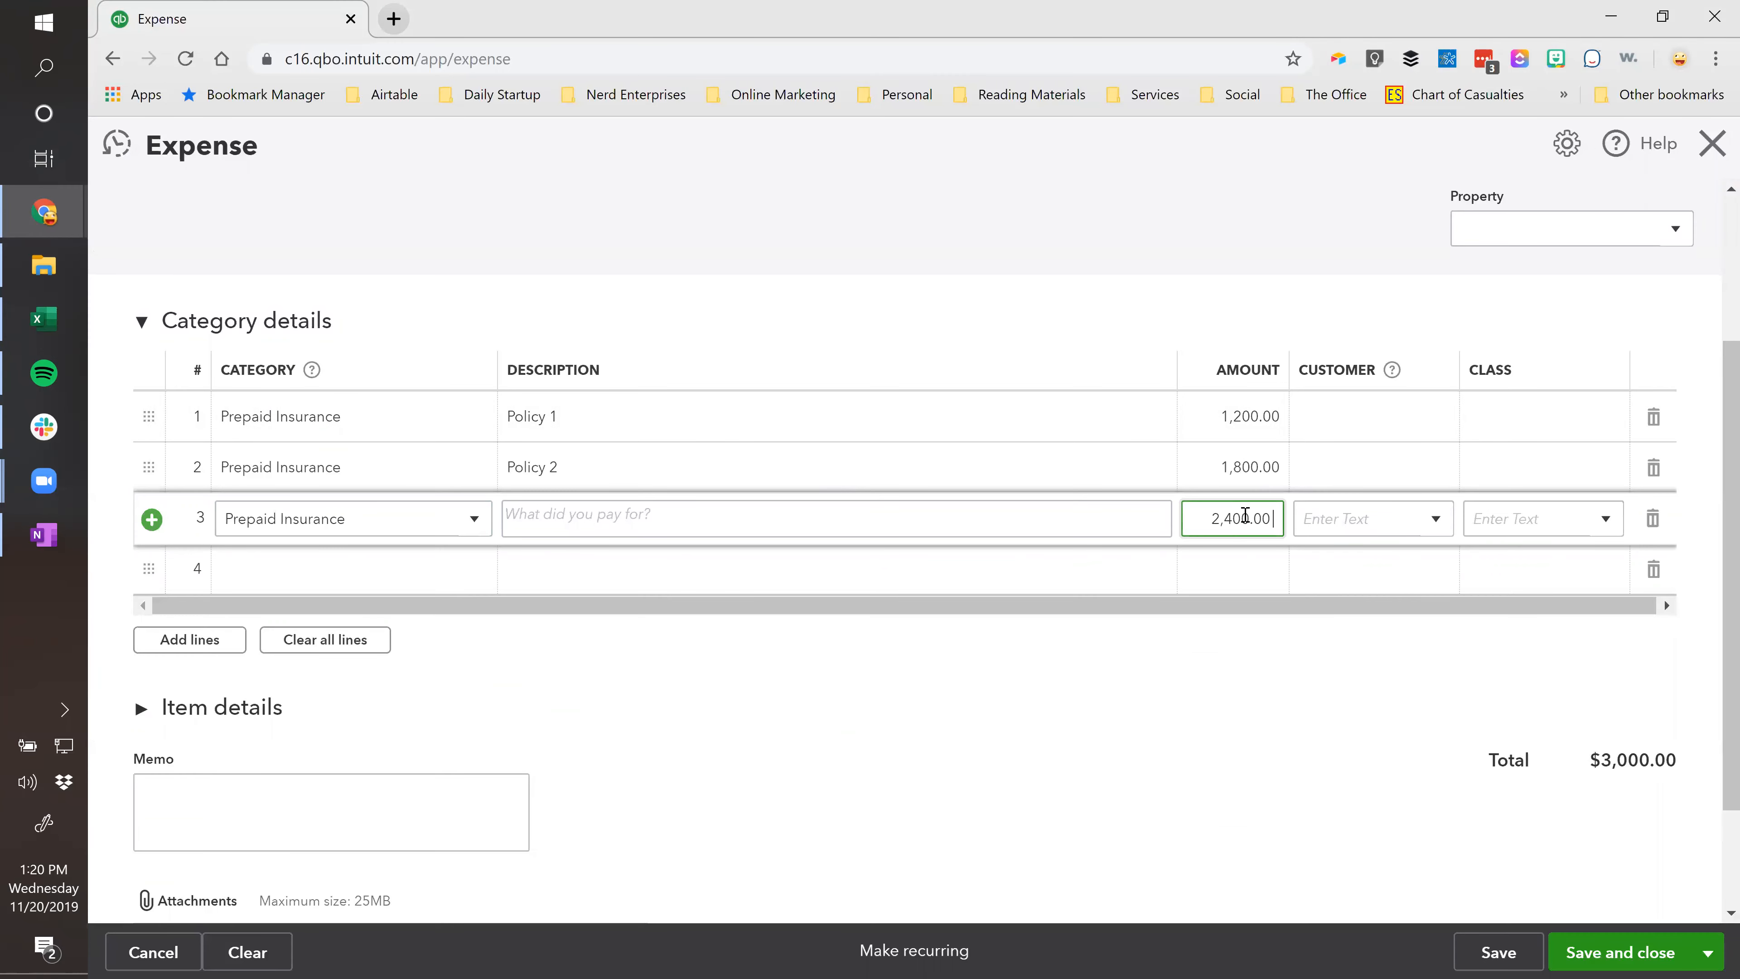
Paste the Policy 3 label from Excel as line 3's description.
{"action": "key", "text": "shift+Tab"}
{"action": "key", "text": "shift+Tab"}
{"action": "key", "text": "Tab"}
{"action": "key", "text": "alt+Tab"}
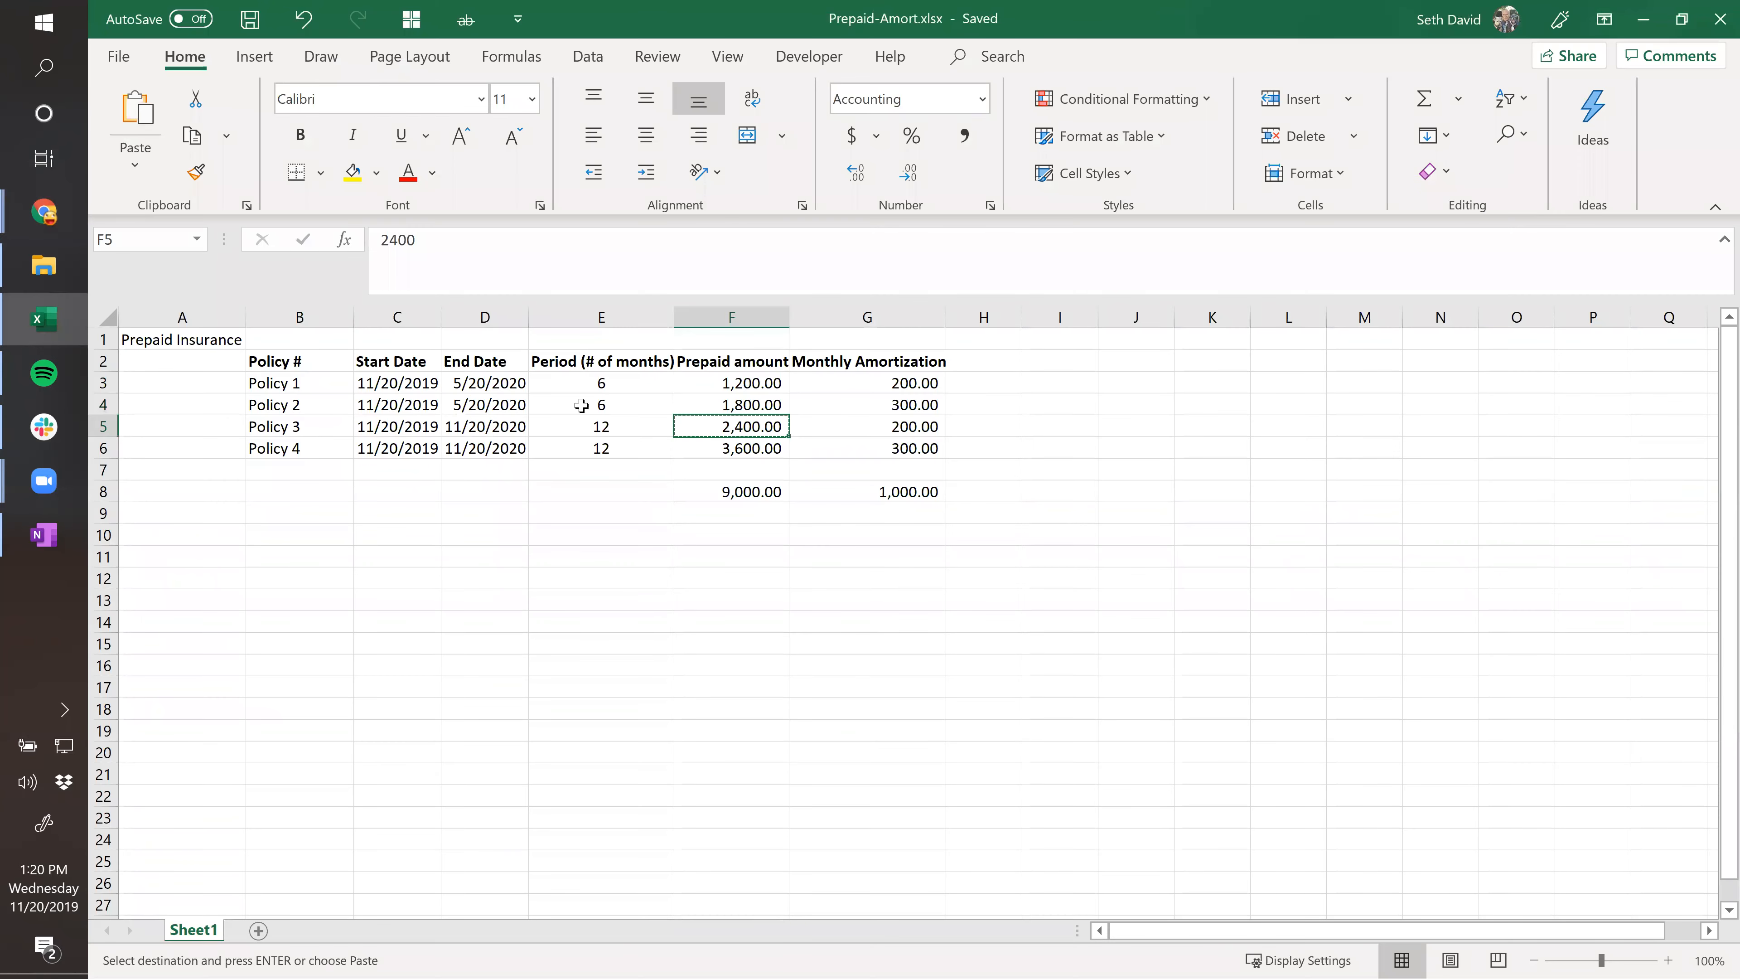
{"action": "left_click", "coordinate": [307, 421]}
{"action": "key", "text": "ctrl+c"}
{"action": "key", "text": "alt+Tab"}
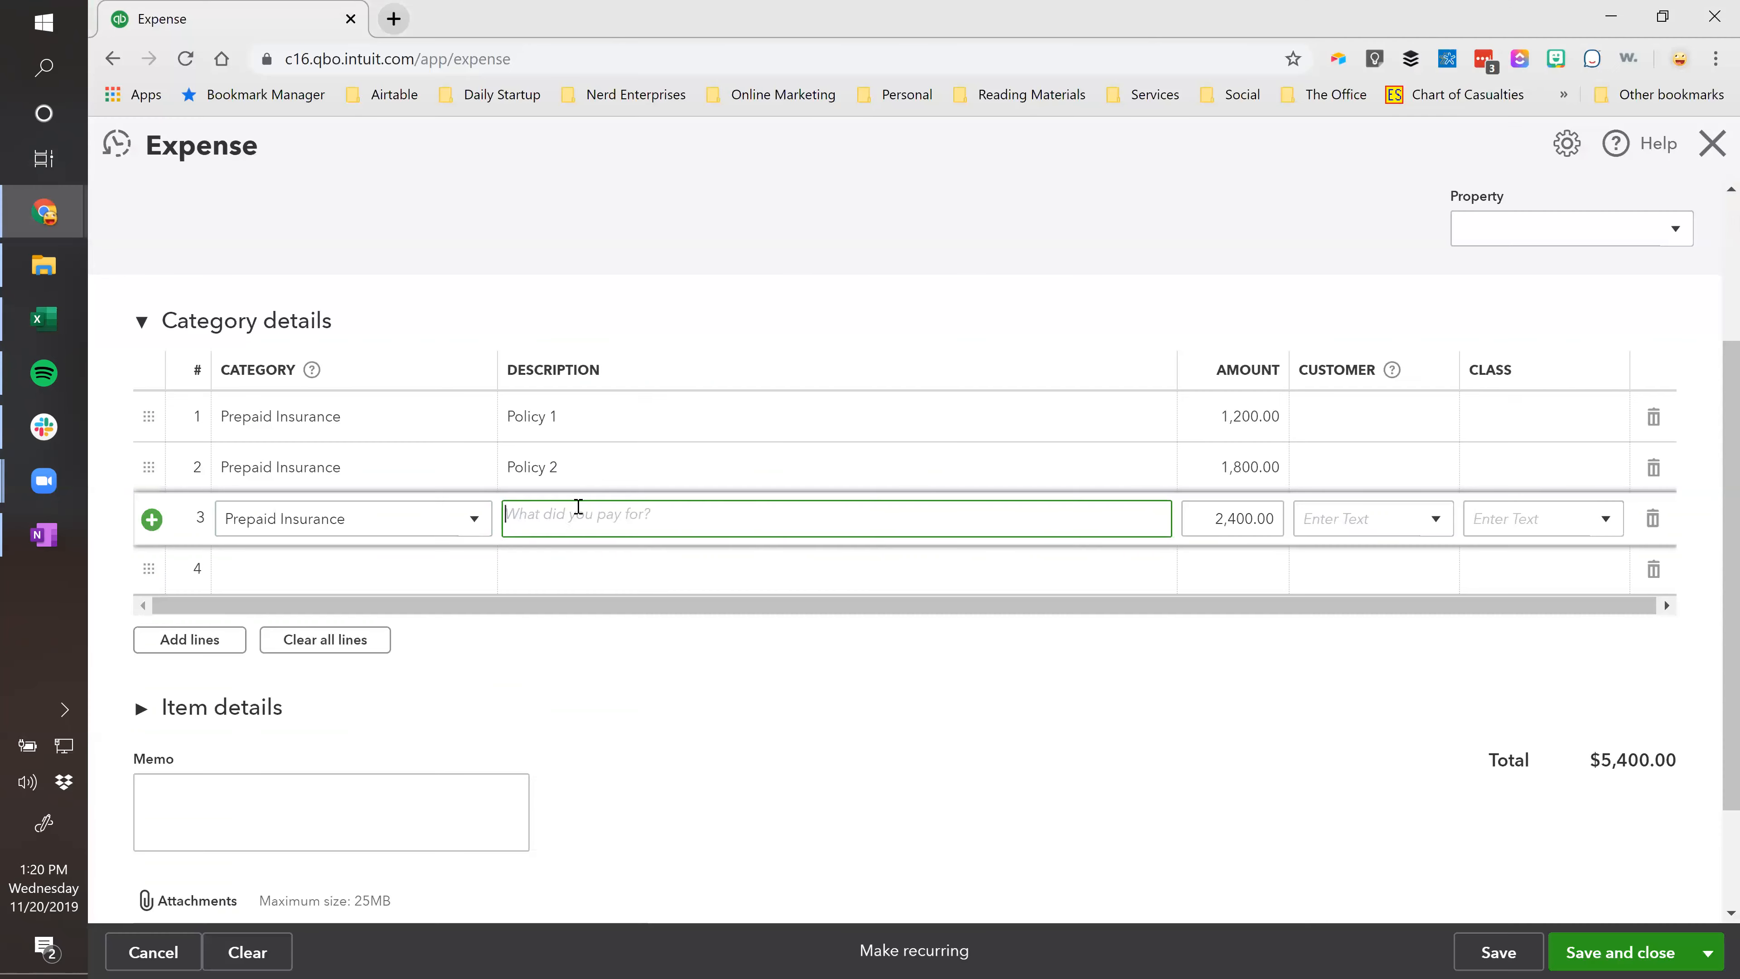
{"action": "key", "text": "ctrl+v"}
{"action": "key", "text": "Tab"}
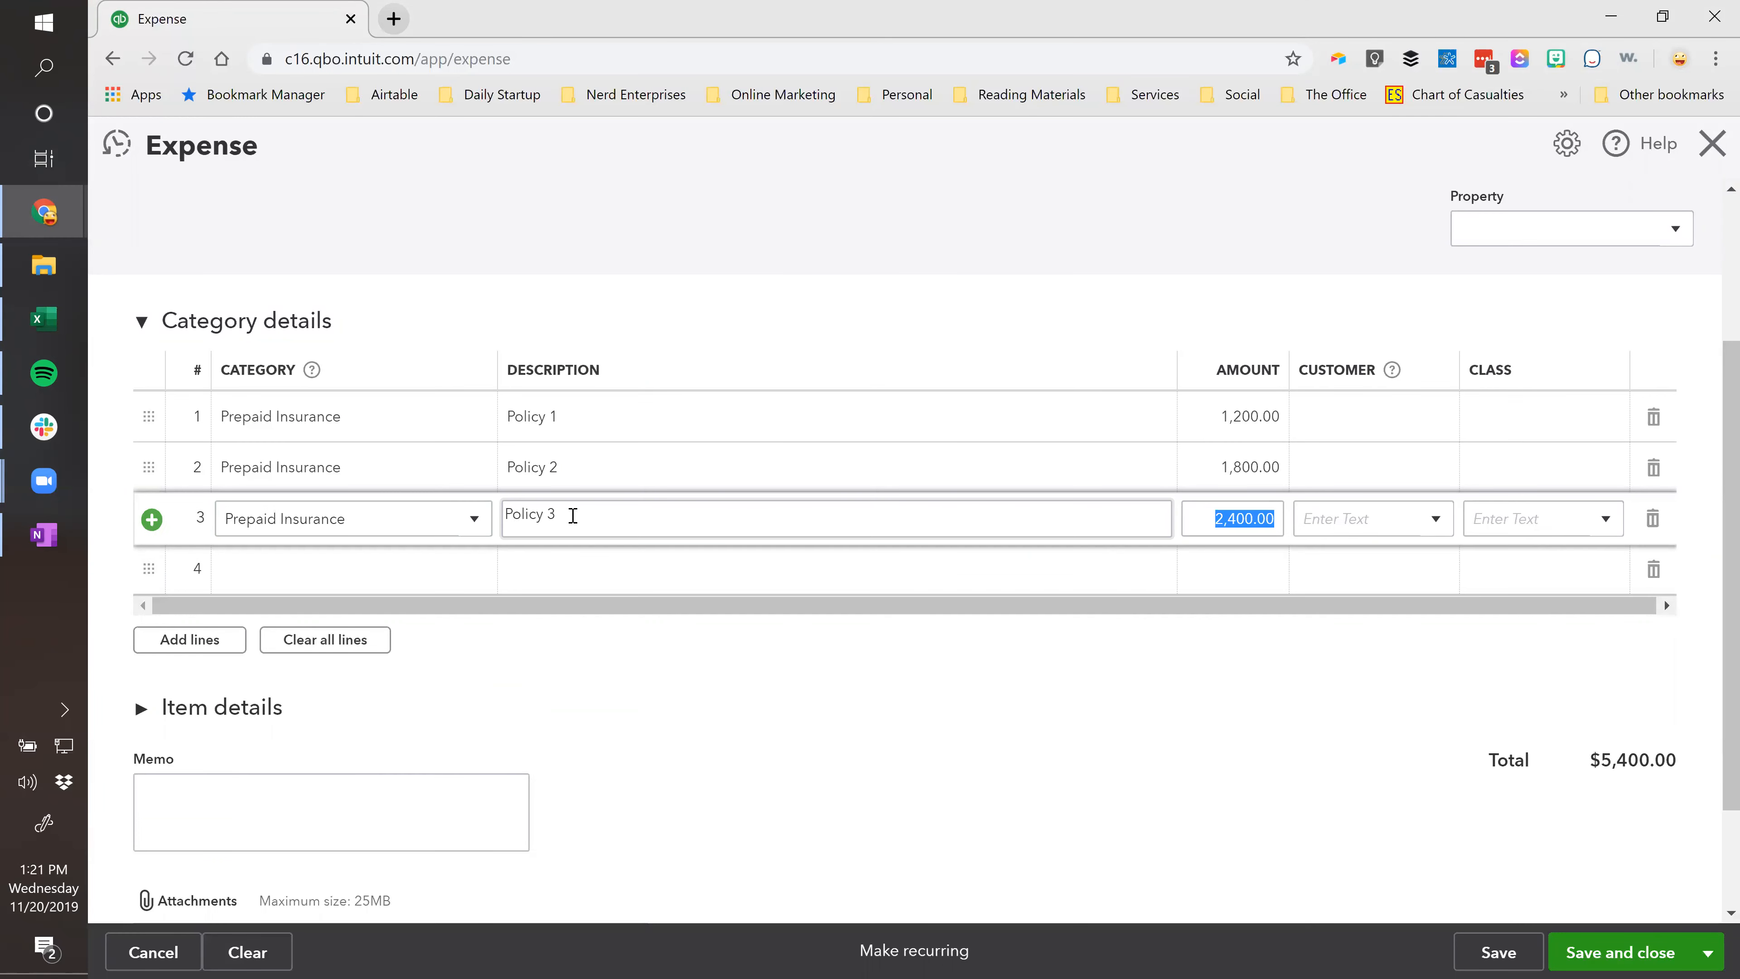
{"action": "key", "text": "Tab"}
{"action": "key", "text": "Tab"}
{"action": "key", "text": "Tab"}
{"action": "key", "text": "Tab"}
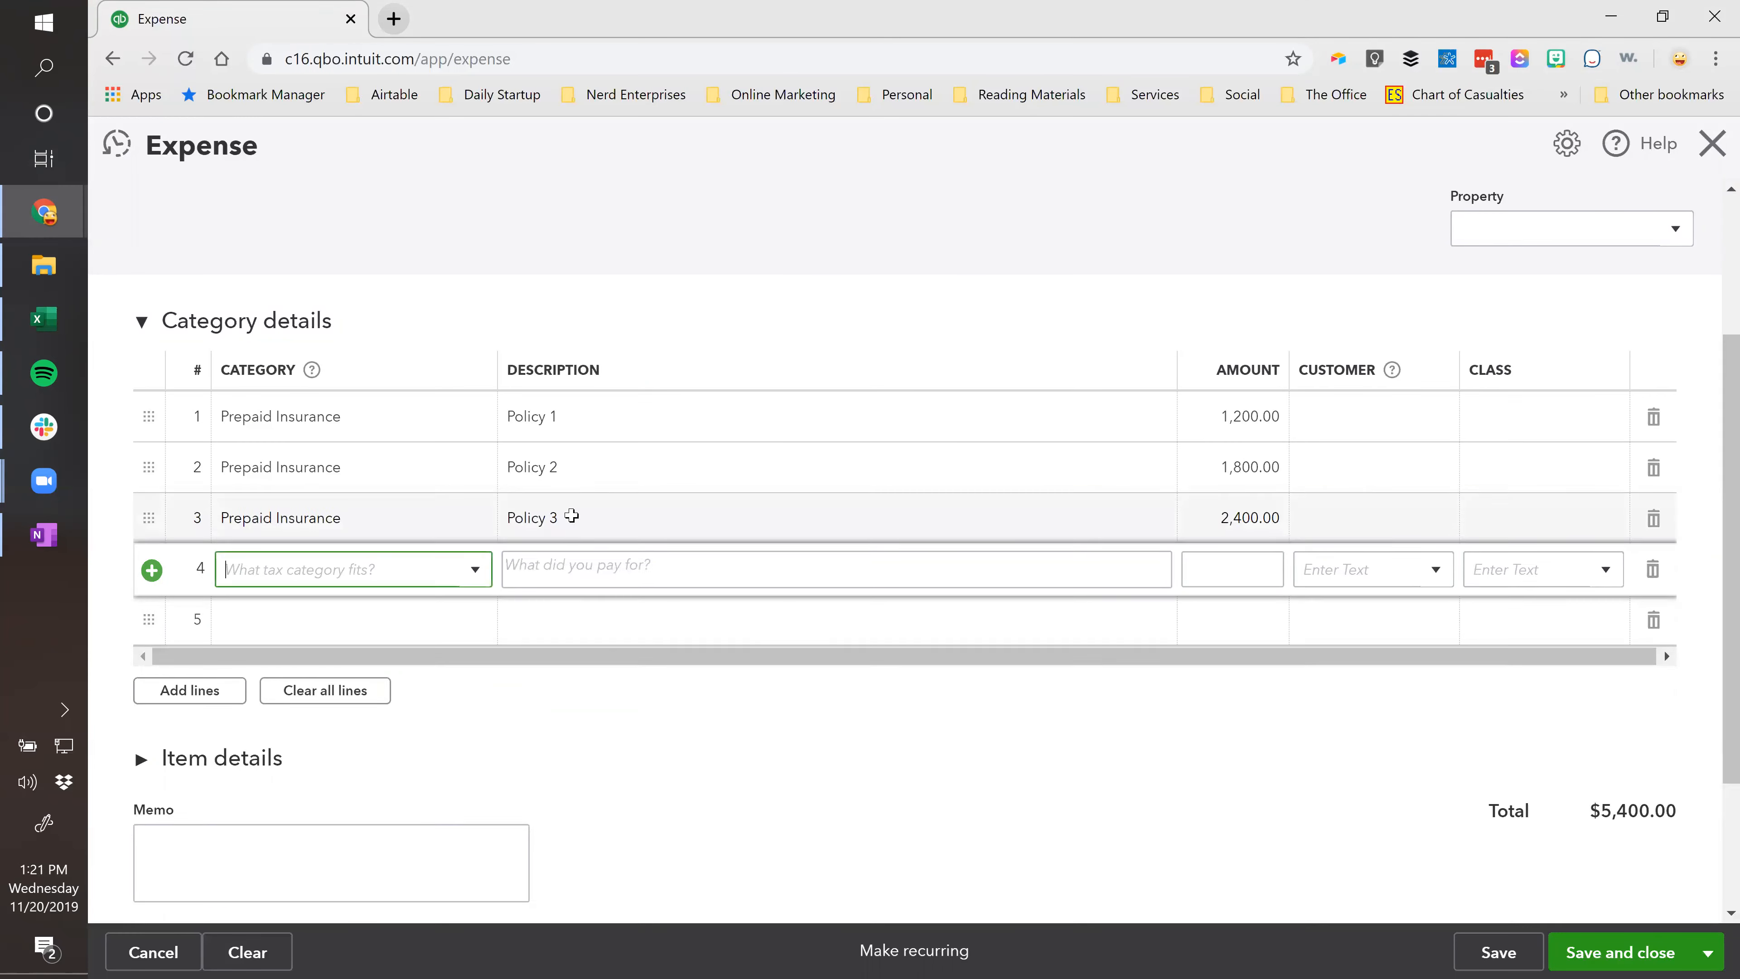
Fill line 4 with description Policy 4 and category Prepaid Insurance.
{"action": "key", "text": "alt+Tab"}
{"action": "left_click", "coordinate": [296, 446]}
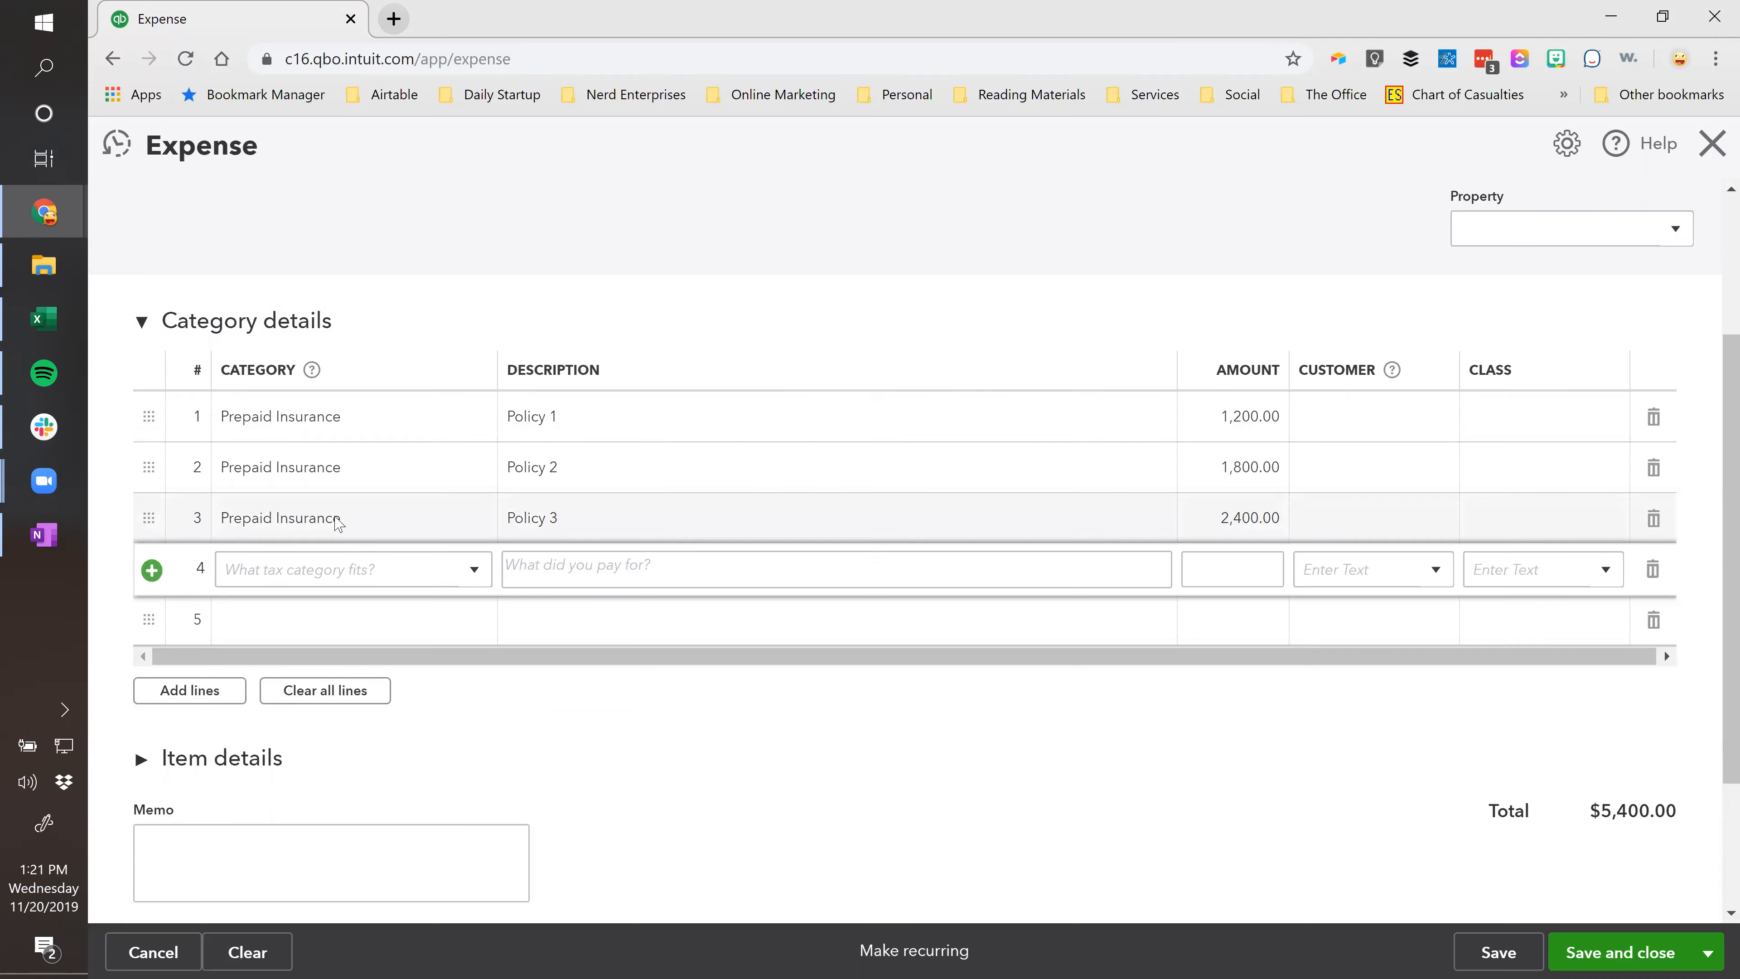
{"action": "key", "text": "alt+Tab"}
{"action": "left_click", "coordinate": [574, 569]}
{"action": "type", "text": "Policy 4"}
{"action": "left_click", "coordinate": [388, 567]}
{"action": "type", "text": "pre"}
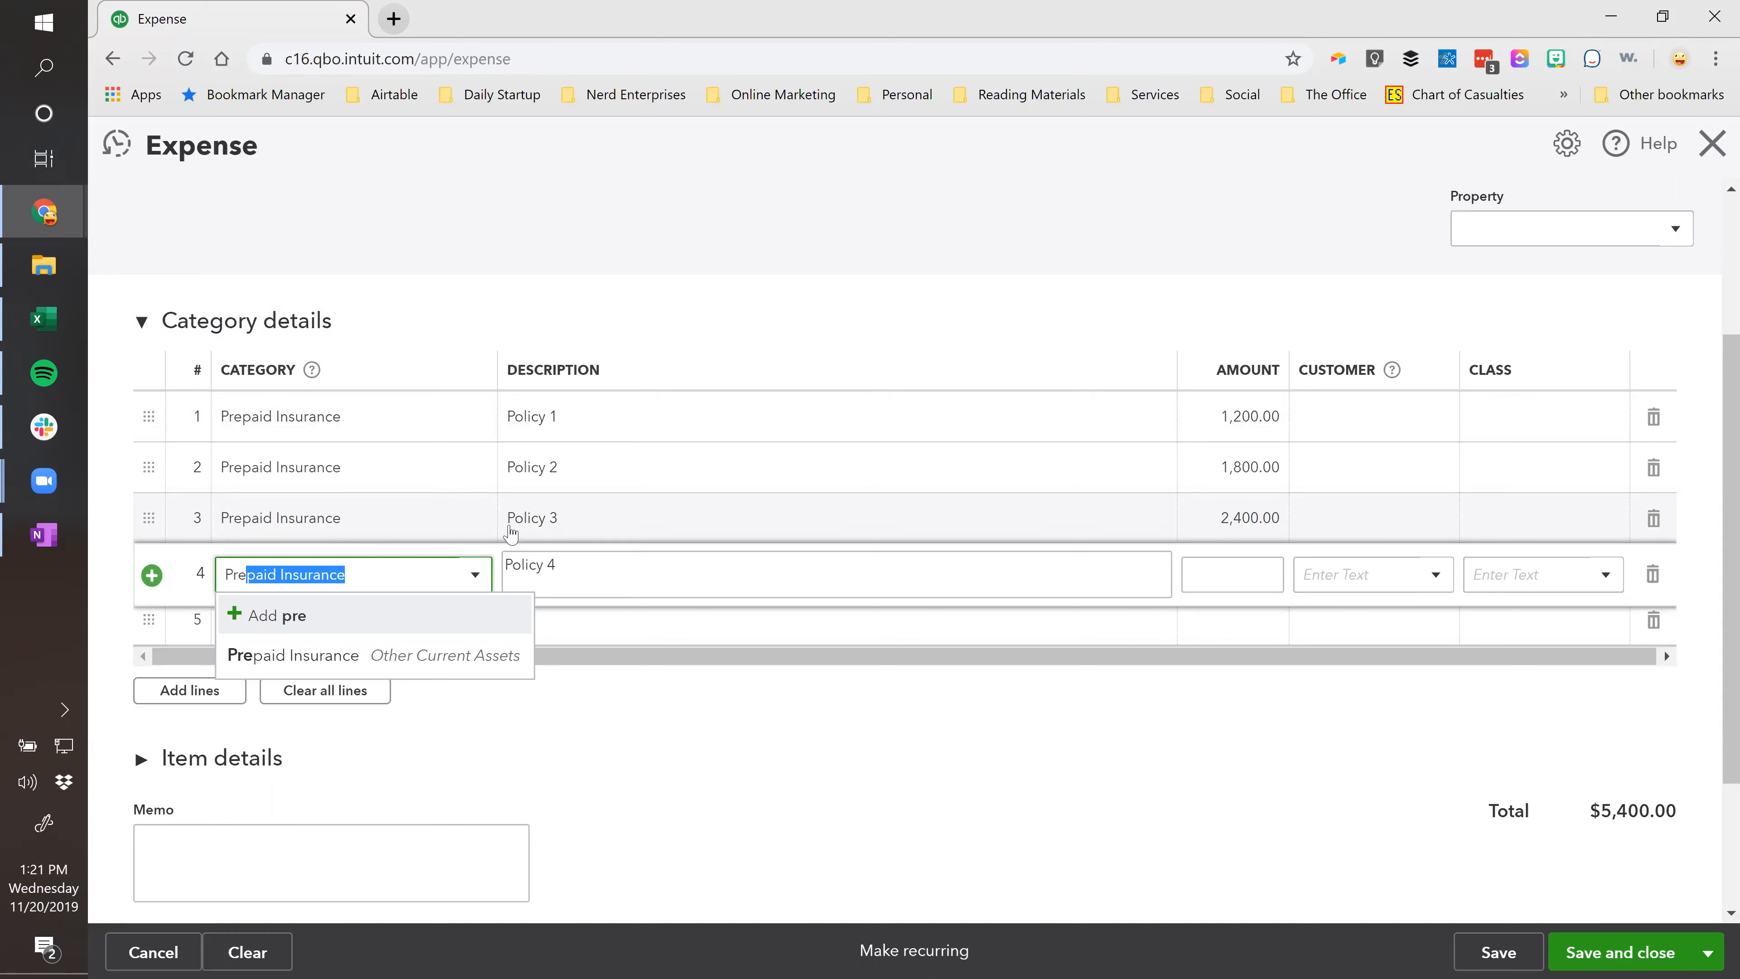
{"action": "left_click", "coordinate": [572, 564]}
Paste Policy 4's 3,600.00 amount into line 4 so the total reads $9,000.00.
{"action": "key", "text": "alt+Tab"}
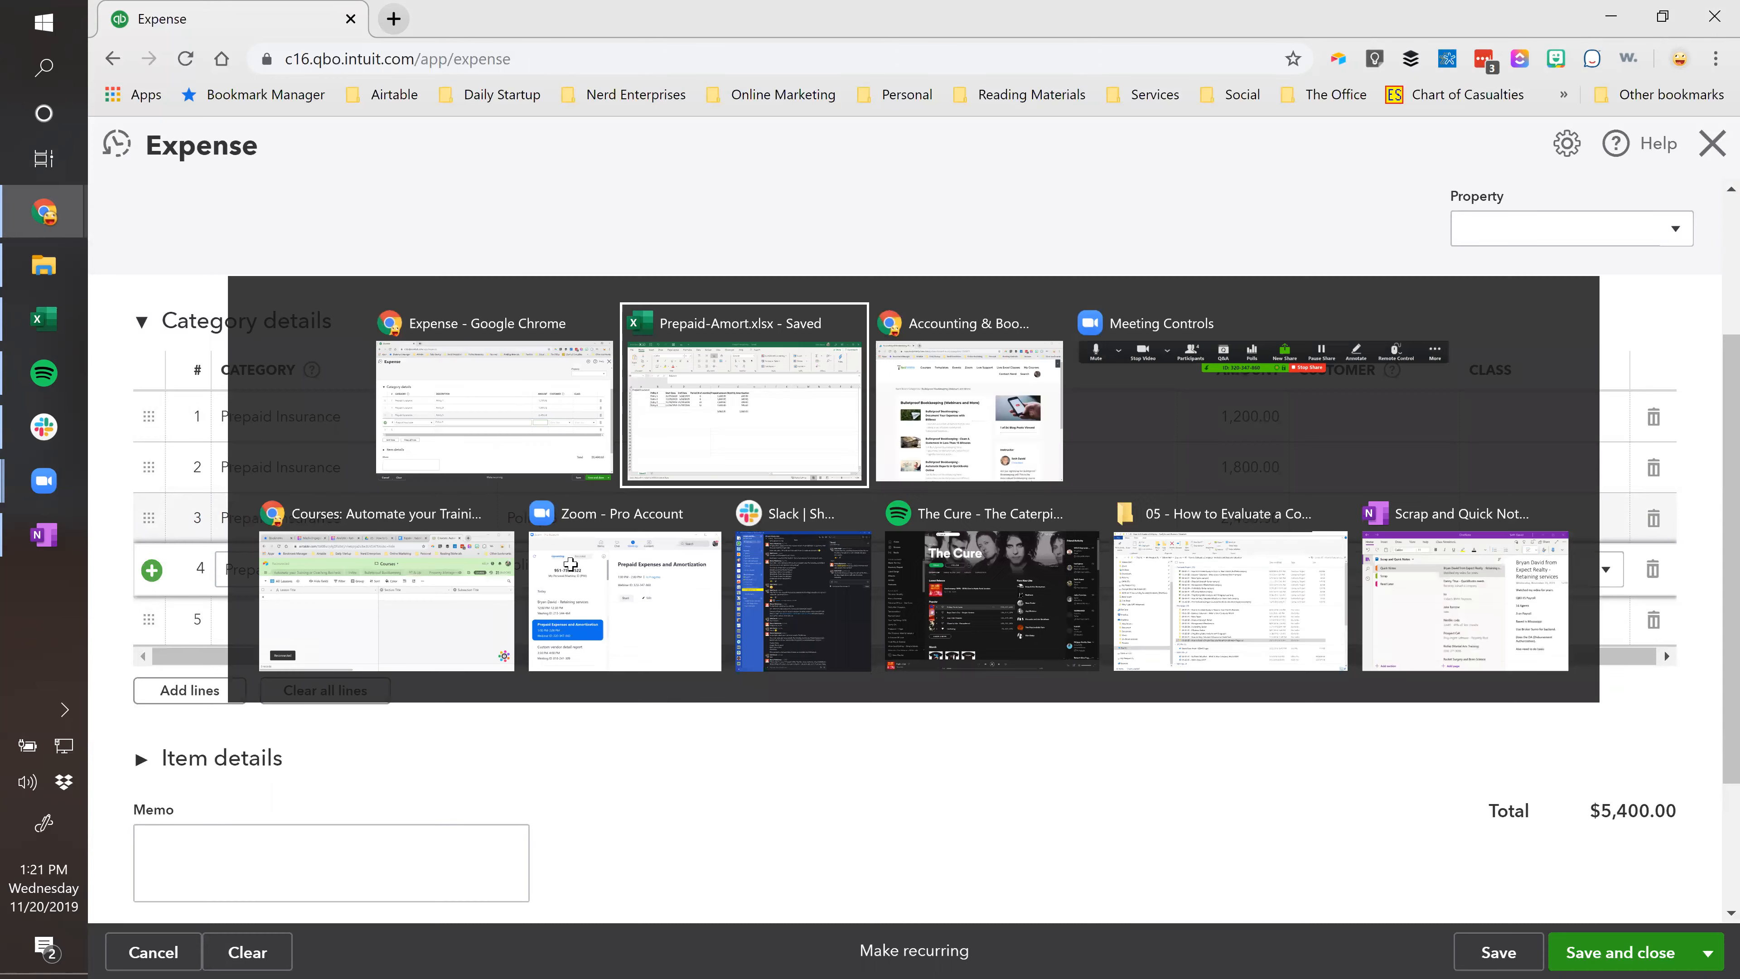
{"action": "left_click", "coordinate": [743, 448]}
{"action": "key", "text": "ctrl+c"}
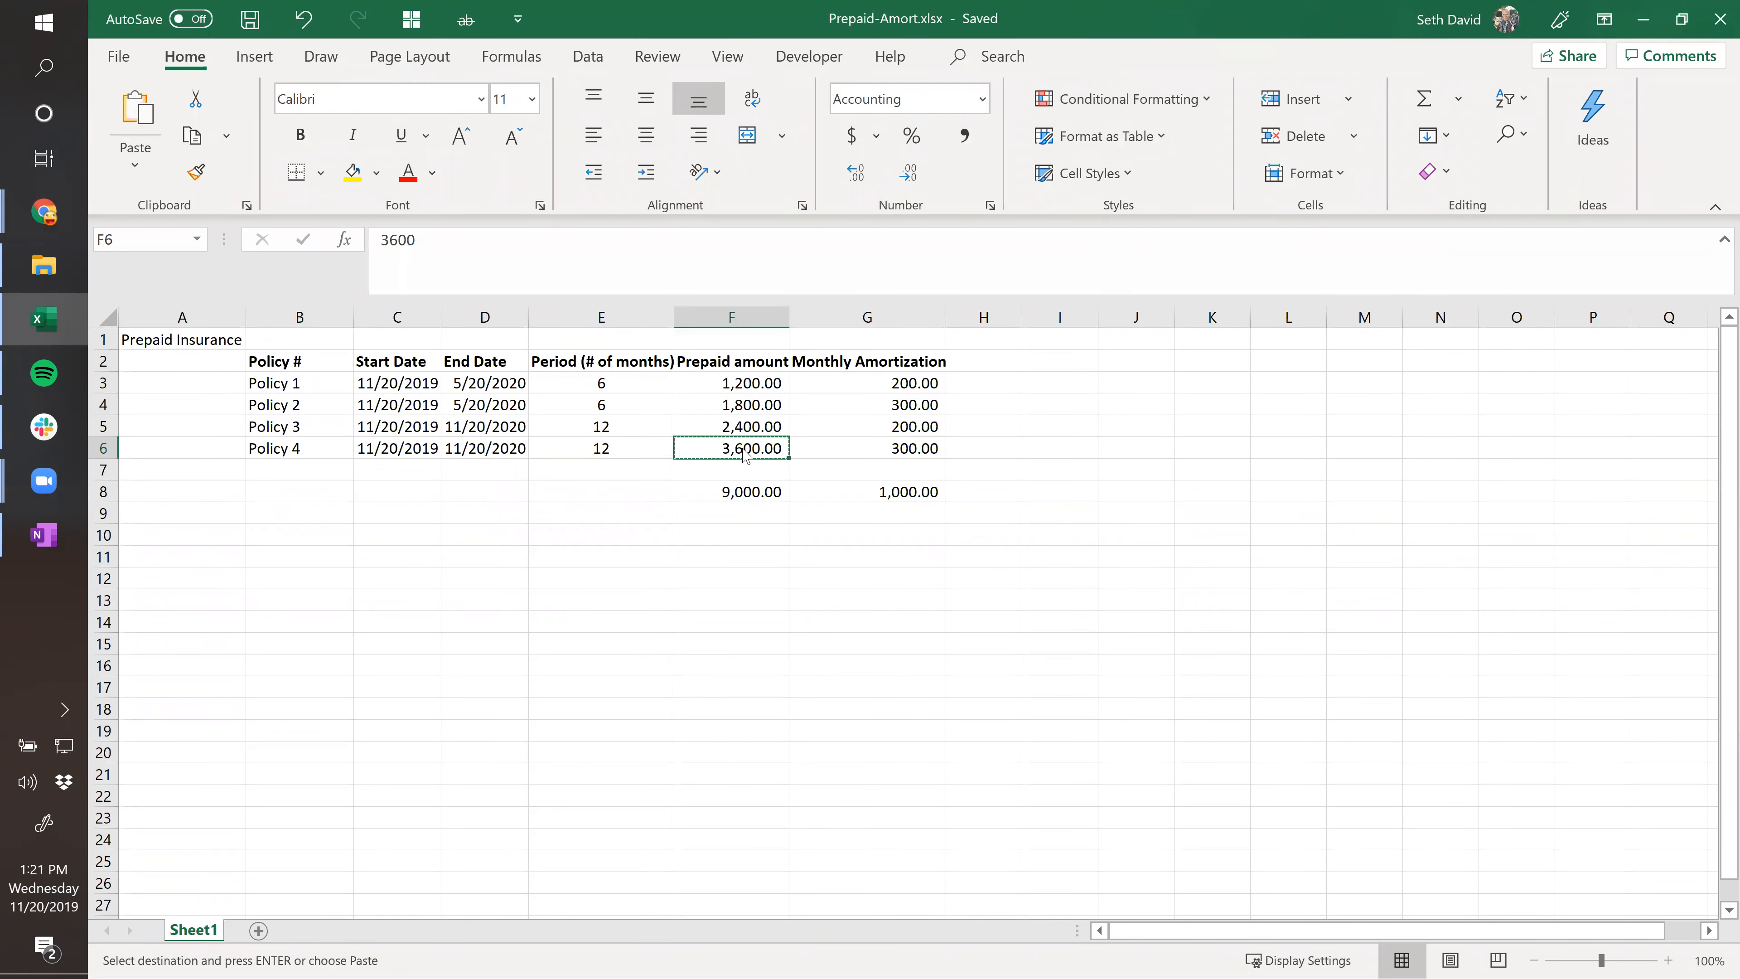
{"action": "key", "text": "alt+Tab"}
{"action": "left_click", "coordinate": [1205, 569]}
{"action": "key", "text": "ctrl+v"}
{"action": "key", "text": "Tab"}
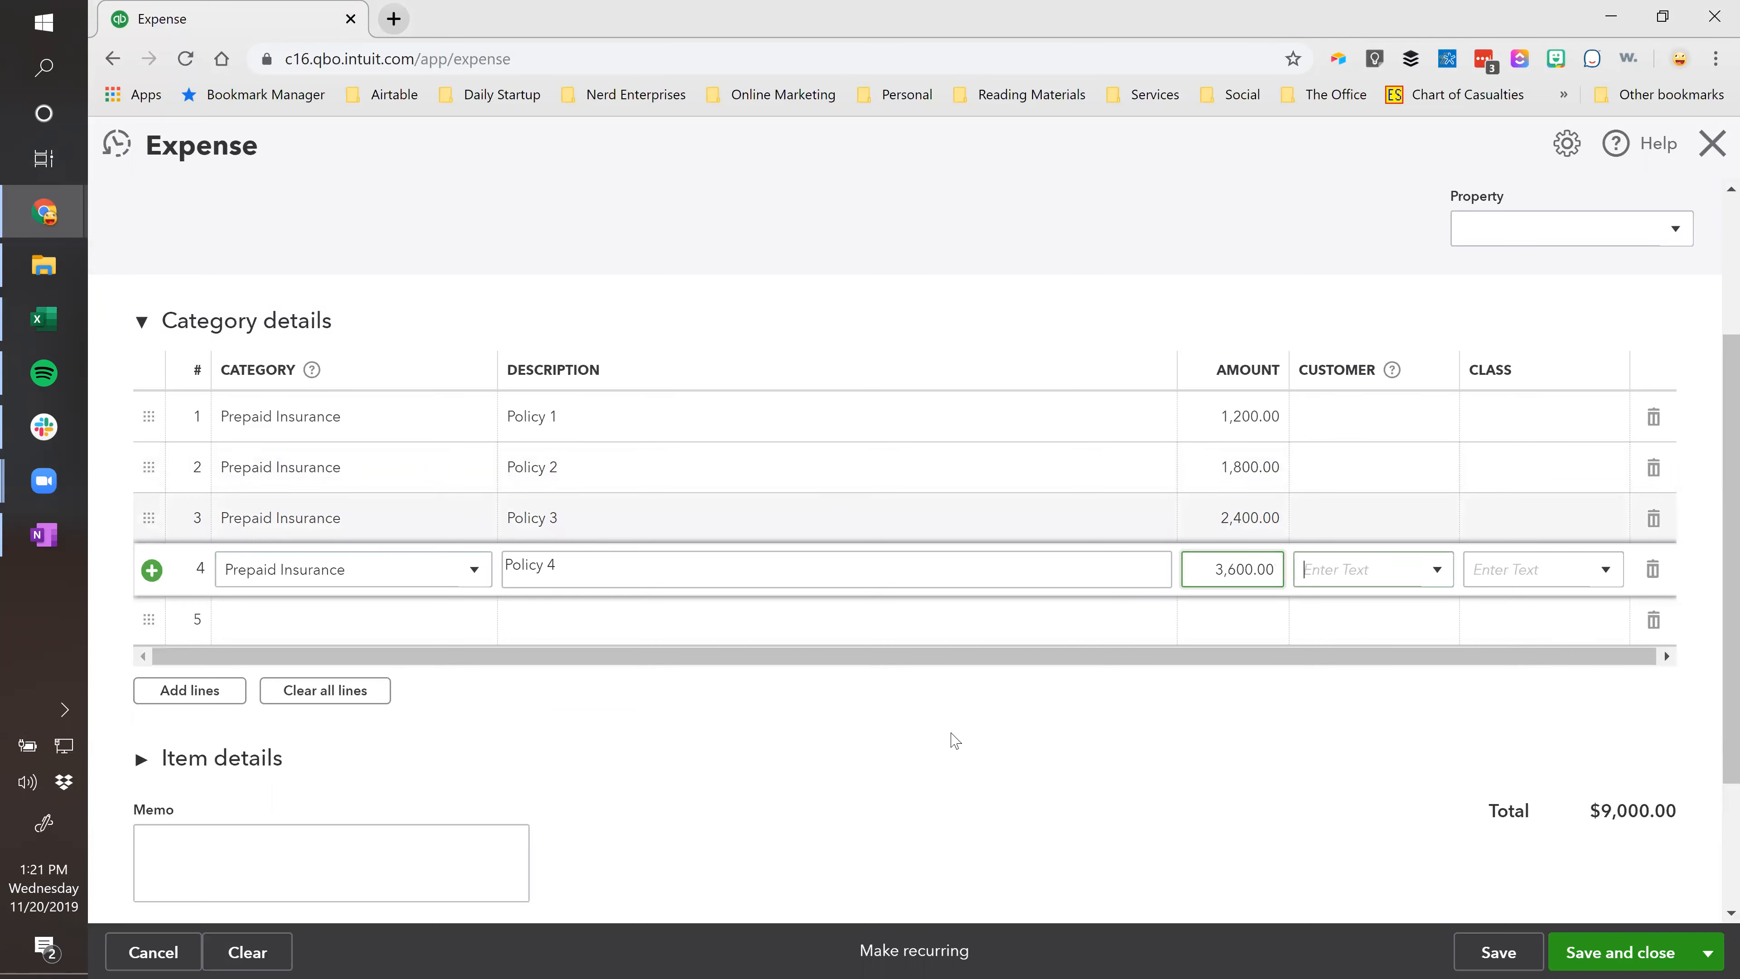
{"action": "scroll", "coordinate": [947, 738], "scroll_direction": "down", "scroll_amount": 3}
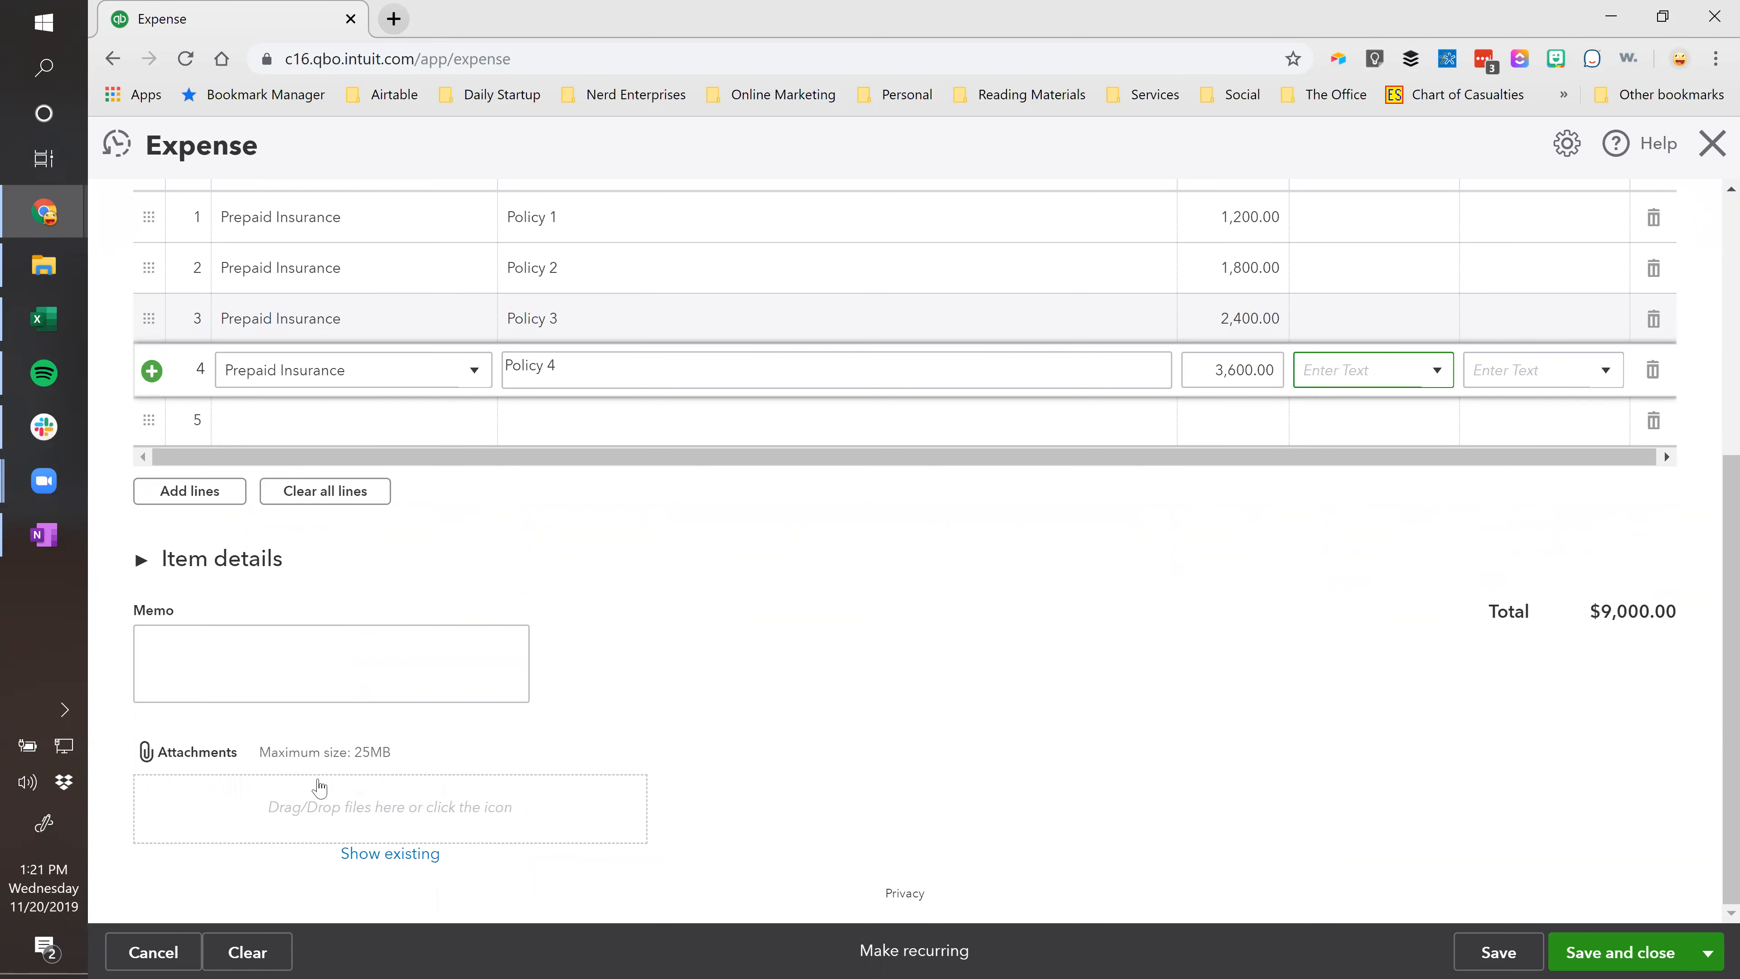
{"action": "scroll", "coordinate": [1100, 591], "scroll_direction": "up", "scroll_amount": 5}
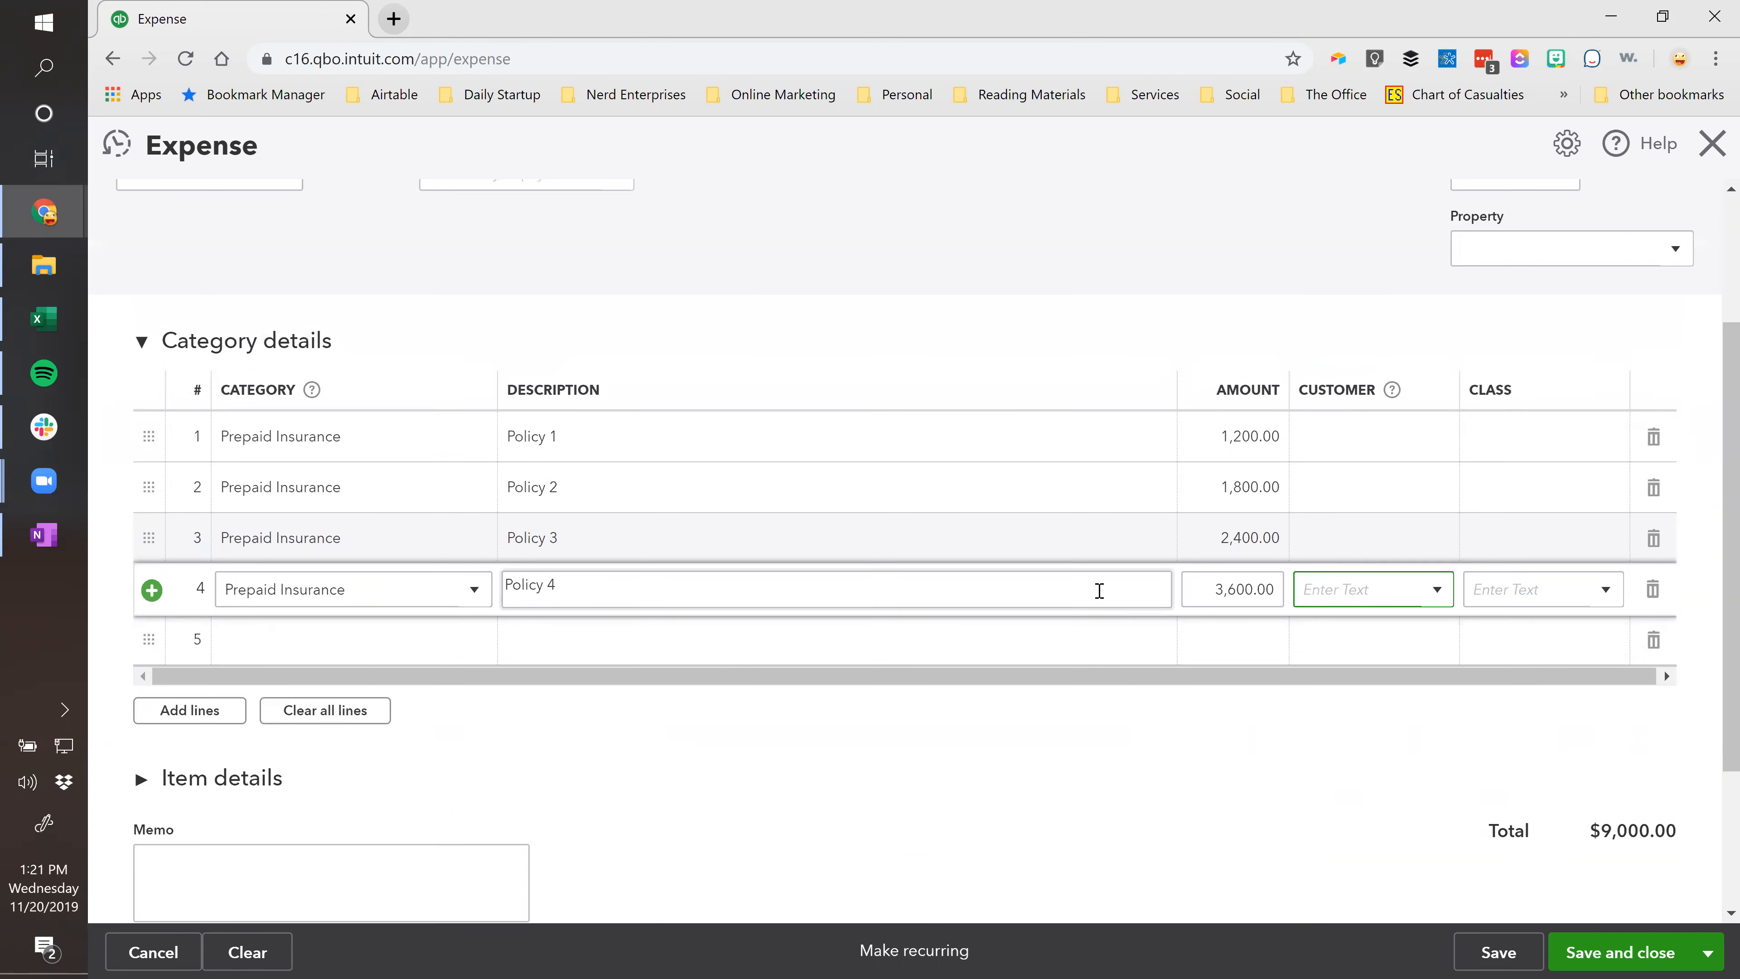
{"action": "scroll", "coordinate": [1099, 591], "scroll_direction": "down", "scroll_amount": 3}
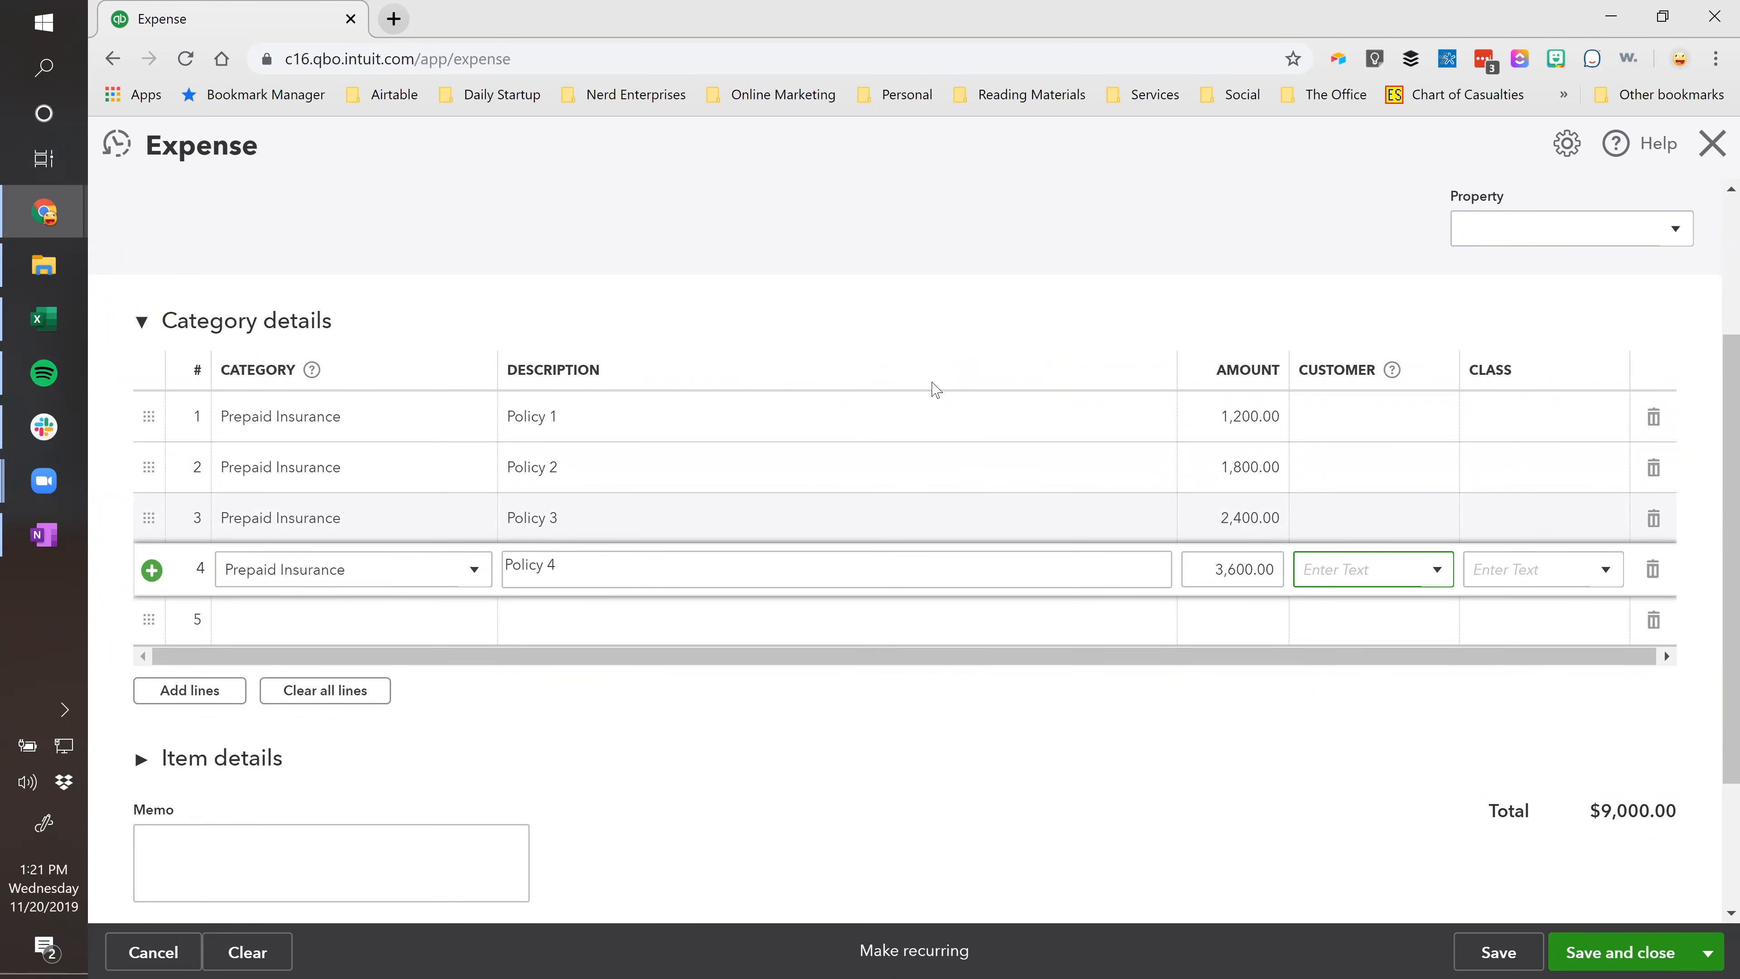
Inspect the schedule's prepaid amounts, monthly amortization and total formulas in columns F and G.
{"action": "left_click", "coordinate": [671, 410]}
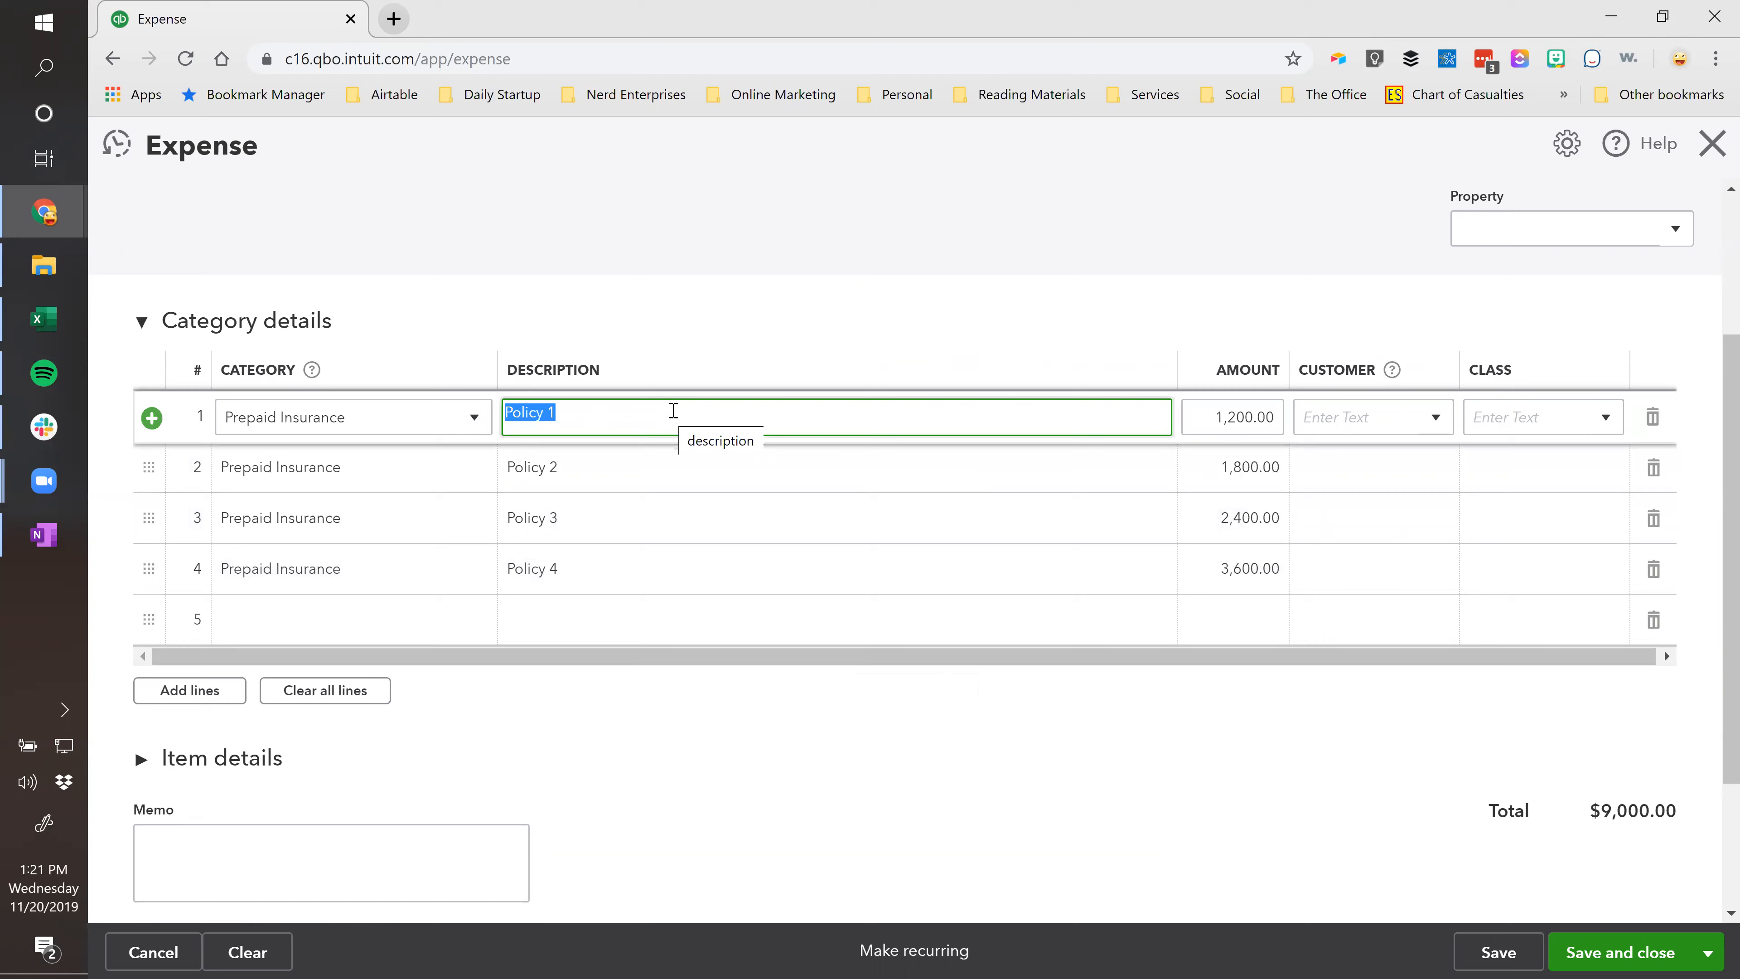
{"action": "key", "text": "alt+Tab"}
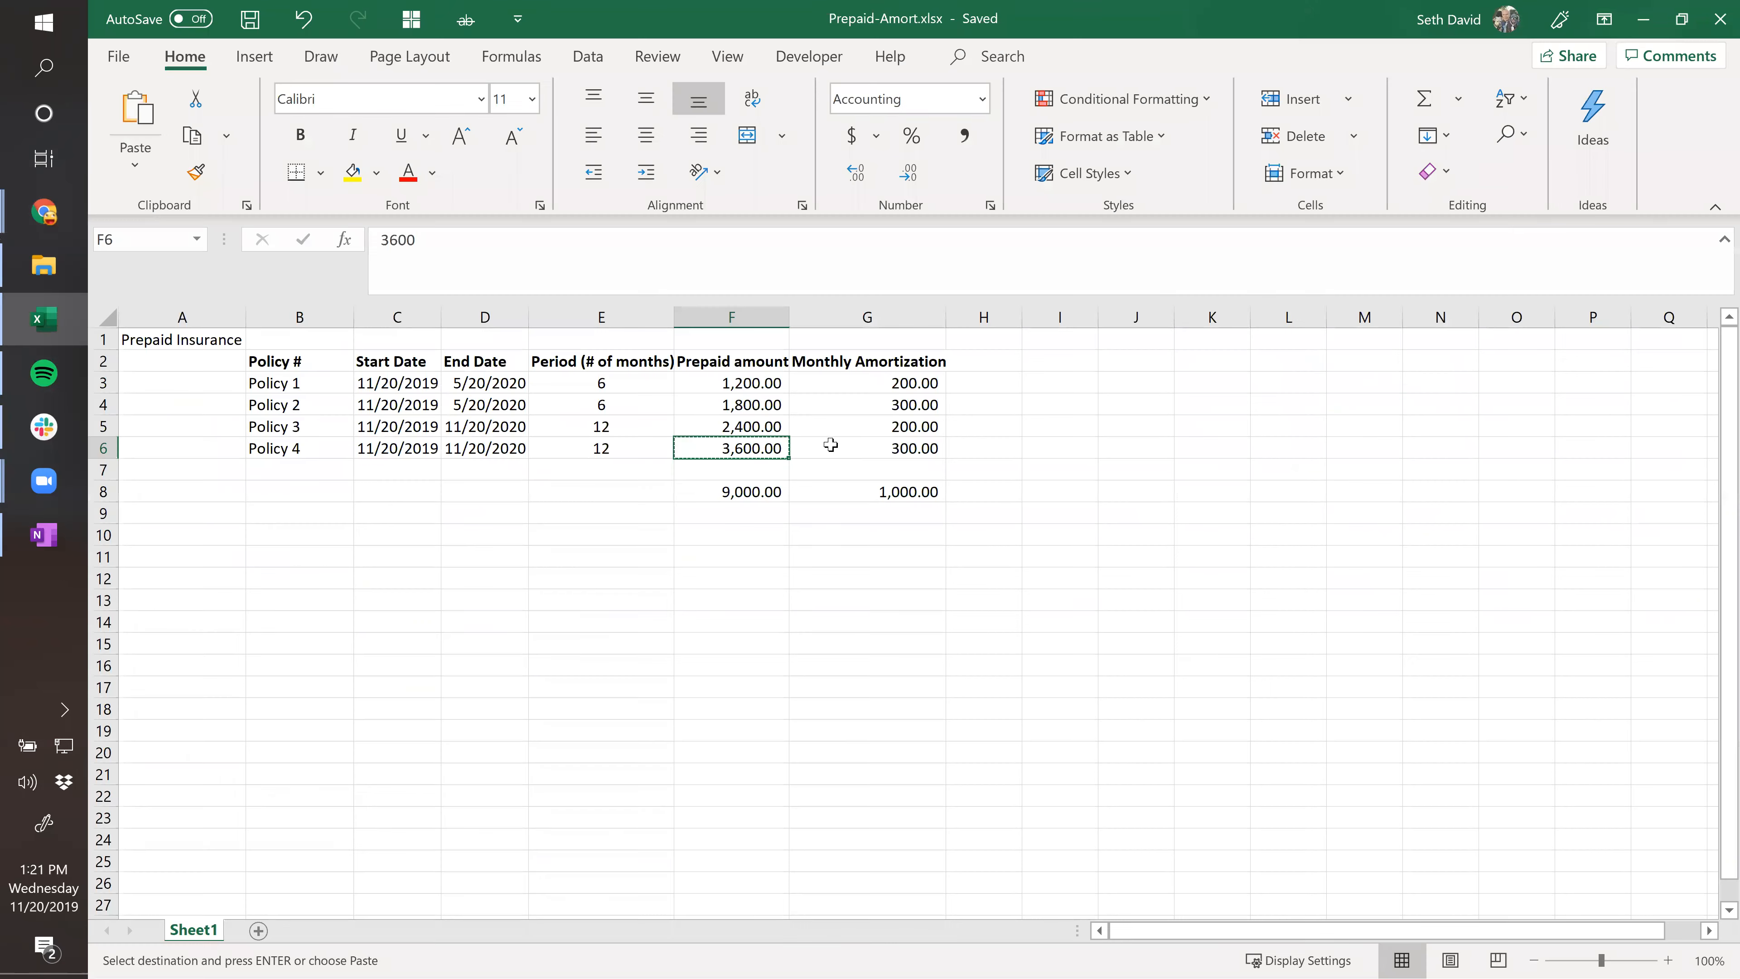
{"action": "left_click_drag", "start_coordinate": [723, 385], "coordinate": [720, 444]}
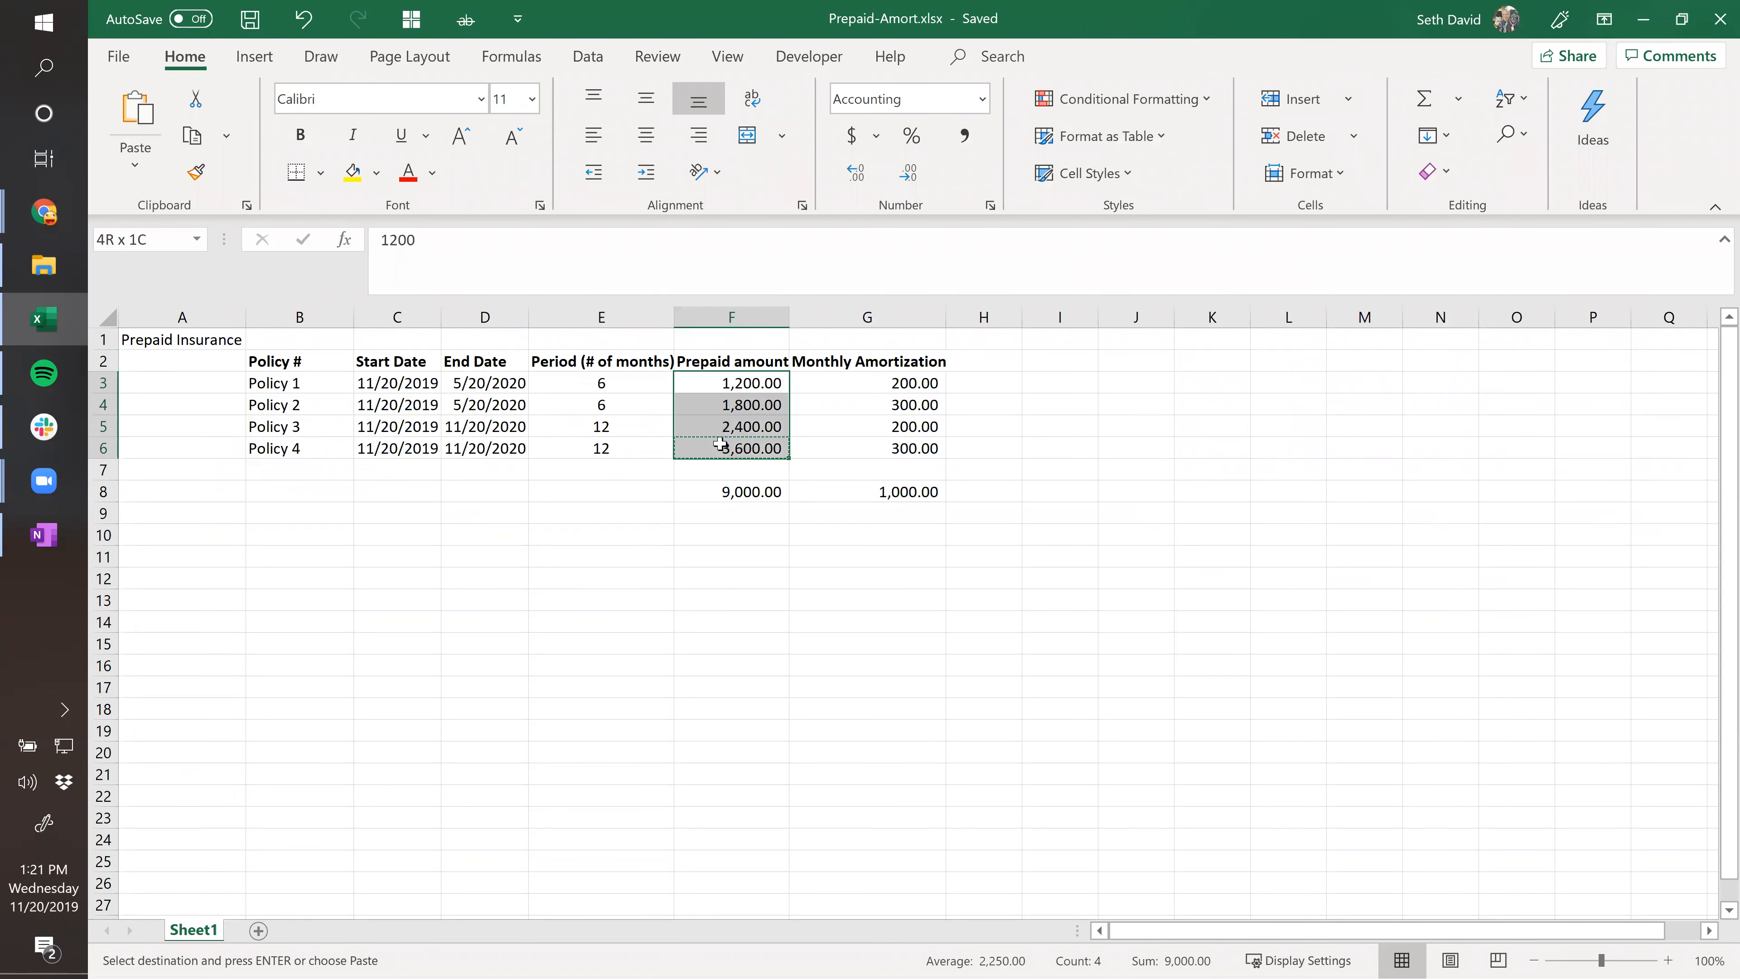
{"action": "key", "text": "Escape"}
{"action": "left_click", "coordinate": [841, 381]}
{"action": "left_click", "coordinate": [749, 381]}
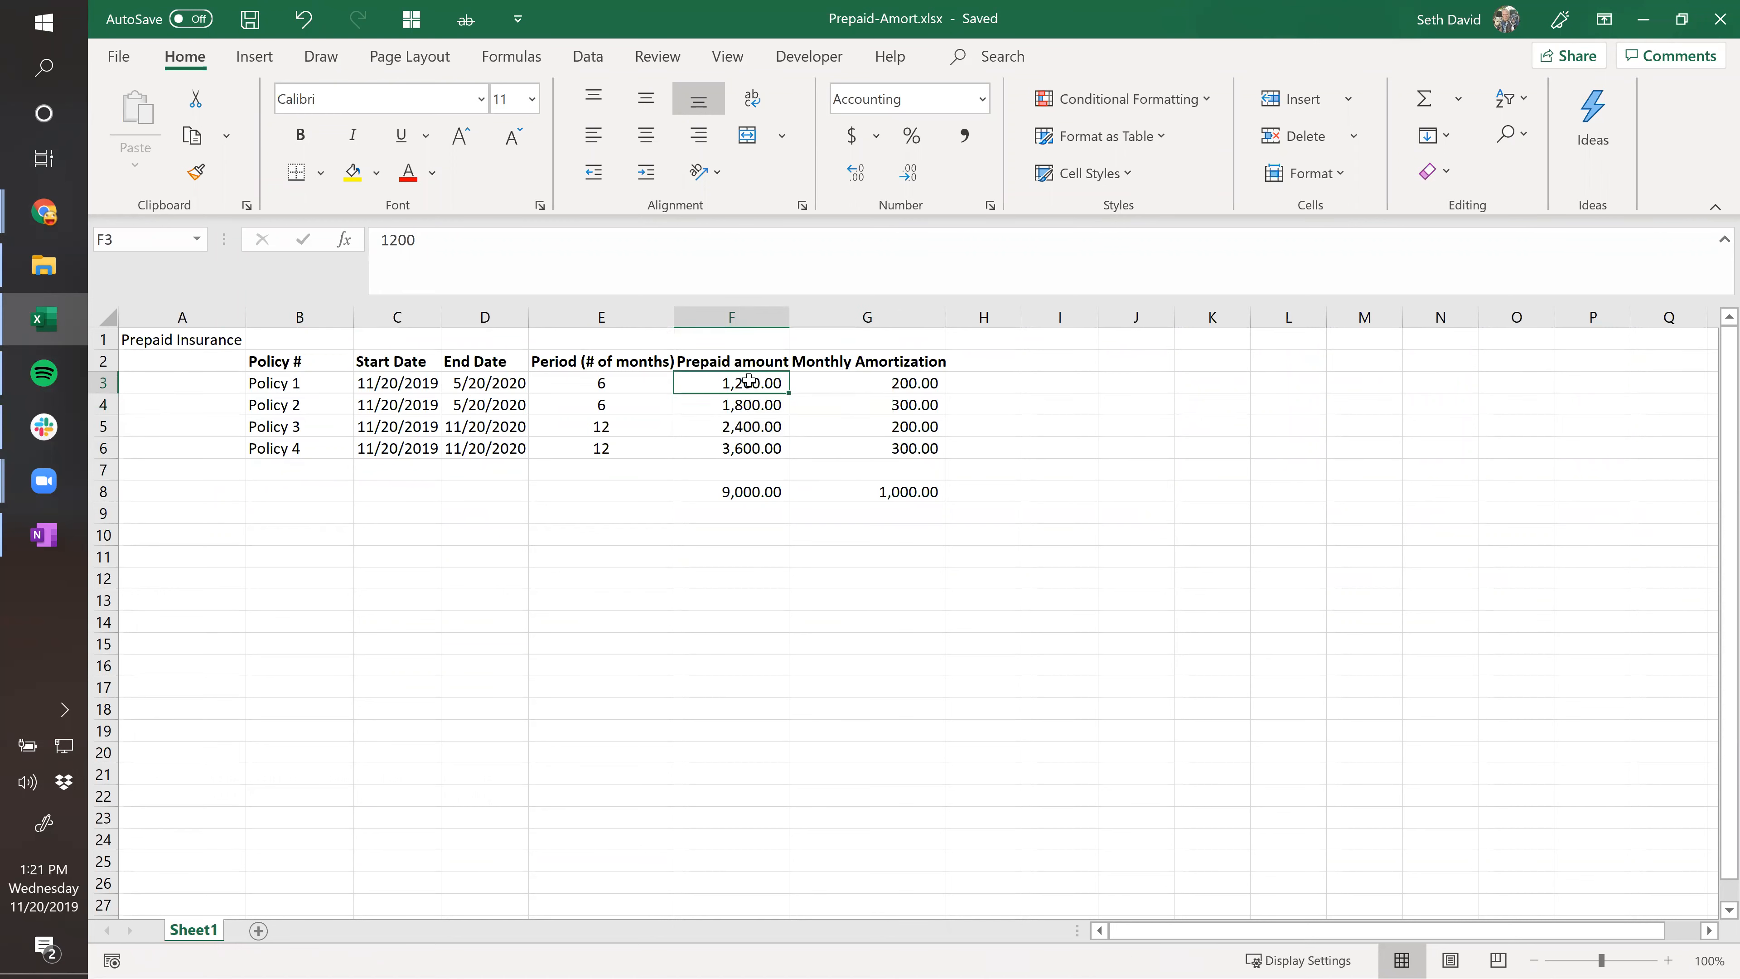
{"action": "left_click", "coordinate": [760, 499]}
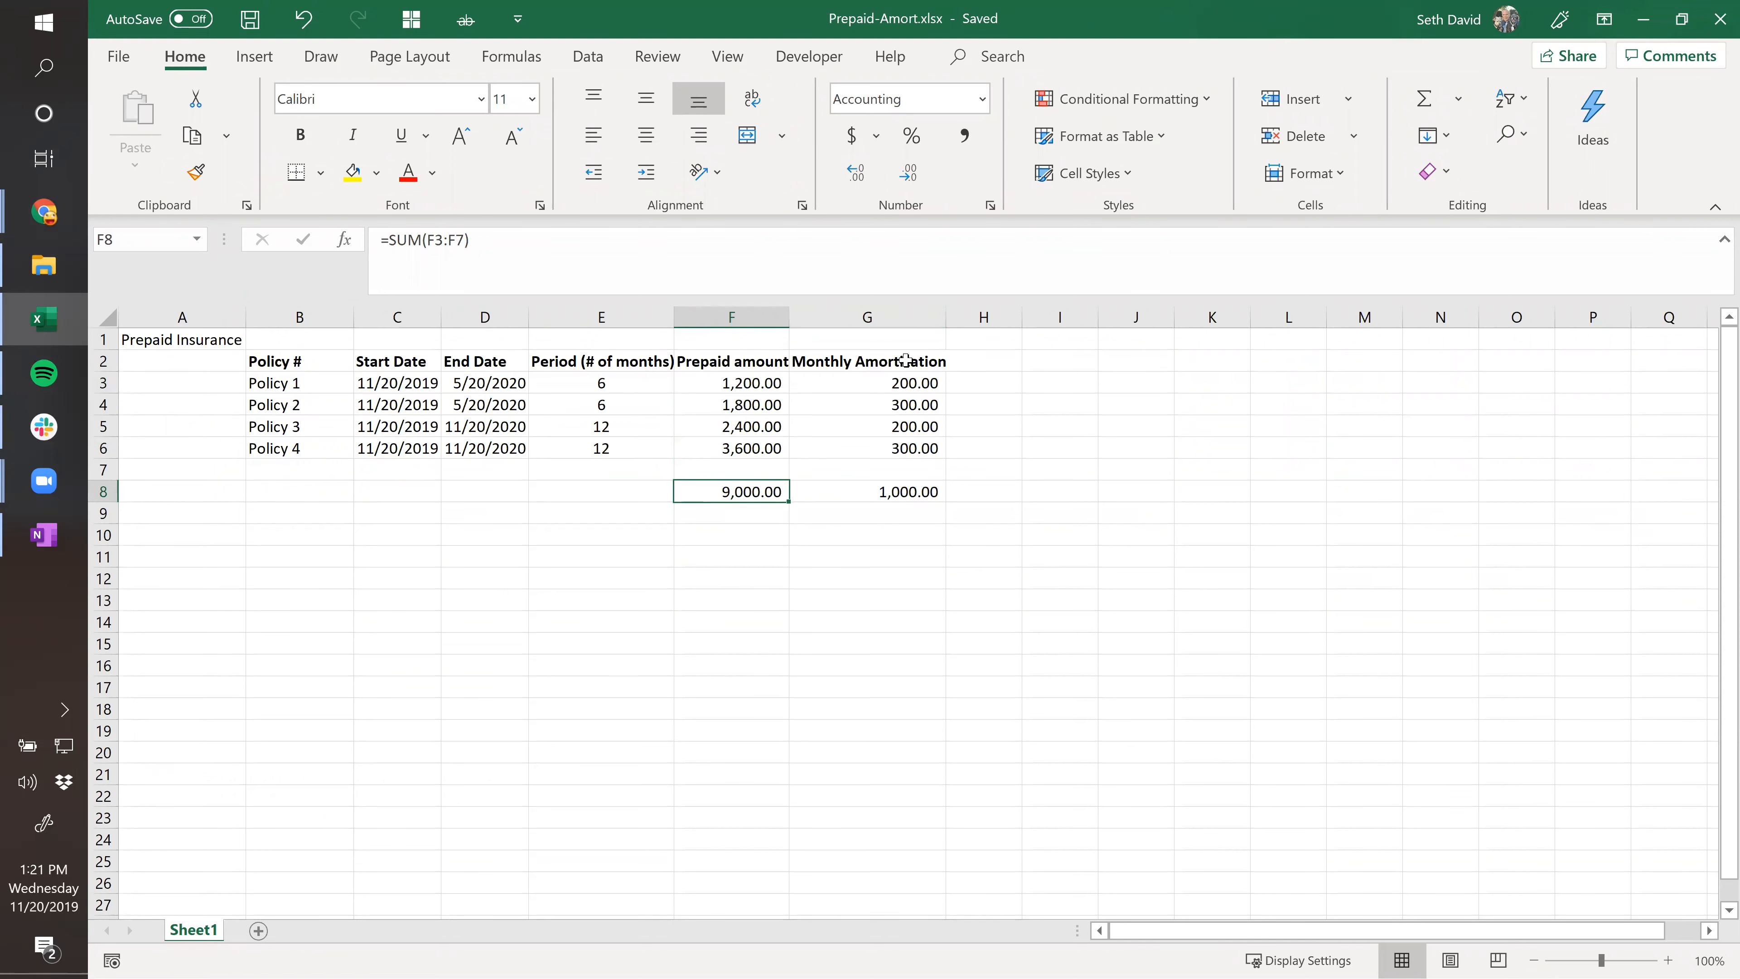
{"action": "left_click_drag", "start_coordinate": [859, 379], "coordinate": [856, 495]}
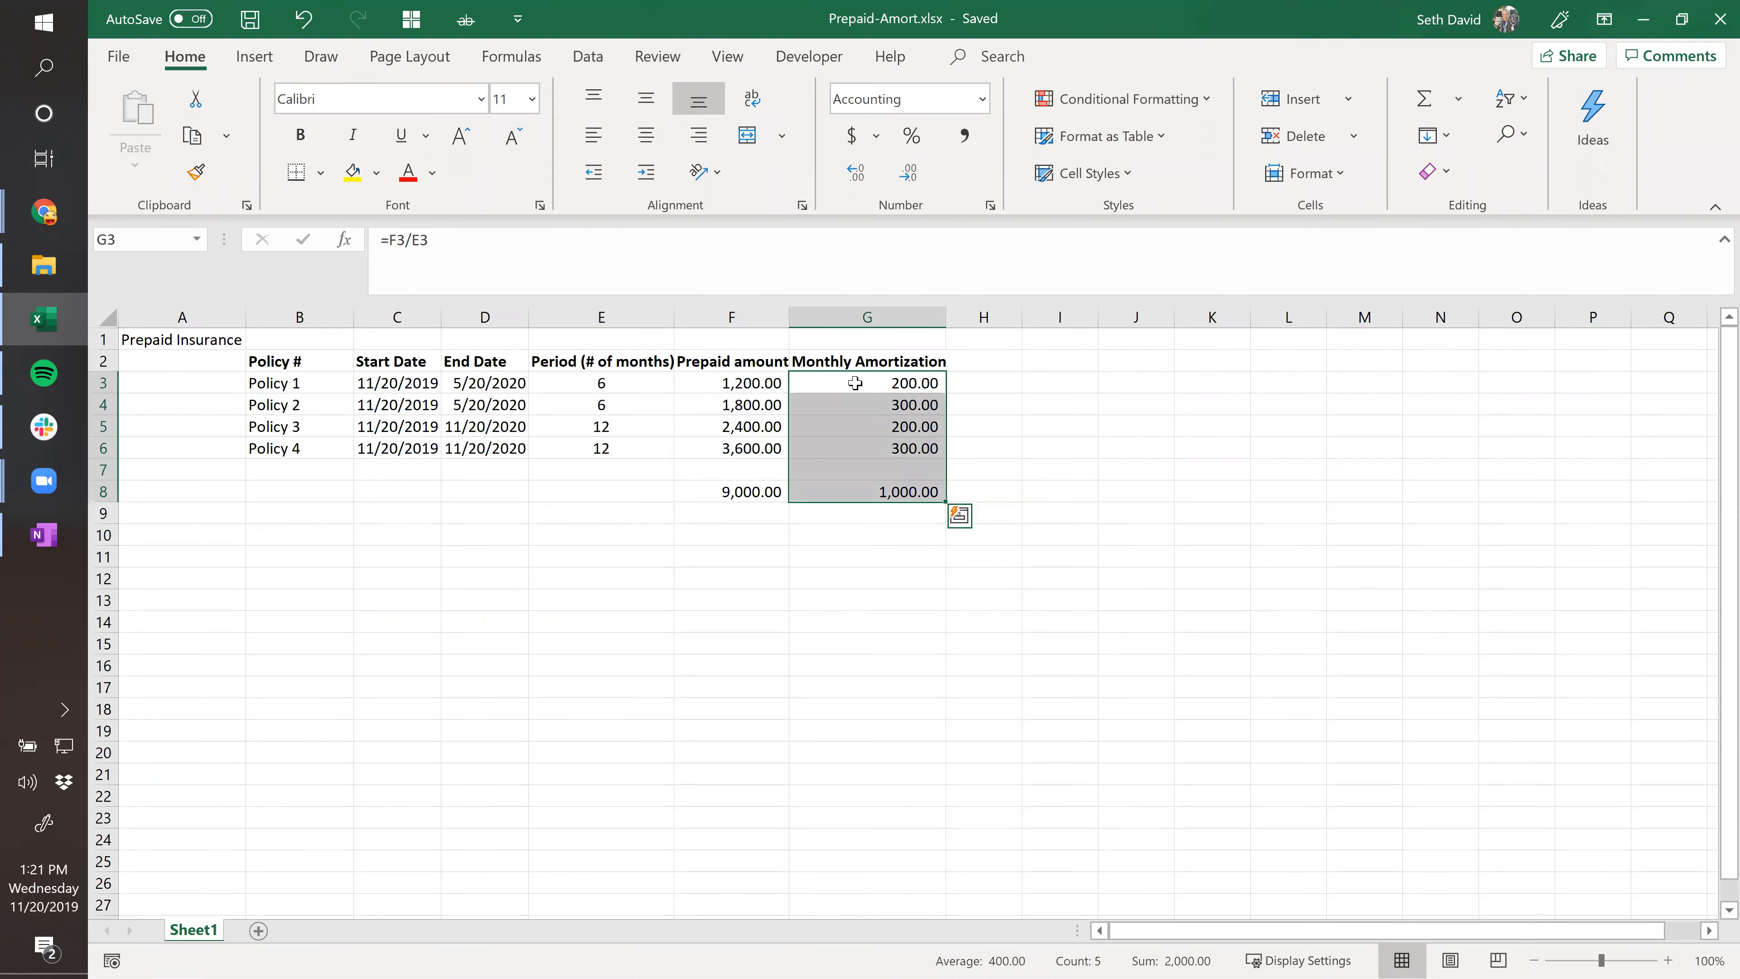
Copy the Prepaid Insurance table, A1:G8 including its title, from Prepaid-Amort.xlsx.
{"action": "key", "text": "alt+Tab"}
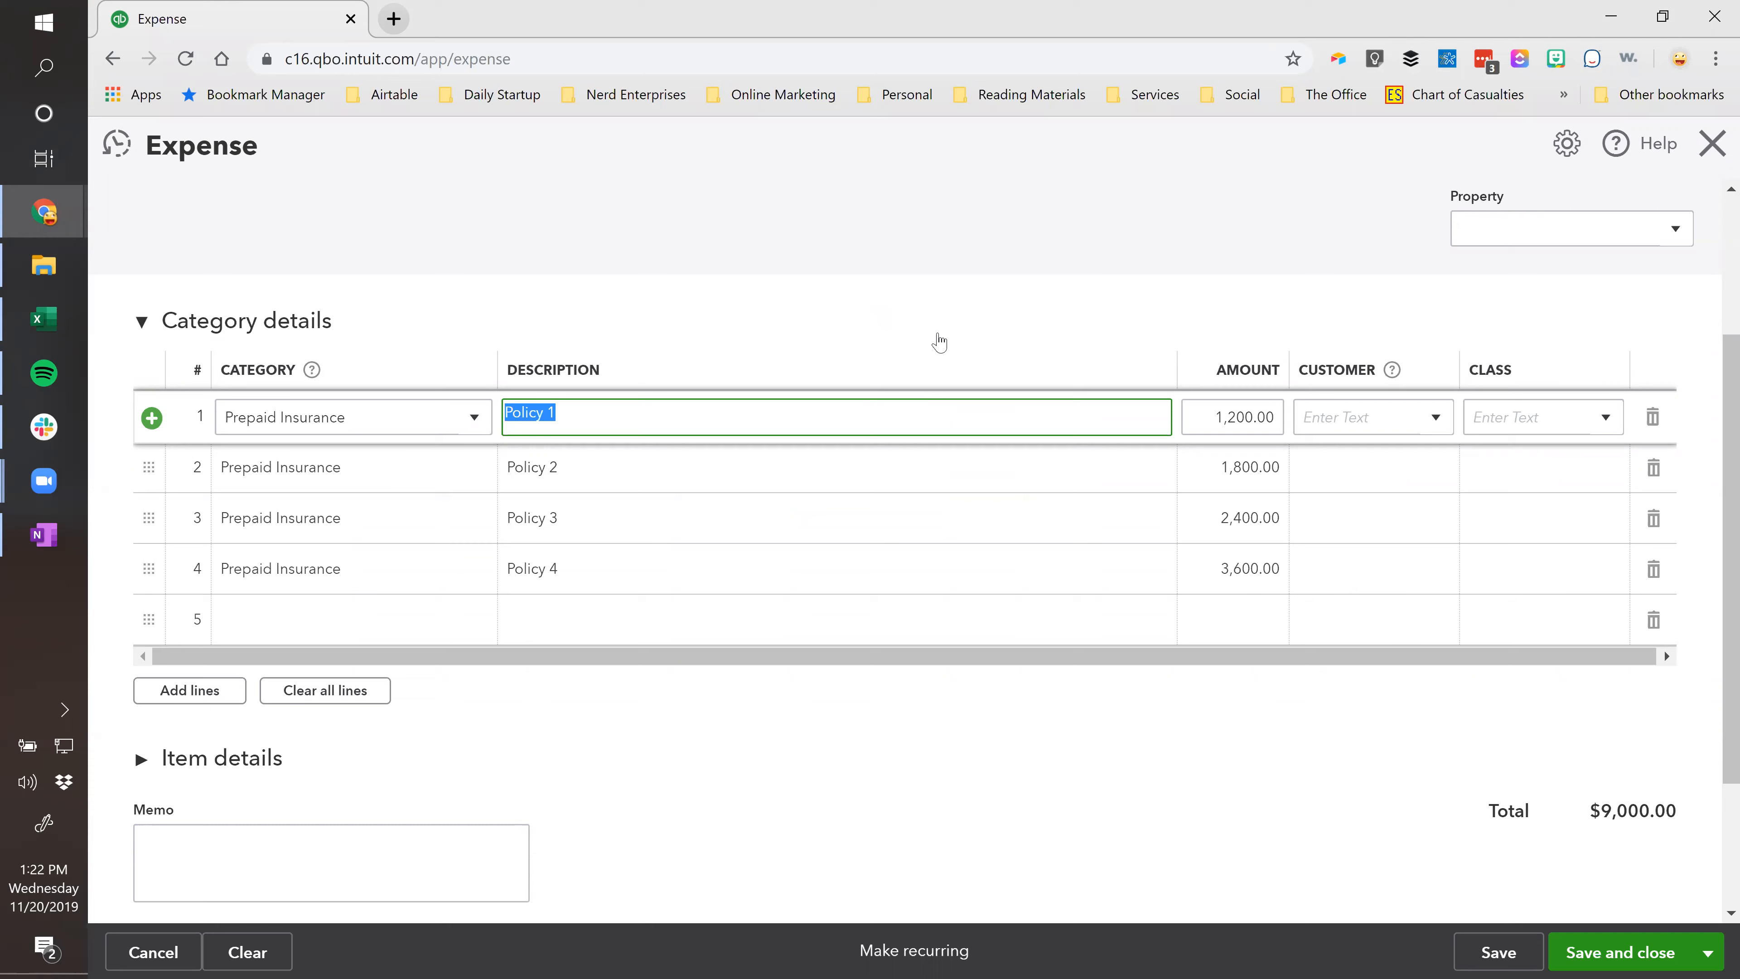
{"action": "scroll", "coordinate": [933, 403], "scroll_direction": "down", "scroll_amount": 3}
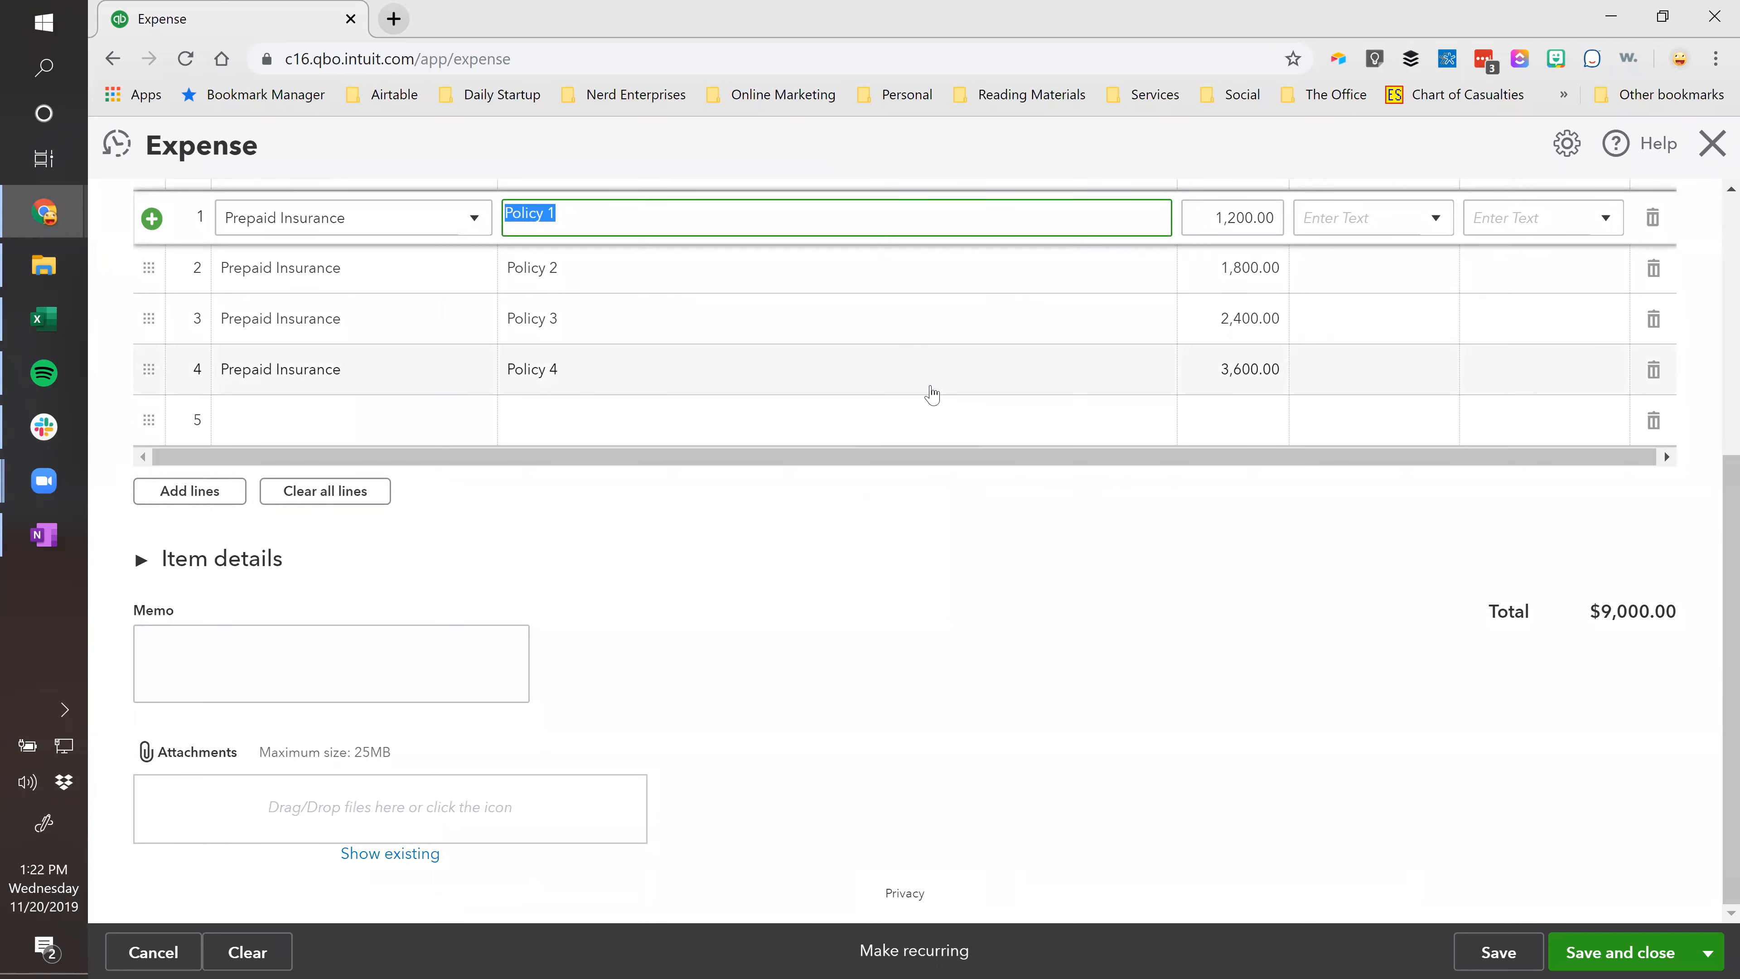
{"action": "key", "text": "alt+Tab"}
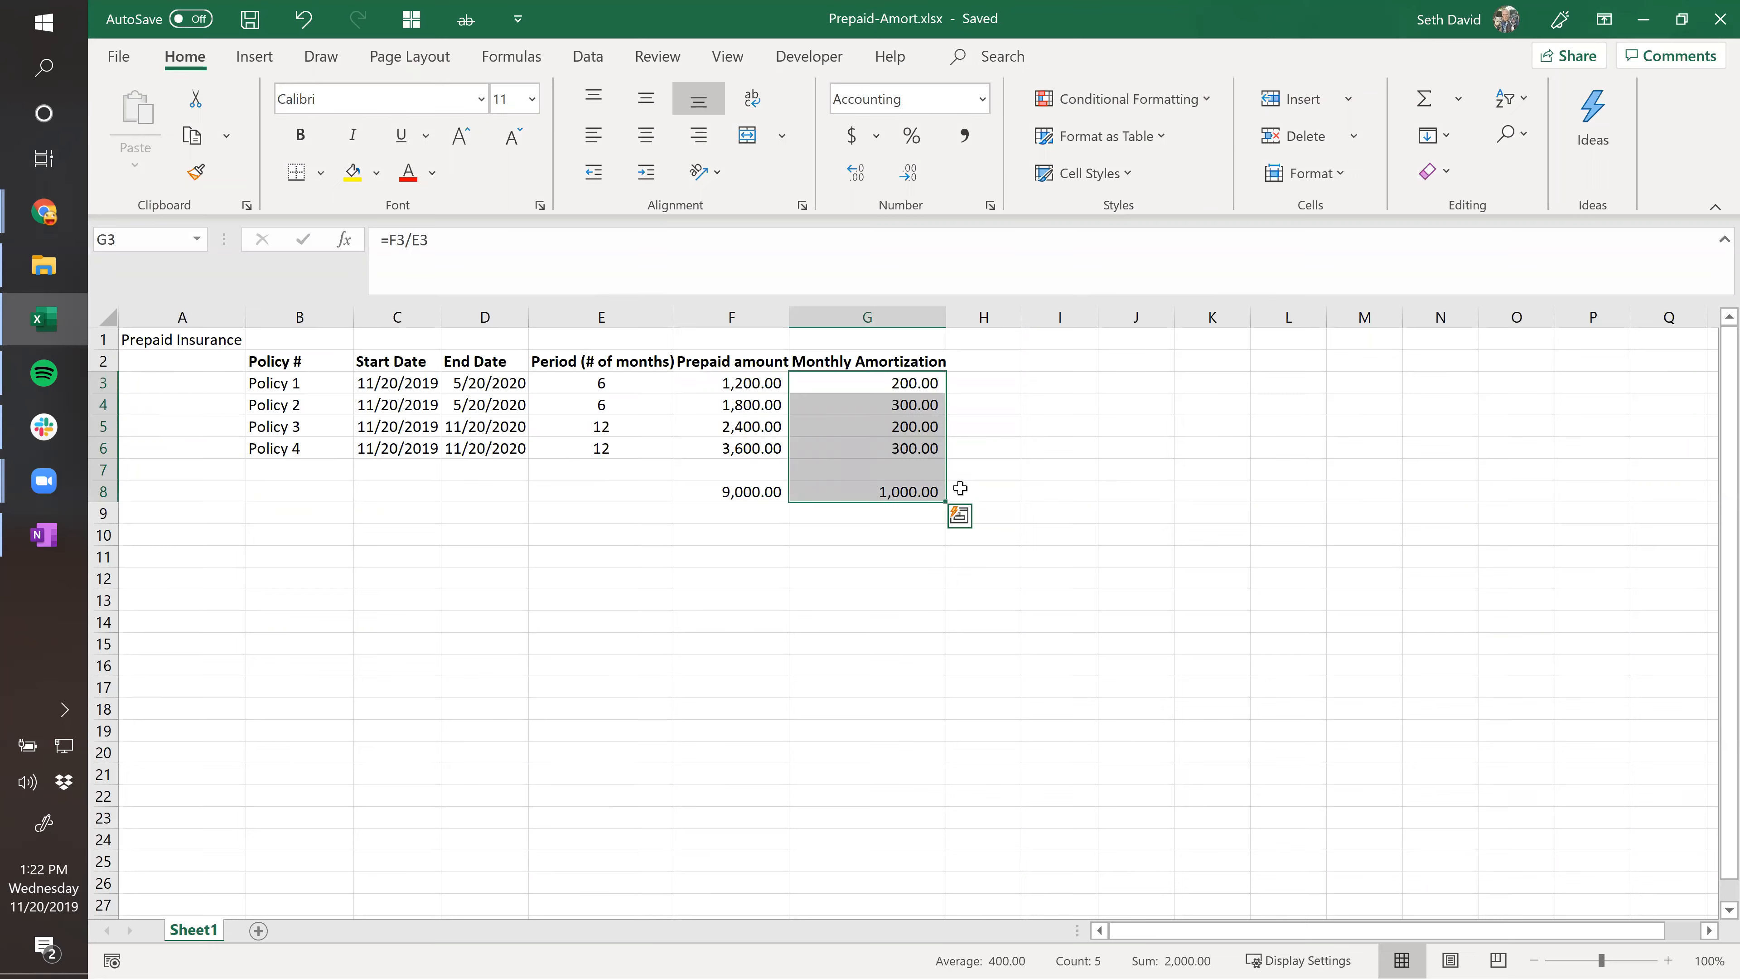
{"action": "left_click", "coordinate": [1065, 382]}
{"action": "left_click_drag", "start_coordinate": [250, 360], "coordinate": [890, 491]}
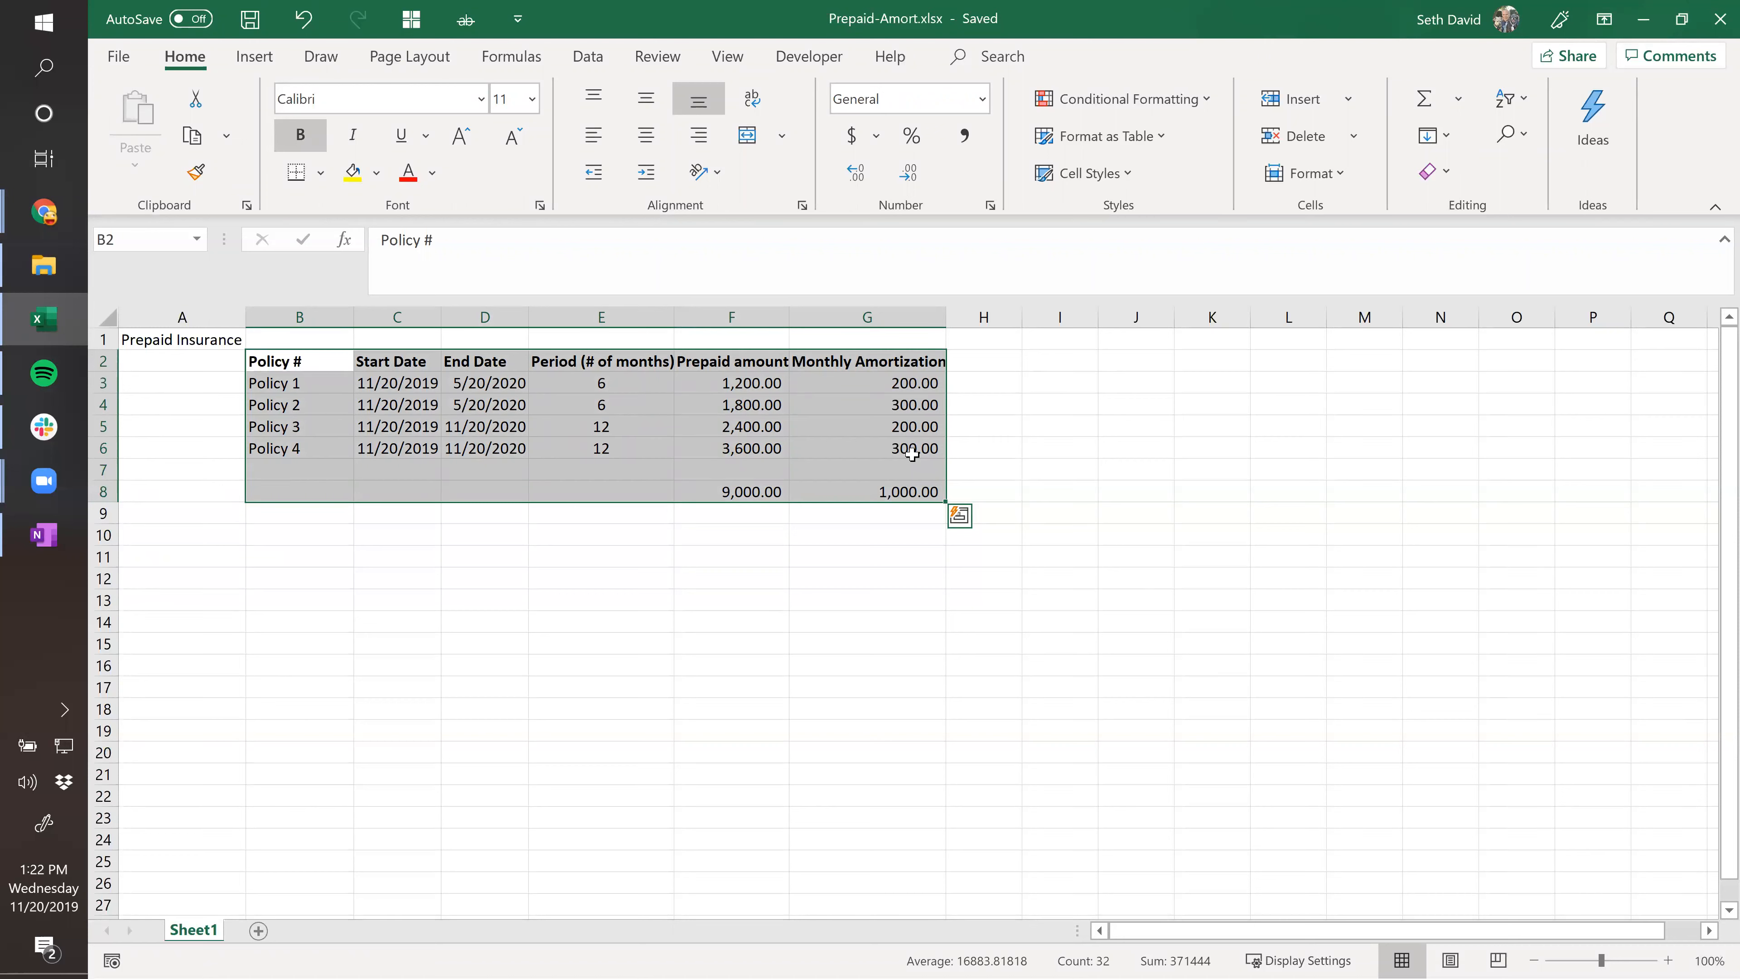
{"action": "key", "text": "ctrl+c"}
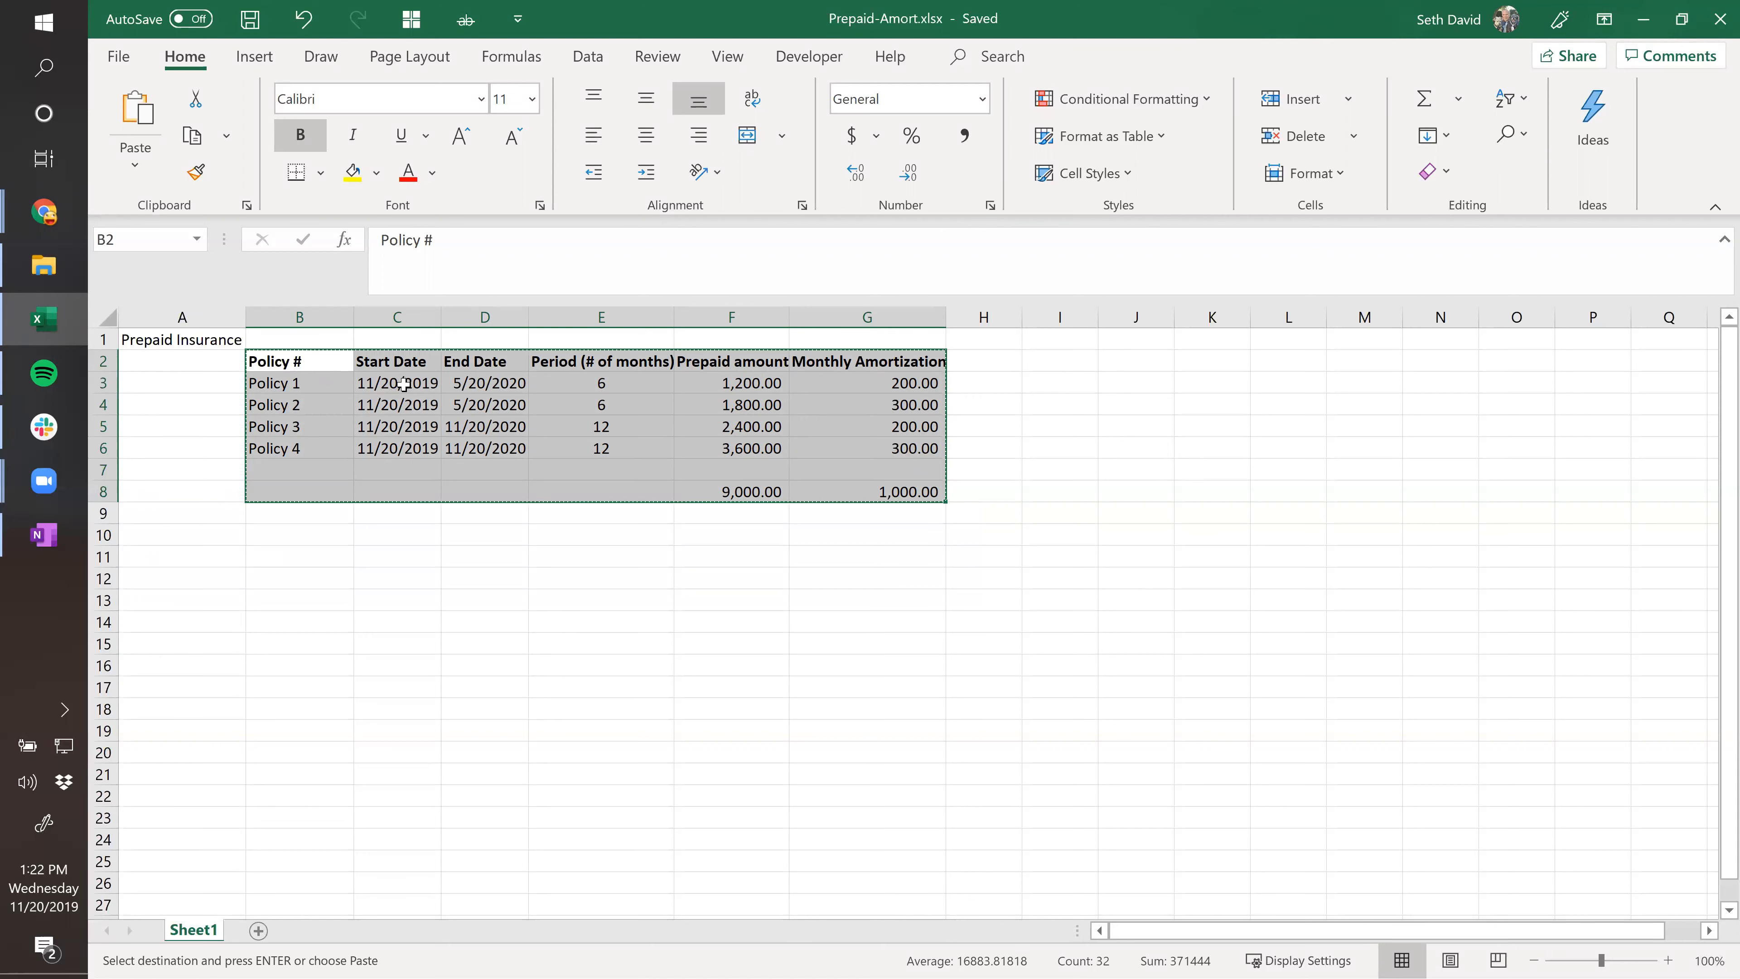
{"action": "left_click_drag", "start_coordinate": [209, 342], "coordinate": [927, 493]}
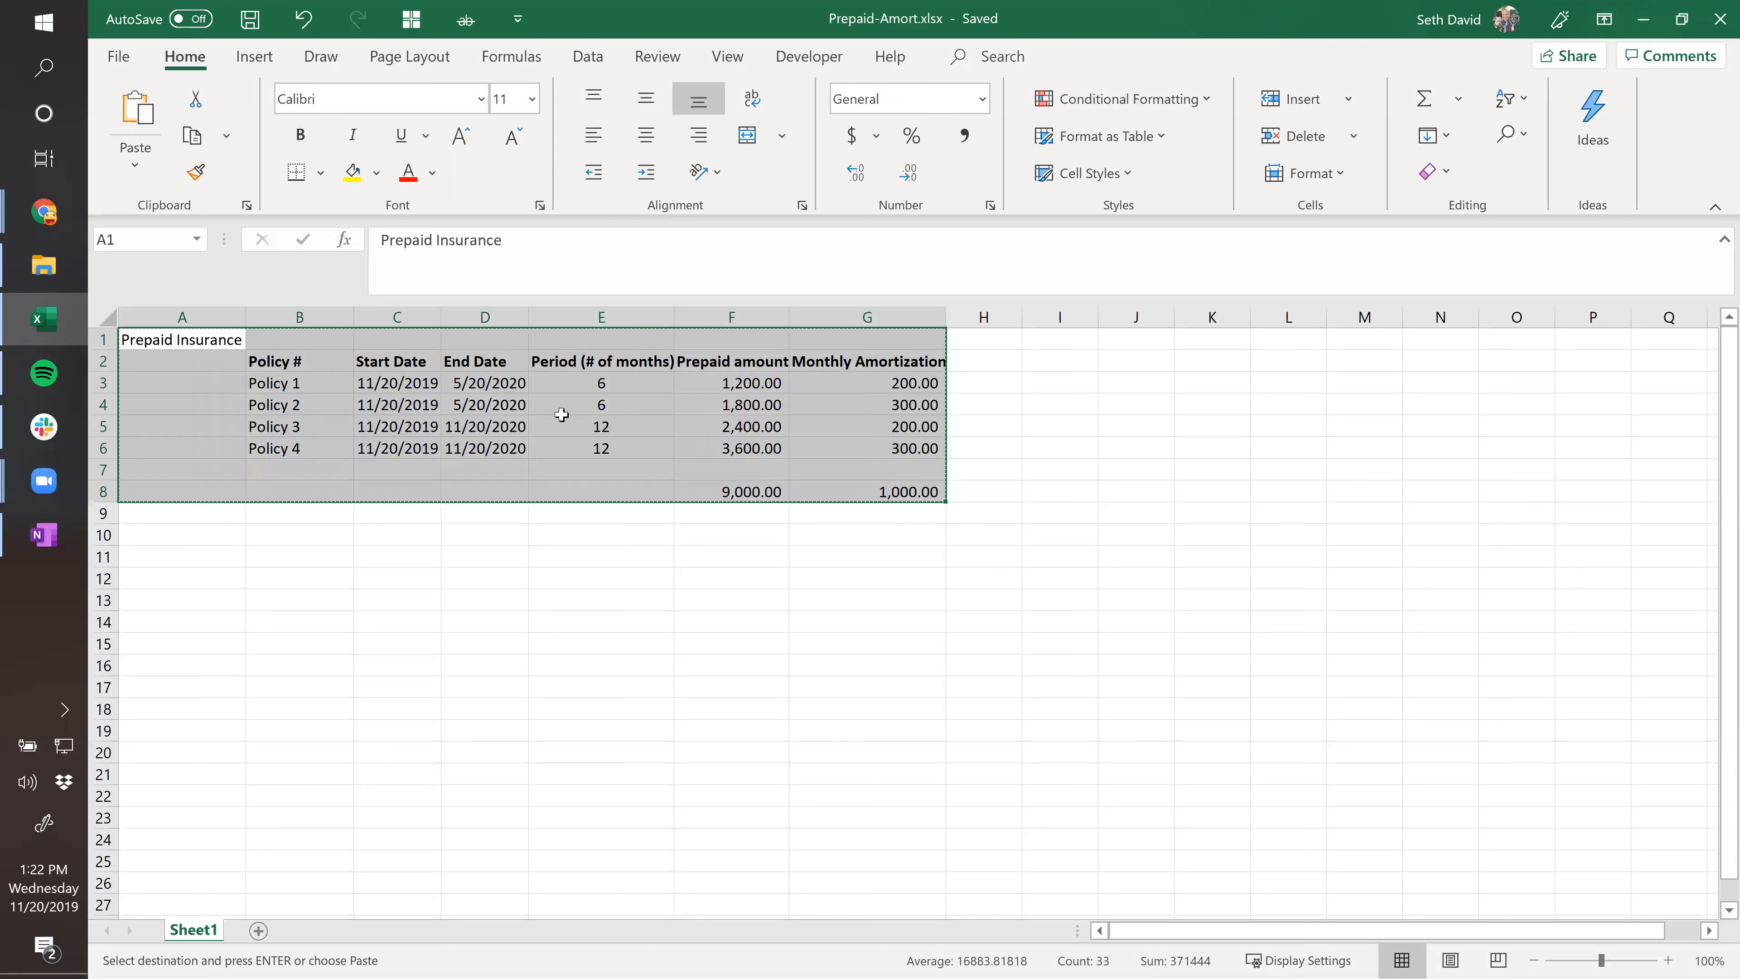
{"action": "left_click", "coordinate": [43, 212]}
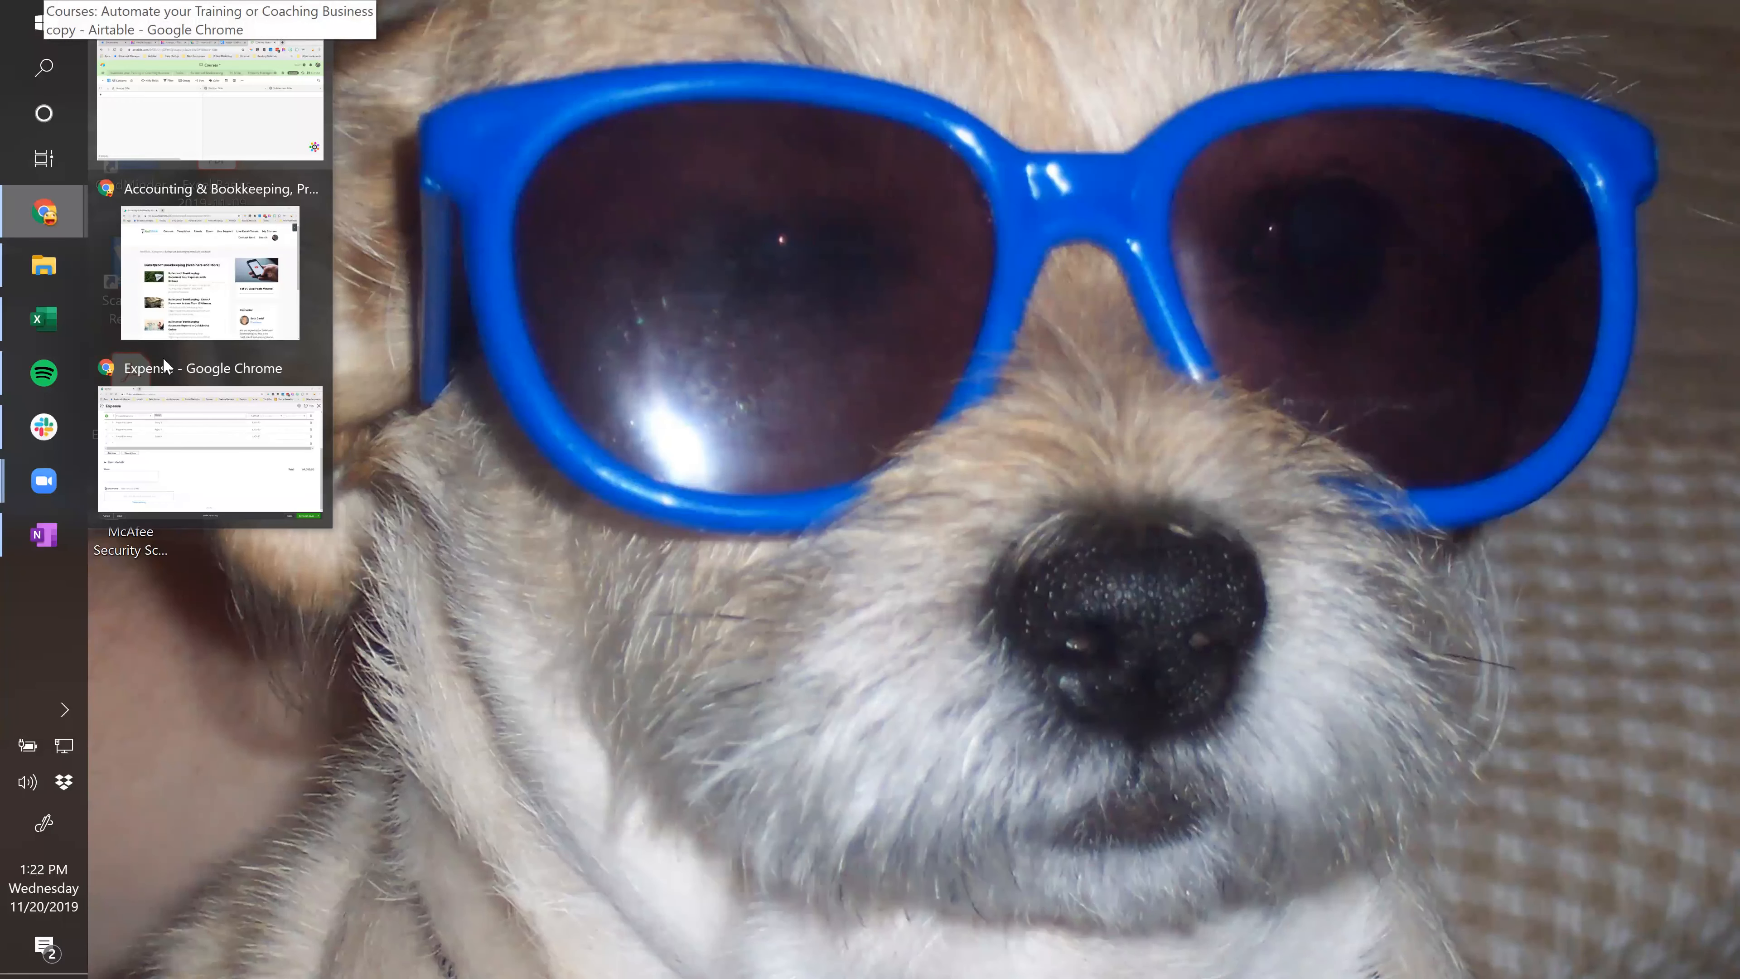
Create a new Google spreadsheet via sheets.new and paste the Prepaid Insurance table into it.
{"action": "left_click", "coordinate": [190, 438]}
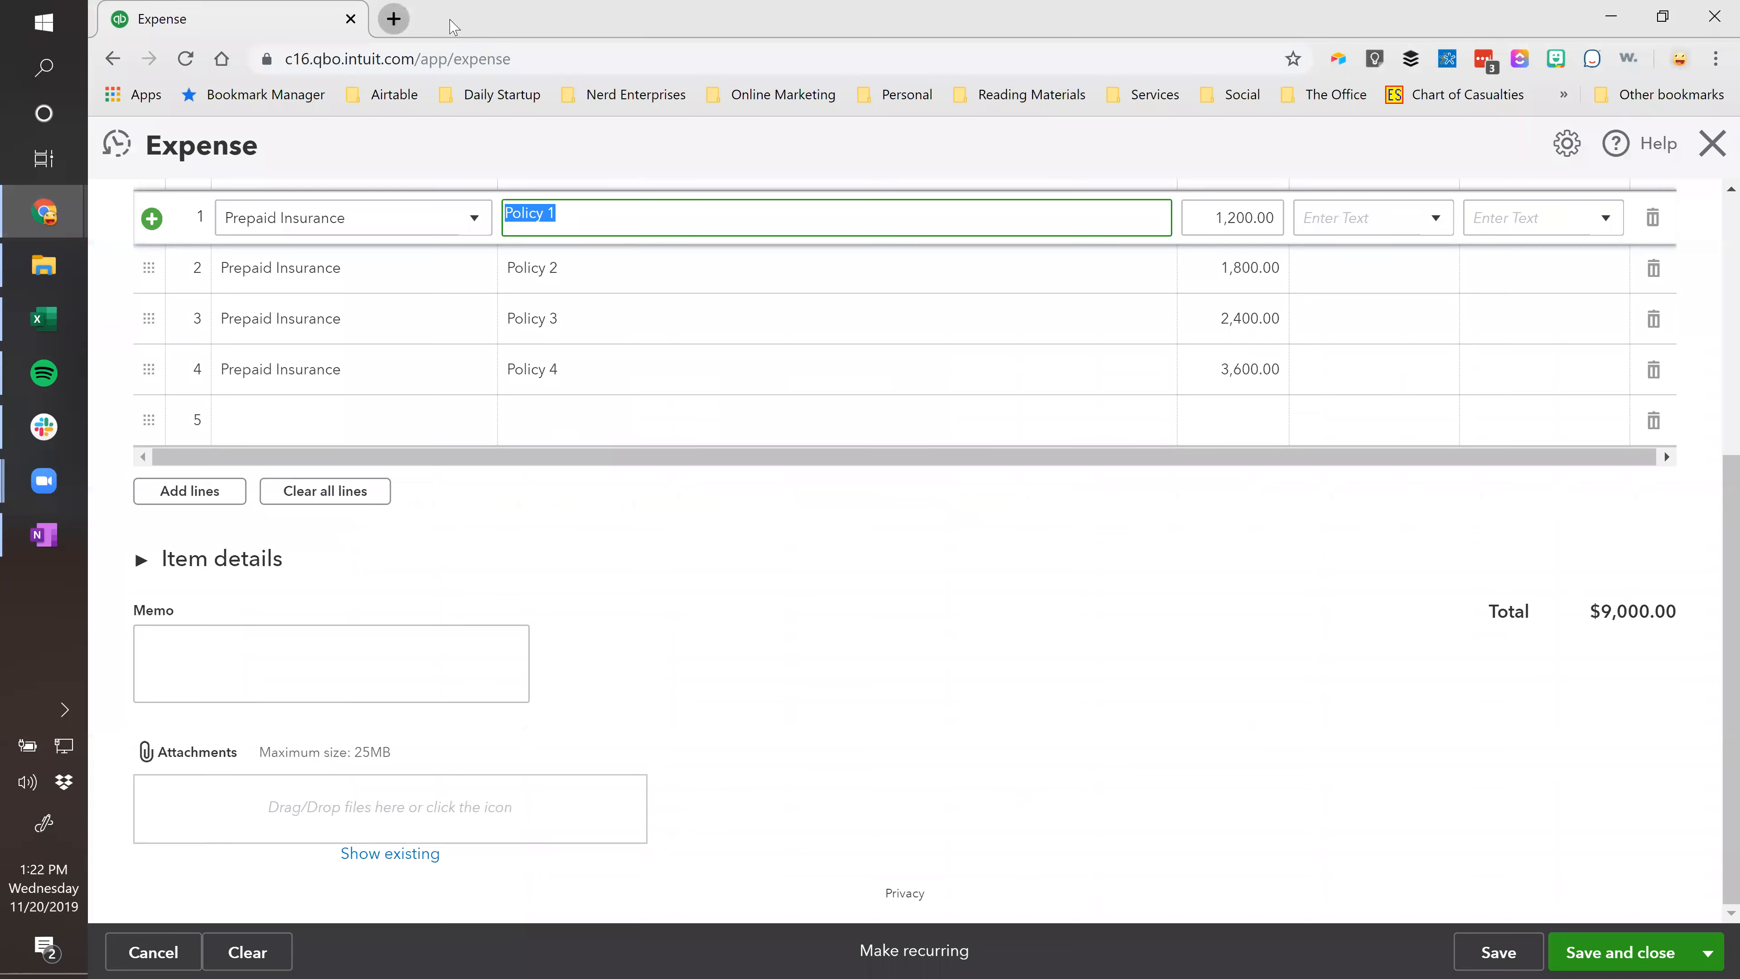
{"action": "left_click", "coordinate": [388, 19]}
{"action": "type", "text": "shee"}
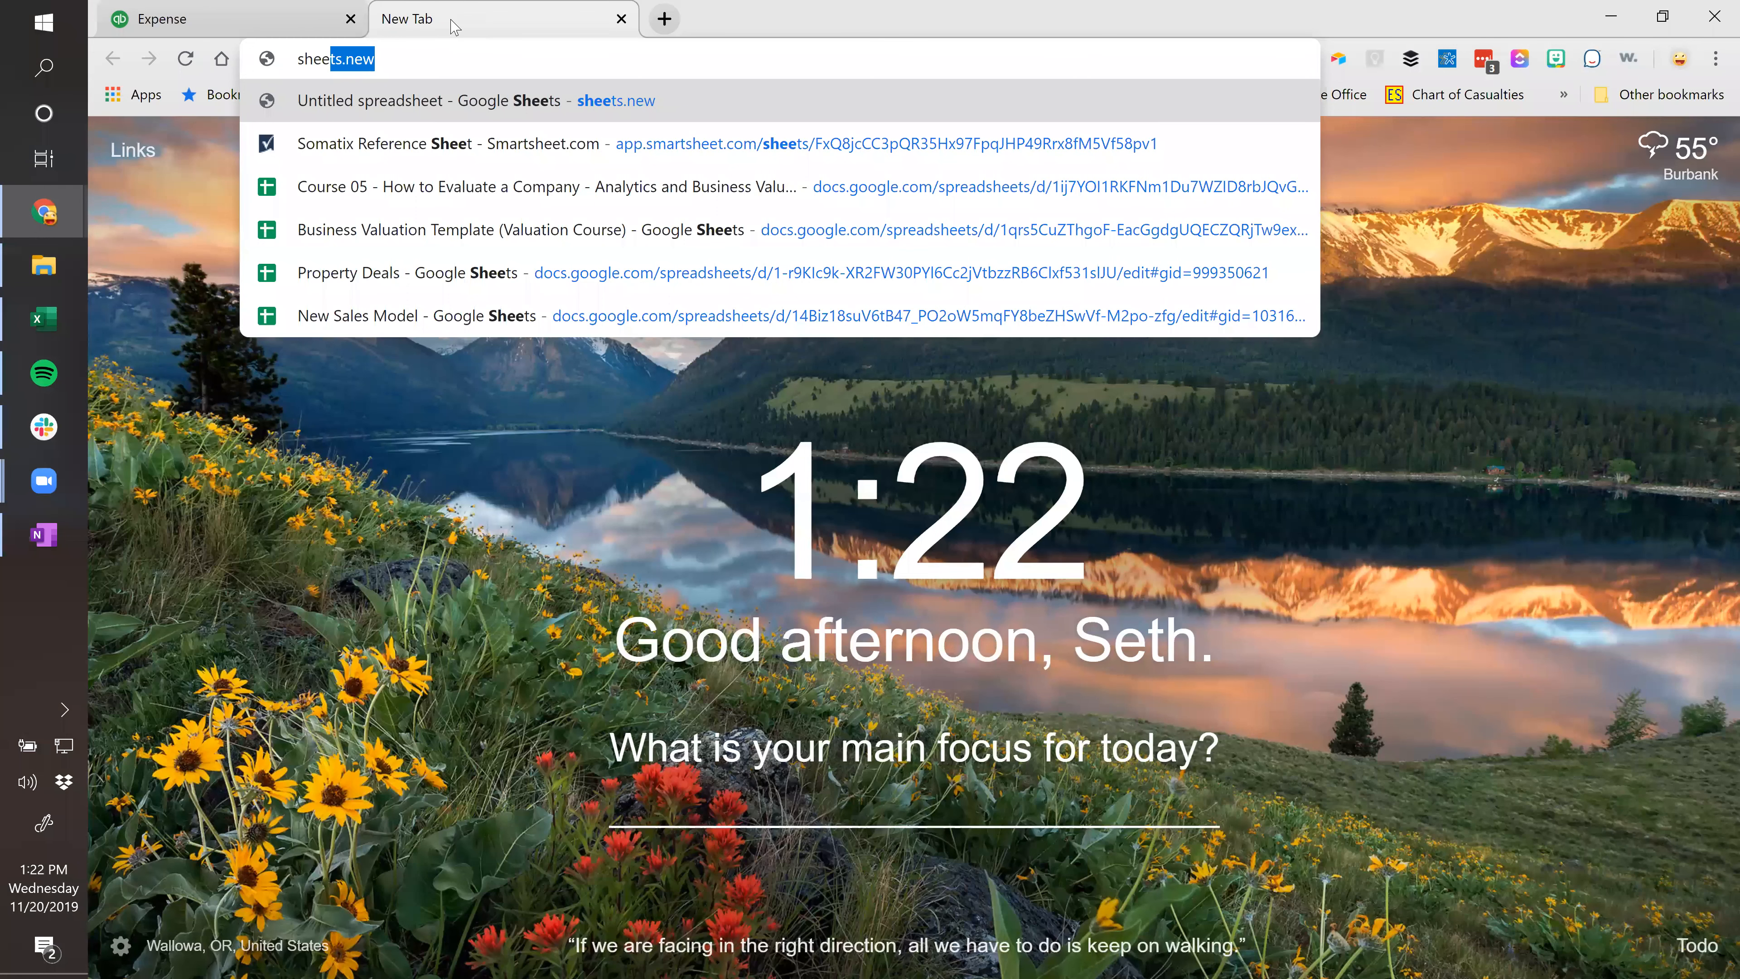
{"action": "type", "text": "ts.new"}
{"action": "key", "text": "Return"}
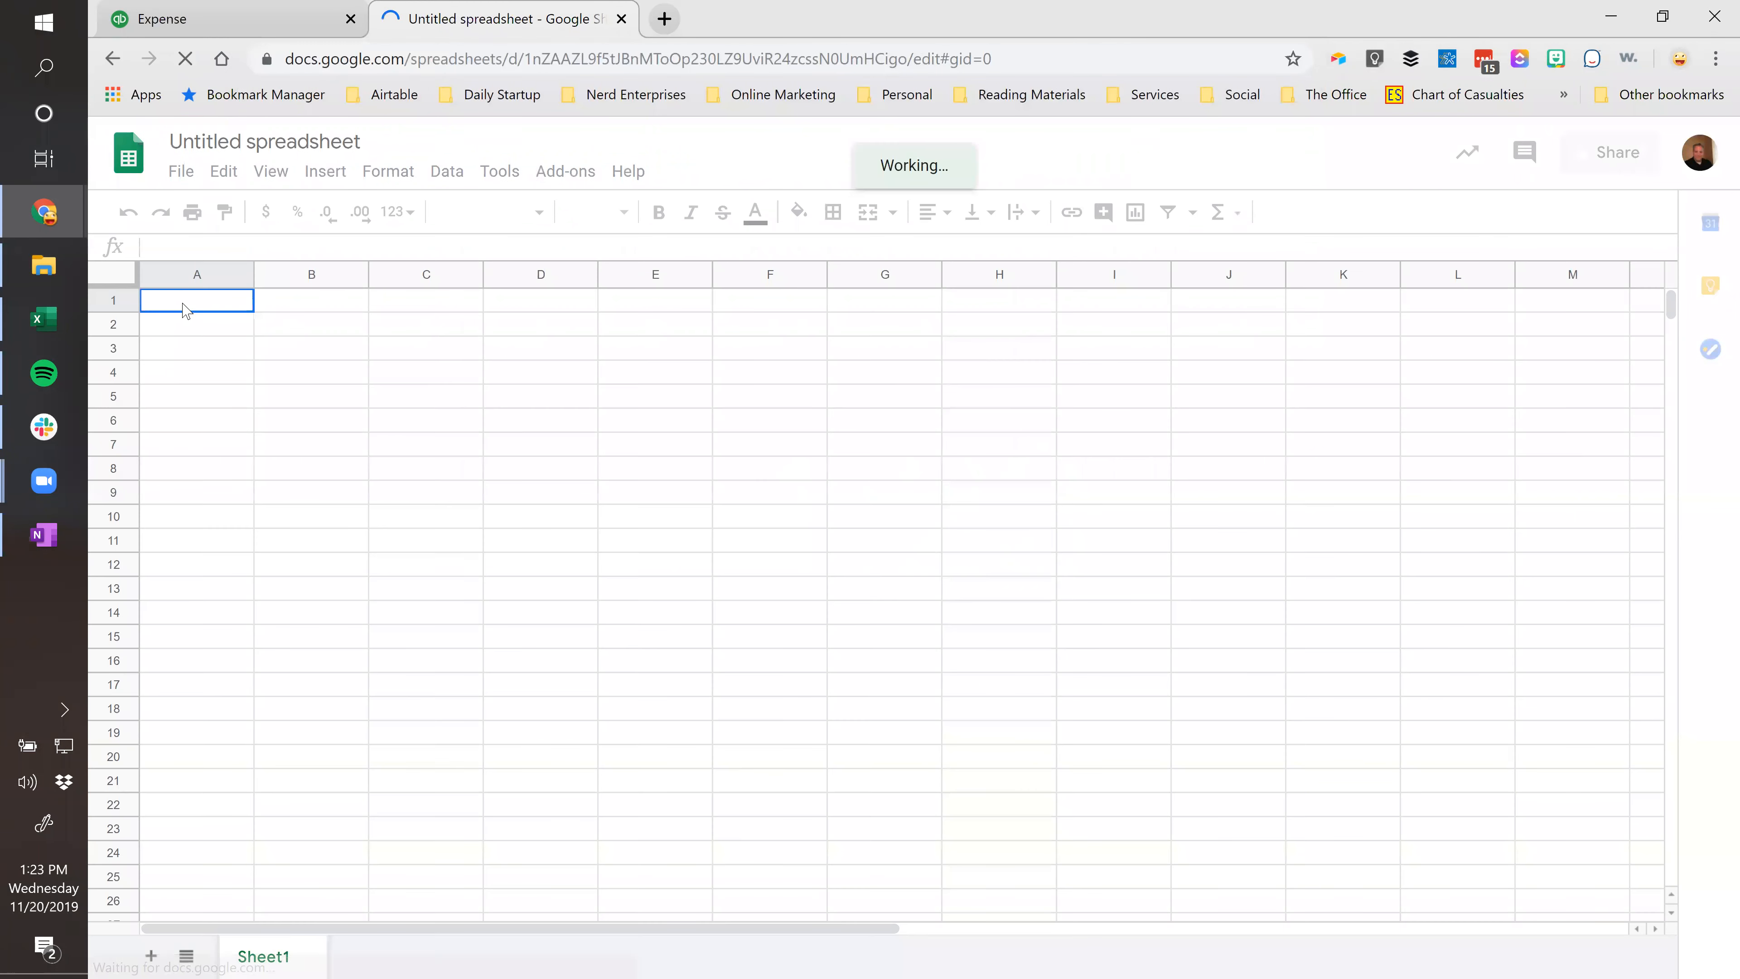
{"action": "key", "text": "ctrl+v"}
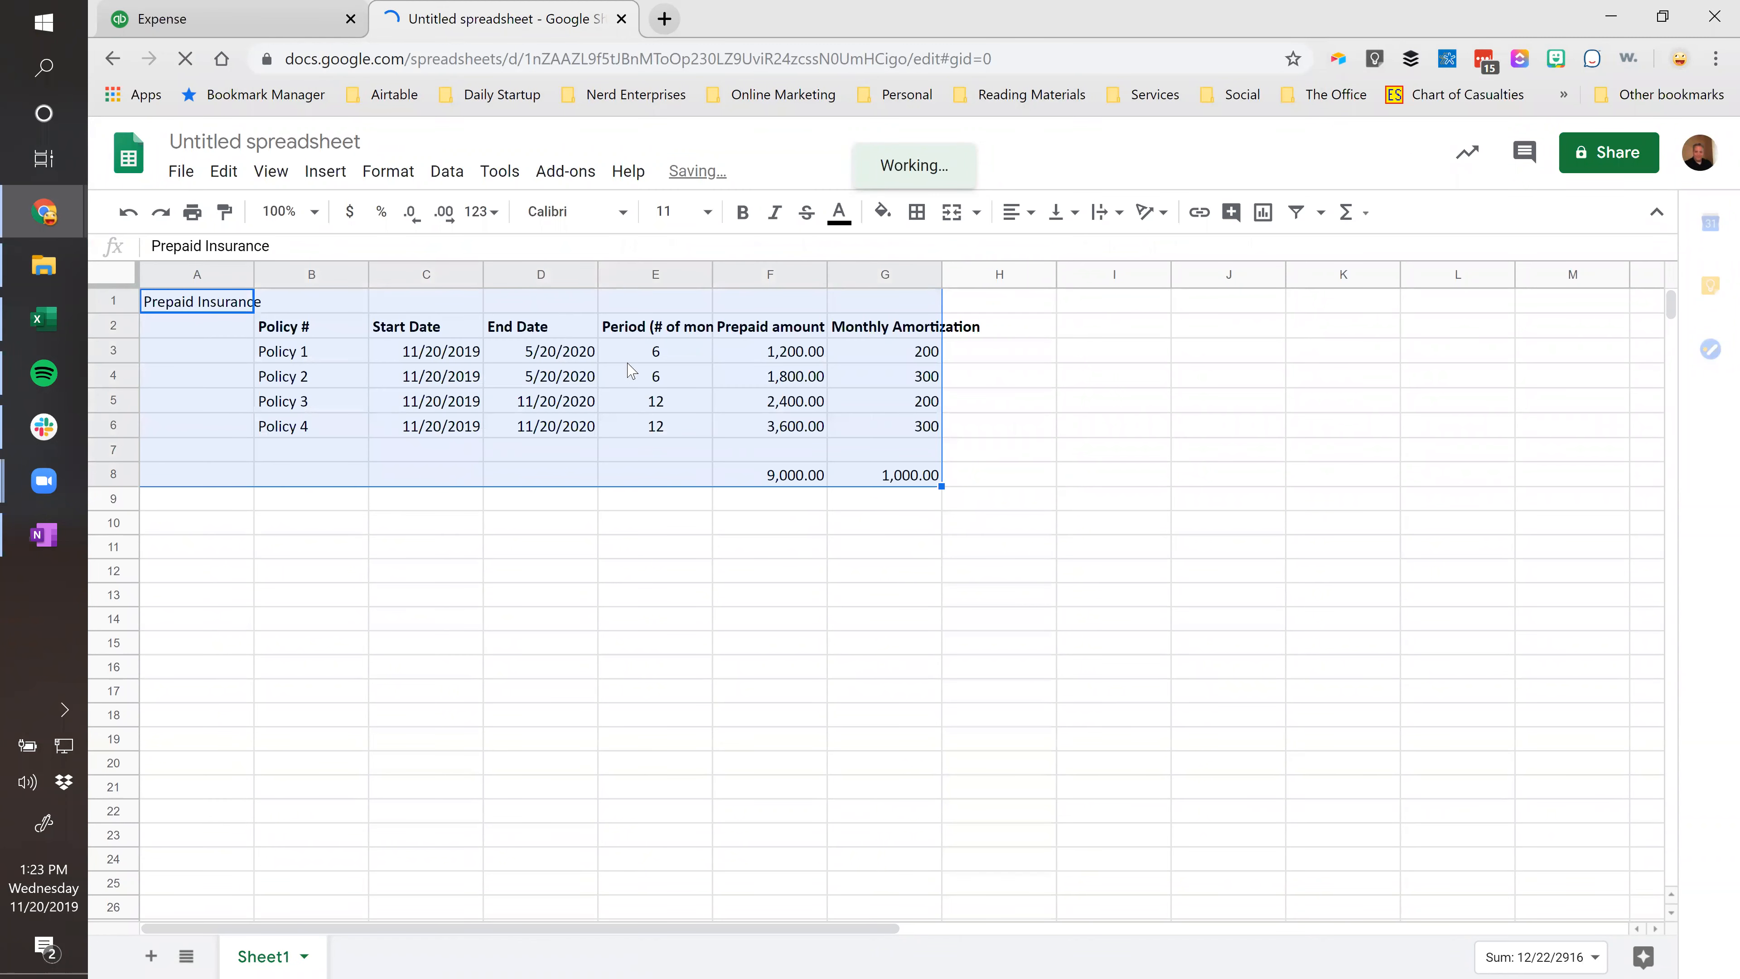
{"action": "left_click", "coordinate": [656, 356]}
Enter =EDATE(C3,E3) in D3 and fill it down through D6.
{"action": "left_click", "coordinate": [551, 353]}
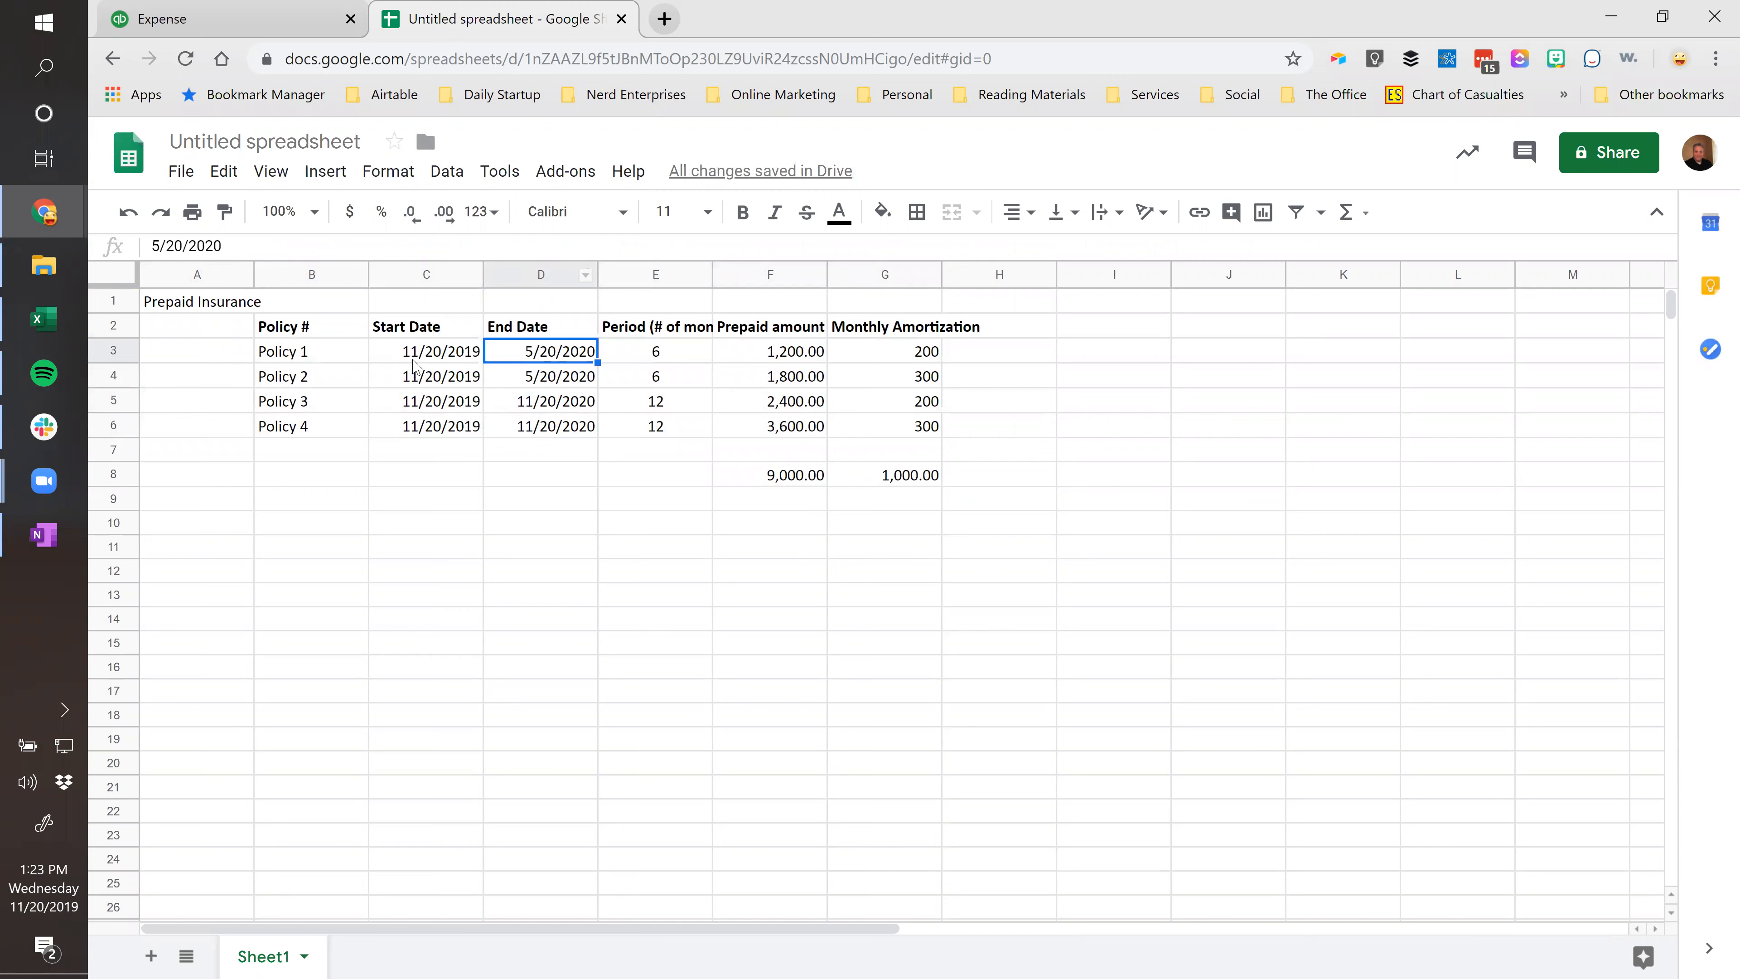
{"action": "left_click", "coordinate": [439, 357]}
{"action": "left_click", "coordinate": [525, 368]}
{"action": "type", "text": "=eda"}
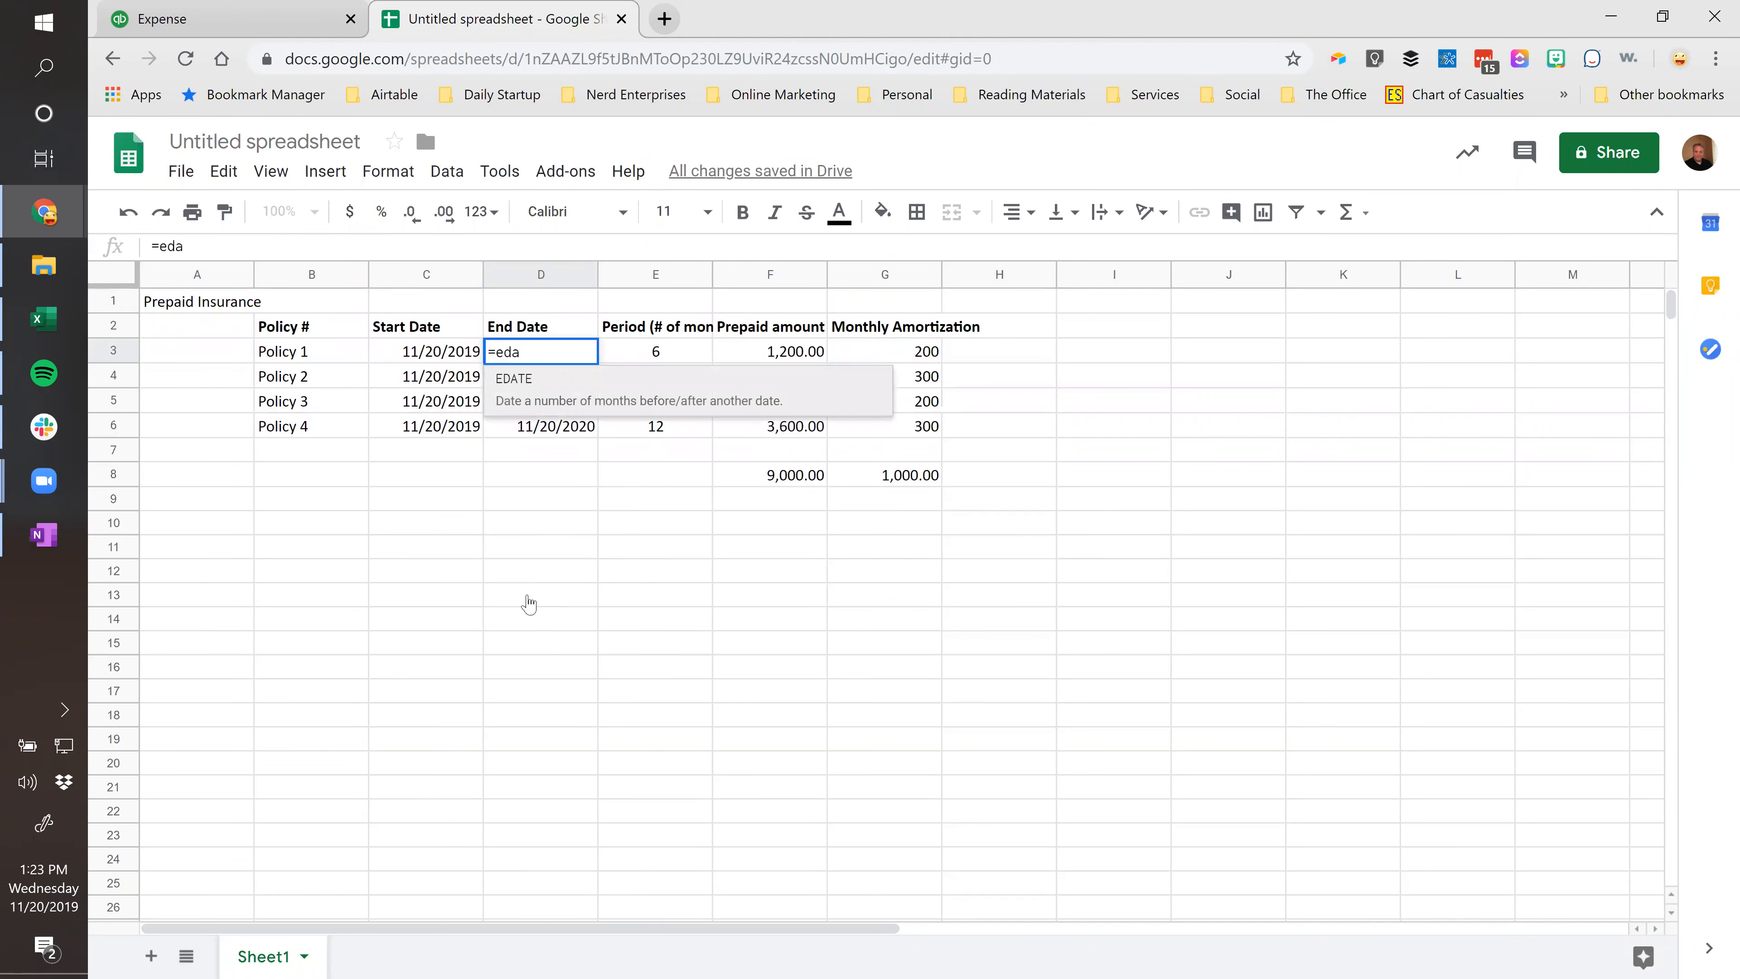
{"action": "key", "text": "Tab"}
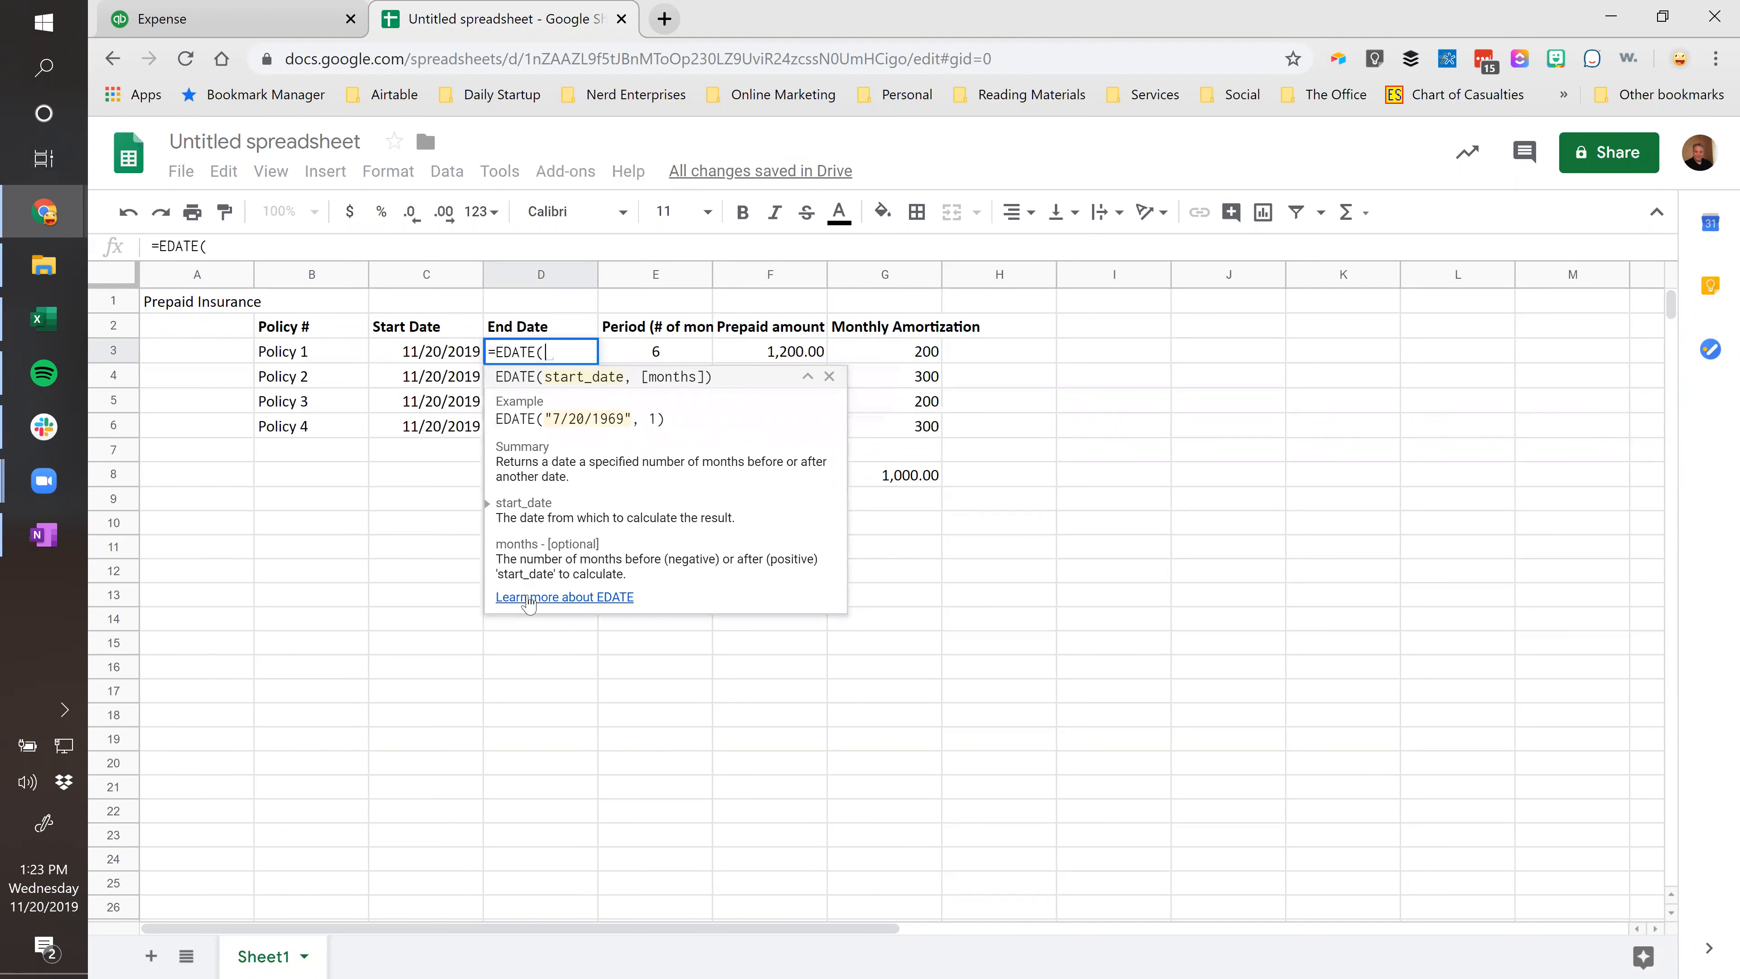
{"action": "key", "text": "Left"}
{"action": "type", "text": ",E3"}
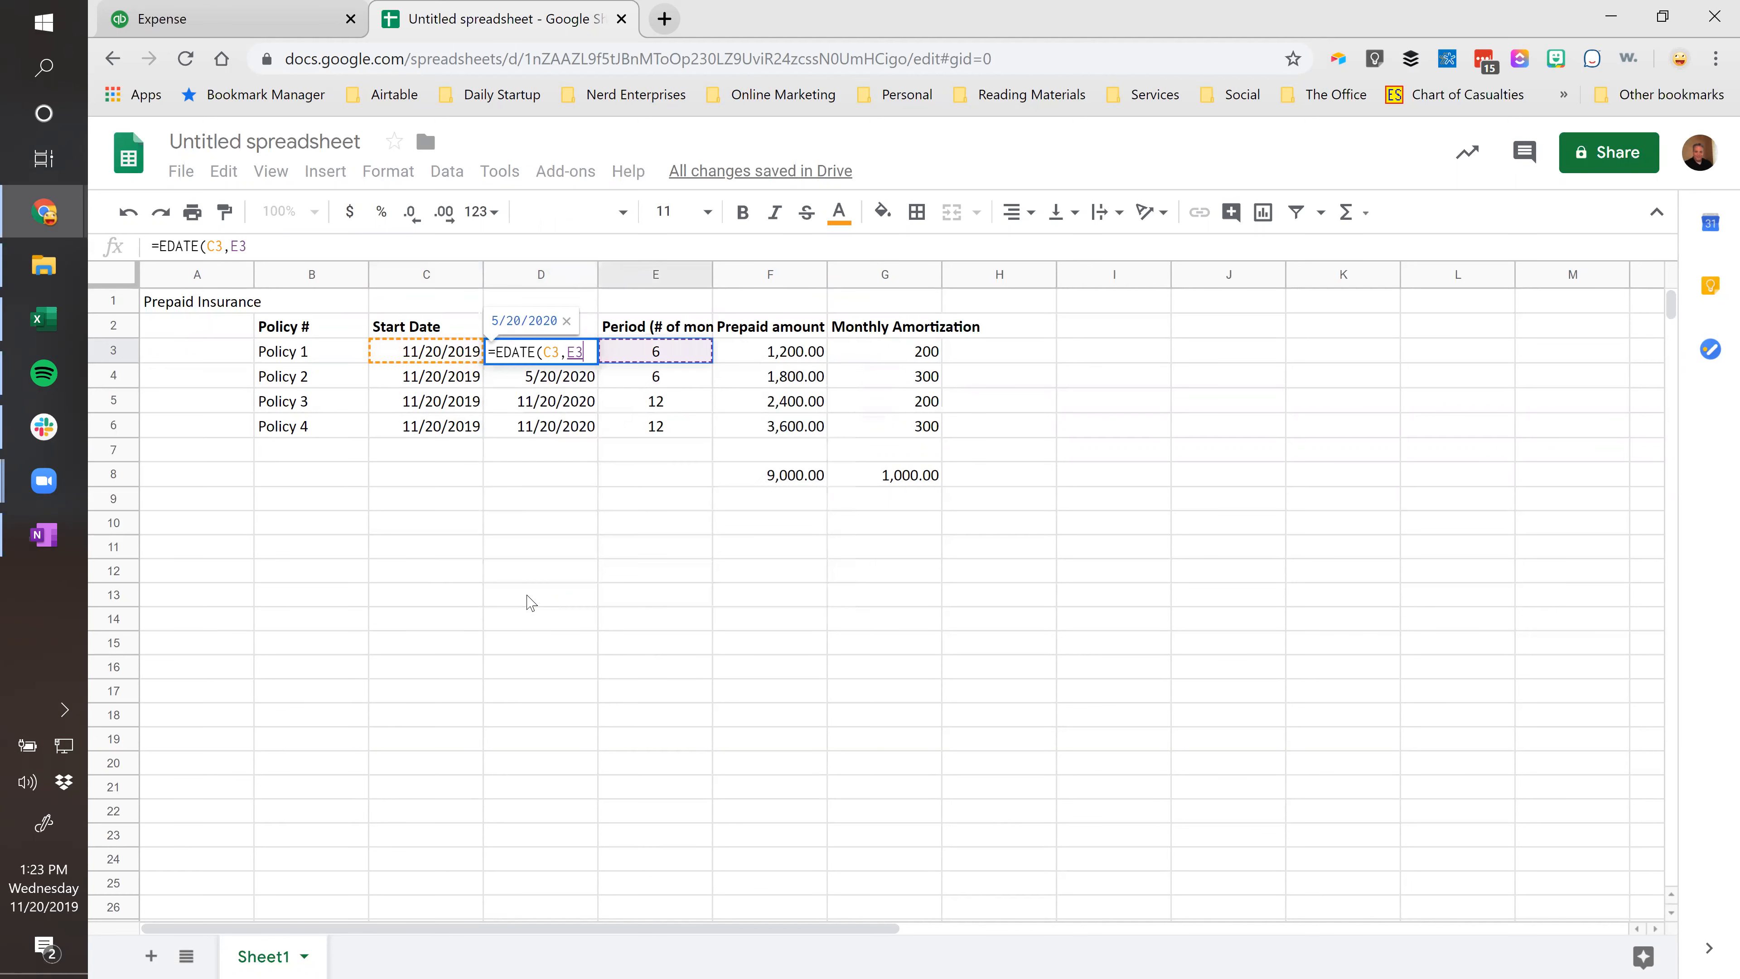
{"action": "key", "text": "Return"}
{"action": "key", "text": "Up"}
{"action": "key", "text": "ctrl+c"}
{"action": "key", "text": "shift+Down"}
{"action": "key", "text": "shift+Down"}
{"action": "key", "text": "shift+Down"}
{"action": "key", "text": "ctrl+v"}
{"action": "key", "text": "Up"}
{"action": "key", "text": "Down"}
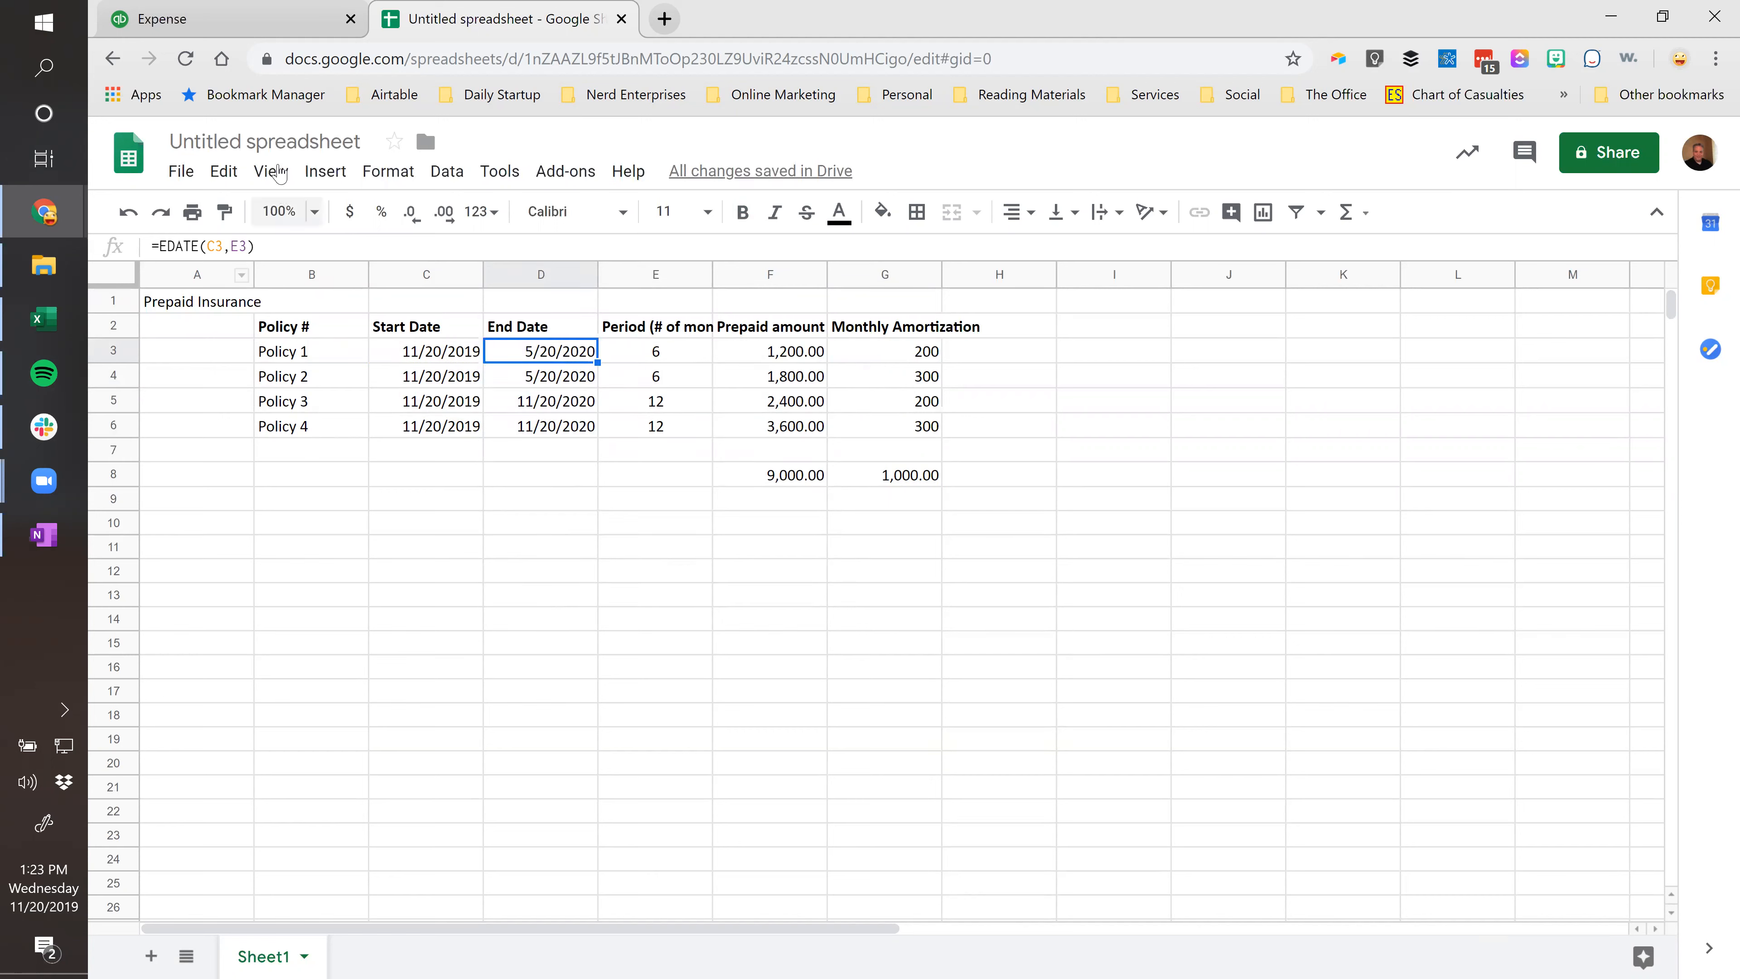
Title the spreadsheet 'Some Insurance Company Amort 2019-11-20', fixing typos in the date.
{"action": "left_click", "coordinate": [276, 140]}
{"action": "type", "text": "Some "}
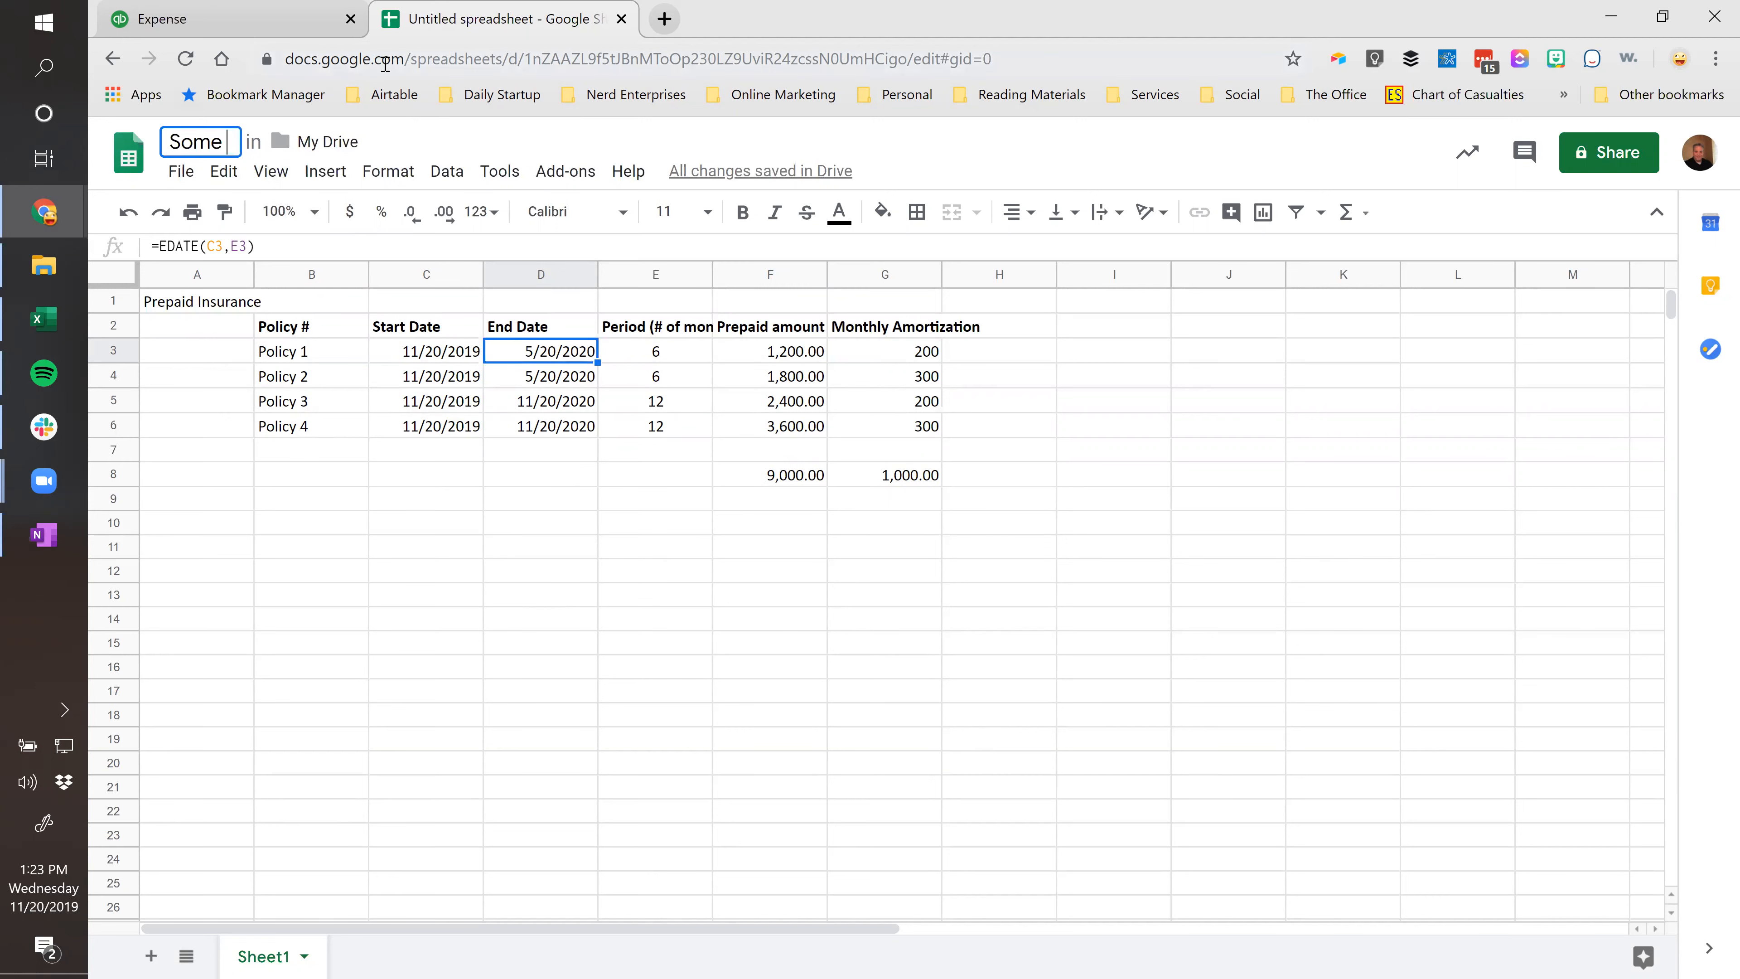
{"action": "type", "text": "Insurance Company"}
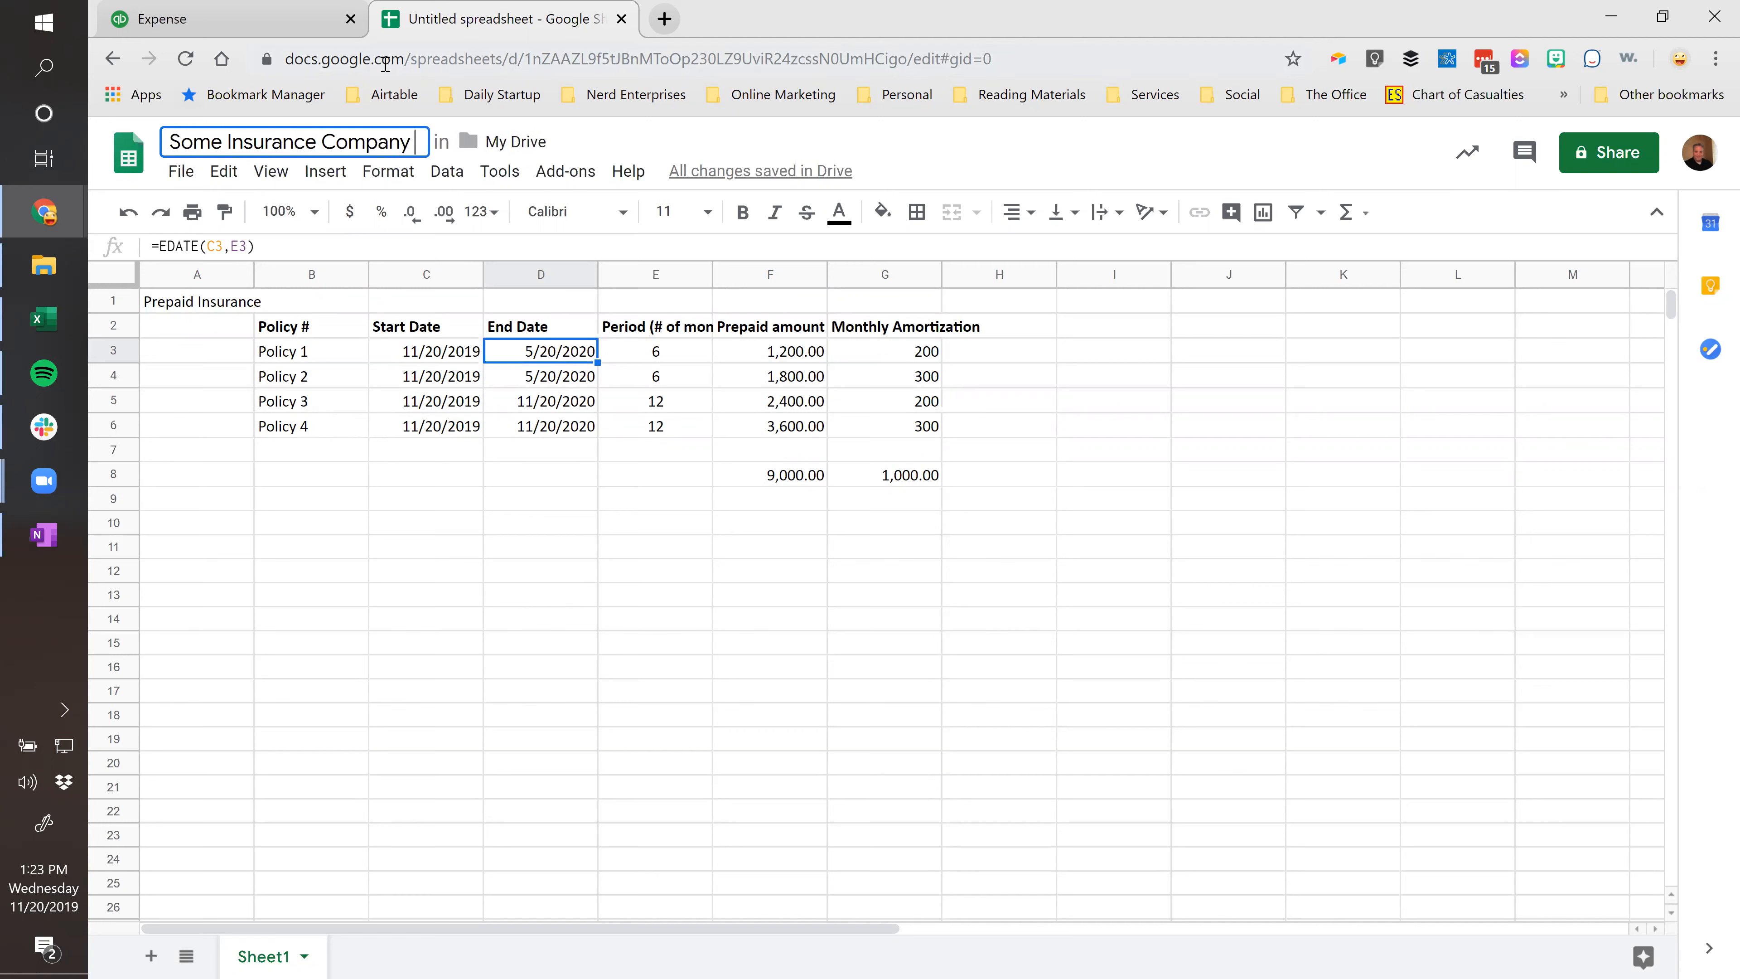
{"action": "type", "text": " Amort 11"}
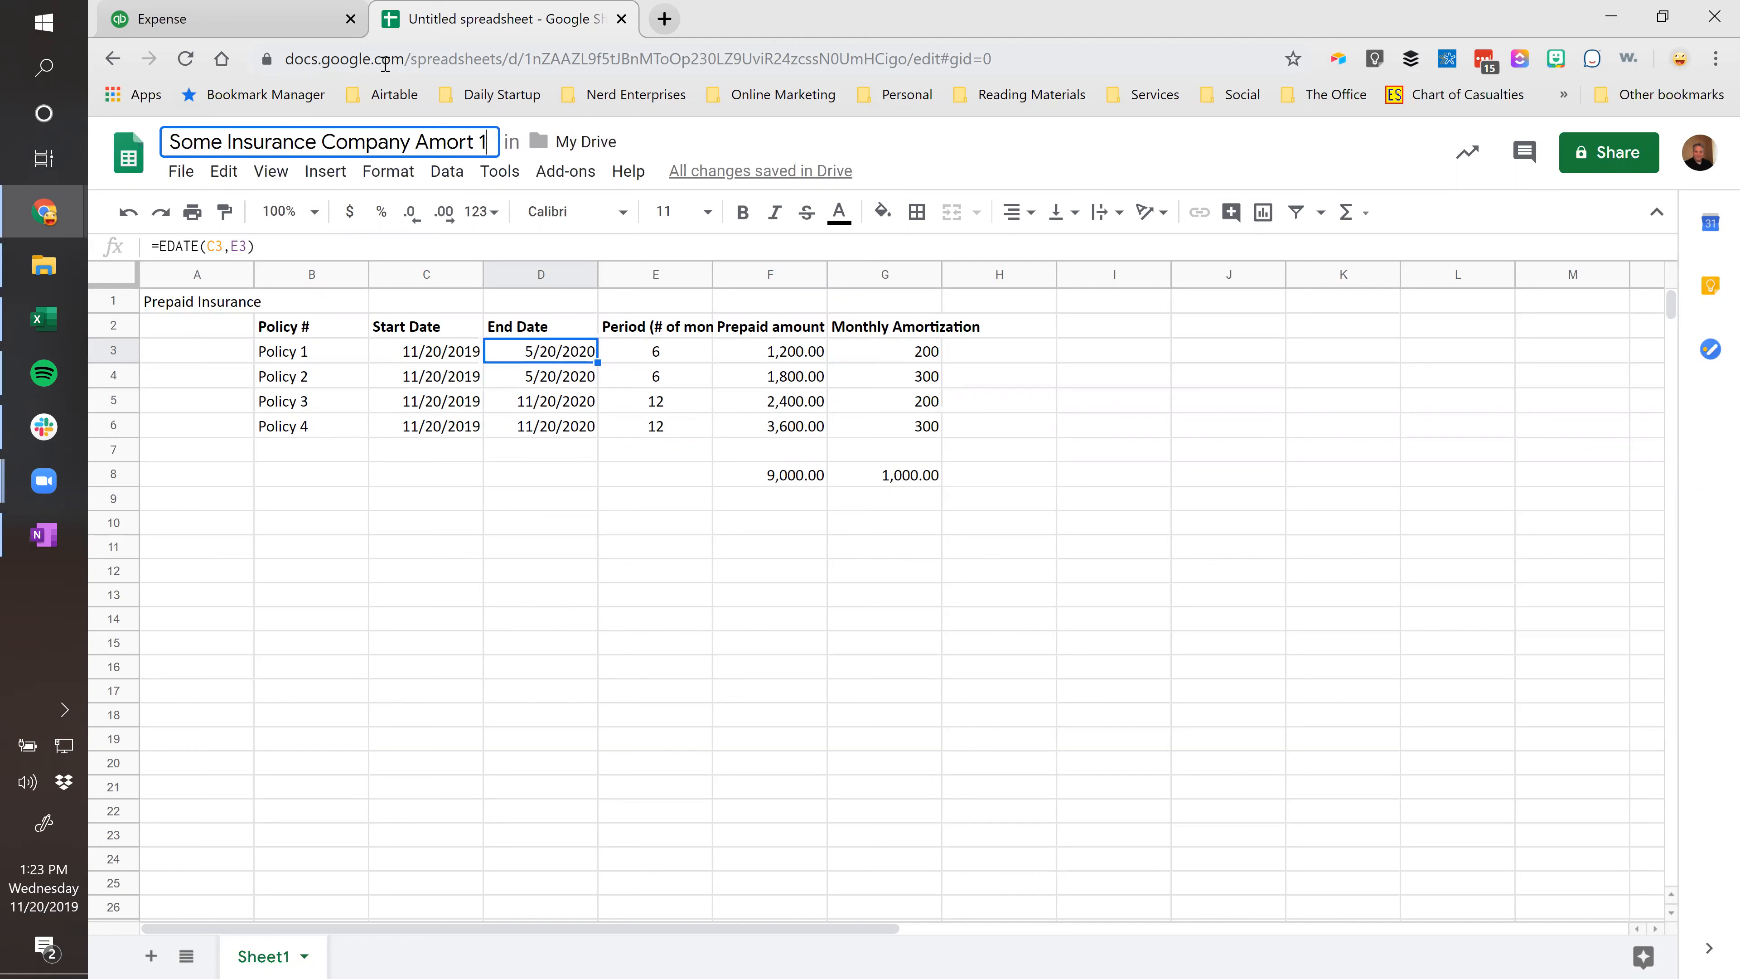
{"action": "key", "text": "BackSpace"}
{"action": "key", "text": "BackSpace"}
{"action": "type", "text": "201"}
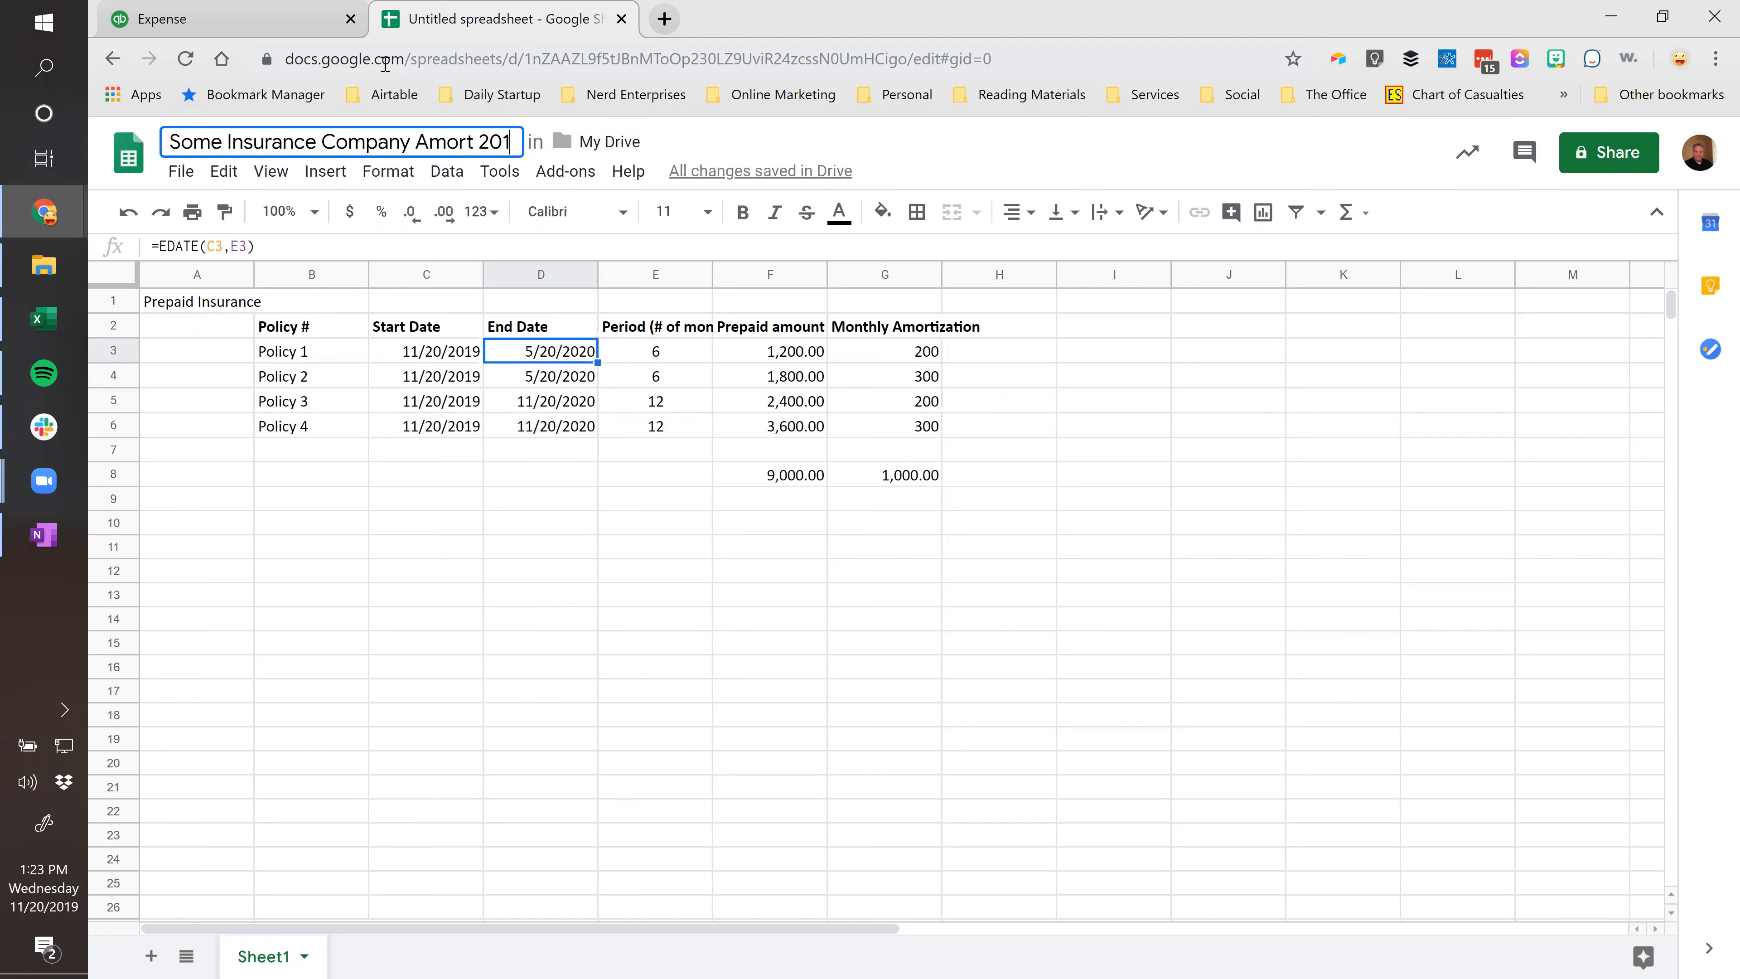
{"action": "type", "text": "19-11"}
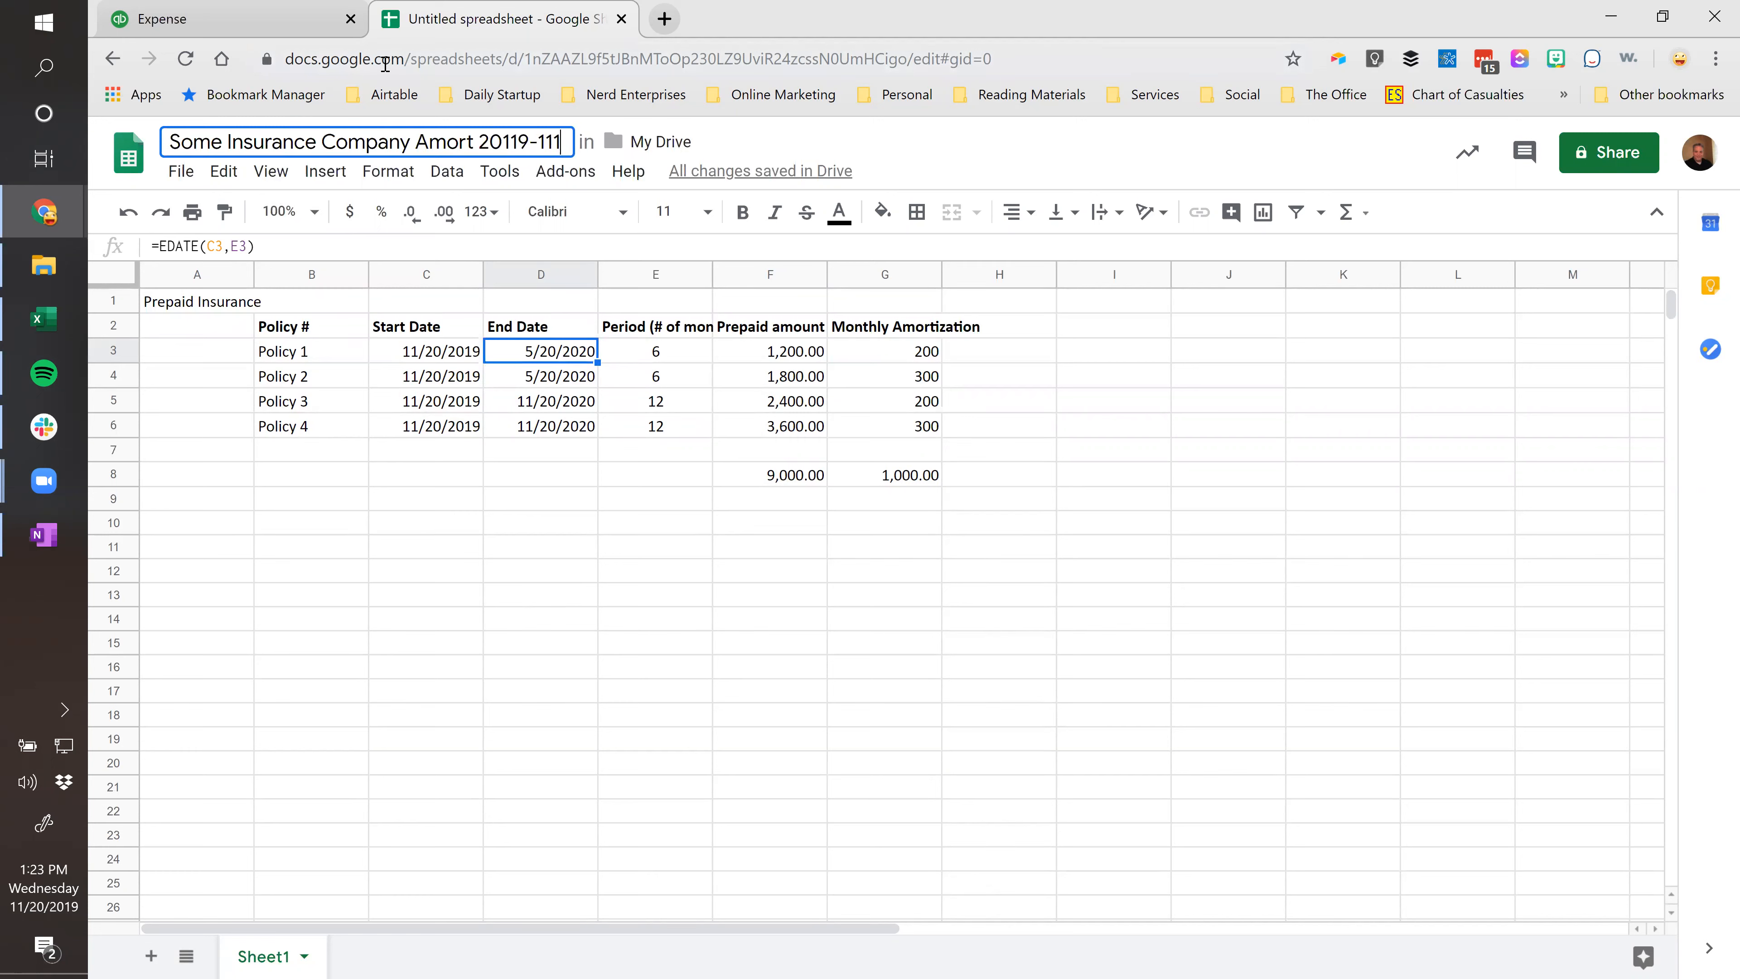
{"action": "type", "text": "-20"}
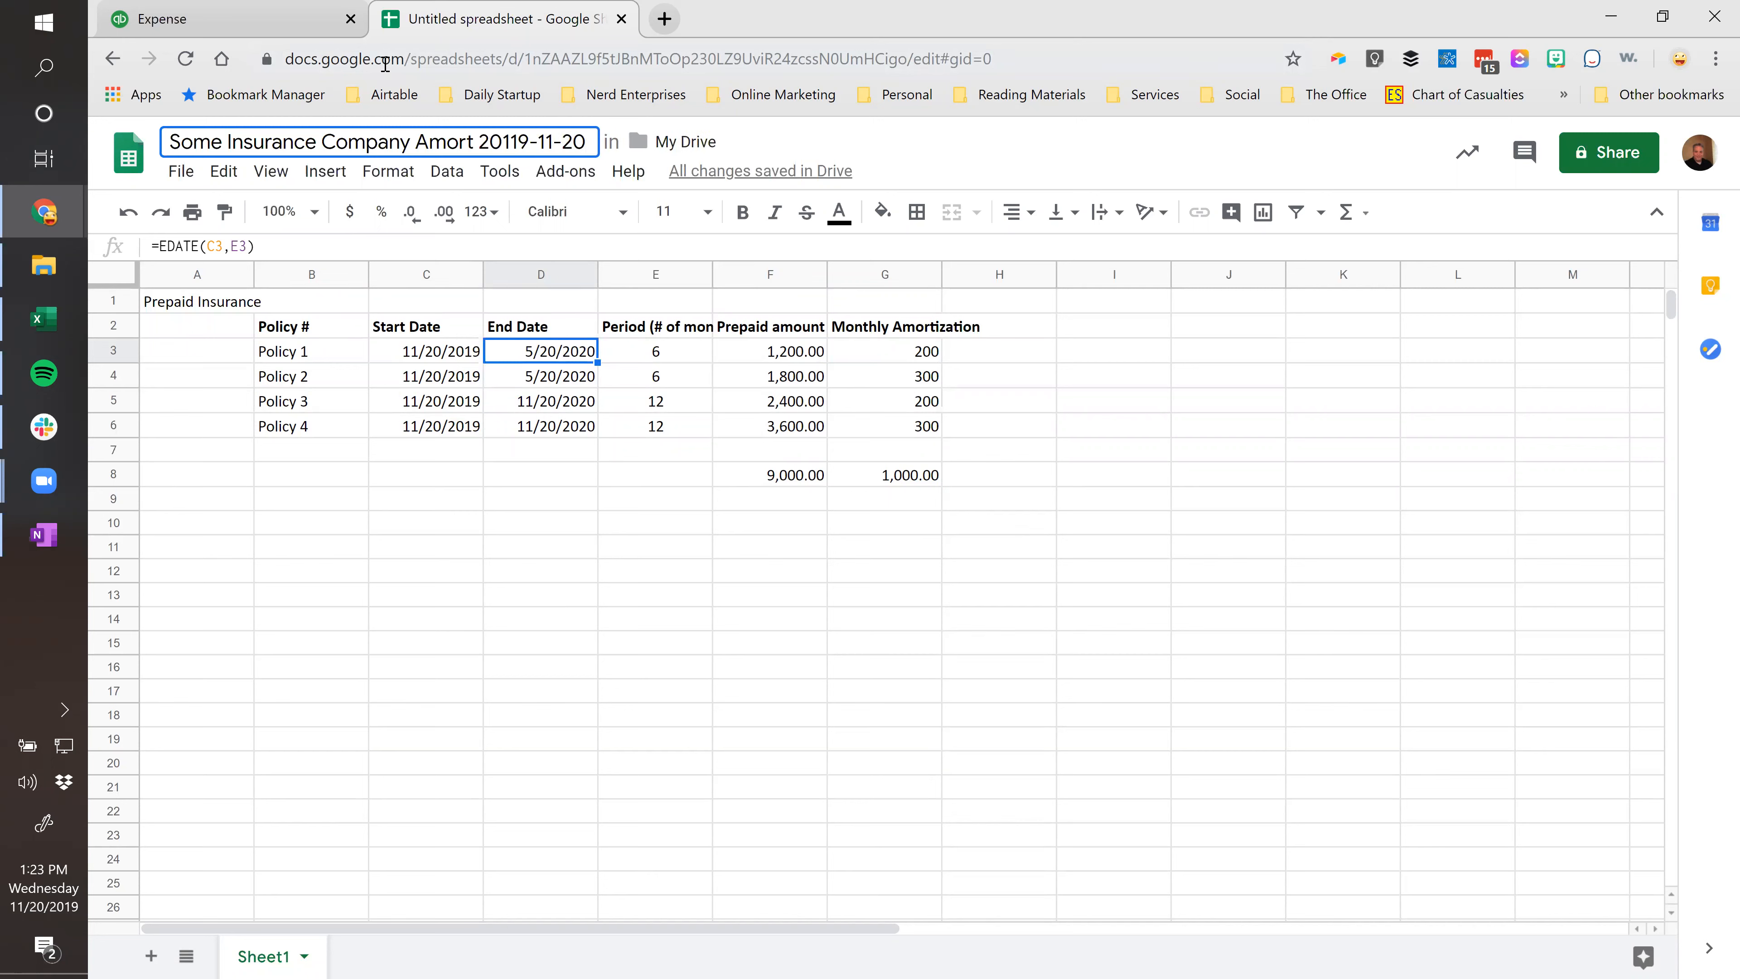
{"action": "key", "text": "BackSpace"}
{"action": "key", "text": "Return"}
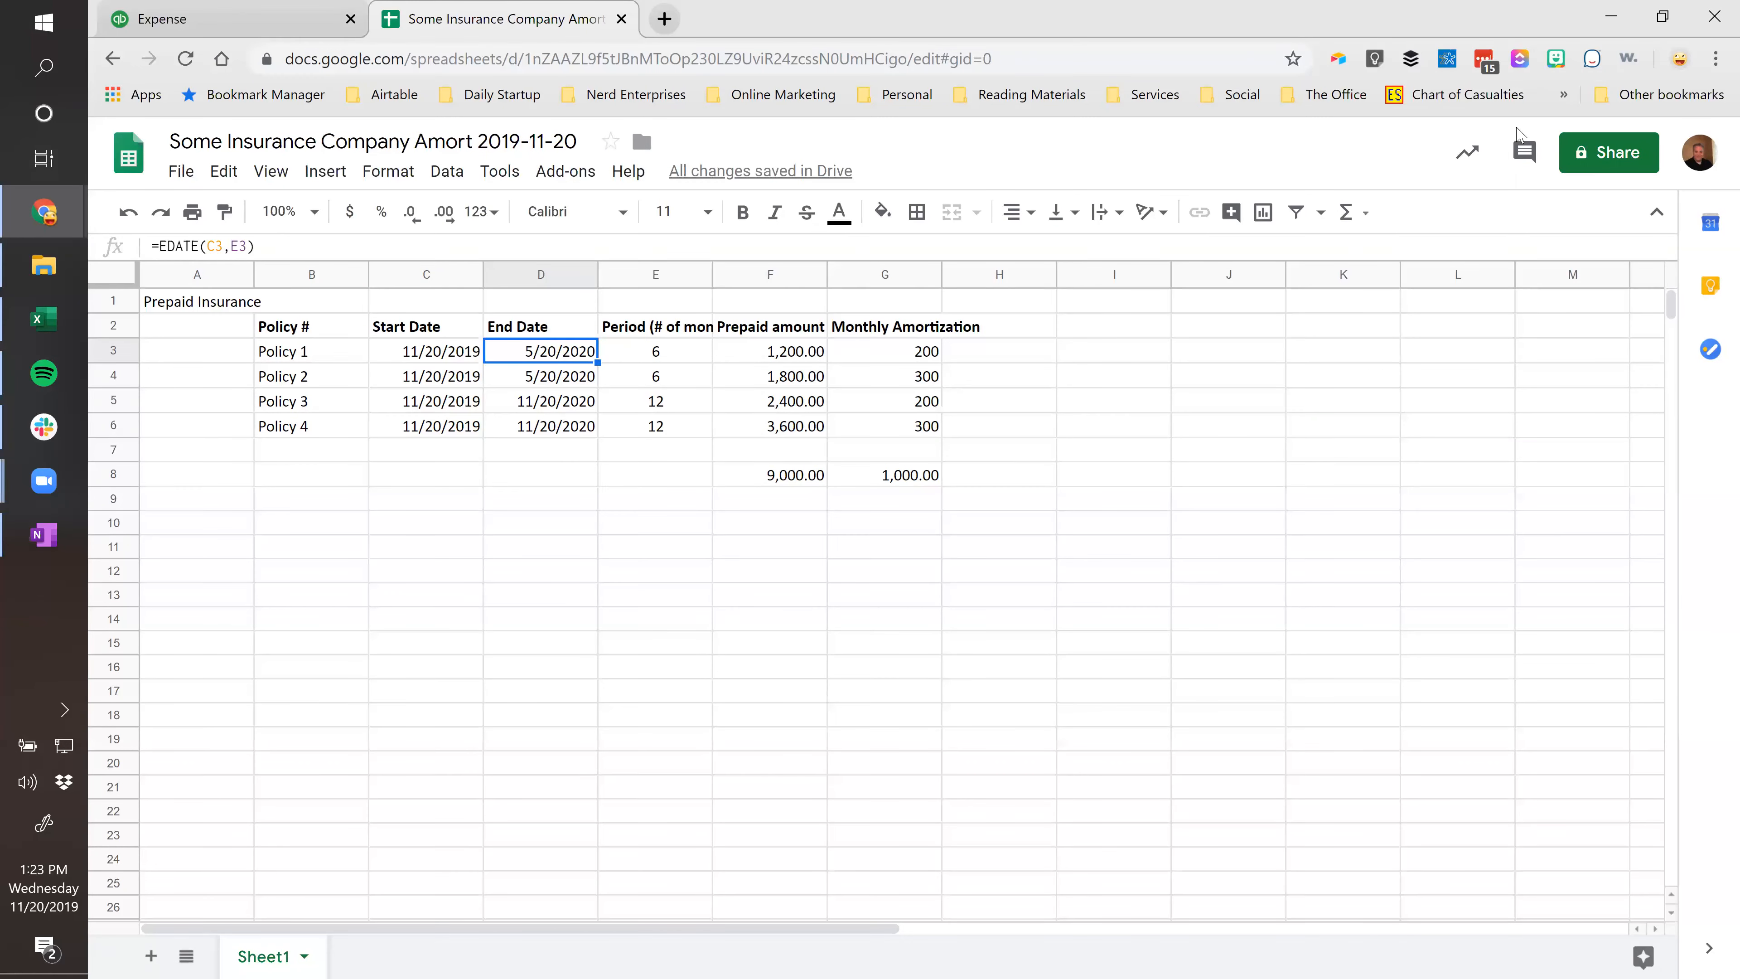
Set the amortization sheet's link sharing so anyone with the link can view it.
{"action": "left_click", "coordinate": [1610, 146]}
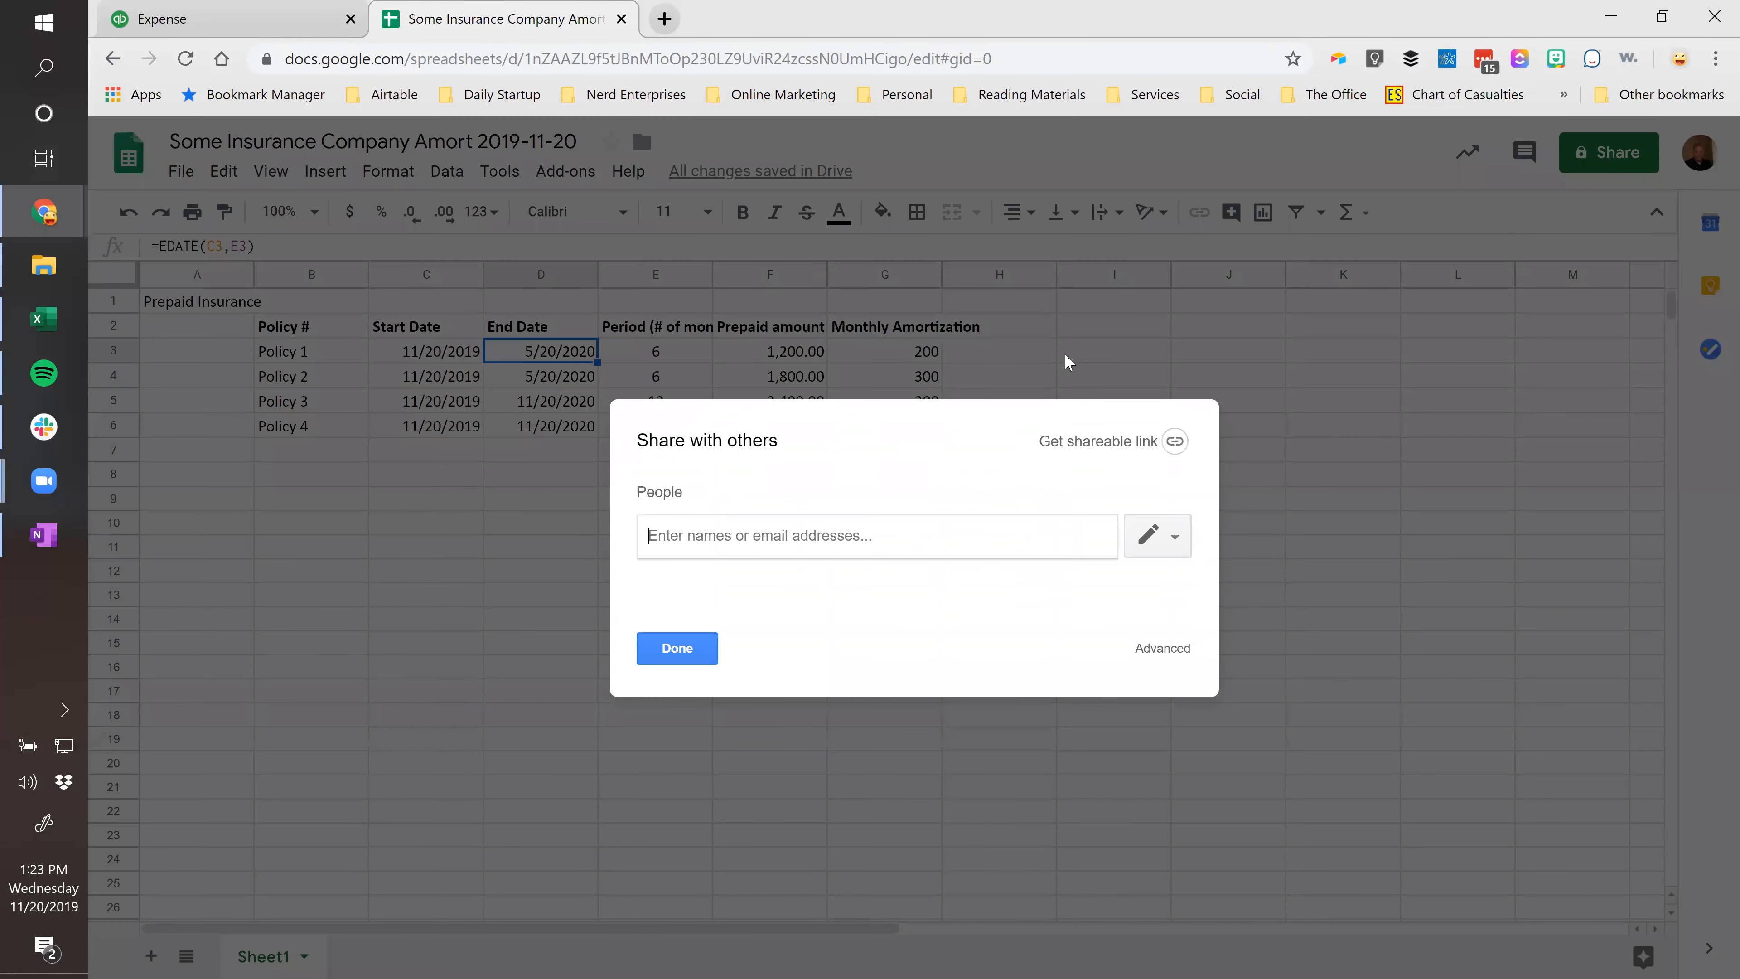
{"action": "left_click", "coordinate": [1100, 443]}
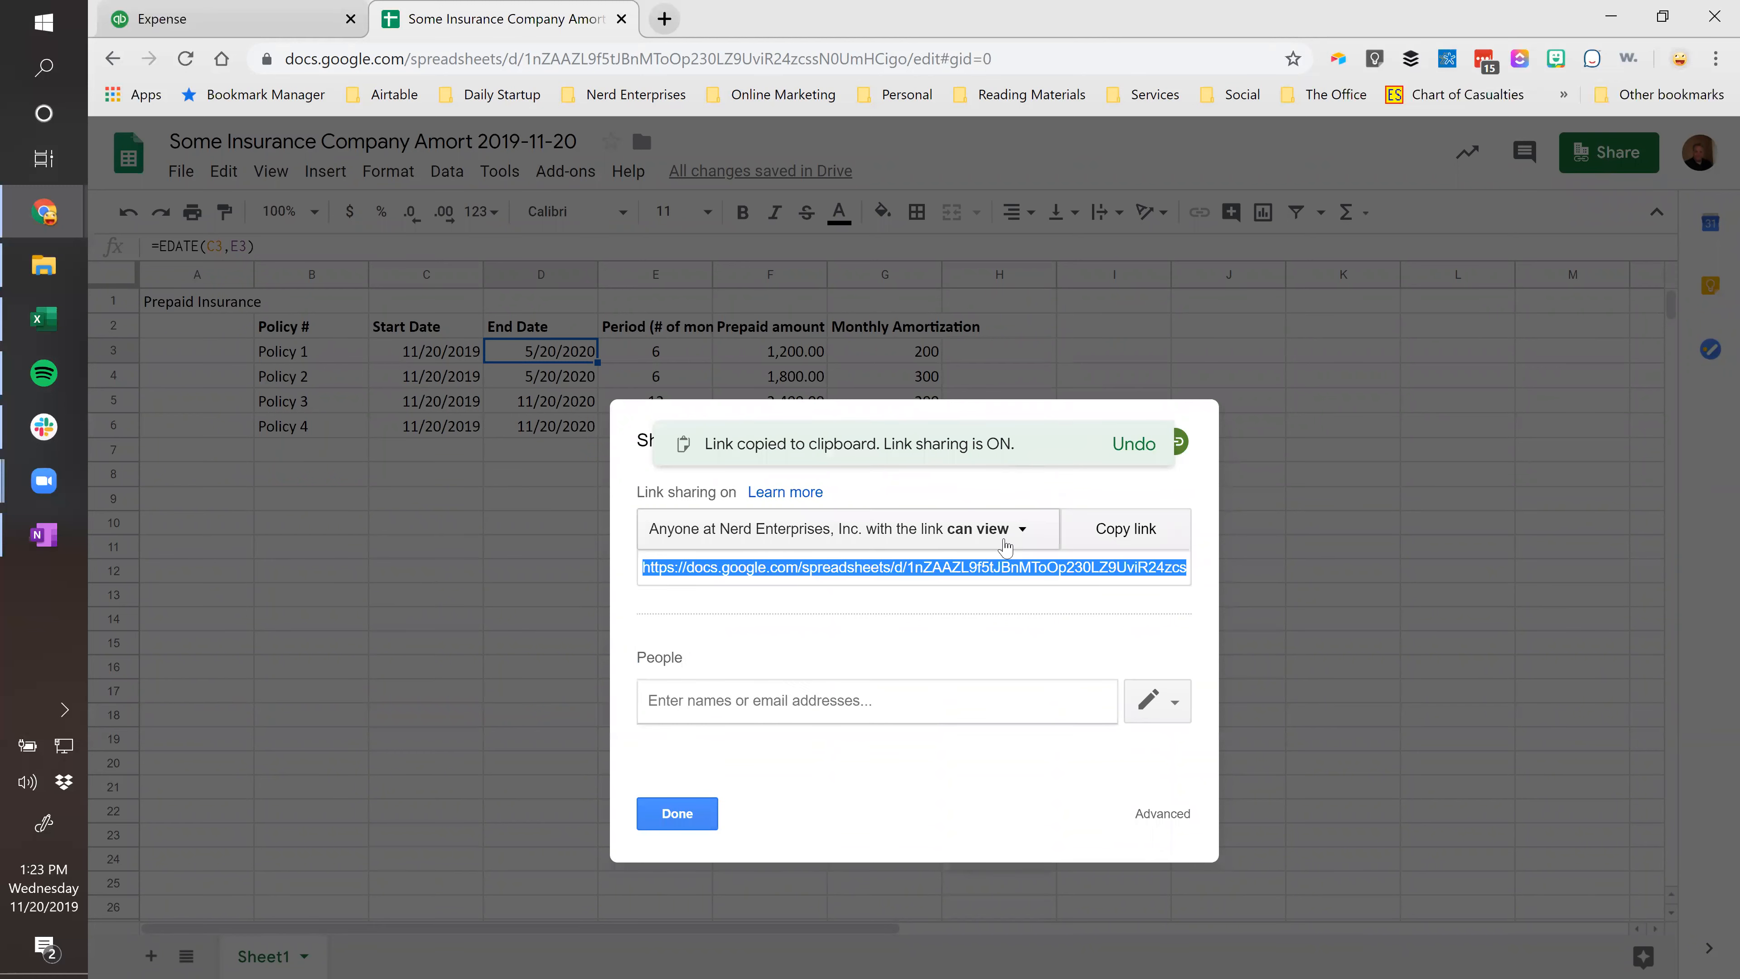
{"action": "left_click", "coordinate": [1013, 529]}
{"action": "left_click", "coordinate": [692, 720]}
{"action": "left_click", "coordinate": [780, 439]}
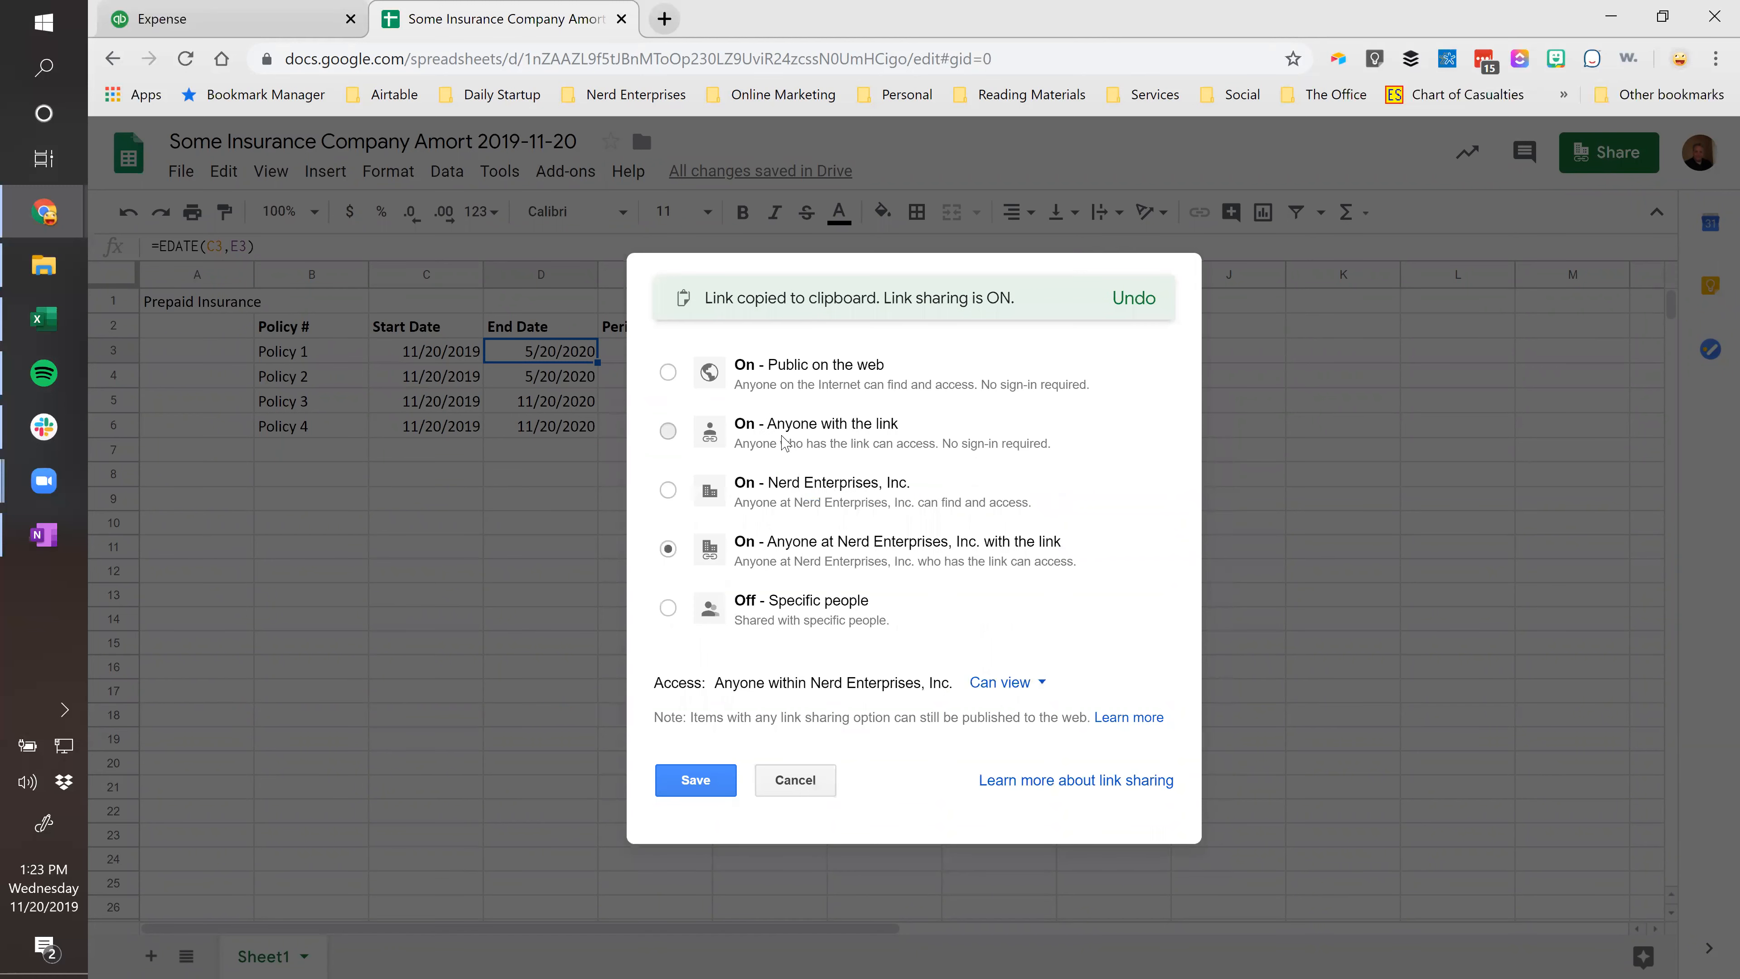
{"action": "left_click", "coordinate": [699, 780]}
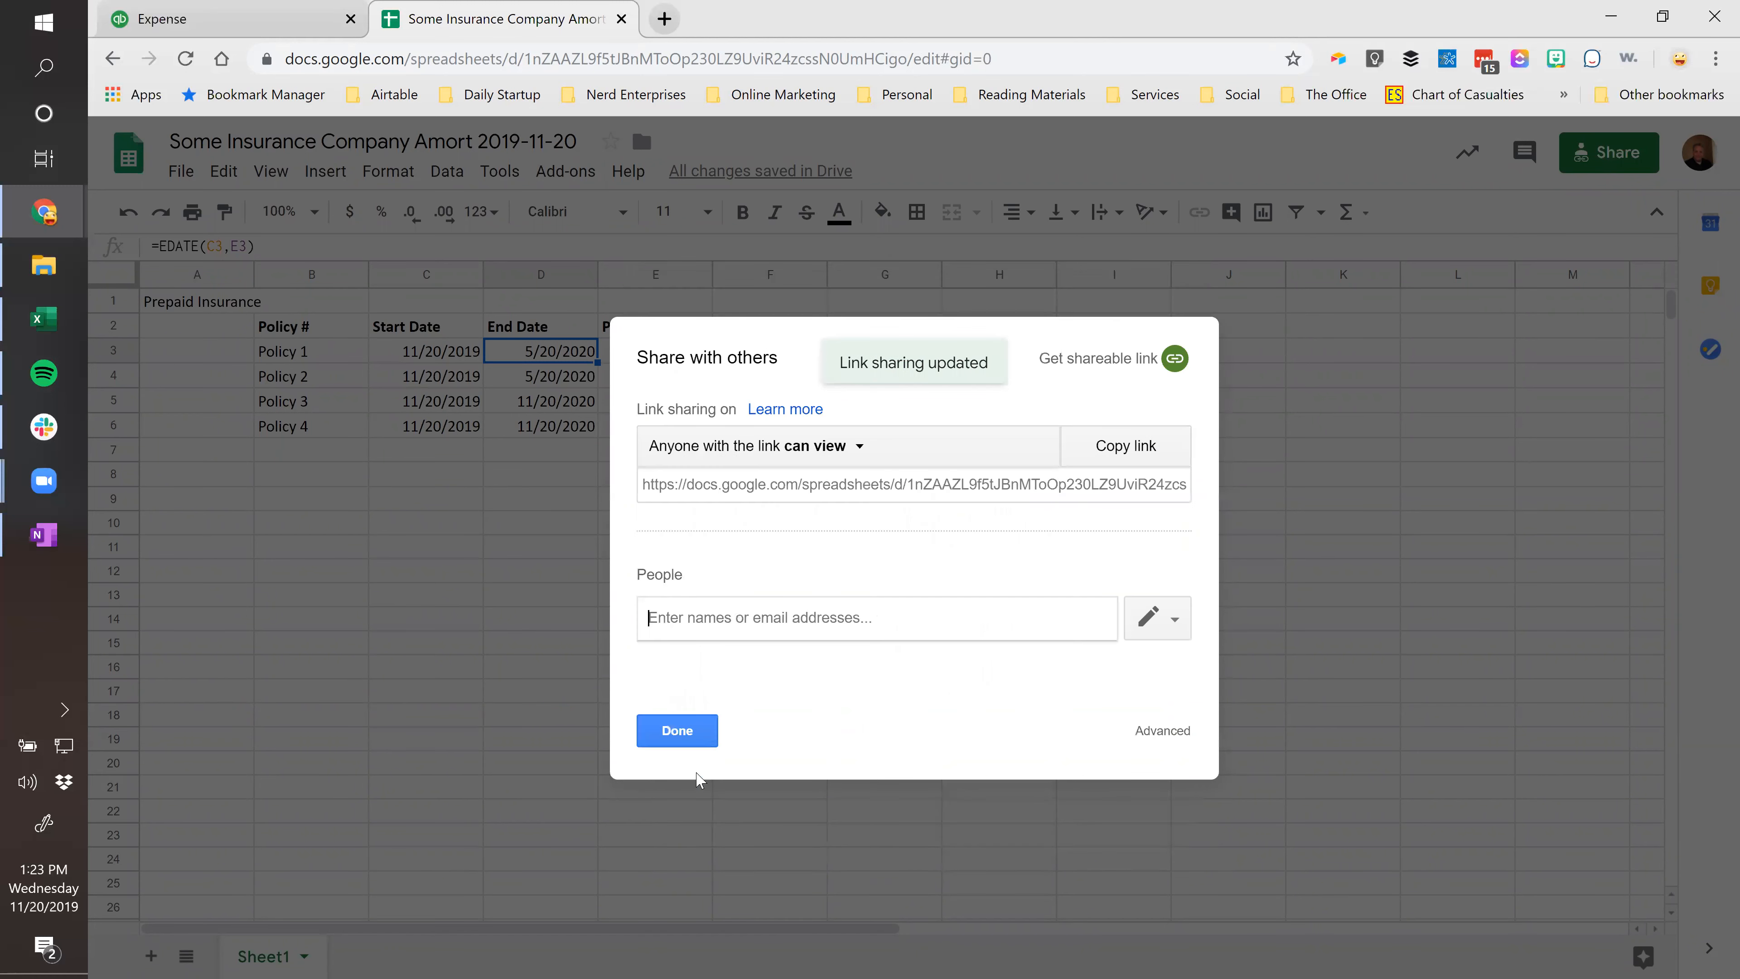
Copy the shareable link and go to bitly.com in a new browser tab.
{"action": "left_click", "coordinate": [1117, 453]}
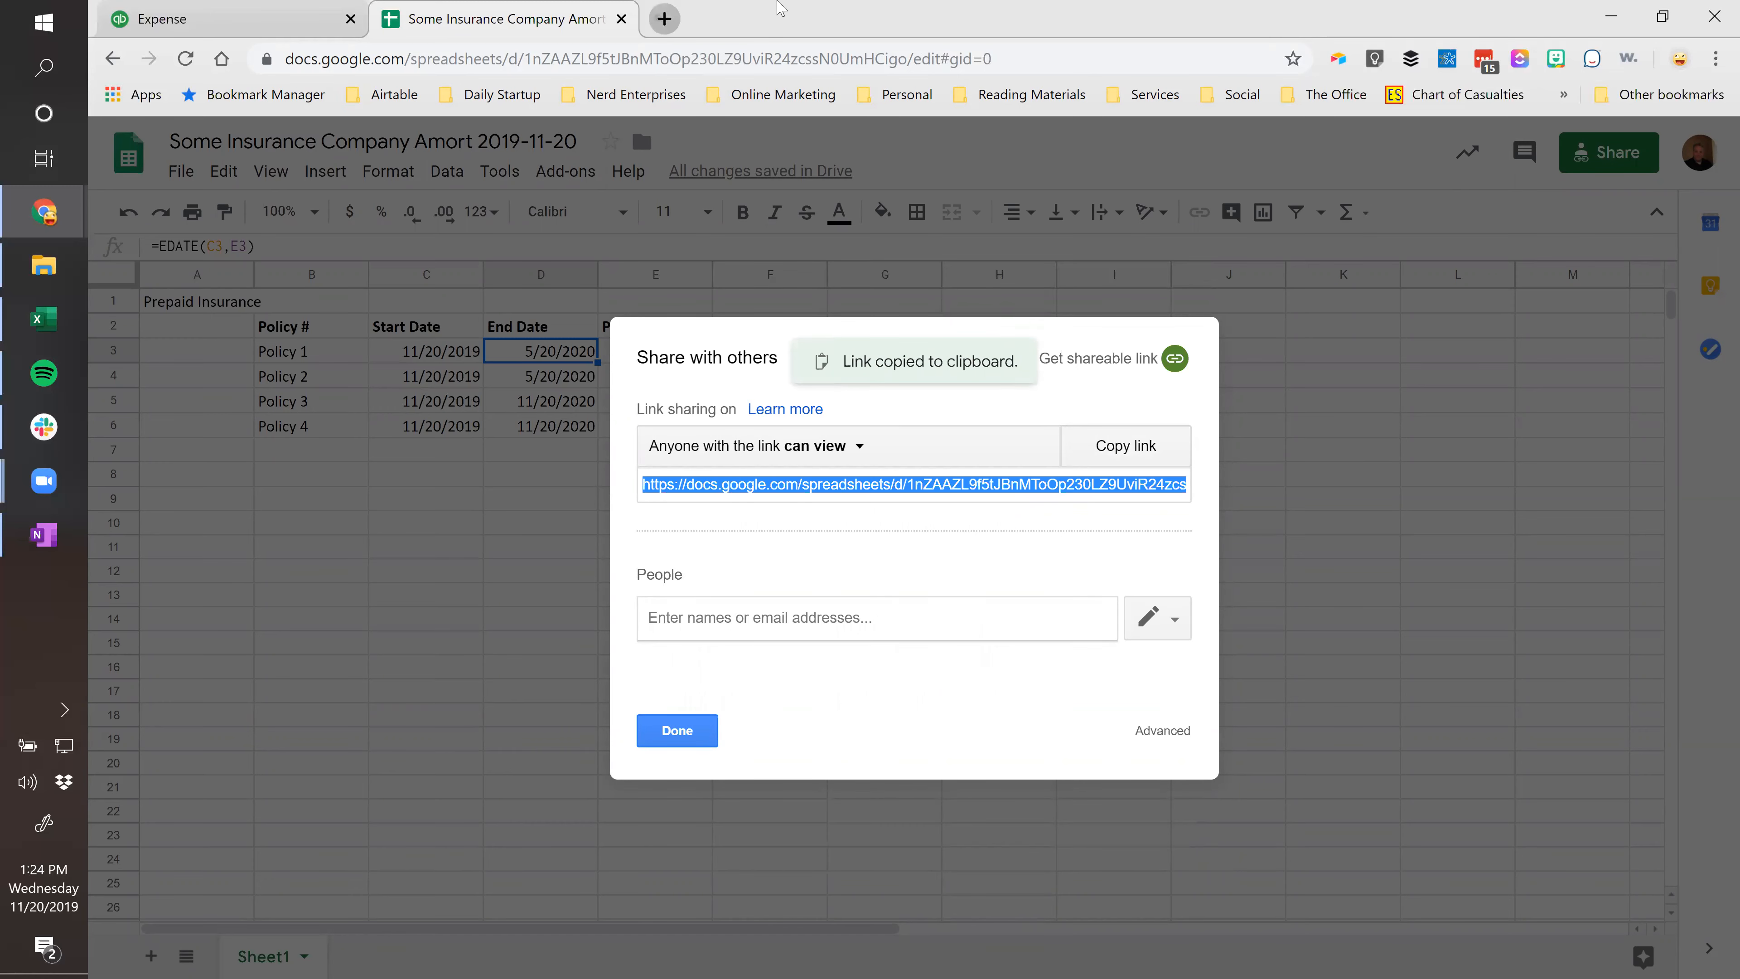
{"action": "key", "text": "ctrl+t"}
{"action": "type", "text": "bit"}
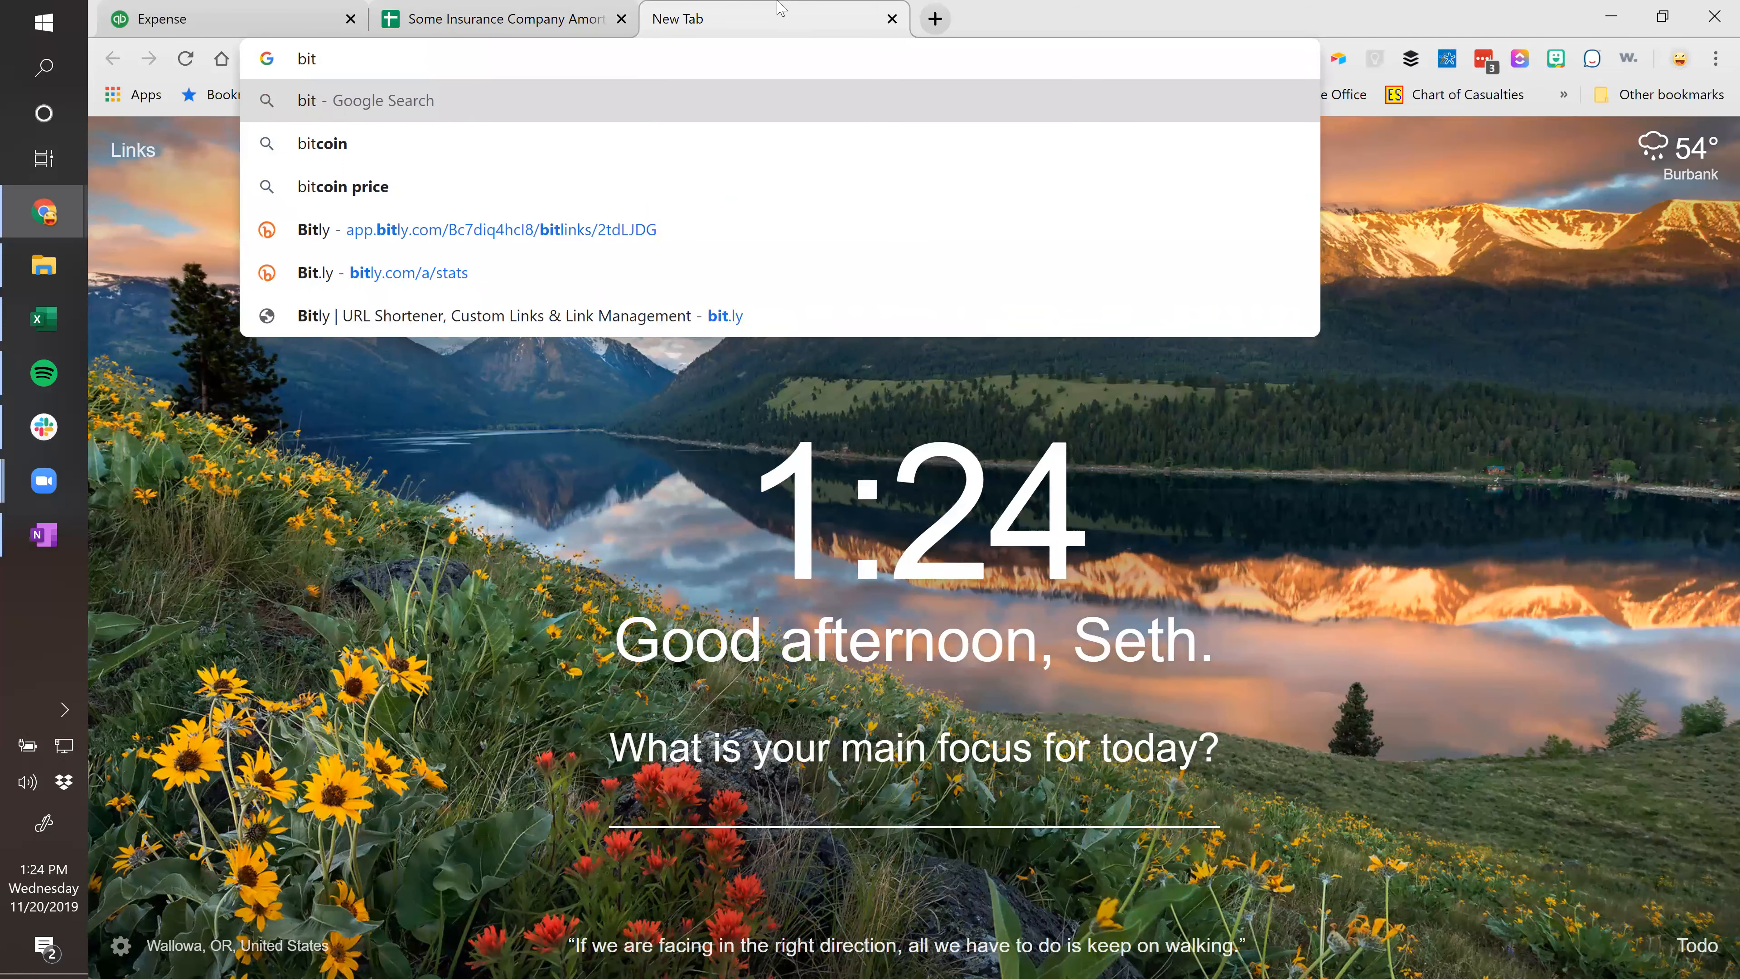
{"action": "type", "text": "ly.com"}
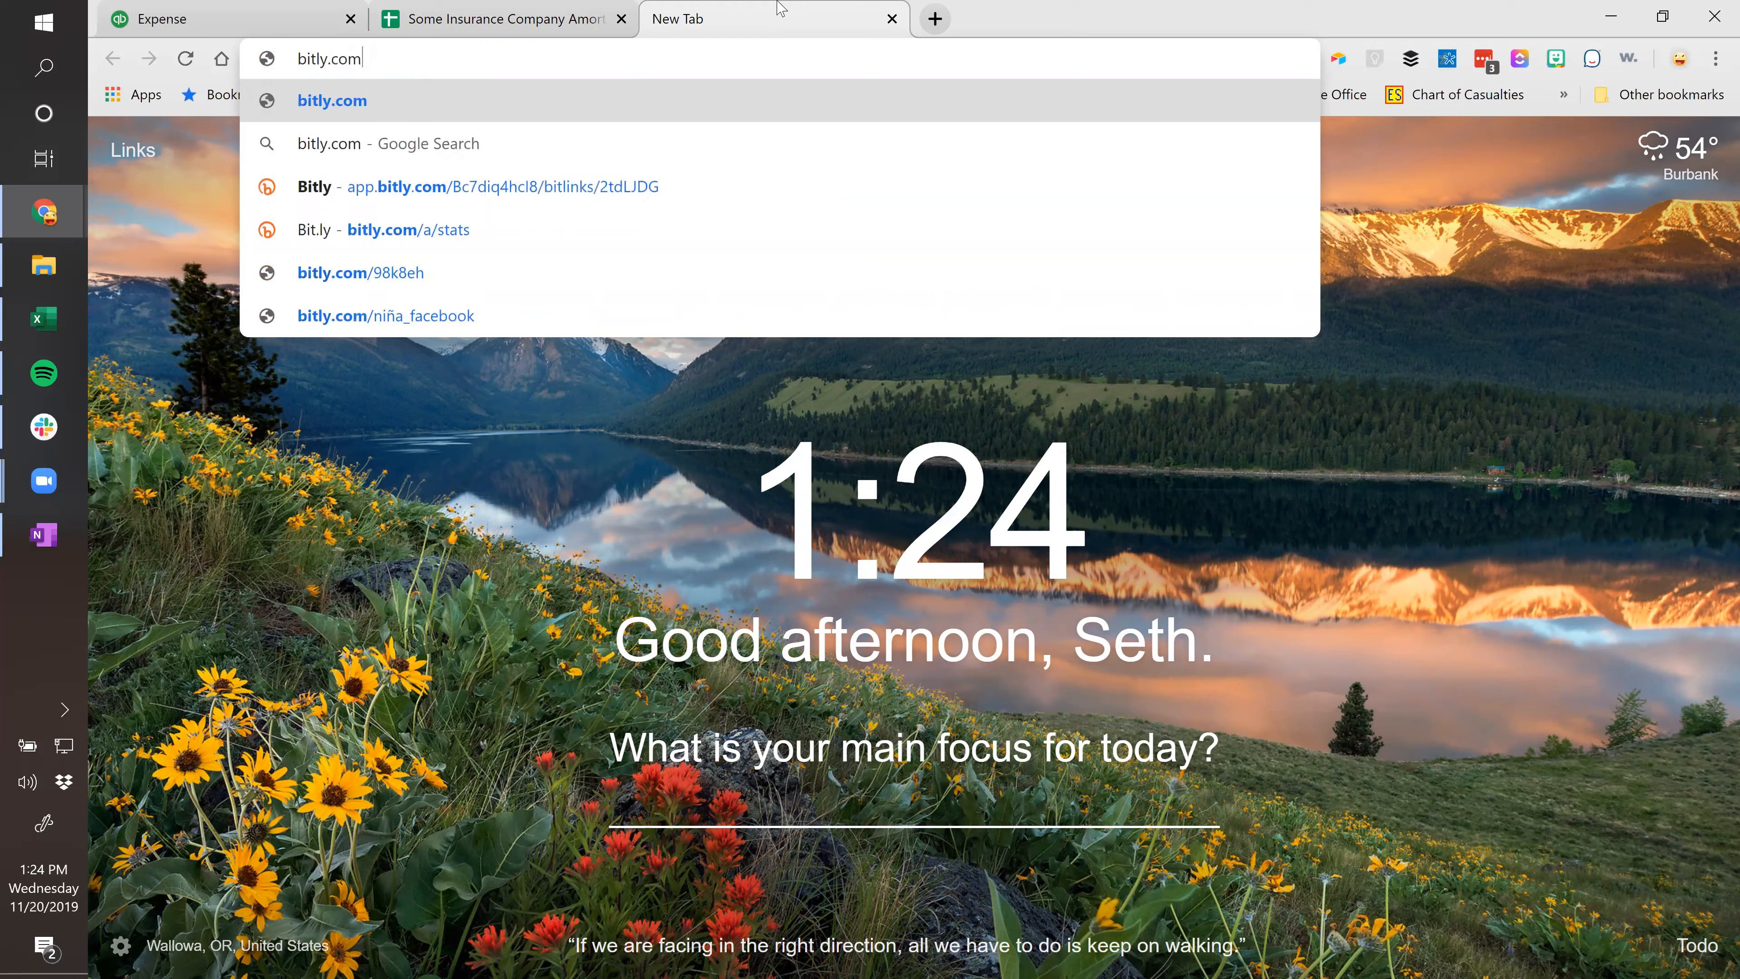
Start a new Bitly short link from the pasted spreadsheet URL.
{"action": "key", "text": "Return"}
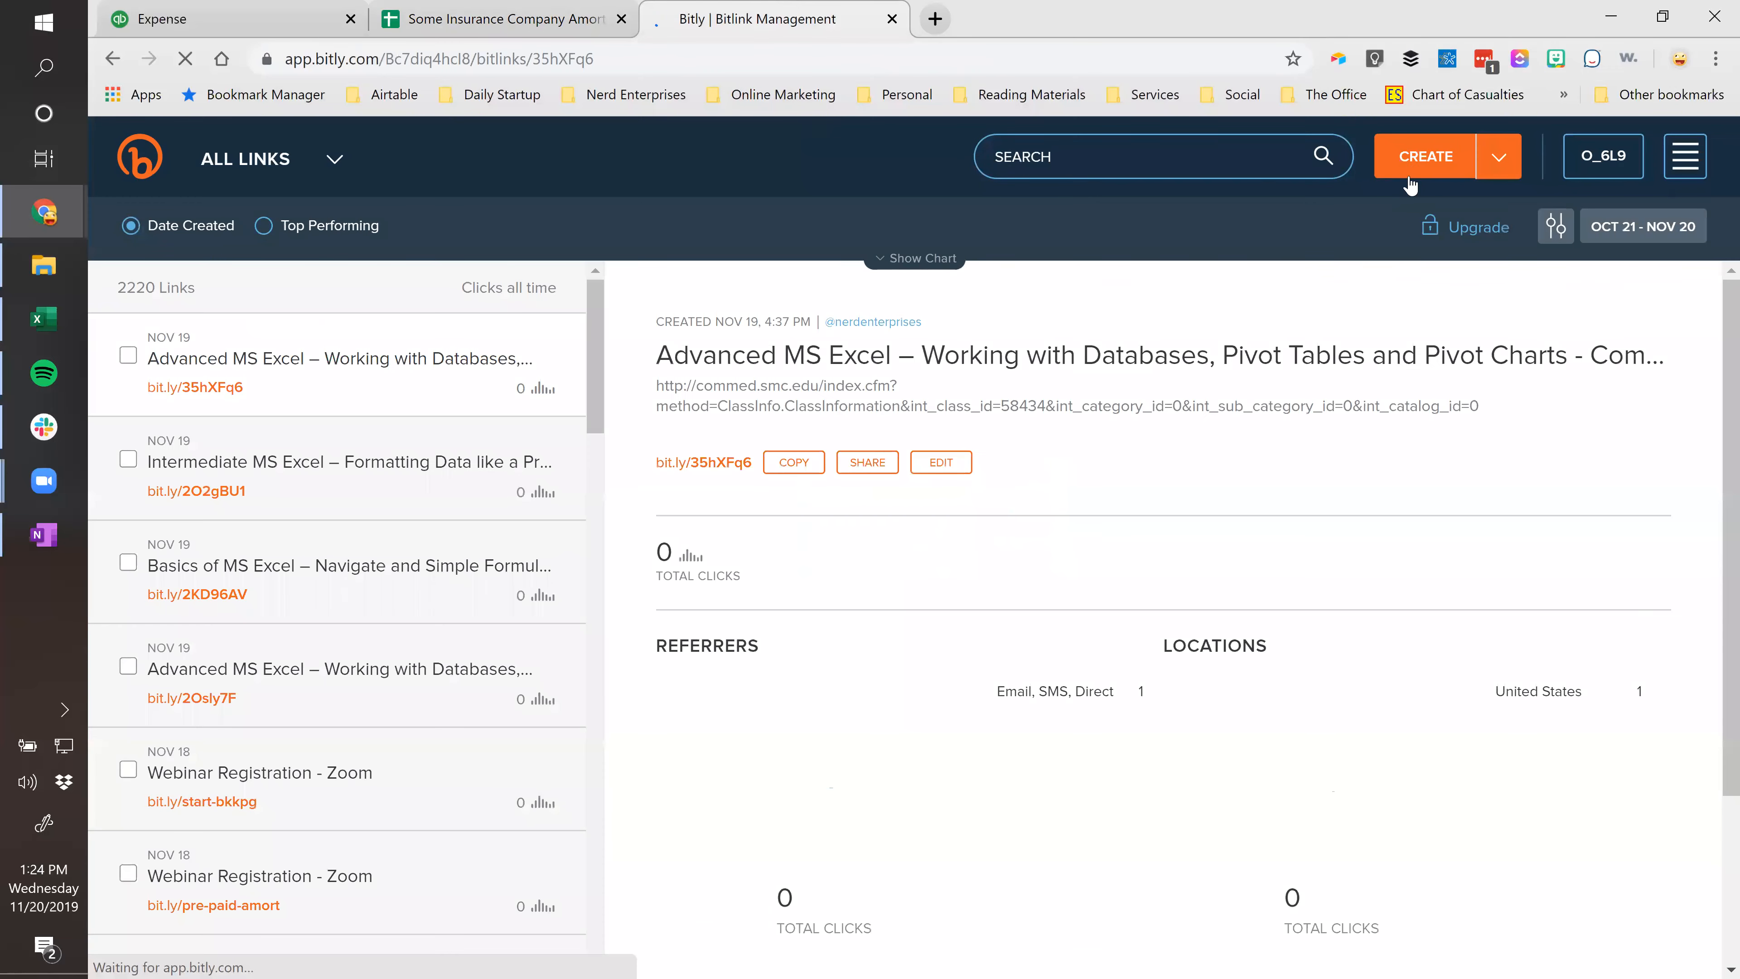
{"action": "left_click", "coordinate": [1419, 155]}
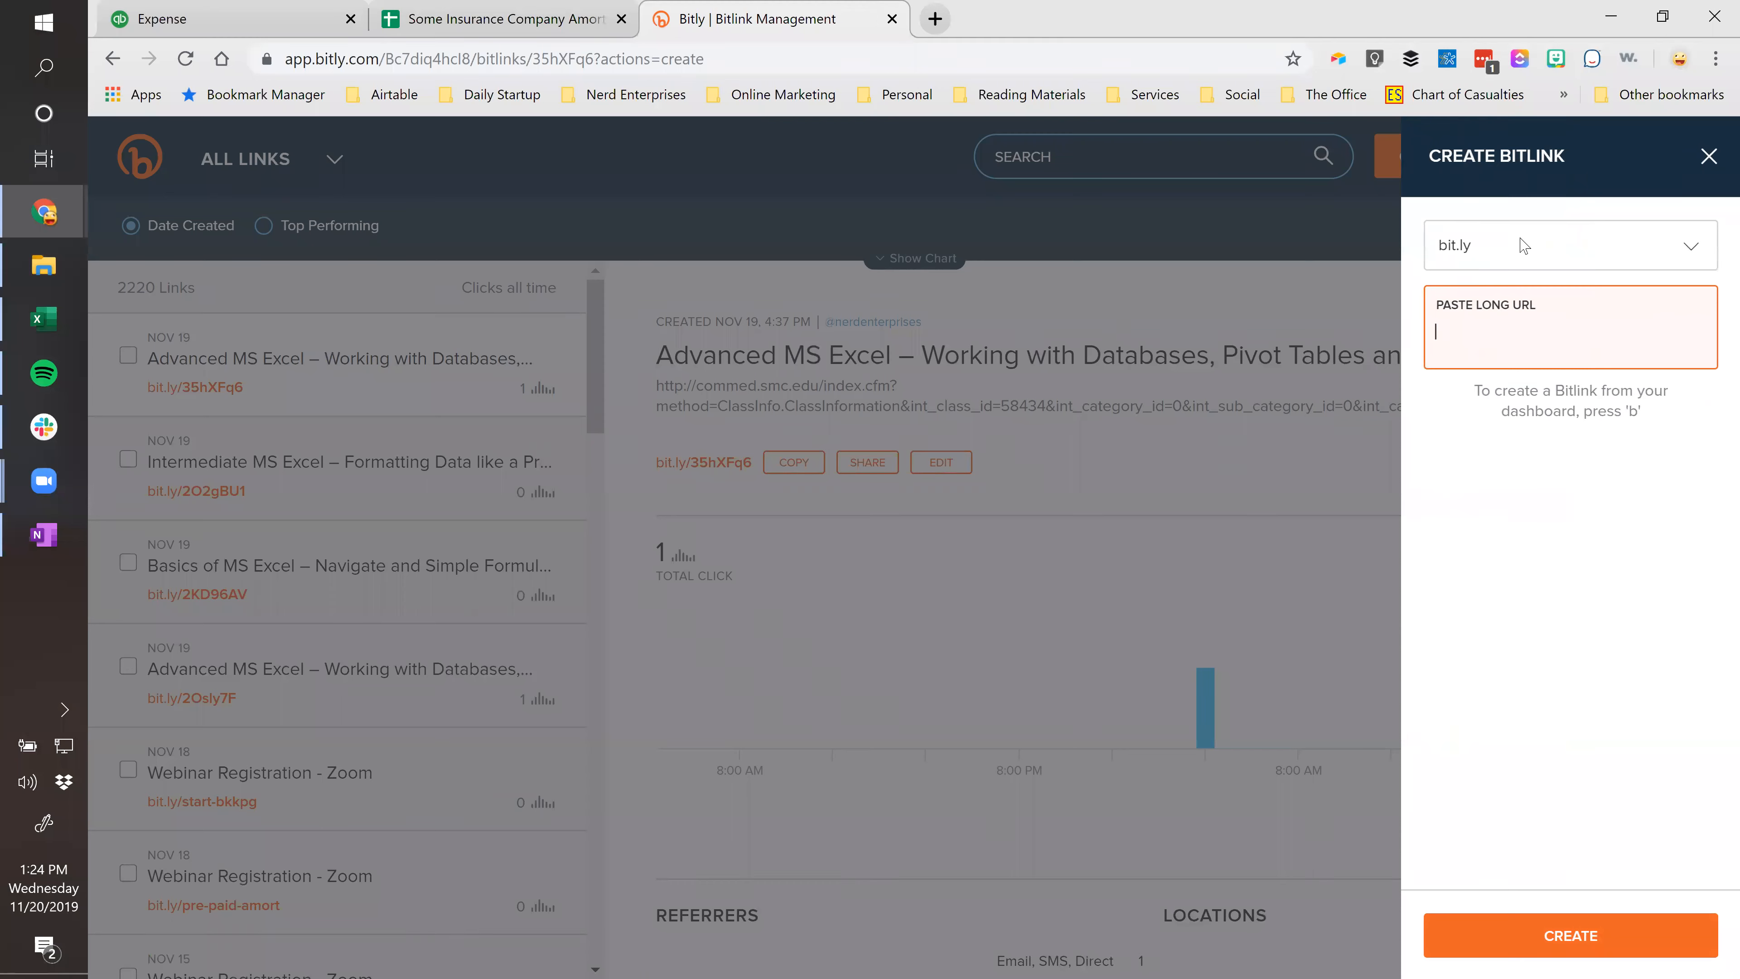
{"action": "key", "text": "ctrl+v"}
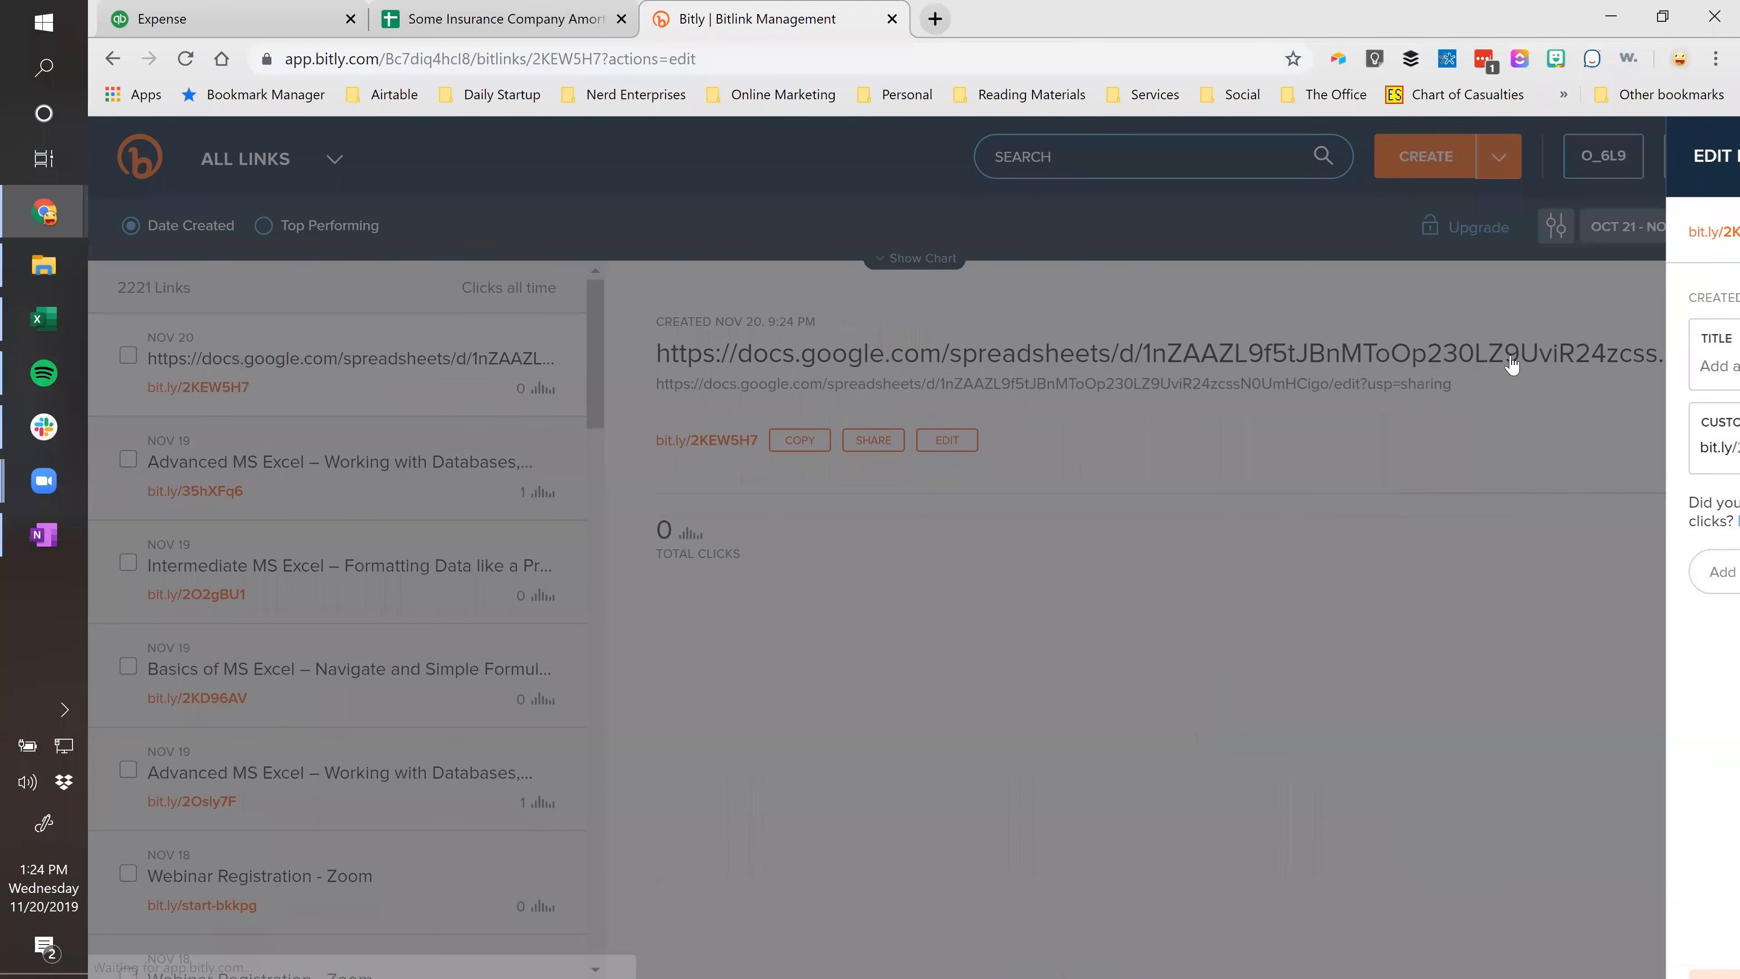
{"action": "left_click_drag", "start_coordinate": [1556, 446], "coordinate": [1469, 449]}
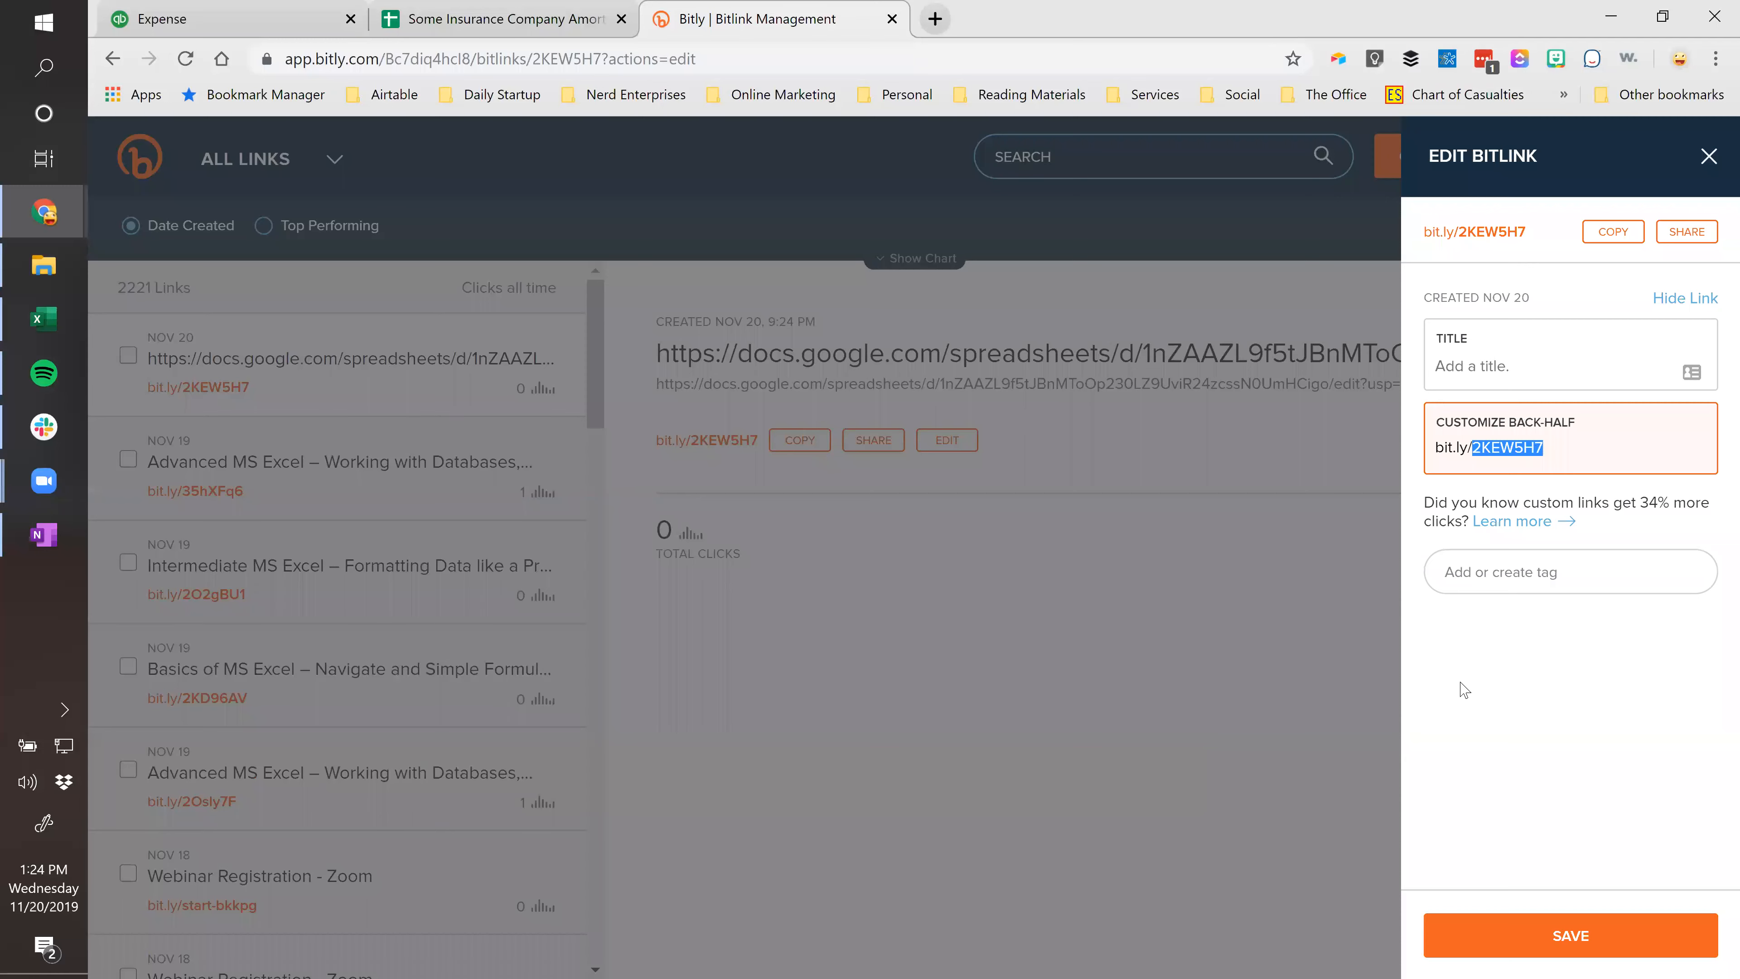
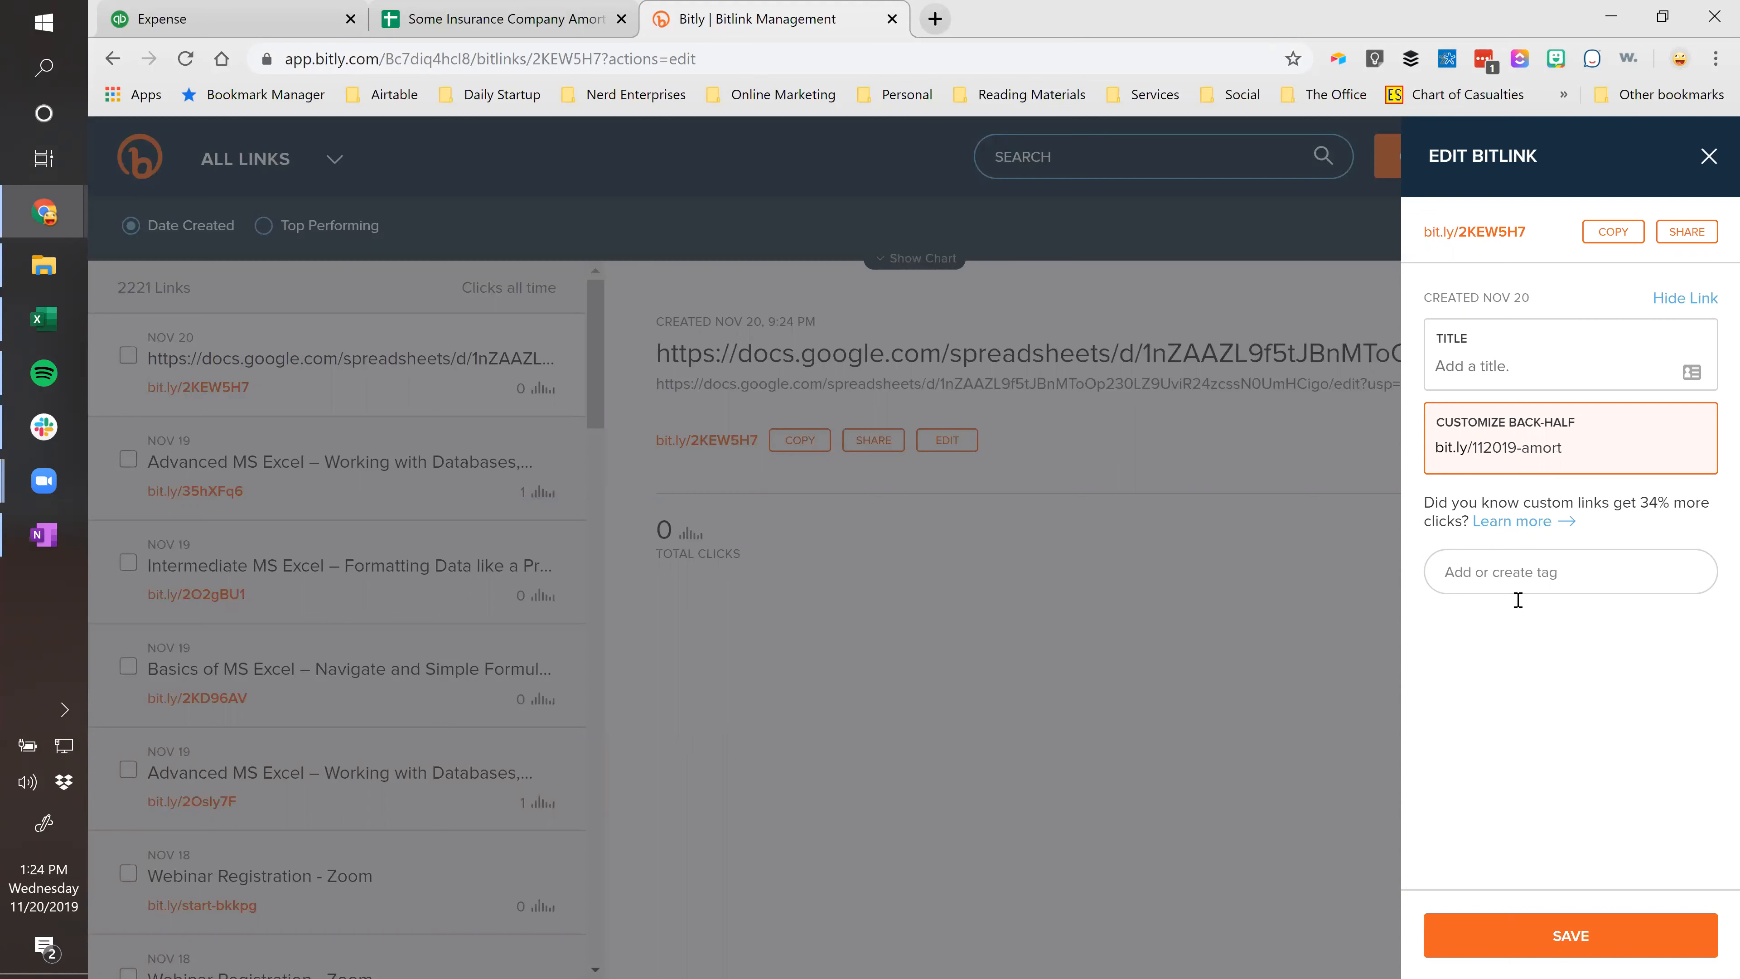
{"action": "left_click", "coordinate": [1588, 945]}
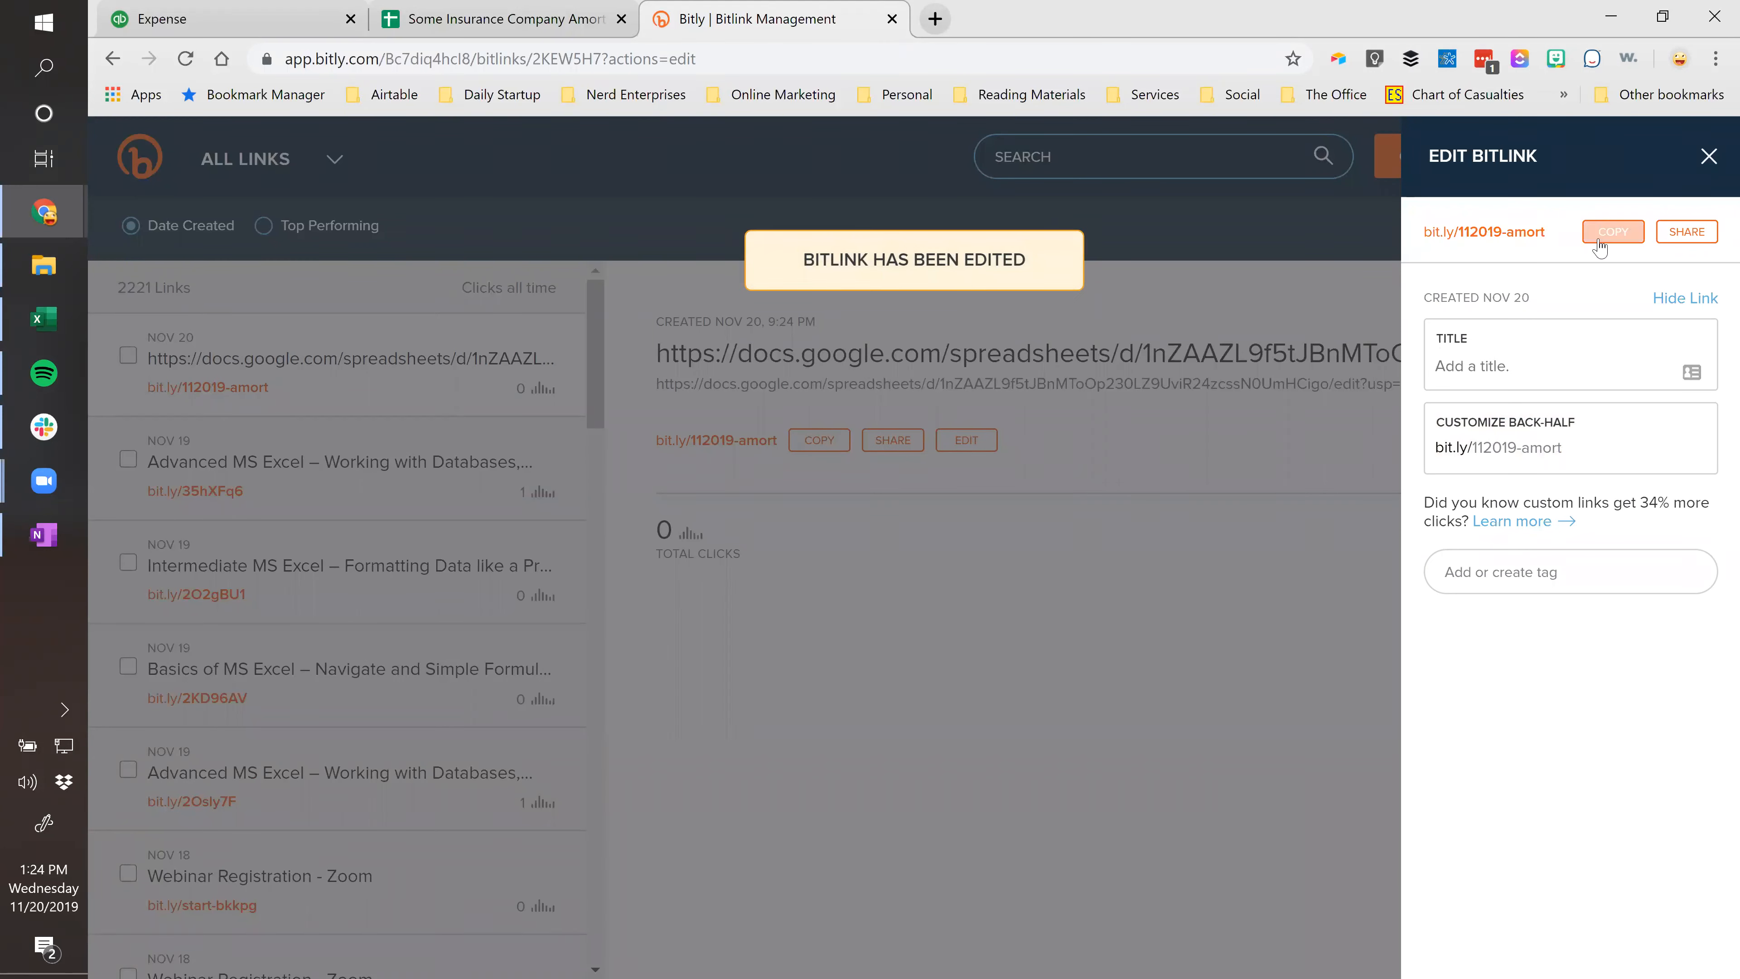
{"action": "left_click", "coordinate": [1615, 235]}
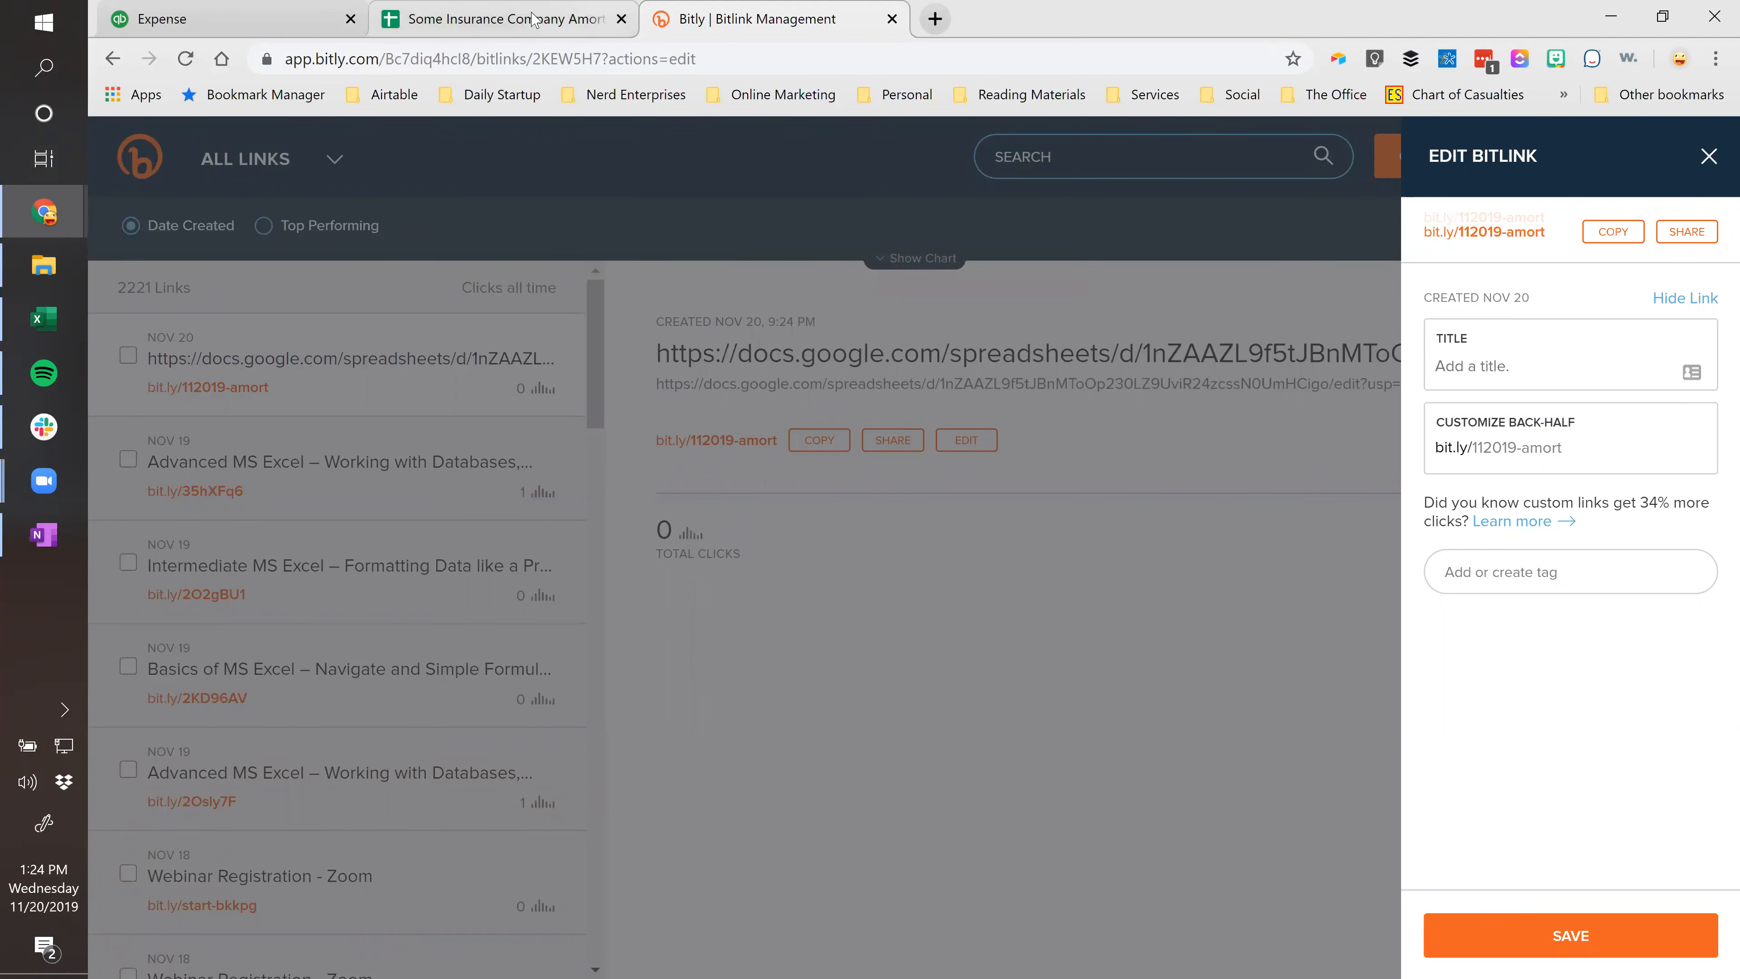
{"action": "left_click", "coordinate": [535, 19]}
{"action": "left_click", "coordinate": [286, 22]}
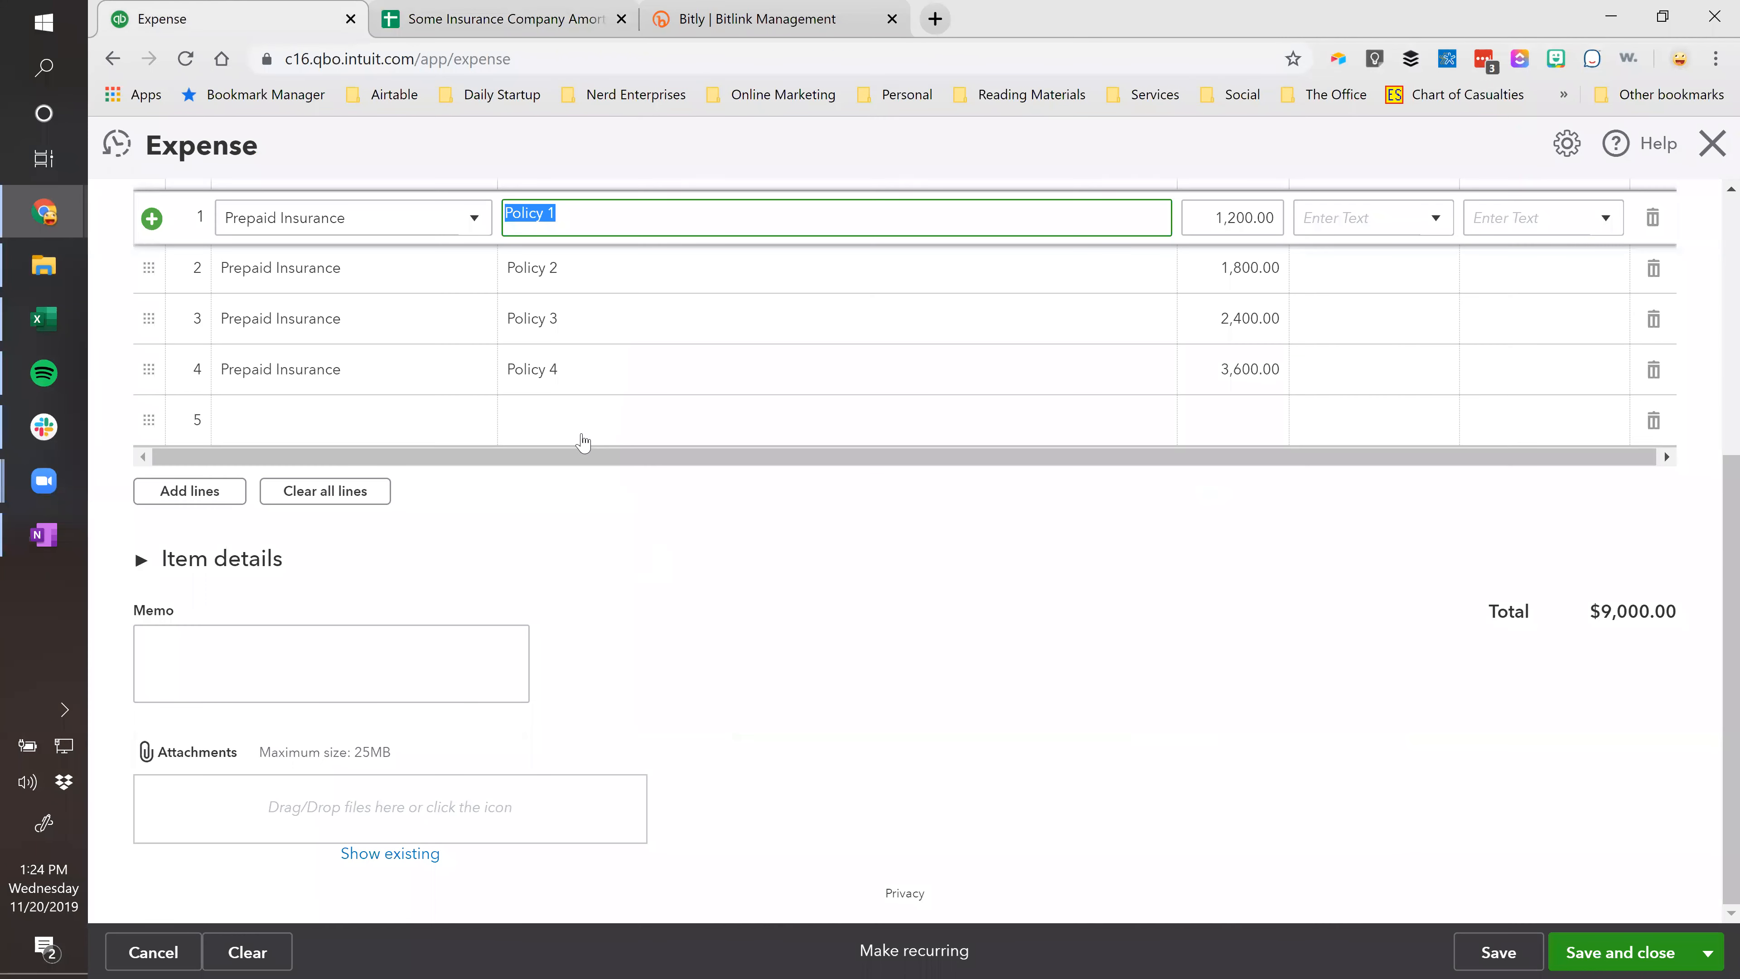
Write the memo 'See Amort Schedule here -->' with the bit.ly link and save the $9,000.00 expense.
{"action": "left_click", "coordinate": [335, 663]}
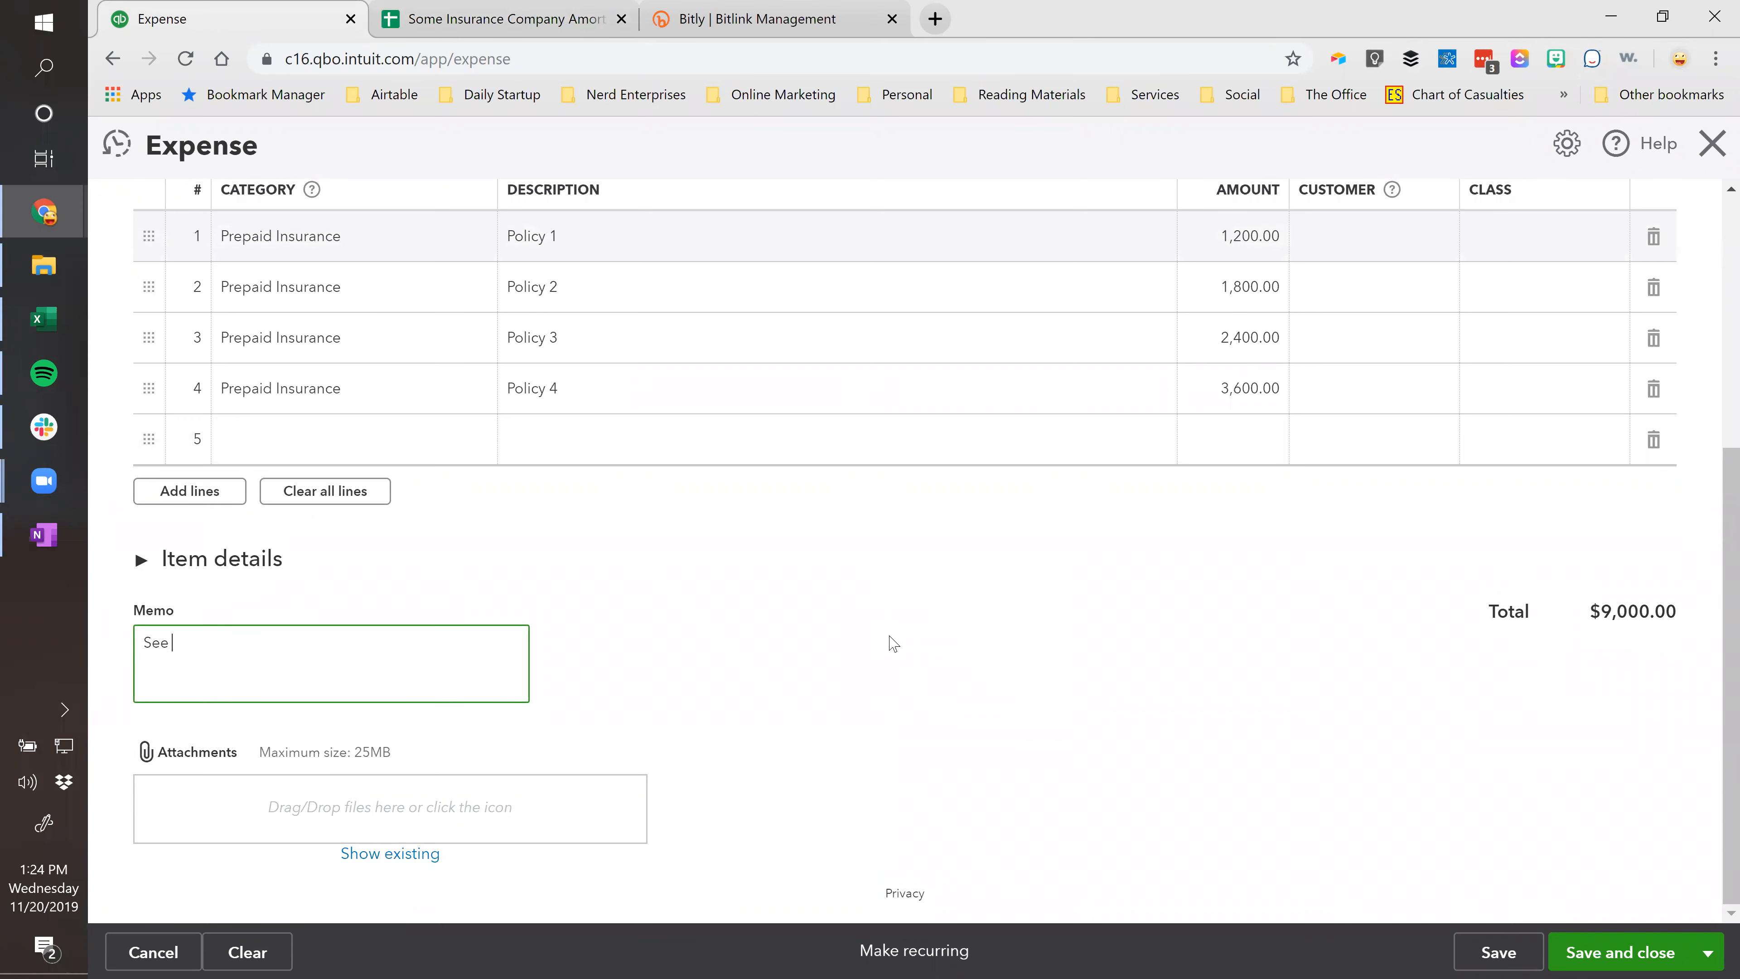
{"action": "type", "text": "See Schedu"}
{"action": "type", "text": "Amort Schedule here -->"}
{"action": "key", "text": "ctrl+v"}
{"action": "key", "text": "Tab"}
{"action": "key", "text": "Tab"}
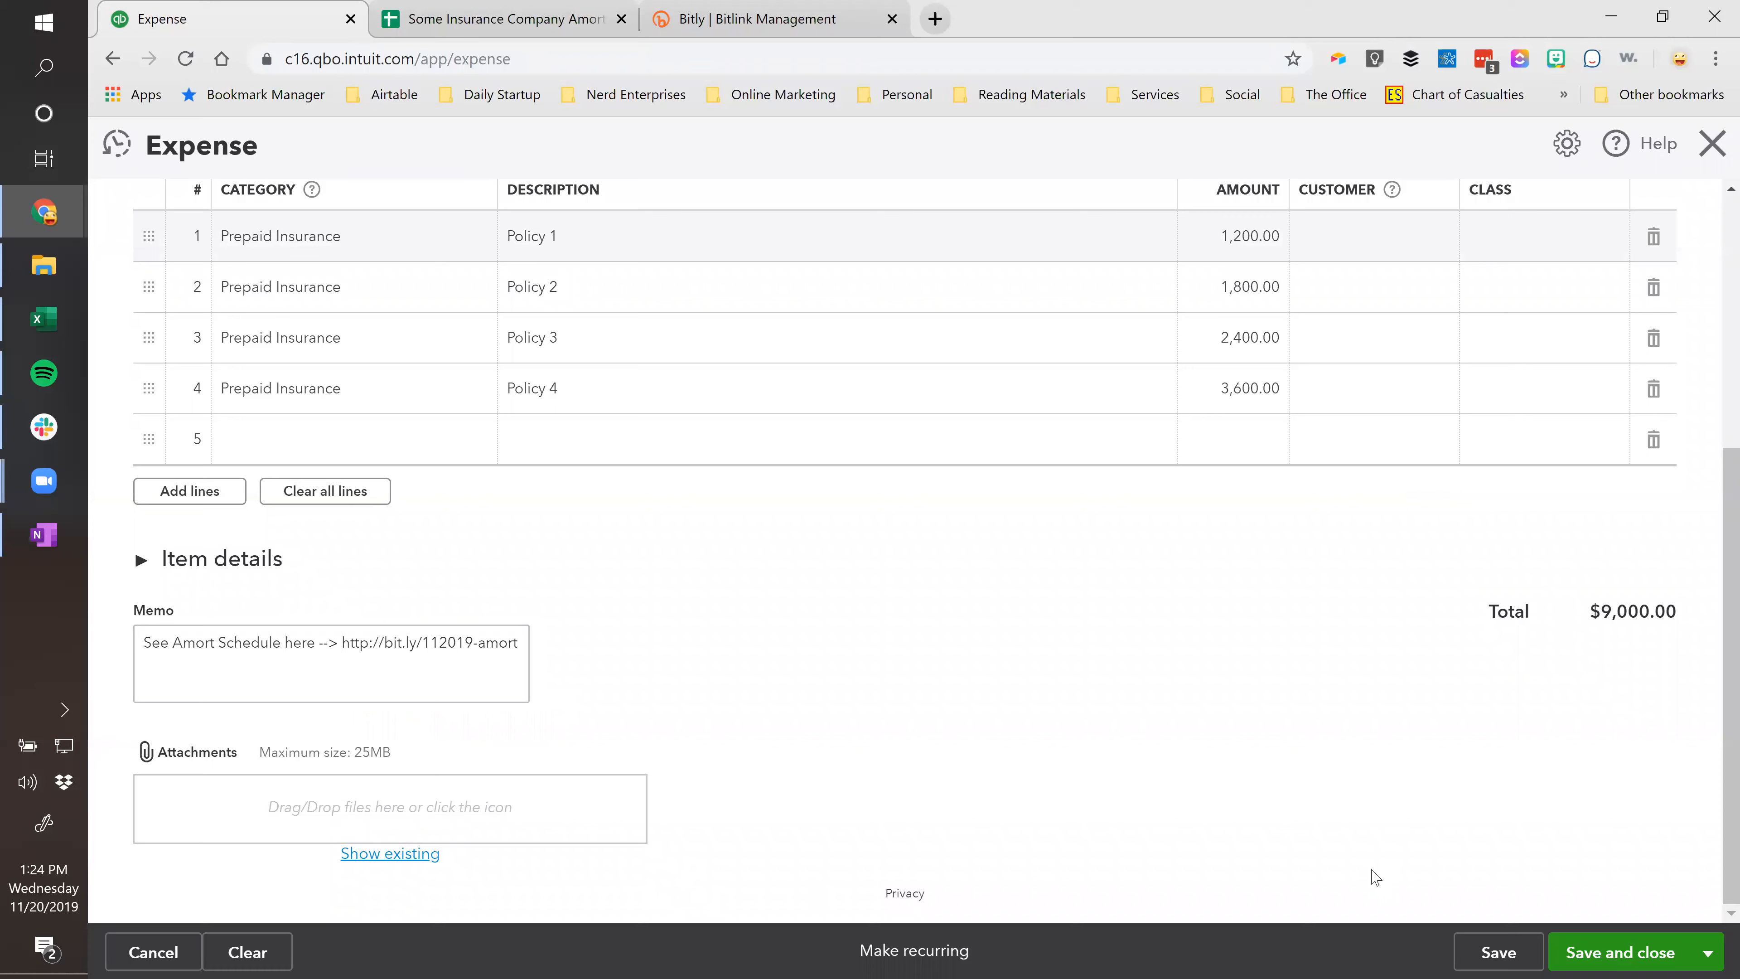
{"action": "left_click", "coordinate": [1499, 952]}
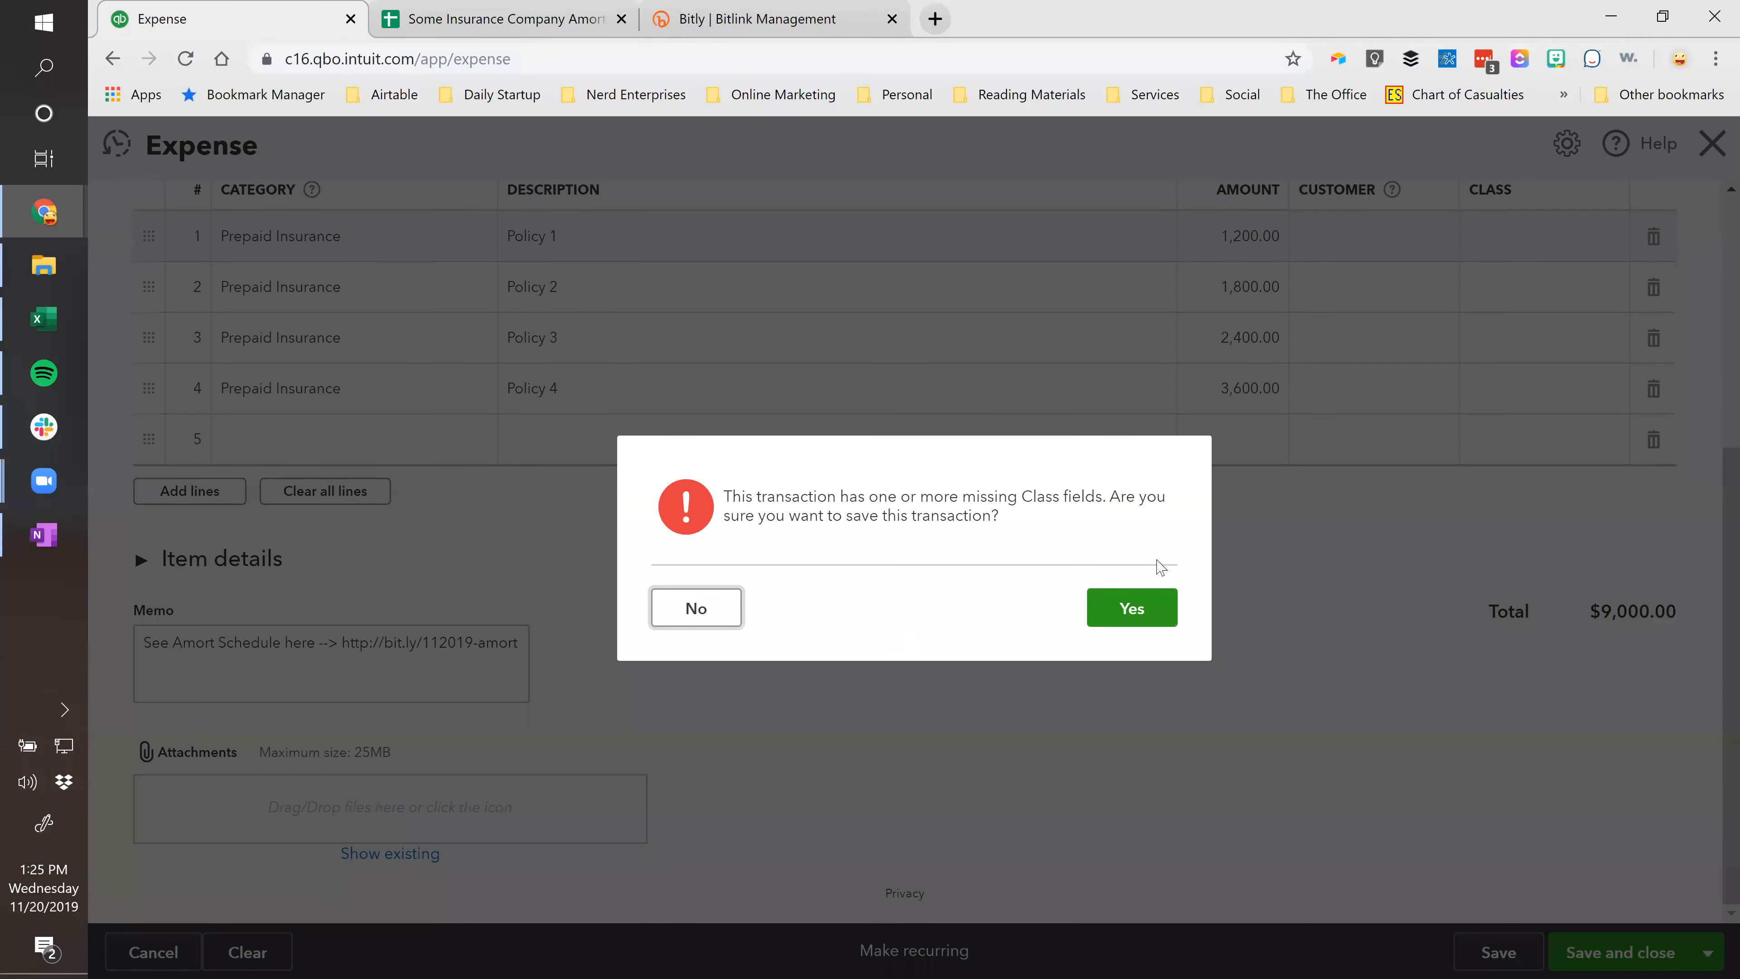
{"action": "left_click", "coordinate": [1133, 607]}
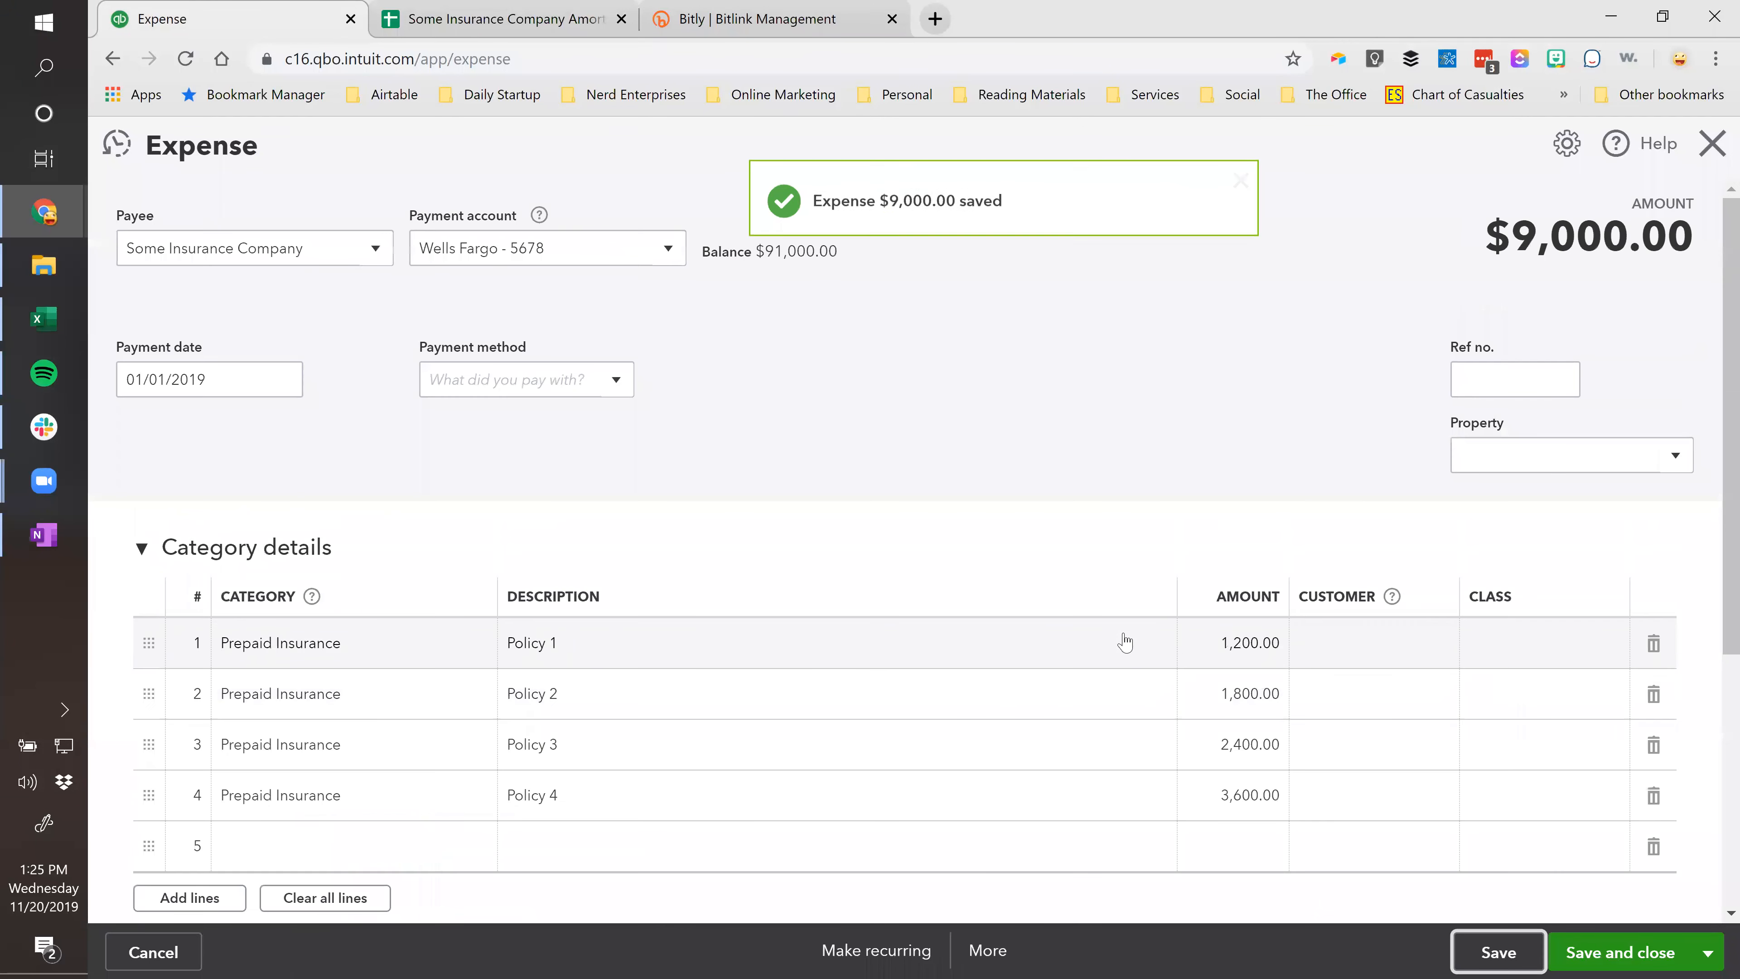
Close the Sheets and Bitly tabs and select the short link in the memo.
{"action": "scroll", "coordinate": [1000, 613], "scroll_direction": "down", "scroll_amount": 5}
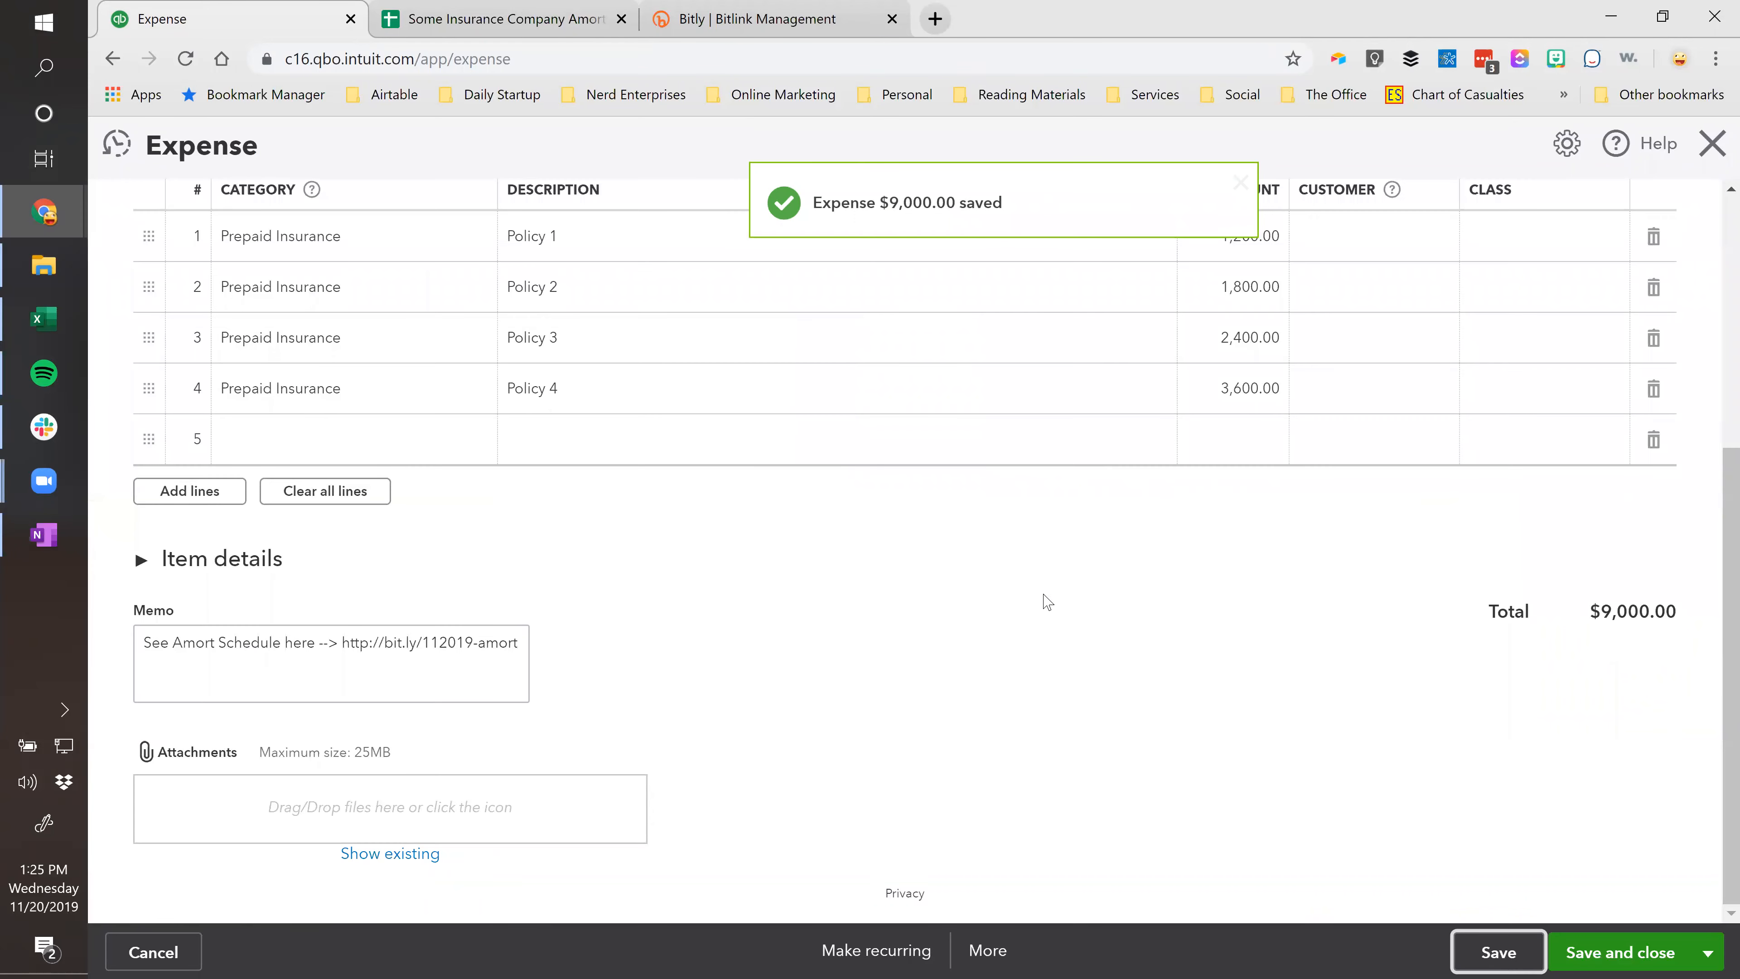
{"action": "left_click", "coordinate": [406, 644]}
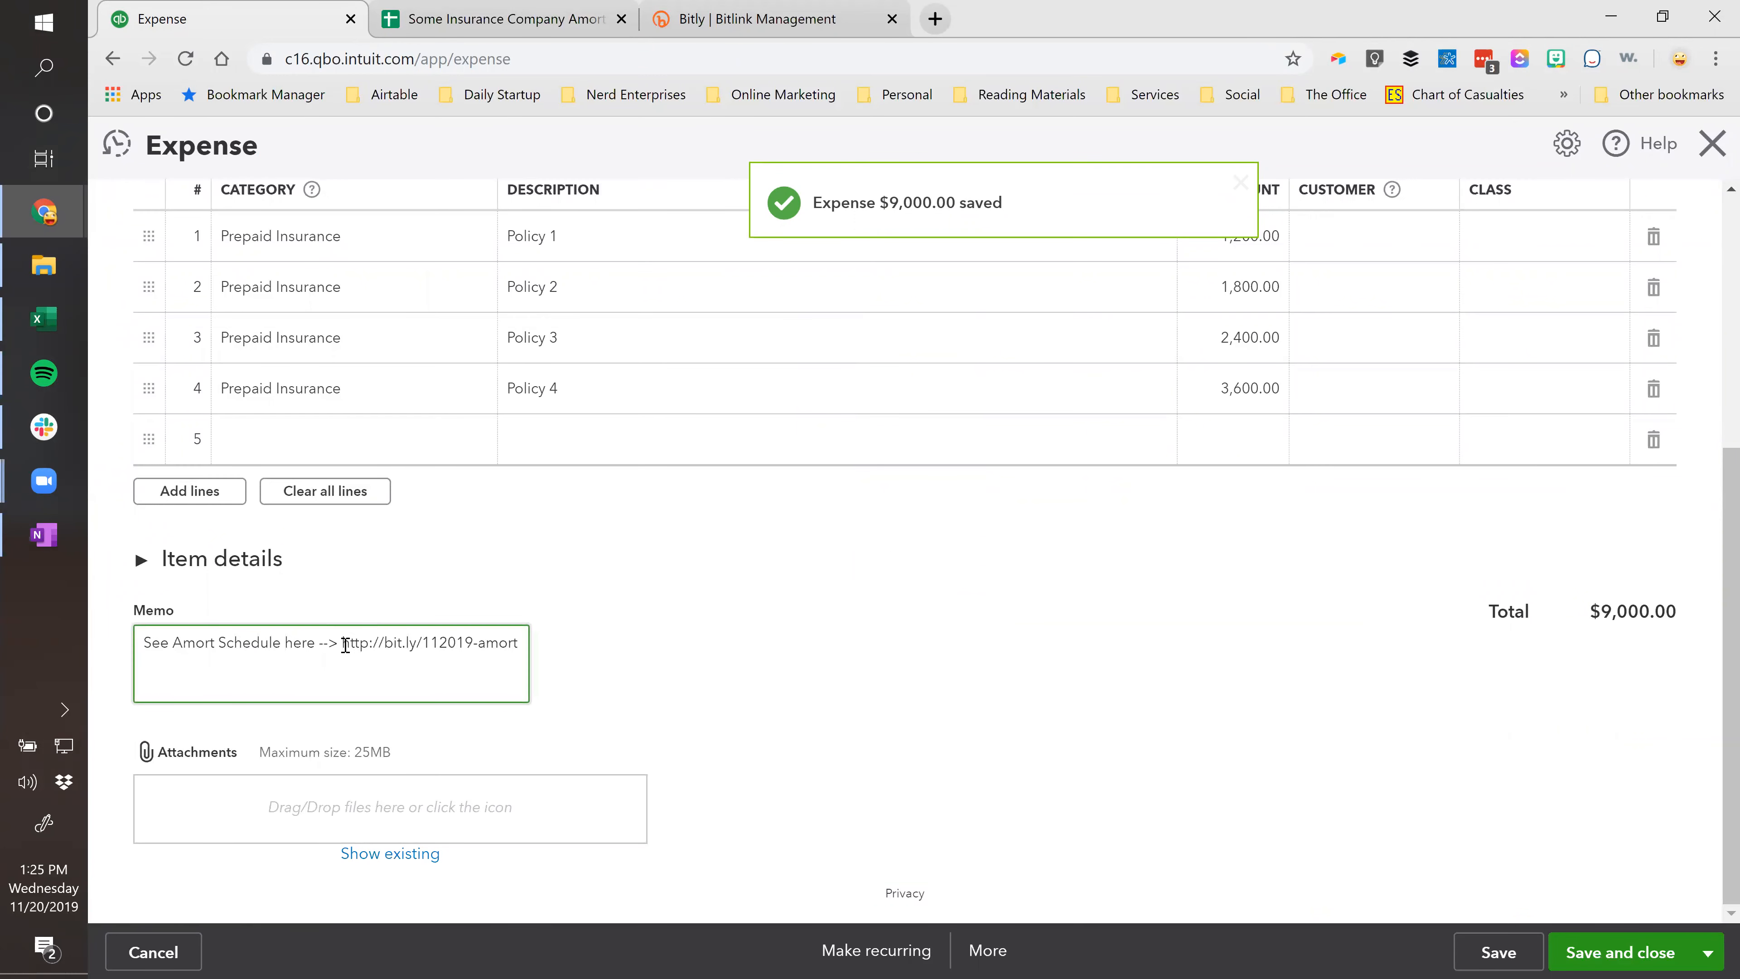
{"action": "left_click", "coordinate": [621, 19]}
{"action": "left_click", "coordinate": [621, 18]}
{"action": "left_click_drag", "start_coordinate": [342, 642], "coordinate": [518, 642]}
{"action": "key", "text": "ctrl+c"}
{"action": "key", "text": "ctrl+t"}
{"action": "key", "text": "ctrl+v"}
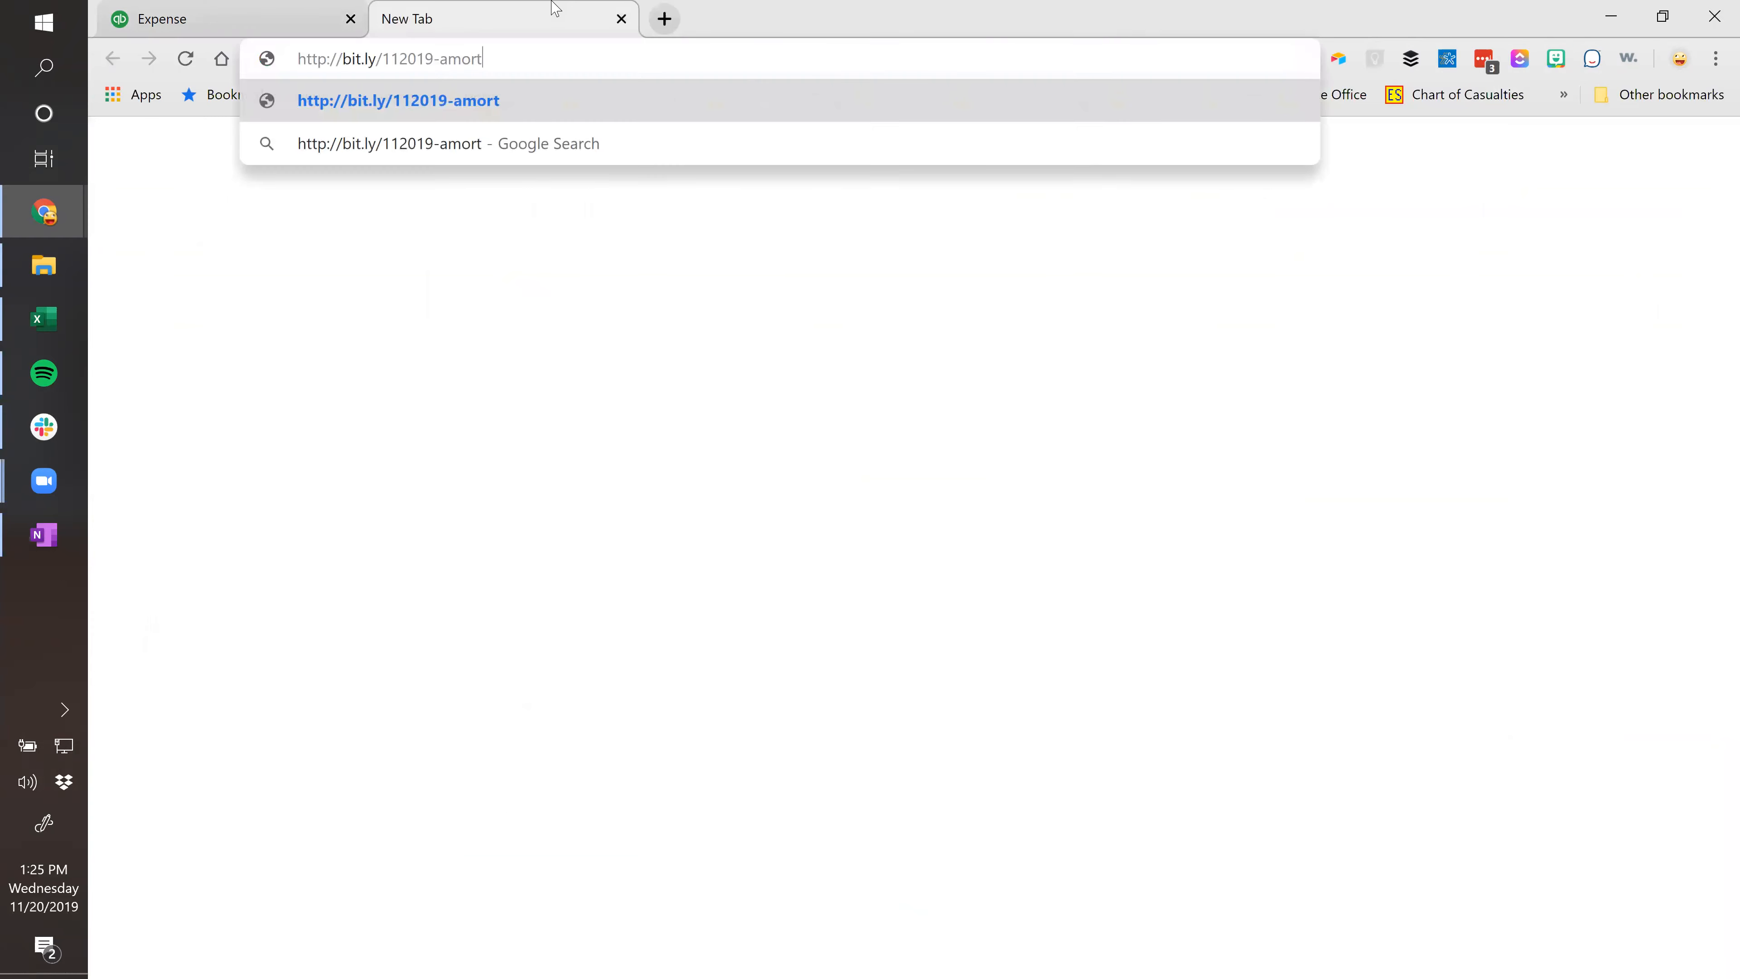
{"action": "key", "text": "Return"}
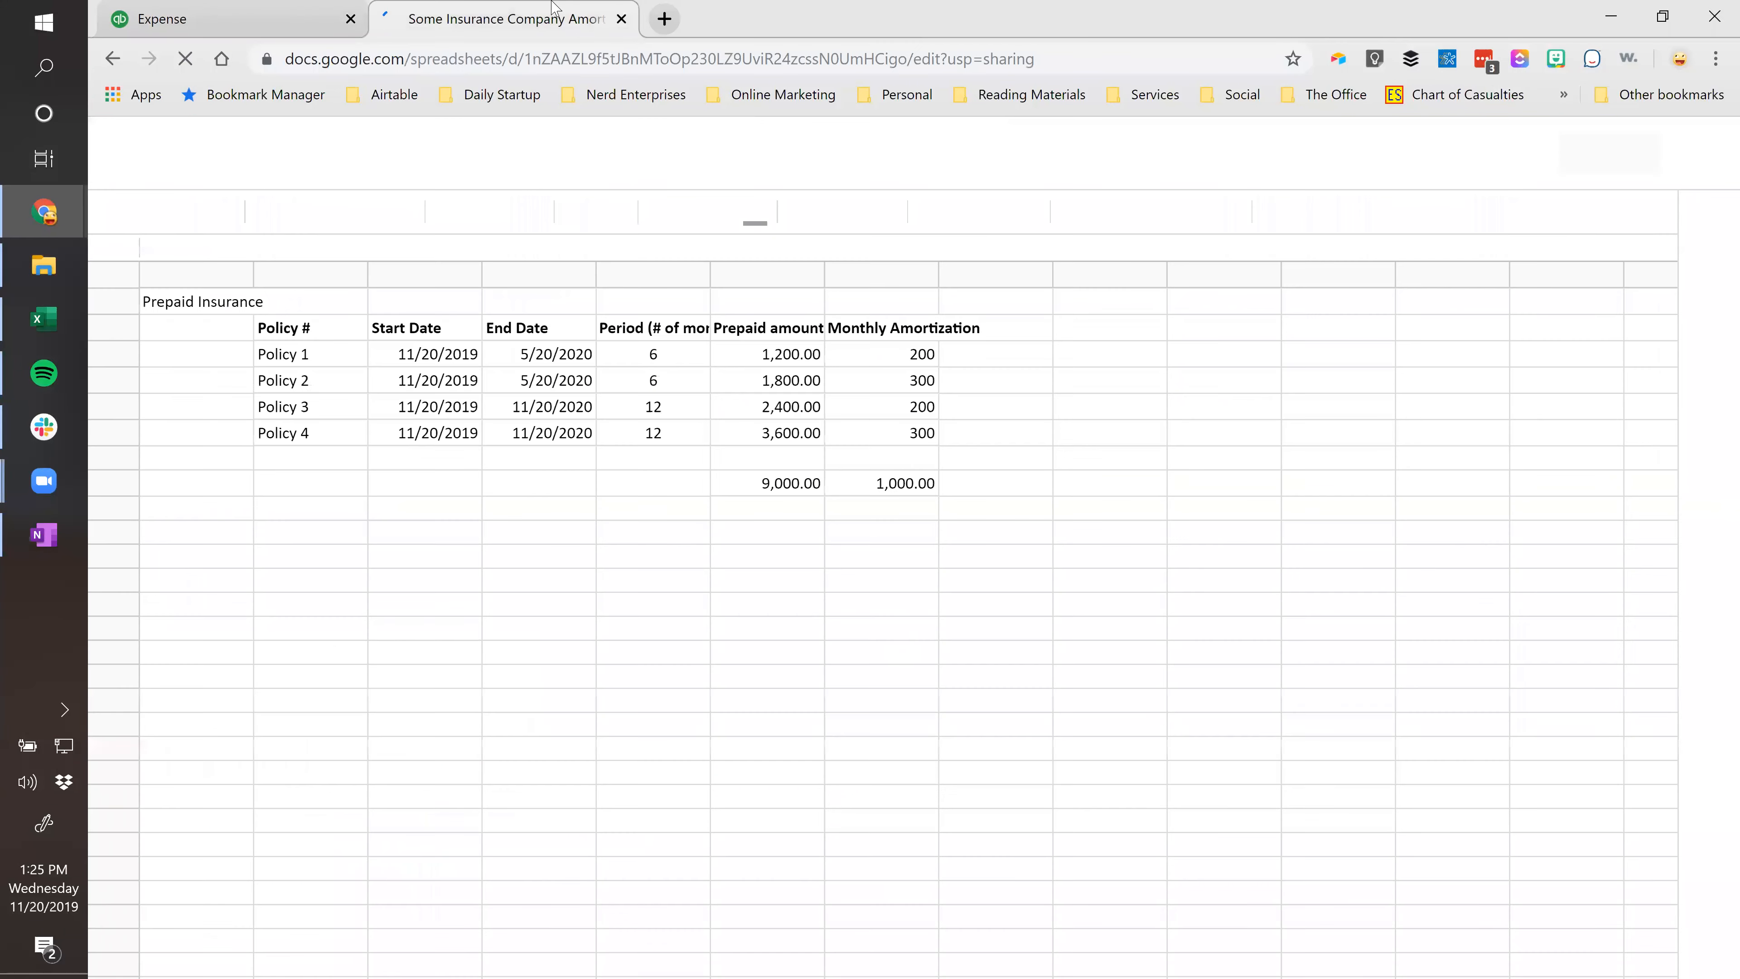
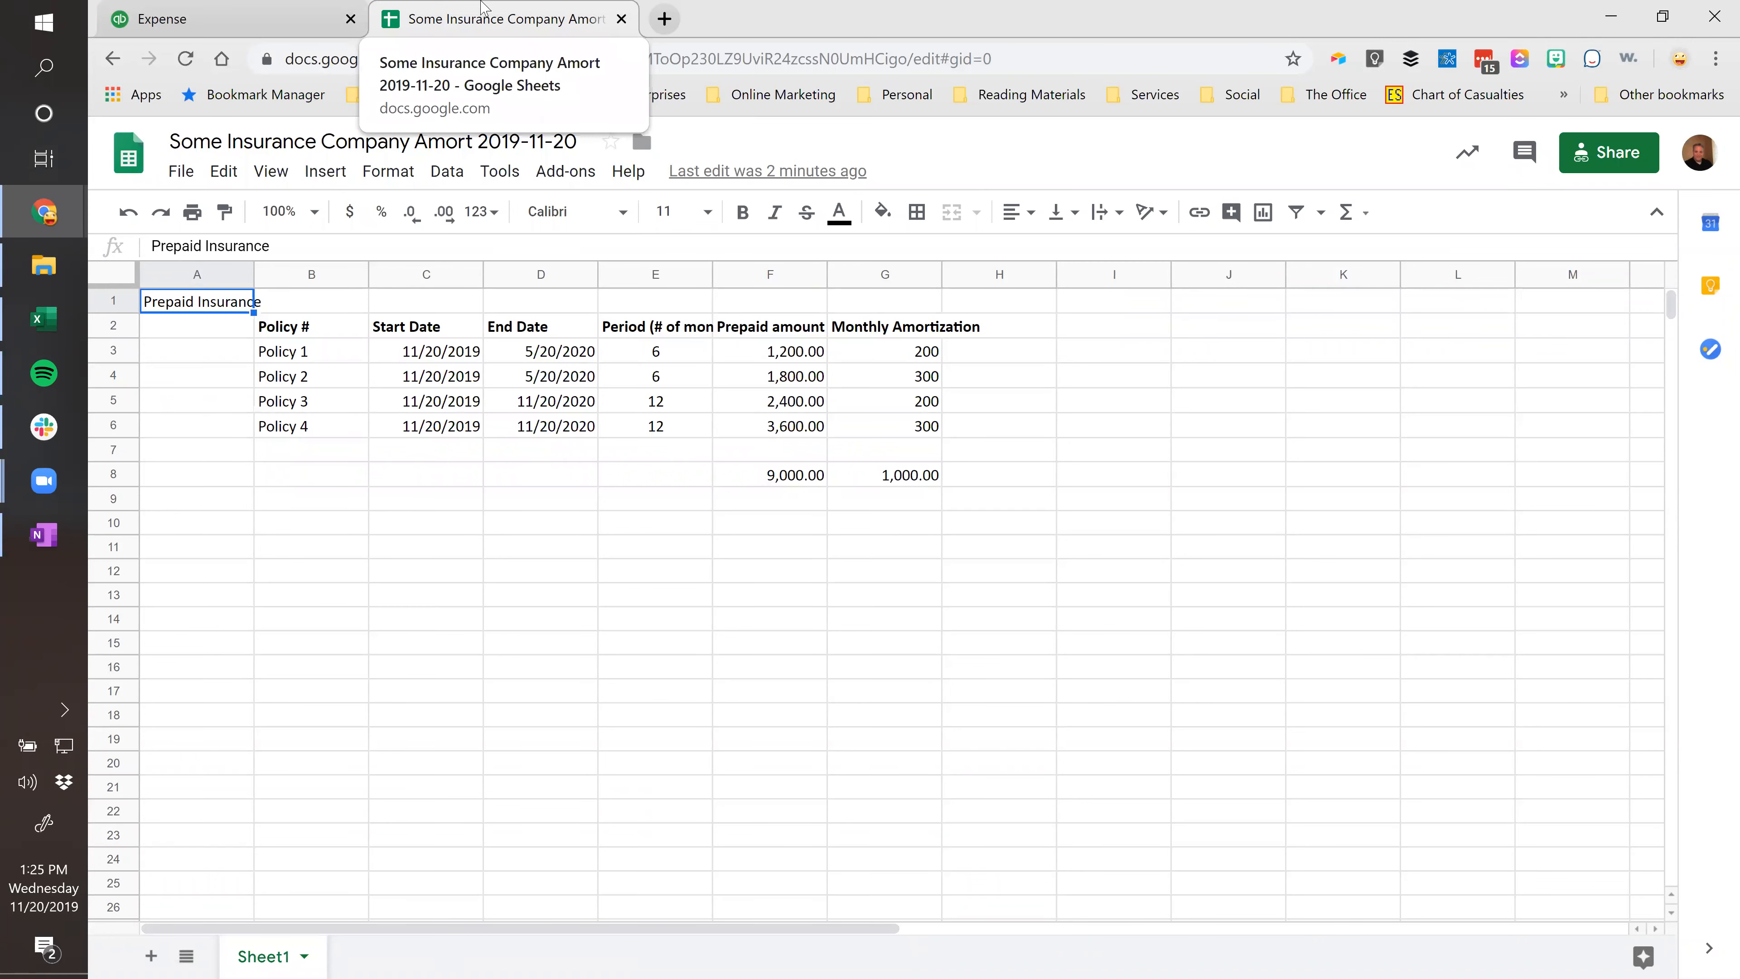
Open the link-sharing settings of the amortization schedule sheet in Google Sheets.
{"action": "left_click", "coordinate": [253, 9]}
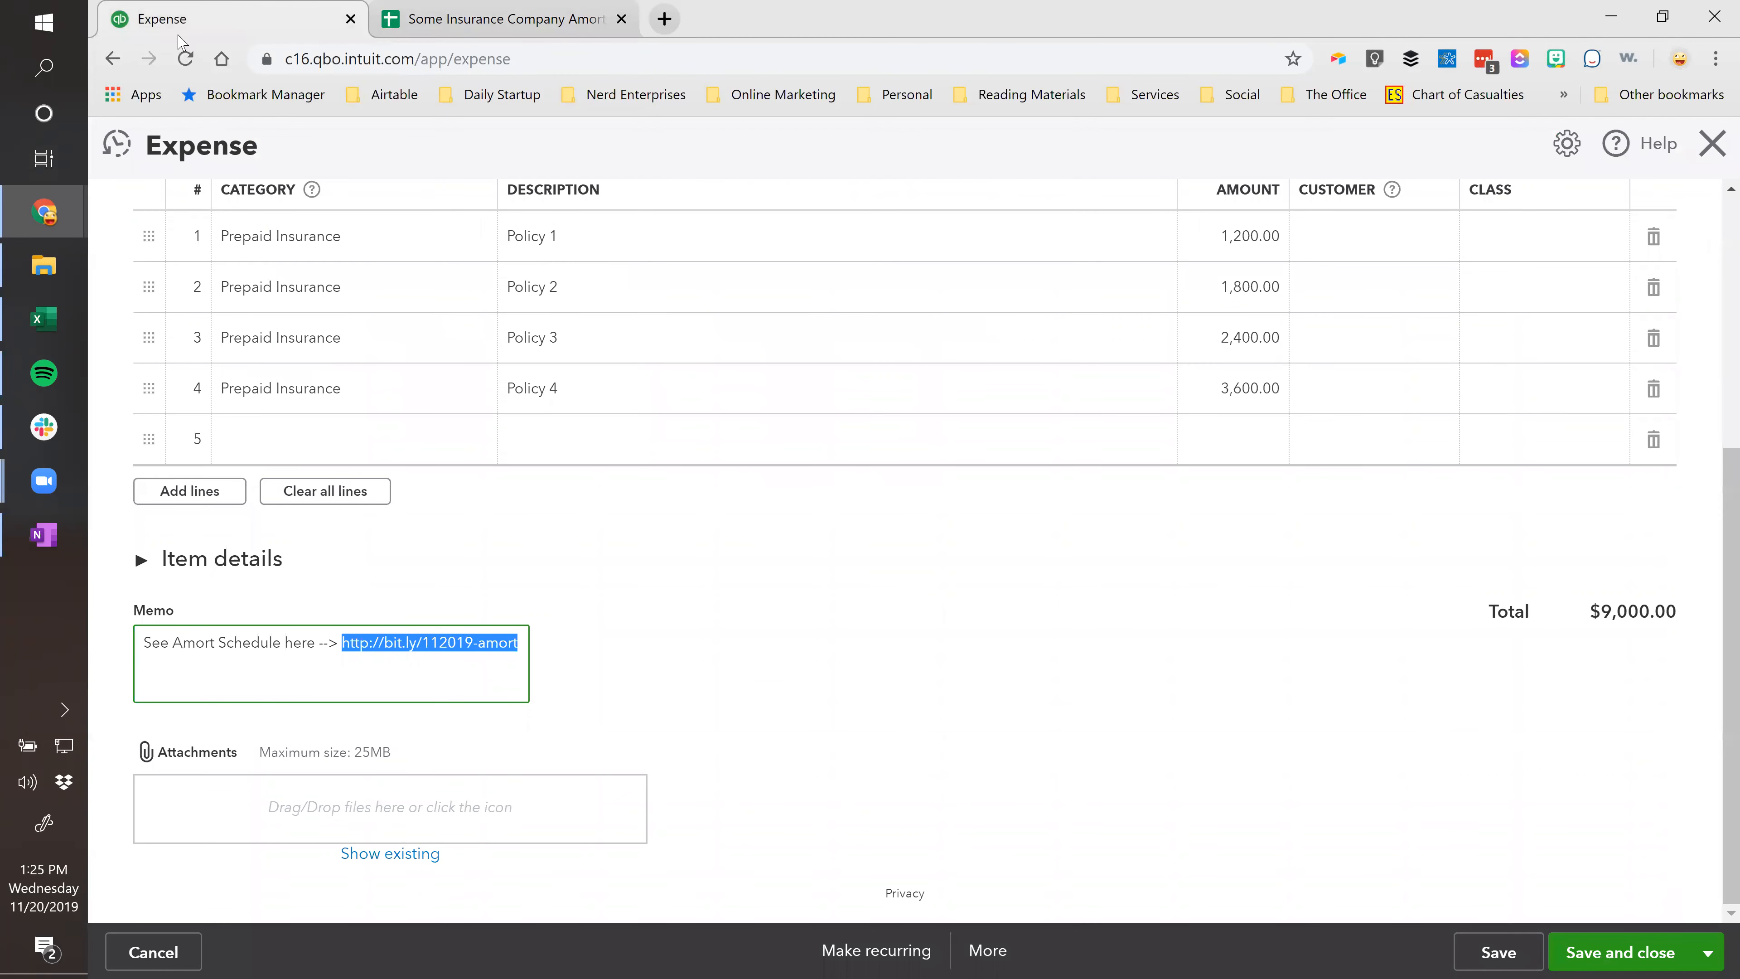
{"action": "left_click", "coordinate": [472, 12]}
{"action": "left_click", "coordinate": [1615, 159]}
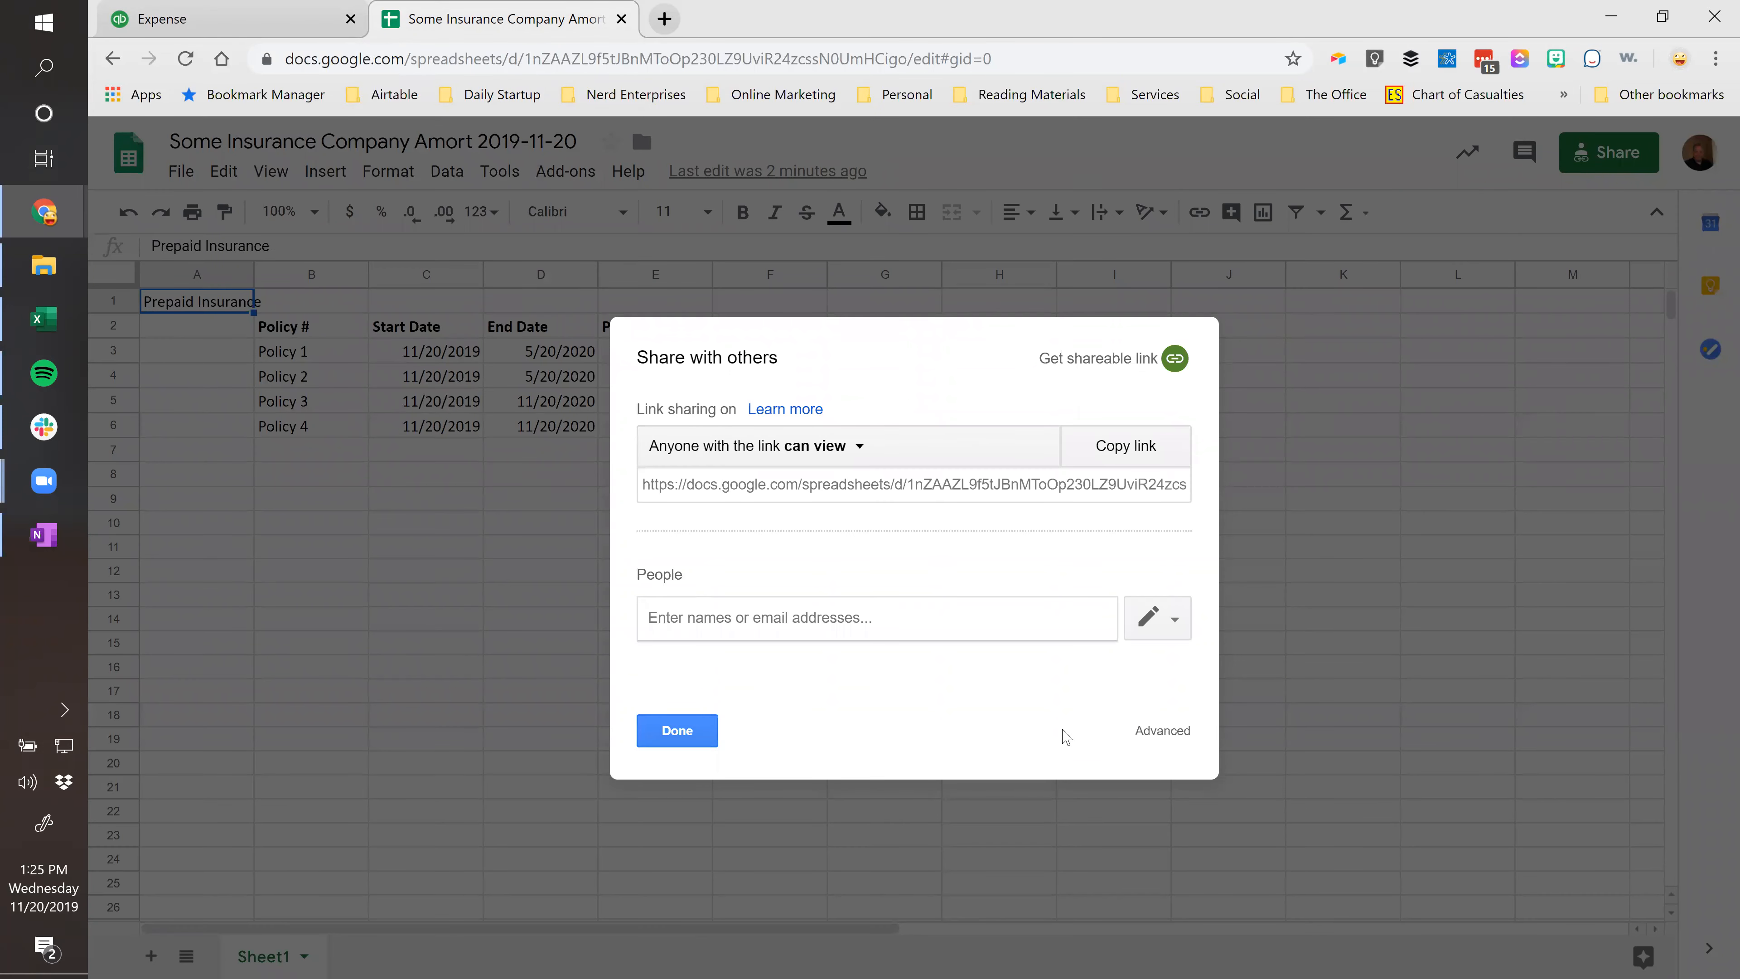
Back on the expense, check the 112019 part of the memo's bit.ly schedule link.
{"action": "left_click", "coordinate": [200, 19]}
{"action": "left_click", "coordinate": [330, 648]}
{"action": "left_click_drag", "start_coordinate": [421, 645], "coordinate": [476, 646]}
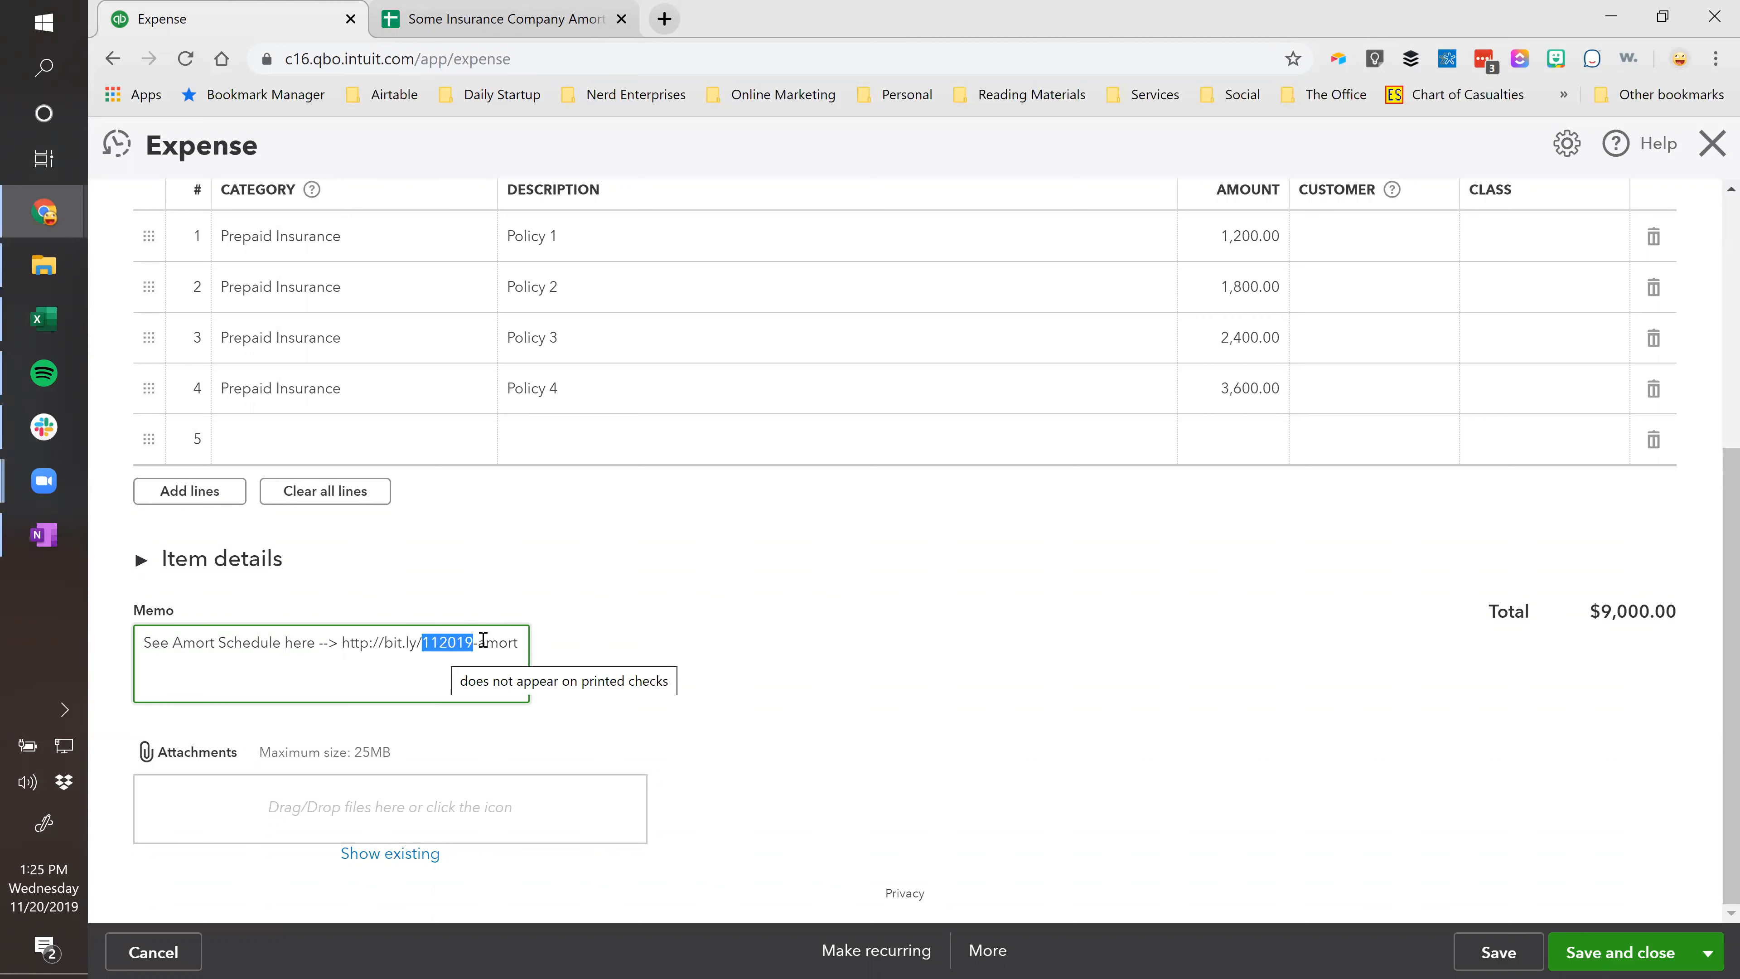
{"action": "left_click", "coordinate": [967, 630]}
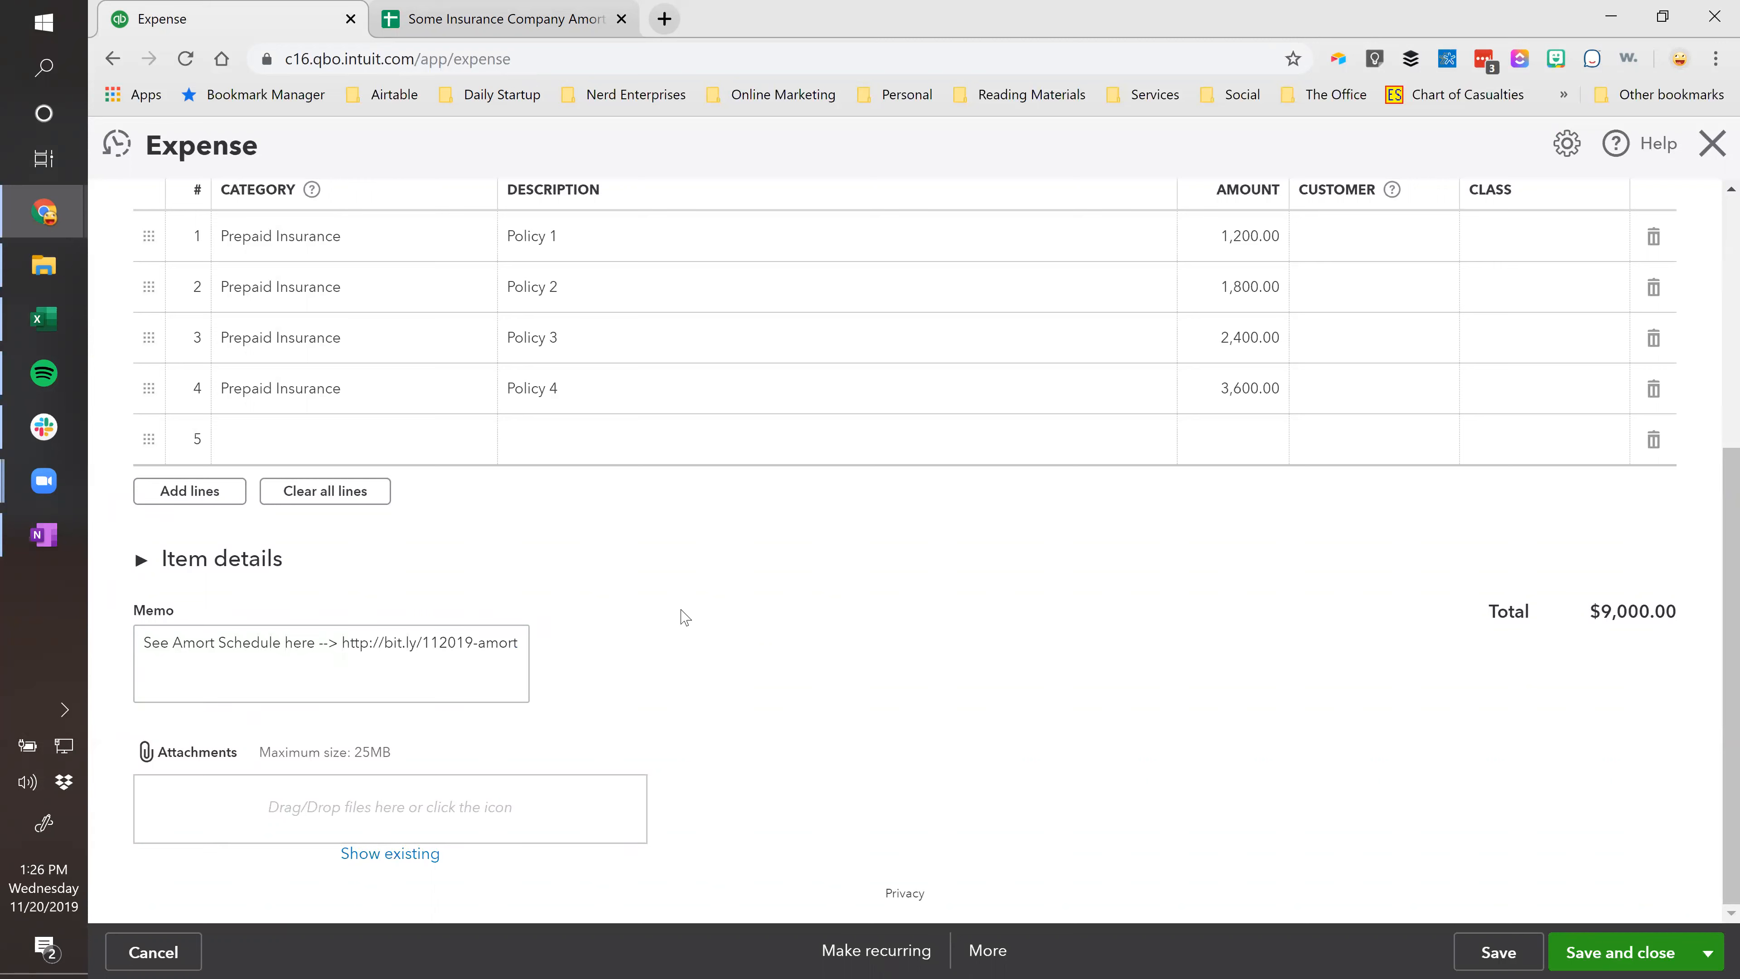
{"action": "scroll", "coordinate": [730, 674], "scroll_direction": "up", "scroll_amount": 3}
Save and close the $9,000.00 Prepaid Insurance expense, accepting the missing-class warning.
{"action": "scroll", "coordinate": [730, 674], "scroll_direction": "up", "scroll_amount": 3}
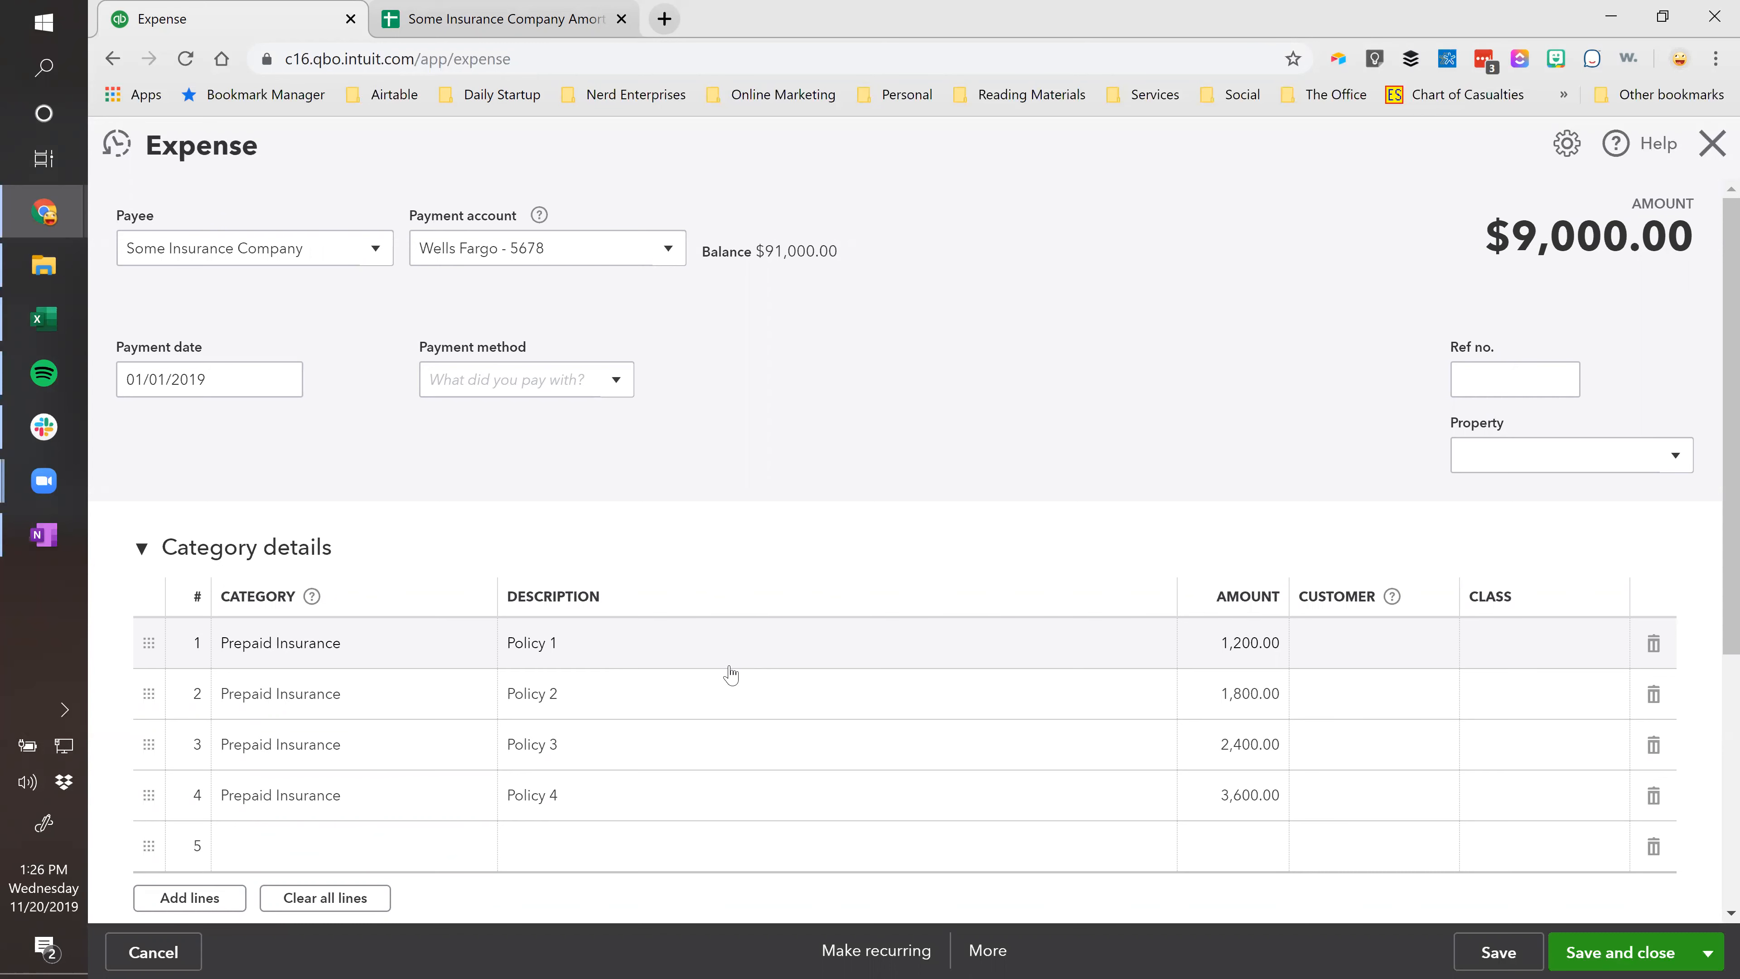
{"action": "scroll", "coordinate": [1233, 686], "scroll_direction": "down", "scroll_amount": 3}
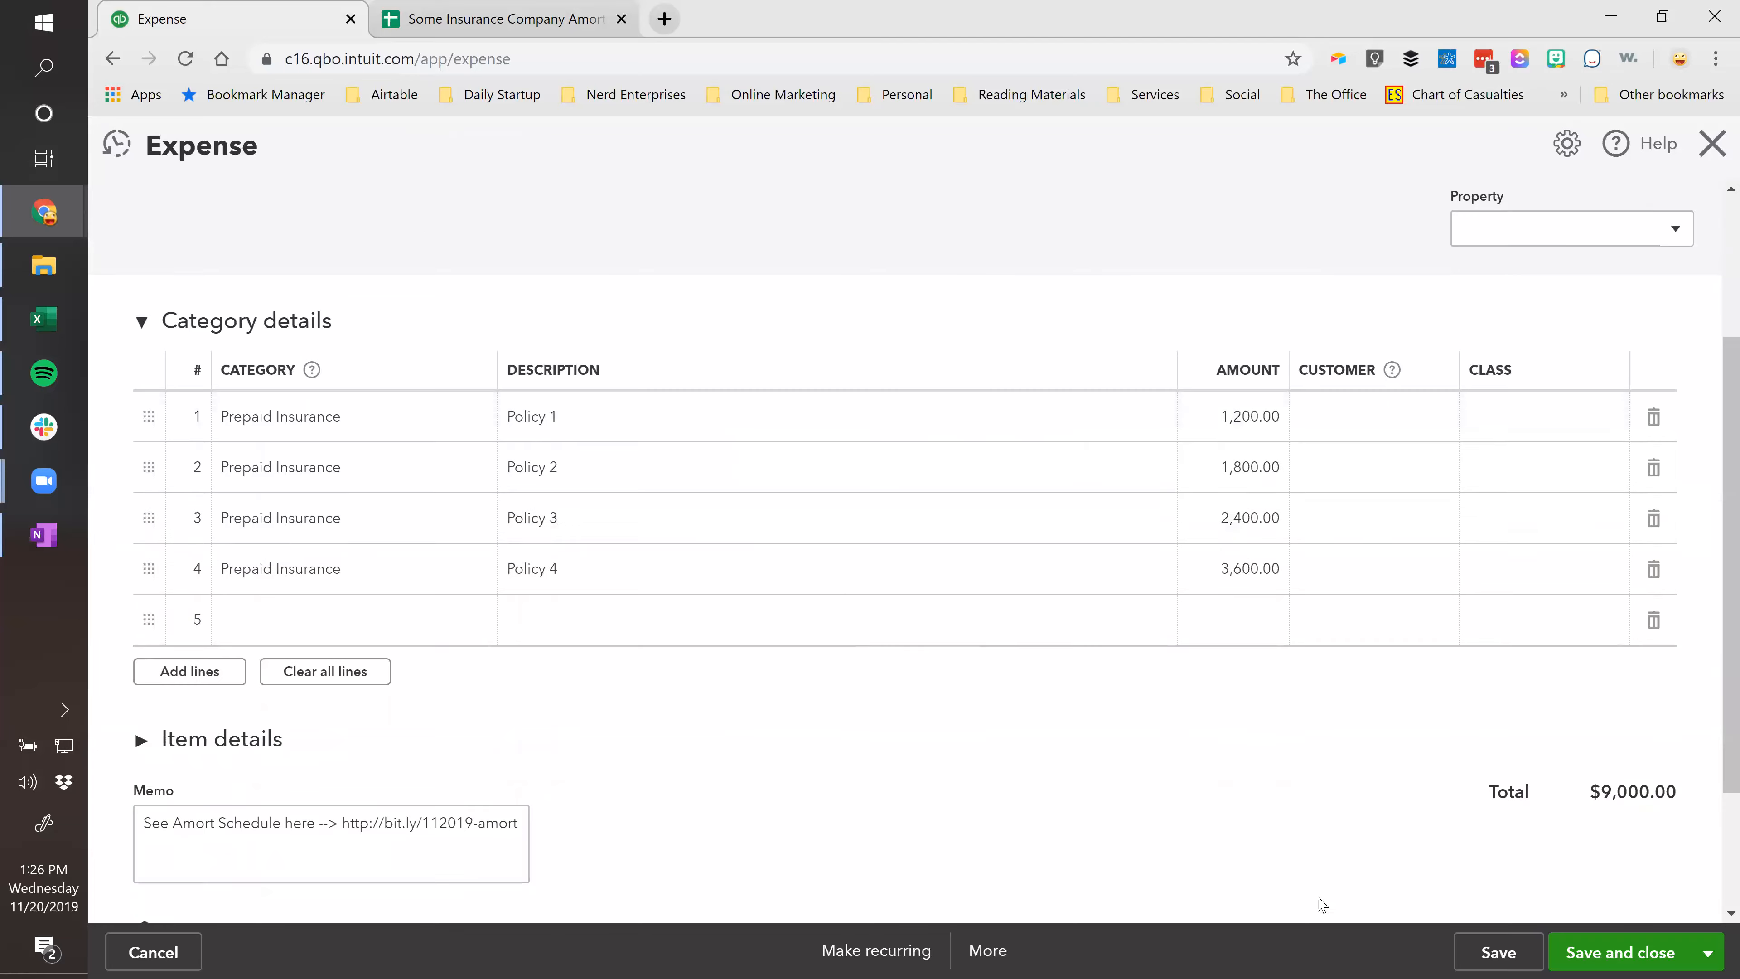
{"action": "left_click", "coordinate": [1652, 954]}
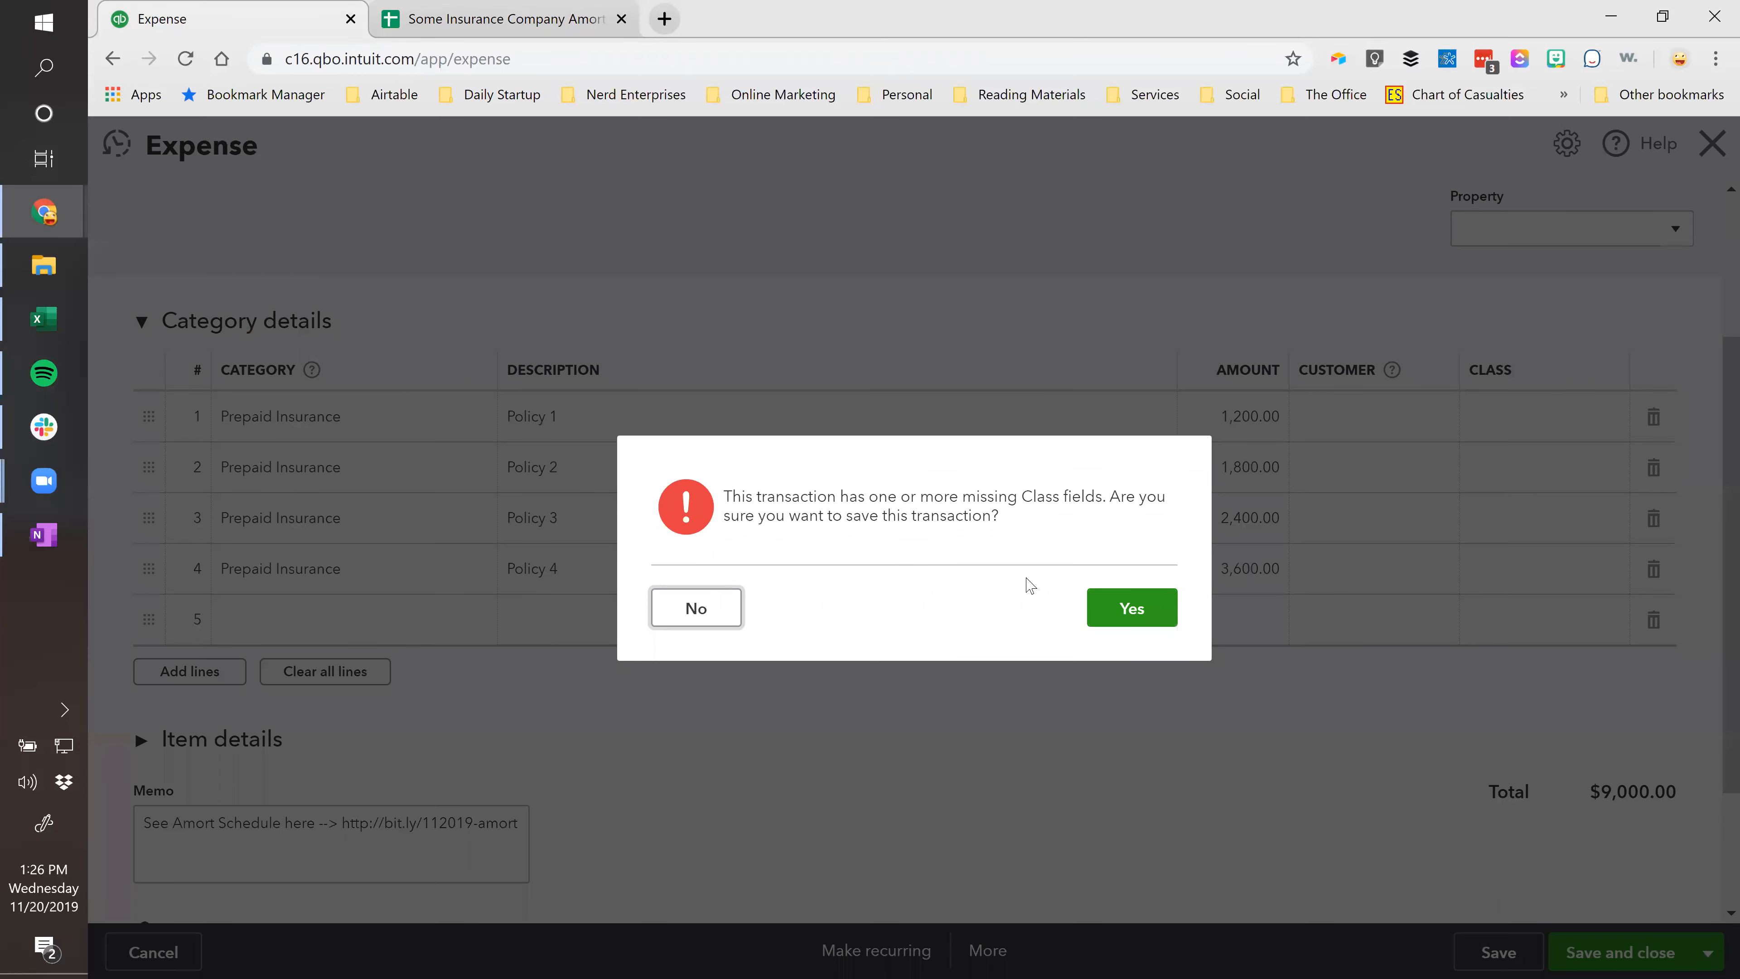
{"action": "left_click", "coordinate": [1132, 612]}
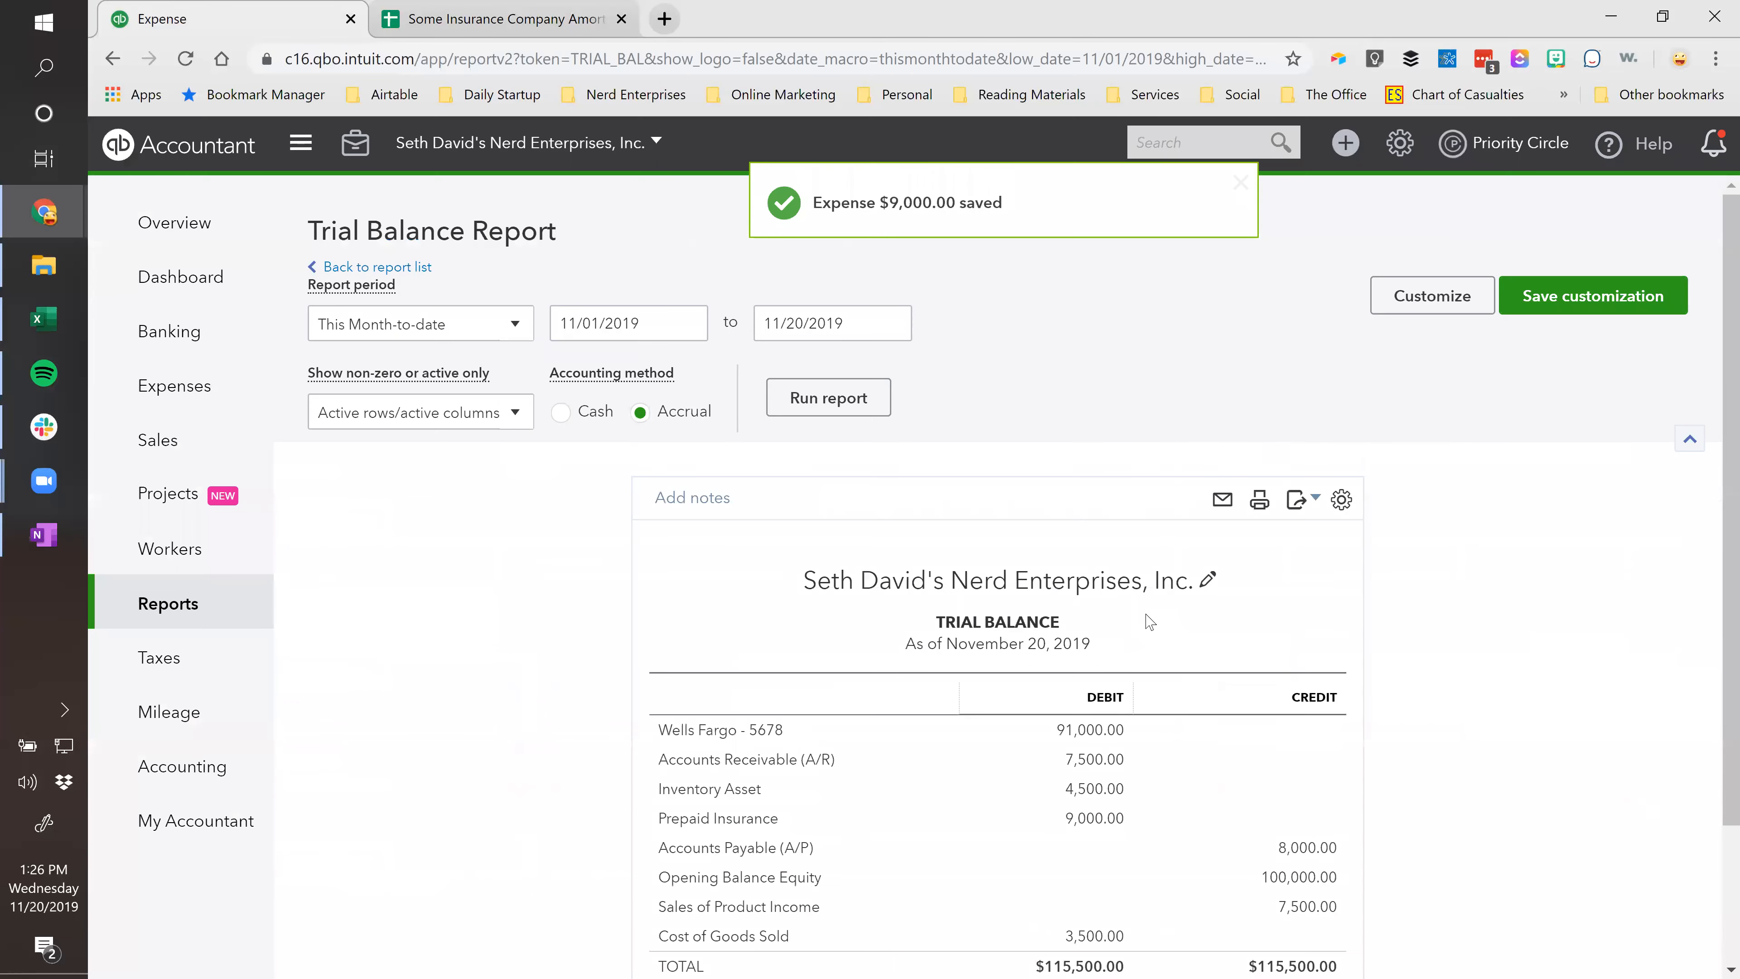
{"action": "scroll", "coordinate": [1149, 622], "scroll_direction": "down", "scroll_amount": 1}
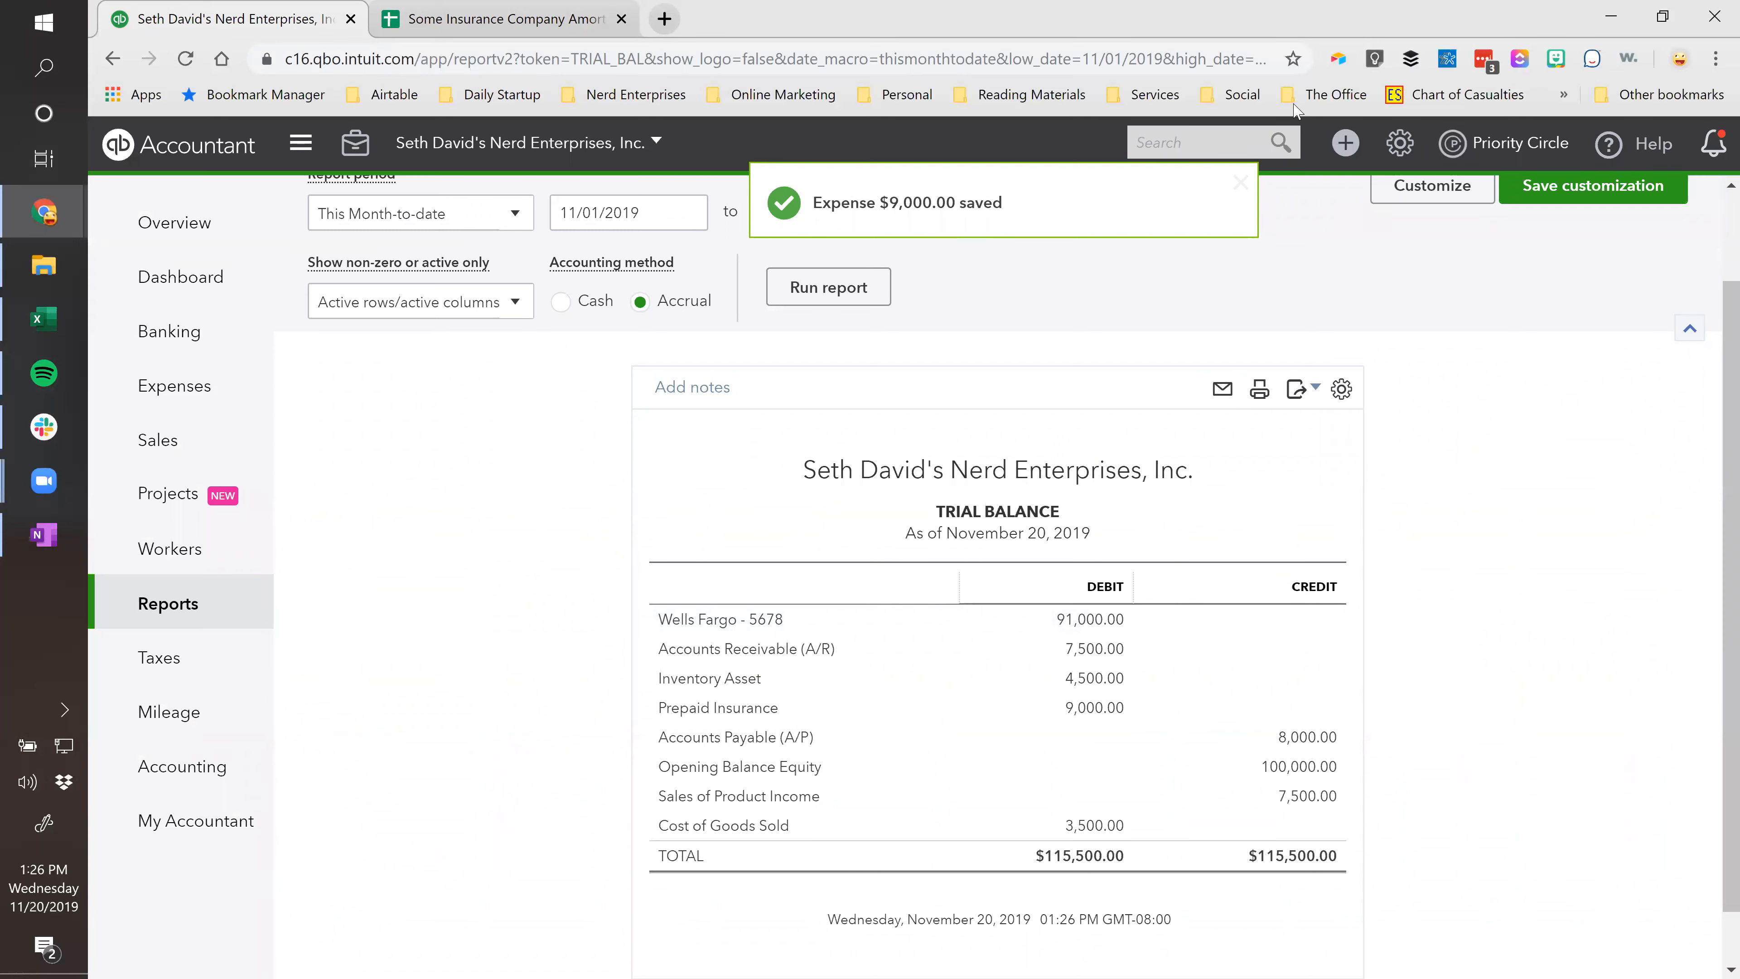
Open the empty Recurring Transactions list from the gear menu and close the sheet's Share dialog.
{"action": "left_click", "coordinate": [1404, 145]}
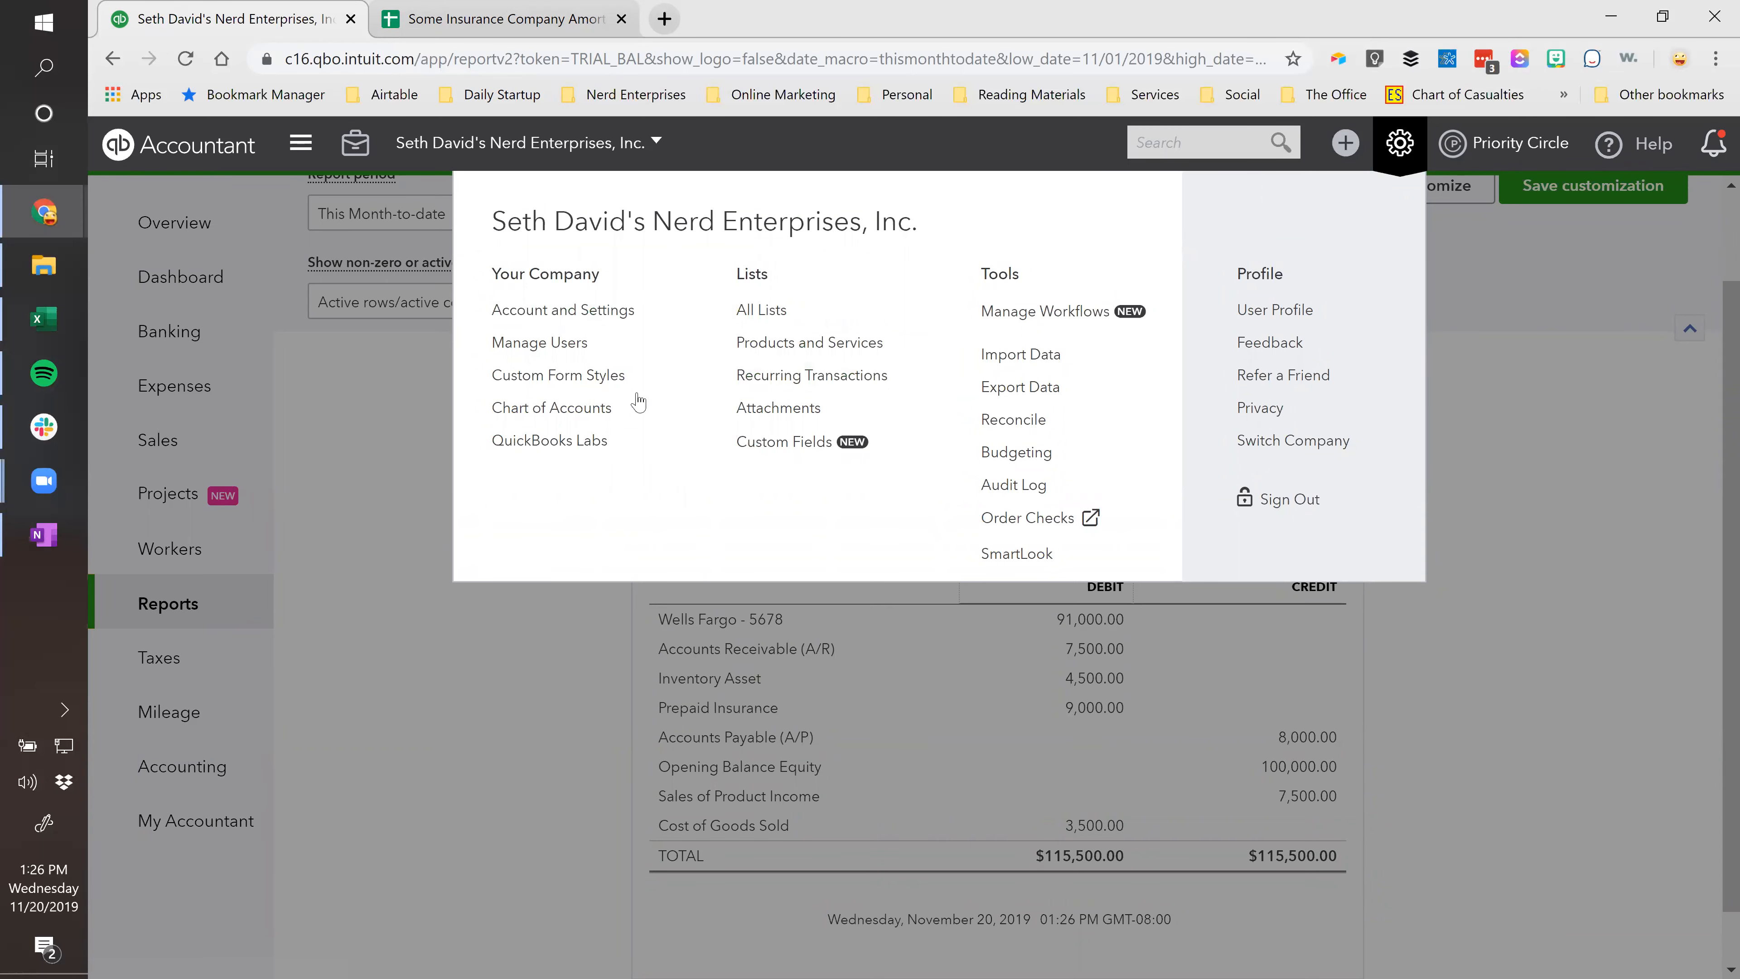
{"action": "left_click", "coordinate": [757, 384]}
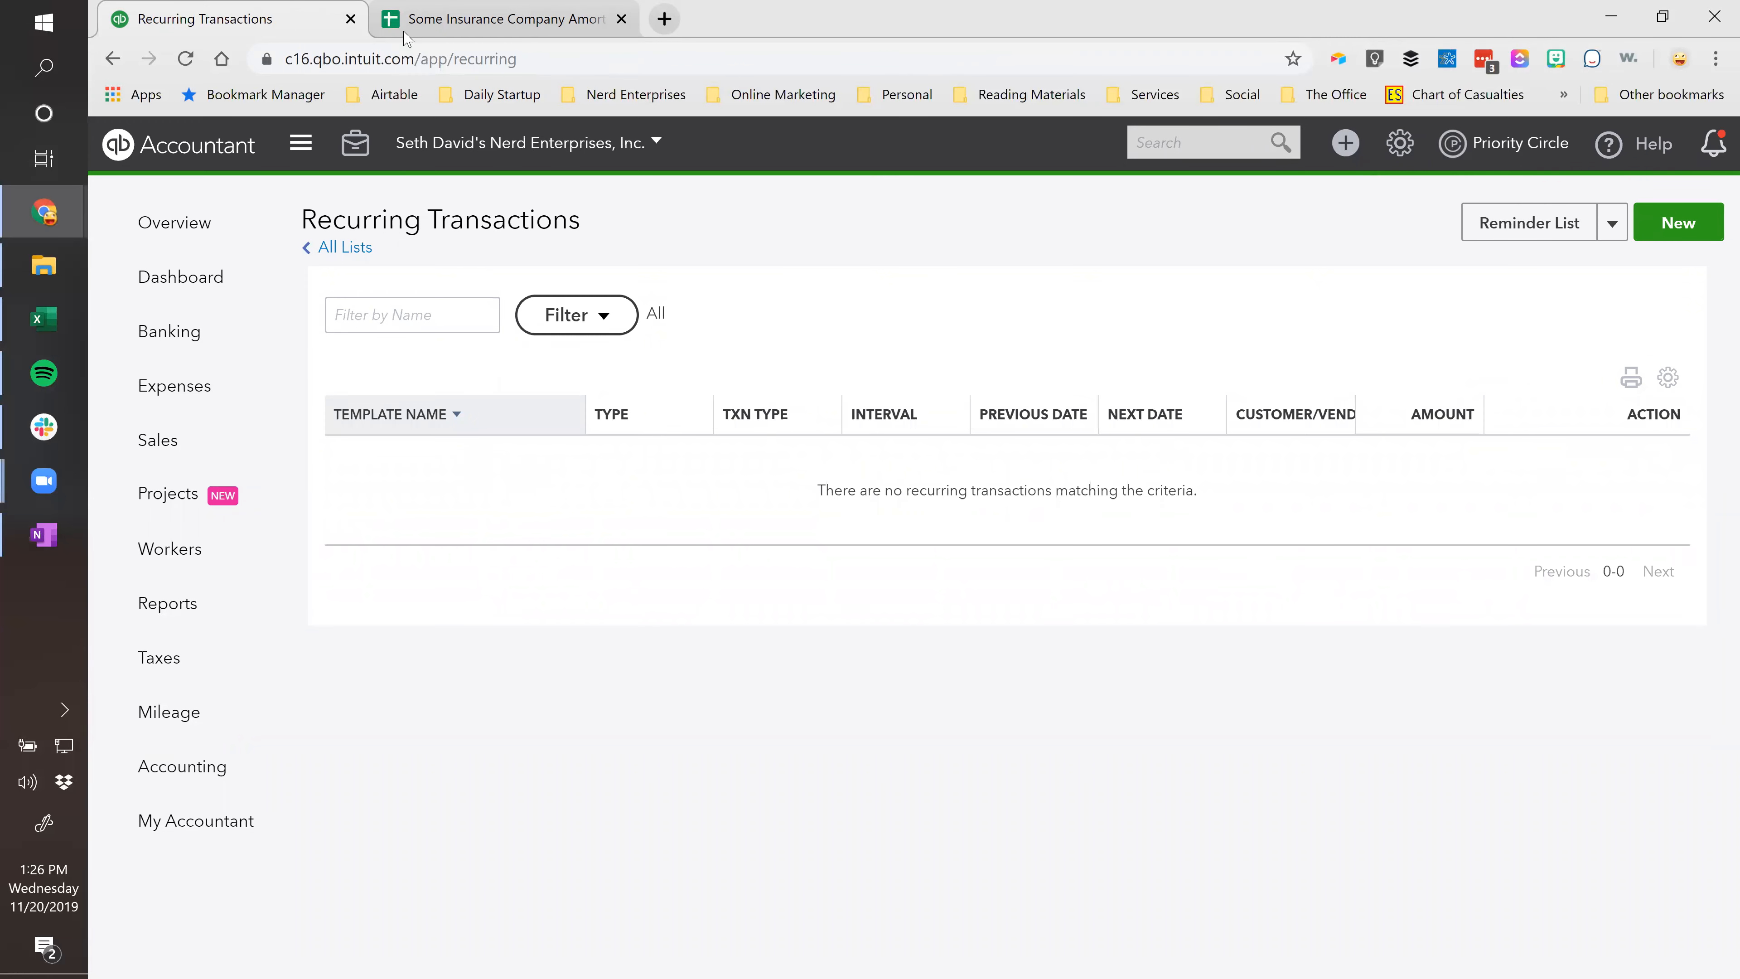
{"action": "left_click", "coordinate": [433, 18]}
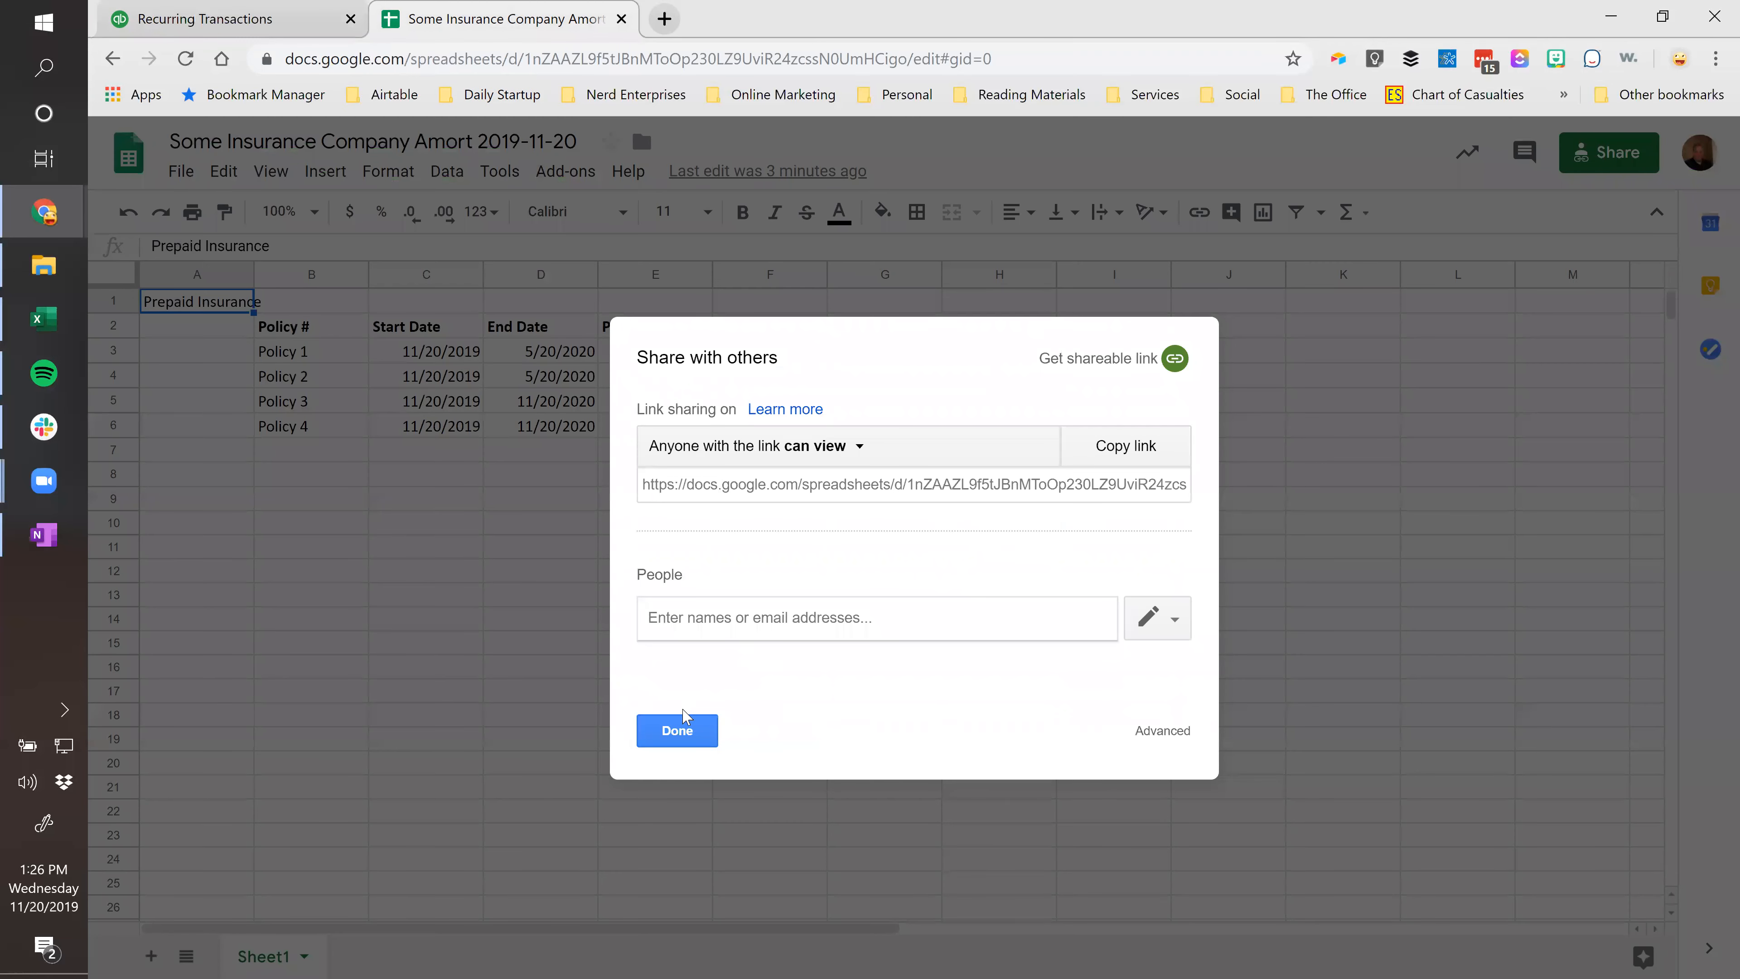
{"action": "left_click", "coordinate": [682, 728]}
{"action": "left_click", "coordinate": [442, 353]}
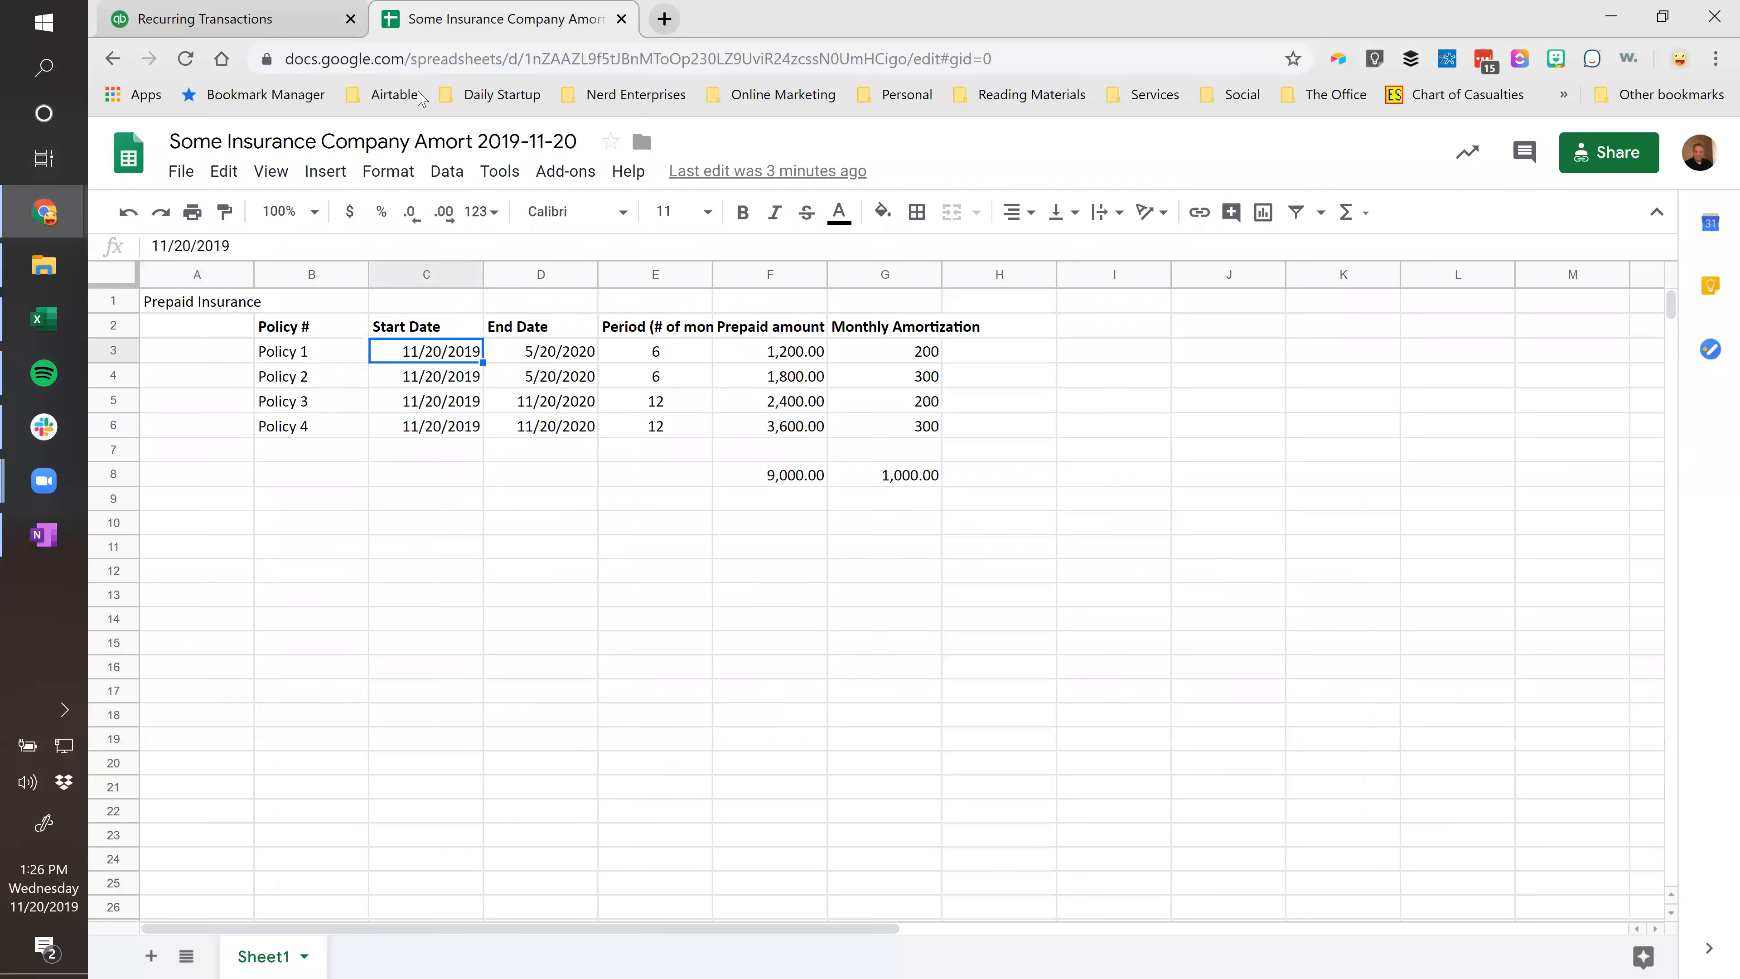
{"action": "left_click", "coordinate": [267, 17]}
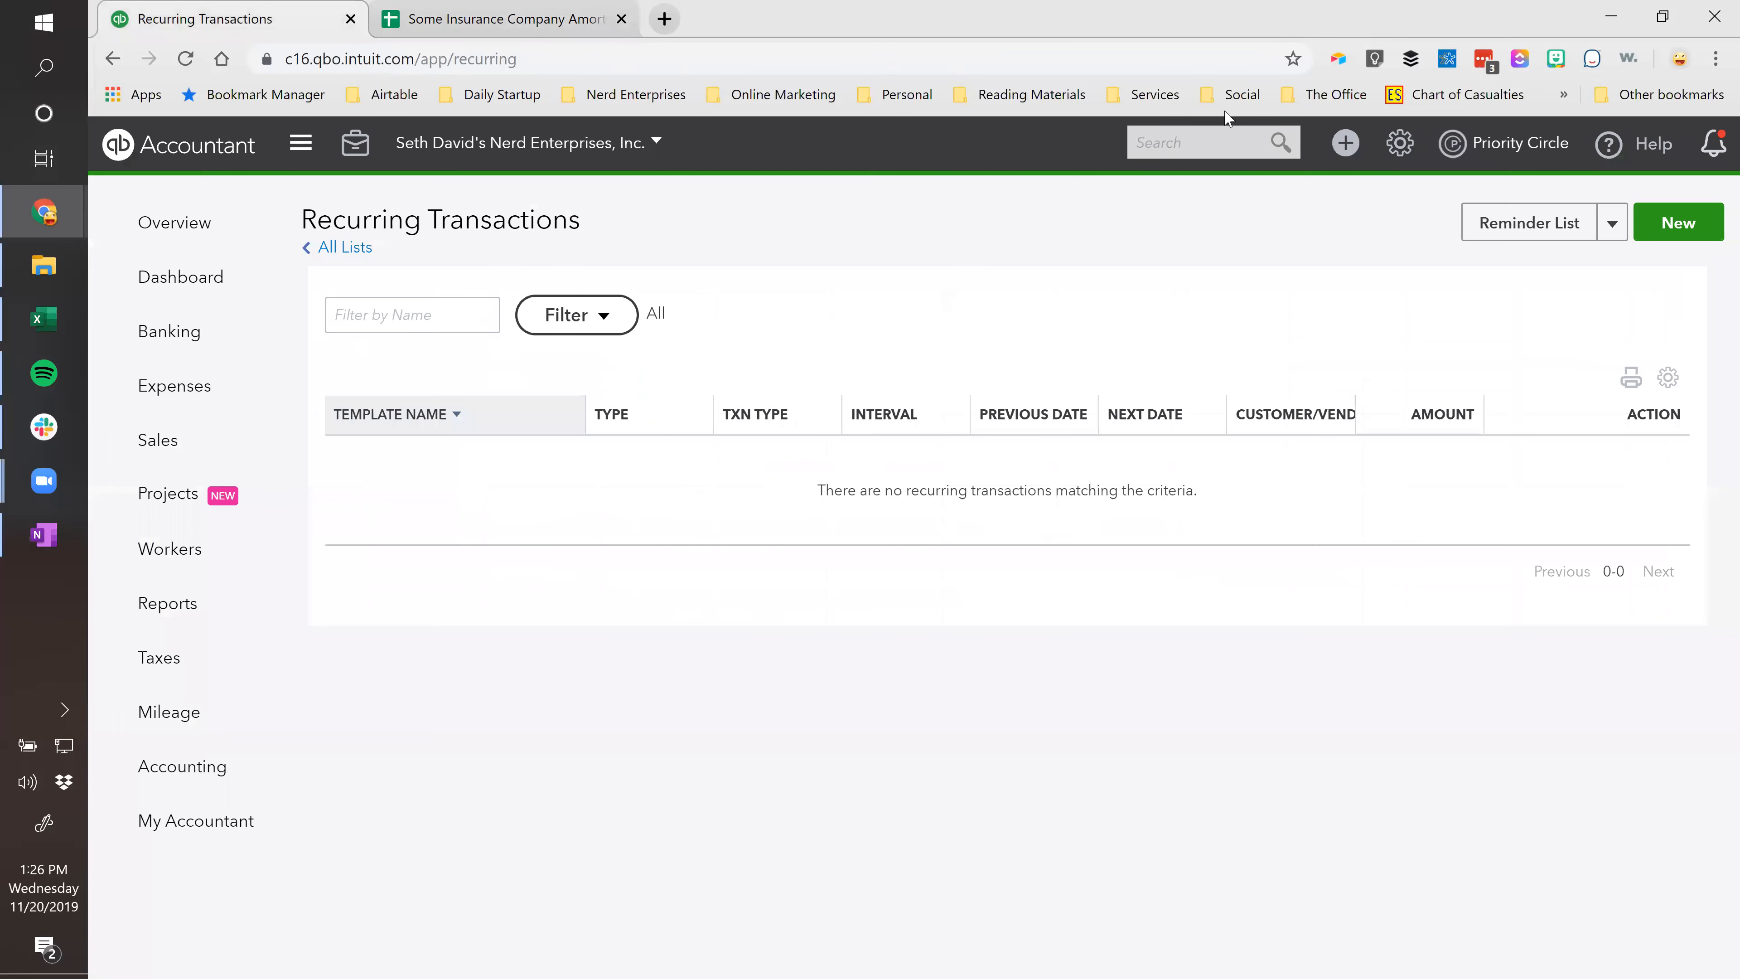
{"action": "left_click", "coordinate": [1346, 145]}
Start a new journal entry; format G3:G8 as numbers and copy Policy 1's 200.00.
{"action": "left_click", "coordinate": [1223, 364]}
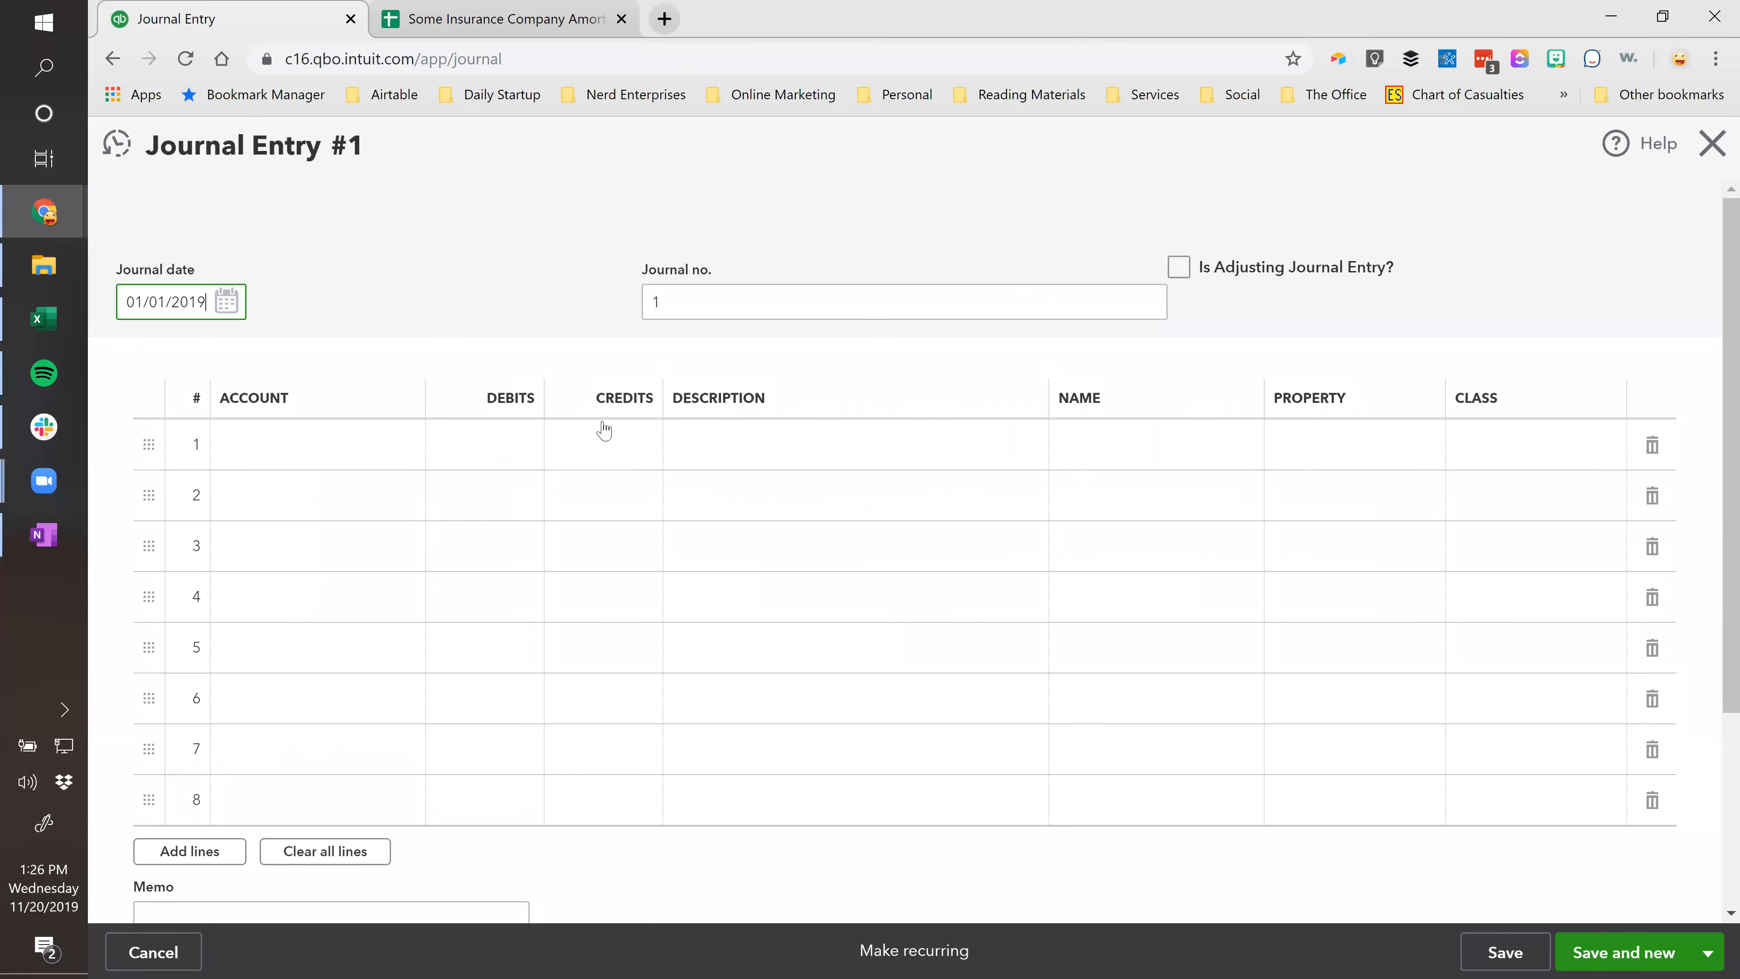
{"action": "left_click", "coordinate": [504, 21]}
{"action": "left_click", "coordinate": [796, 363]}
{"action": "left_click_drag", "start_coordinate": [914, 353], "coordinate": [904, 475]}
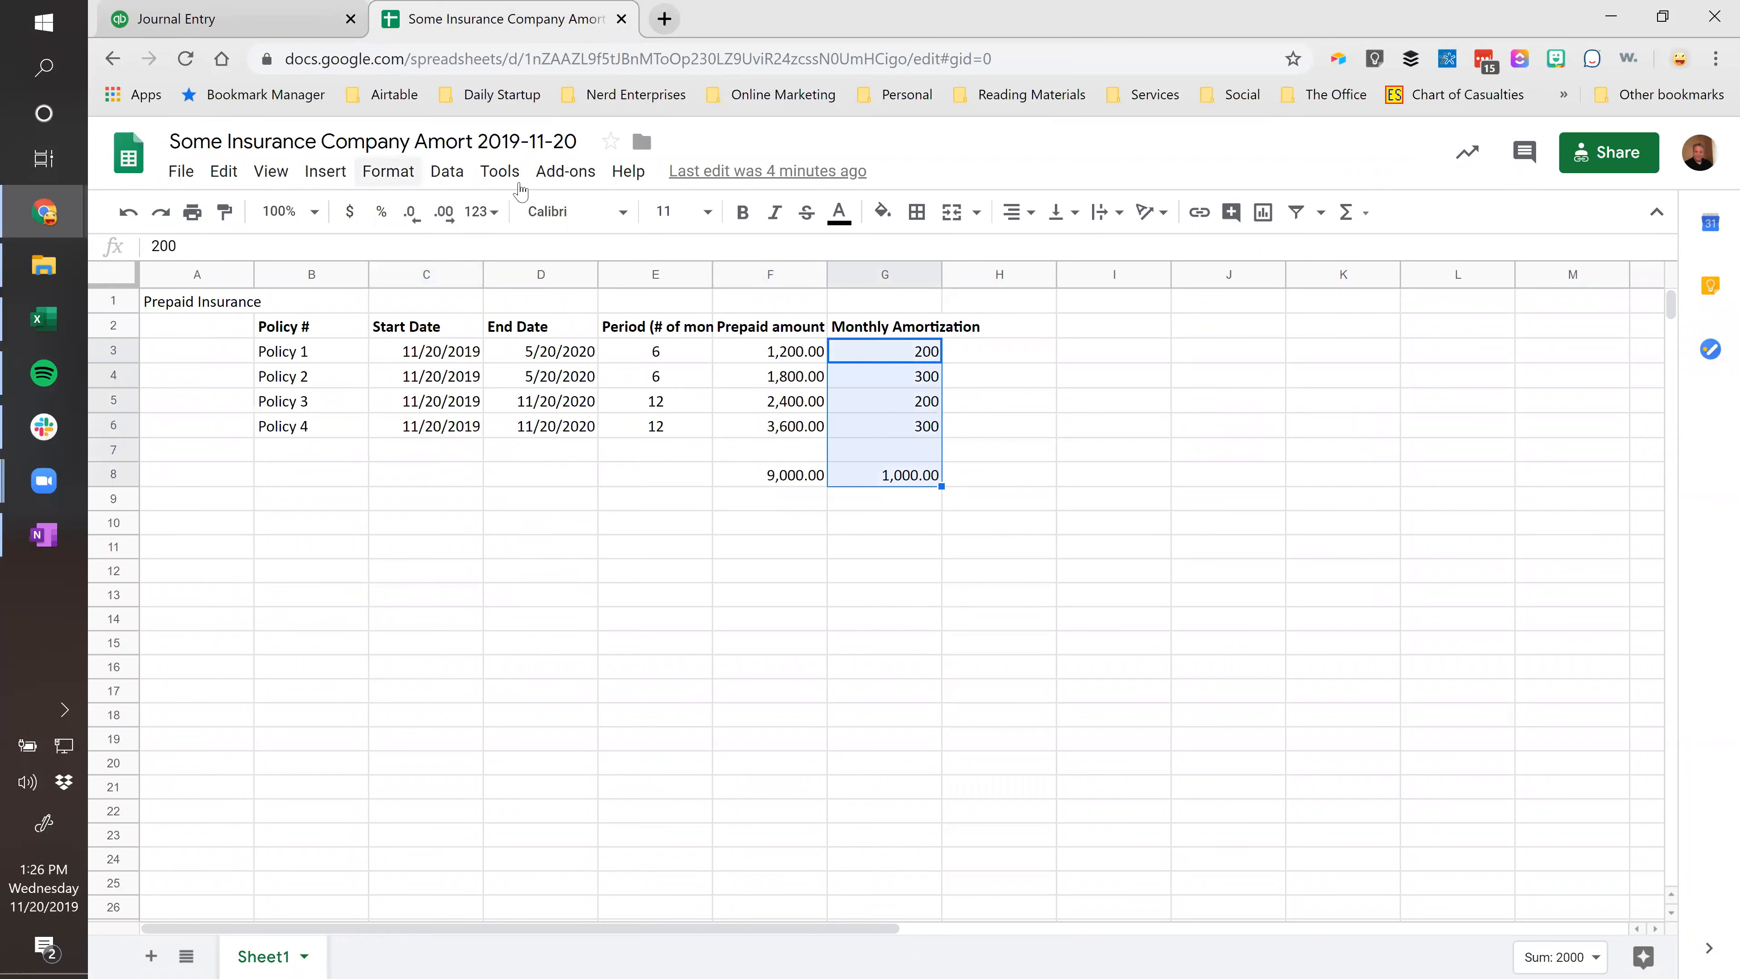
{"action": "left_click", "coordinate": [480, 211]}
{"action": "left_click", "coordinate": [507, 347]}
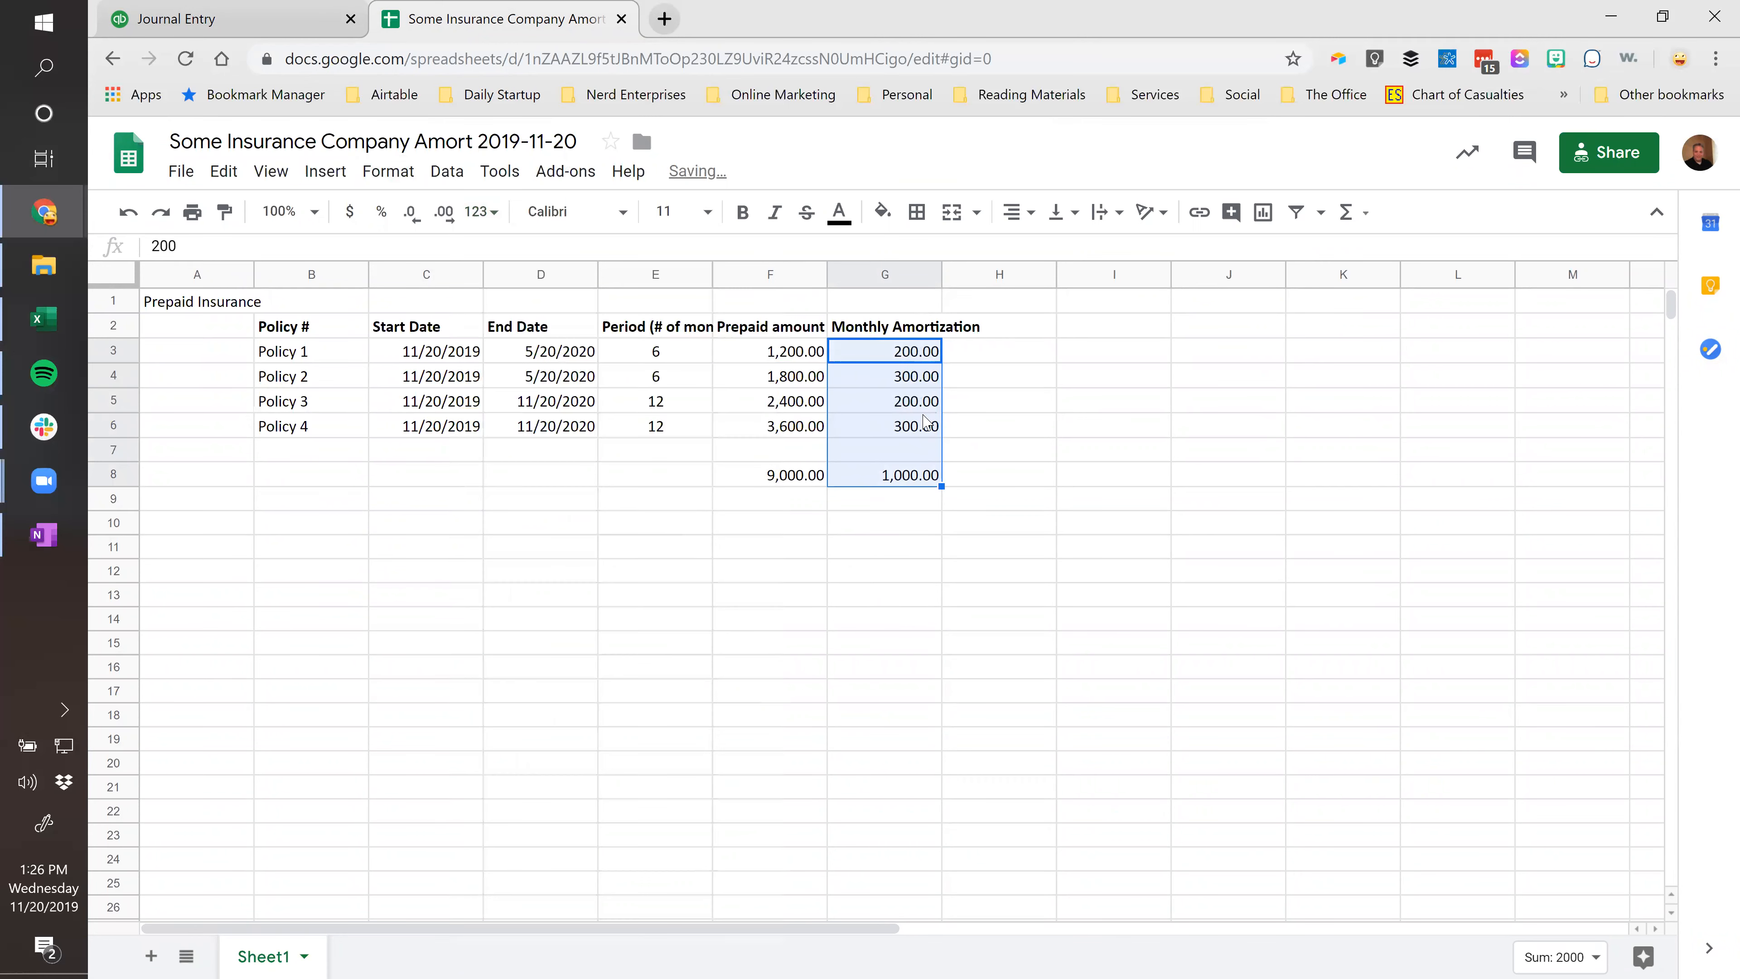
{"action": "left_click", "coordinate": [884, 358]}
{"action": "key", "text": "ctrl+c"}
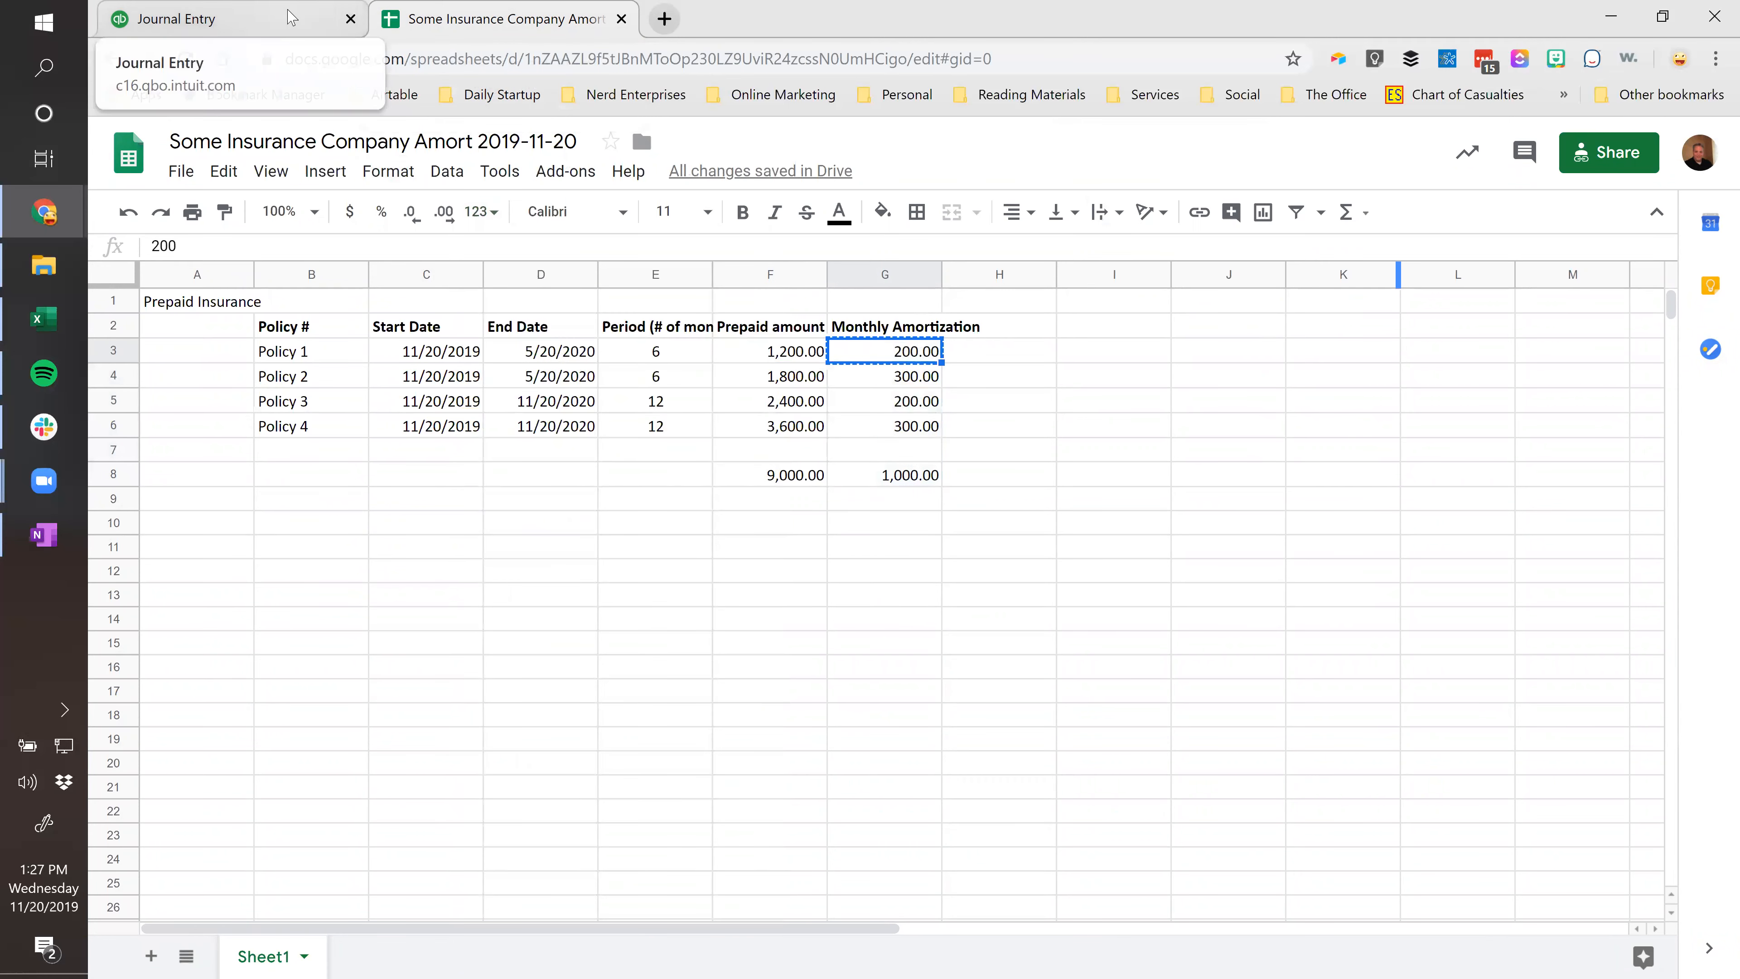
Enter 200.00 as line 1 debit and line 2 credit, dated 11/20/2019.
{"action": "left_click", "coordinate": [292, 17]}
{"action": "left_click", "coordinate": [505, 442]}
{"action": "key", "text": "ctrl+v"}
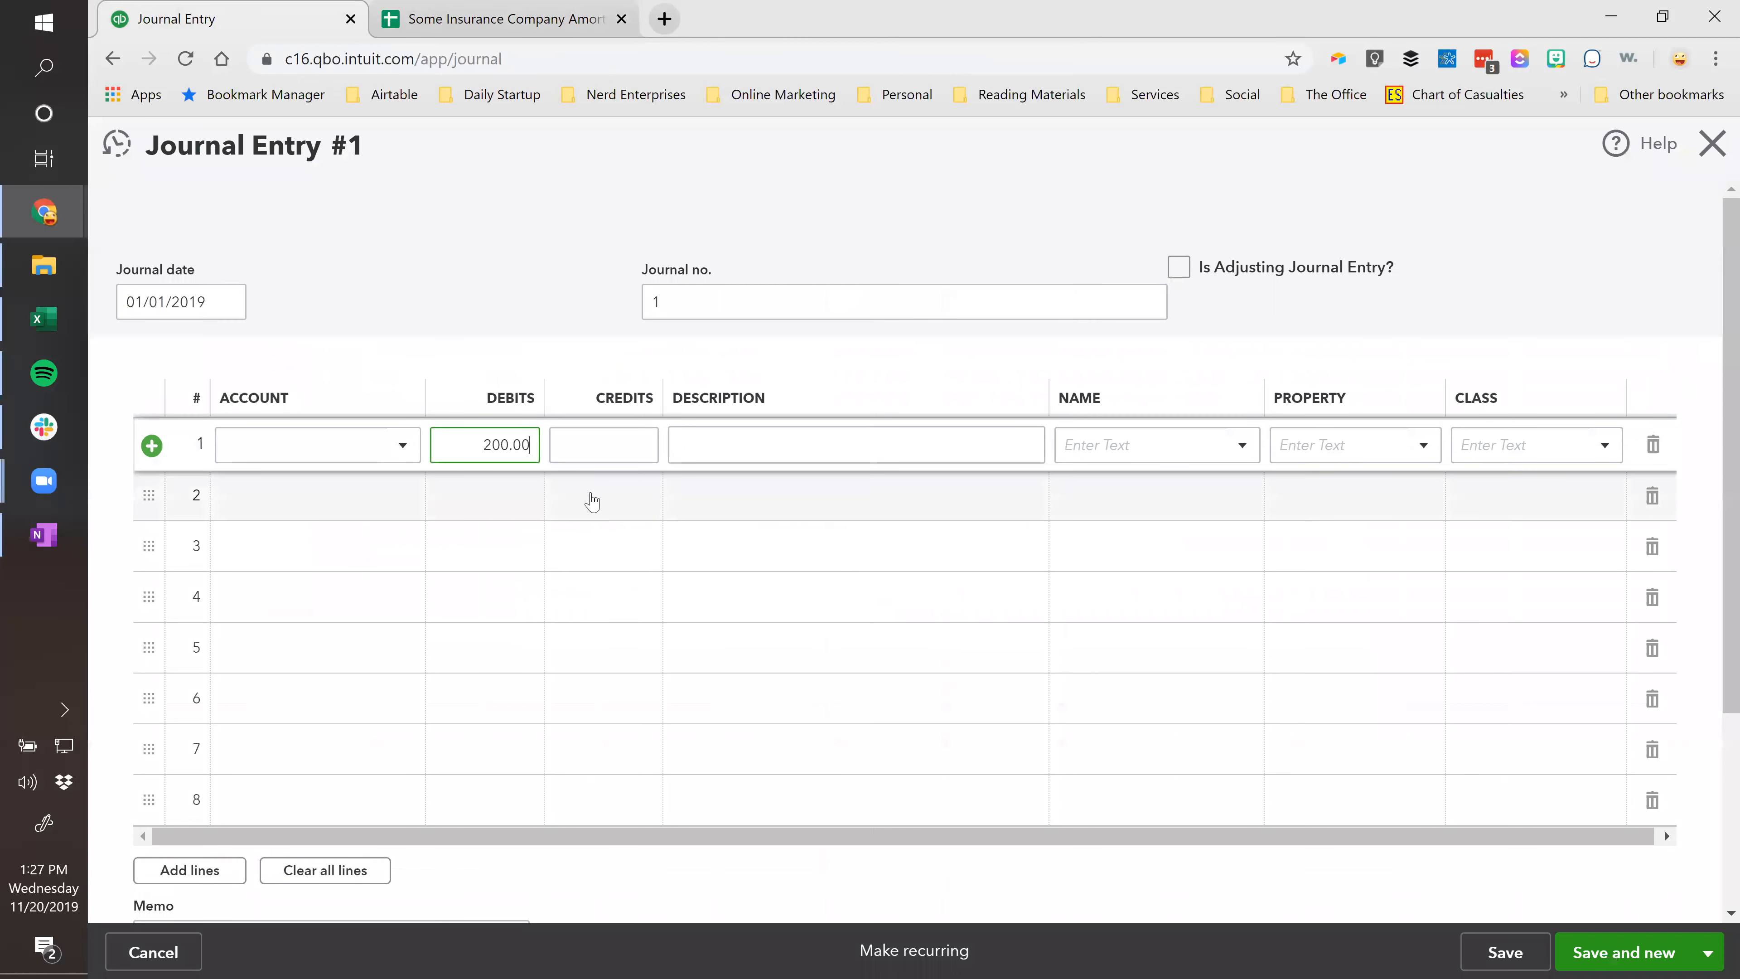
{"action": "left_click", "coordinate": [591, 500]}
{"action": "key", "text": "ctrl+v"}
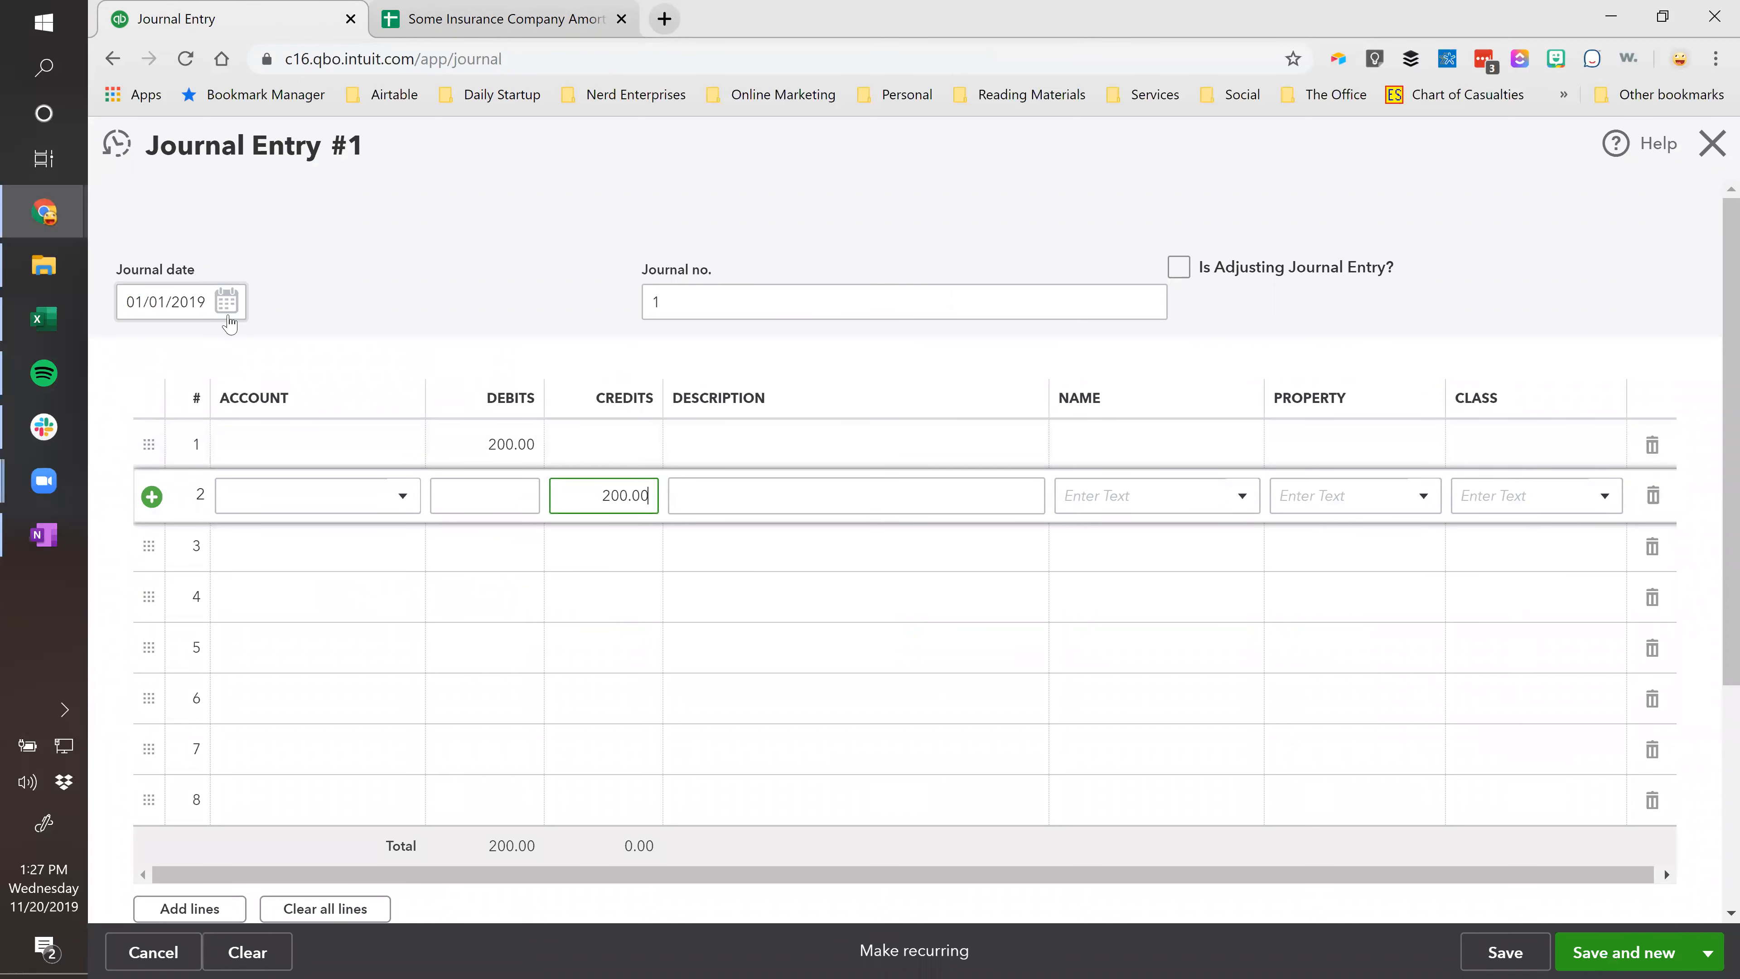
{"action": "left_click", "coordinate": [209, 302]}
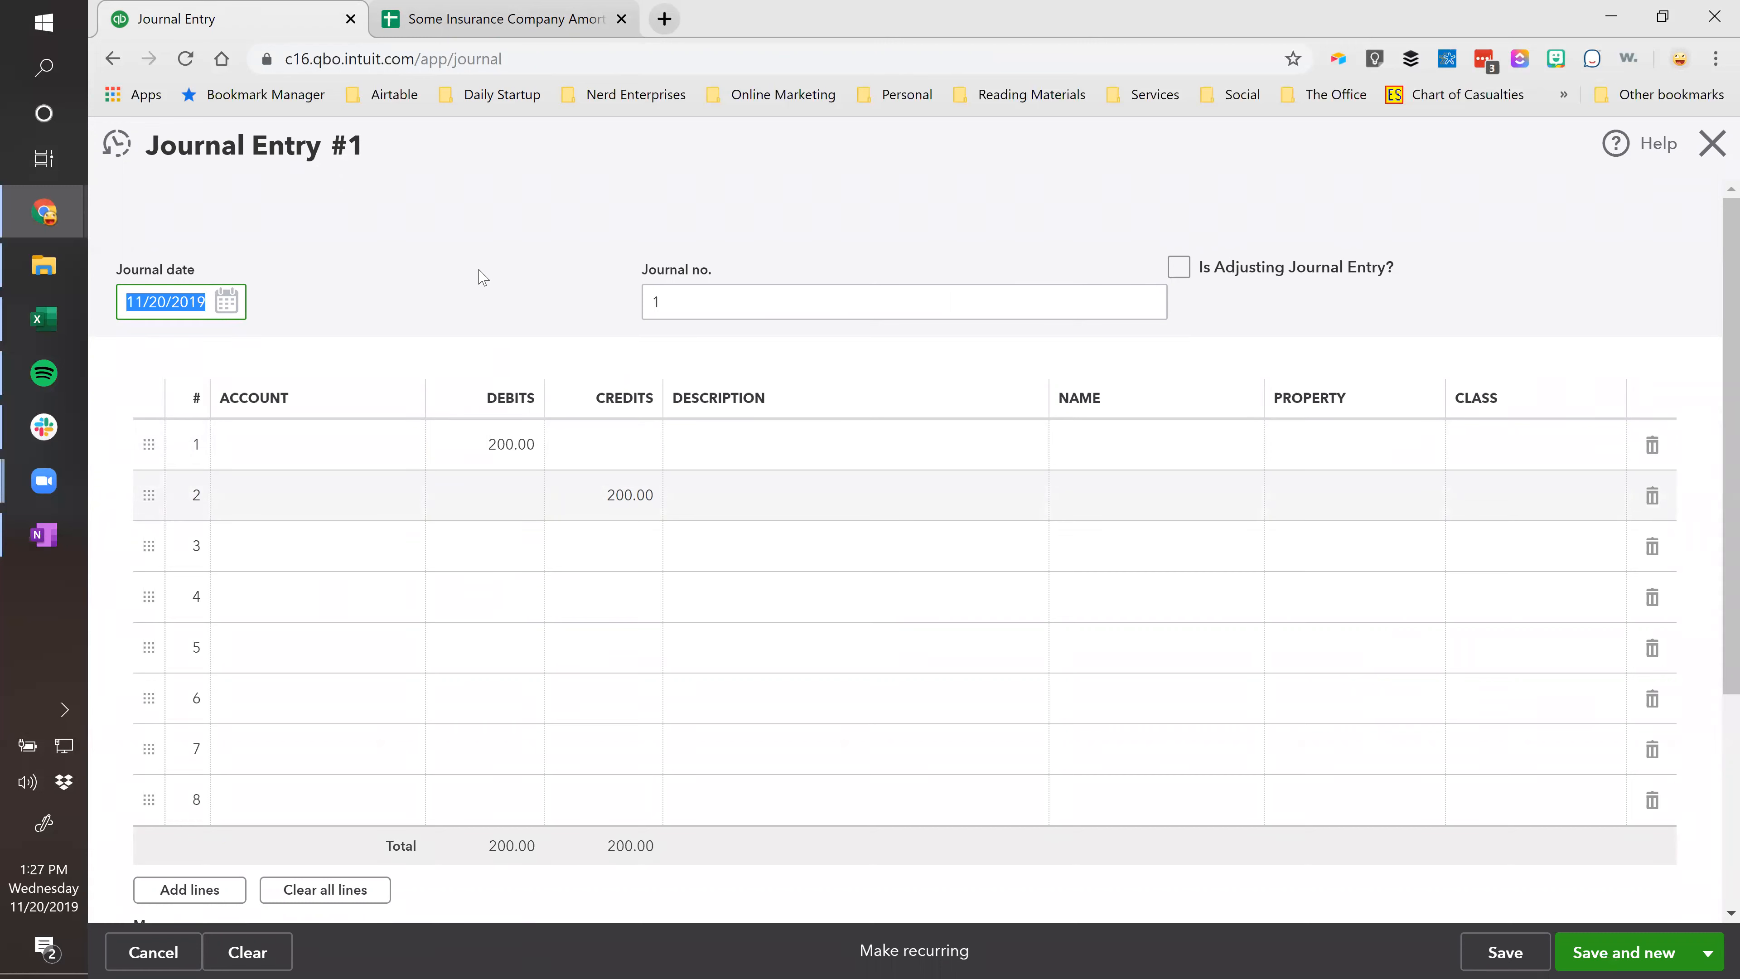
{"action": "key", "text": "Tab"}
Set line 1's account to Insurance and line 2's to Prepaid Insurance.
{"action": "left_click", "coordinate": [376, 439]}
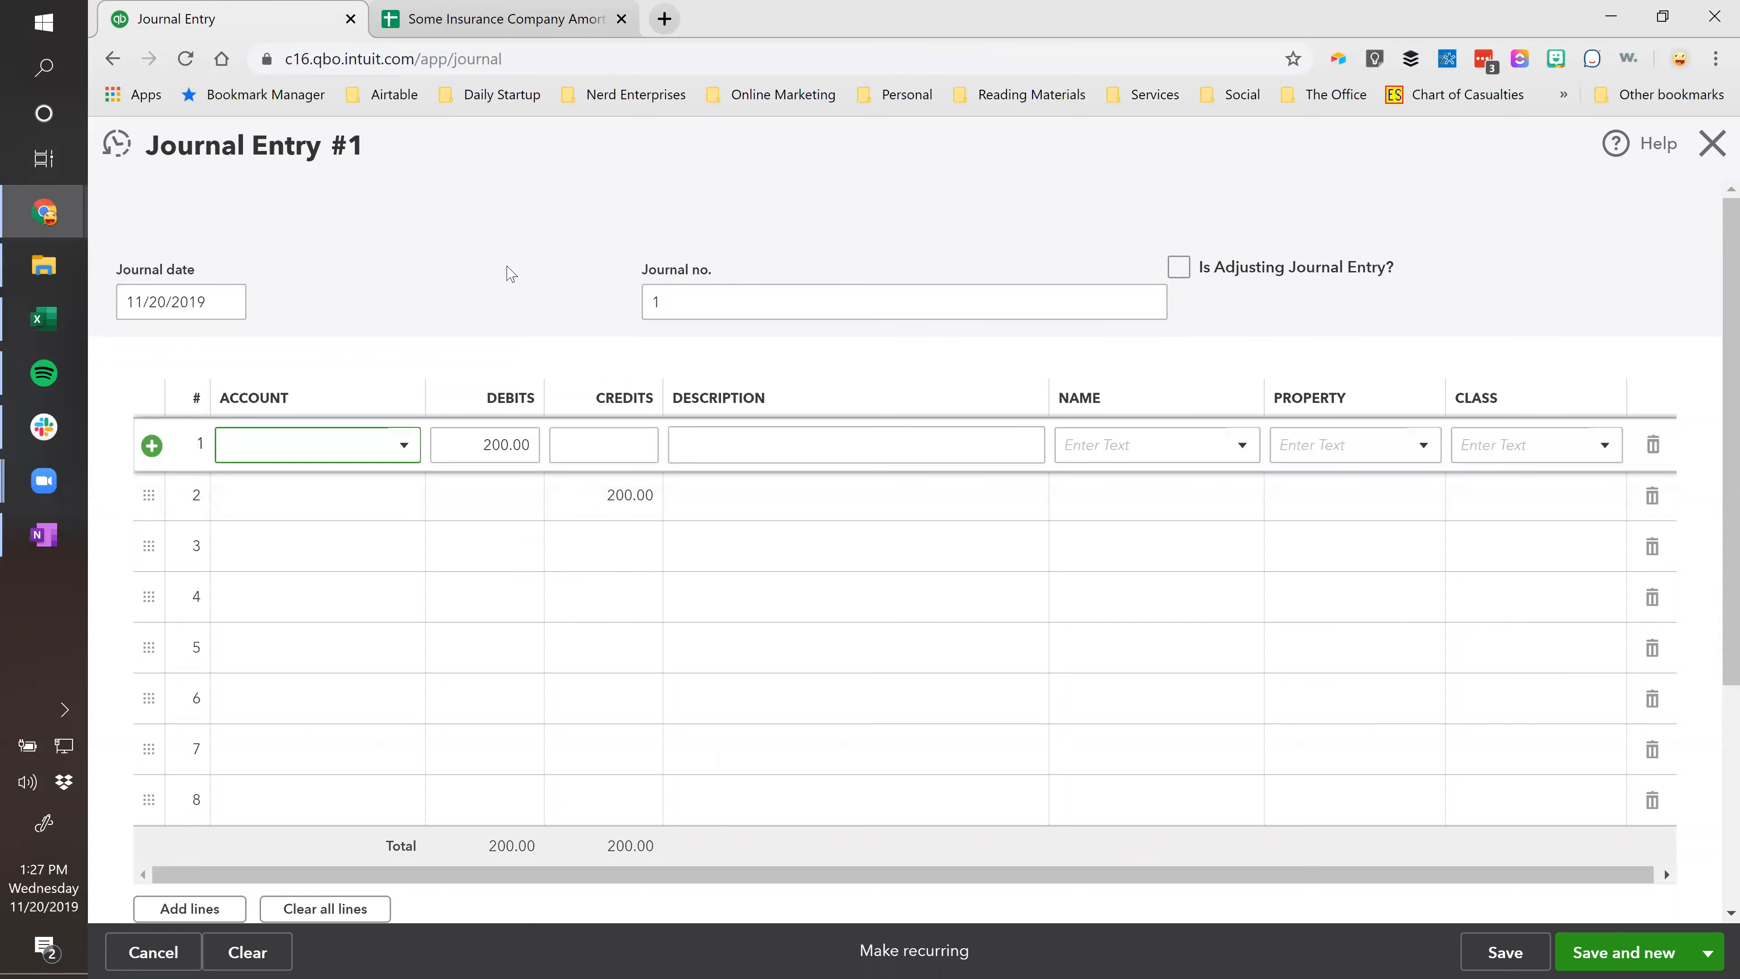
{"action": "type", "text": "Insurance"}
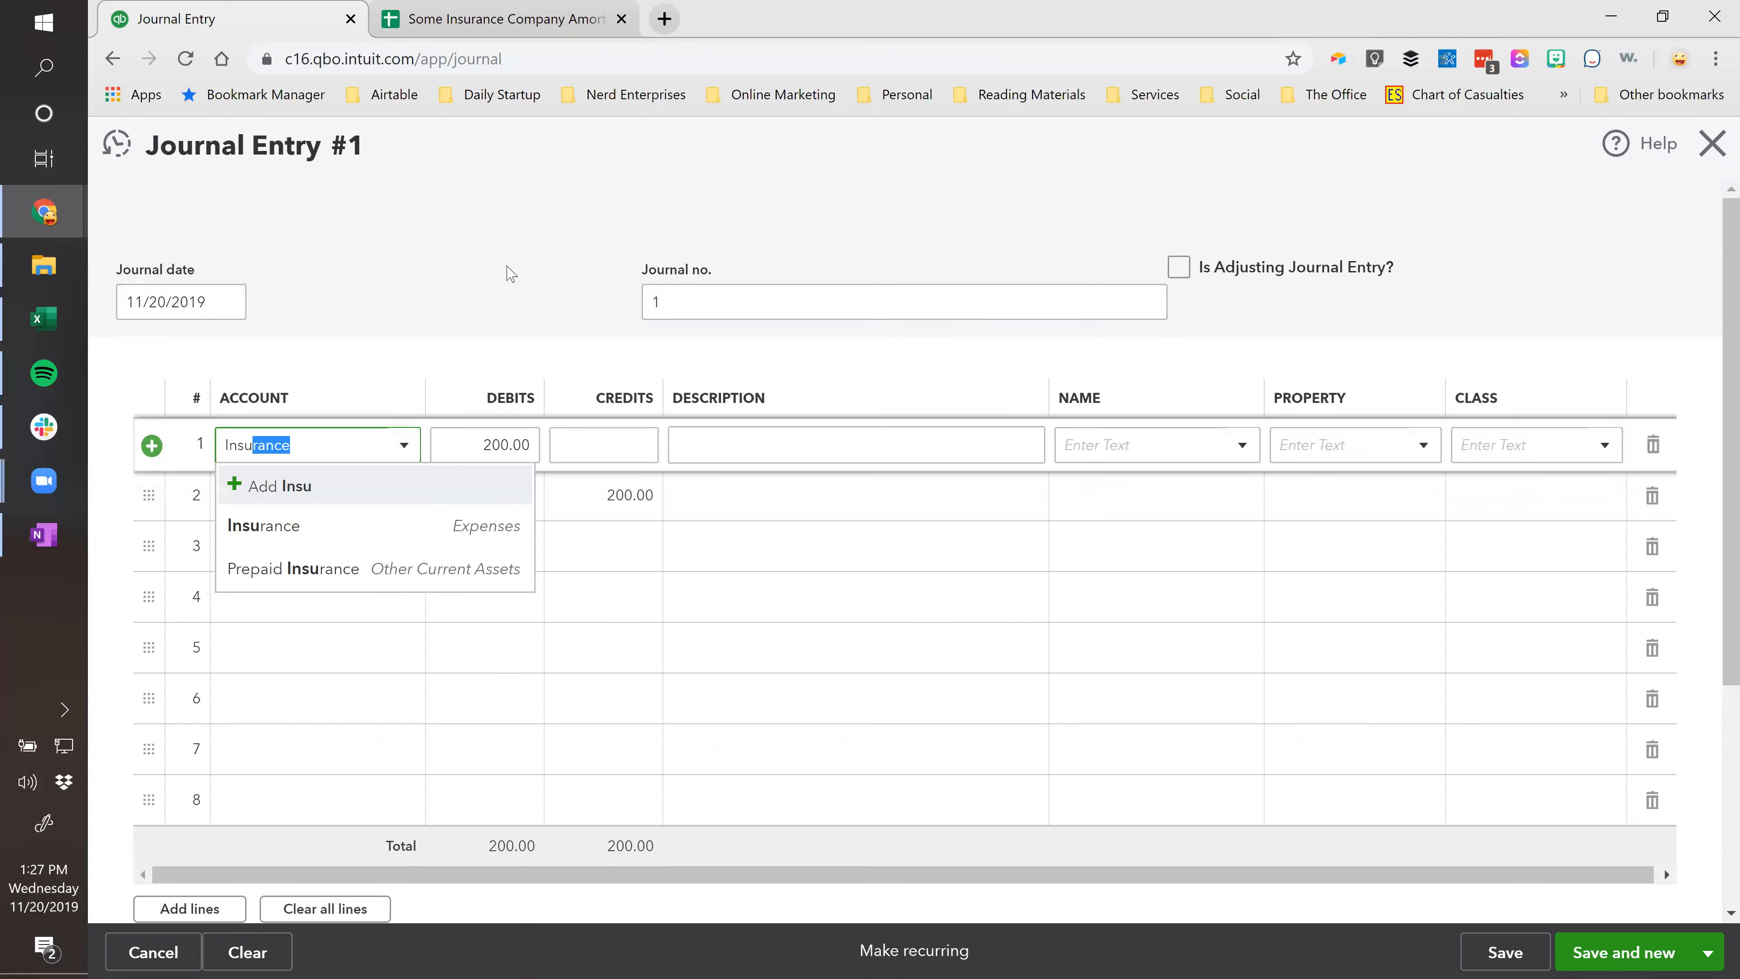
{"action": "left_click", "coordinate": [278, 525]}
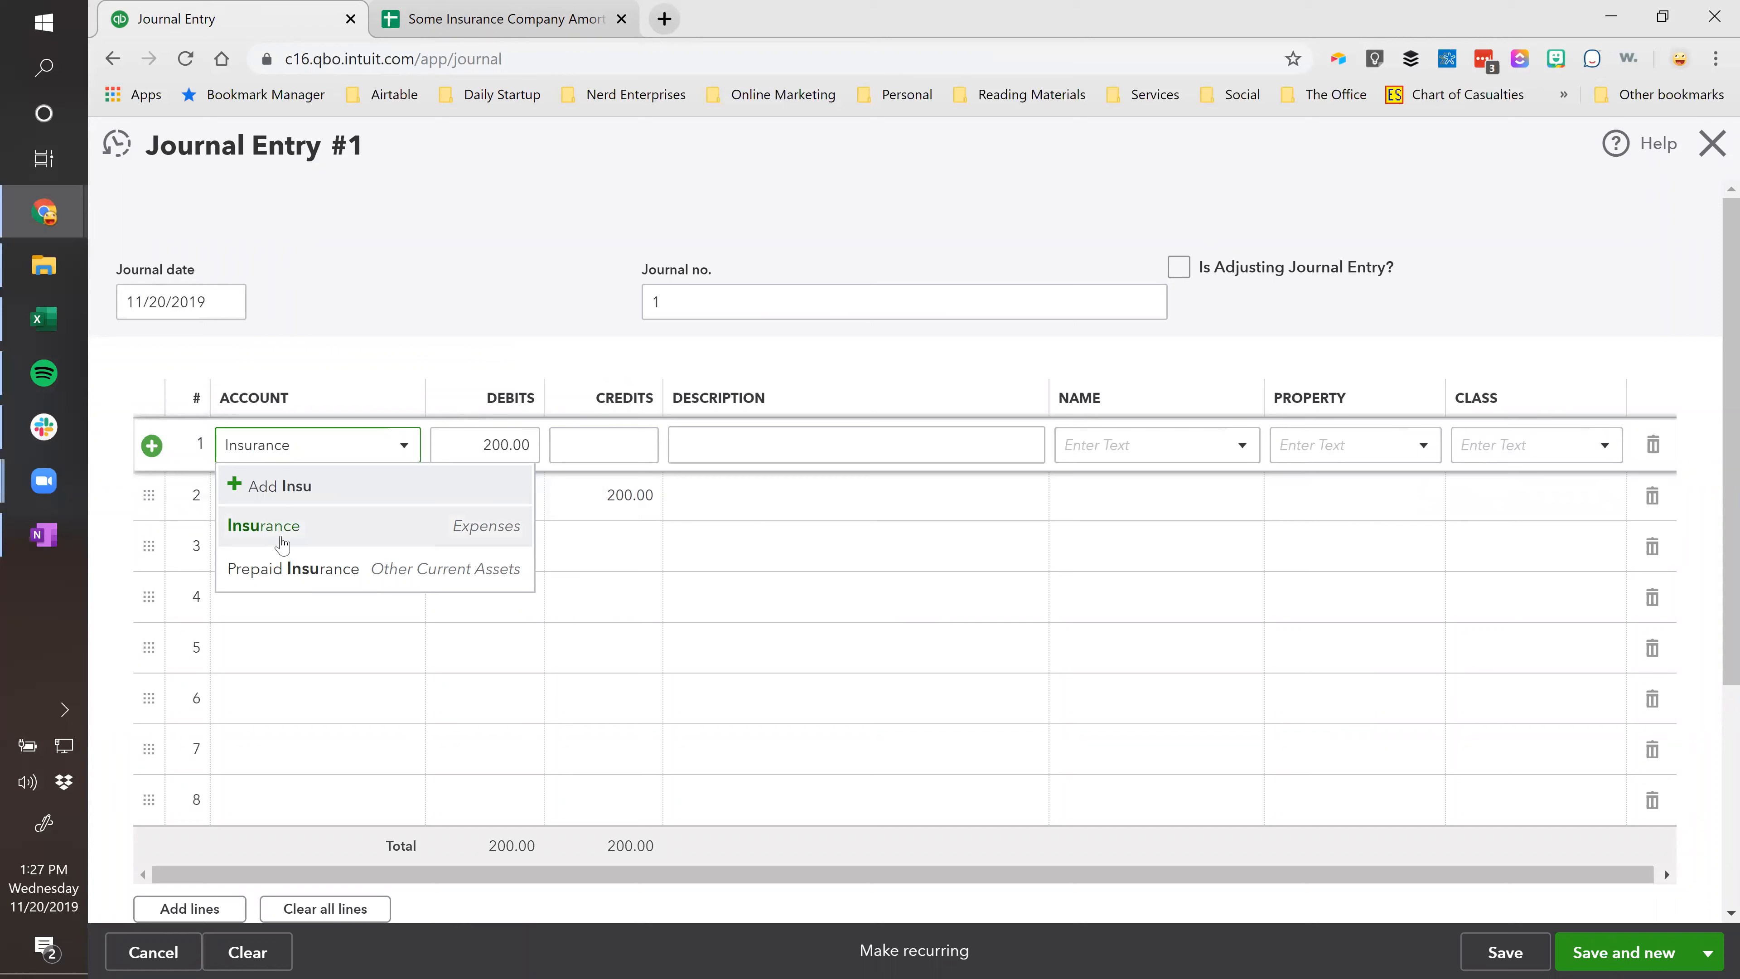
{"action": "left_click", "coordinate": [357, 499]}
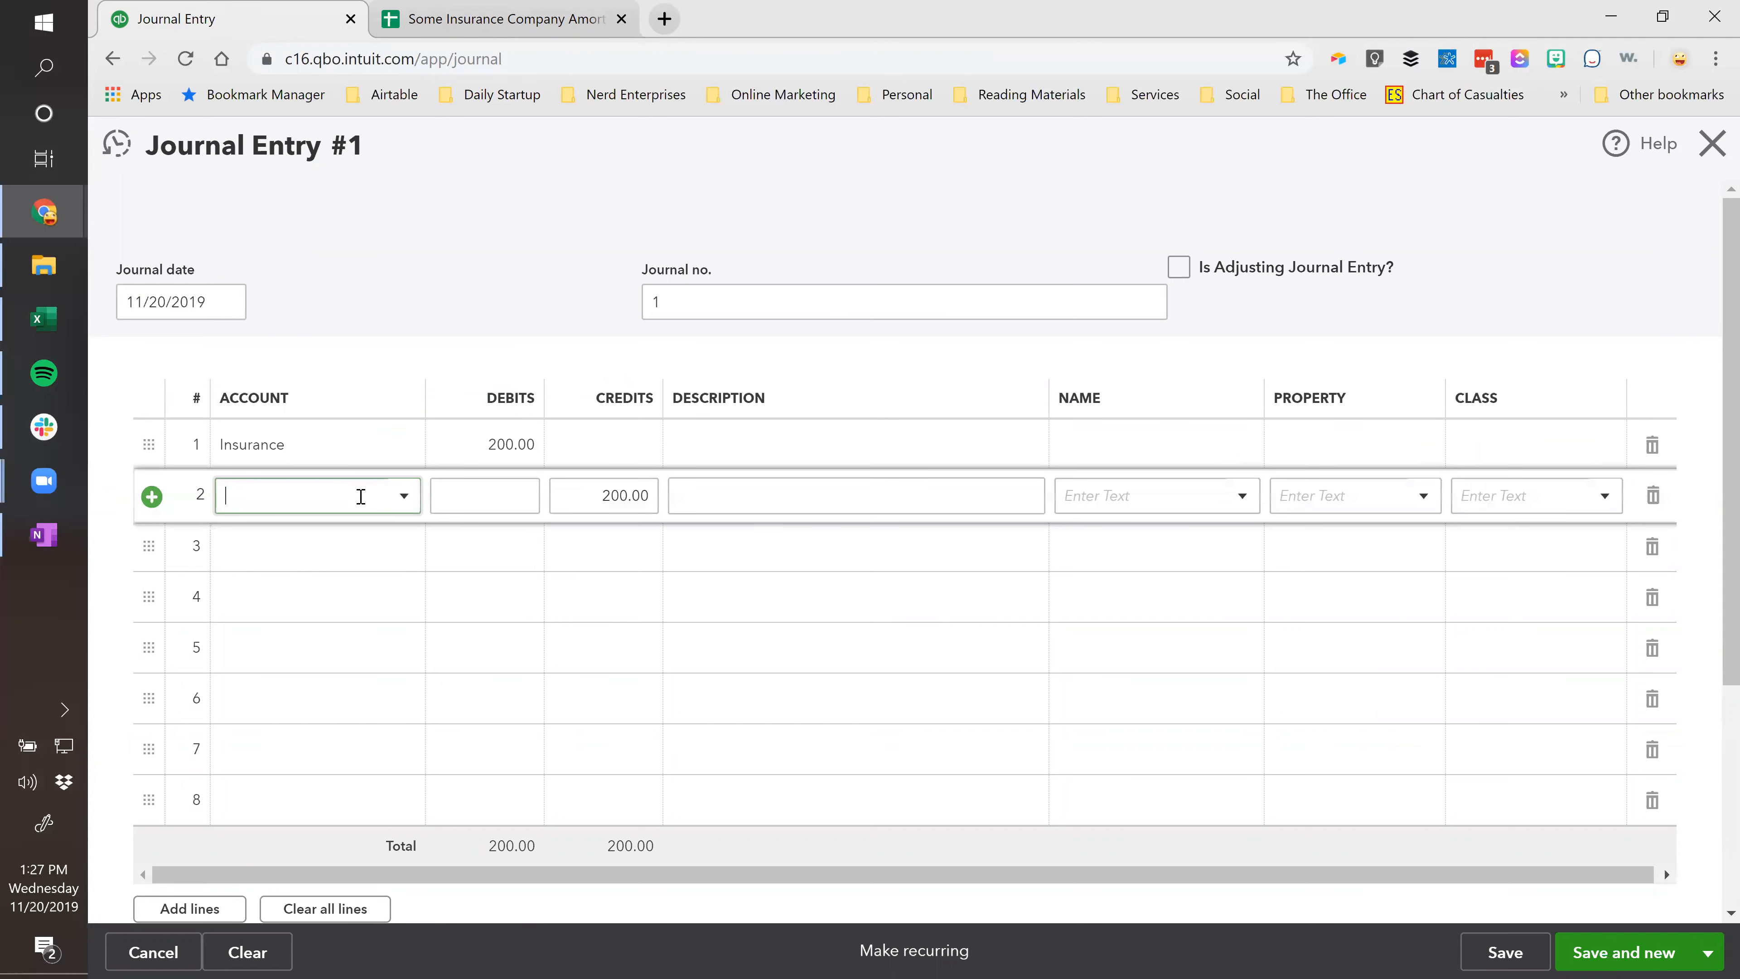
{"action": "left_click_drag", "start_coordinate": [424, 397], "coordinate": [462, 397]}
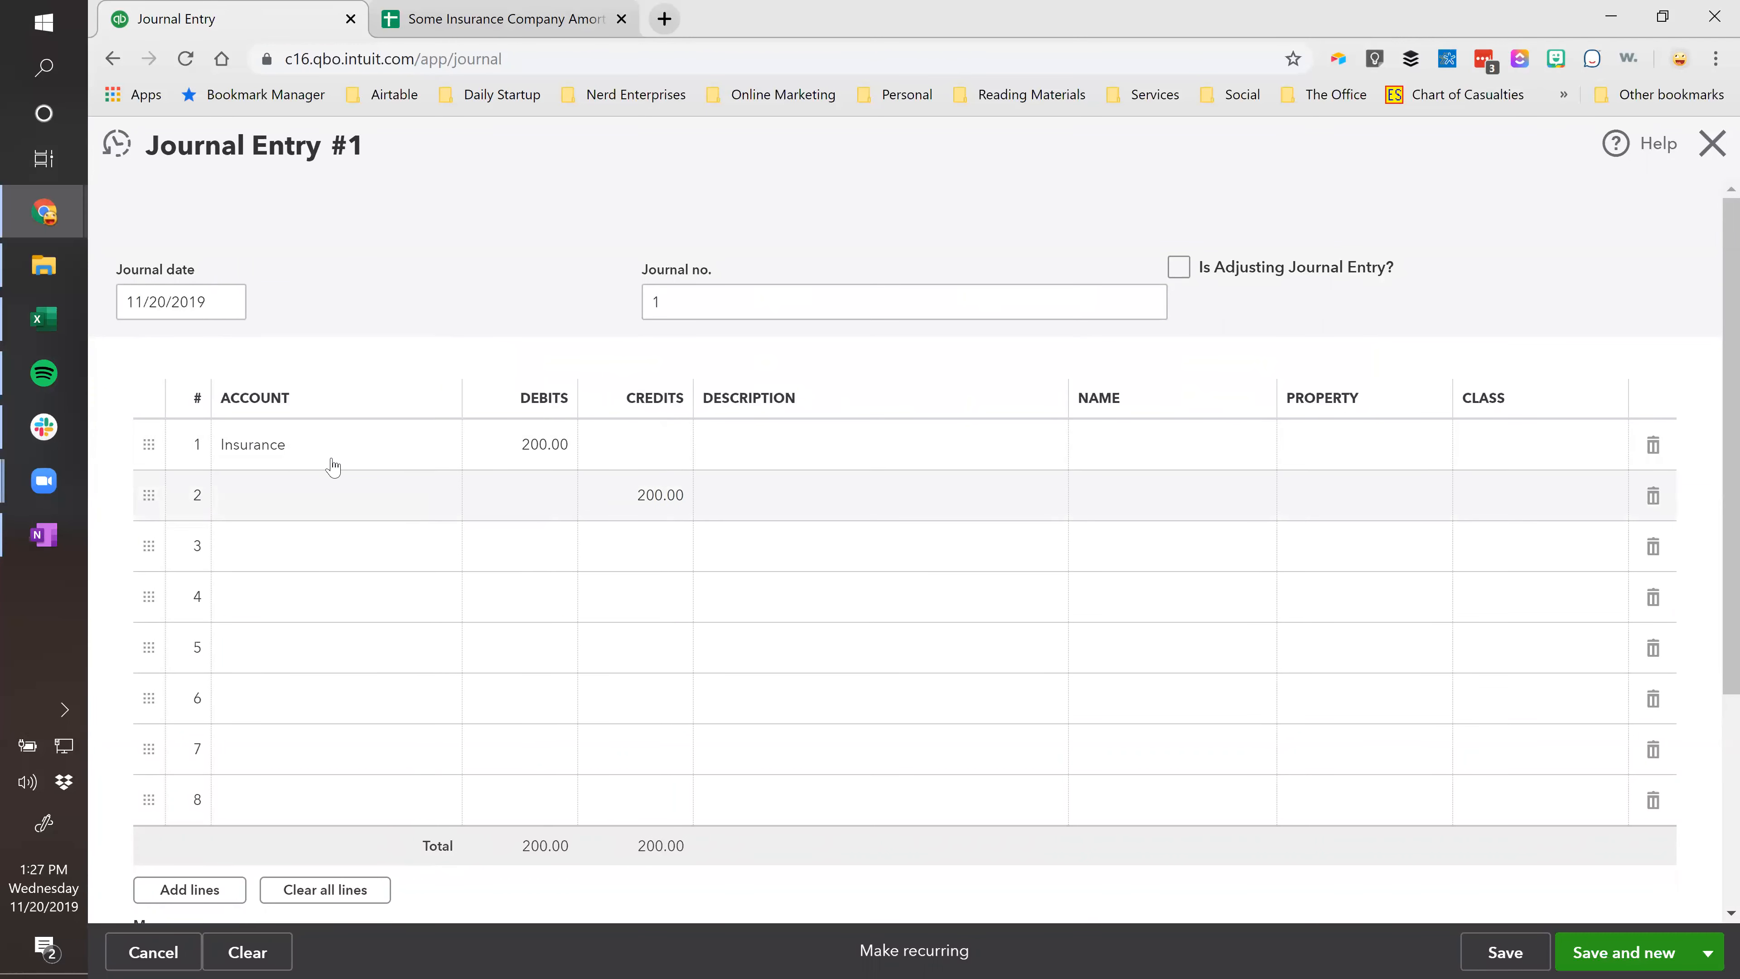
{"action": "left_click", "coordinate": [323, 493]}
{"action": "type", "text": "ppre"}
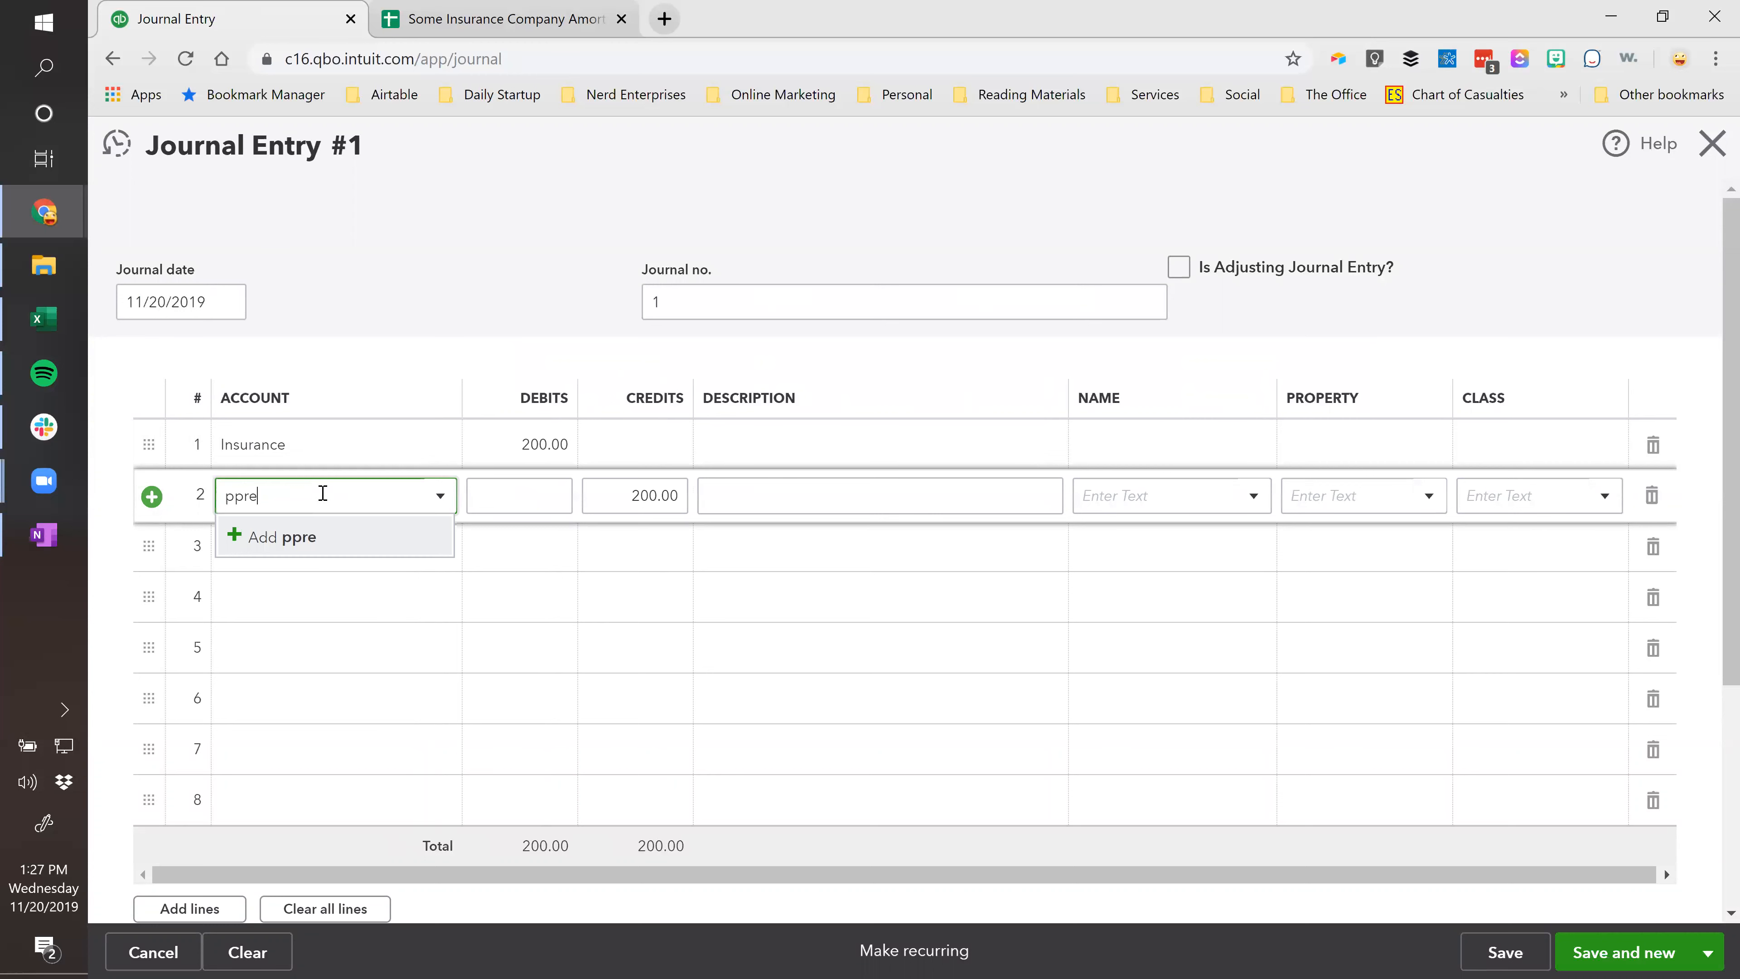
{"action": "type", "text": "epaid Insurance"}
{"action": "left_click", "coordinate": [323, 583]}
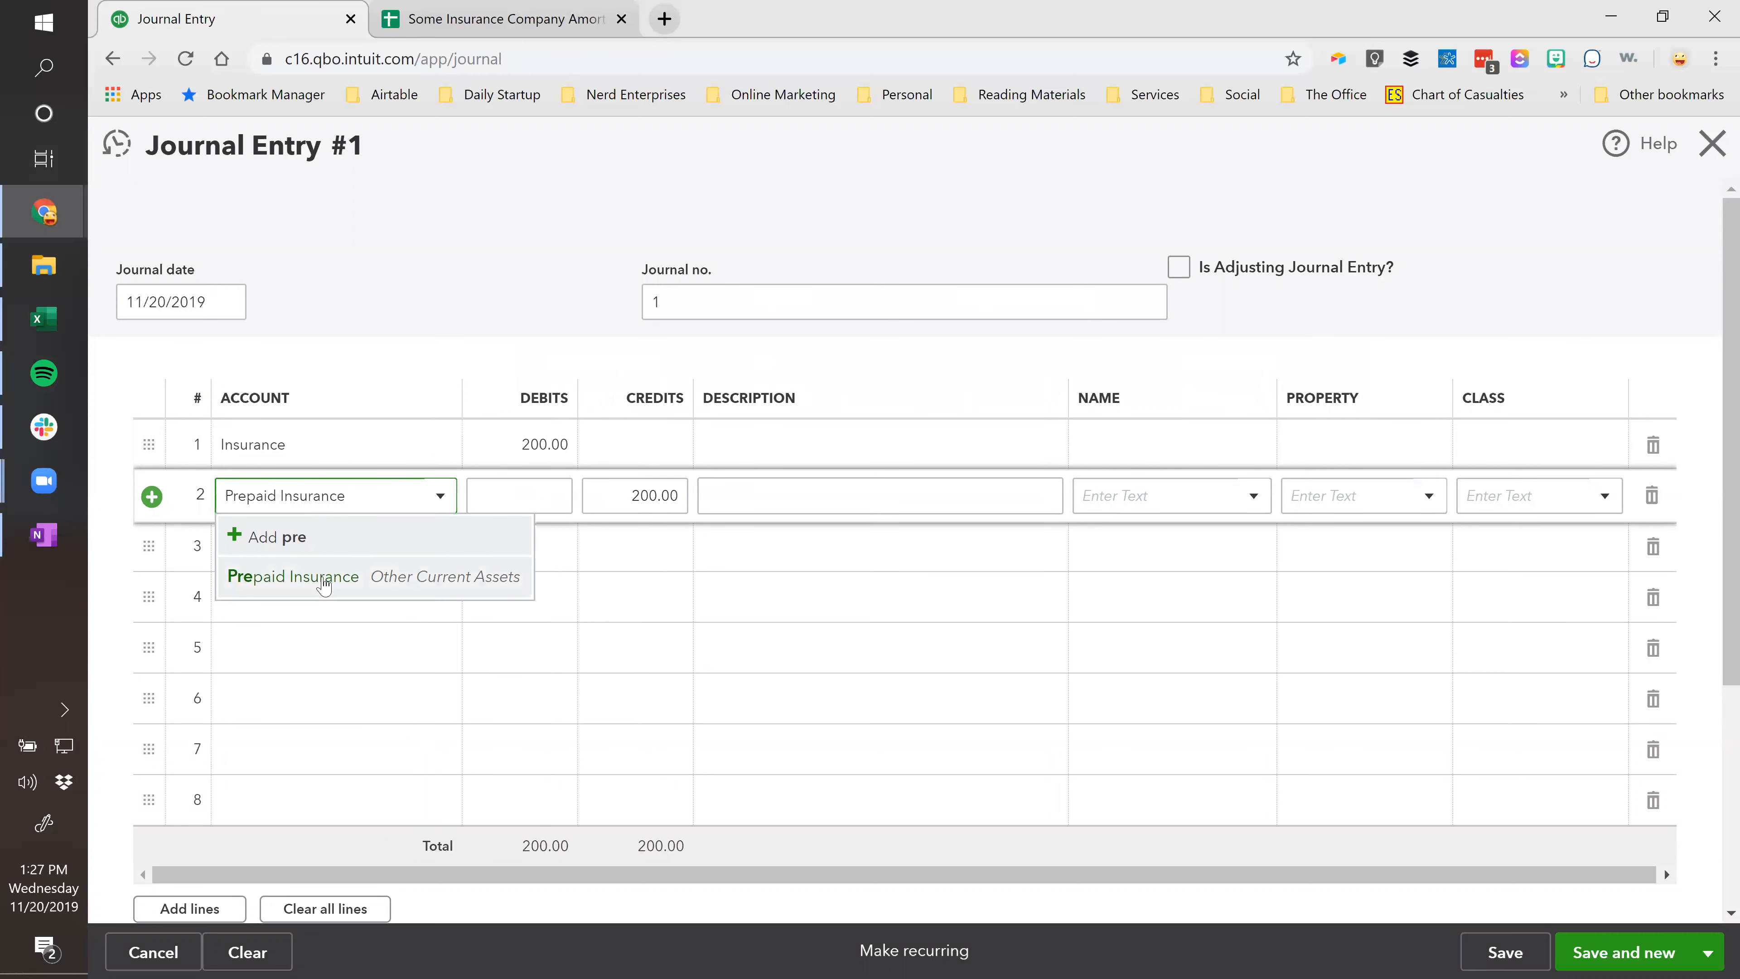
{"action": "left_click", "coordinate": [631, 498]}
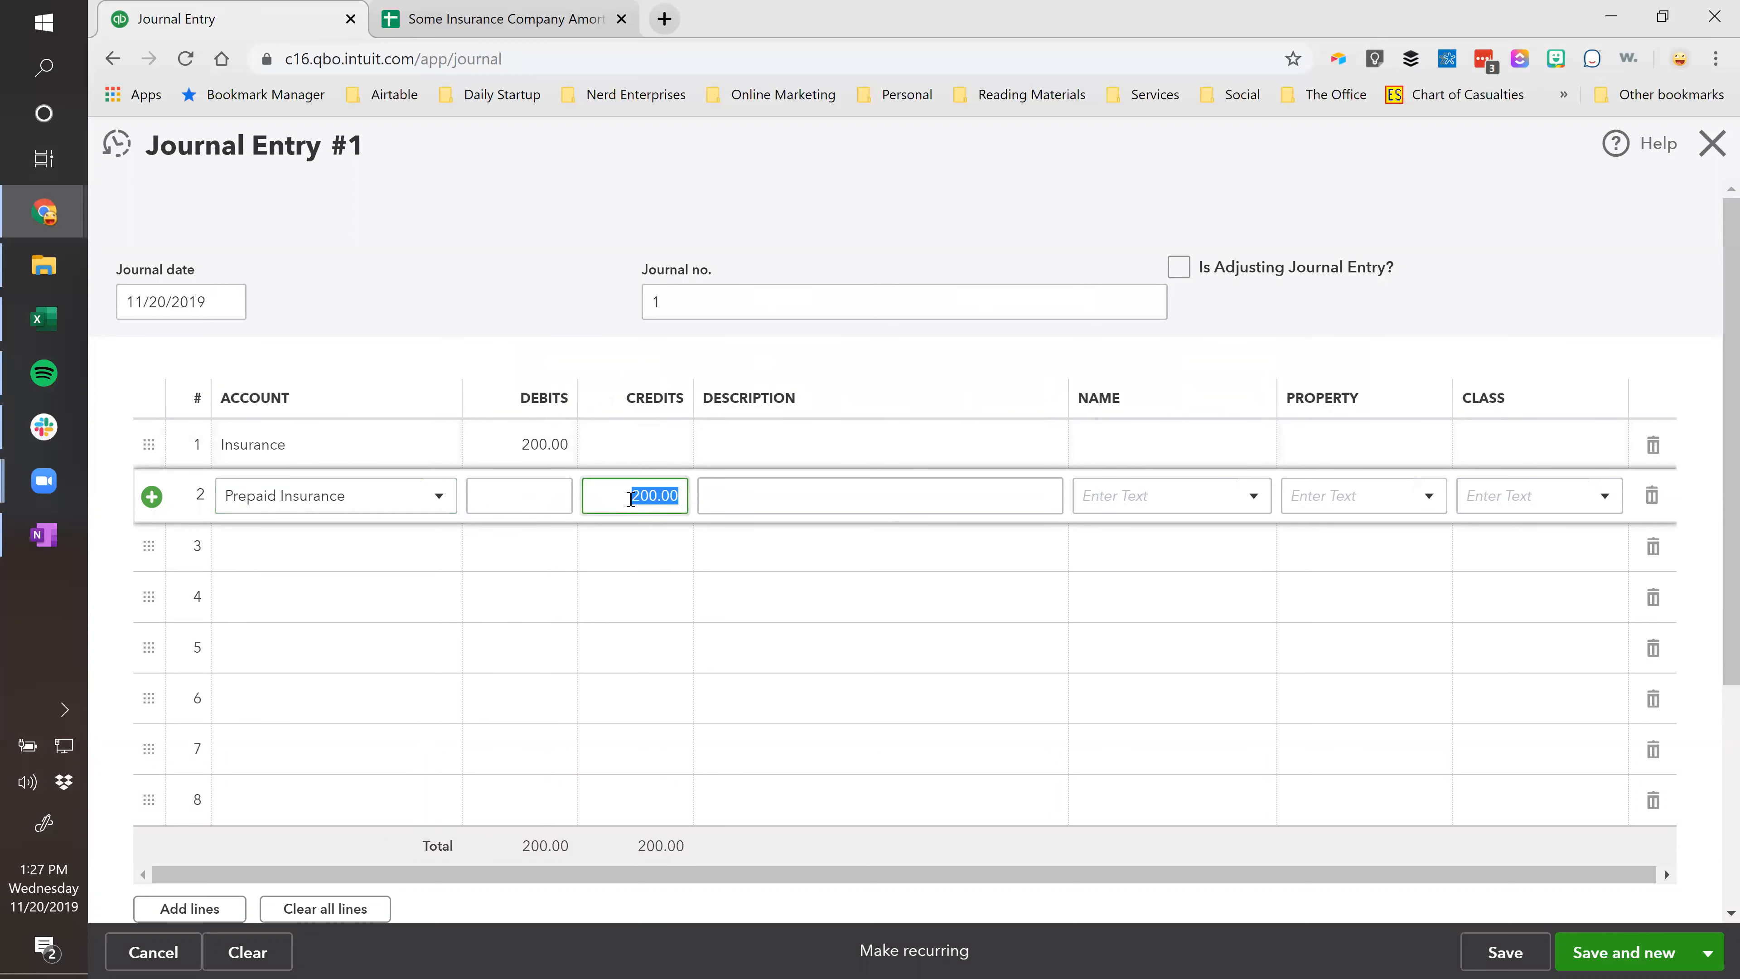
{"action": "left_click", "coordinate": [541, 444]}
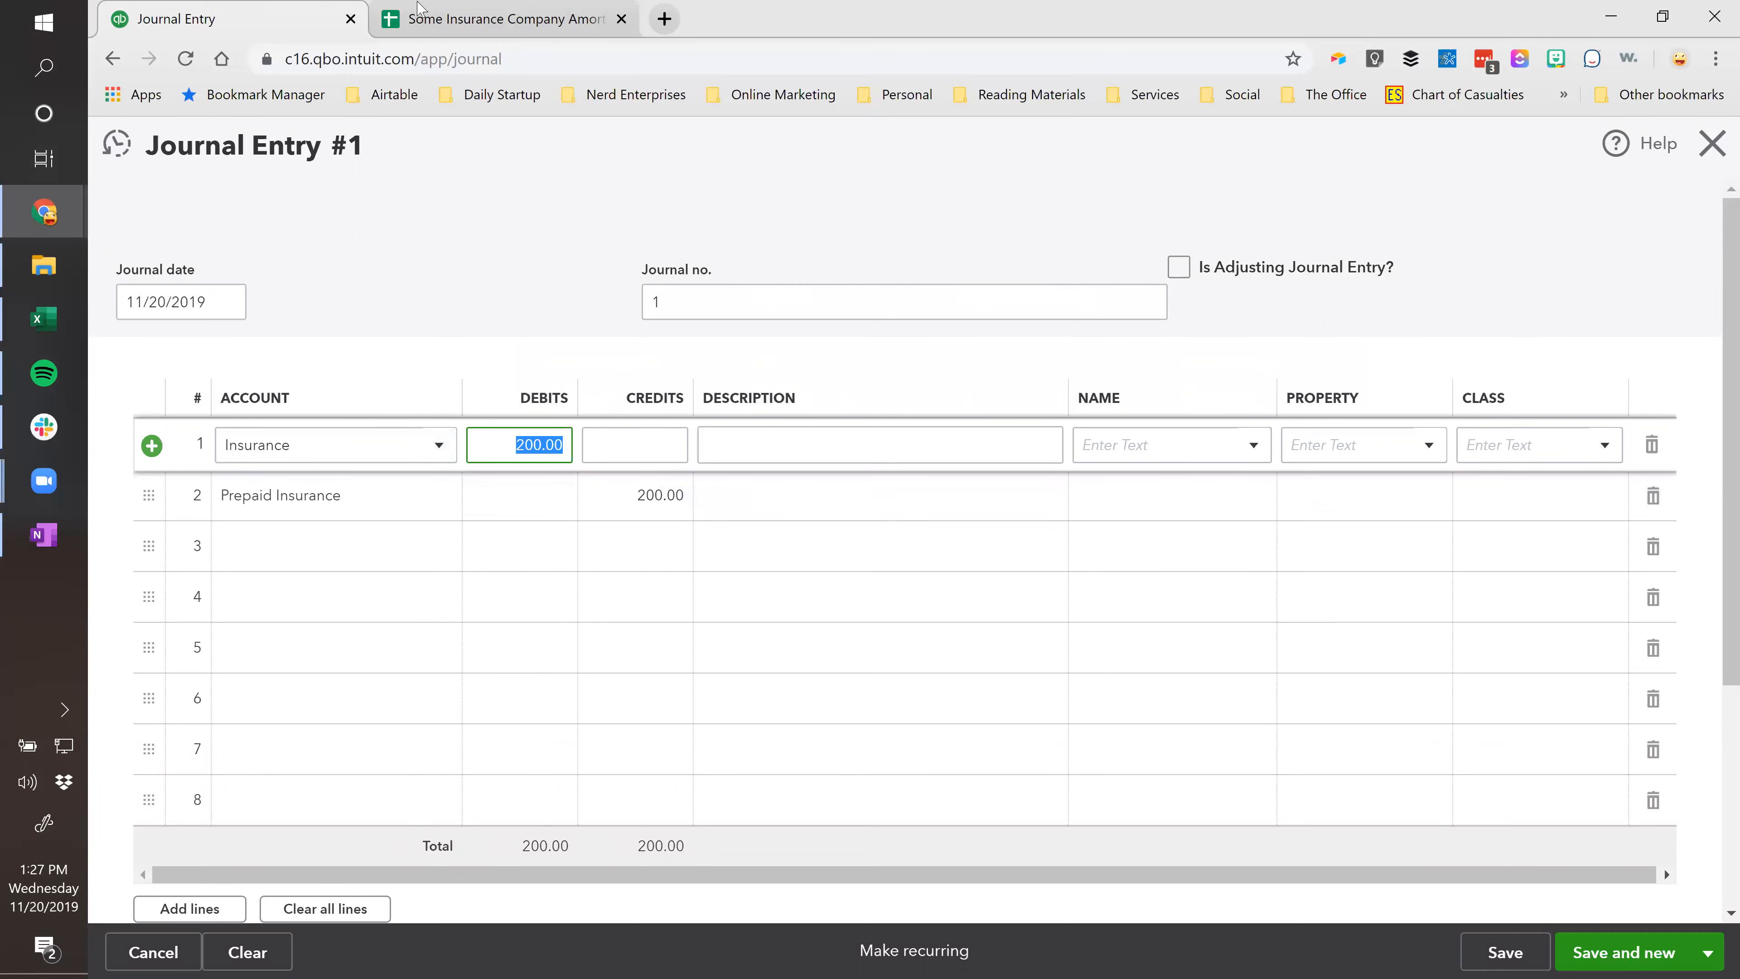
Copy the Policy 1 label from the schedule into the journal line description.
{"action": "left_click", "coordinate": [419, 19]}
{"action": "left_click", "coordinate": [298, 357]}
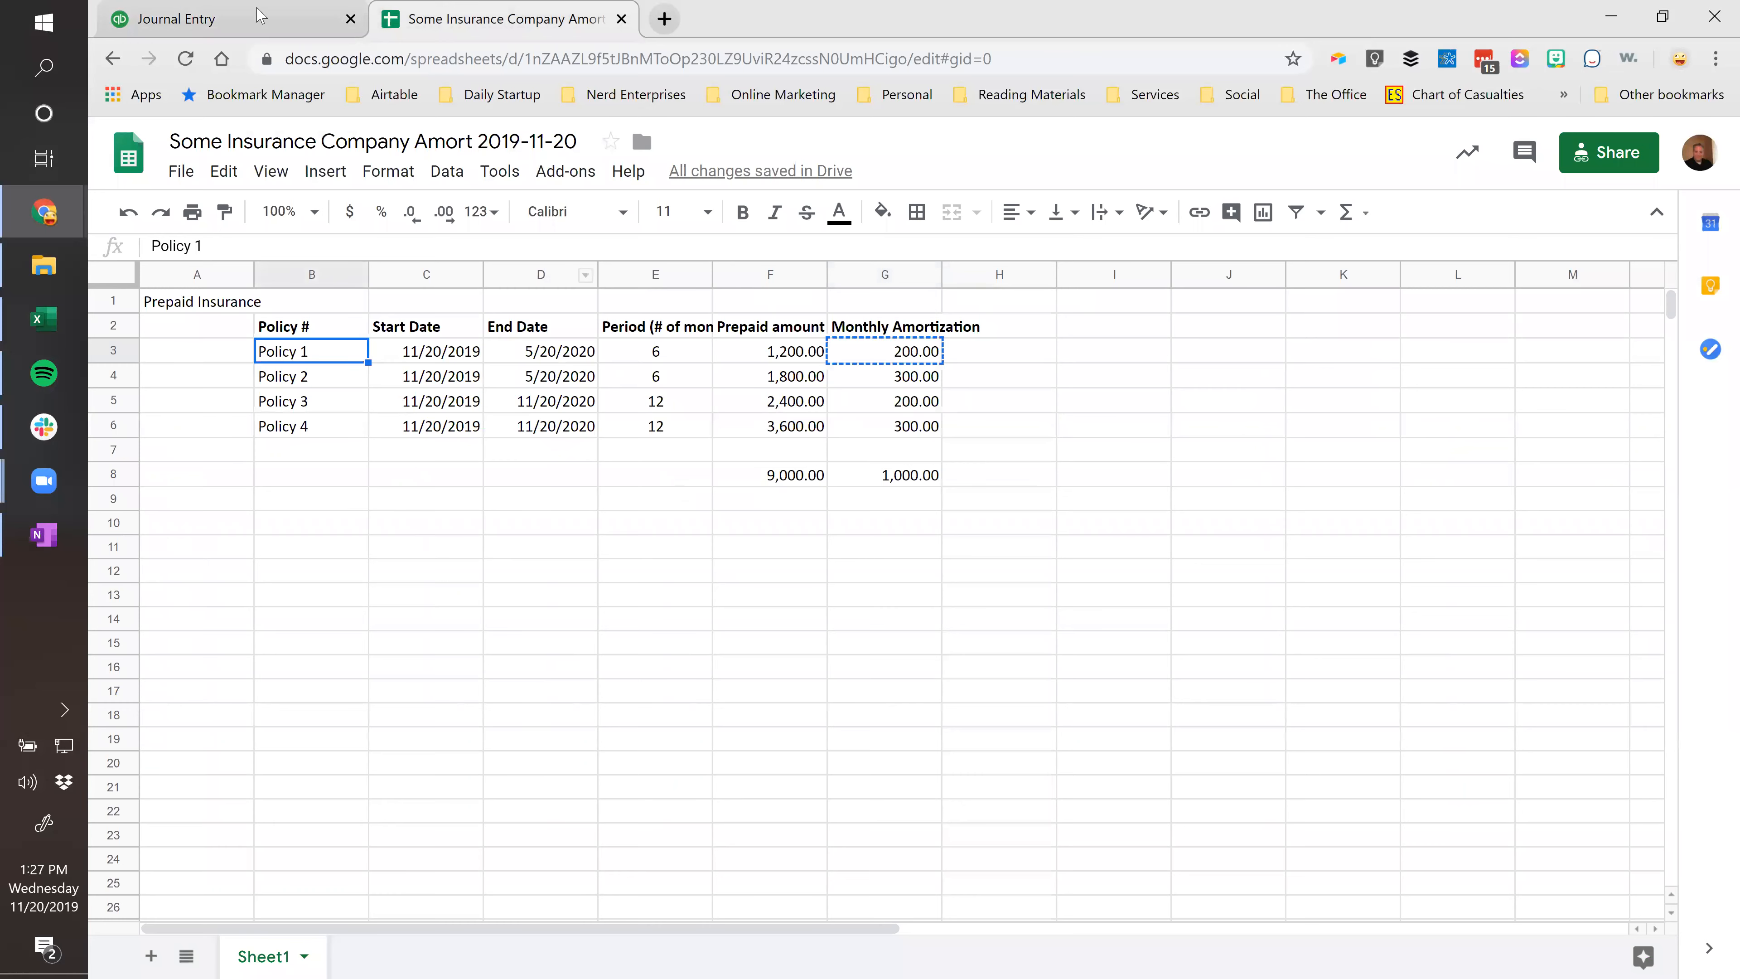
{"action": "key", "text": "ctrl+shift+Tab"}
{"action": "left_click", "coordinate": [750, 442]}
{"action": "type", "text": "Policy 1"}
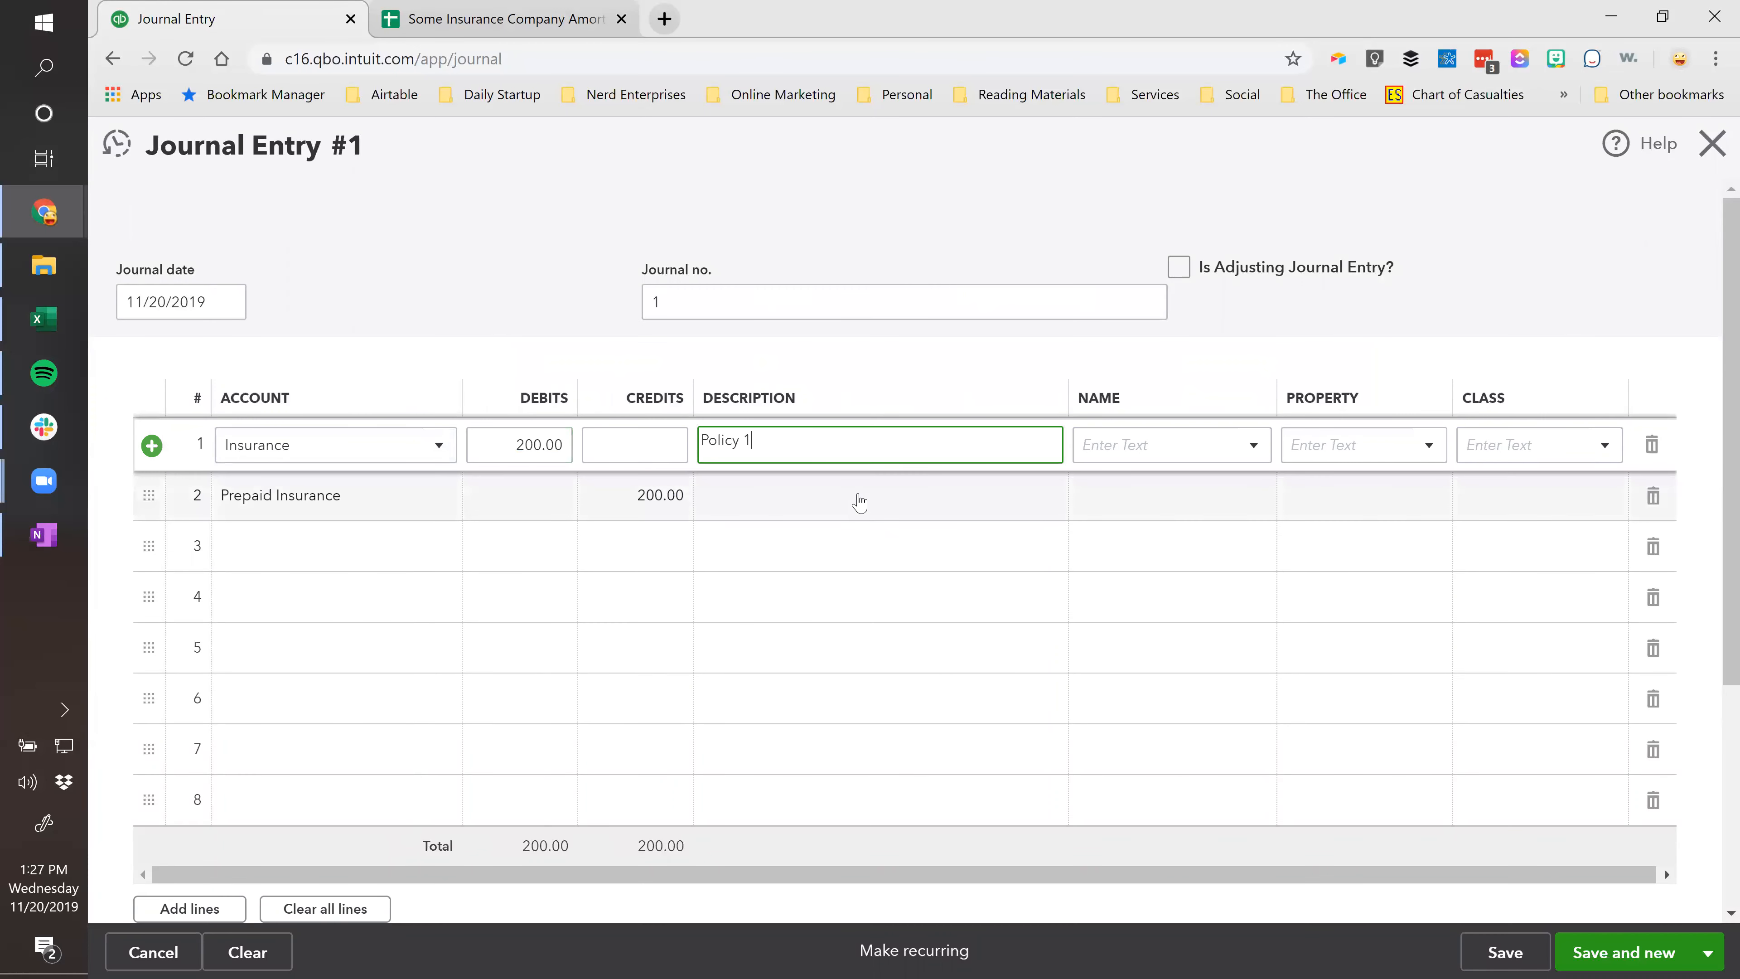
{"action": "left_click", "coordinate": [753, 493]}
Set Some Insurance Company as the name on both lines and save Journal Entry #1.
{"action": "left_click", "coordinate": [1233, 449]}
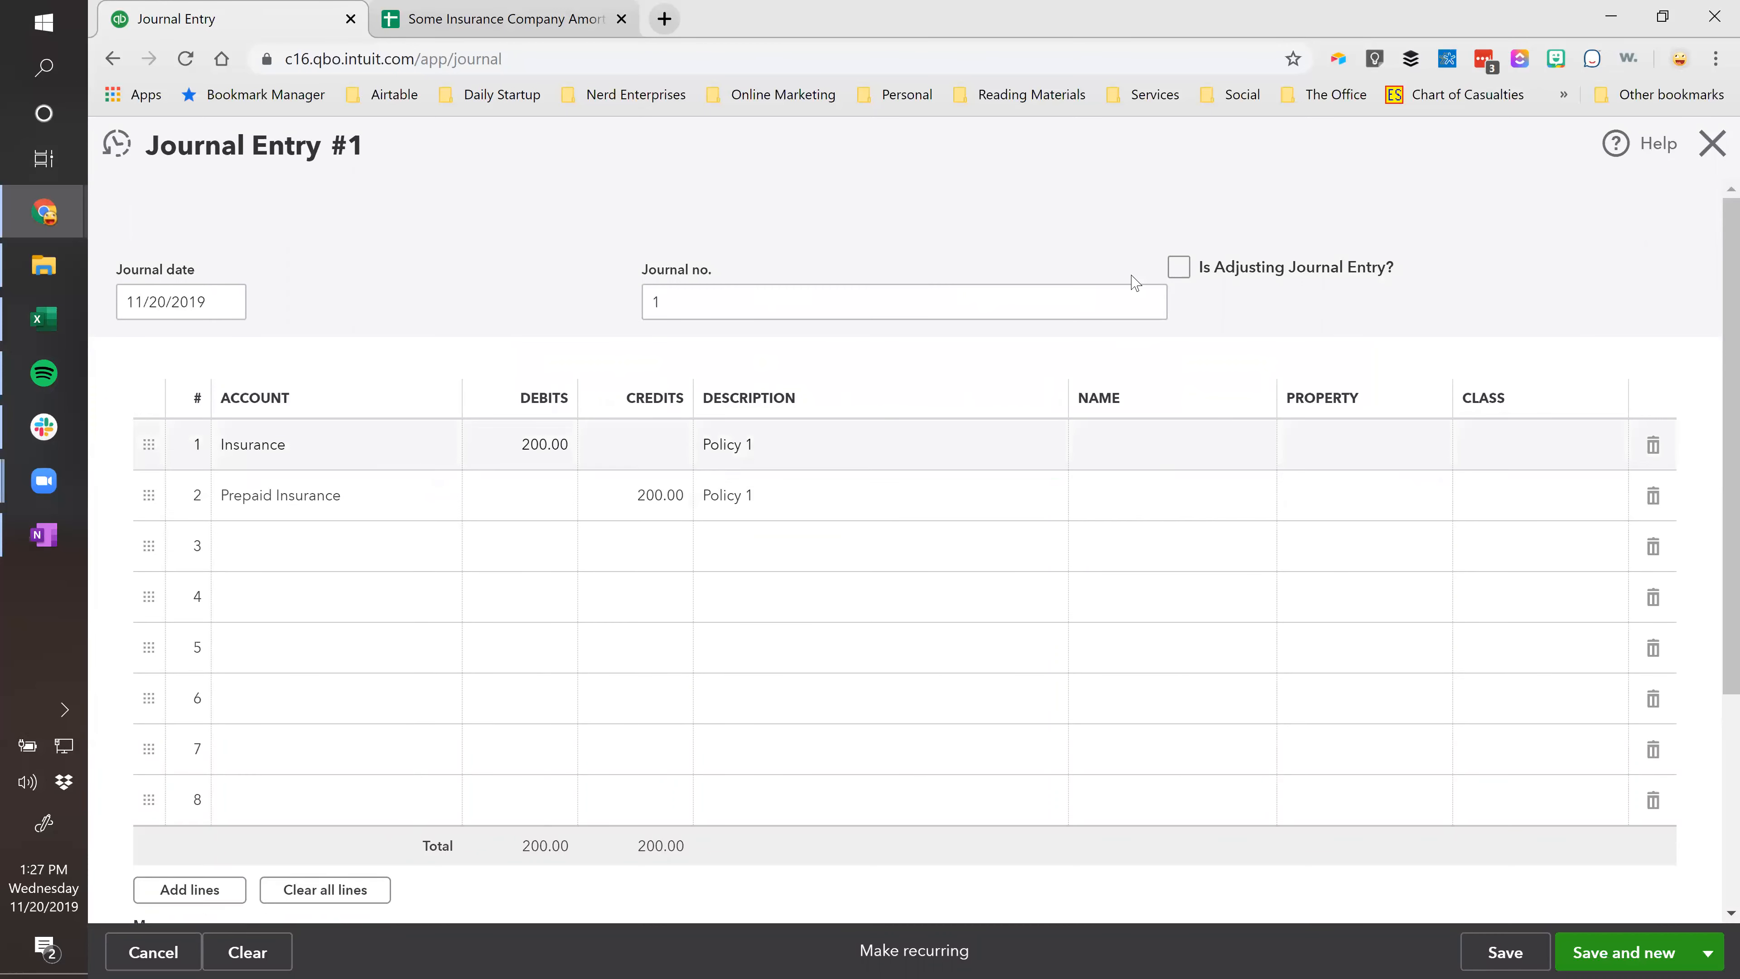
{"action": "type", "text": "som"}
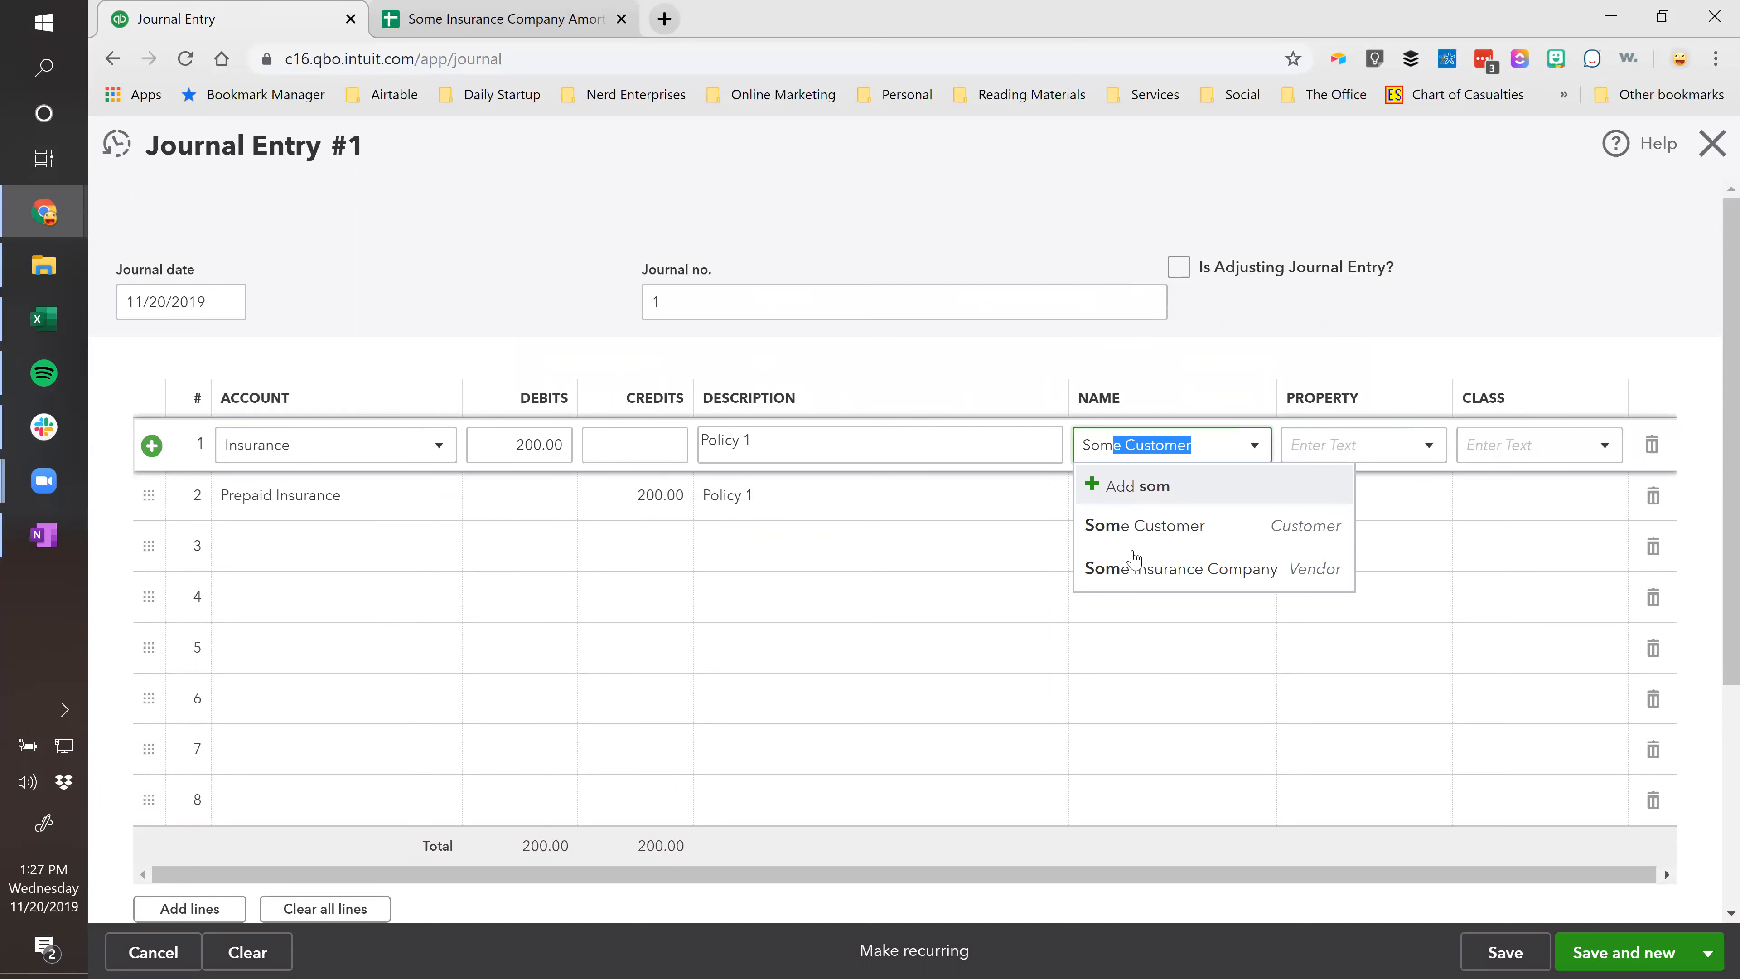
{"action": "left_click", "coordinate": [1151, 568]}
{"action": "left_click", "coordinate": [1157, 495]}
{"action": "type", "text": "som"}
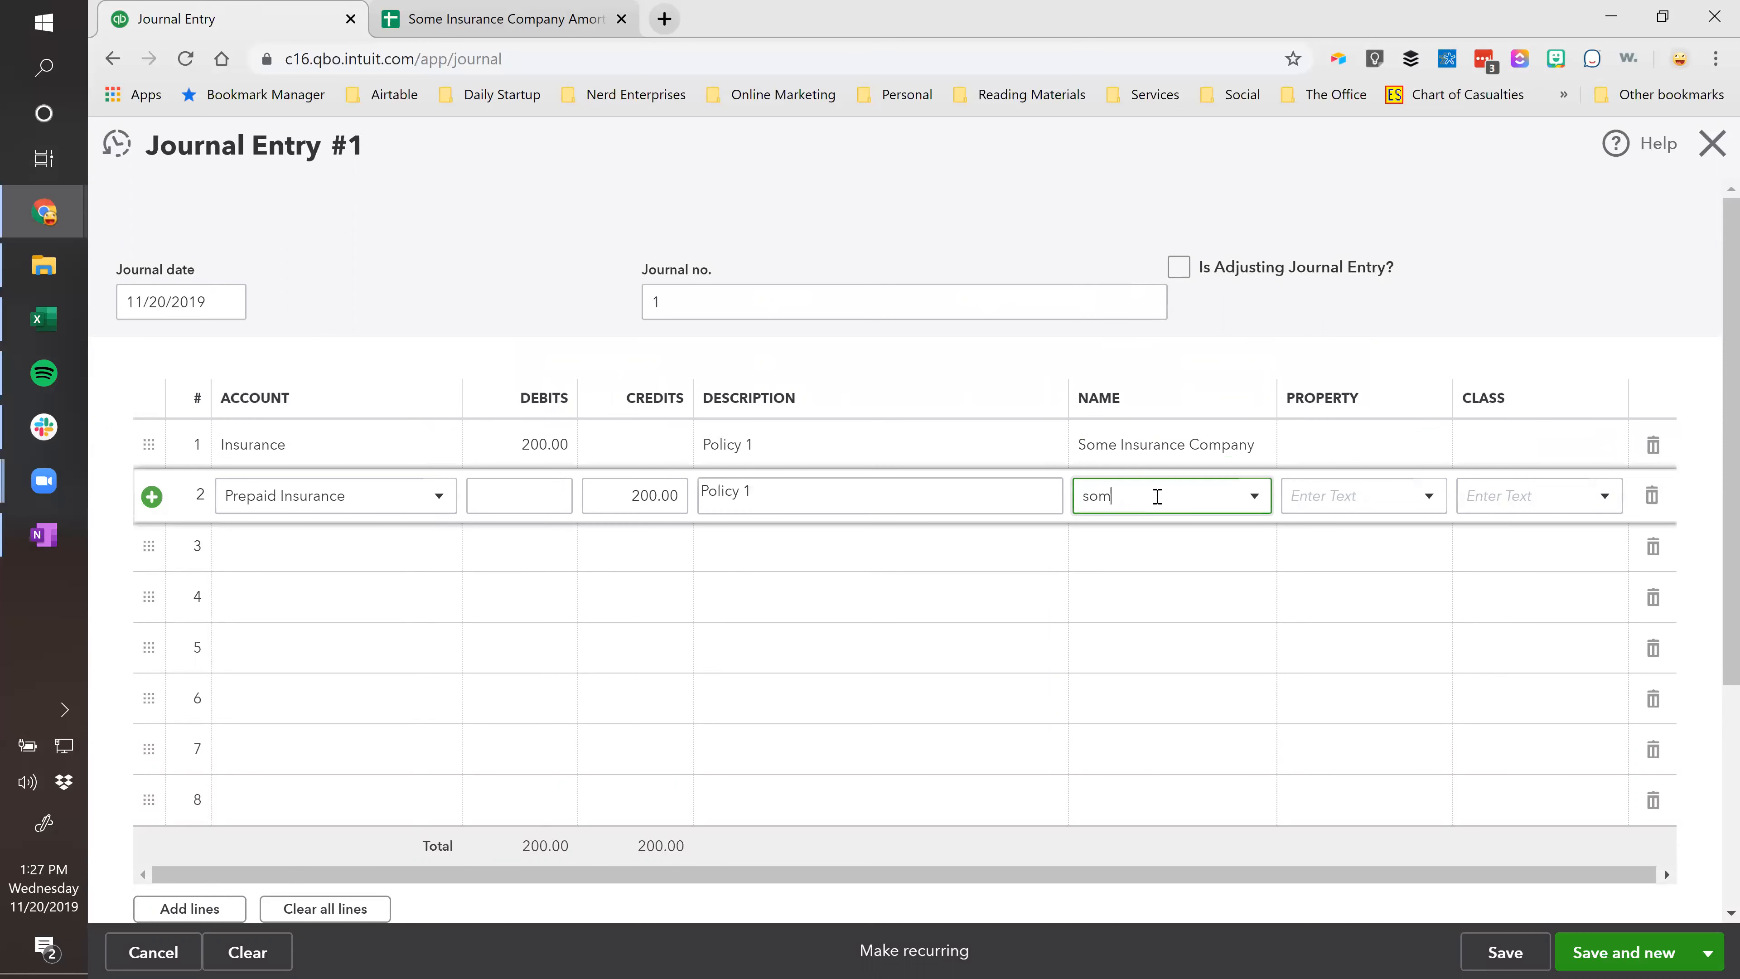
{"action": "left_click", "coordinate": [1138, 620]}
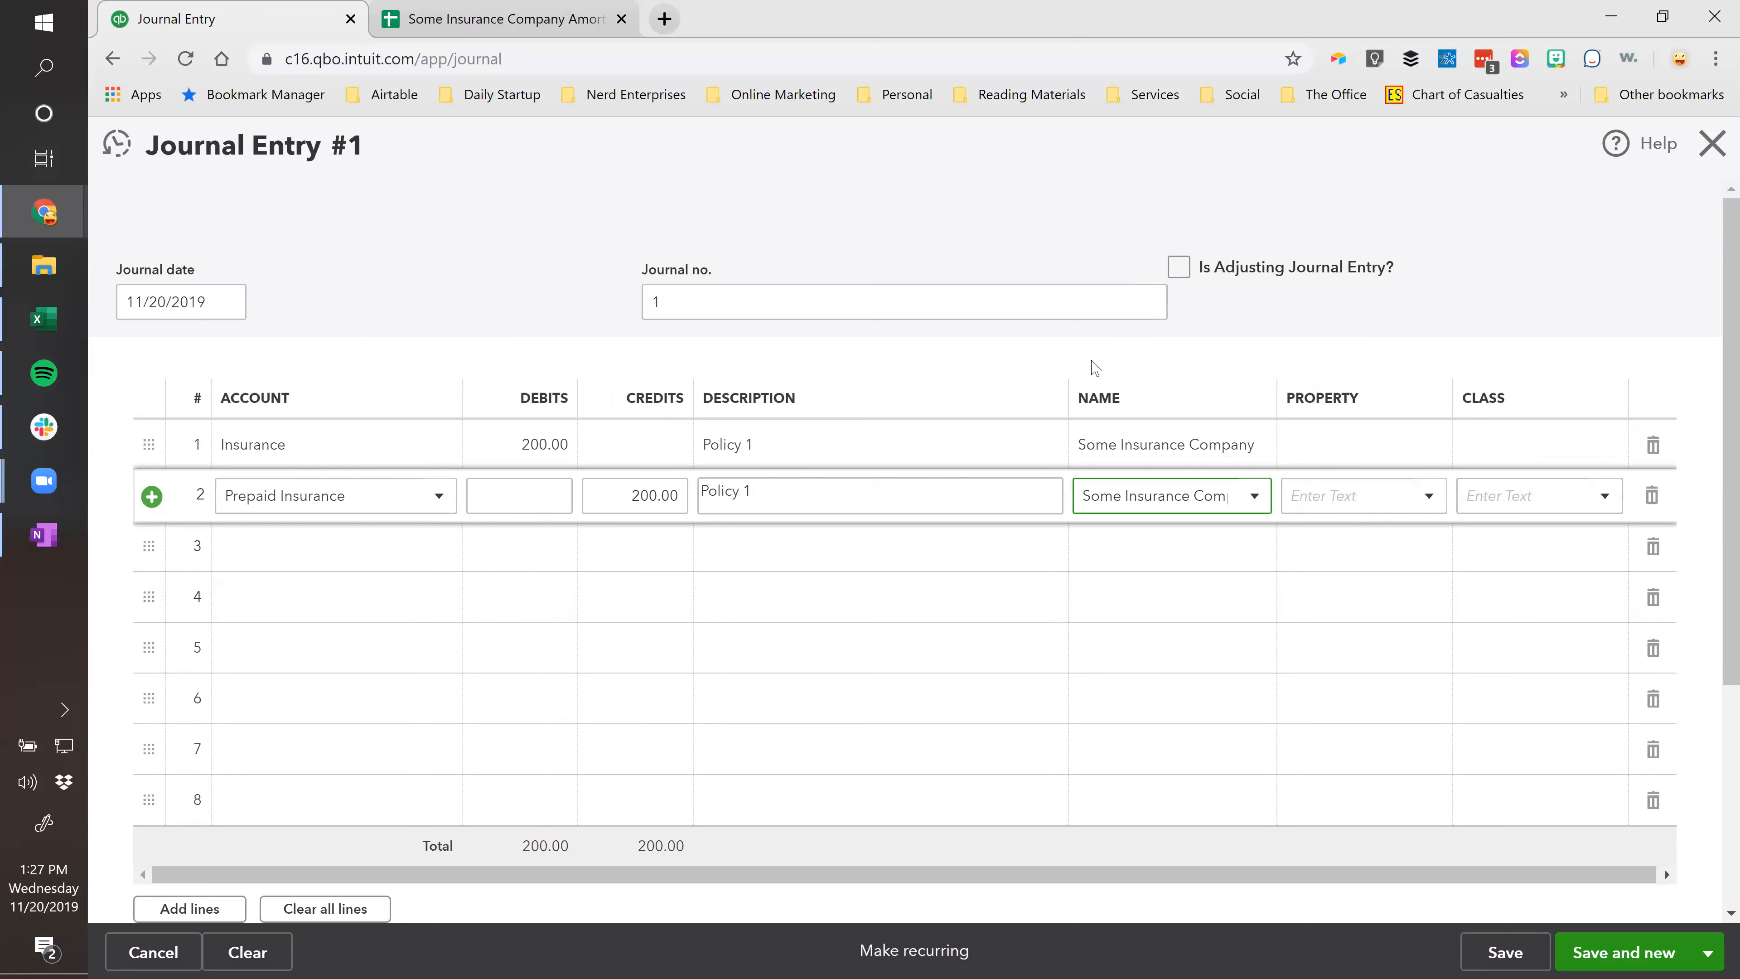
{"action": "left_click_drag", "start_coordinate": [1061, 389], "coordinate": [1005, 405]}
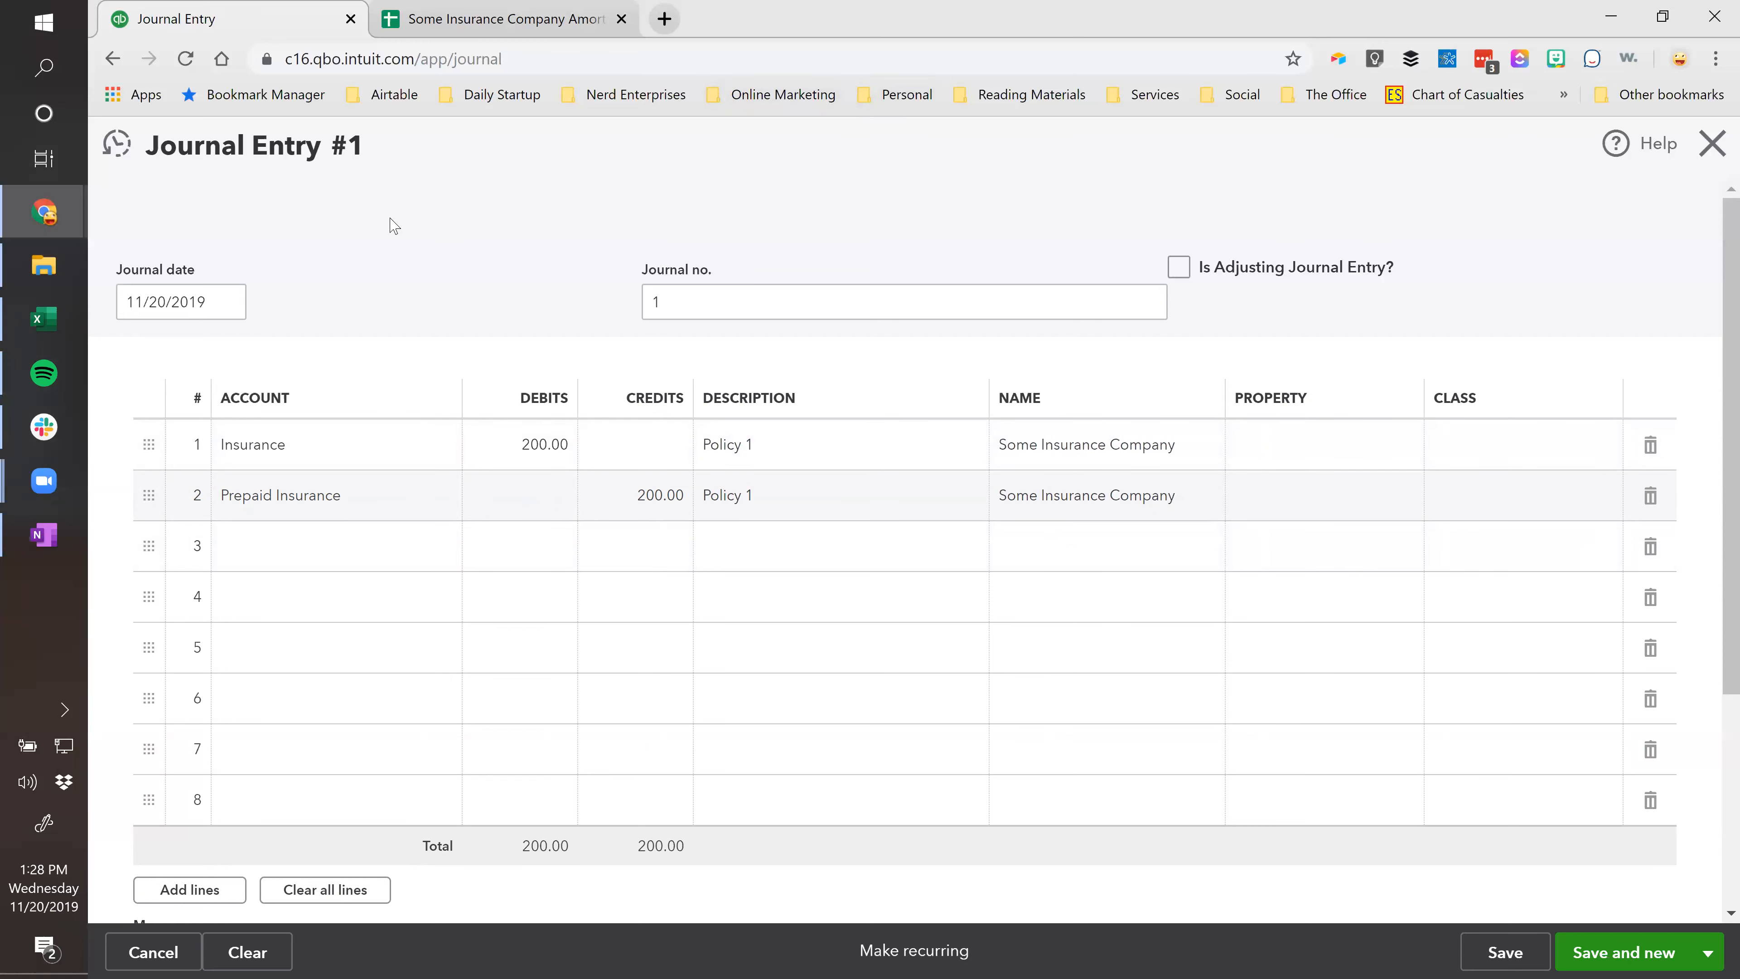
{"action": "left_click", "coordinate": [1494, 957]}
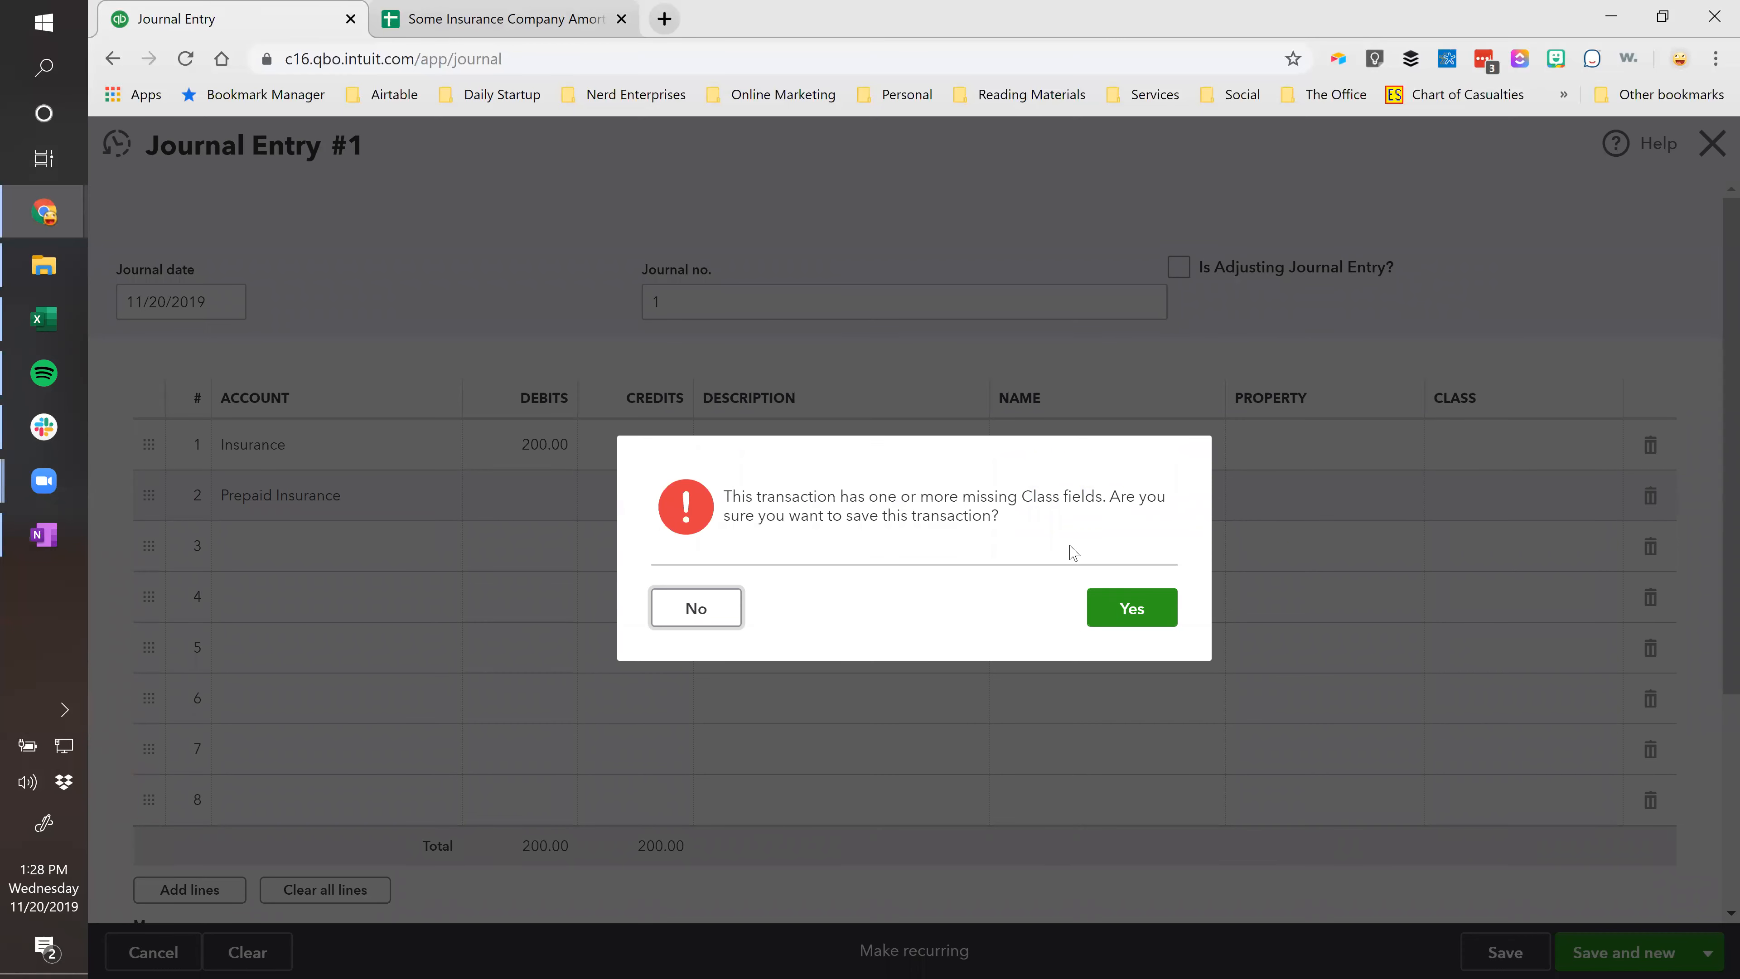
{"action": "left_click", "coordinate": [1168, 613]}
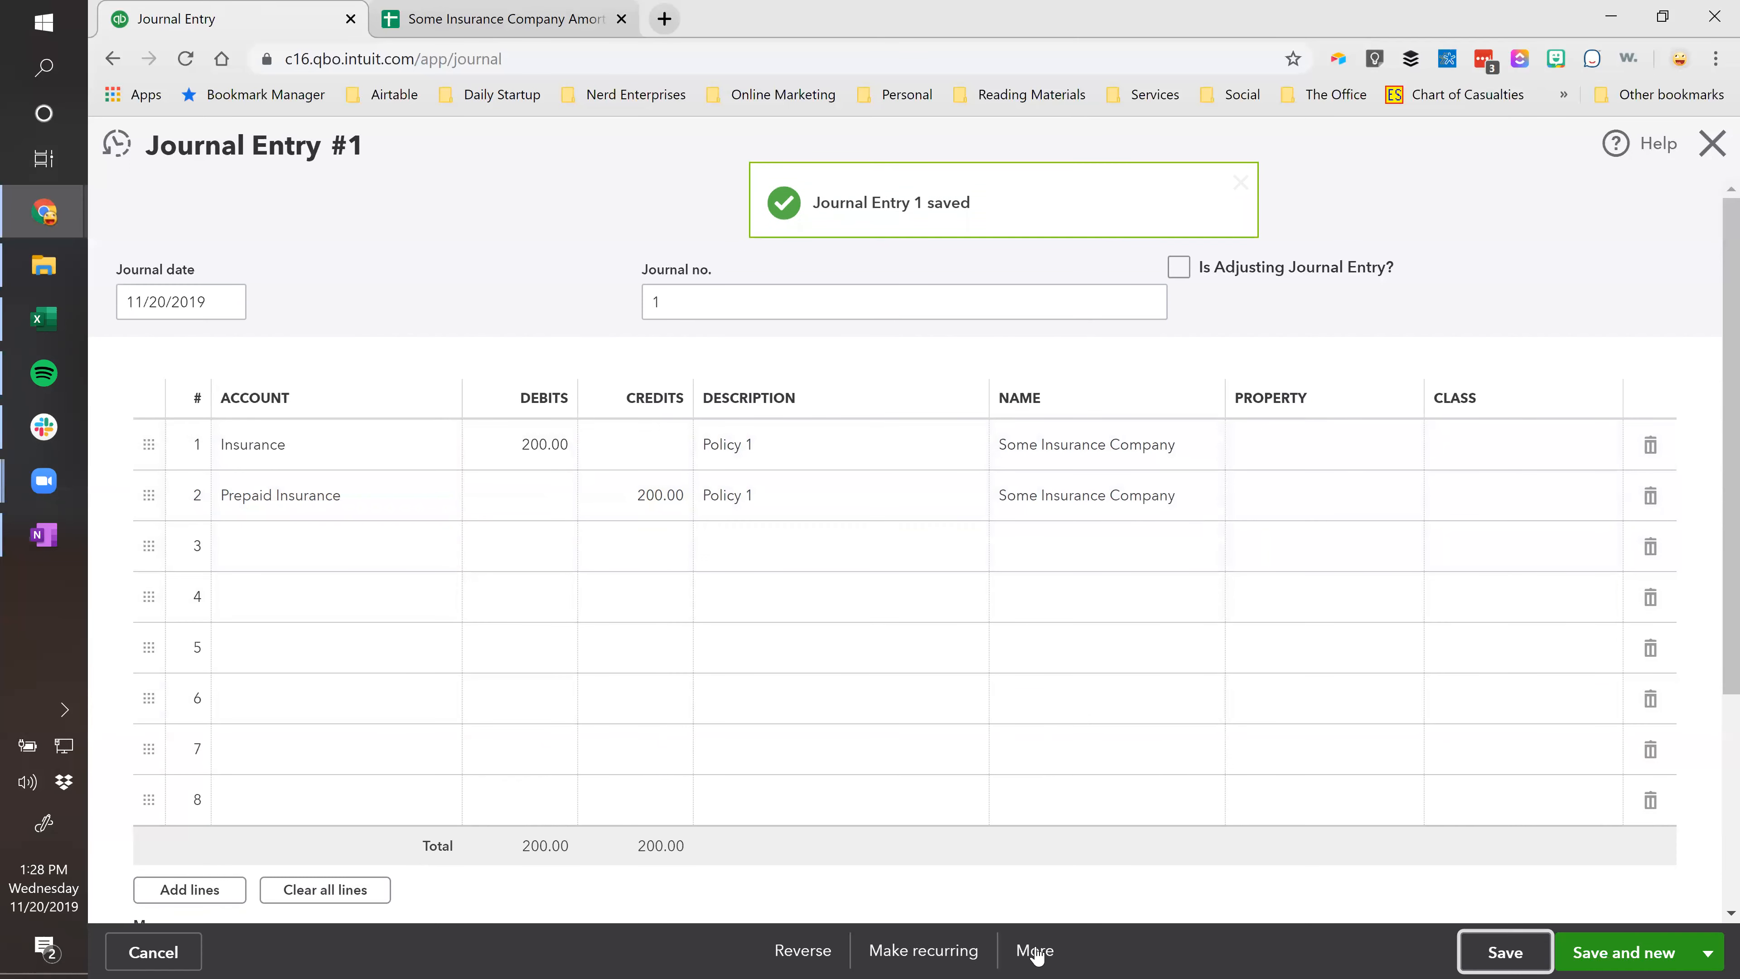
{"action": "left_click", "coordinate": [910, 957]}
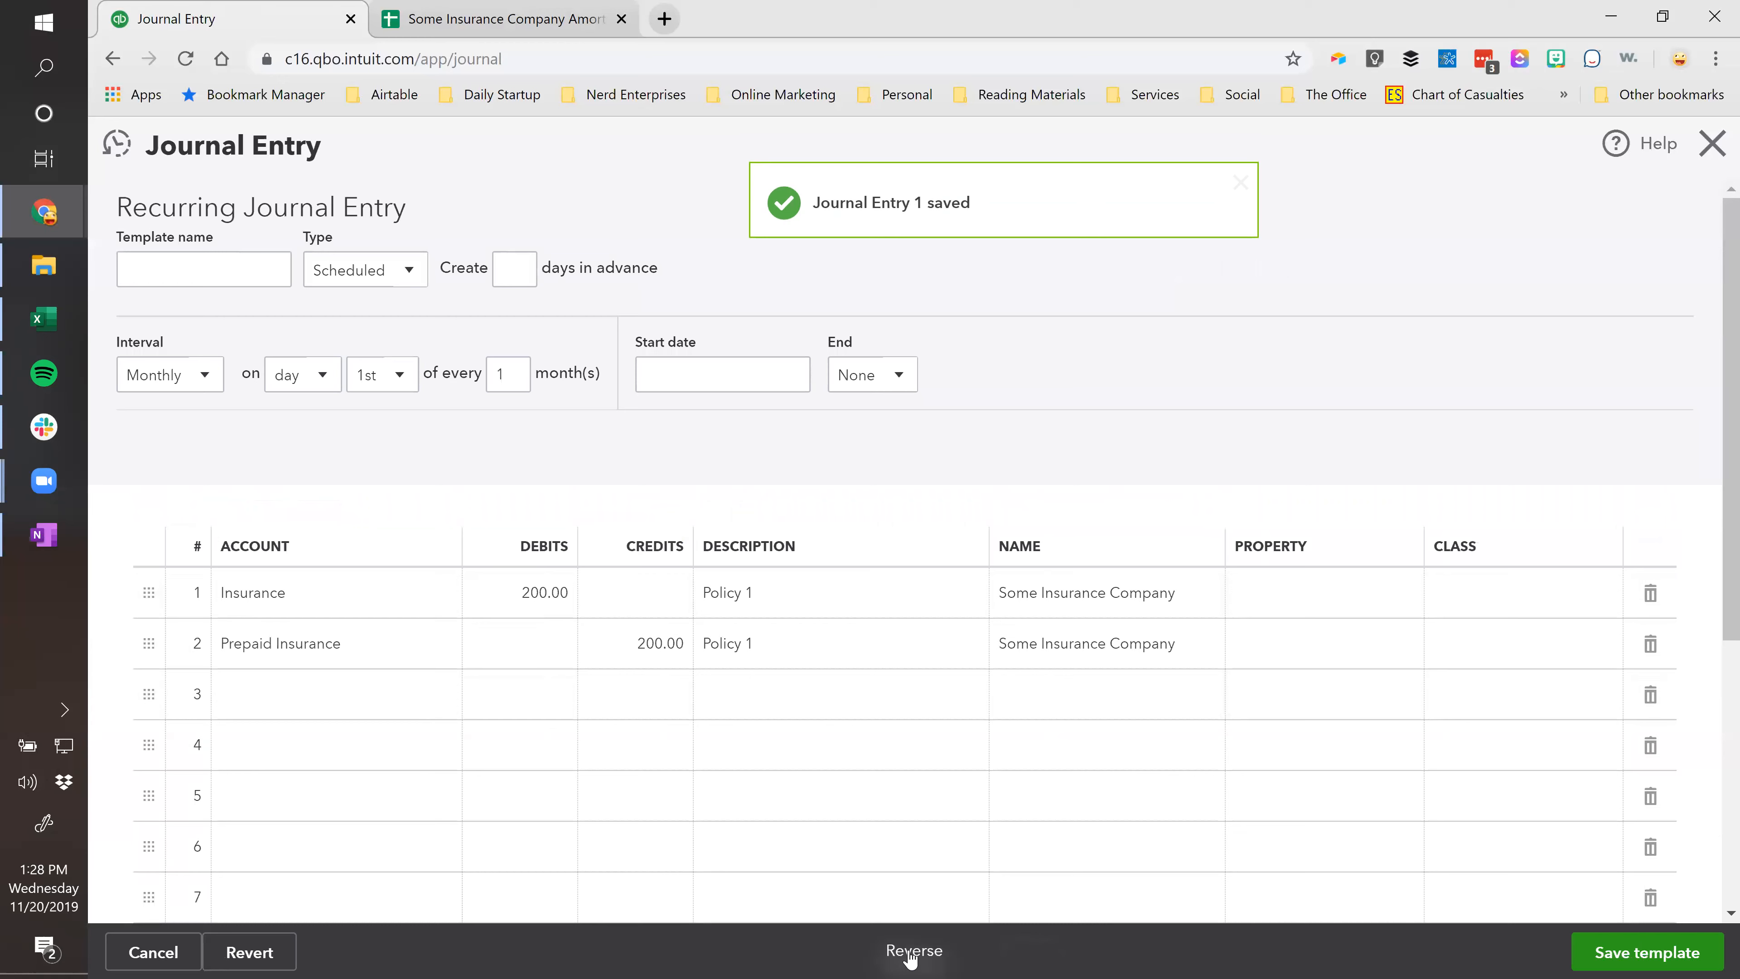
Name the recurring template 'Prepaid - Policy 1'.
{"action": "left_click", "coordinate": [221, 277]}
{"action": "left_click", "coordinate": [420, 20]}
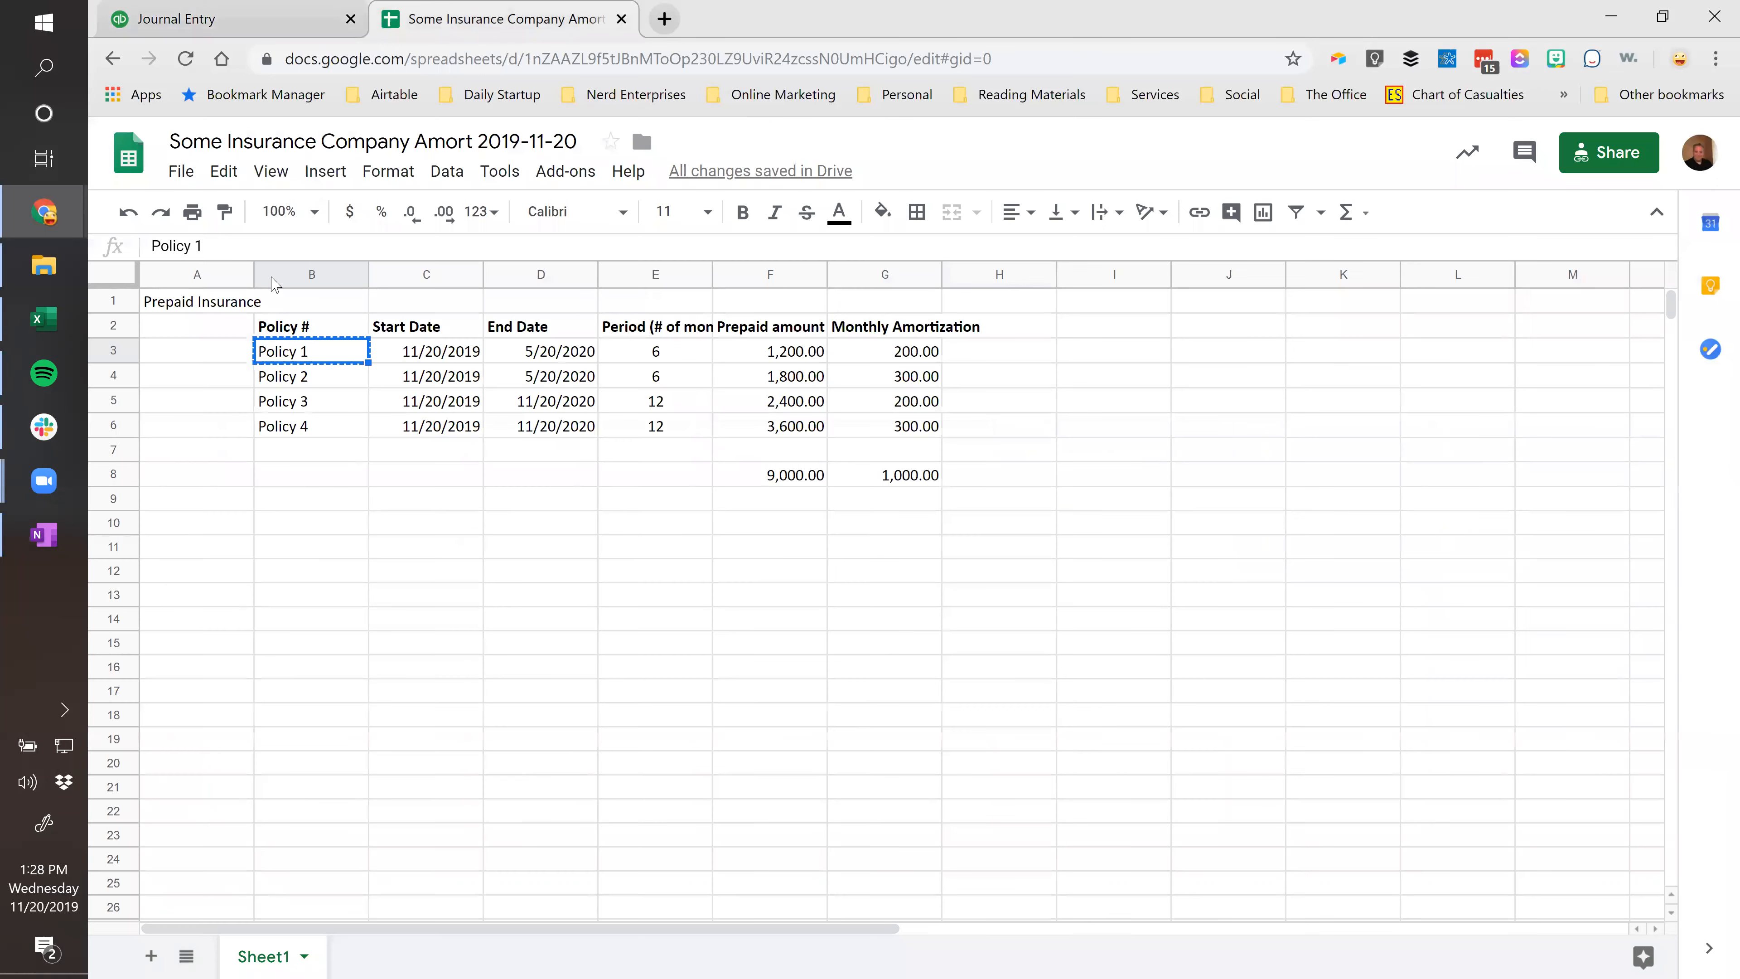
{"action": "left_click", "coordinate": [226, 19]}
{"action": "left_click", "coordinate": [179, 273]}
{"action": "type", "text": "Policy 1"}
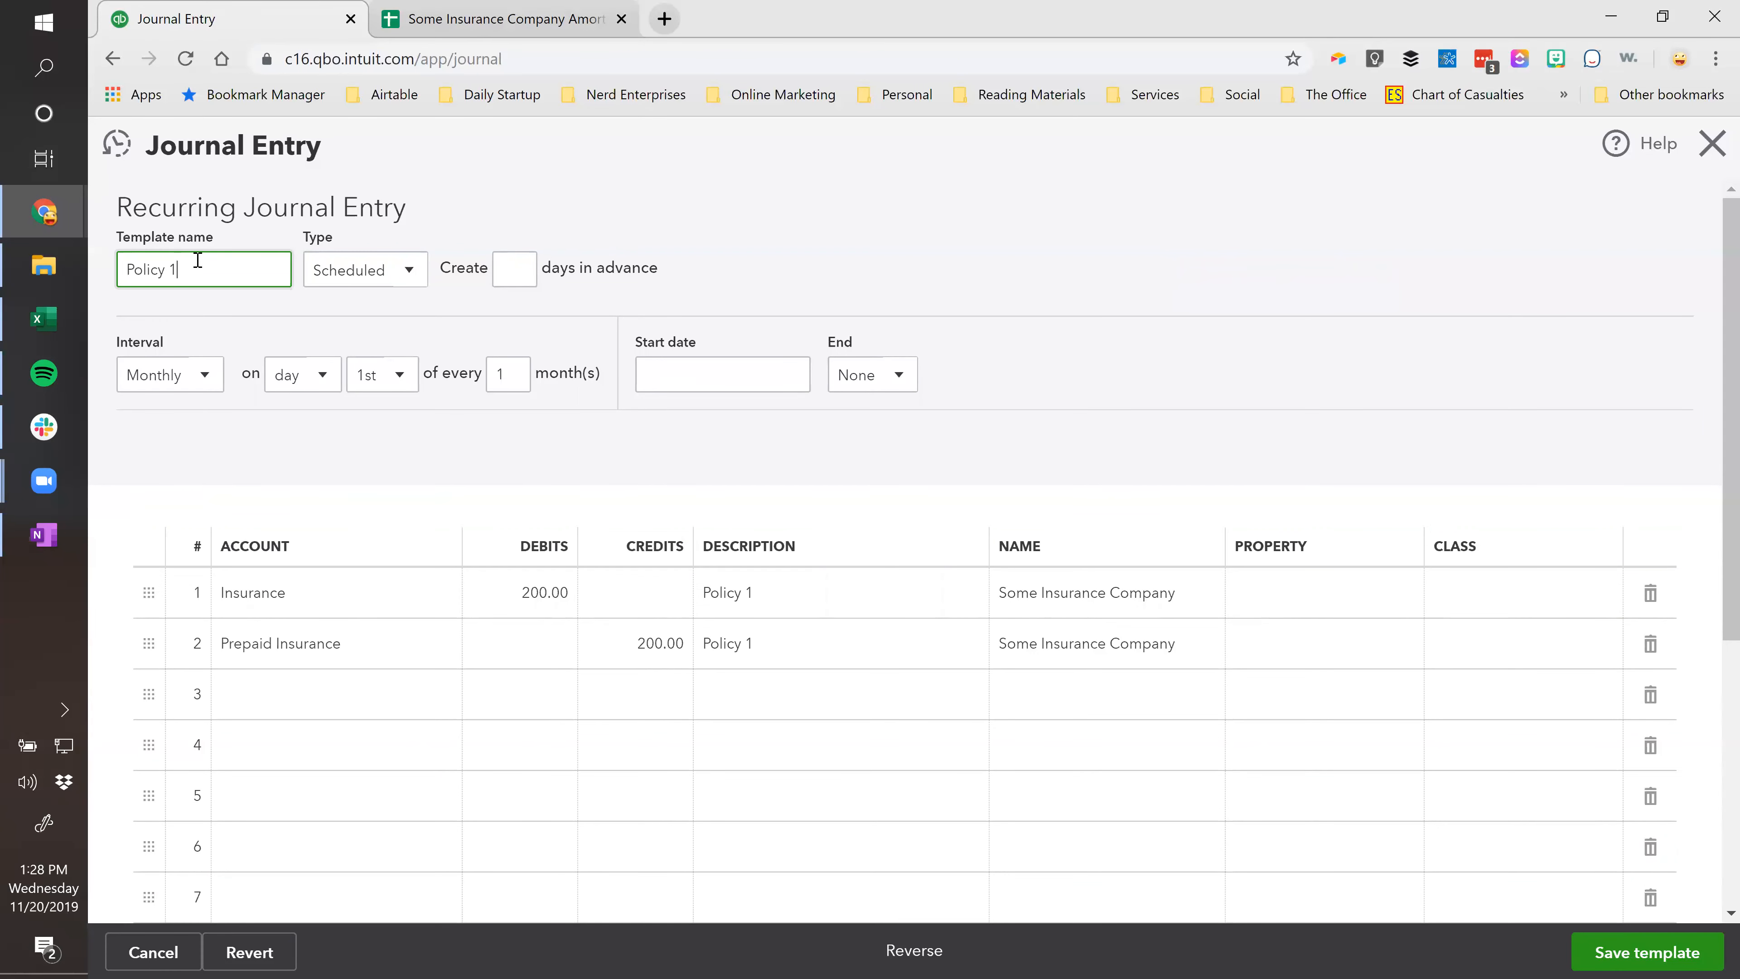
{"action": "type", "text": "Pre"}
{"action": "type", "text": "paid -"}
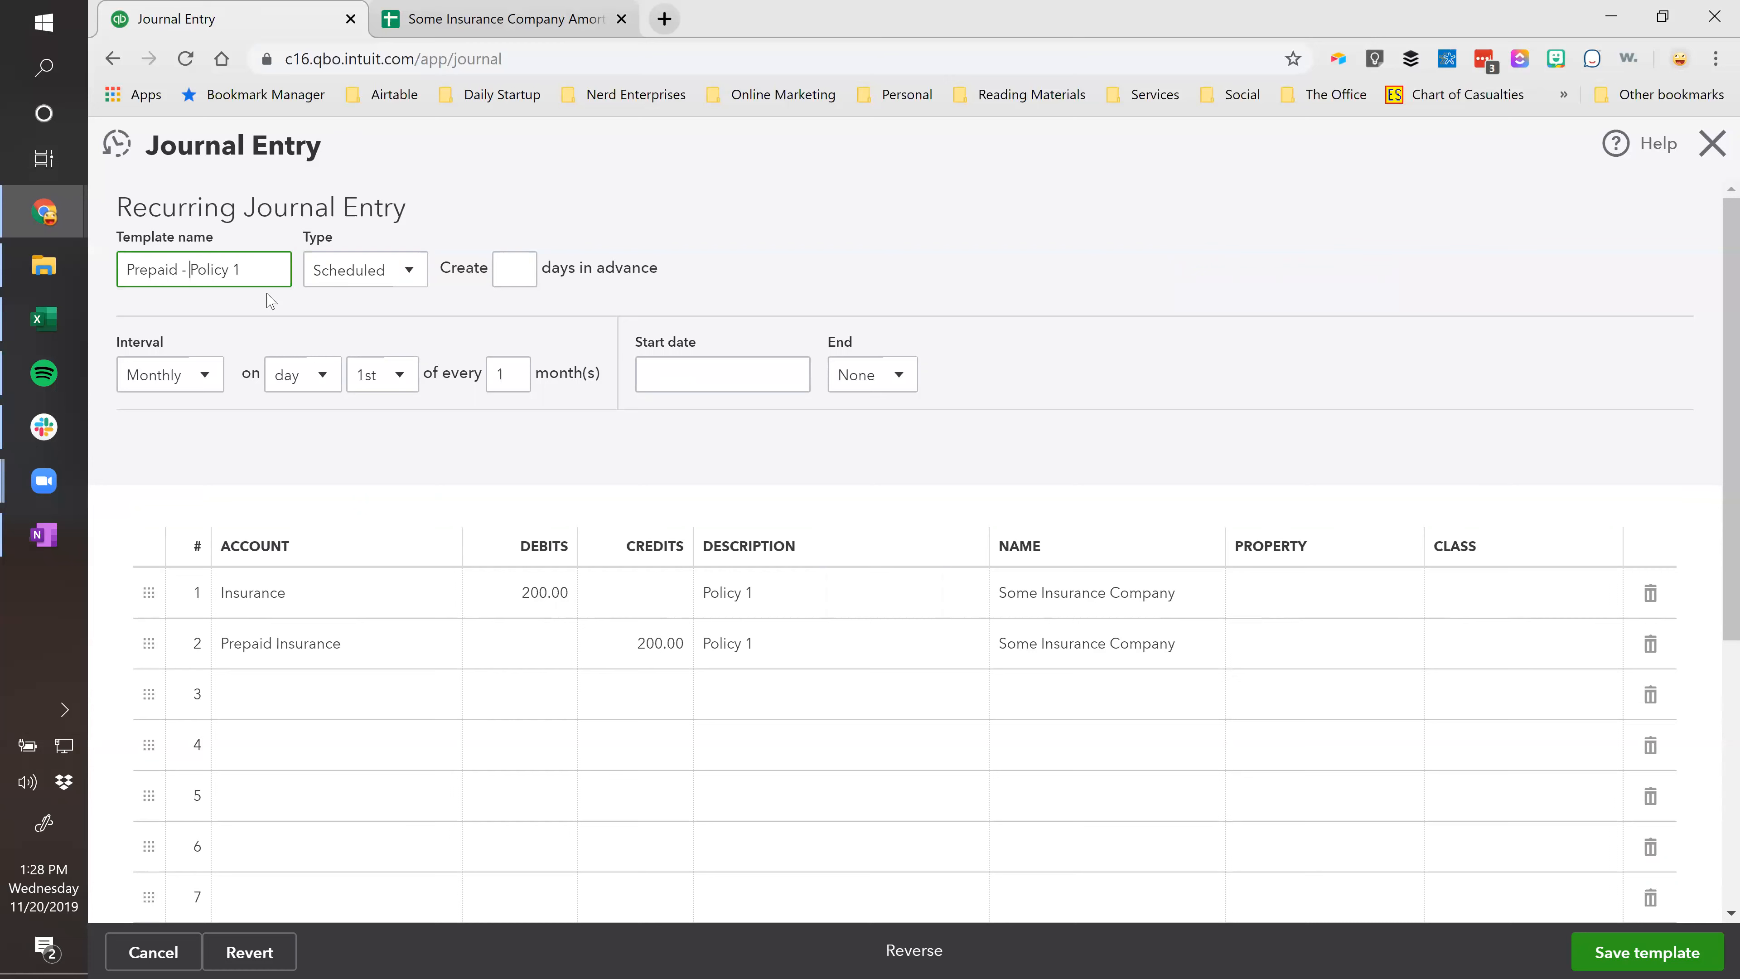
{"action": "triple_click", "coordinate": [275, 267]}
{"action": "key", "text": "Tab"}
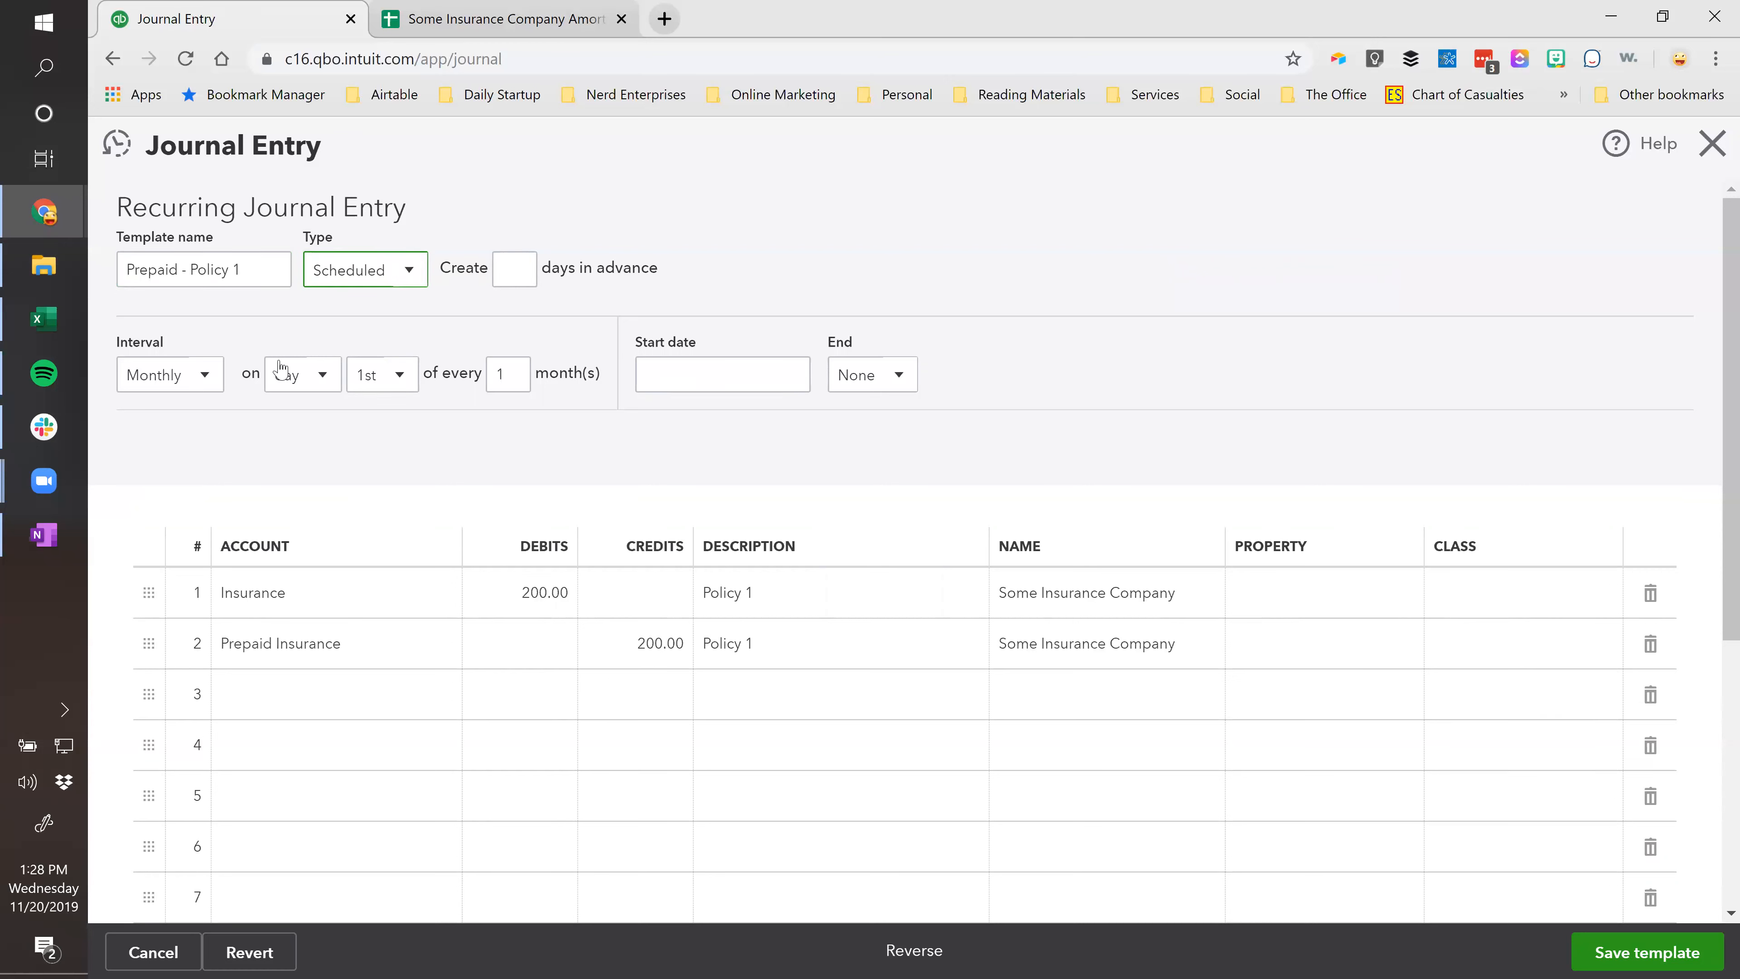
Schedule it monthly on the 20th, starting 12/20/2019.
{"action": "left_click", "coordinate": [399, 376]}
{"action": "scroll", "coordinate": [377, 651], "scroll_direction": "down", "scroll_amount": 5}
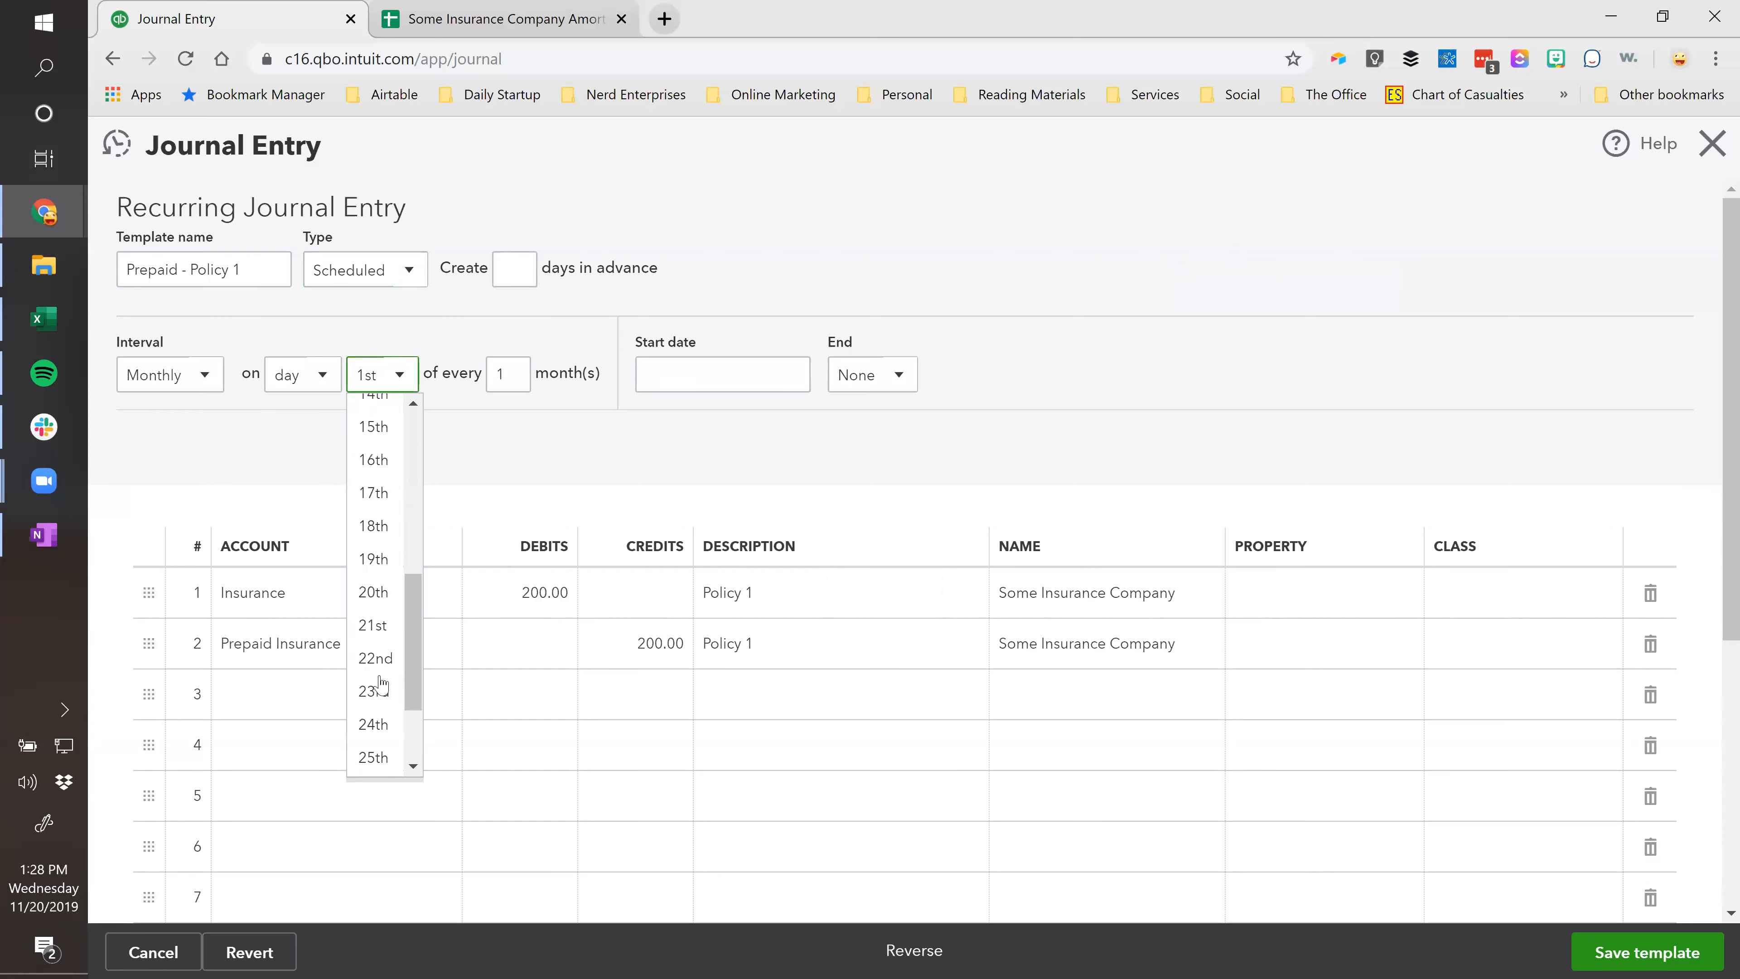
{"action": "left_click", "coordinate": [374, 595]}
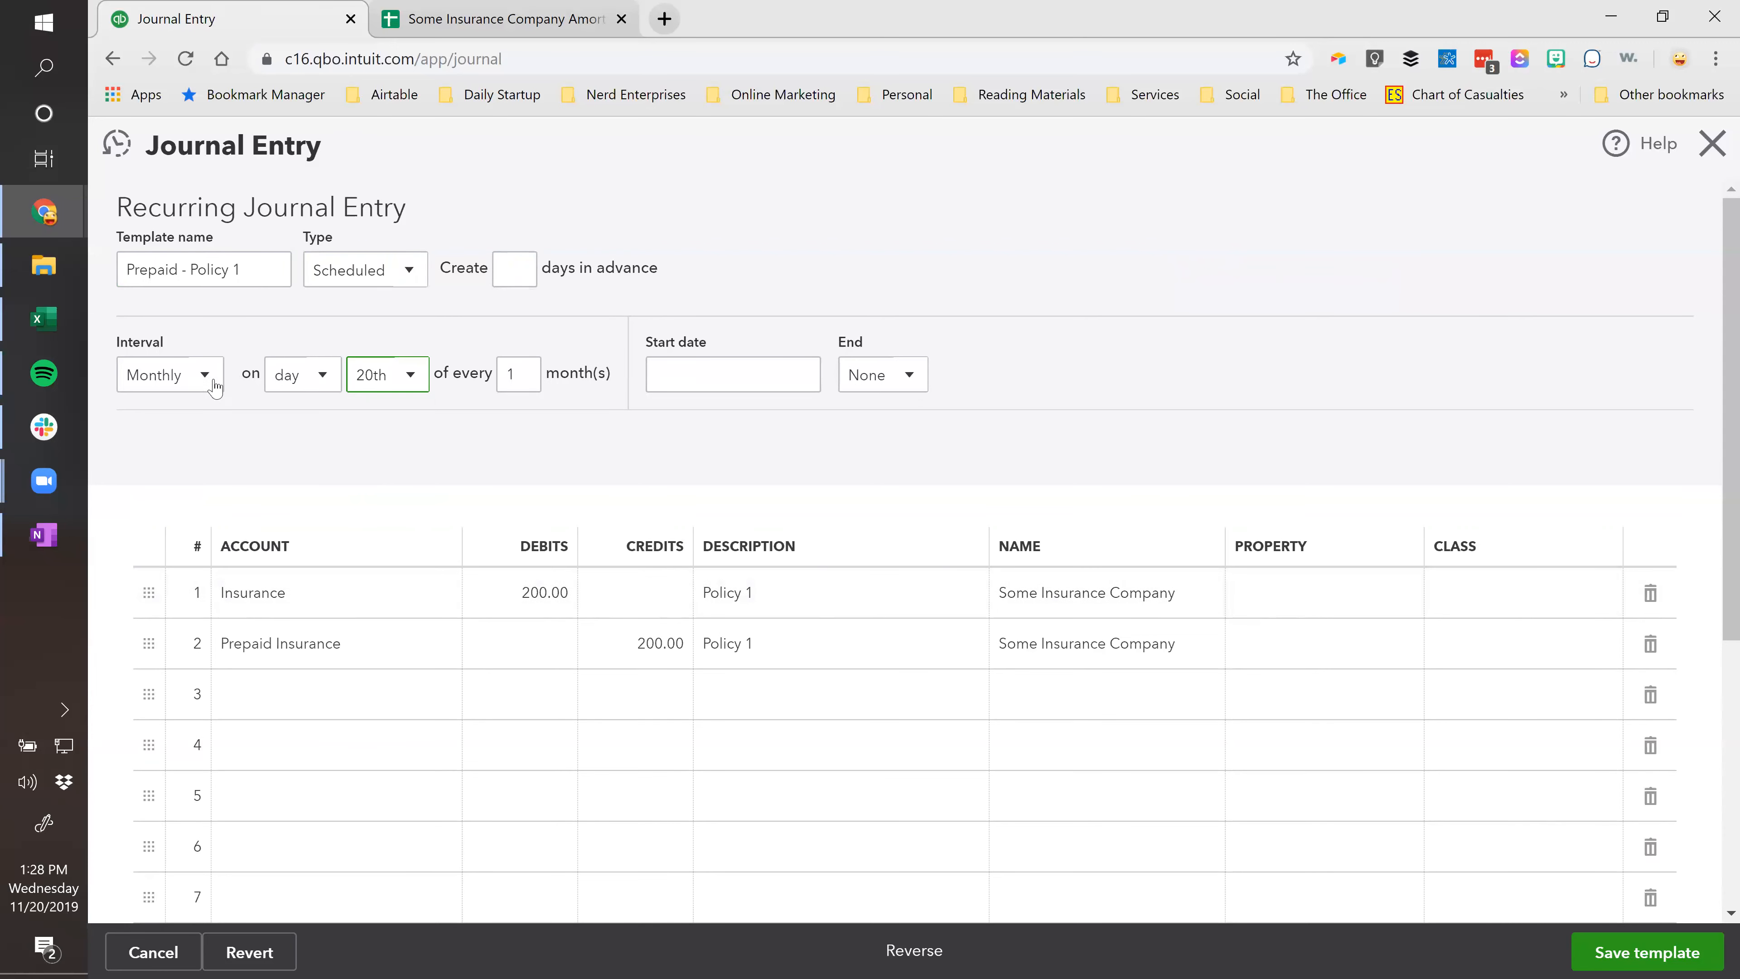
{"action": "left_click", "coordinate": [726, 375]}
{"action": "left_click", "coordinate": [798, 378]}
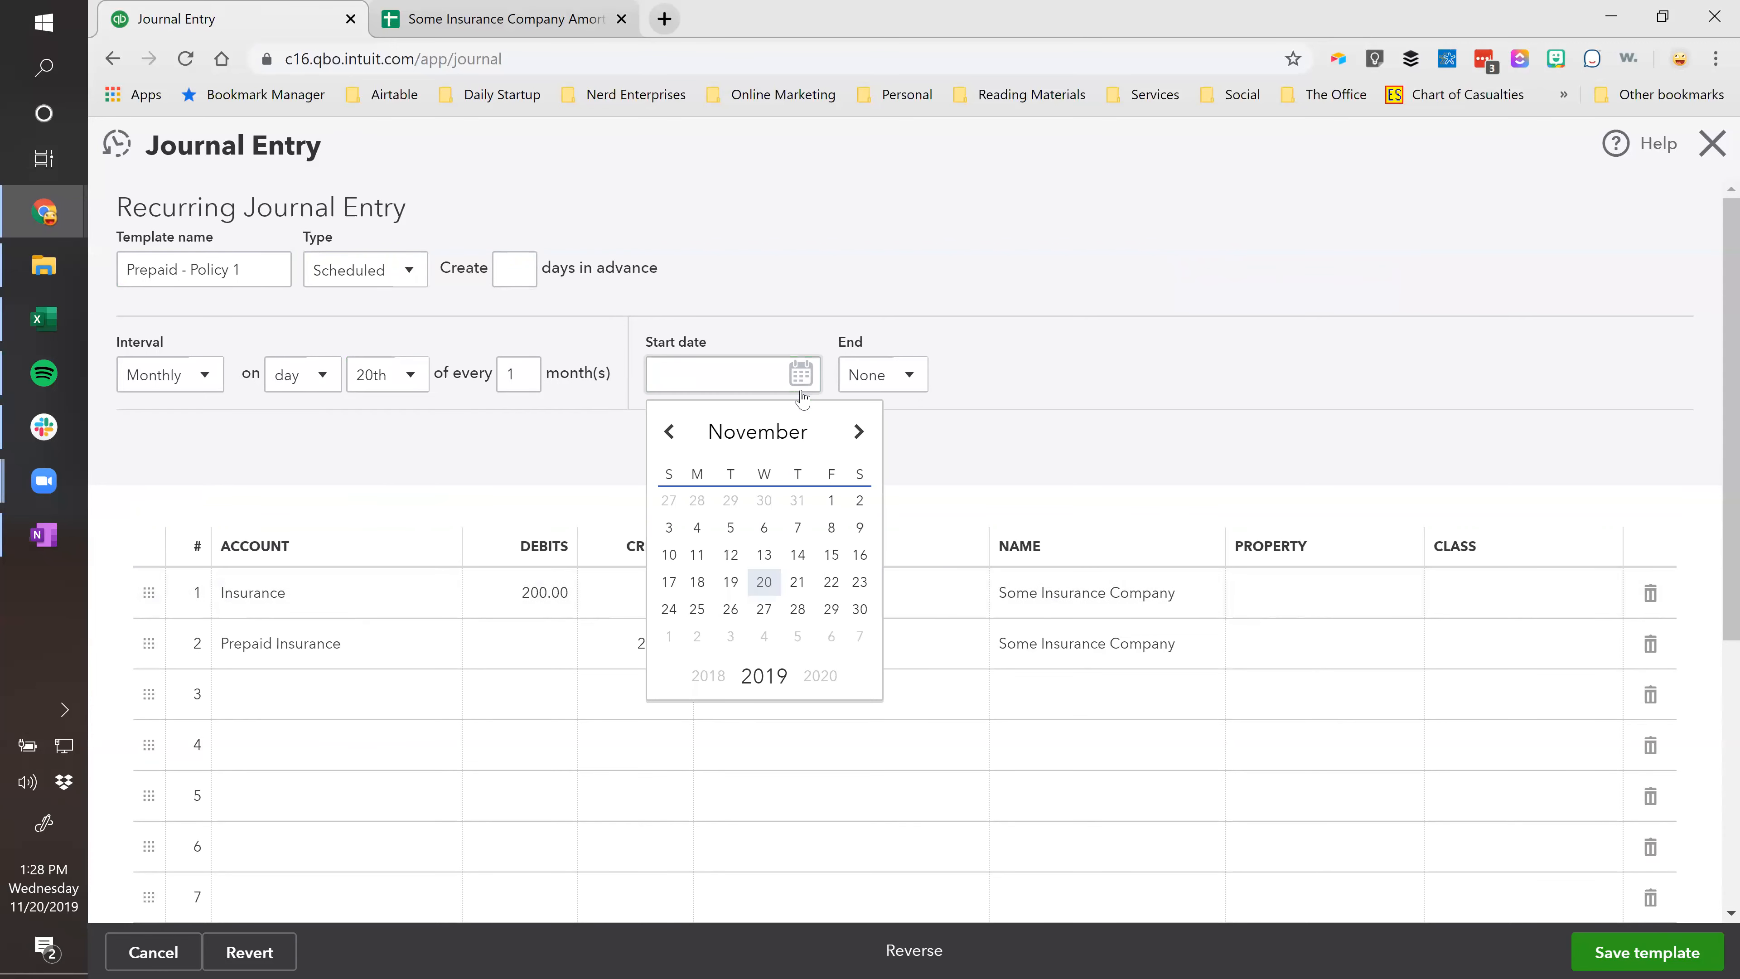
{"action": "left_click", "coordinate": [861, 434]}
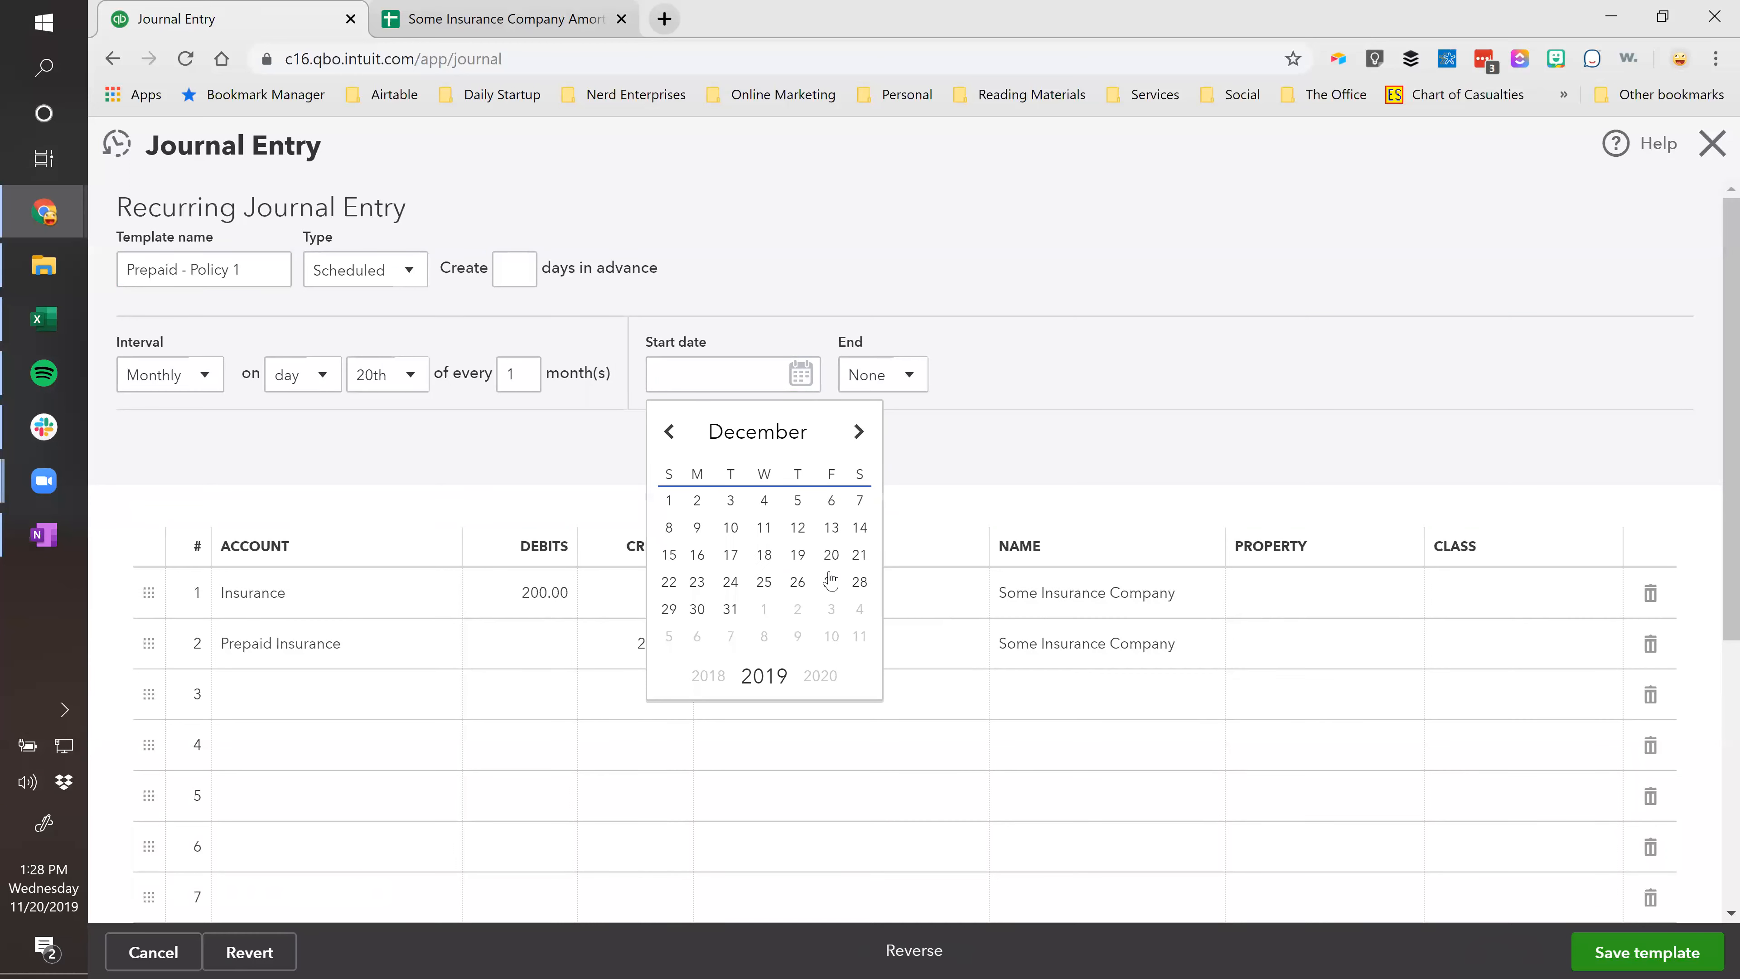
{"action": "left_click", "coordinate": [831, 555]}
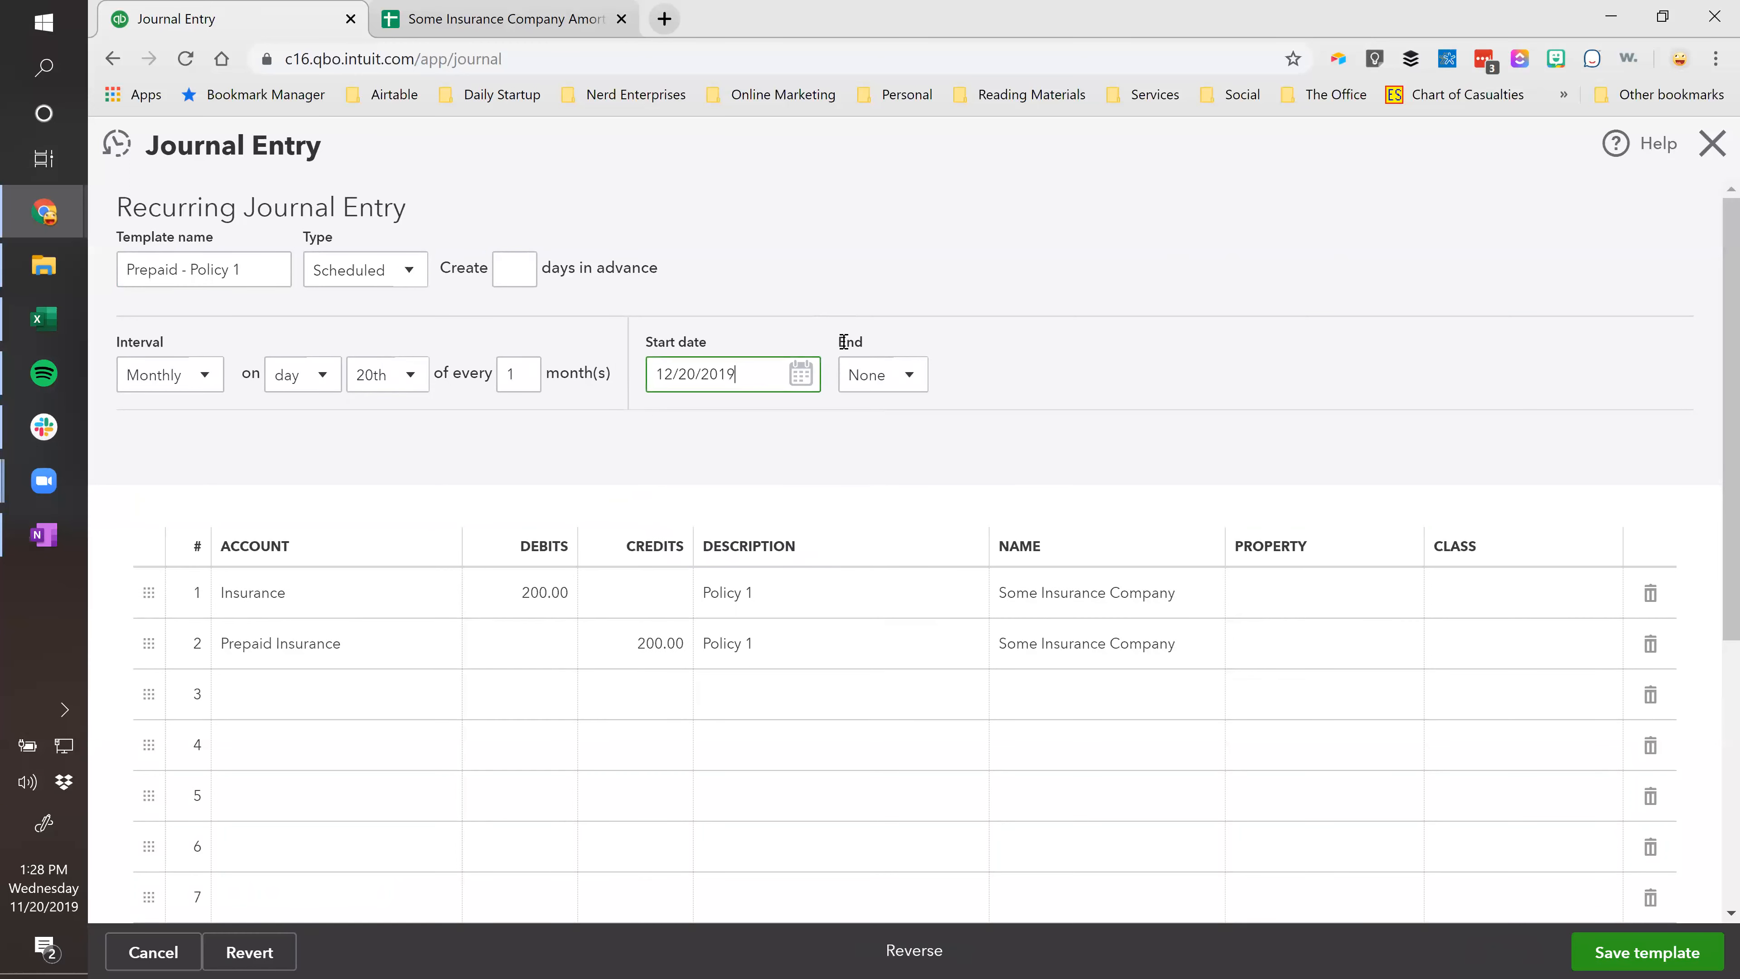
End it after 5 occurrences and save the template despite missing classes.
{"action": "left_click", "coordinate": [910, 380]}
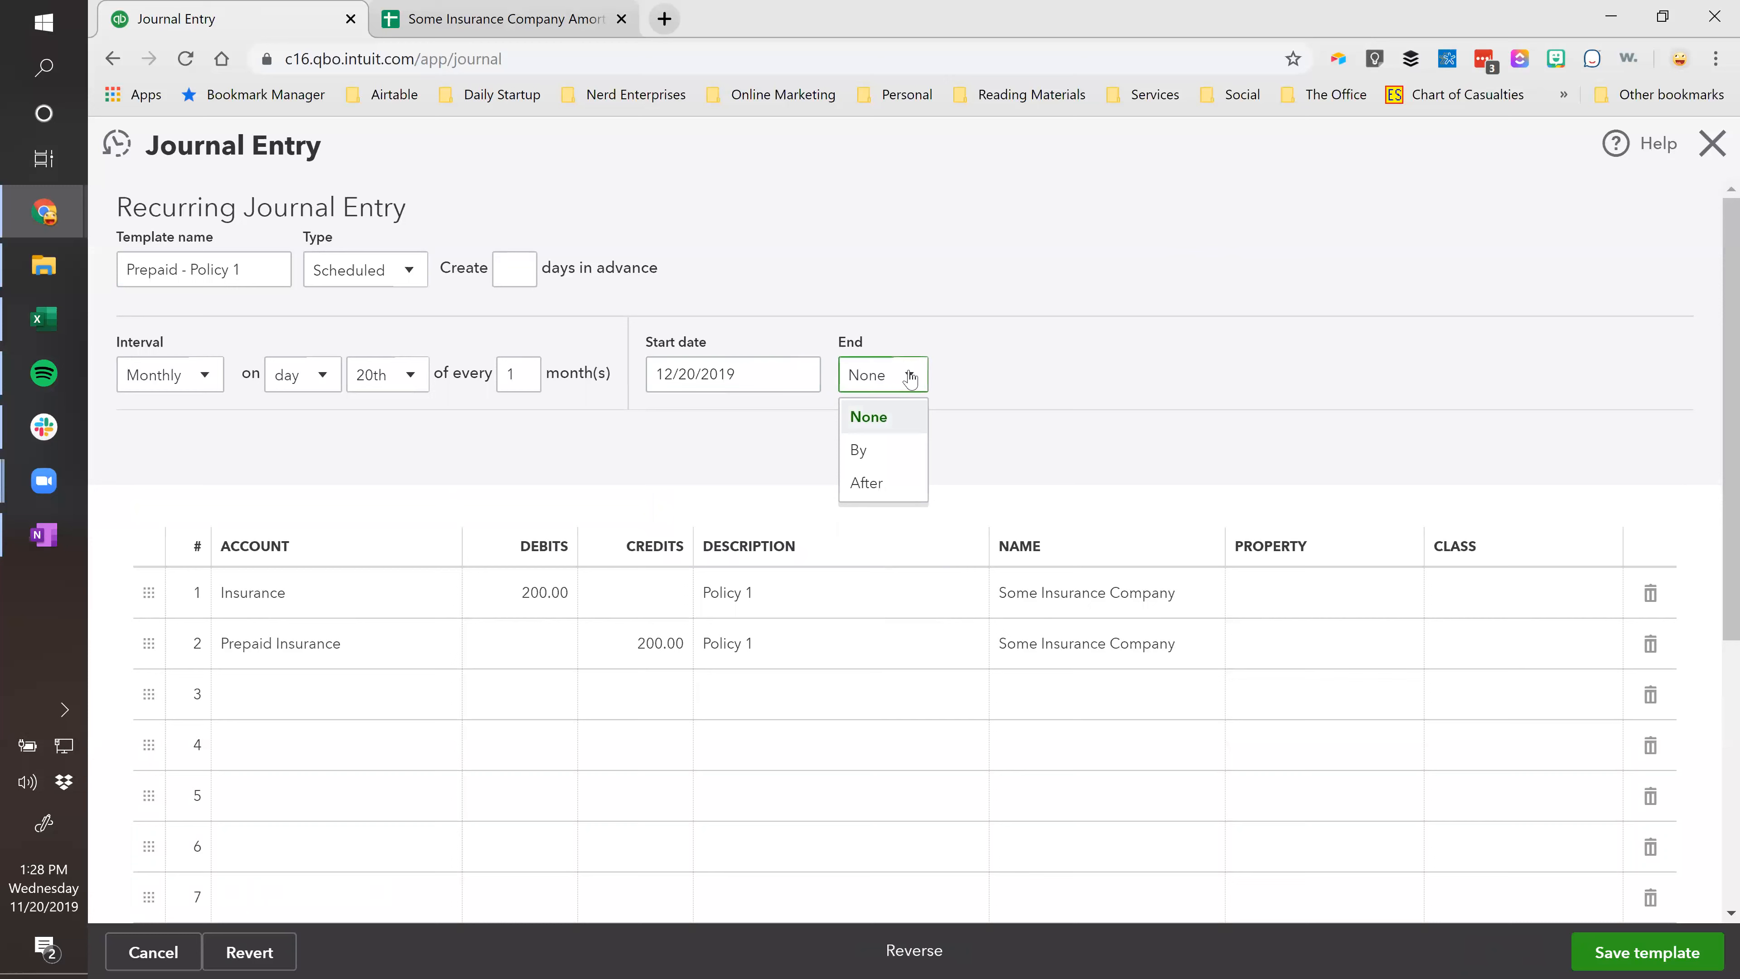
{"action": "left_click", "coordinate": [896, 482]}
{"action": "left_click", "coordinate": [954, 377]}
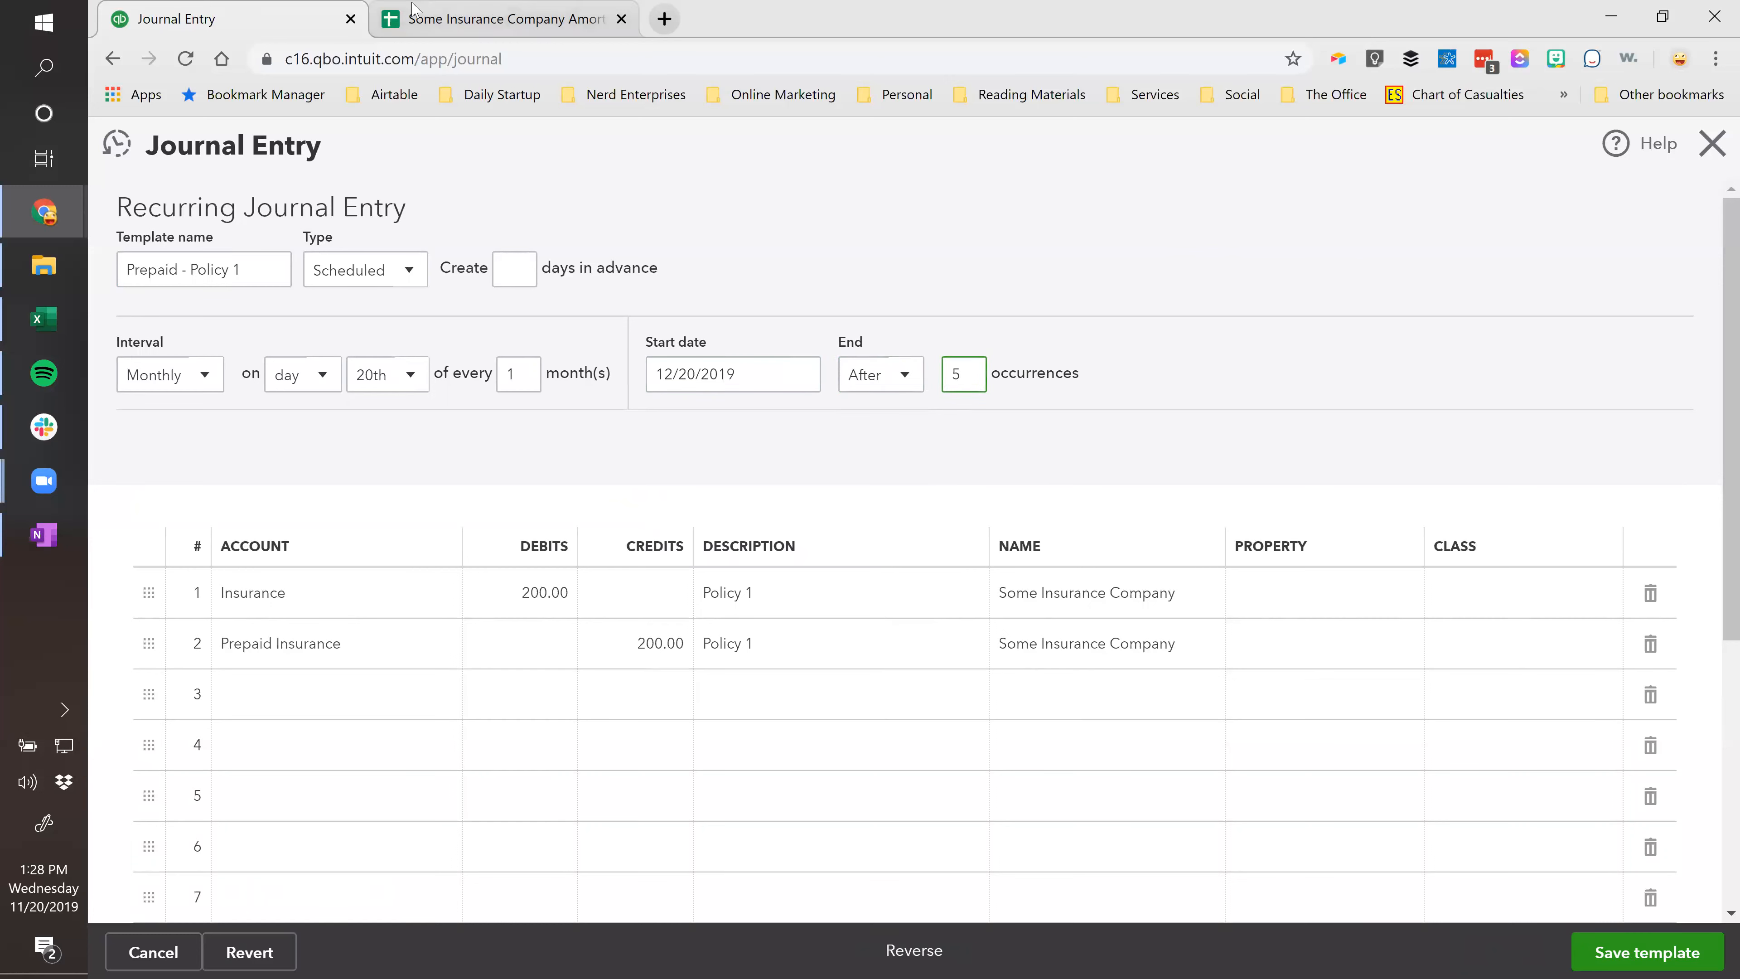
{"action": "left_click", "coordinate": [494, 18]}
{"action": "left_click", "coordinate": [672, 356]}
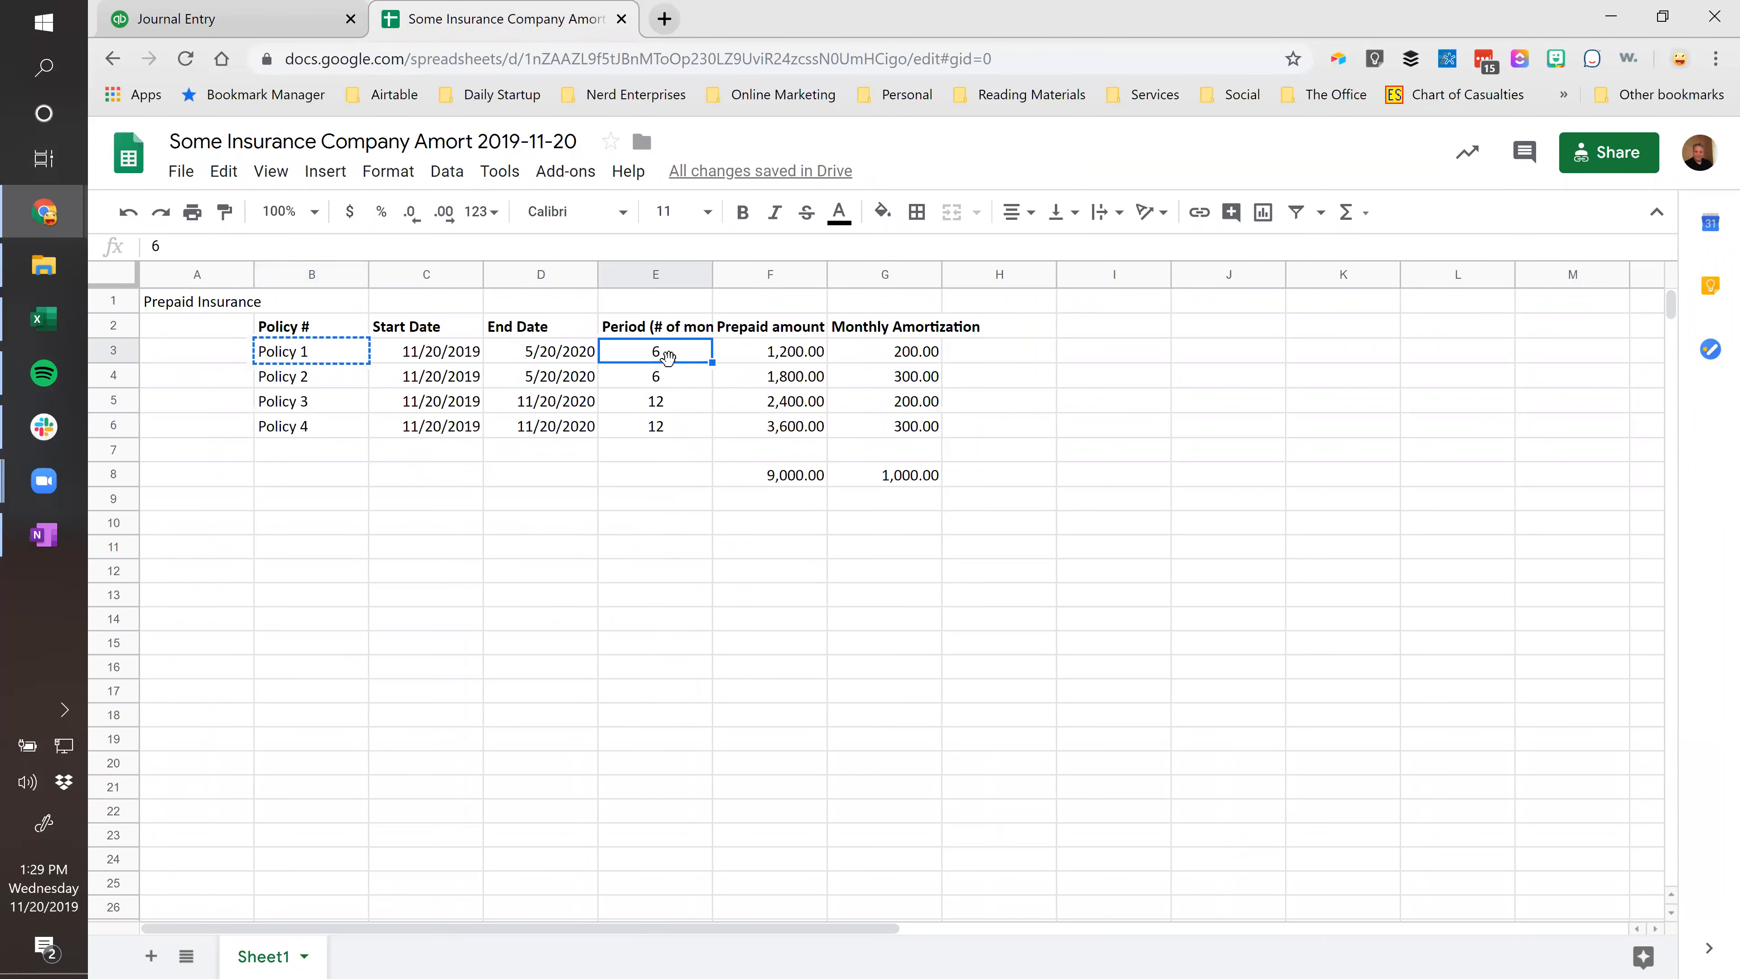
{"action": "left_click", "coordinate": [238, 11]}
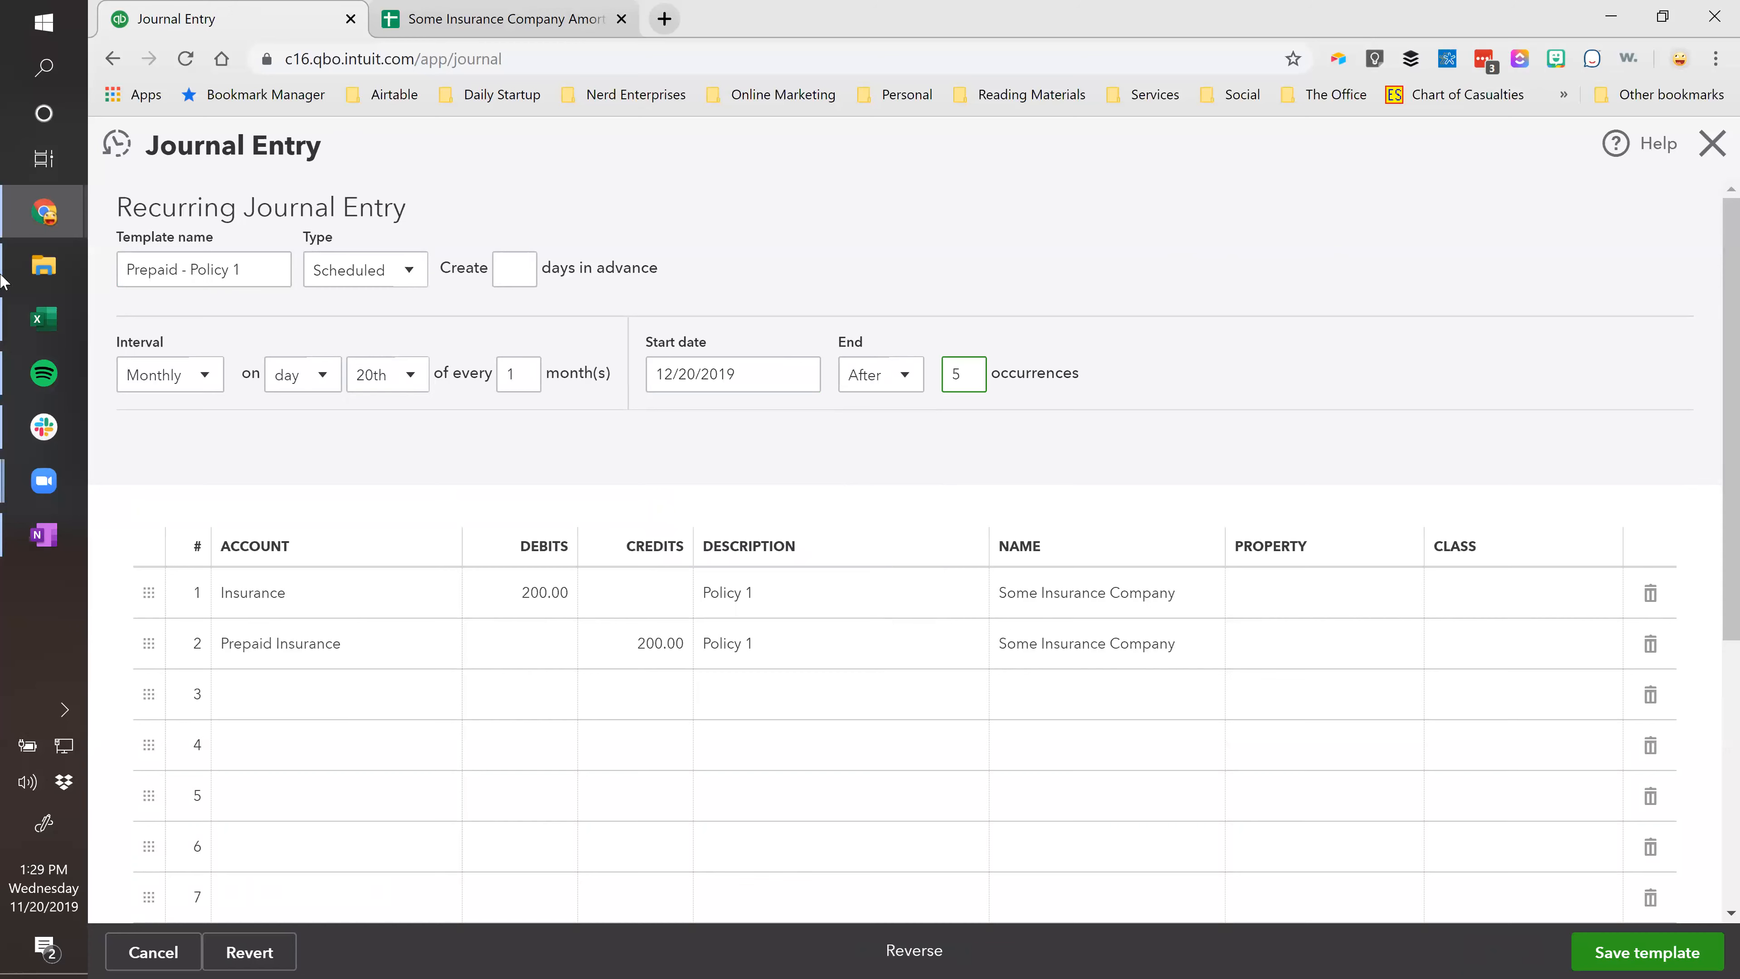
{"action": "left_click", "coordinate": [1598, 956]}
{"action": "left_click", "coordinate": [1122, 610]}
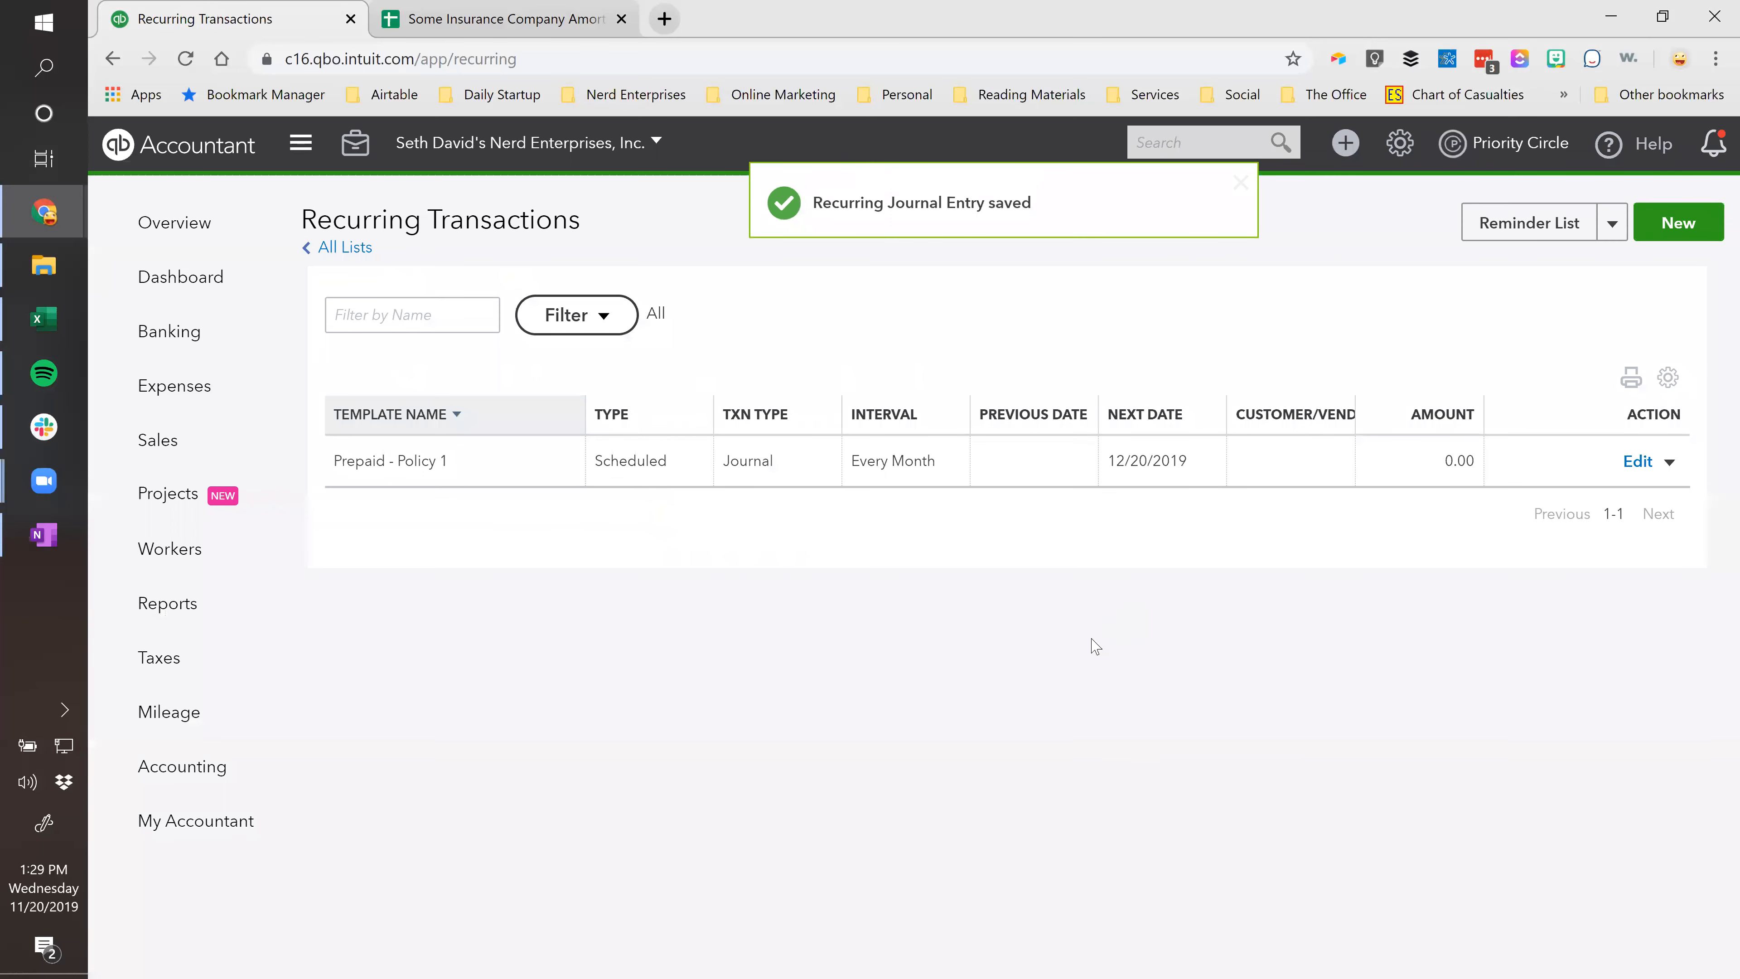
Find and open Journal Entry No.1, then copy it to start Journal Entry #2.
{"action": "left_click", "coordinate": [1210, 138]}
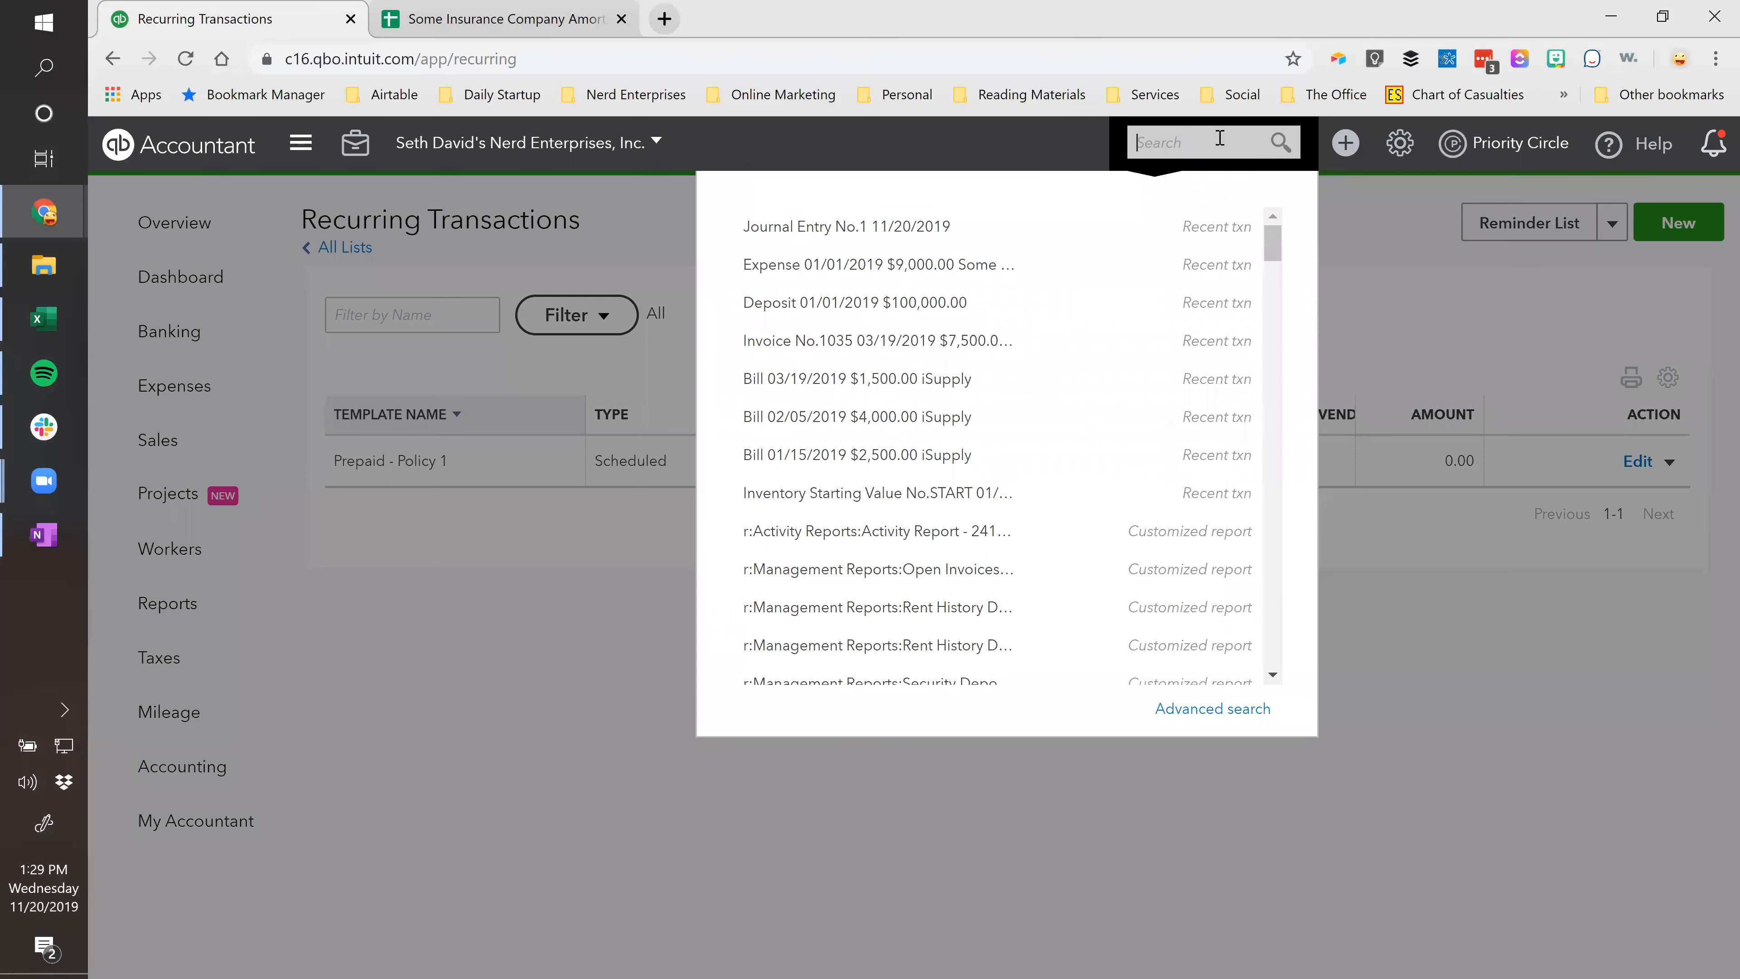
{"action": "left_click", "coordinate": [850, 227]}
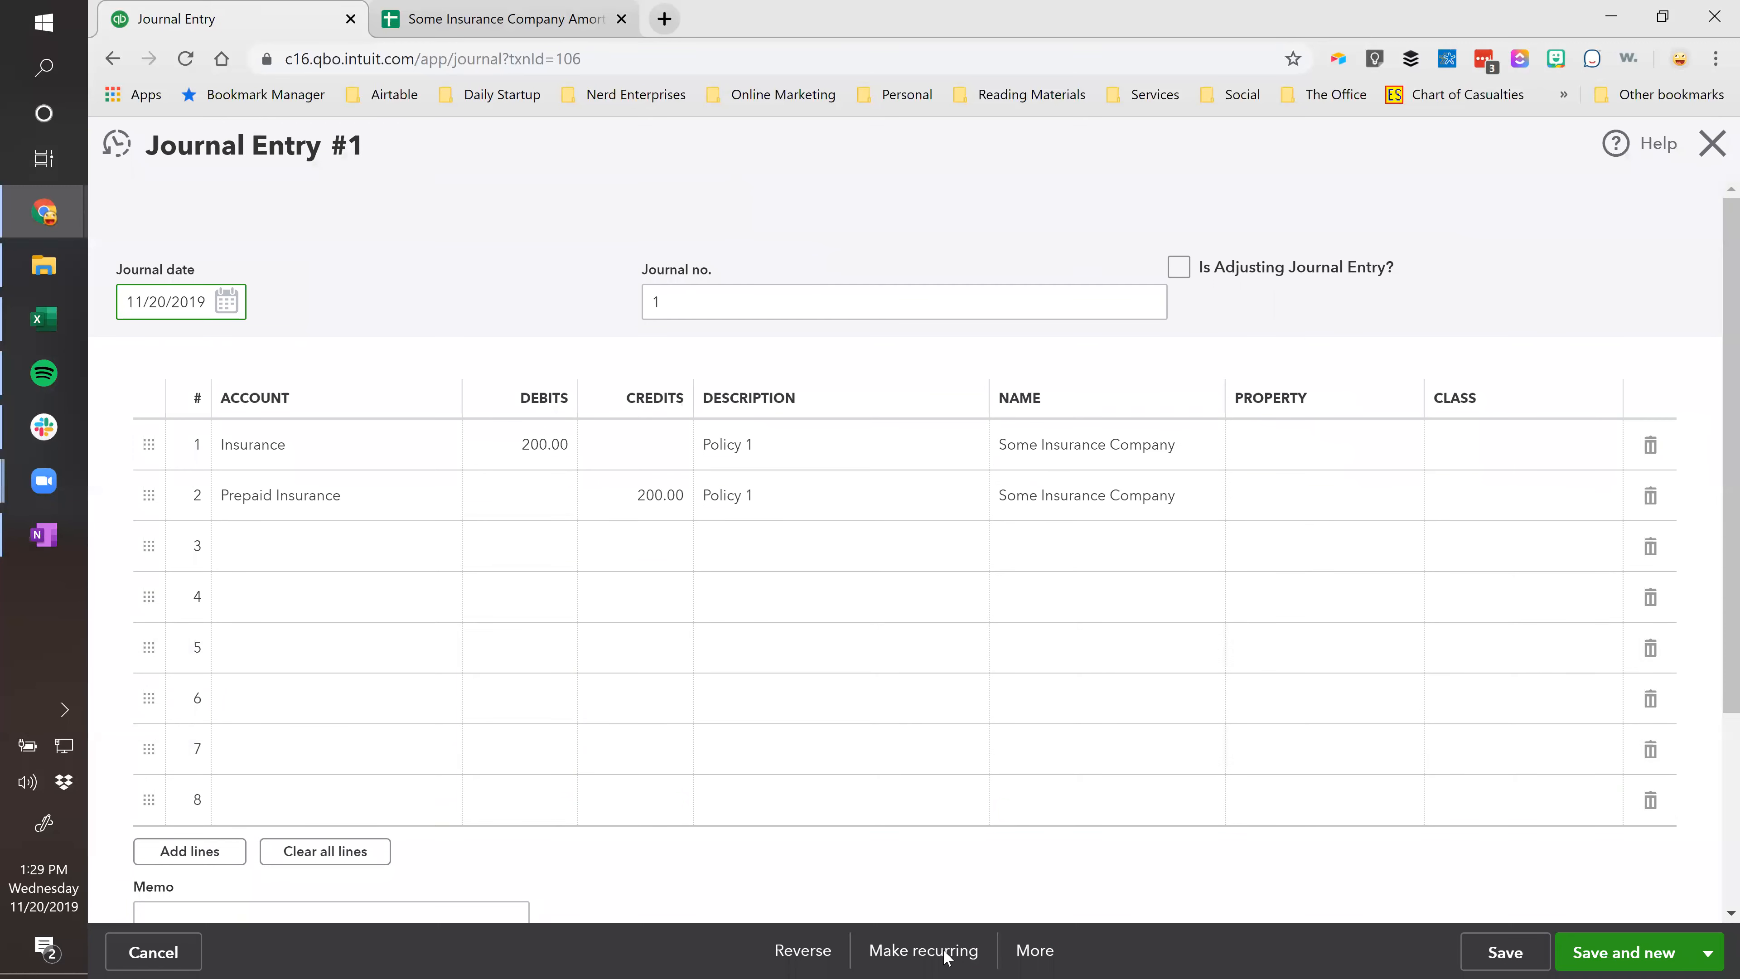
{"action": "left_click", "coordinate": [1034, 950]}
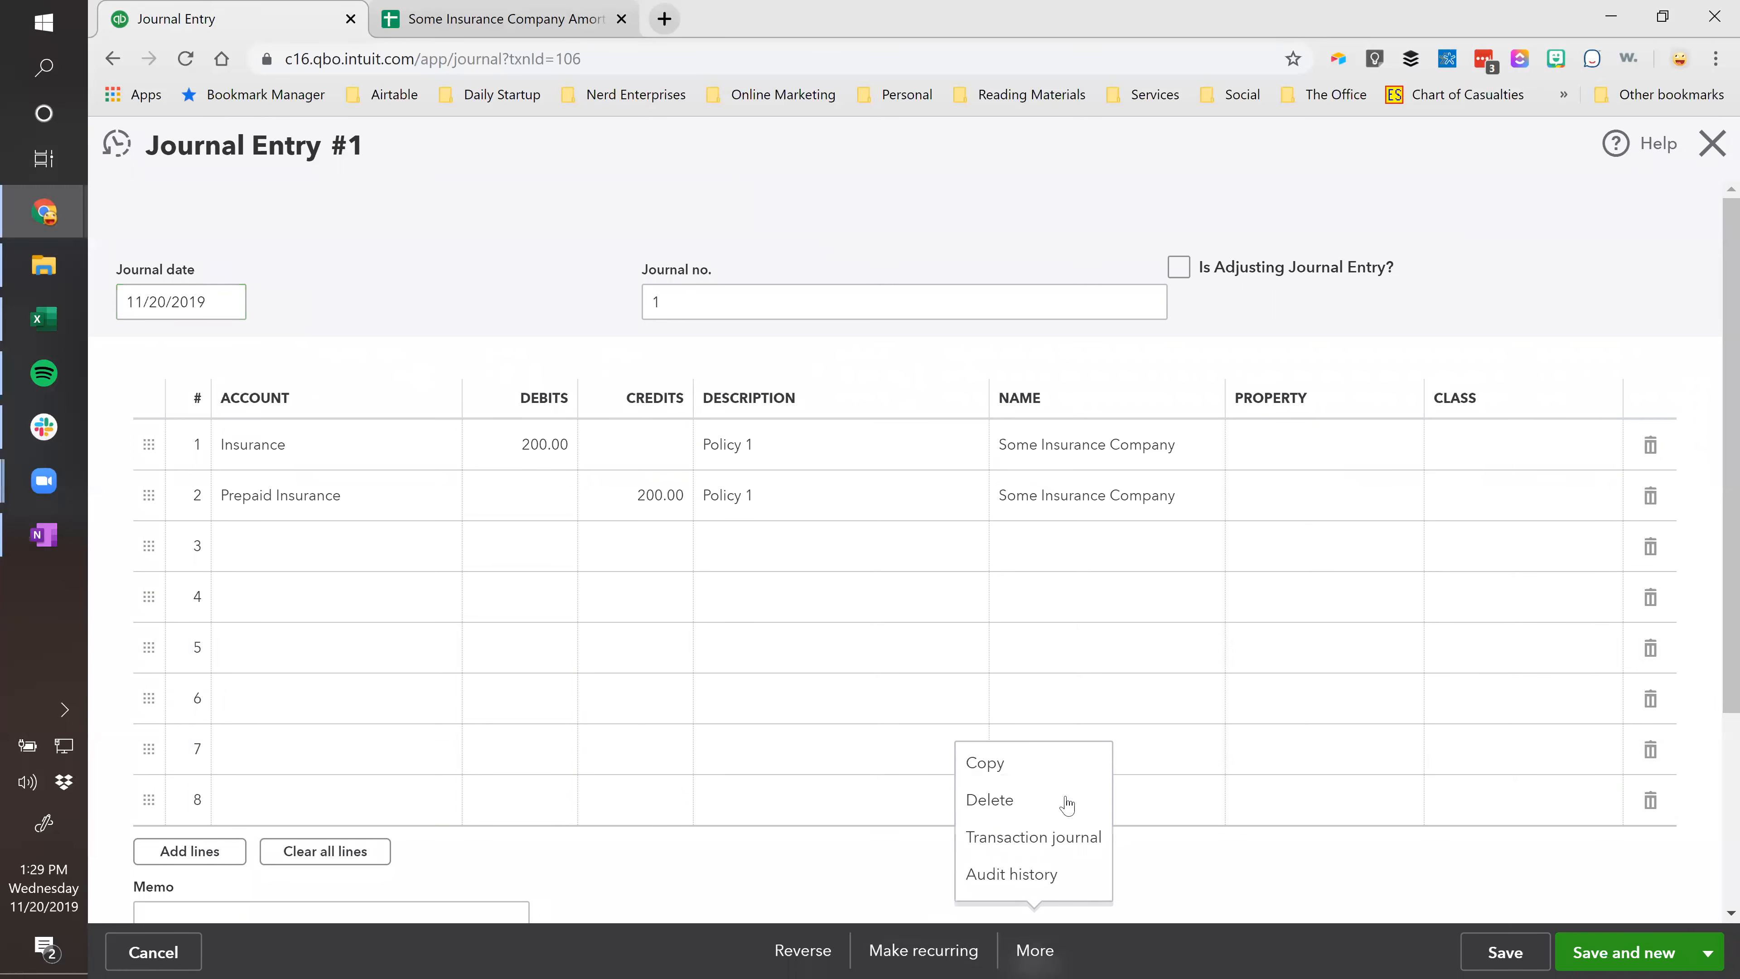
{"action": "left_click", "coordinate": [1000, 773]}
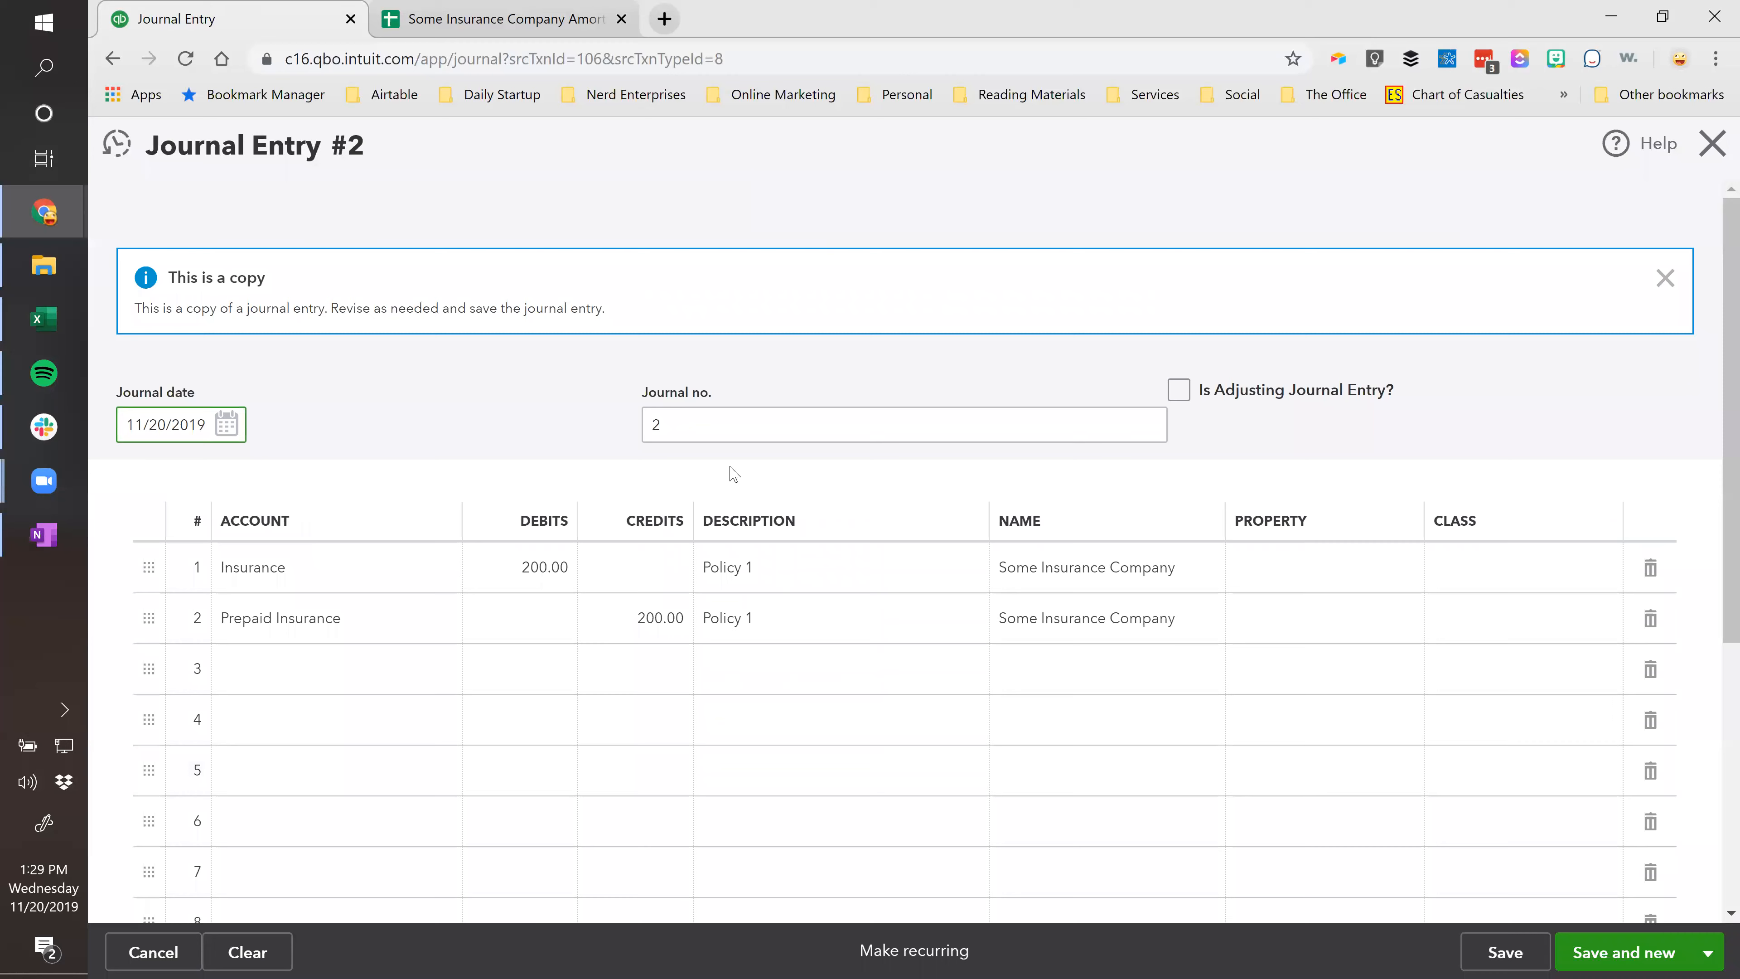
Replace the 200.00 debit and credit with Policy 2's 300.00 from G4.
{"action": "left_click", "coordinate": [503, 19]}
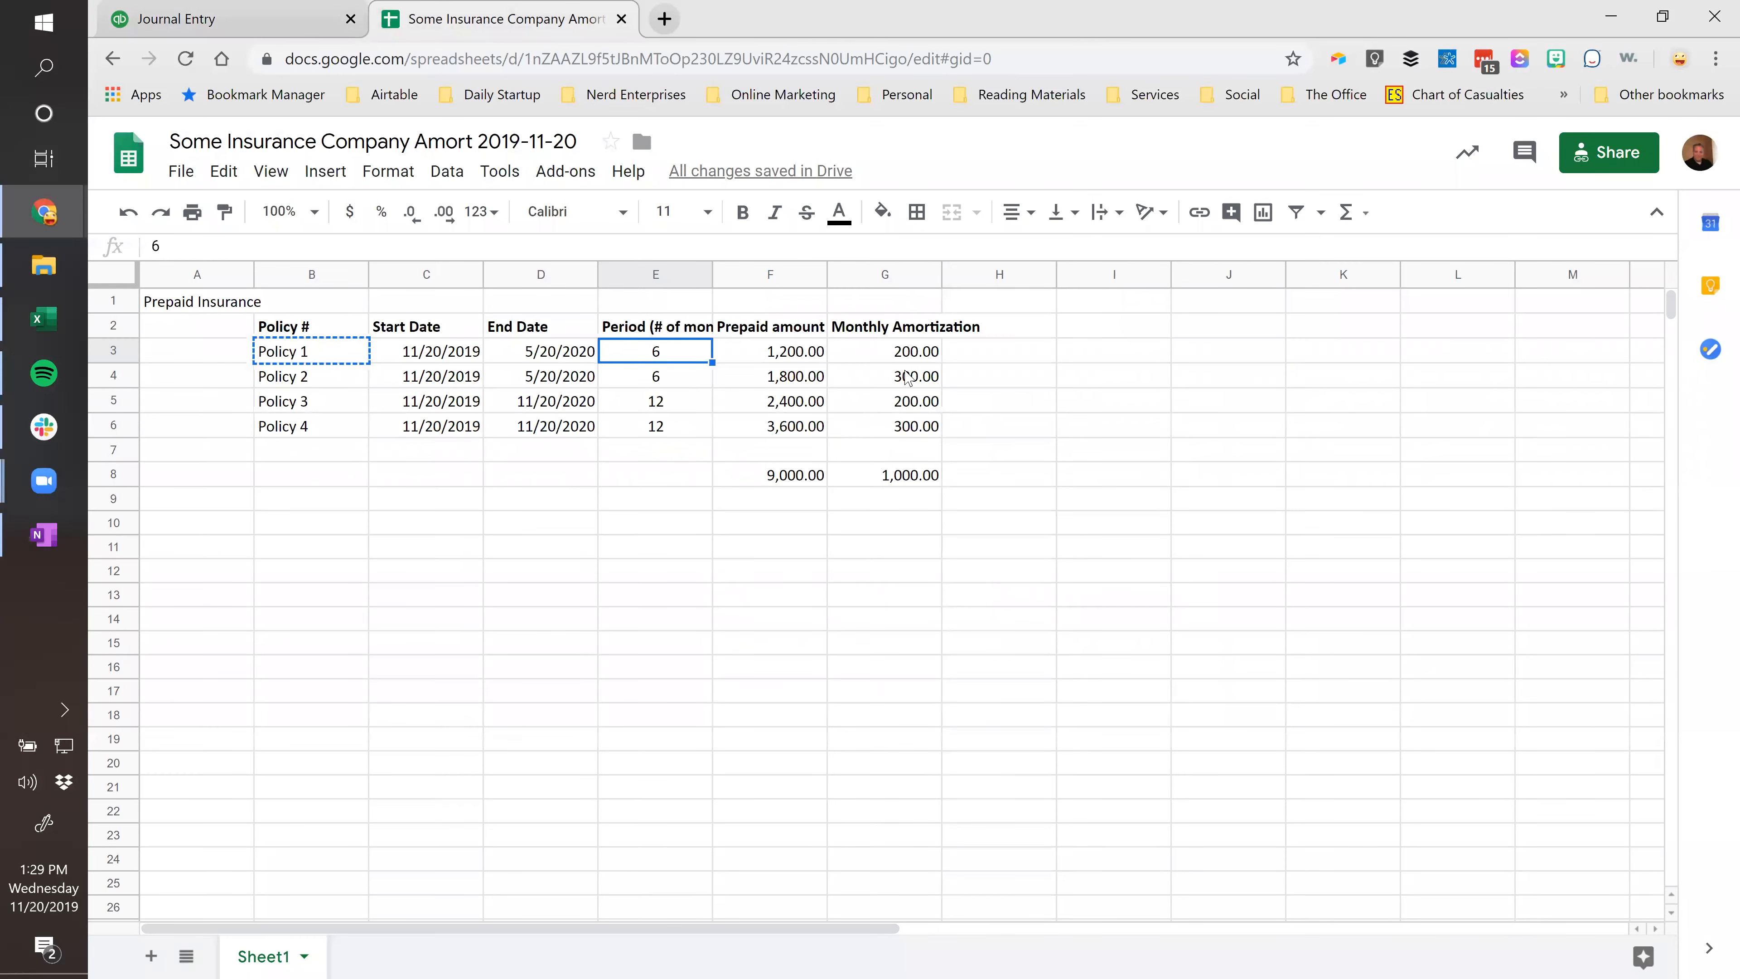
{"action": "left_click", "coordinate": [909, 376]}
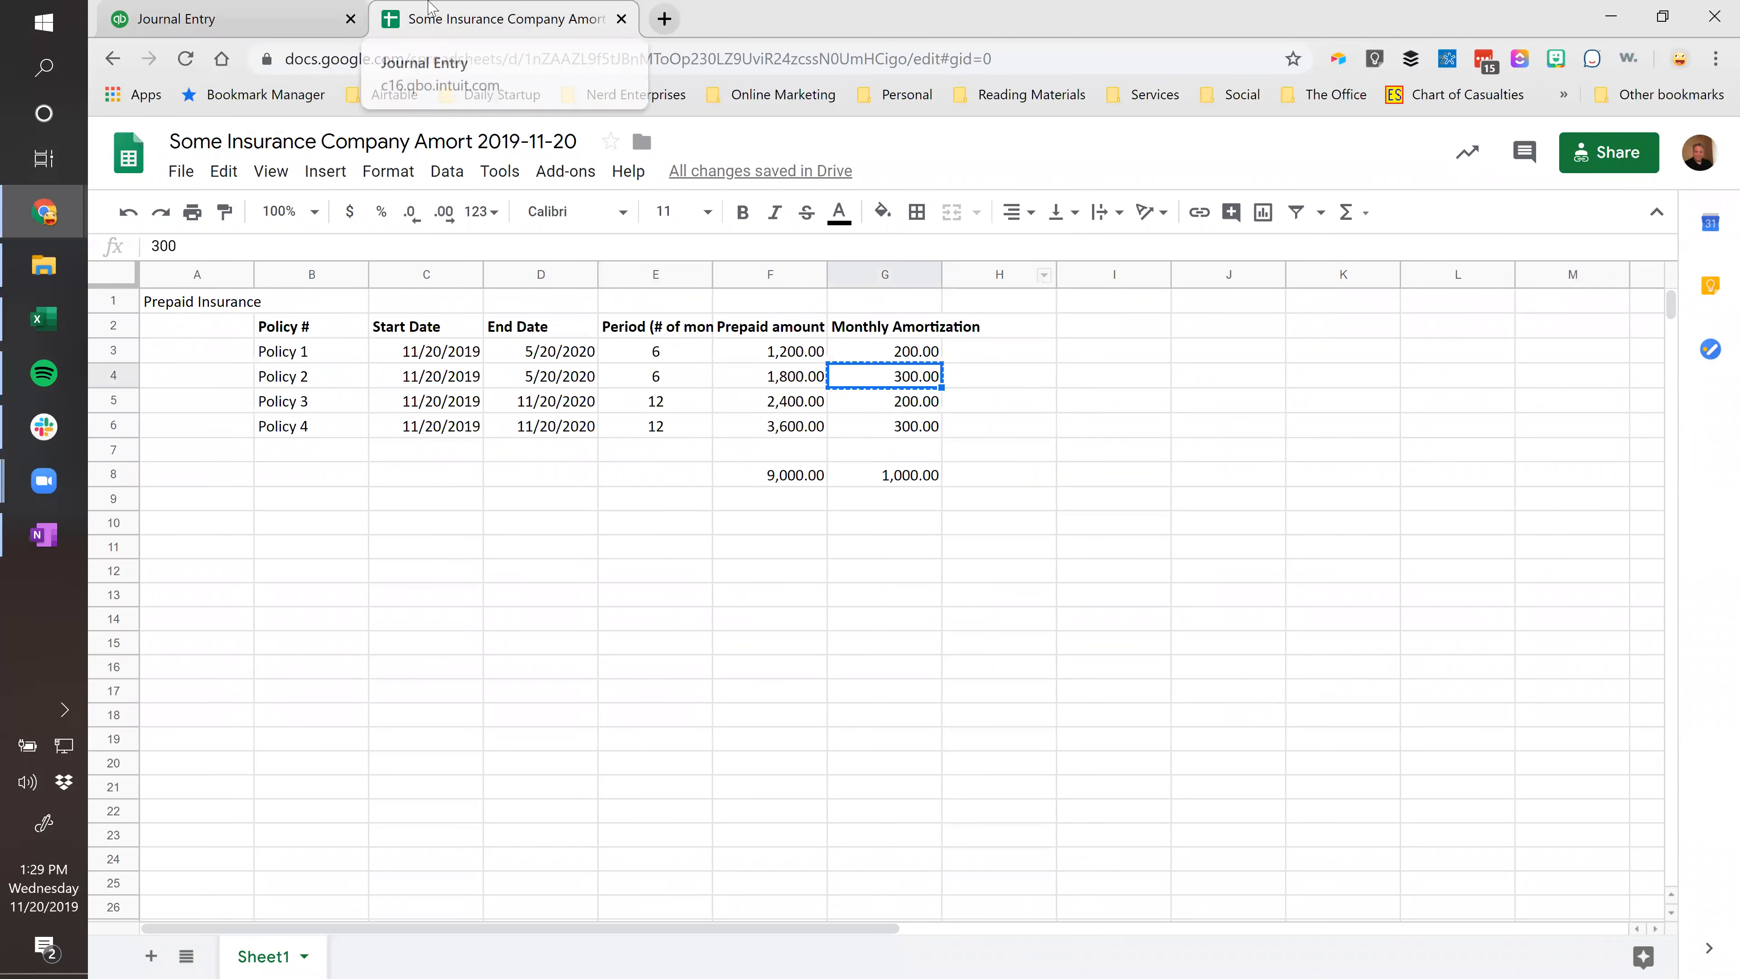
{"action": "left_click", "coordinate": [226, 19]}
{"action": "left_click", "coordinate": [551, 583]}
{"action": "key", "text": "ctrl+v"}
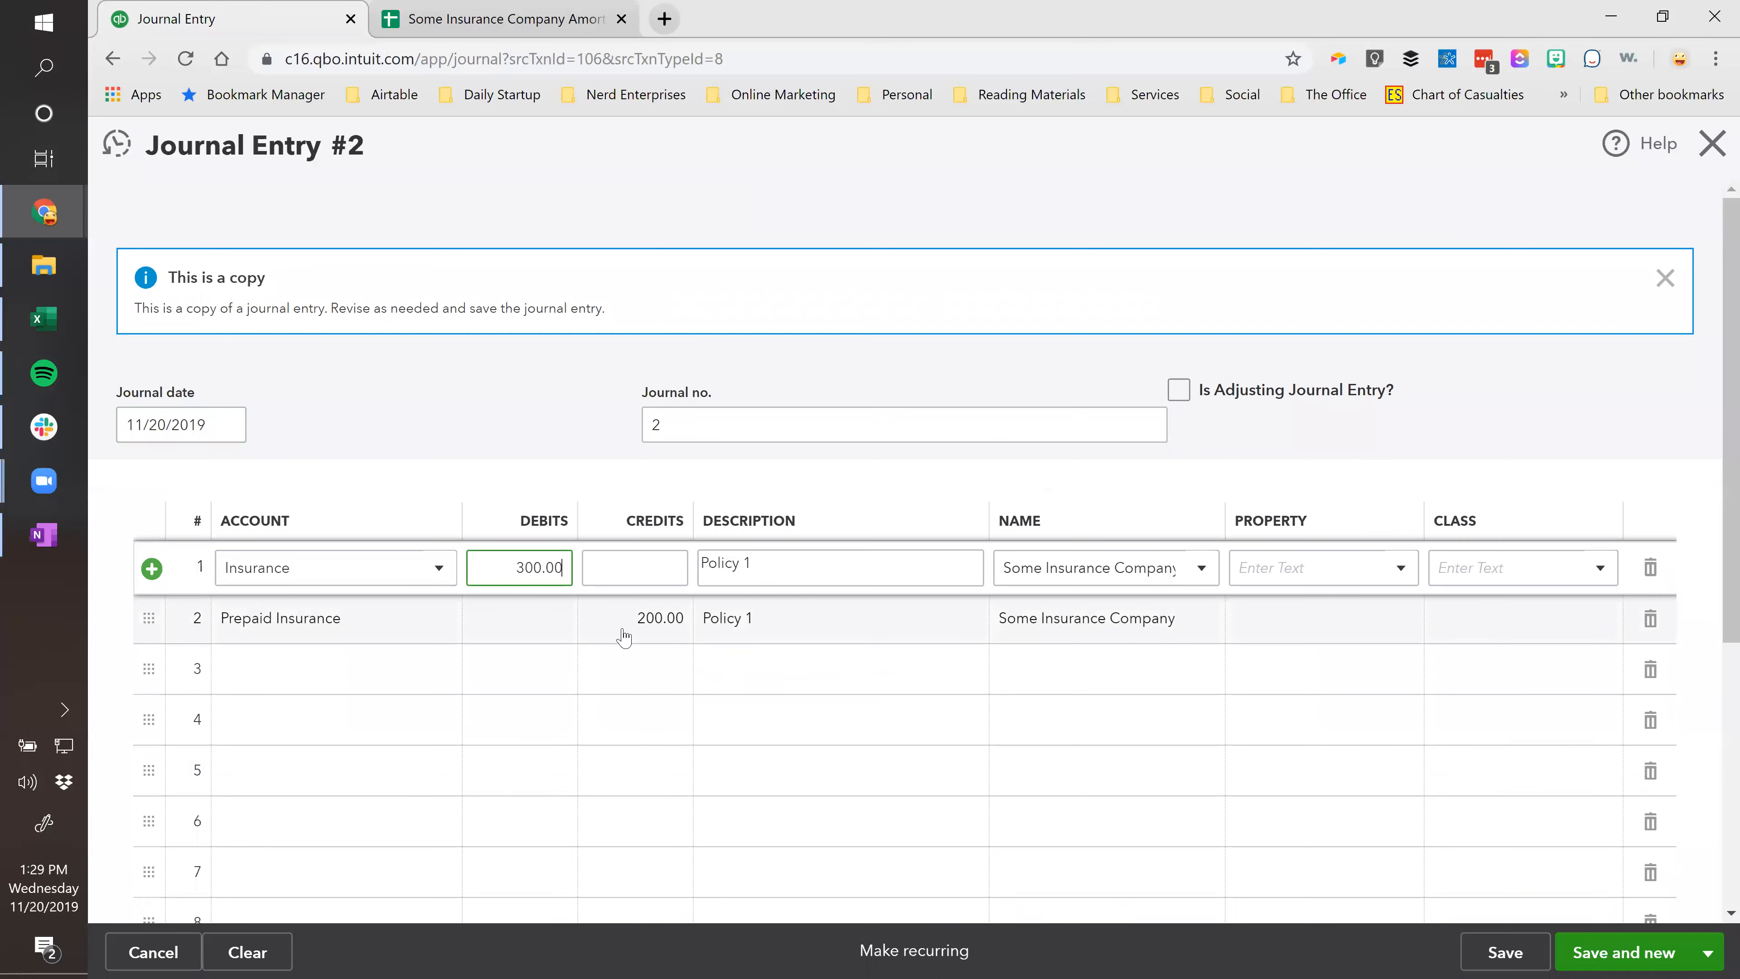
{"action": "left_click", "coordinate": [634, 623]}
{"action": "key", "text": "ctrl+v"}
{"action": "key", "text": "Tab"}
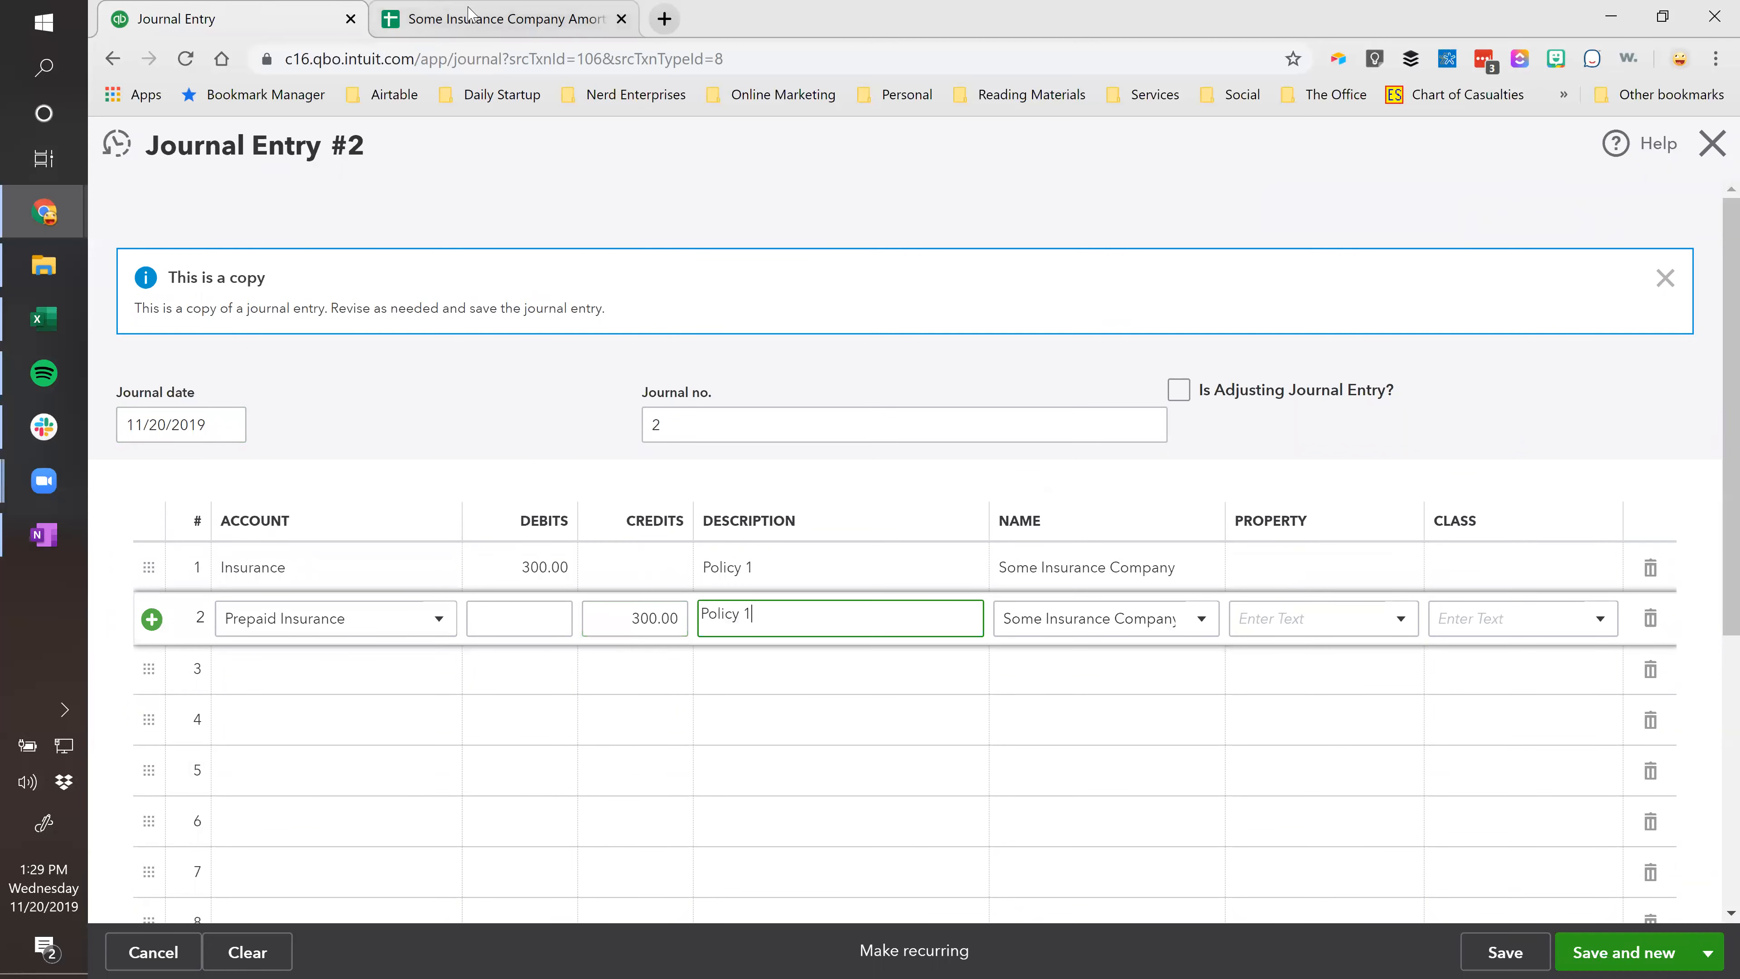
Copy the Policy 2 label from B4 into both line descriptions.
{"action": "left_click", "coordinate": [503, 19]}
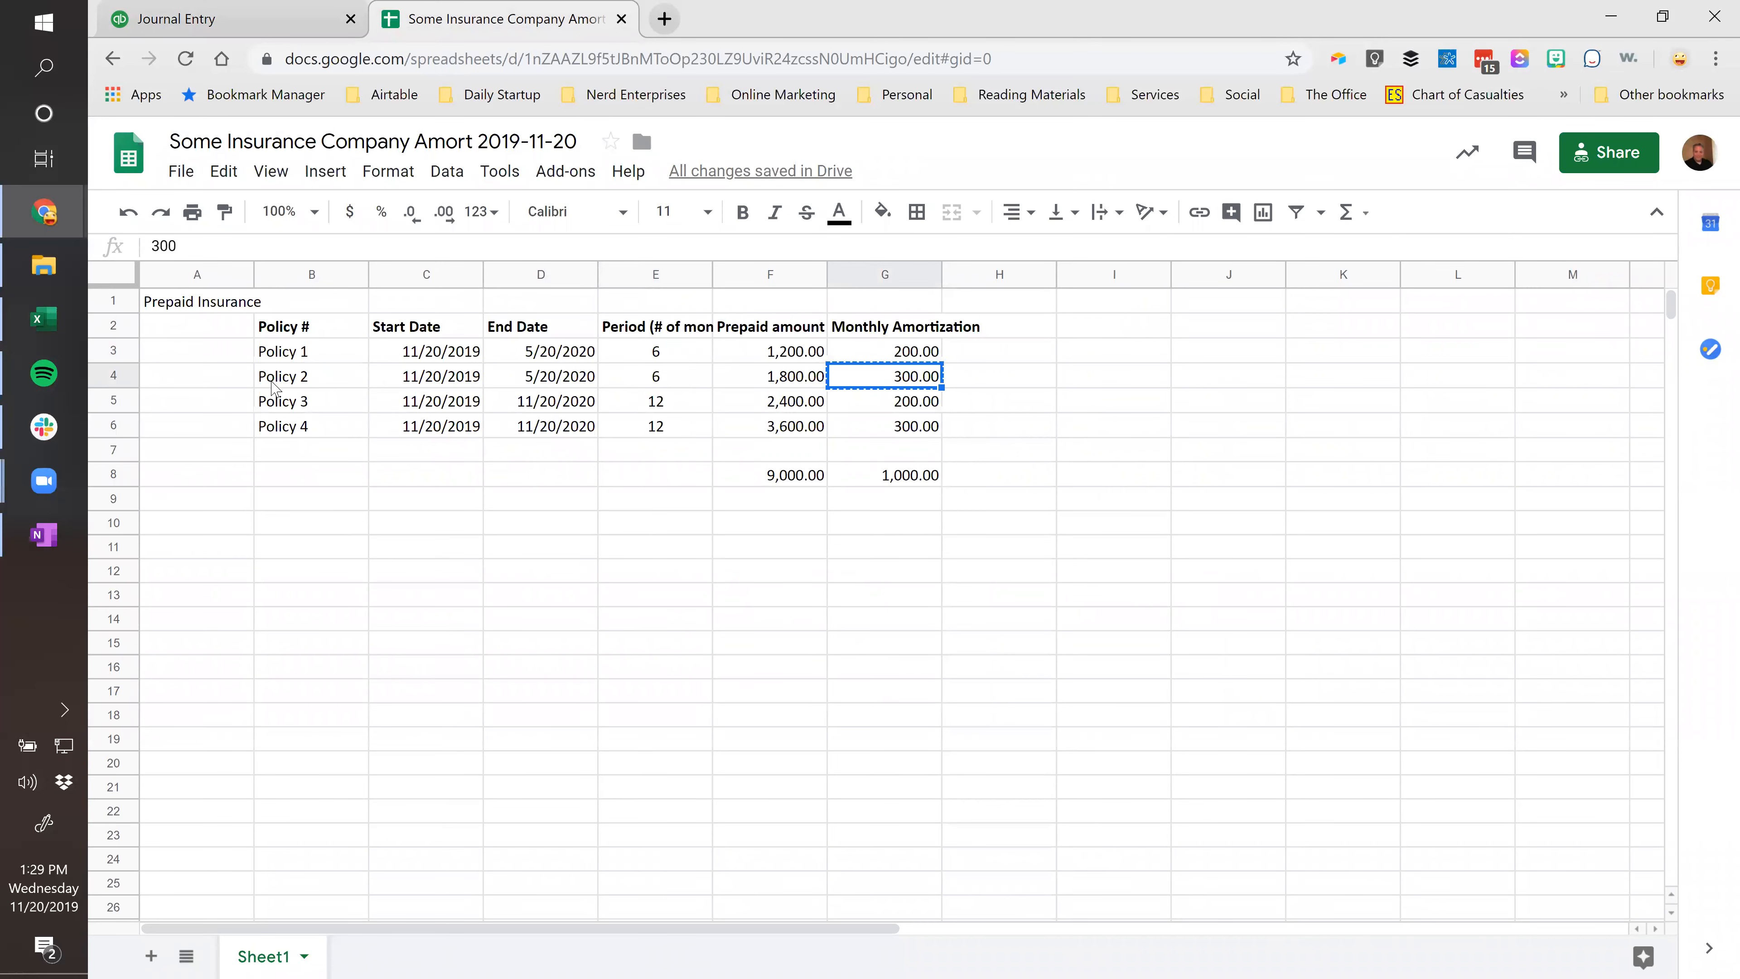
{"action": "left_click", "coordinate": [274, 386]}
{"action": "key", "text": "ctrl+c"}
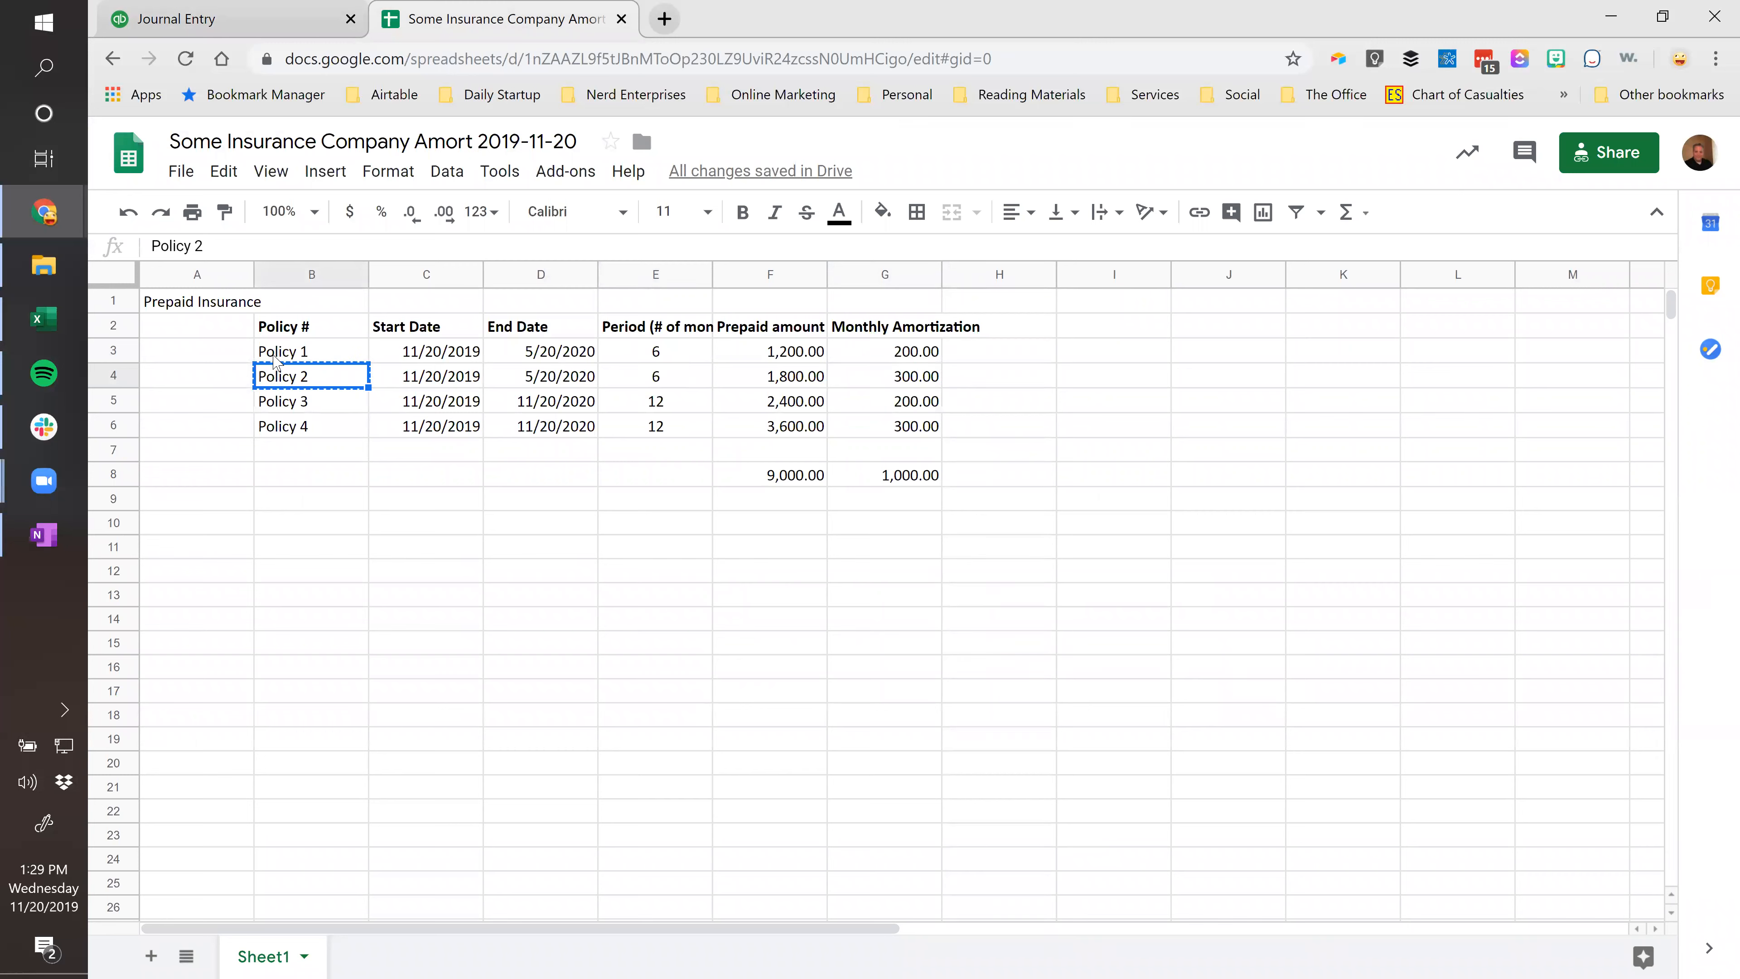
{"action": "left_click", "coordinate": [256, 26]}
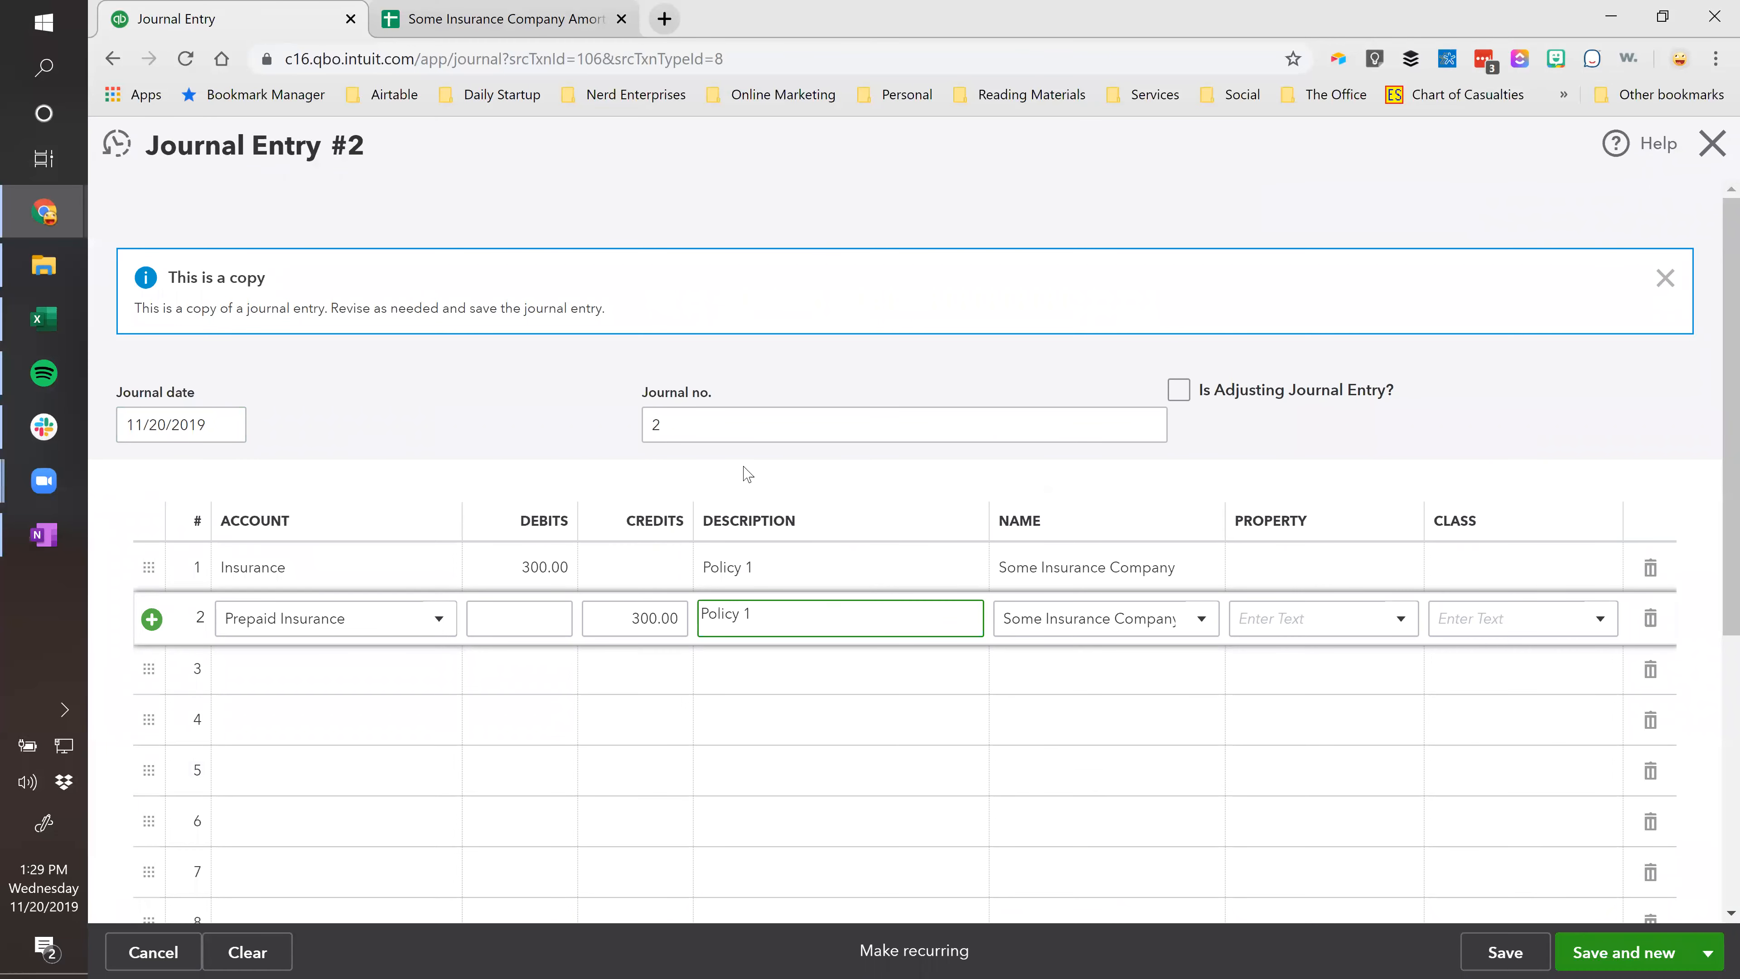
{"action": "left_click", "coordinate": [857, 555]}
{"action": "key", "text": "ctrl+v"}
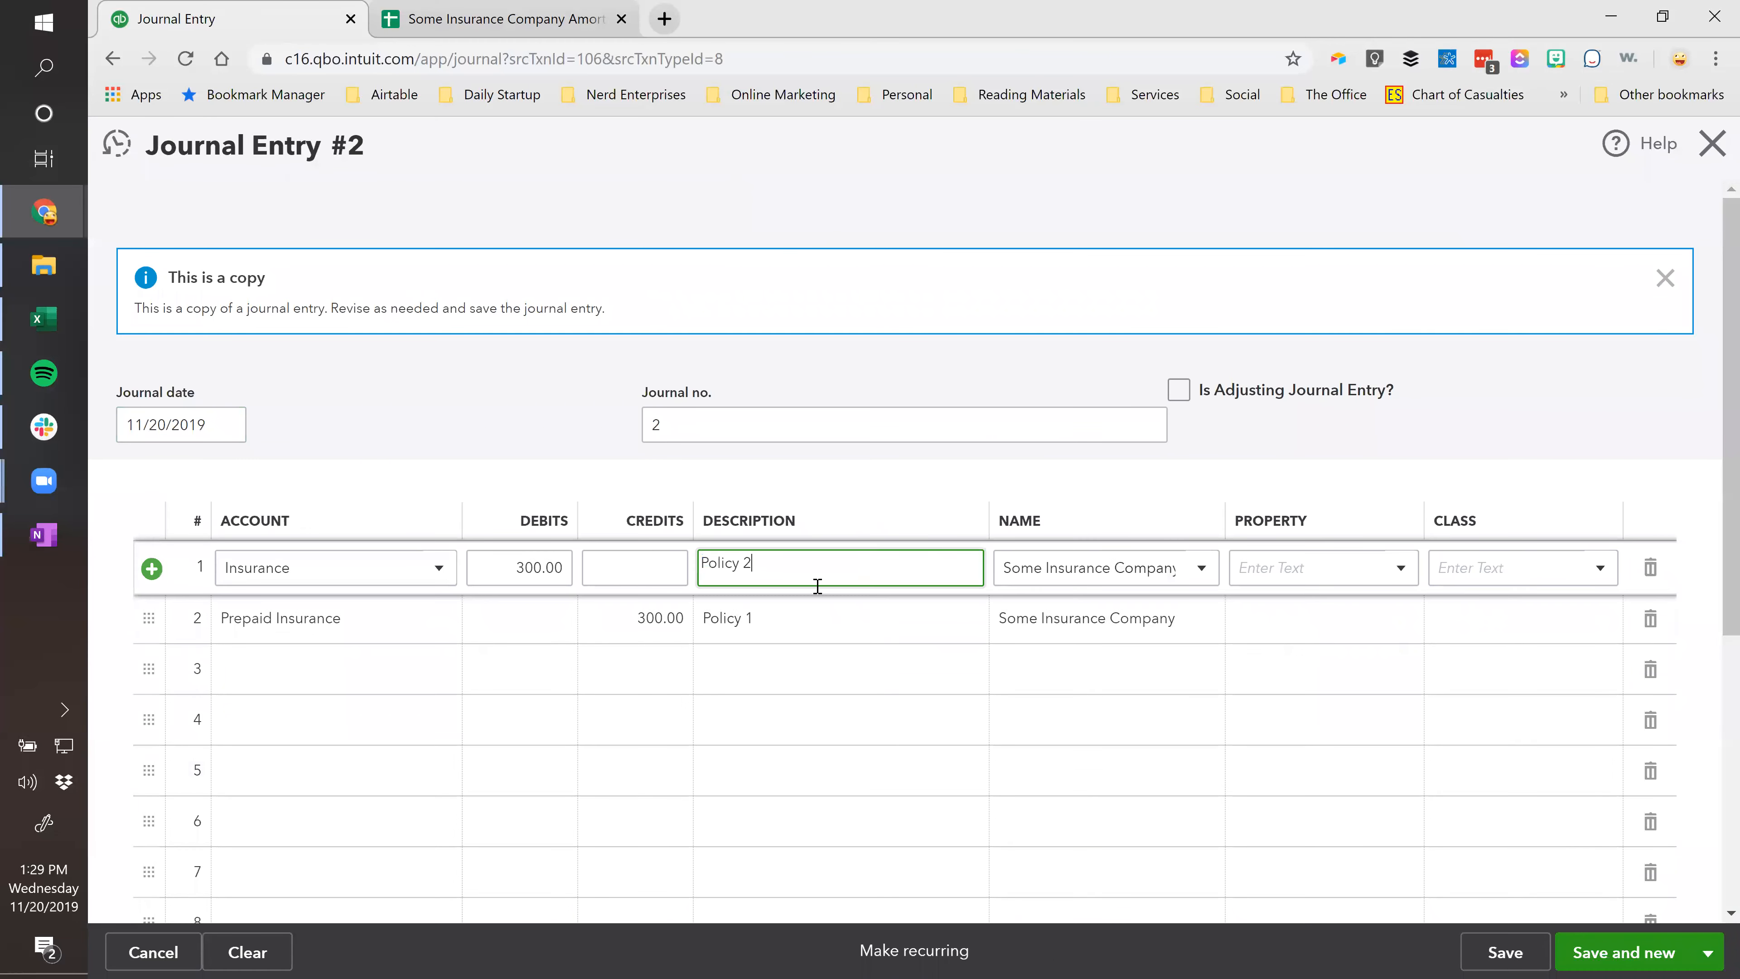
{"action": "left_click", "coordinate": [762, 615]}
{"action": "key", "text": "ctrl+v"}
{"action": "key", "text": "Tab"}
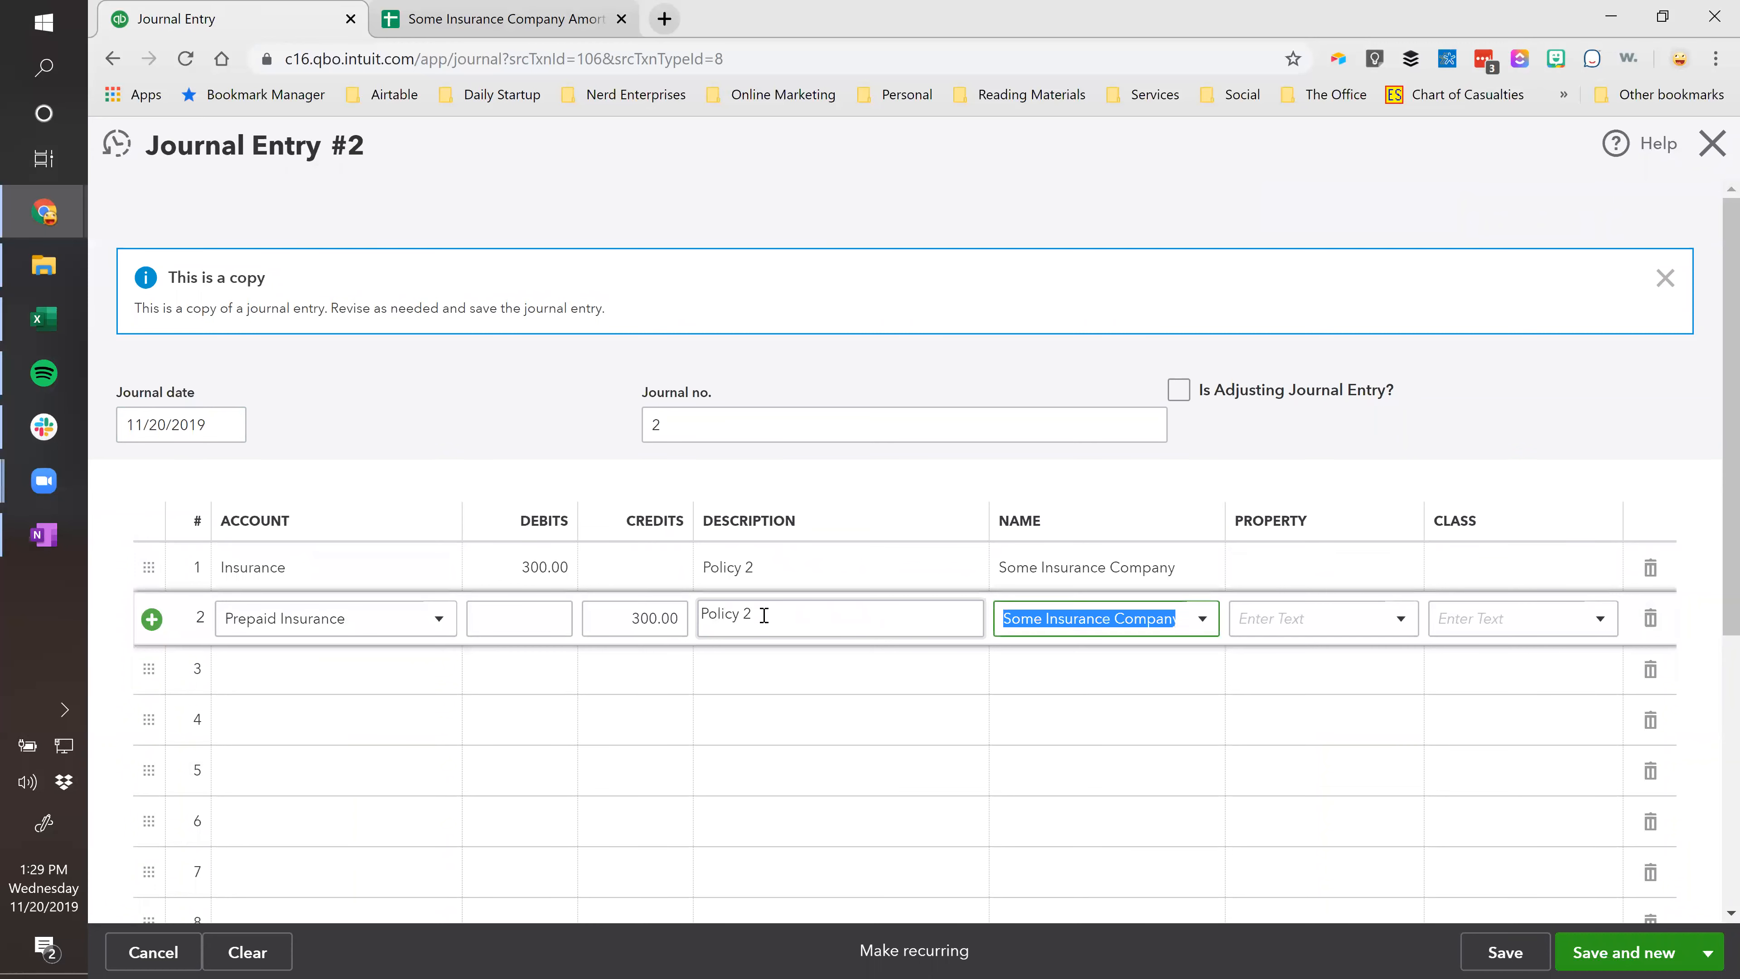
{"action": "left_click_drag", "start_coordinate": [988, 525], "coordinate": [911, 527]}
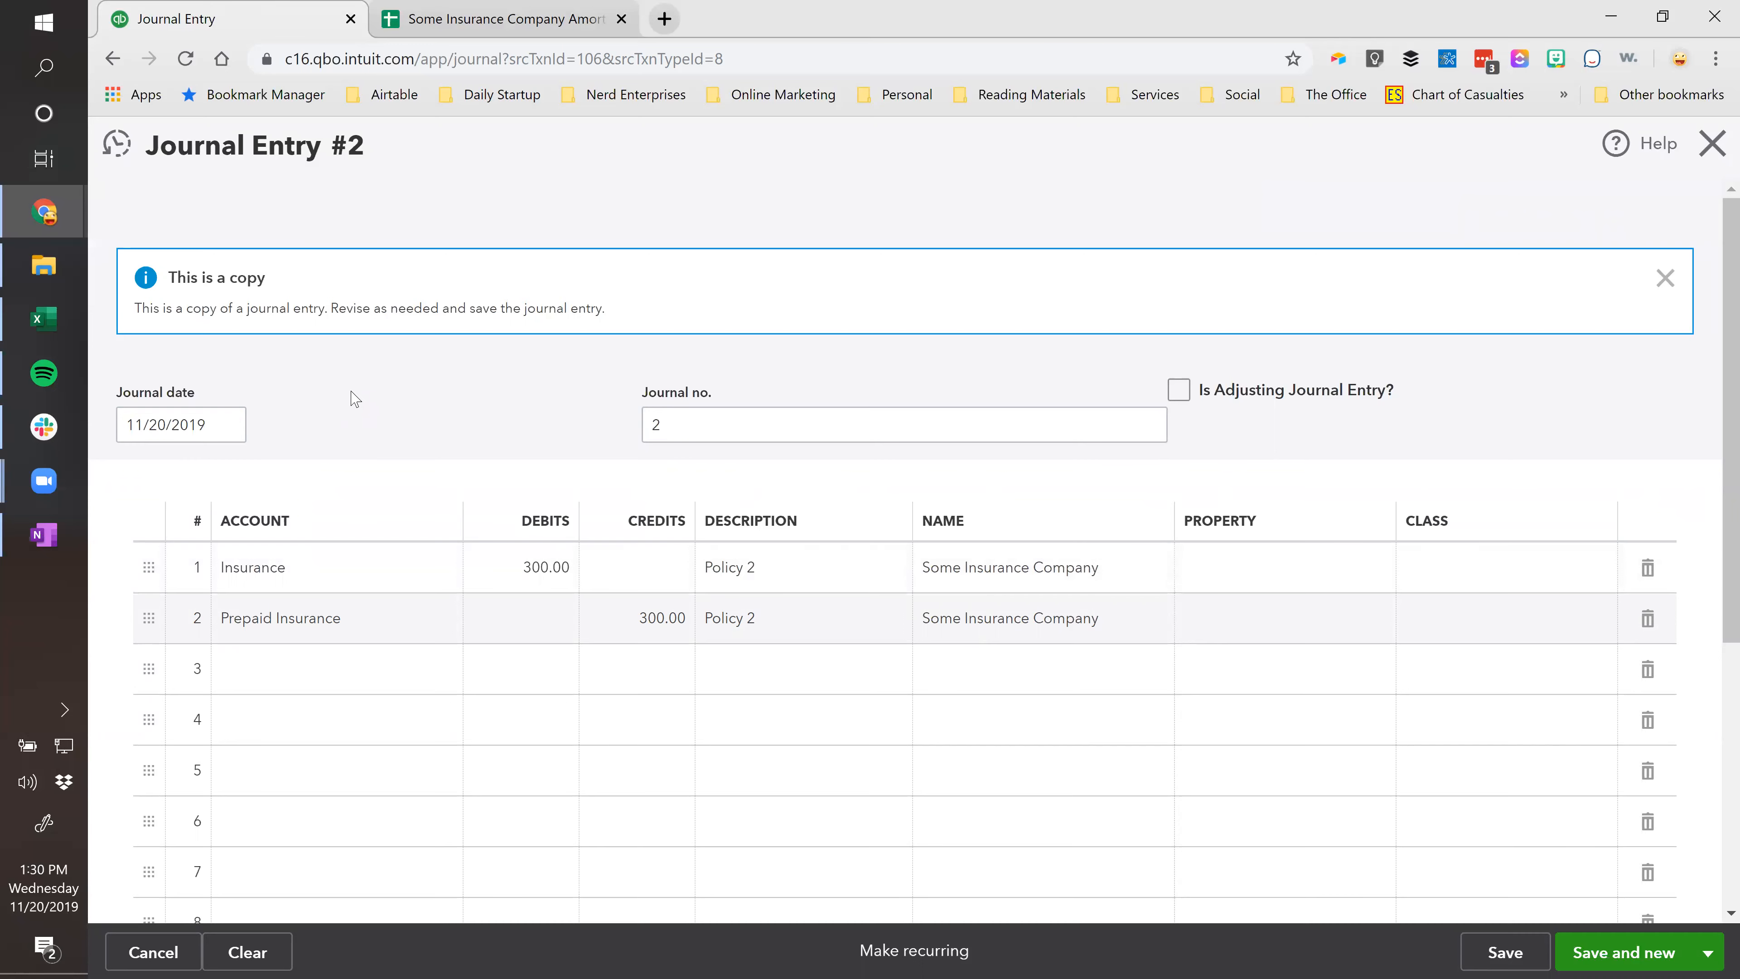
Save Journal Entry 2, accepting the missing-class prompt.
{"action": "left_click", "coordinate": [445, 19]}
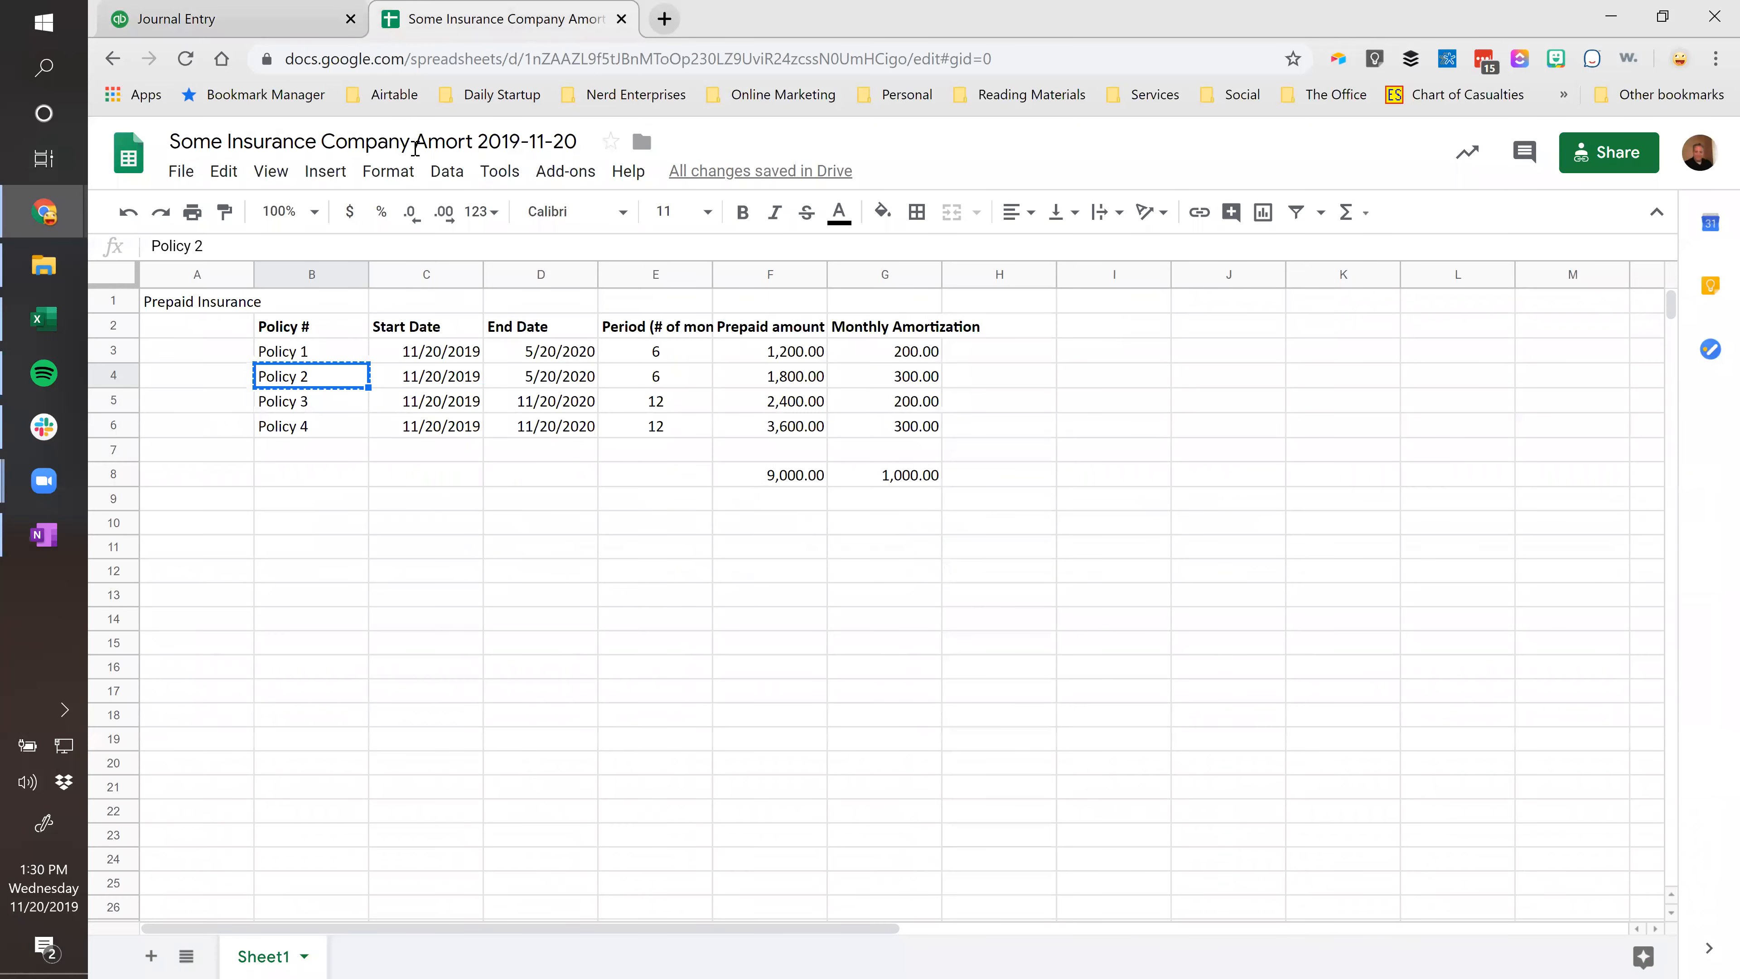
{"action": "left_click", "coordinate": [230, 19]}
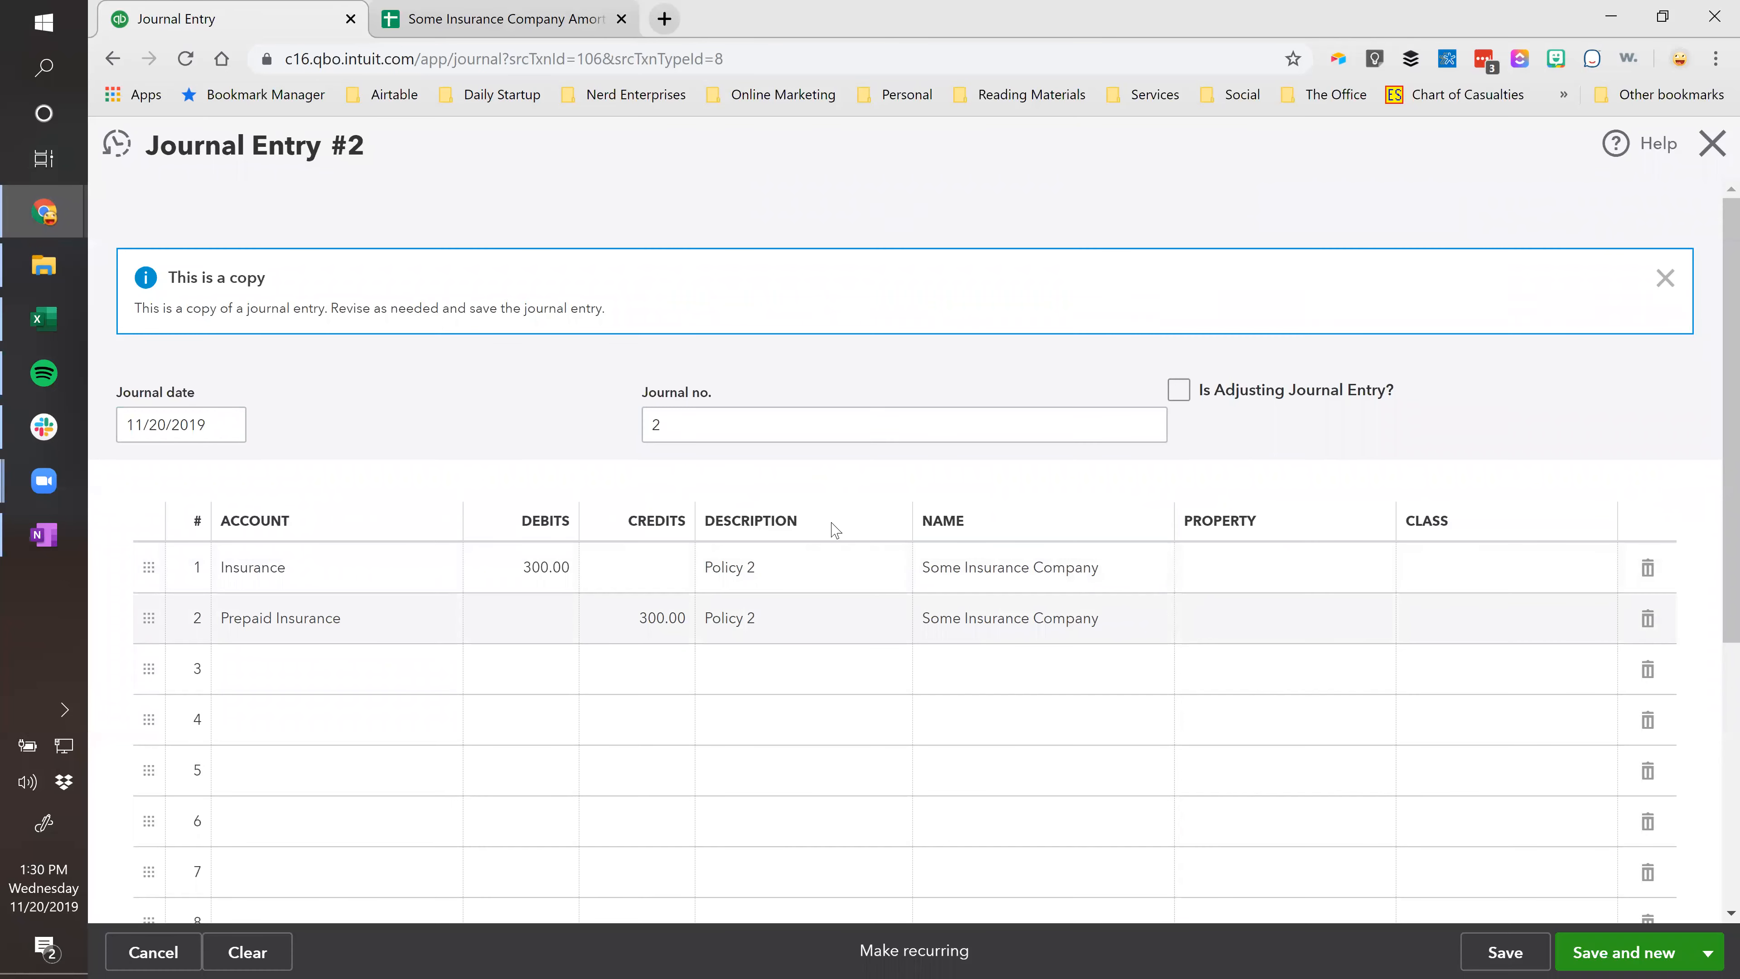
{"action": "left_click", "coordinate": [1493, 956]}
{"action": "left_click", "coordinate": [1130, 612]}
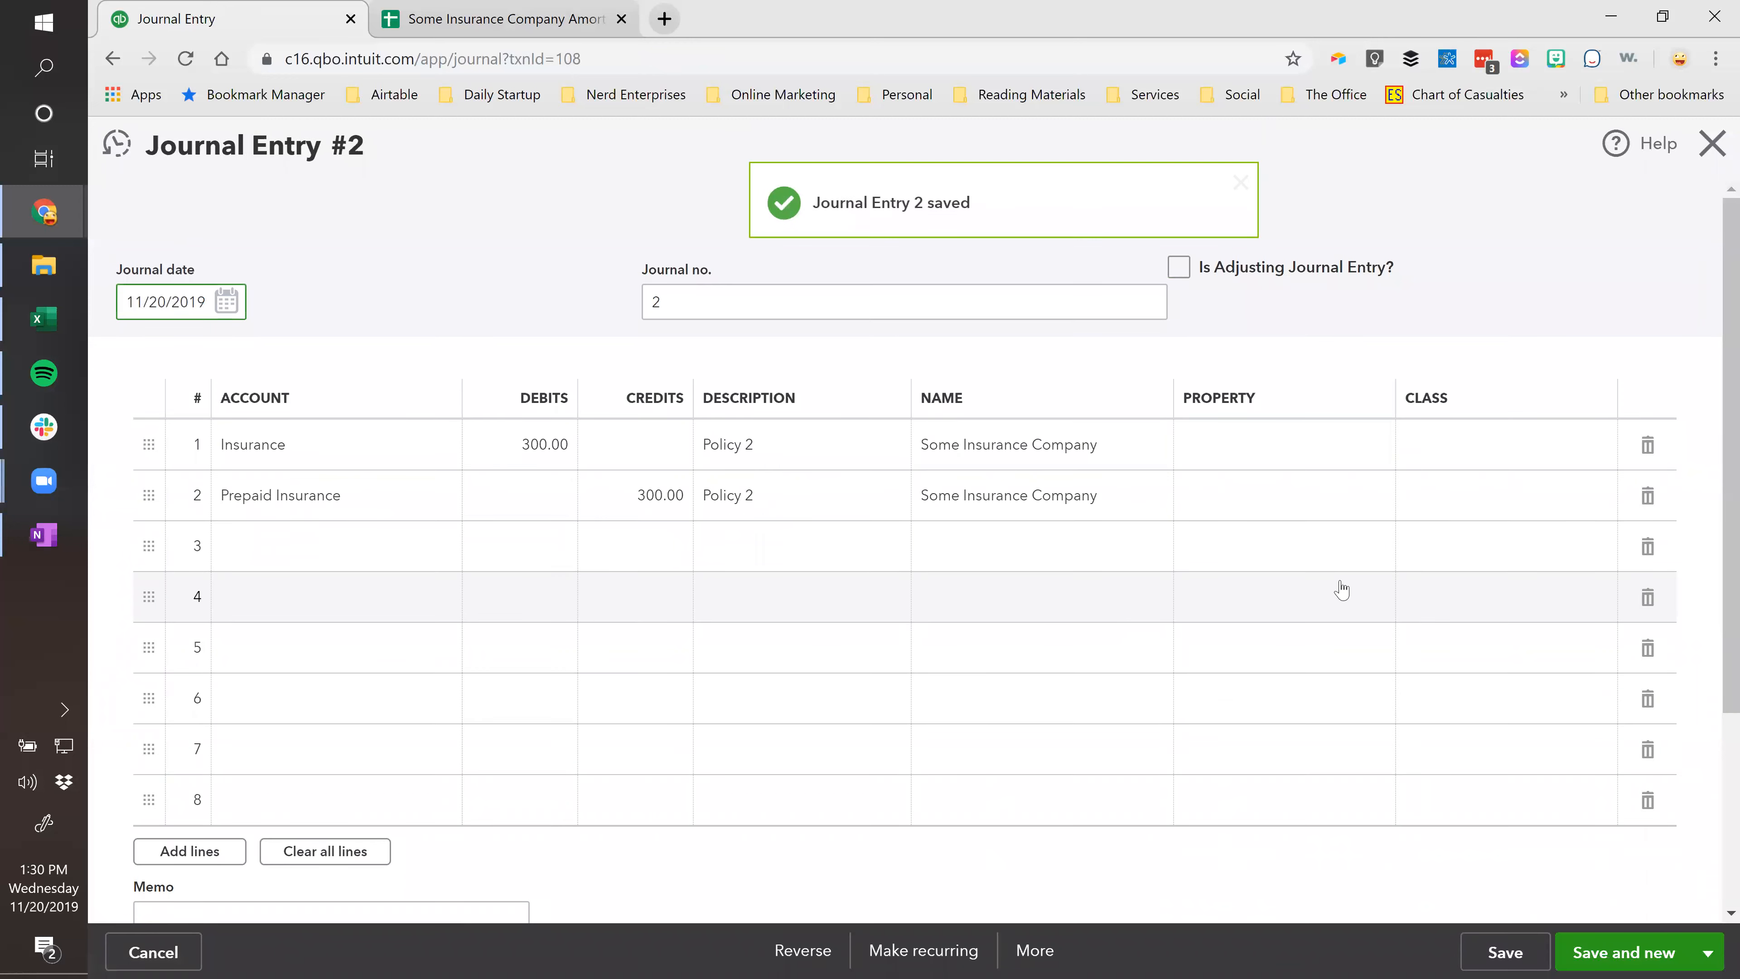
Make the entry recurring and name the template 'Policy 2' followed by '-Prepaid'.
{"action": "left_click", "coordinate": [872, 951]}
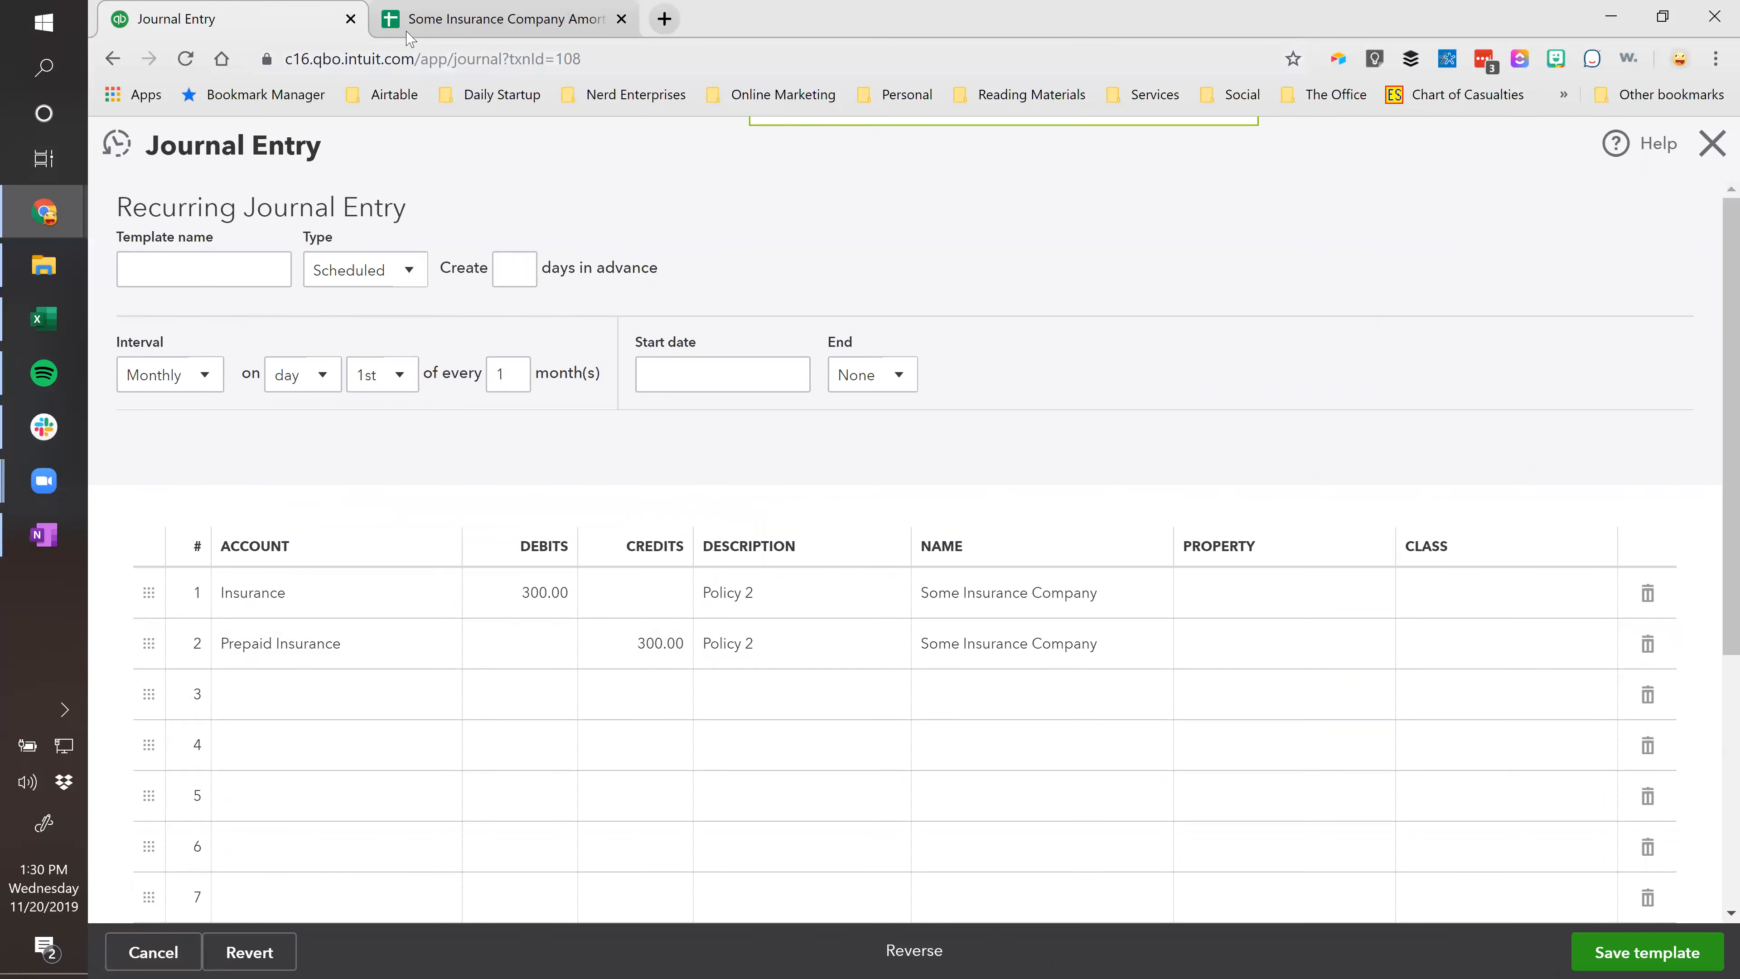
{"action": "left_click", "coordinate": [494, 19]}
{"action": "left_click", "coordinate": [201, 19]}
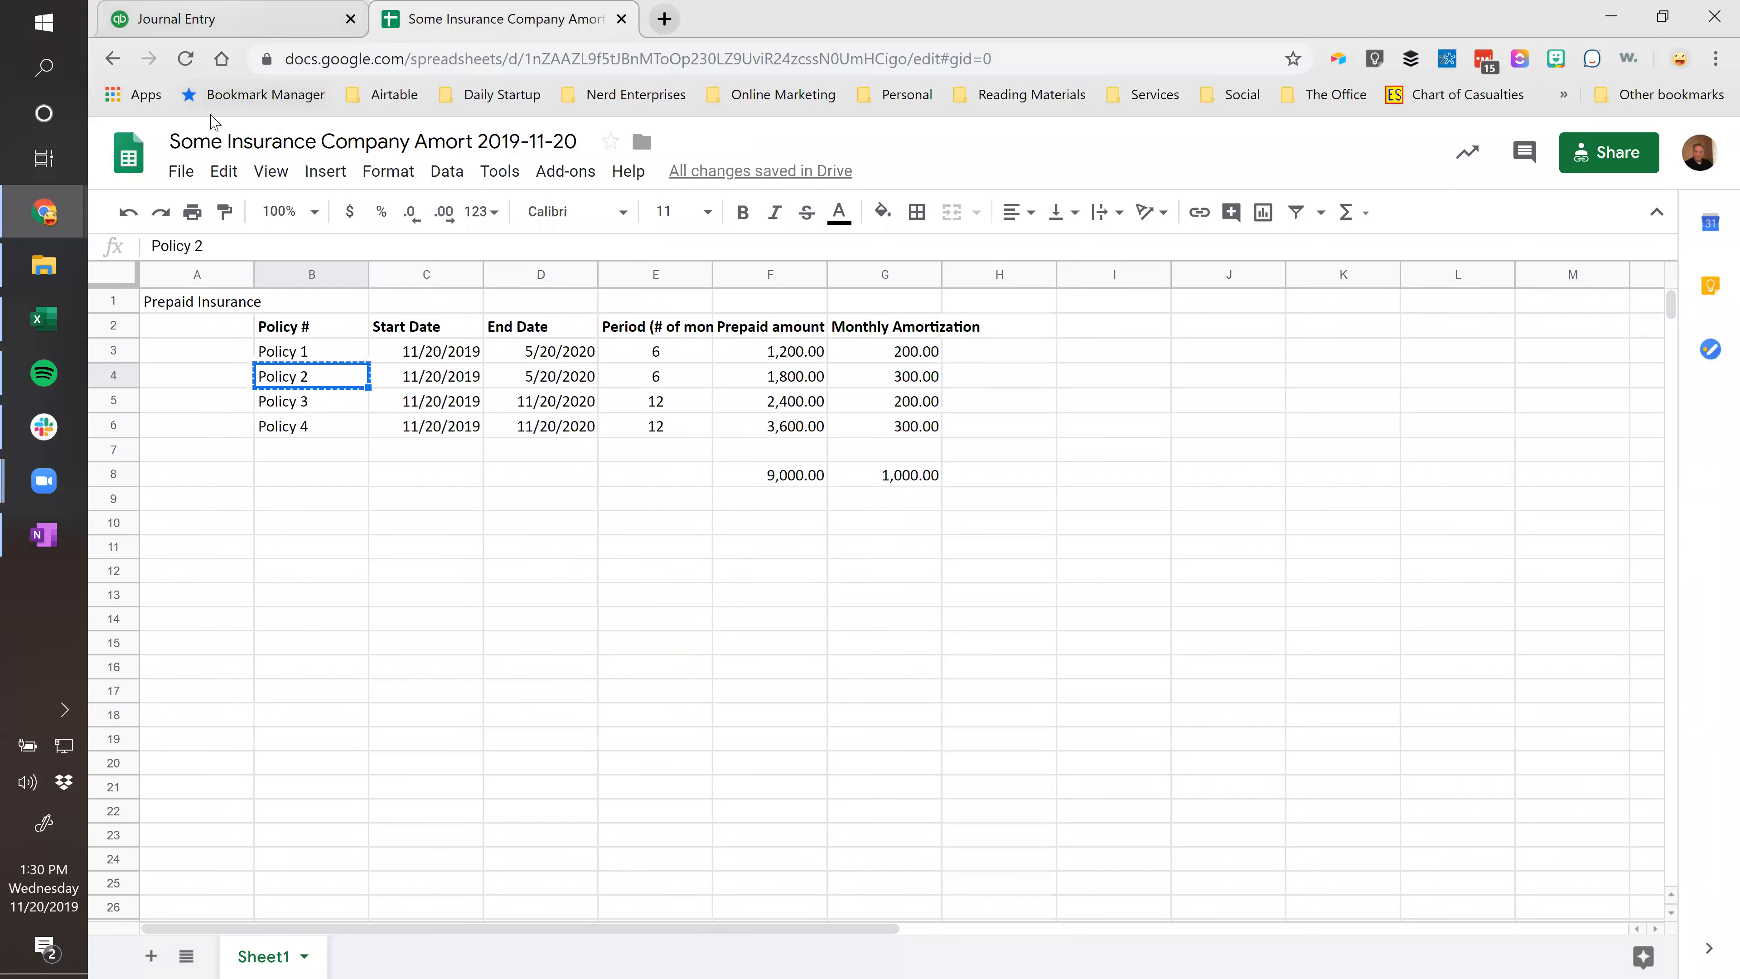
{"action": "type", "text": "Policy 2"}
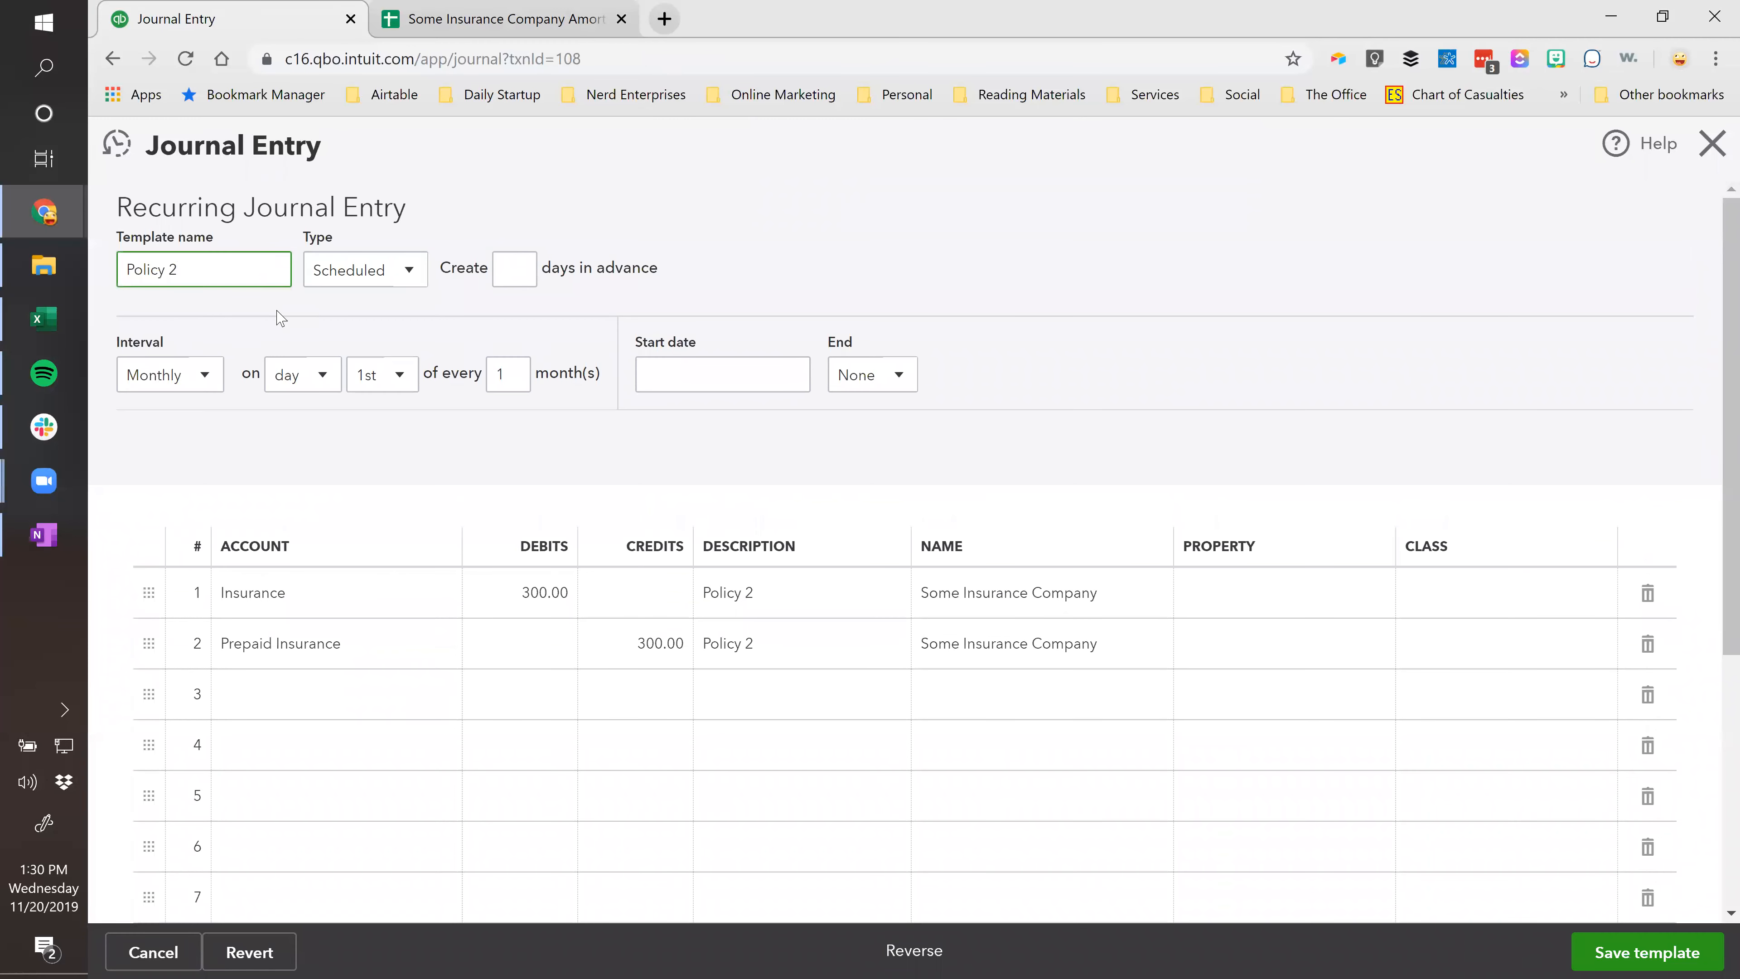
{"action": "type", "text": "-Prepaid"}
Schedule the template on the 20th, starting 12/20/2019.
{"action": "left_click", "coordinate": [385, 375]}
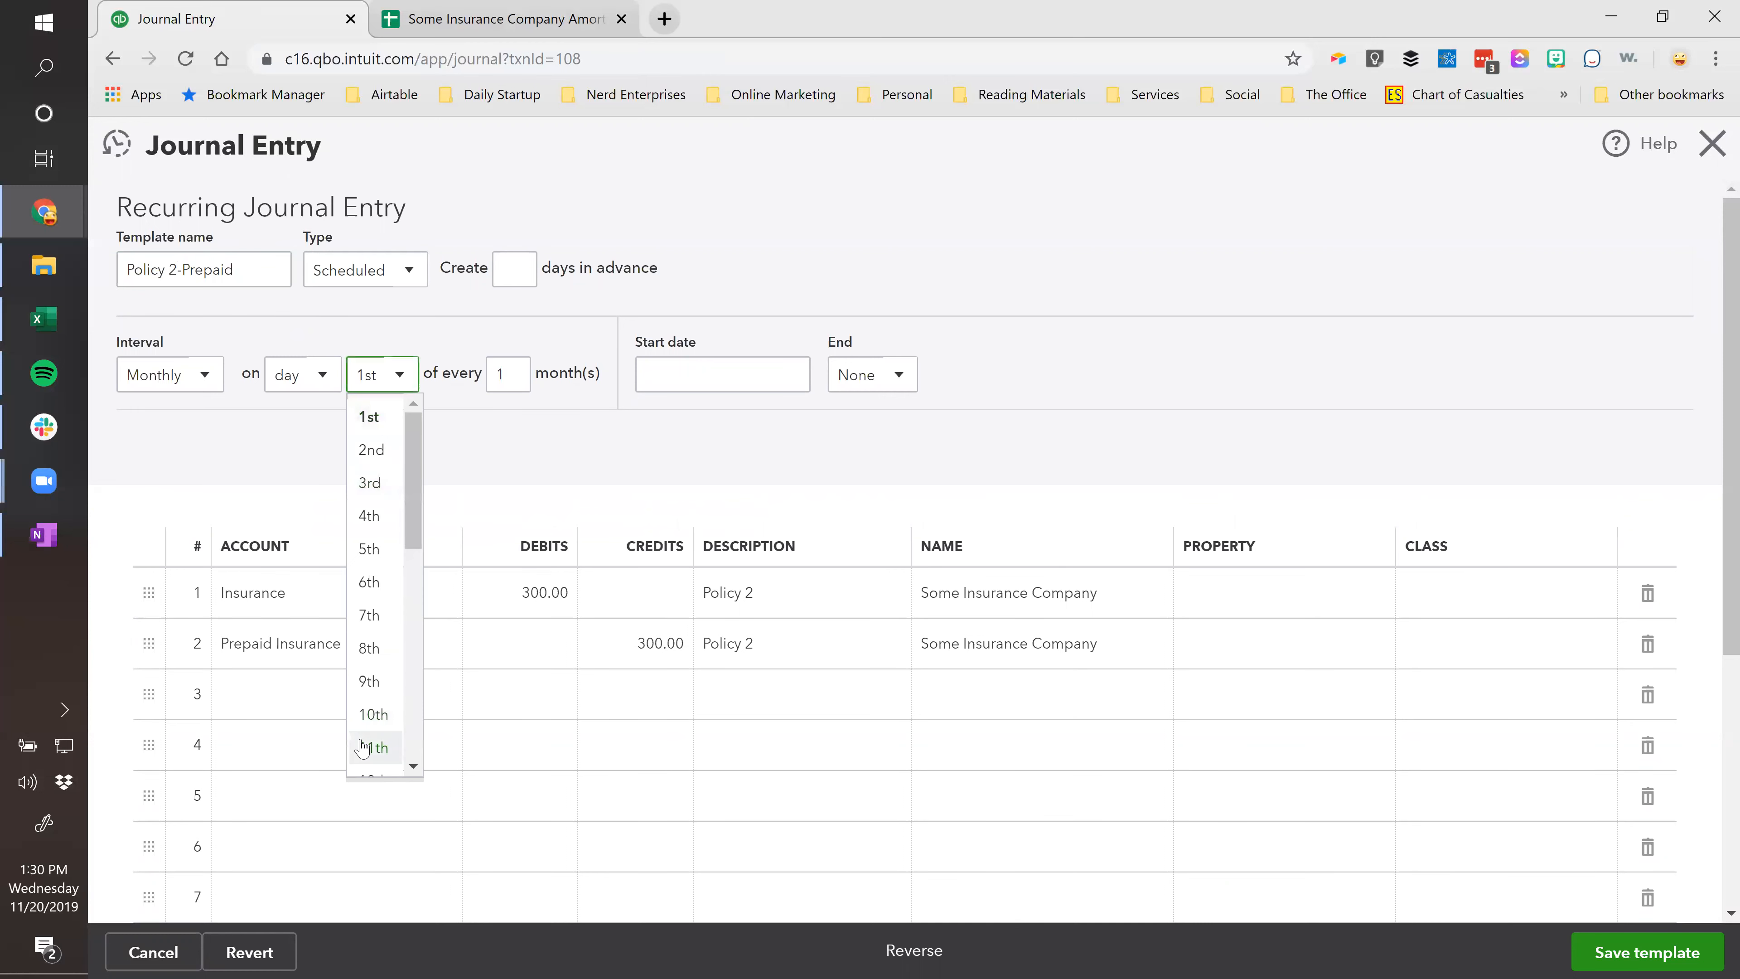
{"action": "scroll", "coordinate": [363, 747], "scroll_direction": "down", "scroll_amount": 5}
{"action": "left_click", "coordinate": [366, 705]}
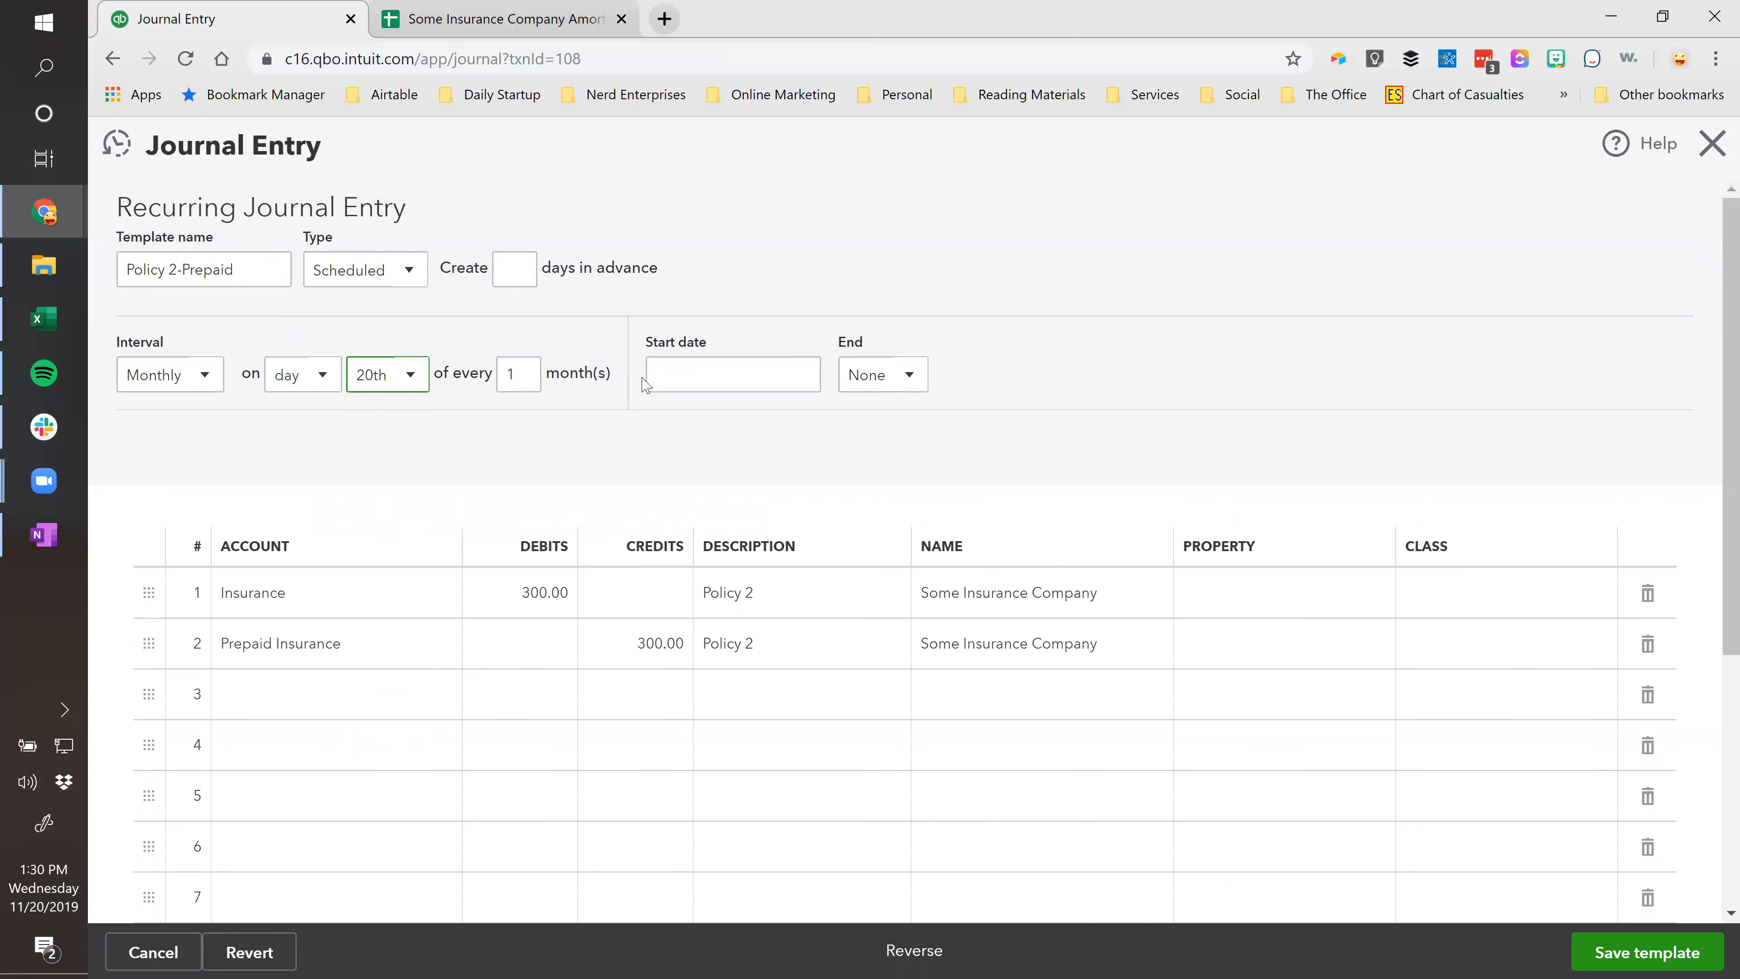
{"action": "left_click", "coordinate": [807, 377]}
{"action": "left_click", "coordinate": [858, 432]}
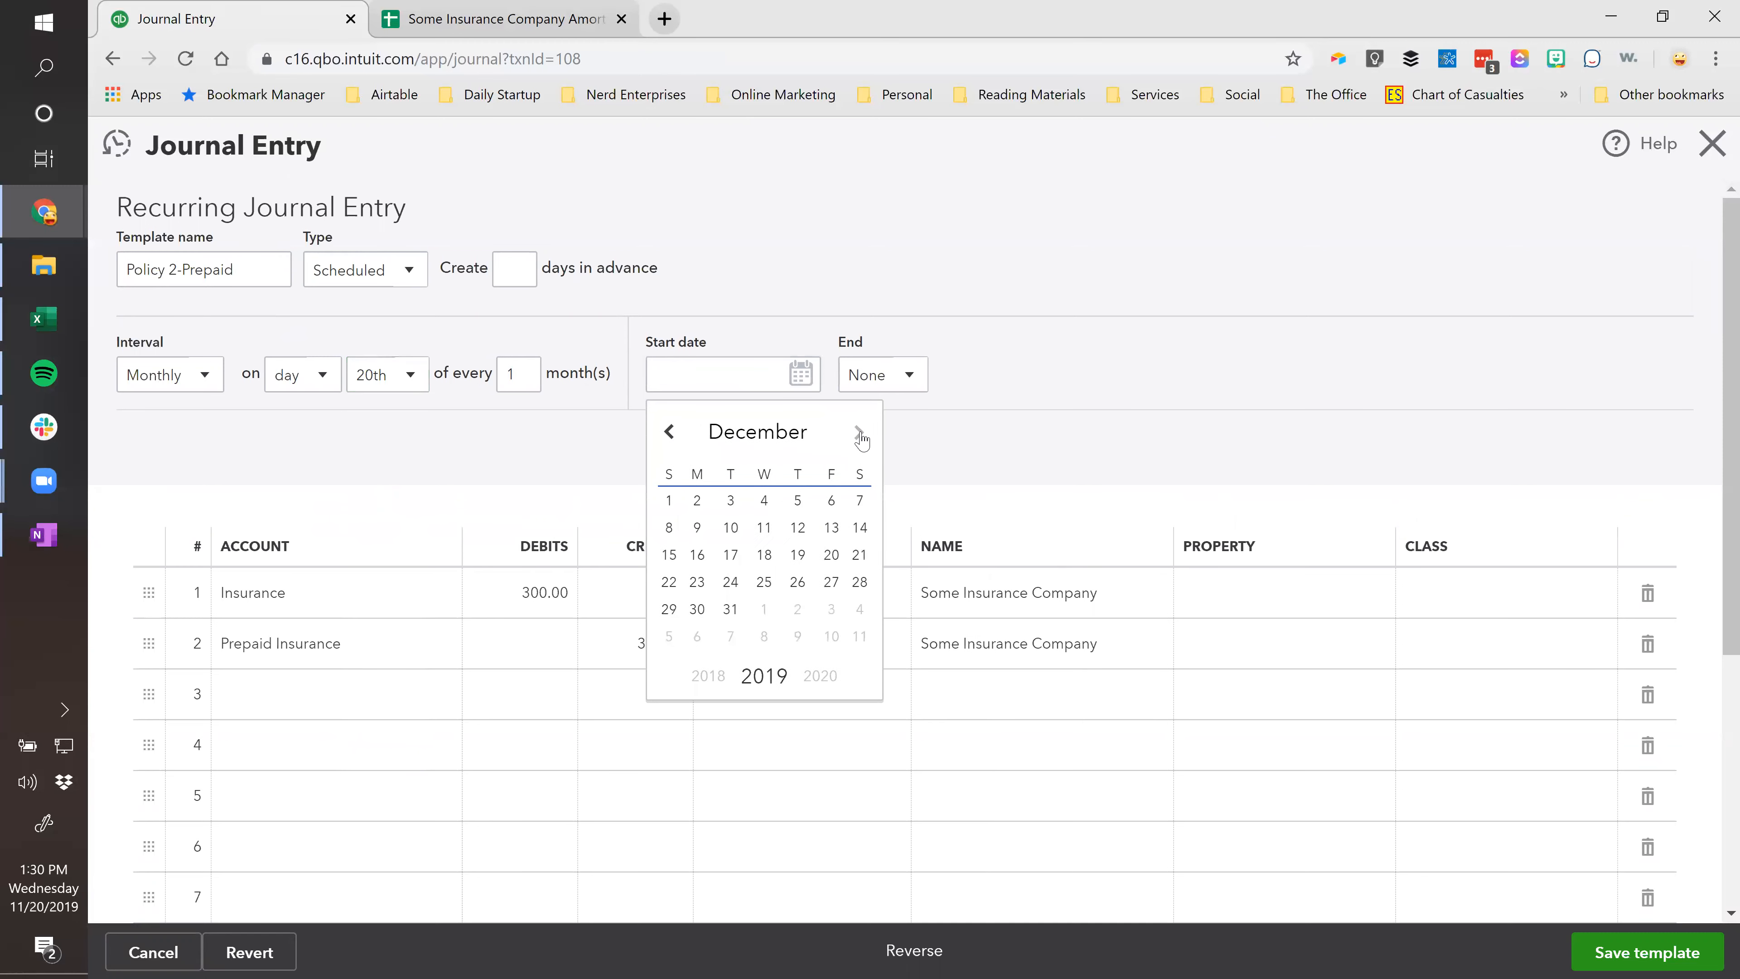
{"action": "left_click", "coordinate": [830, 555]}
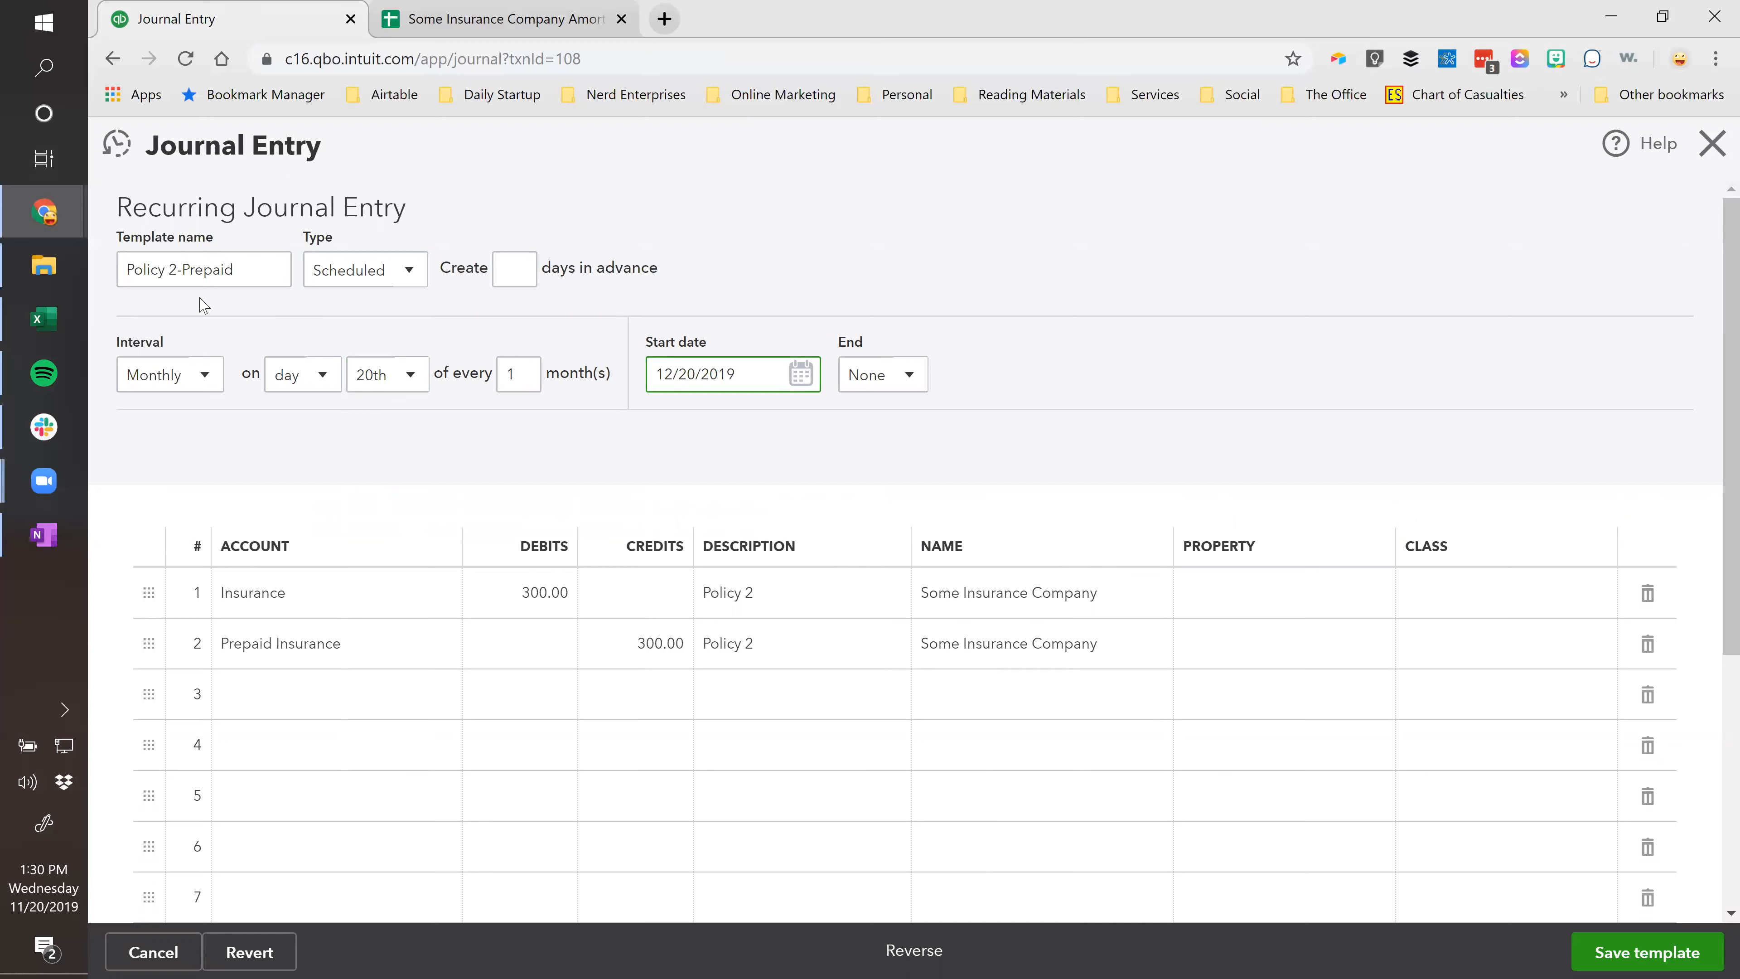
Fix the name to 'Policy 2 - Prepaid' and save the template despite missing classes.
{"action": "left_click", "coordinate": [182, 272]}
{"action": "key", "text": "Delete"}
{"action": "type", "text": "-"}
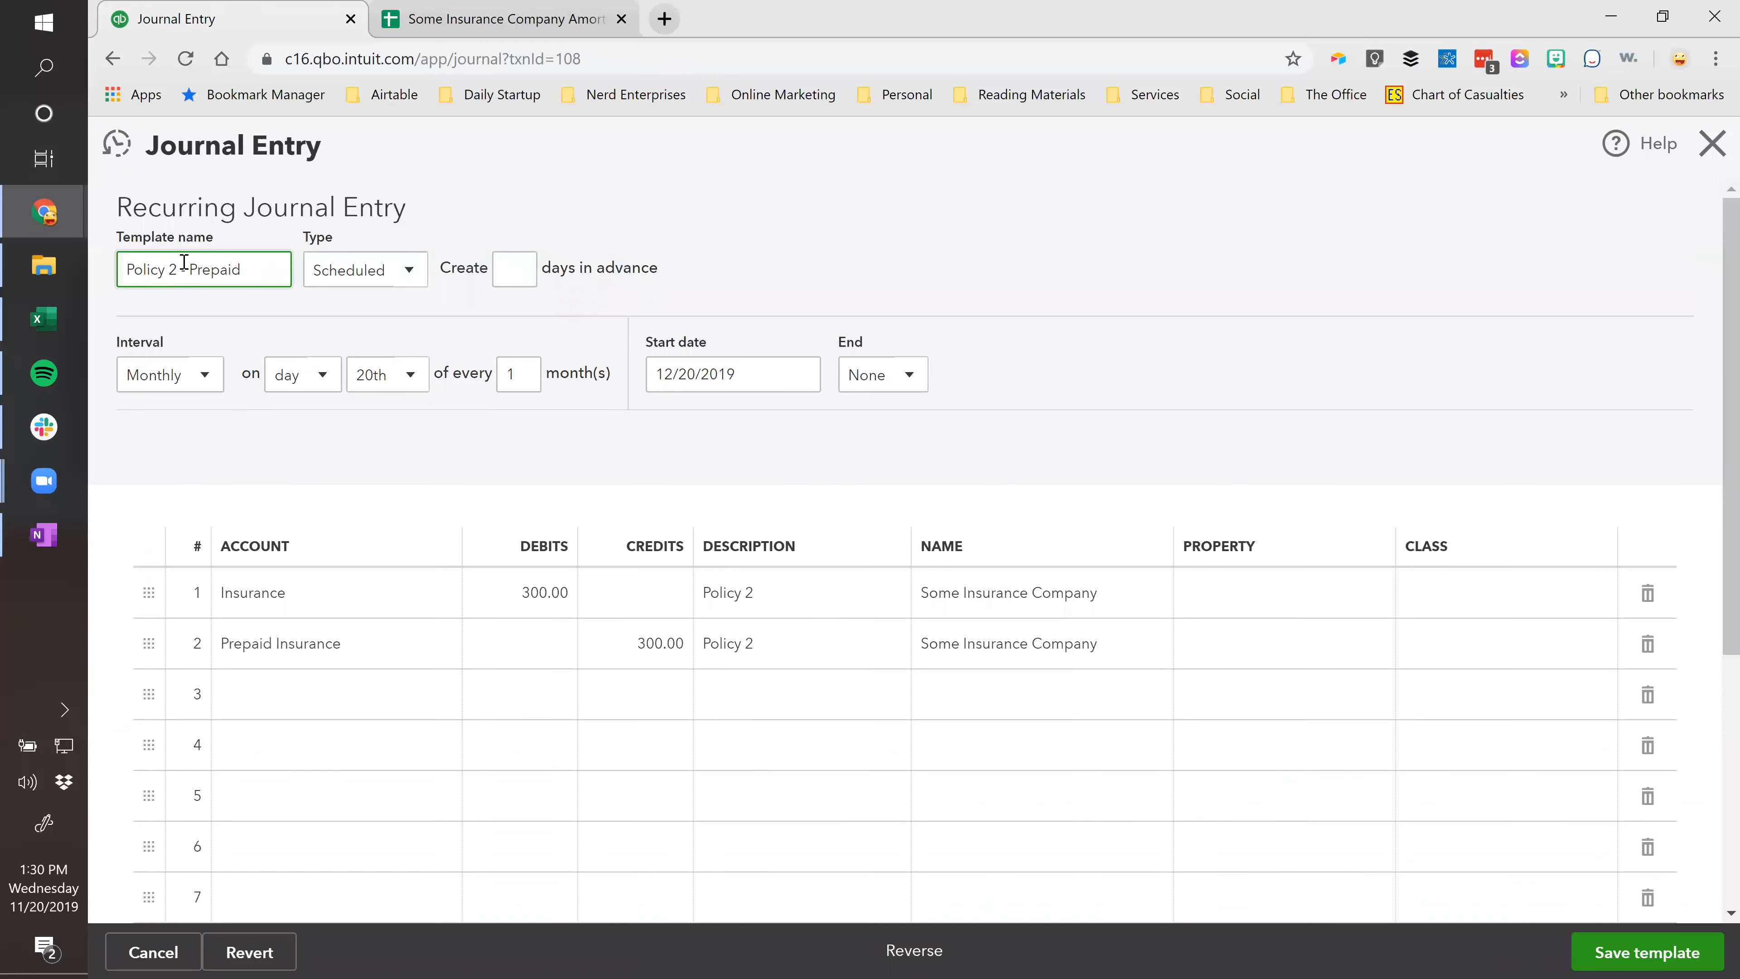
{"action": "left_click", "coordinate": [1658, 954]}
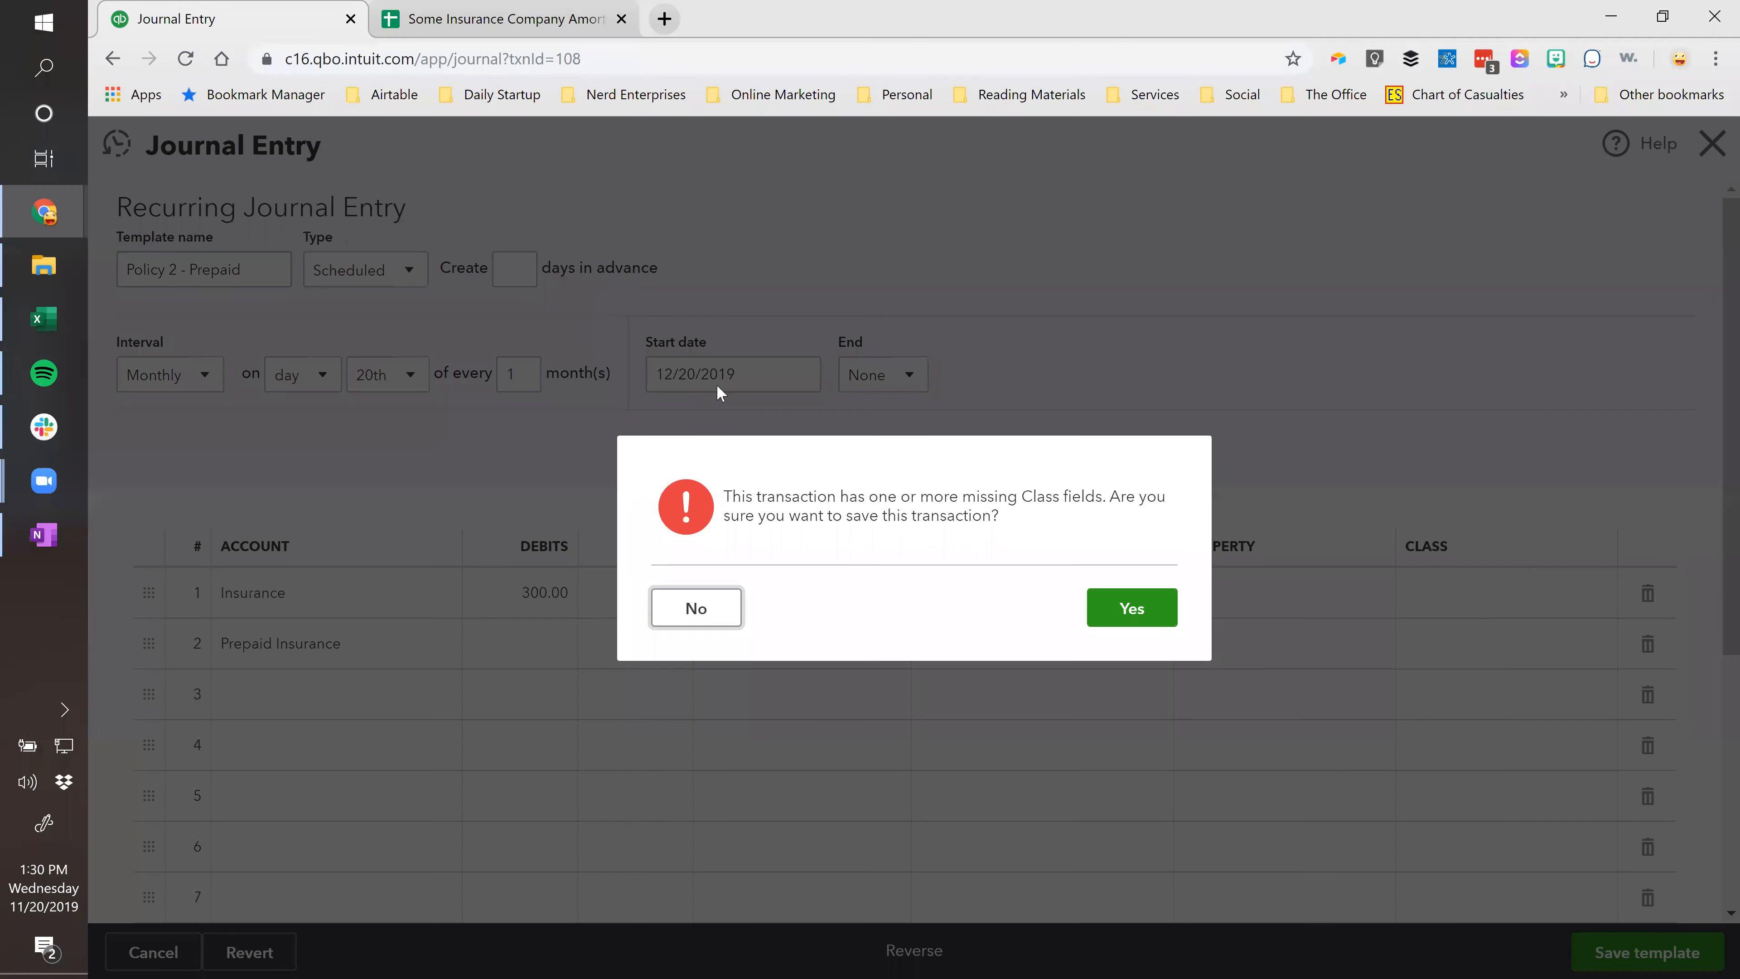
{"action": "left_click", "coordinate": [1137, 610]}
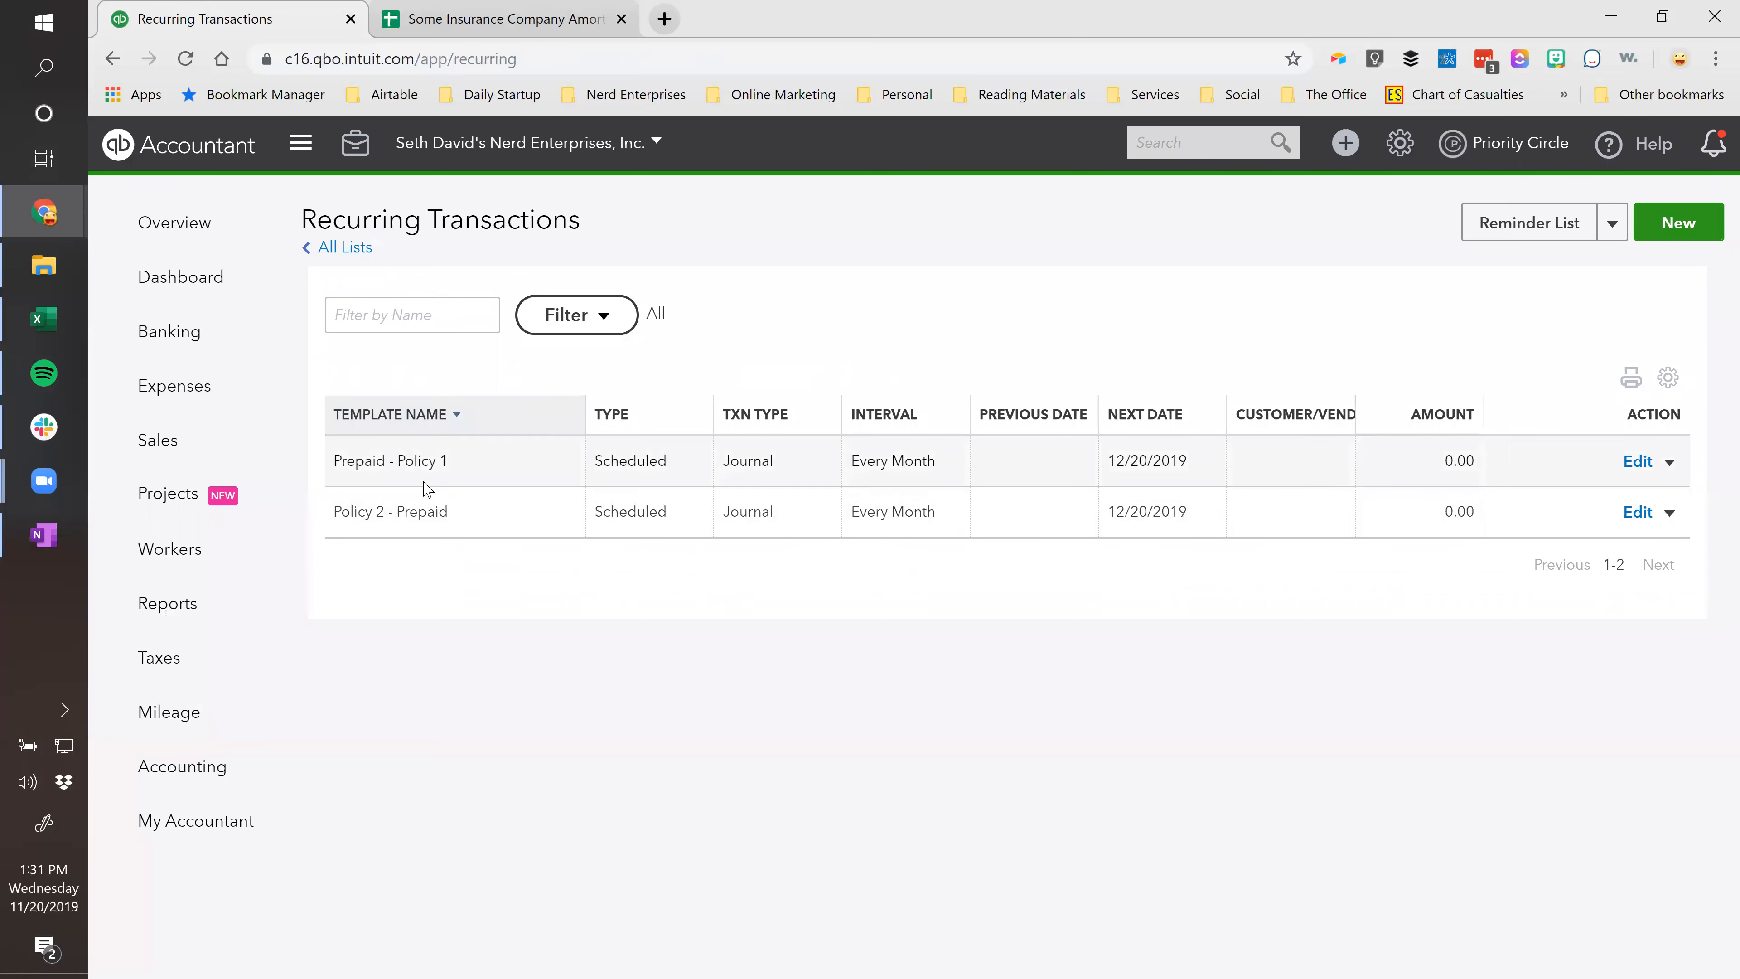
Rename the Policy 2 - Prepaid template to 'Prepaid - Policy 2' and save it.
{"action": "left_click_drag", "start_coordinate": [453, 467], "coordinate": [333, 460]}
{"action": "key", "text": "ctrl+c"}
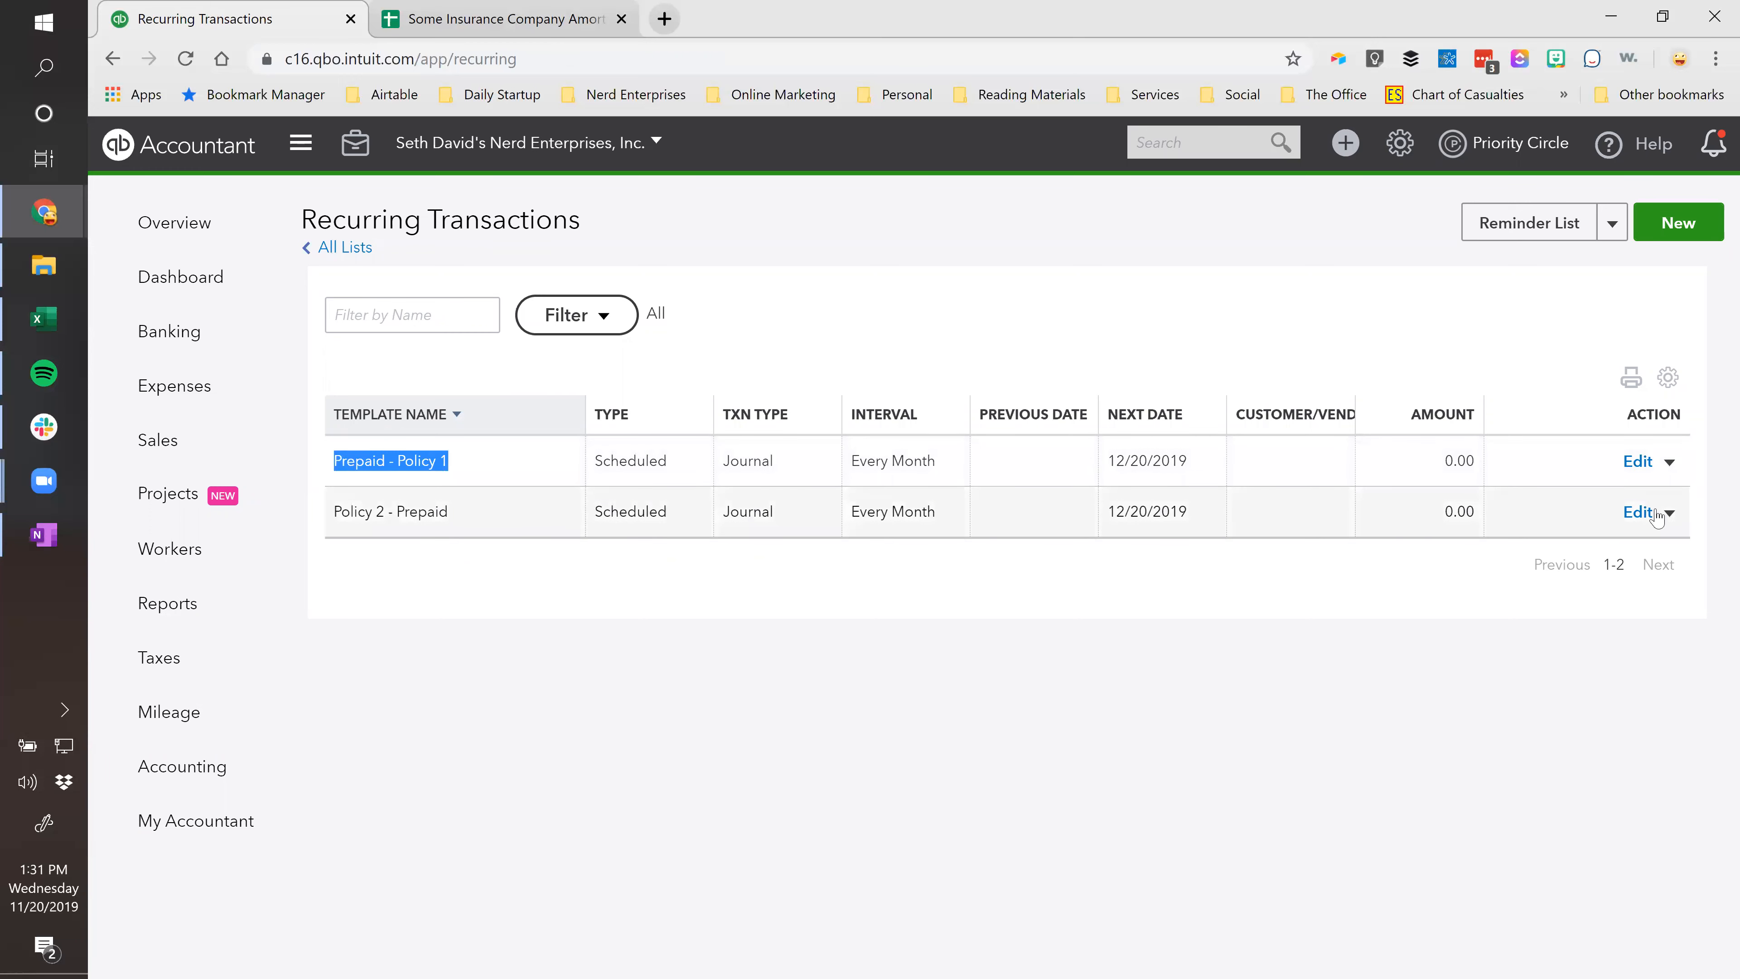
{"action": "left_click", "coordinate": [1637, 512]}
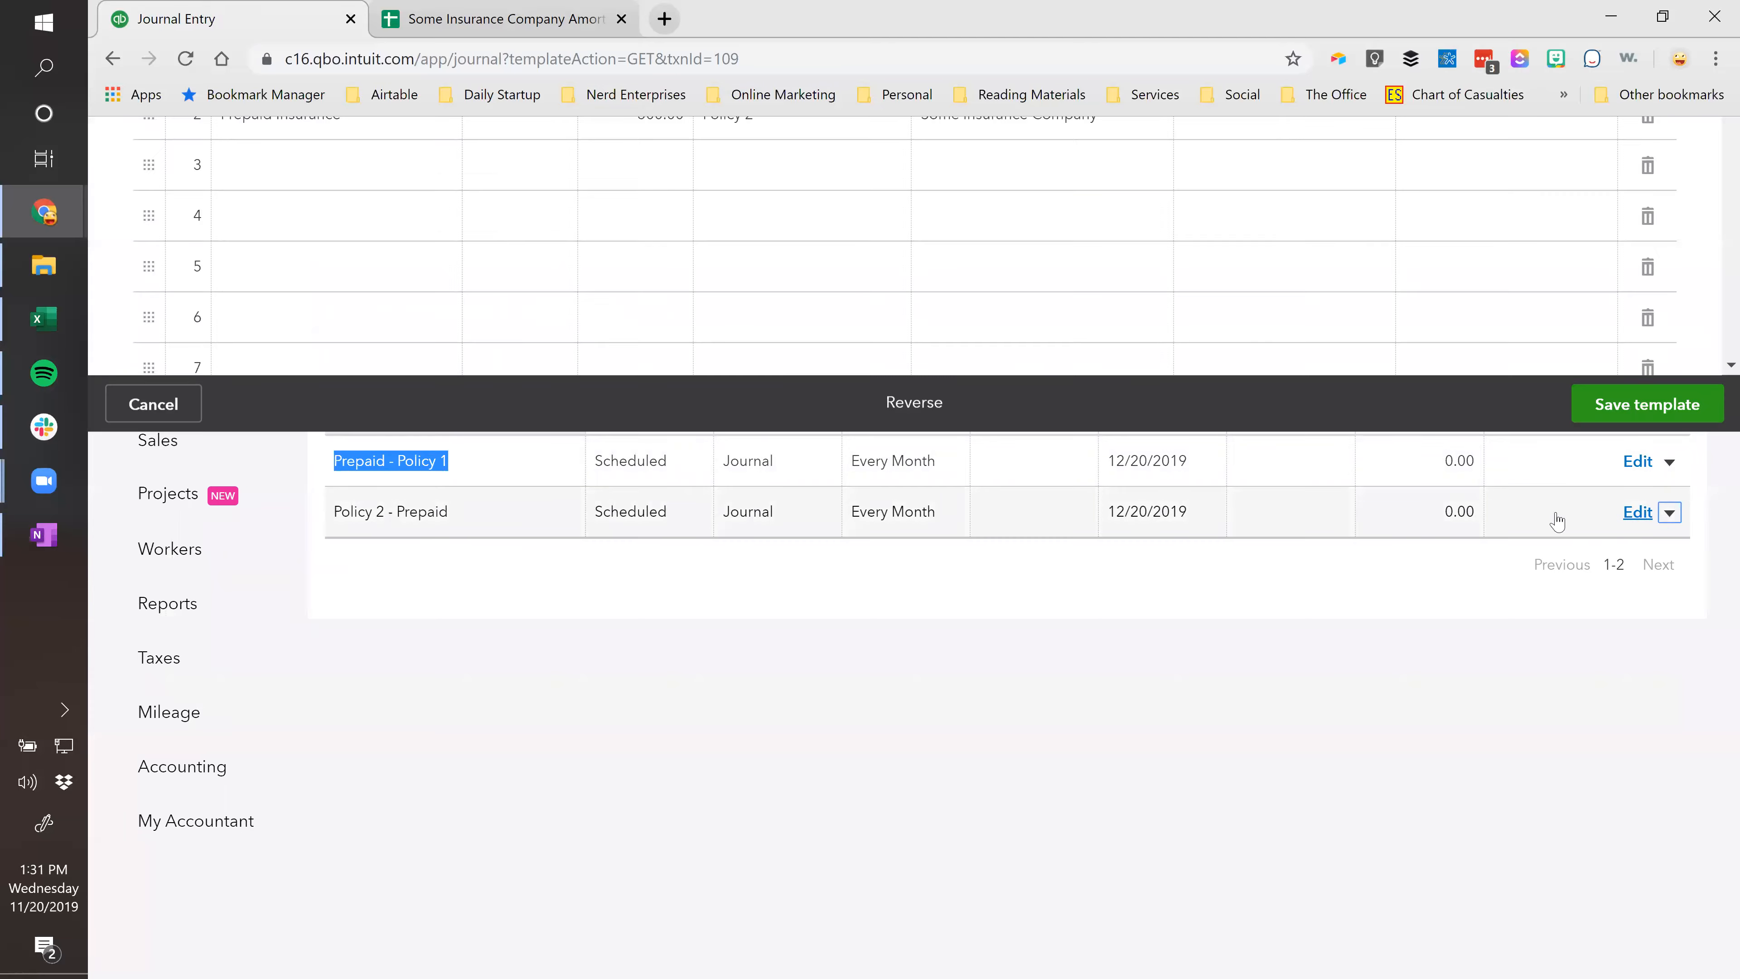
{"action": "triple_click", "coordinate": [255, 285]}
{"action": "key", "text": "ctrl+v"}
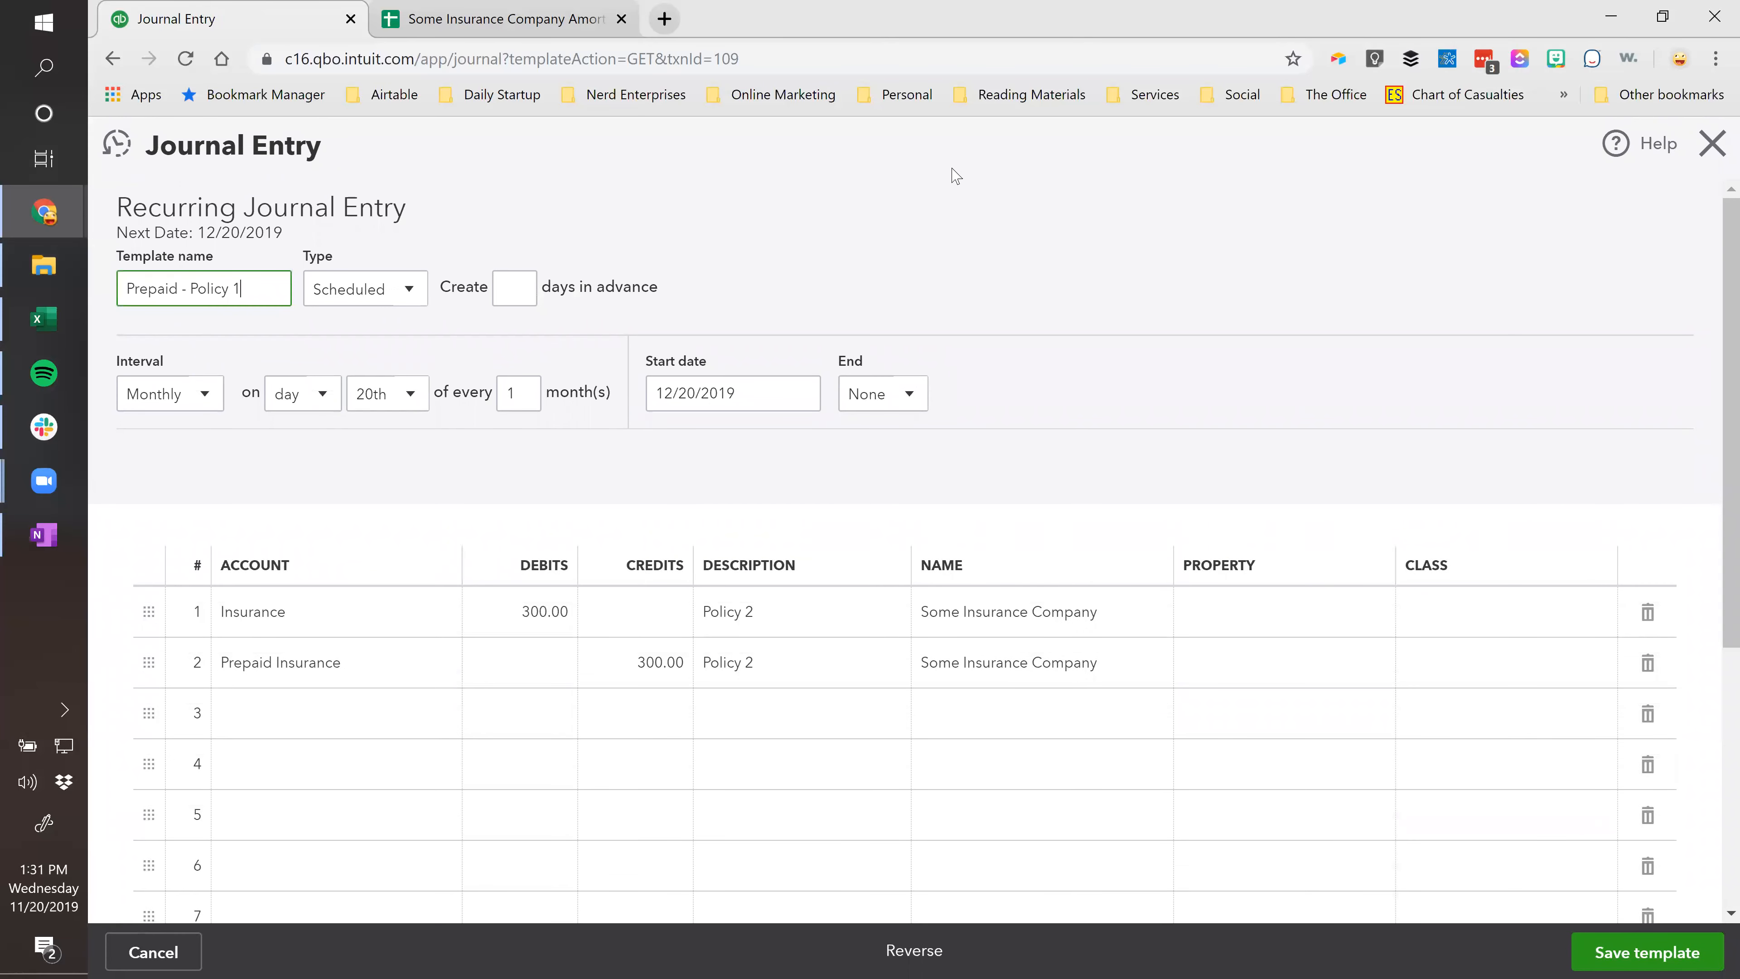
{"action": "type", "text": "2"}
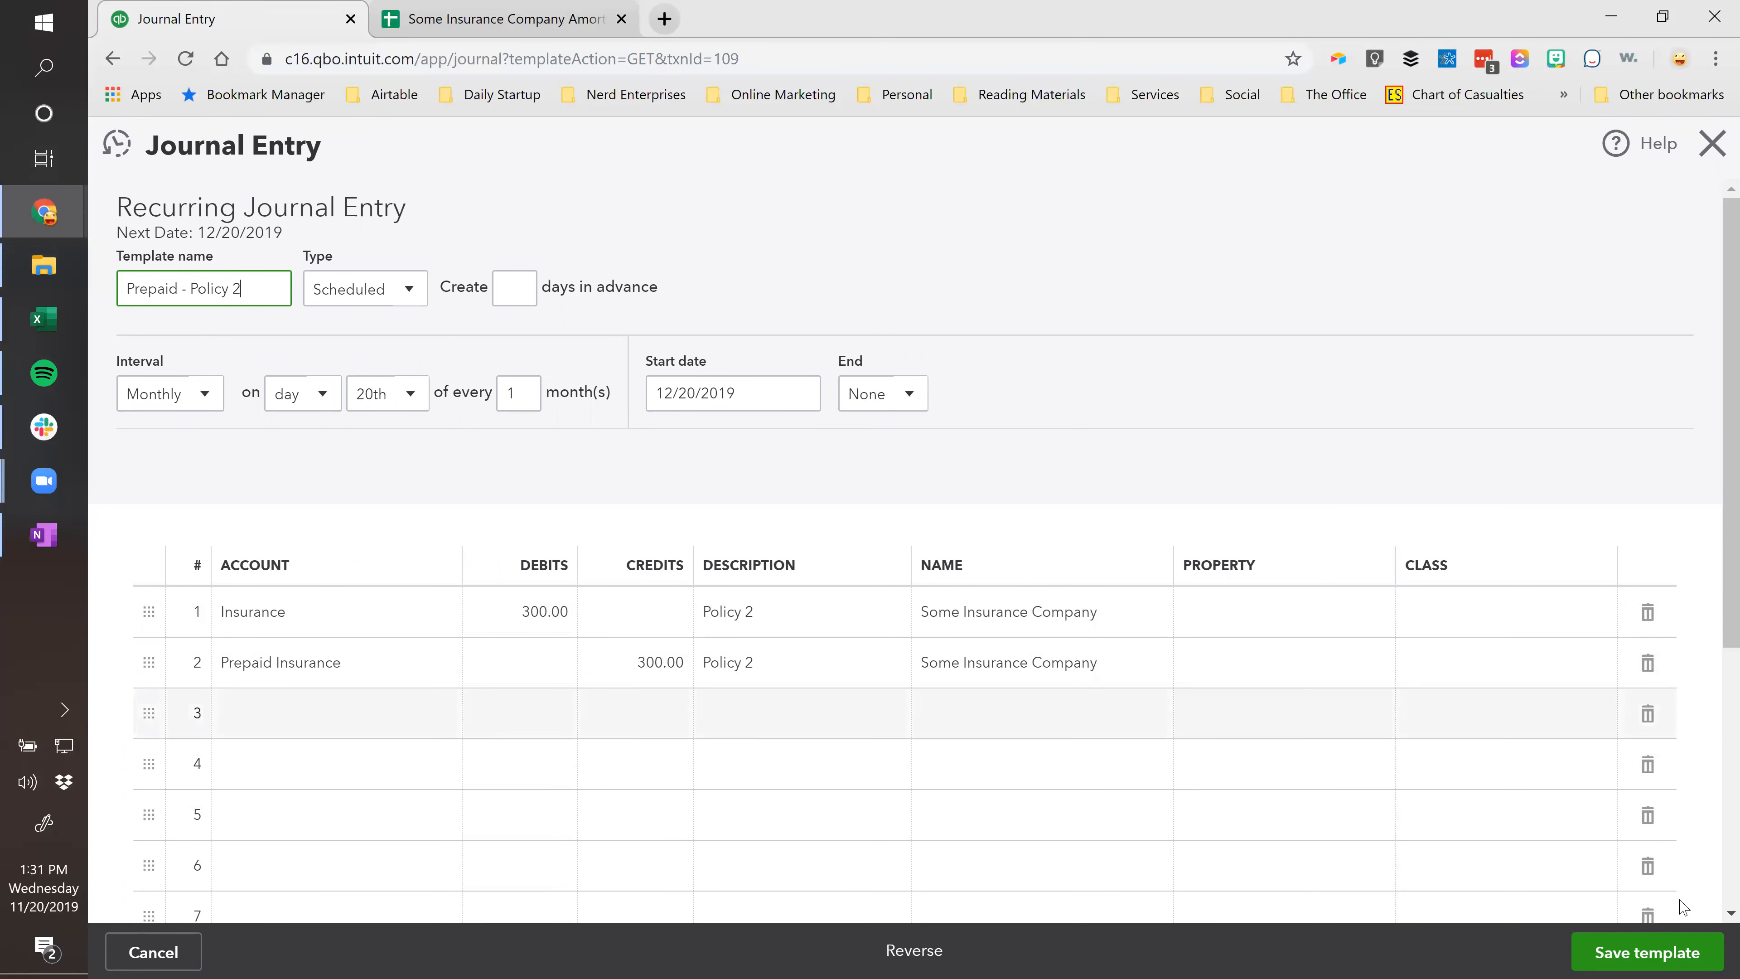
{"action": "left_click", "coordinate": [1633, 954]}
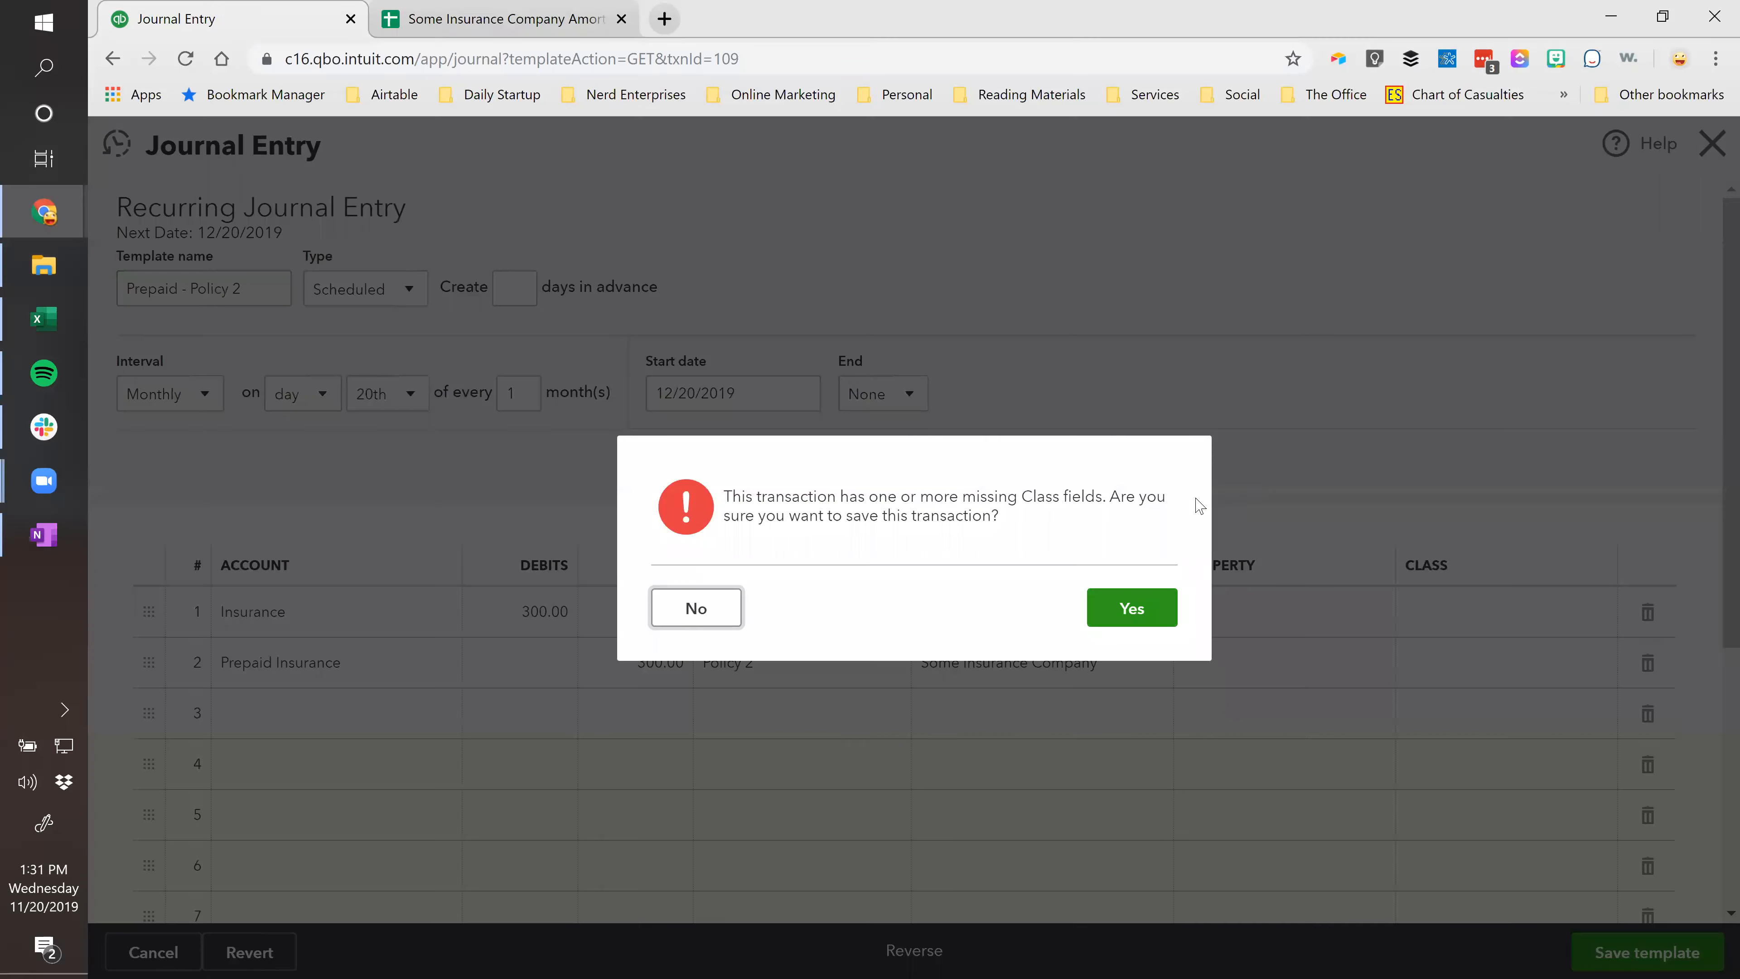
{"action": "left_click", "coordinate": [1138, 603]}
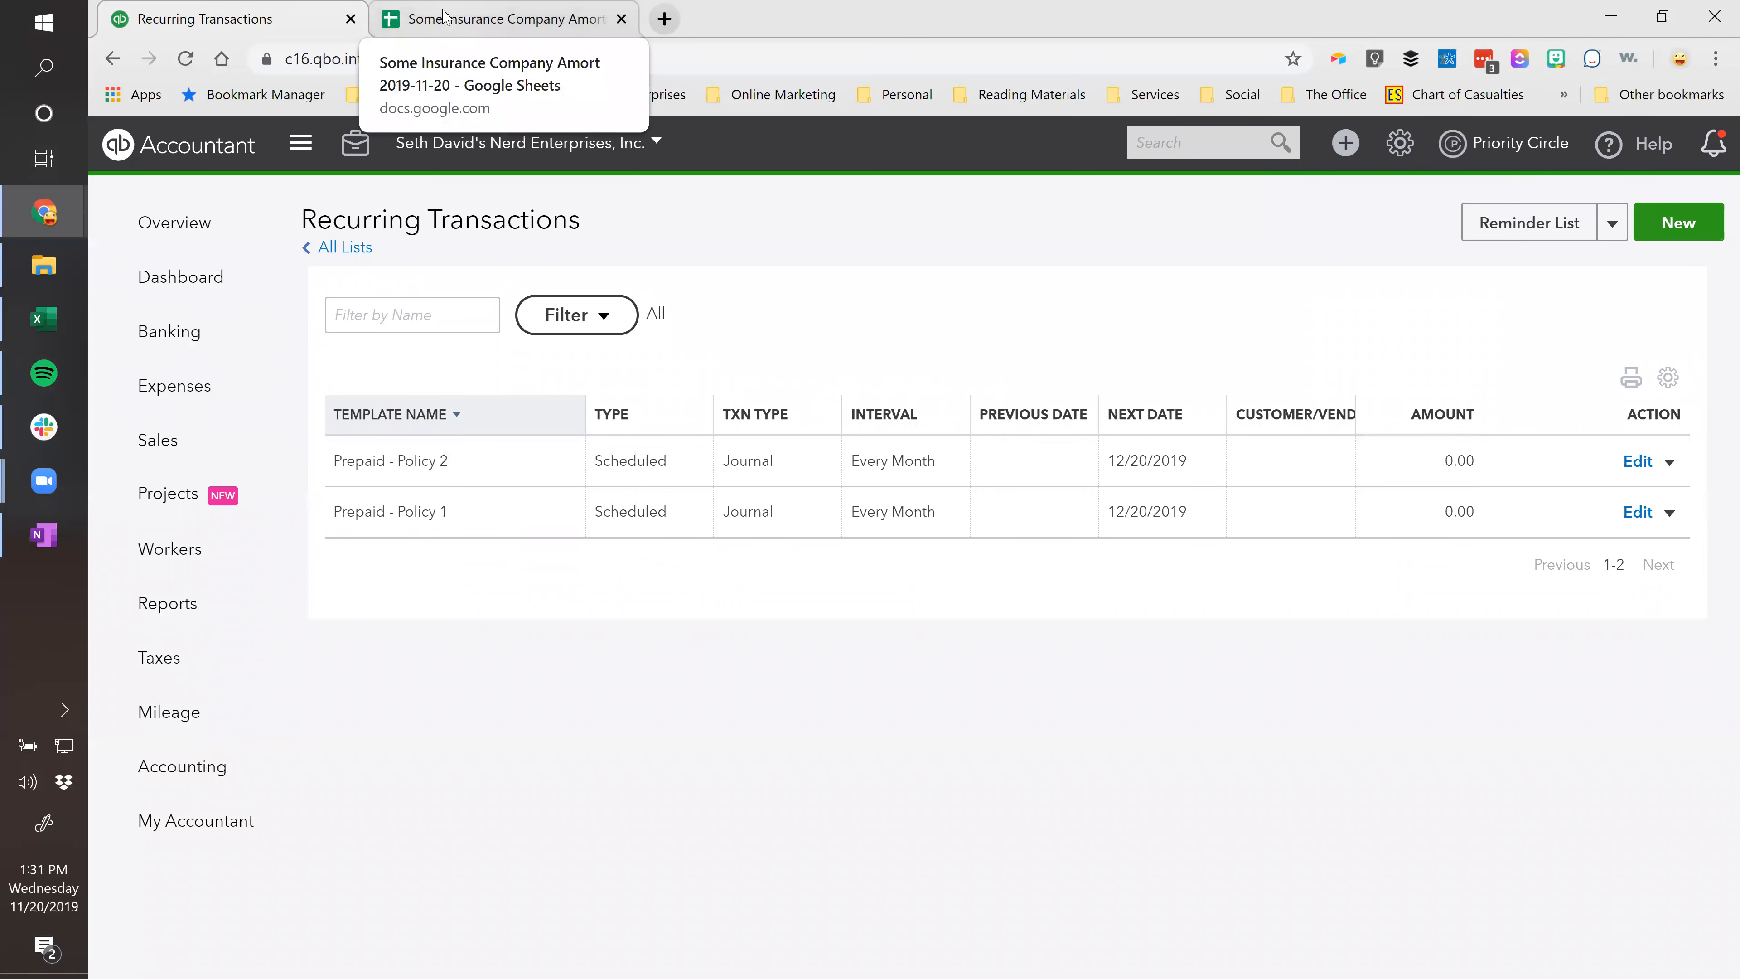
Duplicate the Prepaid - Policy 1 template and rename the copy 'Prepaid - Policy 3'.
{"action": "left_click", "coordinate": [1670, 513]}
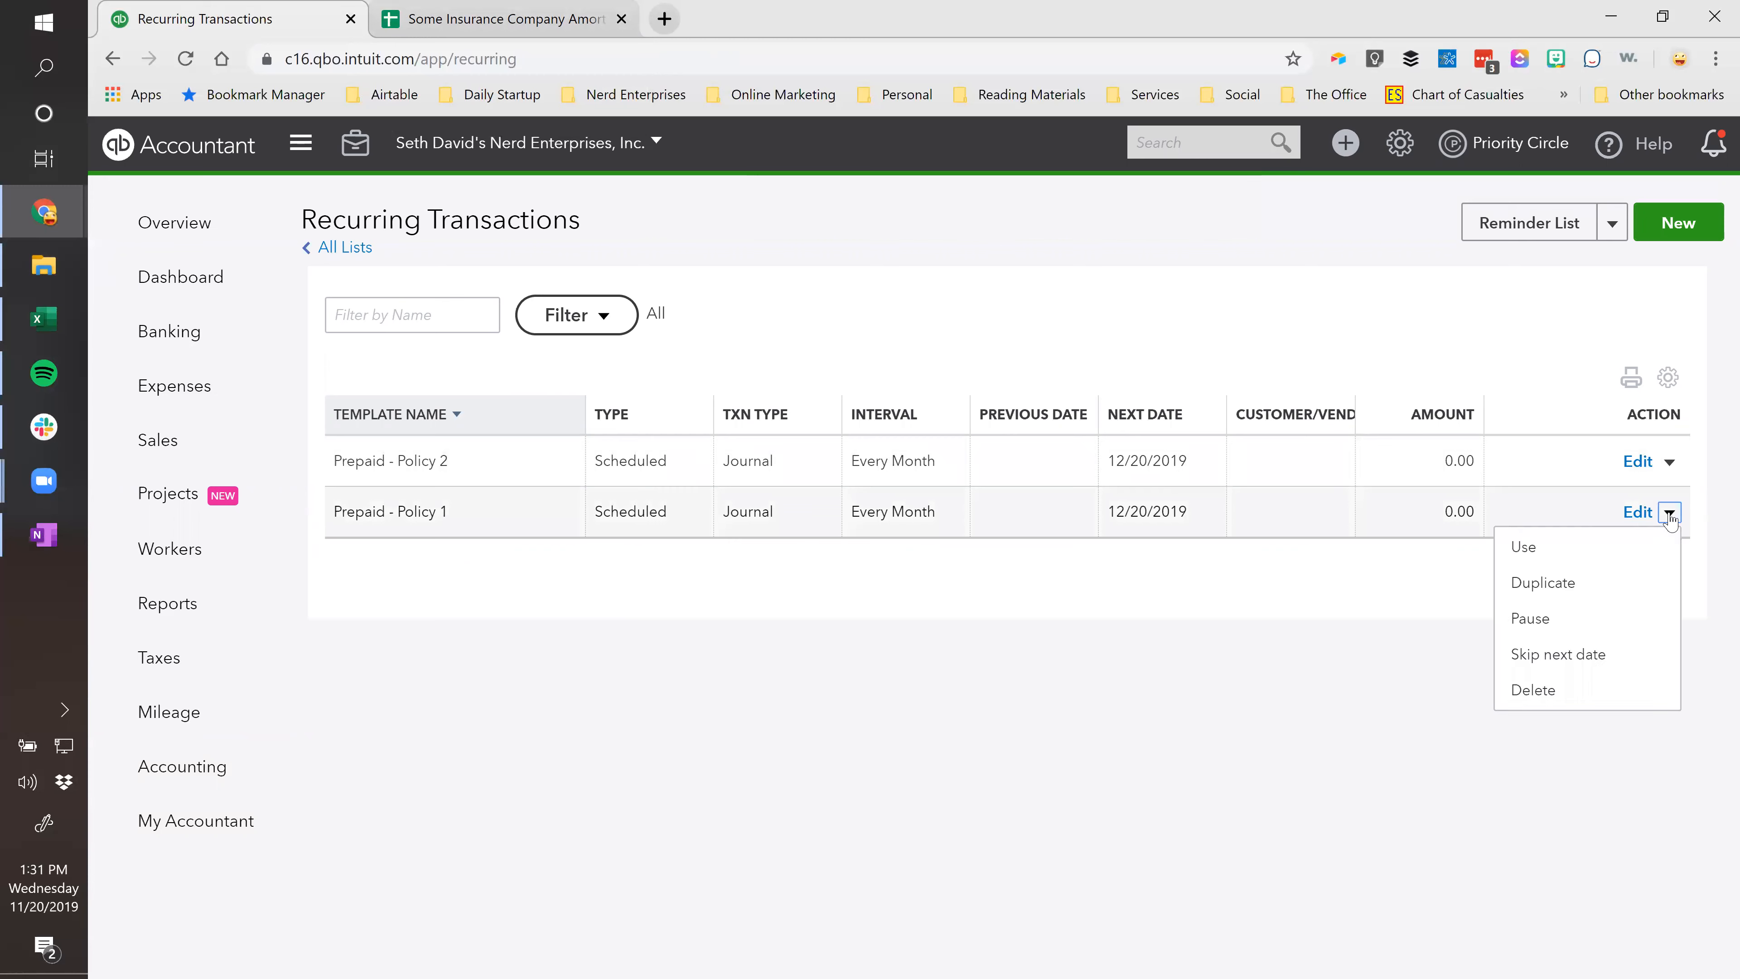
{"action": "left_click", "coordinate": [1542, 584]}
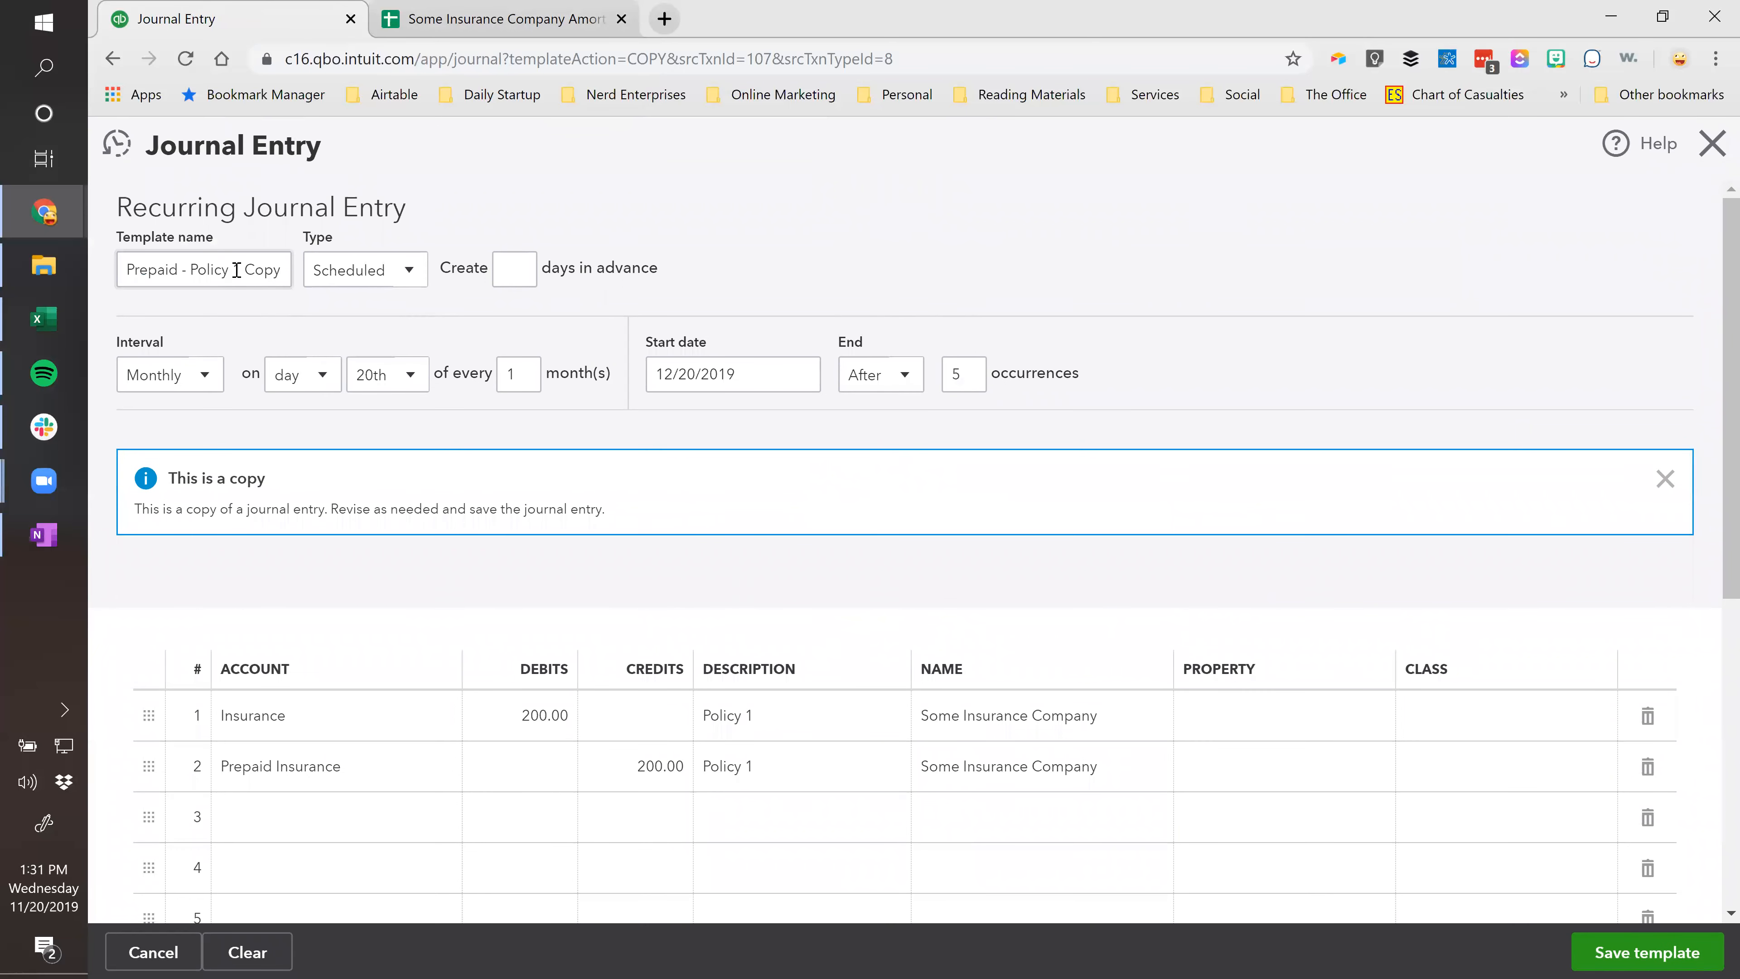
{"action": "left_click_drag", "start_coordinate": [235, 269], "coordinate": [284, 270]}
{"action": "type", "text": "3"}
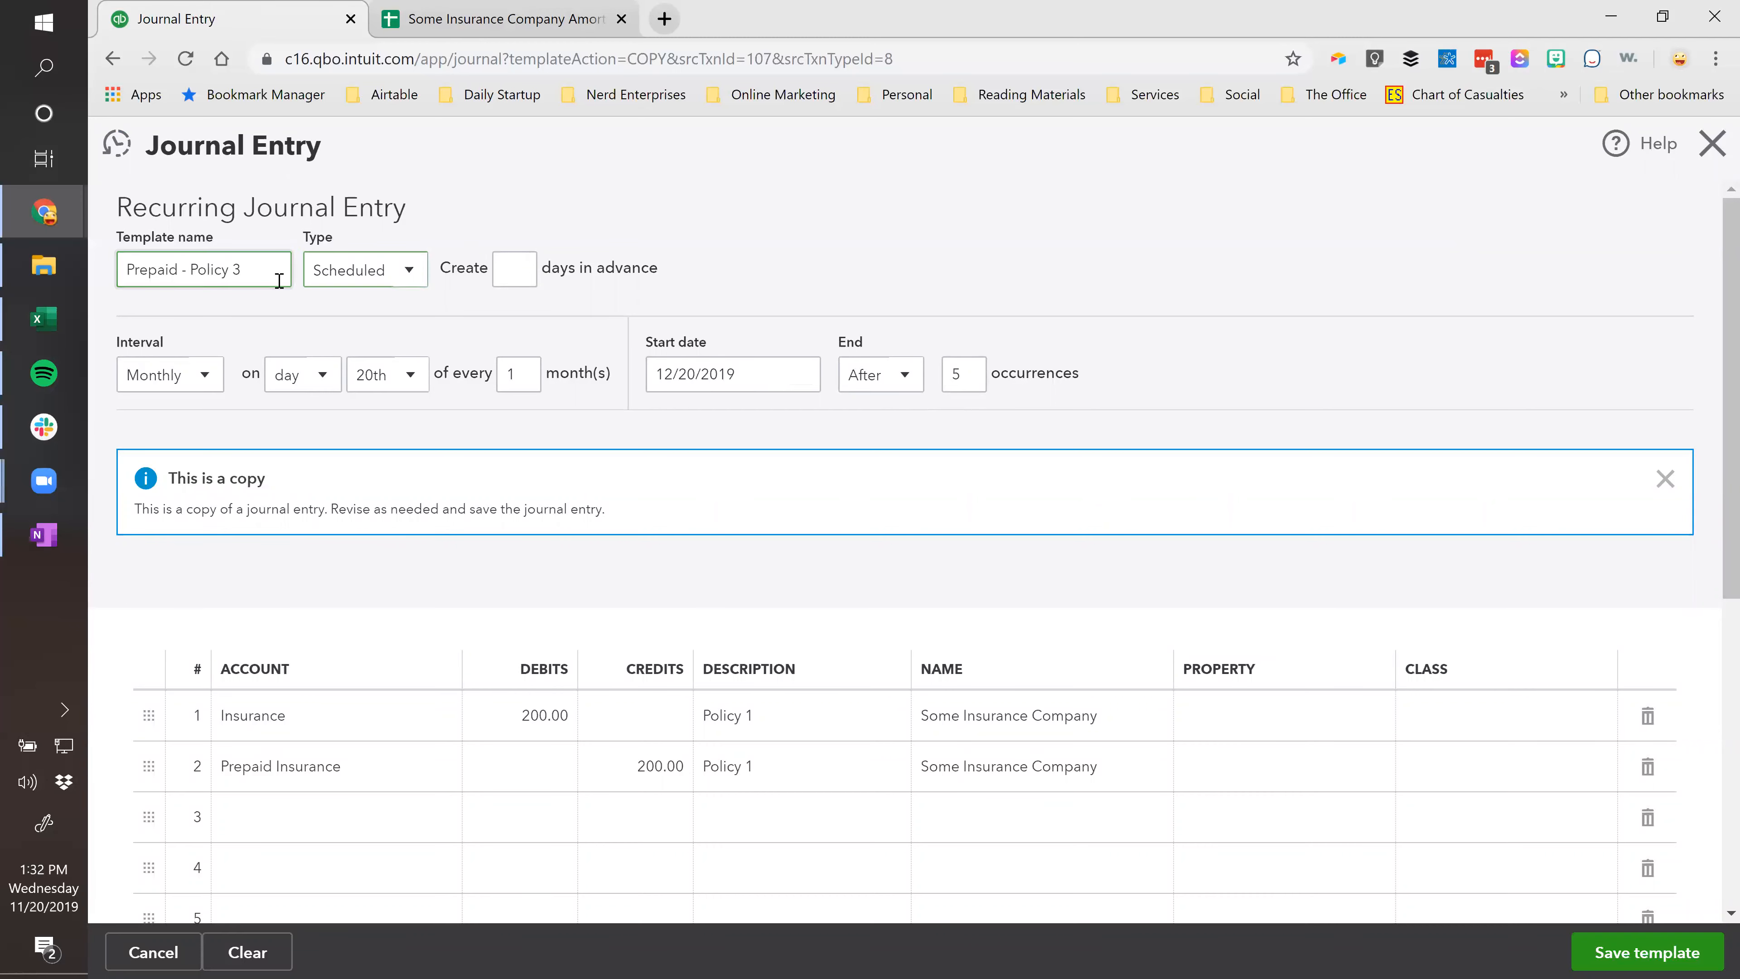
Copy Policy 3's 200 monthly amortization amount from the schedule sheet.
{"action": "left_click", "coordinate": [493, 19]}
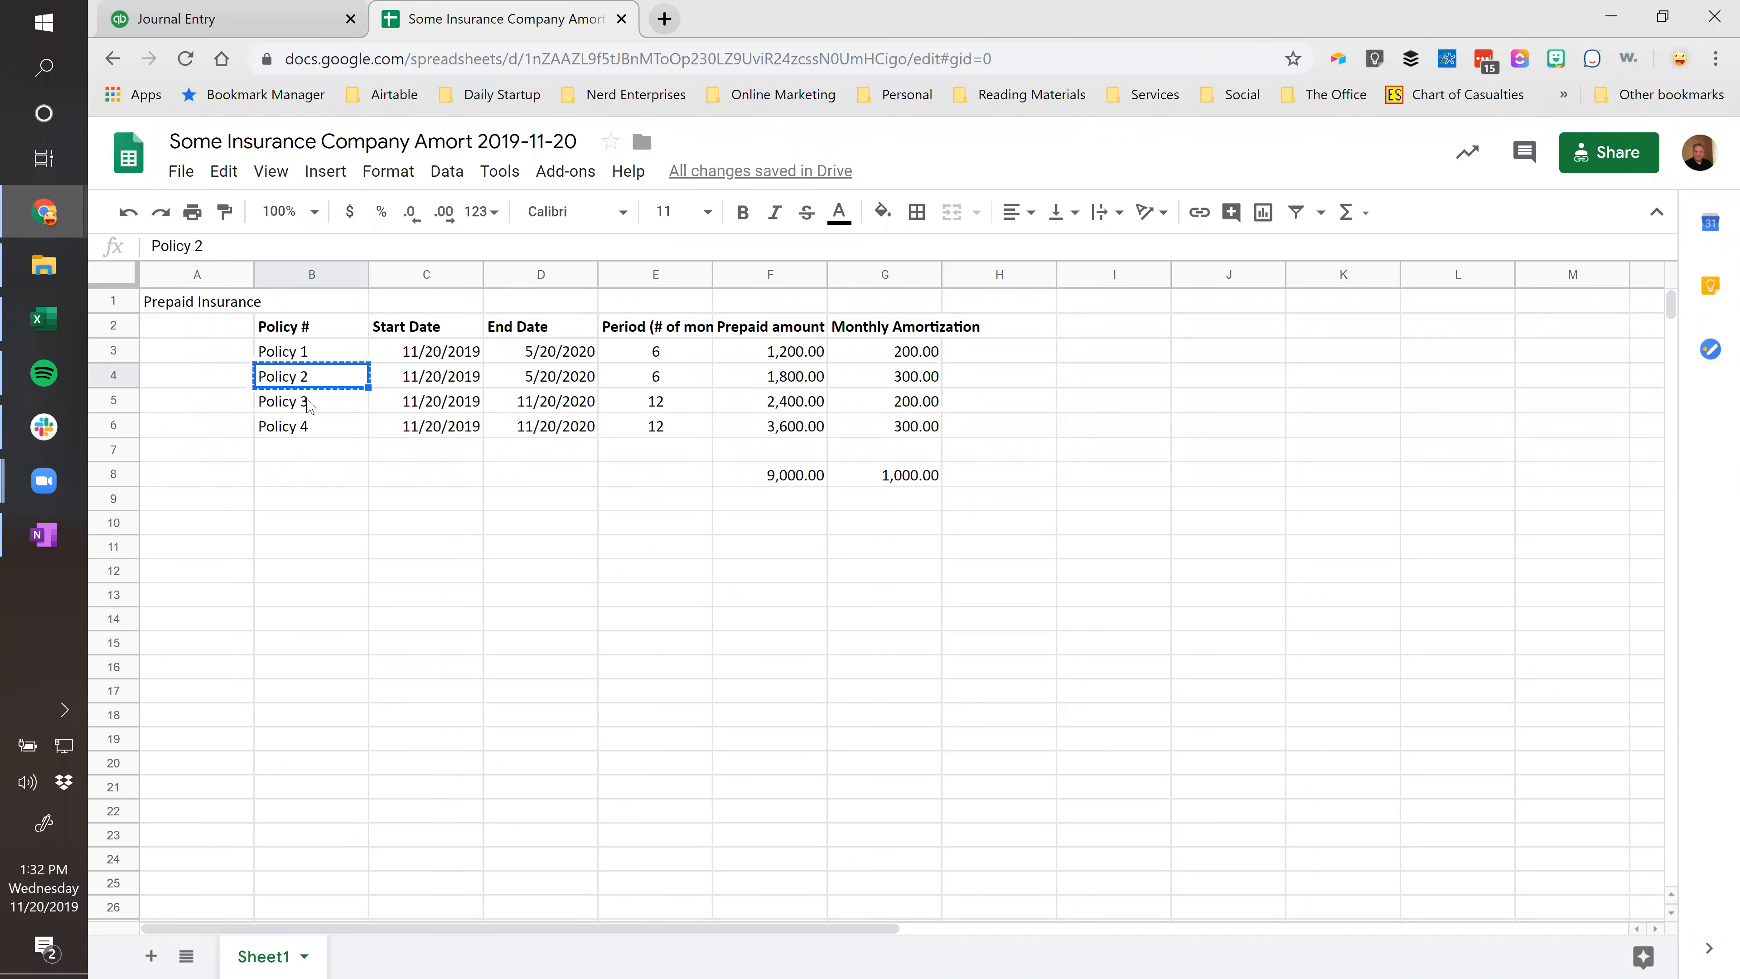
{"action": "left_click", "coordinate": [310, 404]}
{"action": "left_click", "coordinate": [921, 404]}
{"action": "key", "text": "ctrl+c"}
{"action": "left_click", "coordinate": [318, 9]}
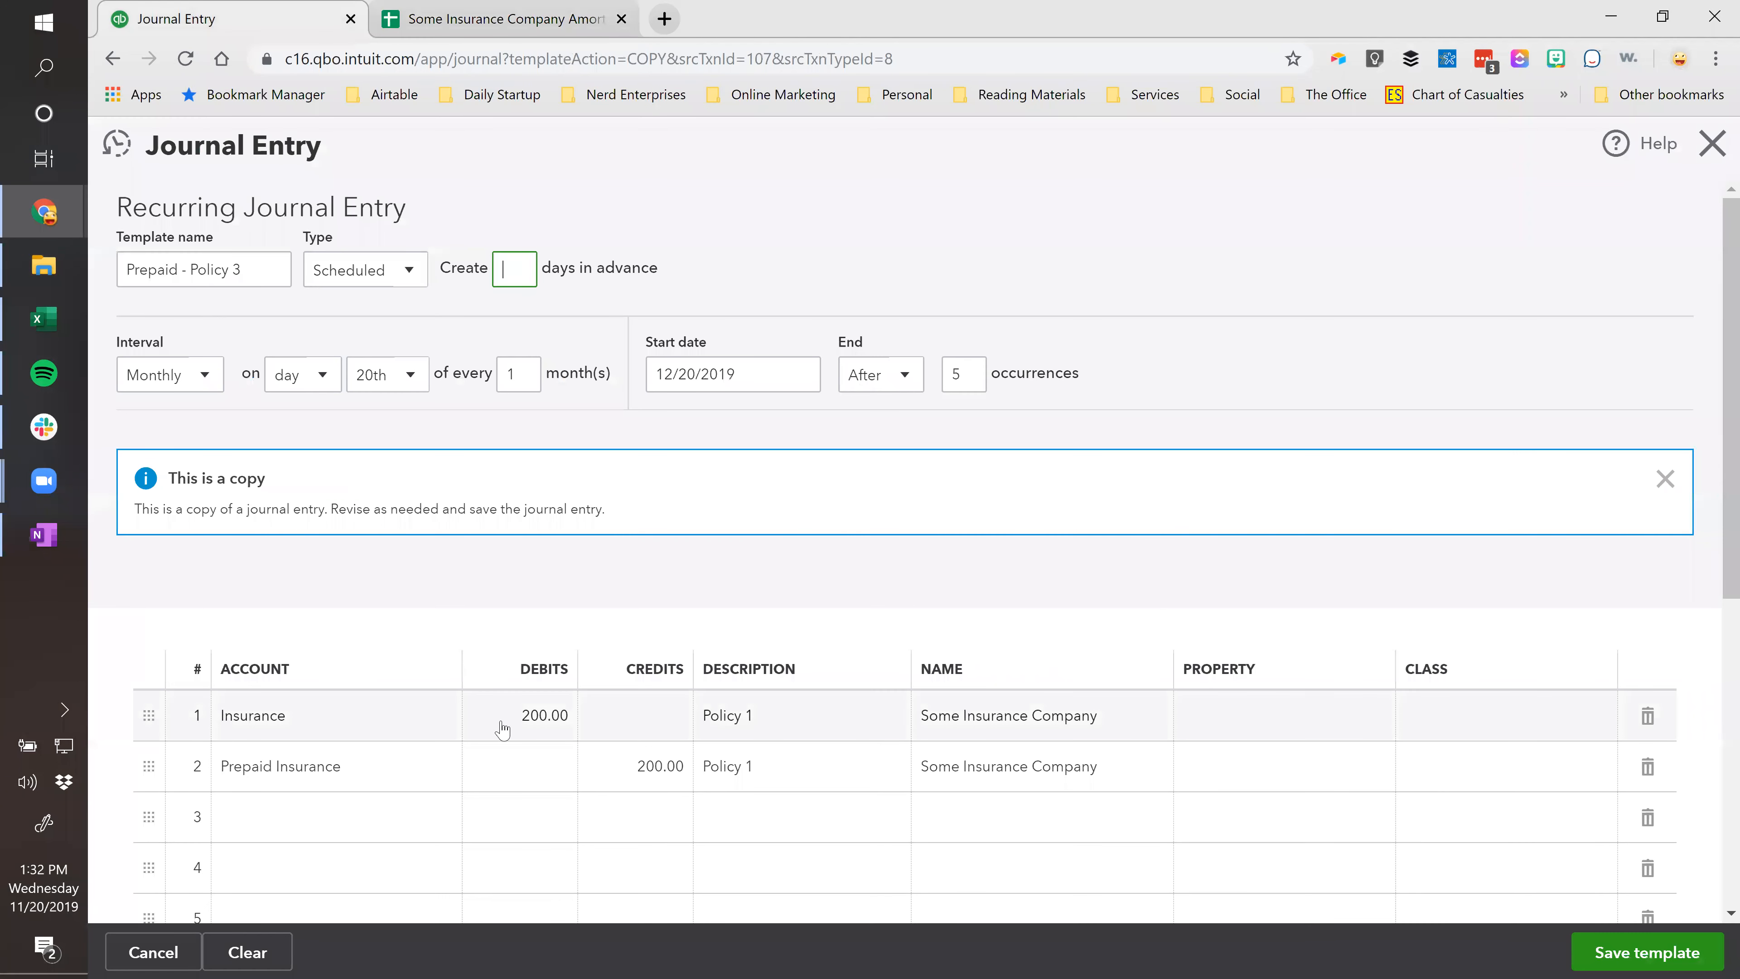
Change both journal line descriptions to 'Policy 3'.
{"action": "left_click", "coordinate": [791, 710]}
{"action": "left_click", "coordinate": [790, 708]}
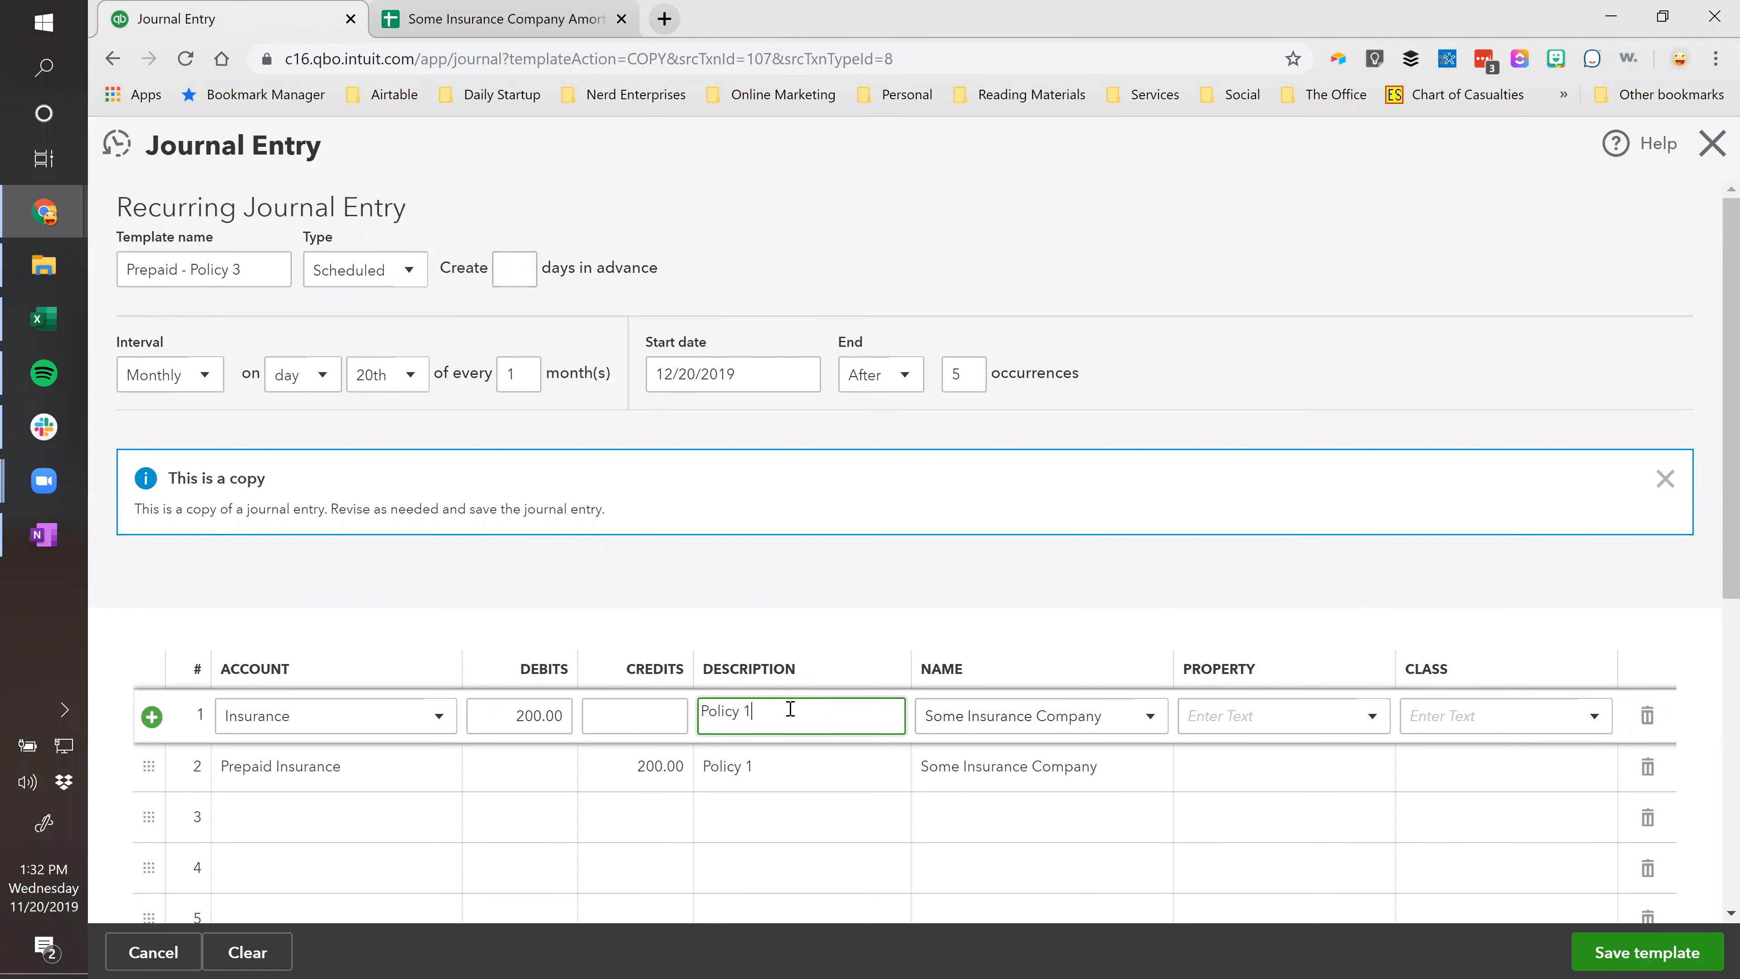
{"action": "type", "text": "3"}
{"action": "key", "text": "Tab"}
{"action": "left_click", "coordinate": [788, 767]}
{"action": "left_click", "coordinate": [788, 768]}
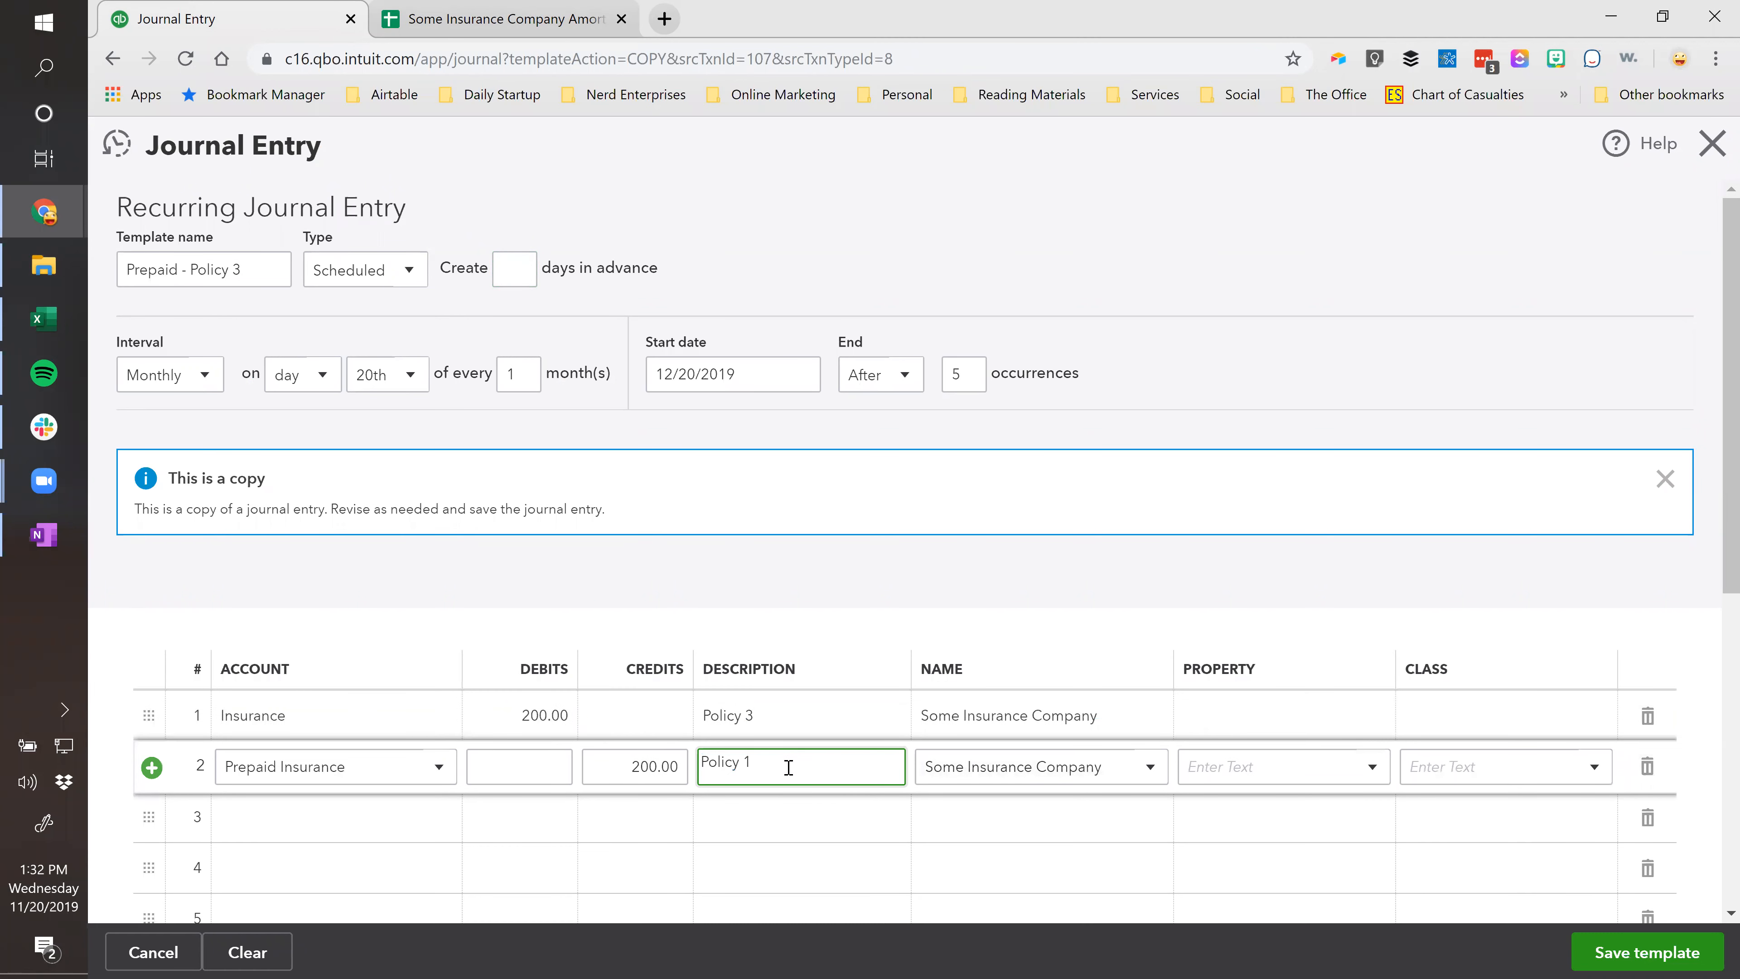
{"action": "scroll", "coordinate": [835, 591], "scroll_direction": "down", "scroll_amount": 5}
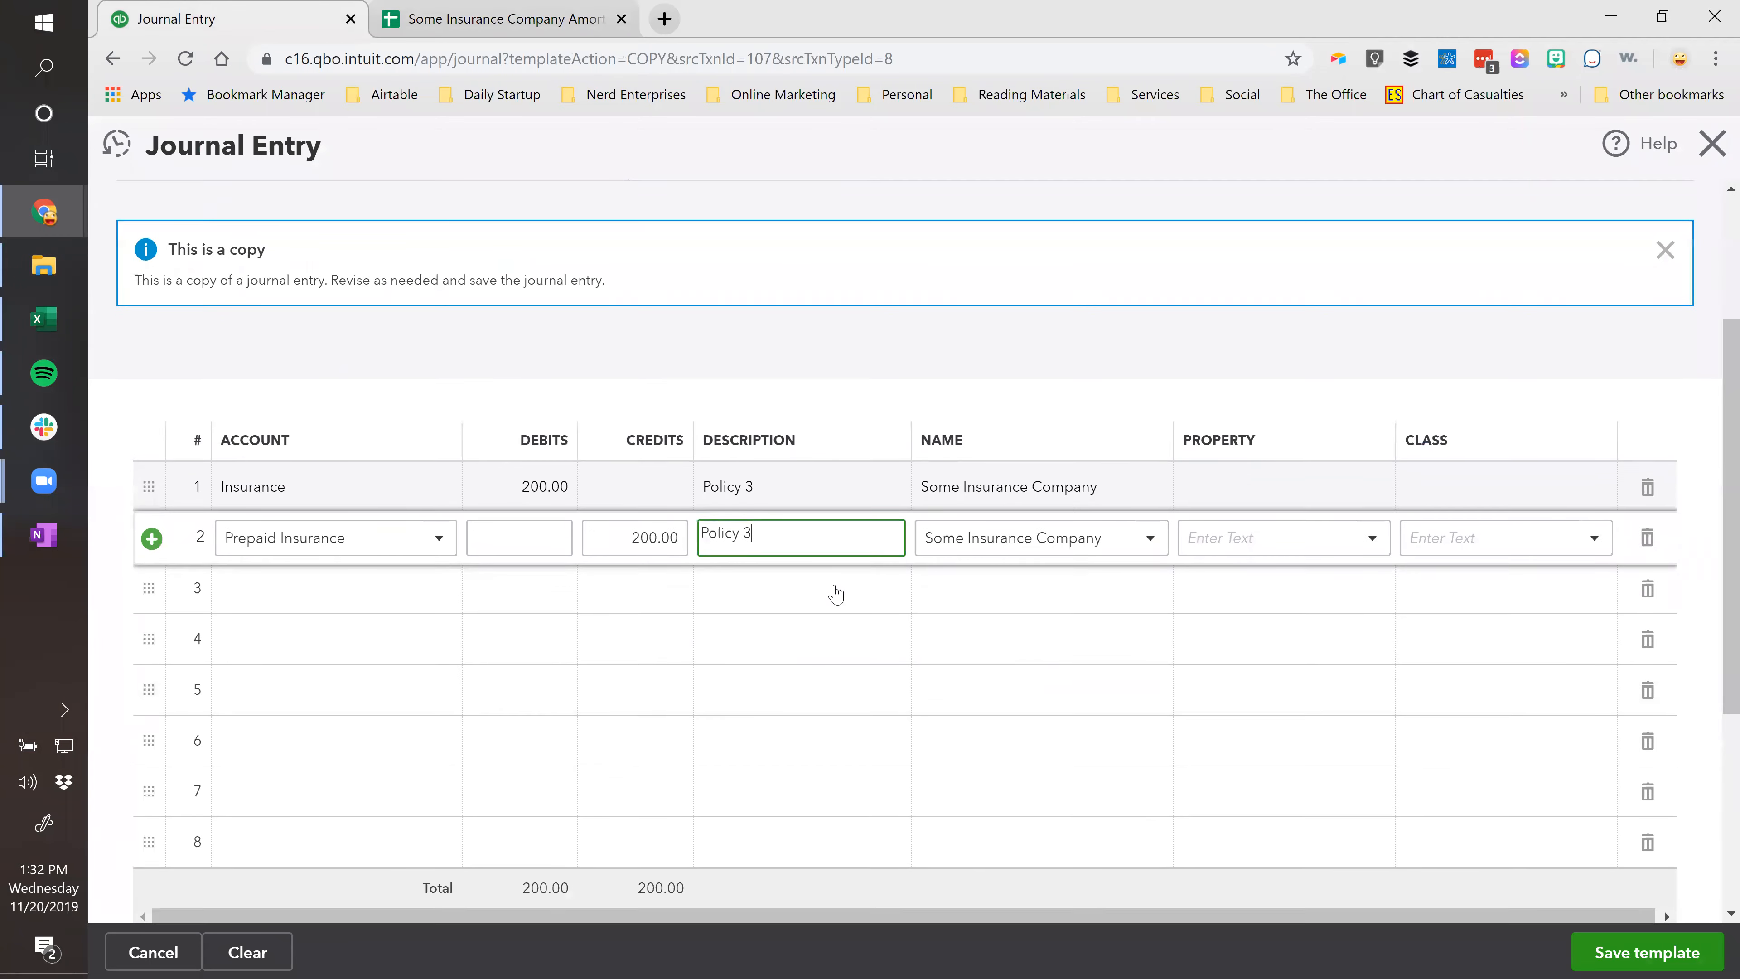
Save the template despite missing classes, then sort templates by name ascending.
{"action": "left_click", "coordinate": [1610, 956]}
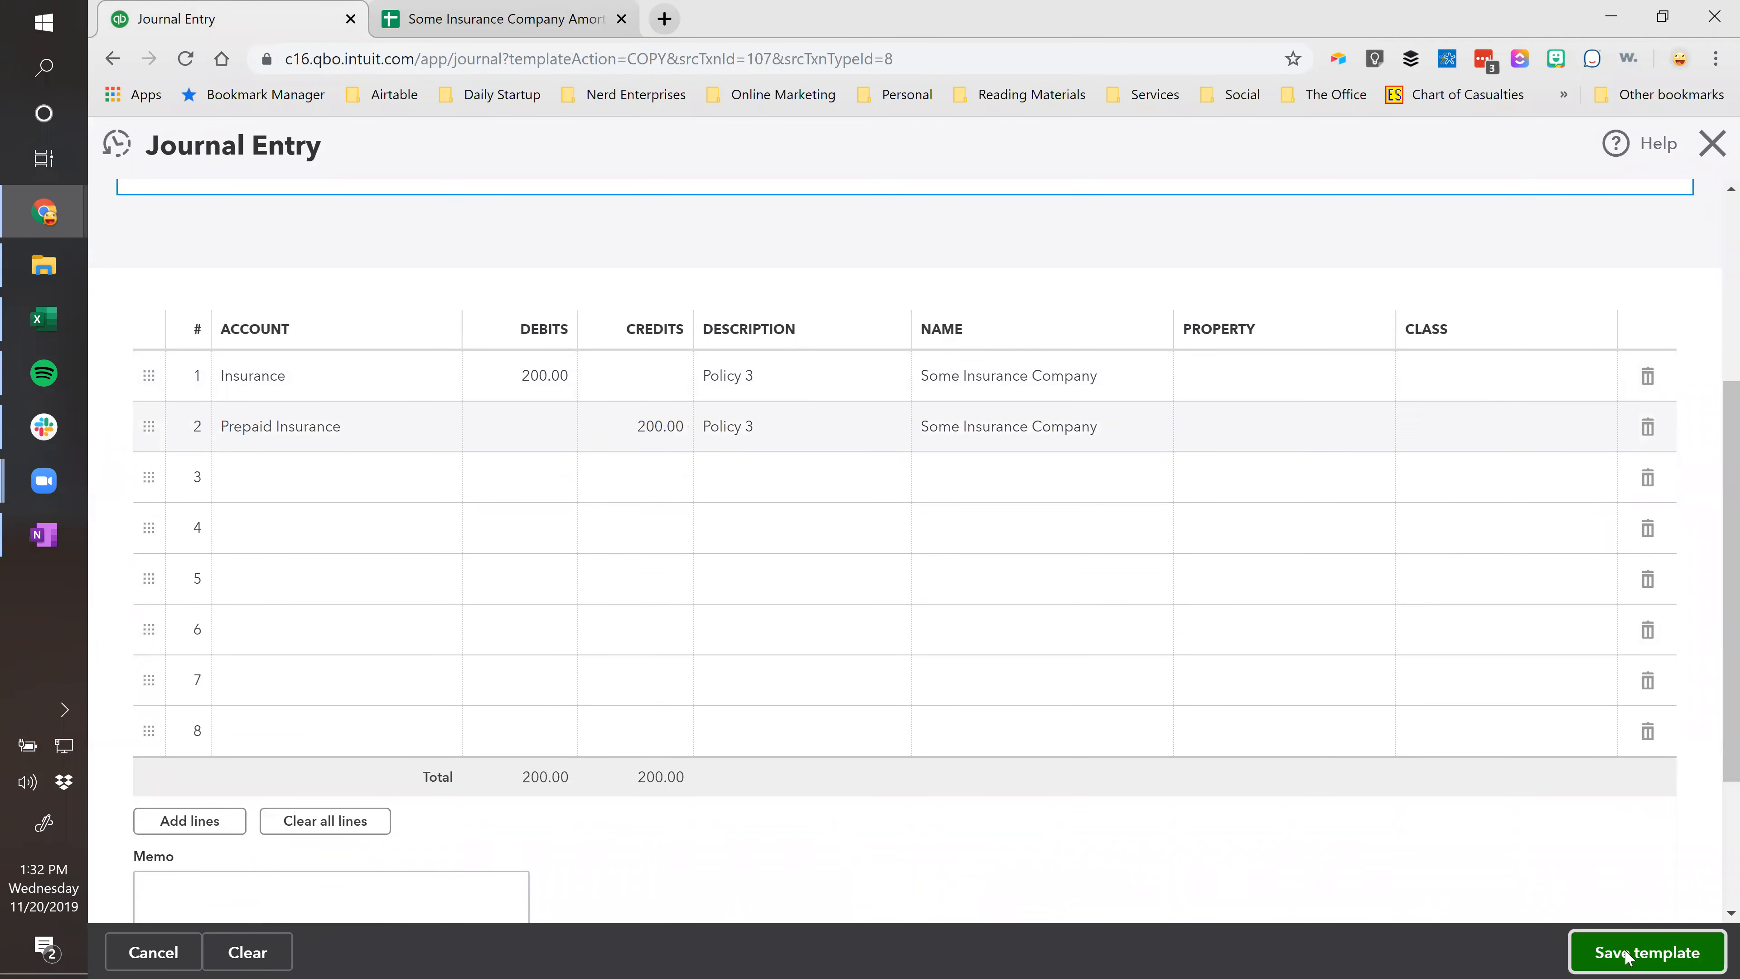
{"action": "left_click", "coordinate": [1129, 609]}
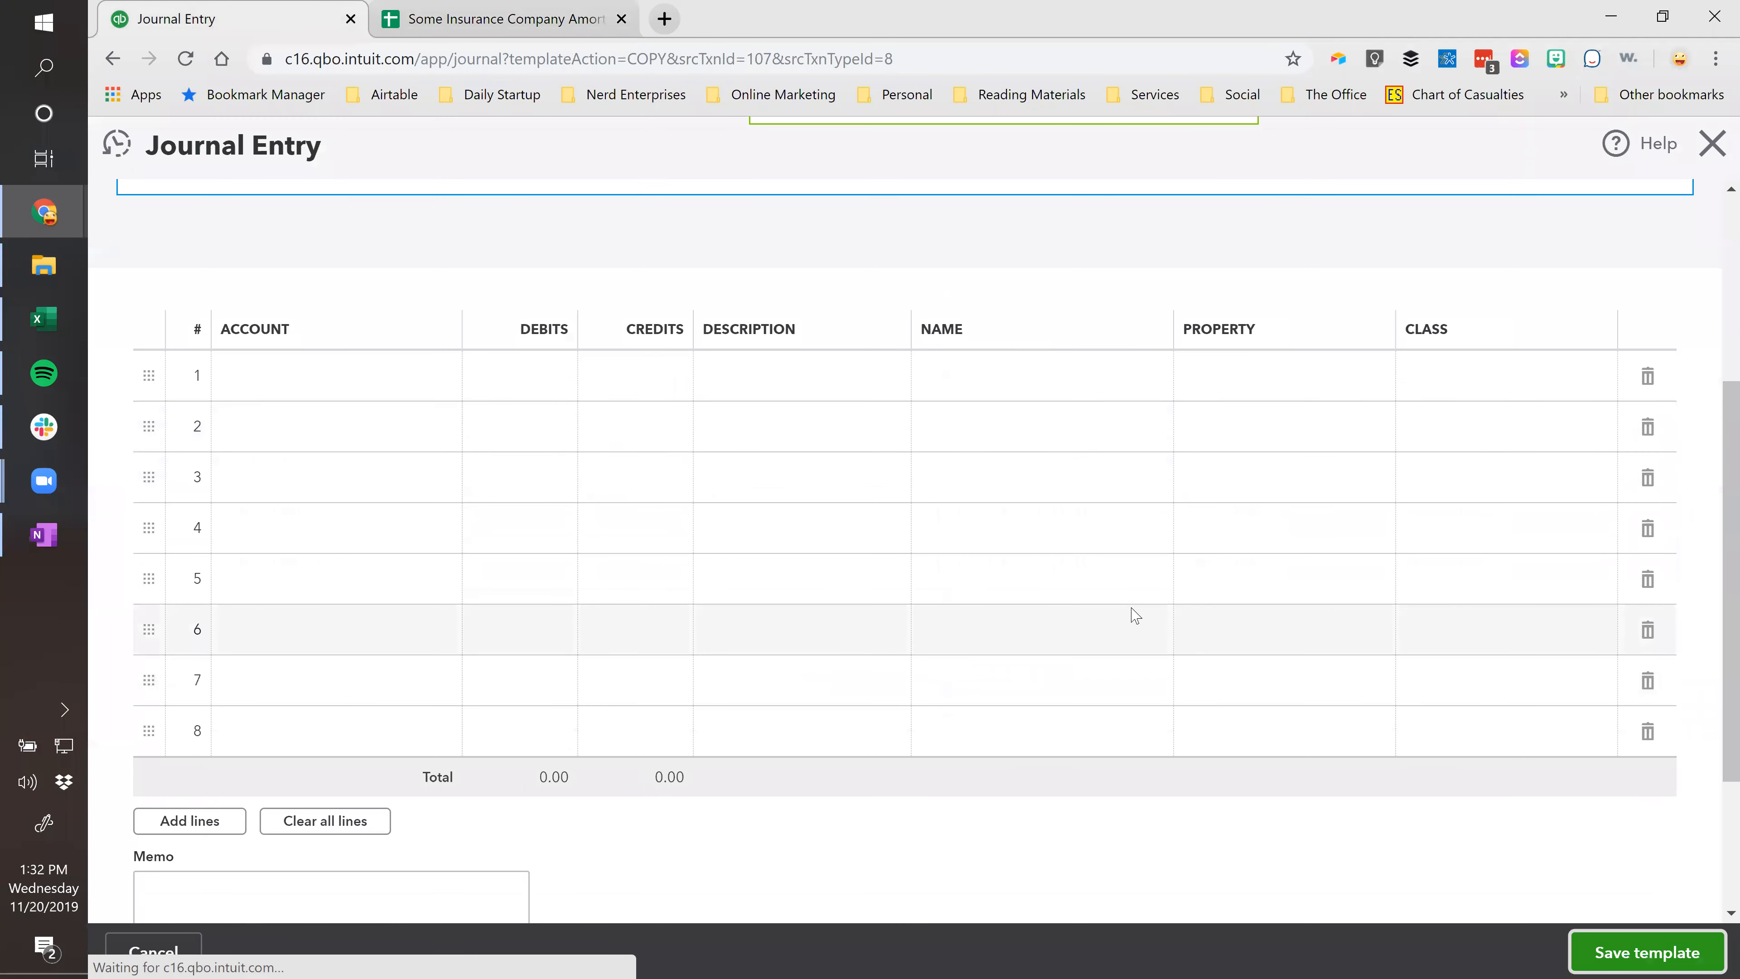
{"action": "left_click", "coordinate": [391, 416]}
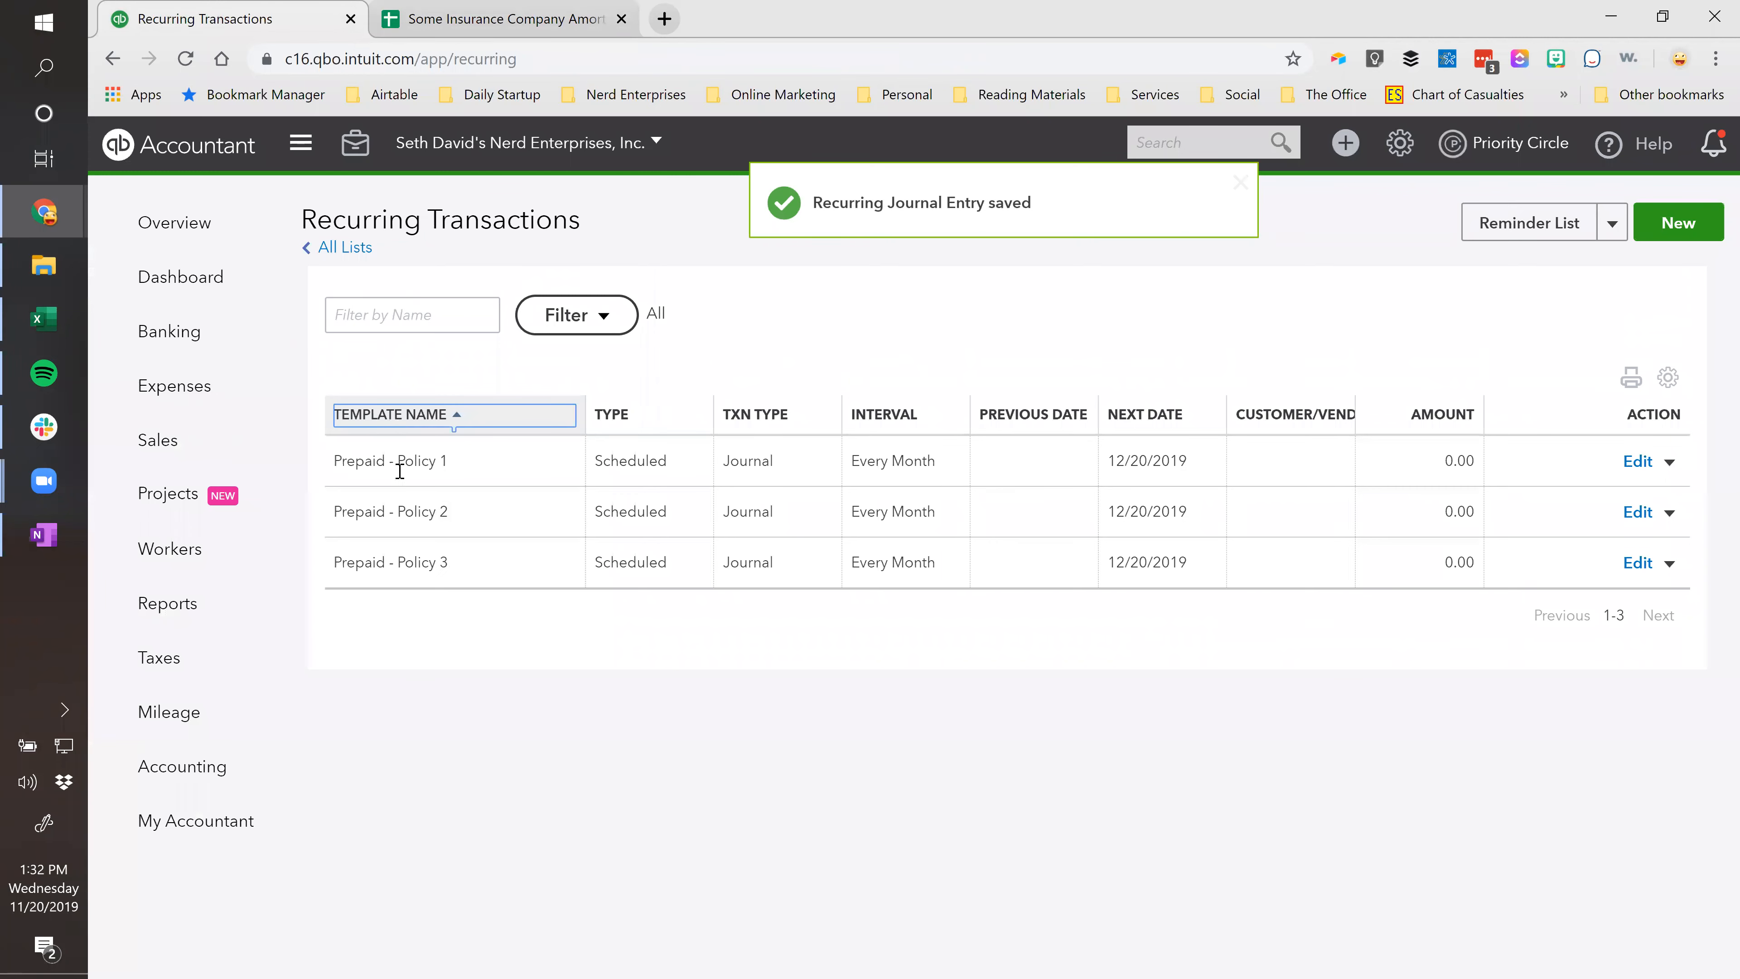
Set the Prepaid - Policy 2 template to end after 5 occurrences.
{"action": "left_click", "coordinate": [1638, 462]}
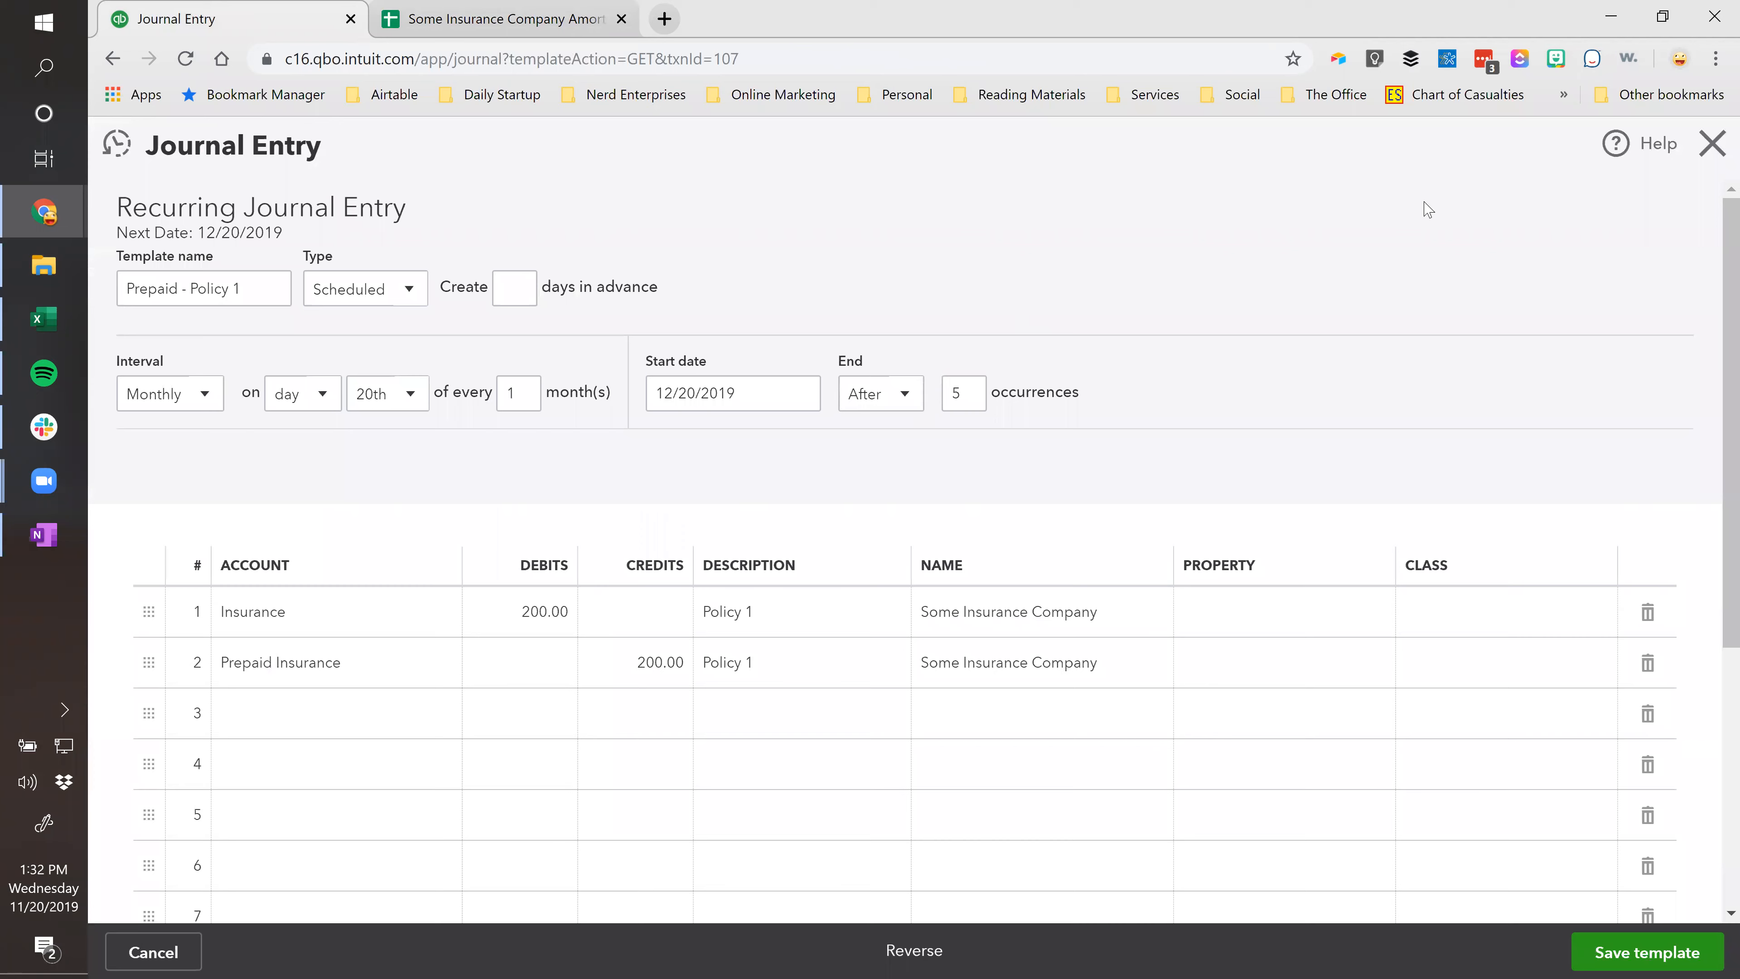
{"action": "left_click", "coordinate": [1711, 144]}
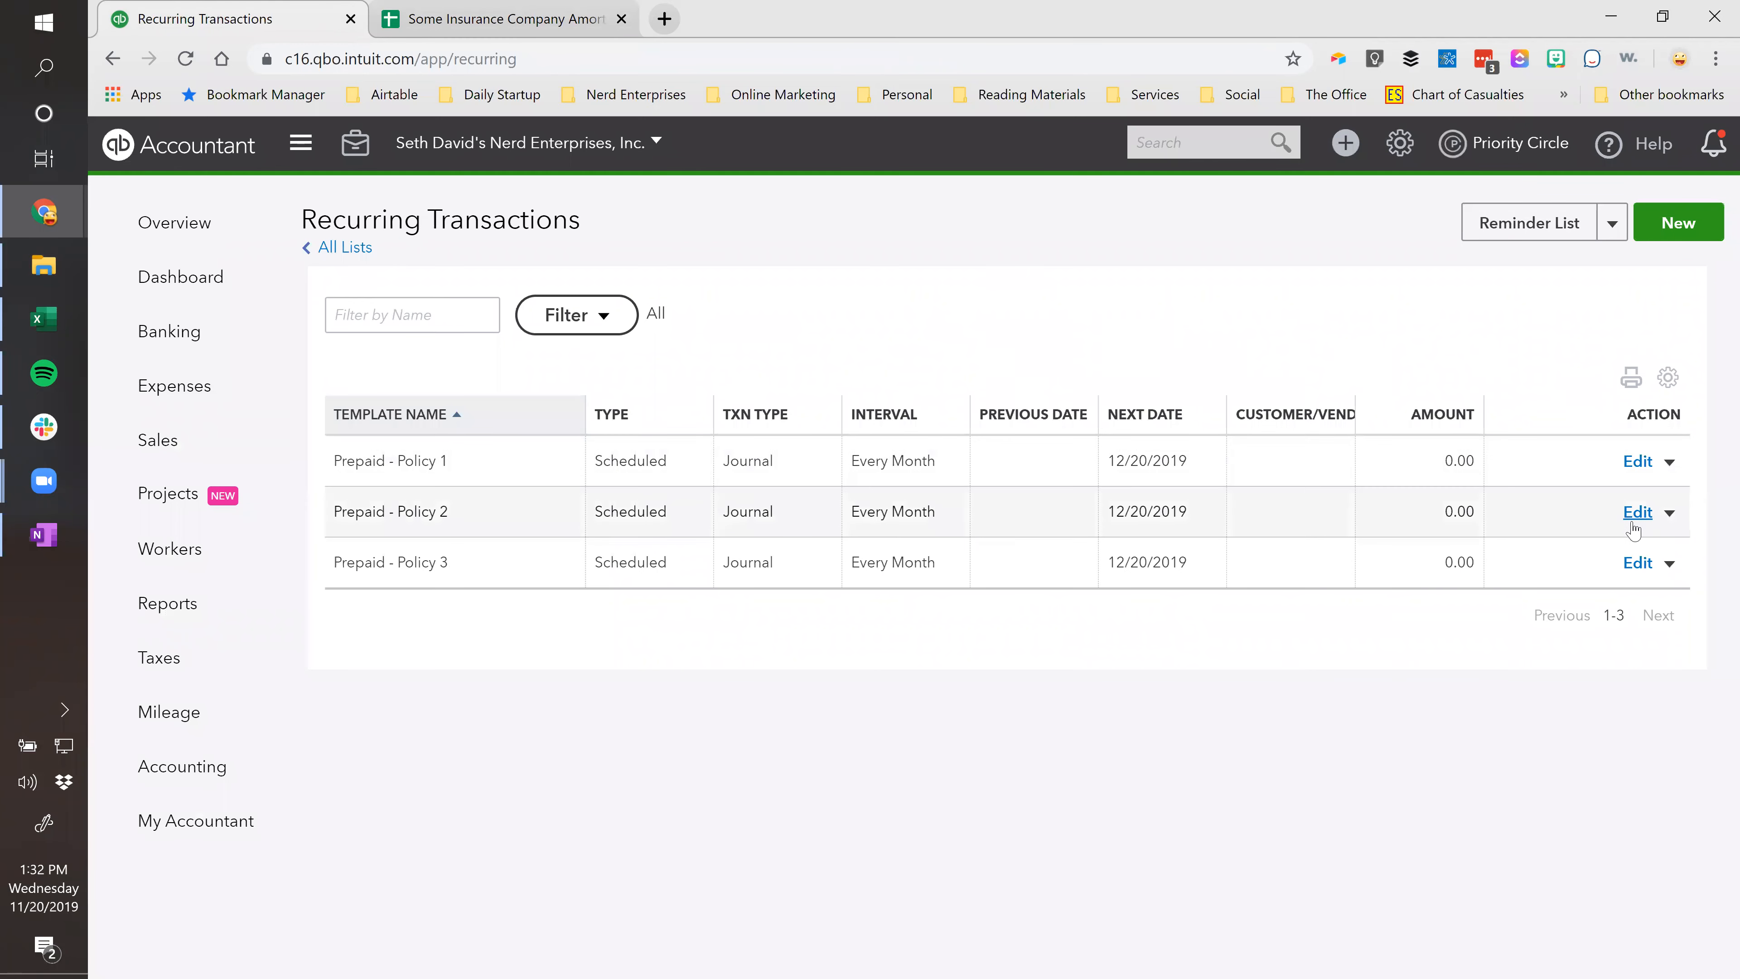
{"action": "left_click", "coordinate": [1637, 514]}
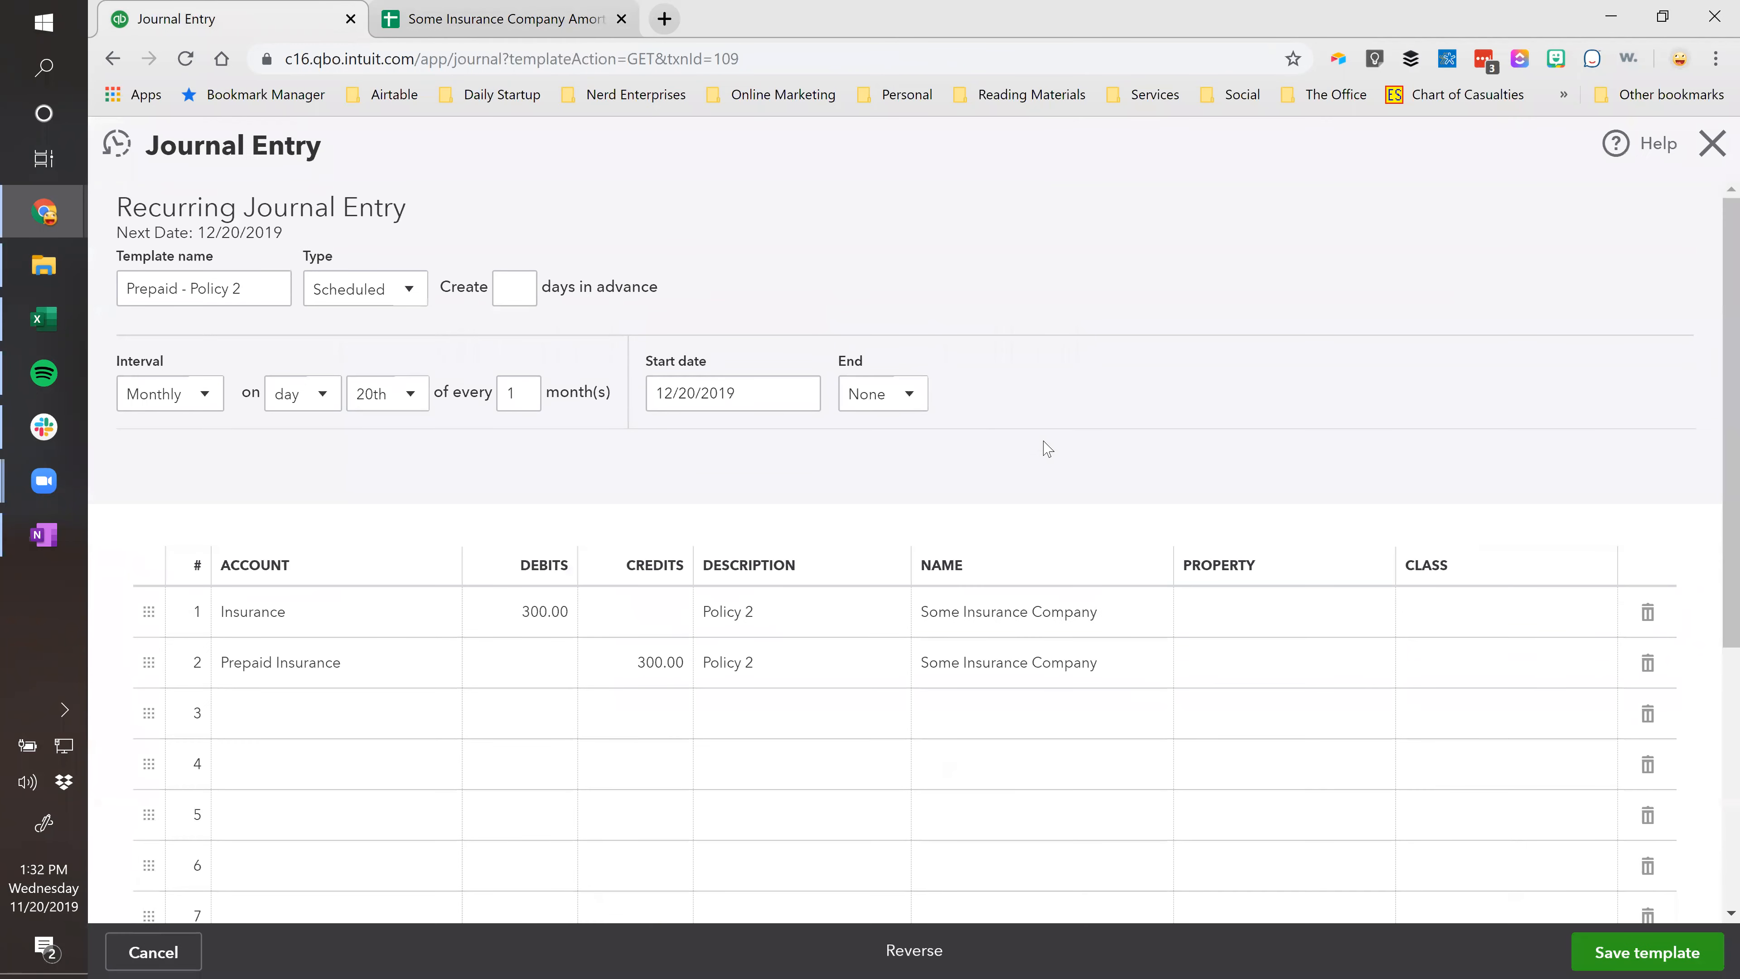
{"action": "left_click", "coordinate": [892, 398]}
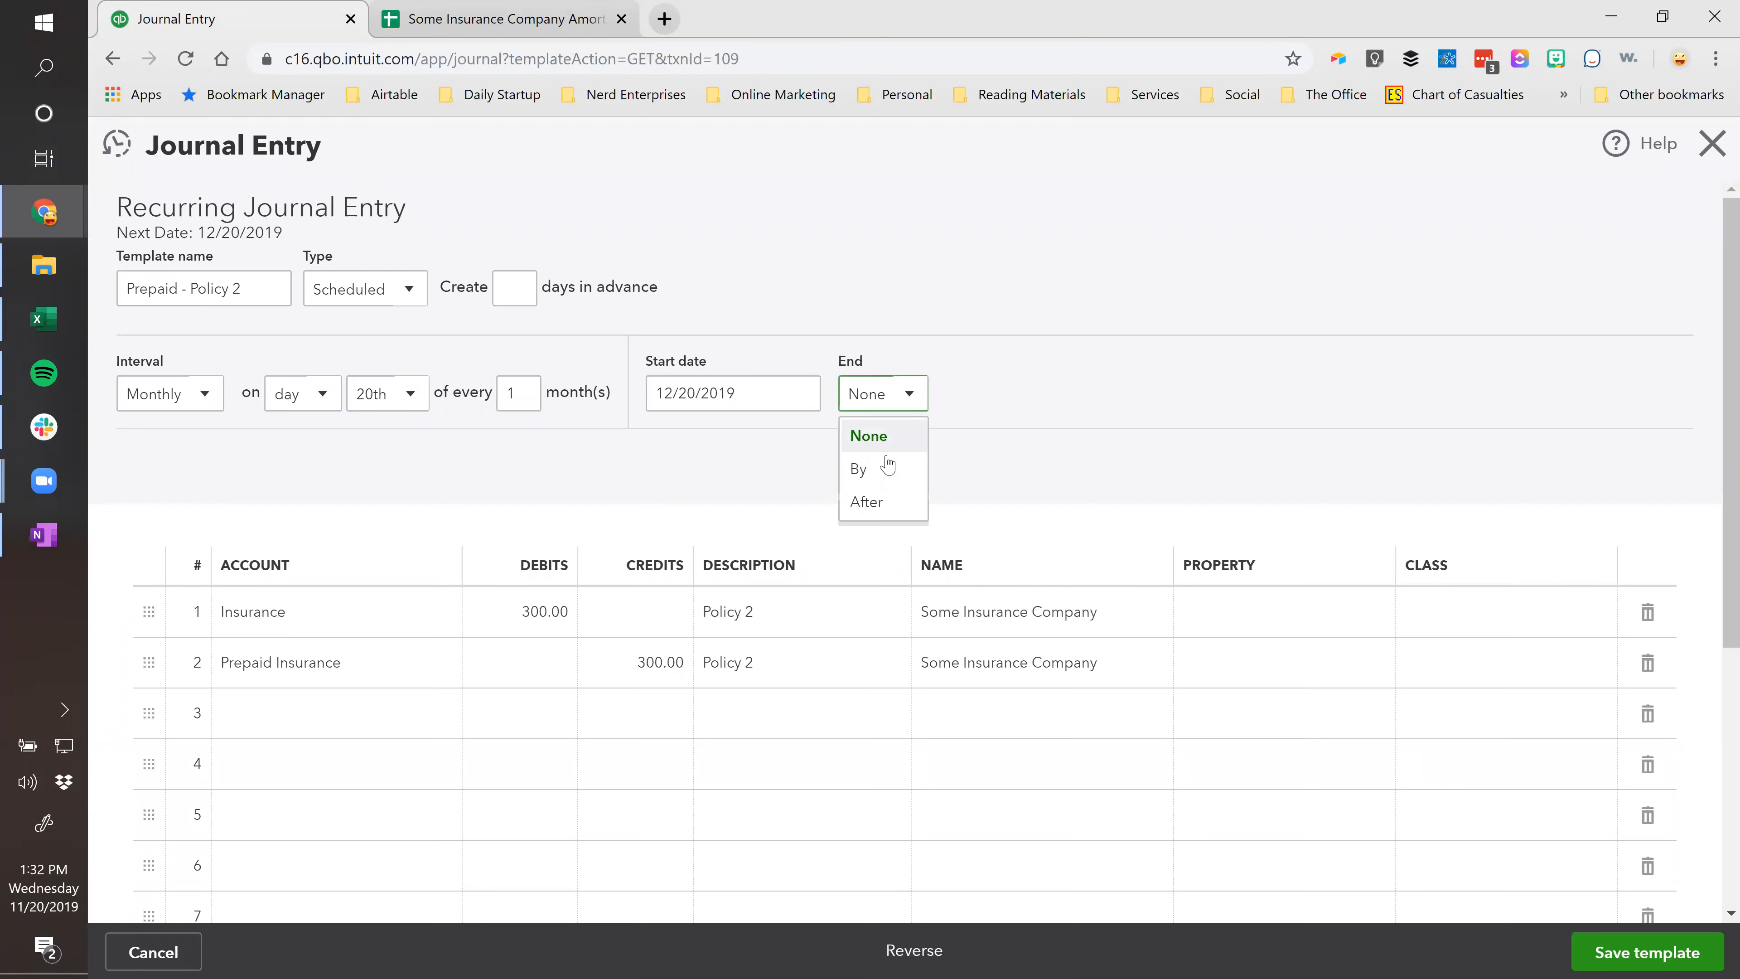
{"action": "left_click", "coordinate": [882, 505]}
{"action": "key", "text": "Tab"}
{"action": "type", "text": "5"}
Save the Policy 2 template, accepting the missing-class warning.
{"action": "left_click", "coordinate": [1609, 951]}
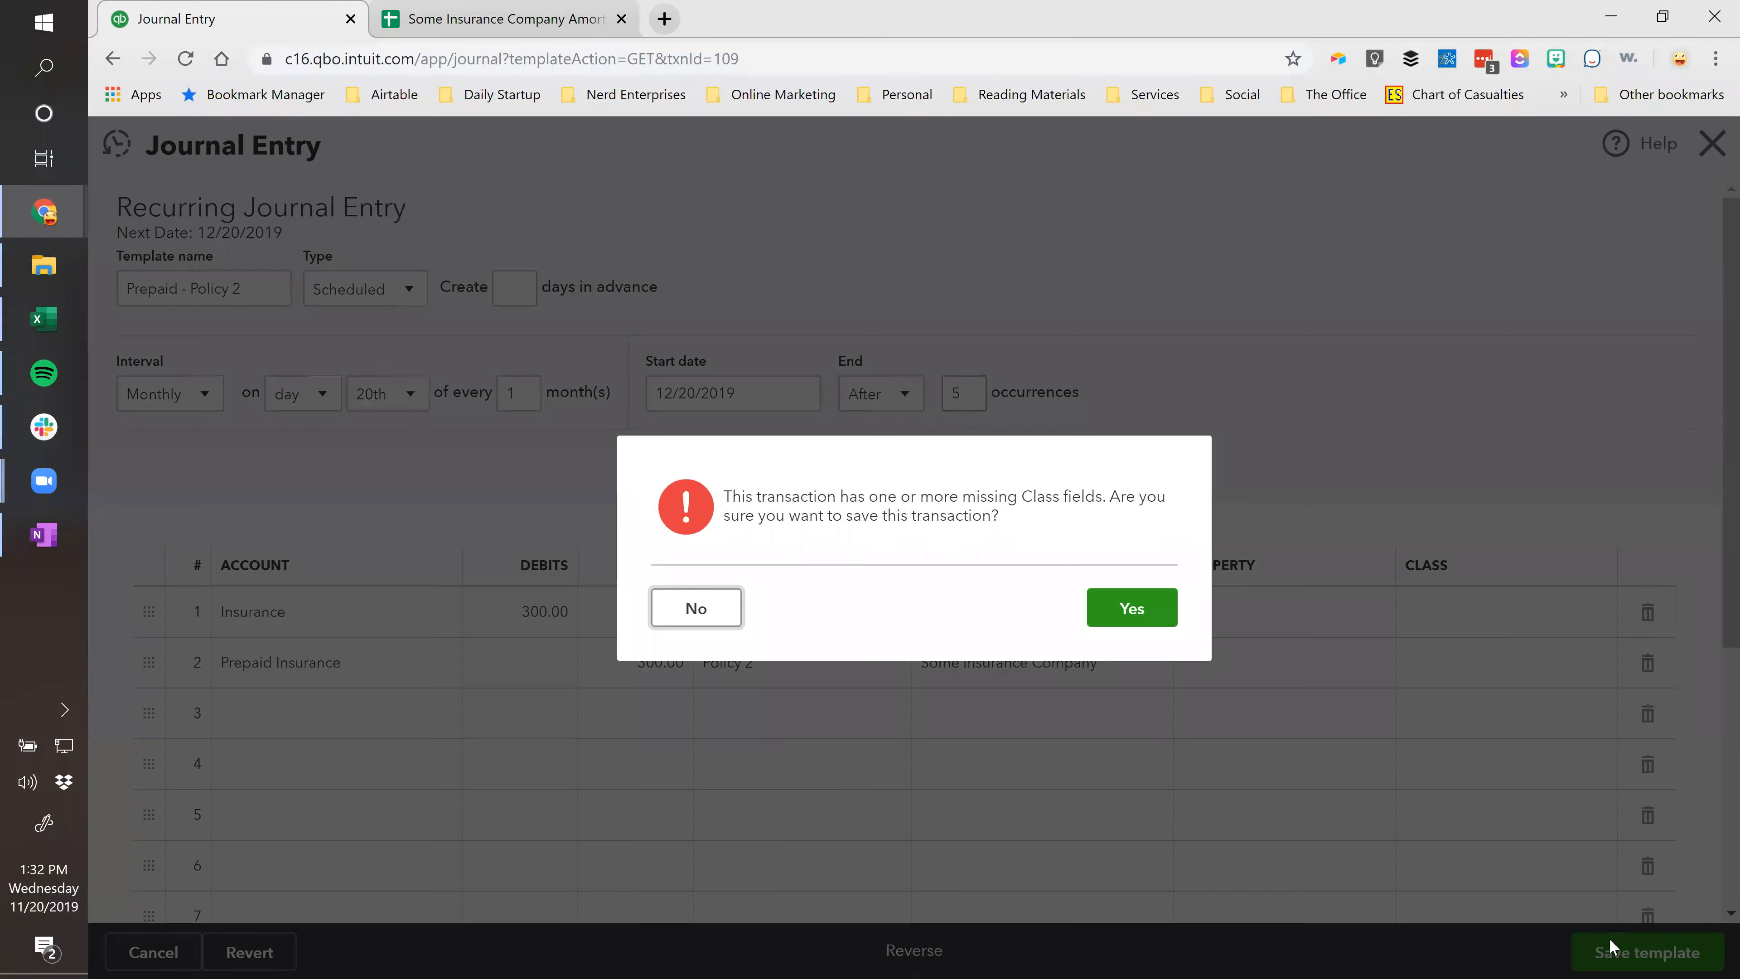
{"action": "left_click", "coordinate": [1125, 605]}
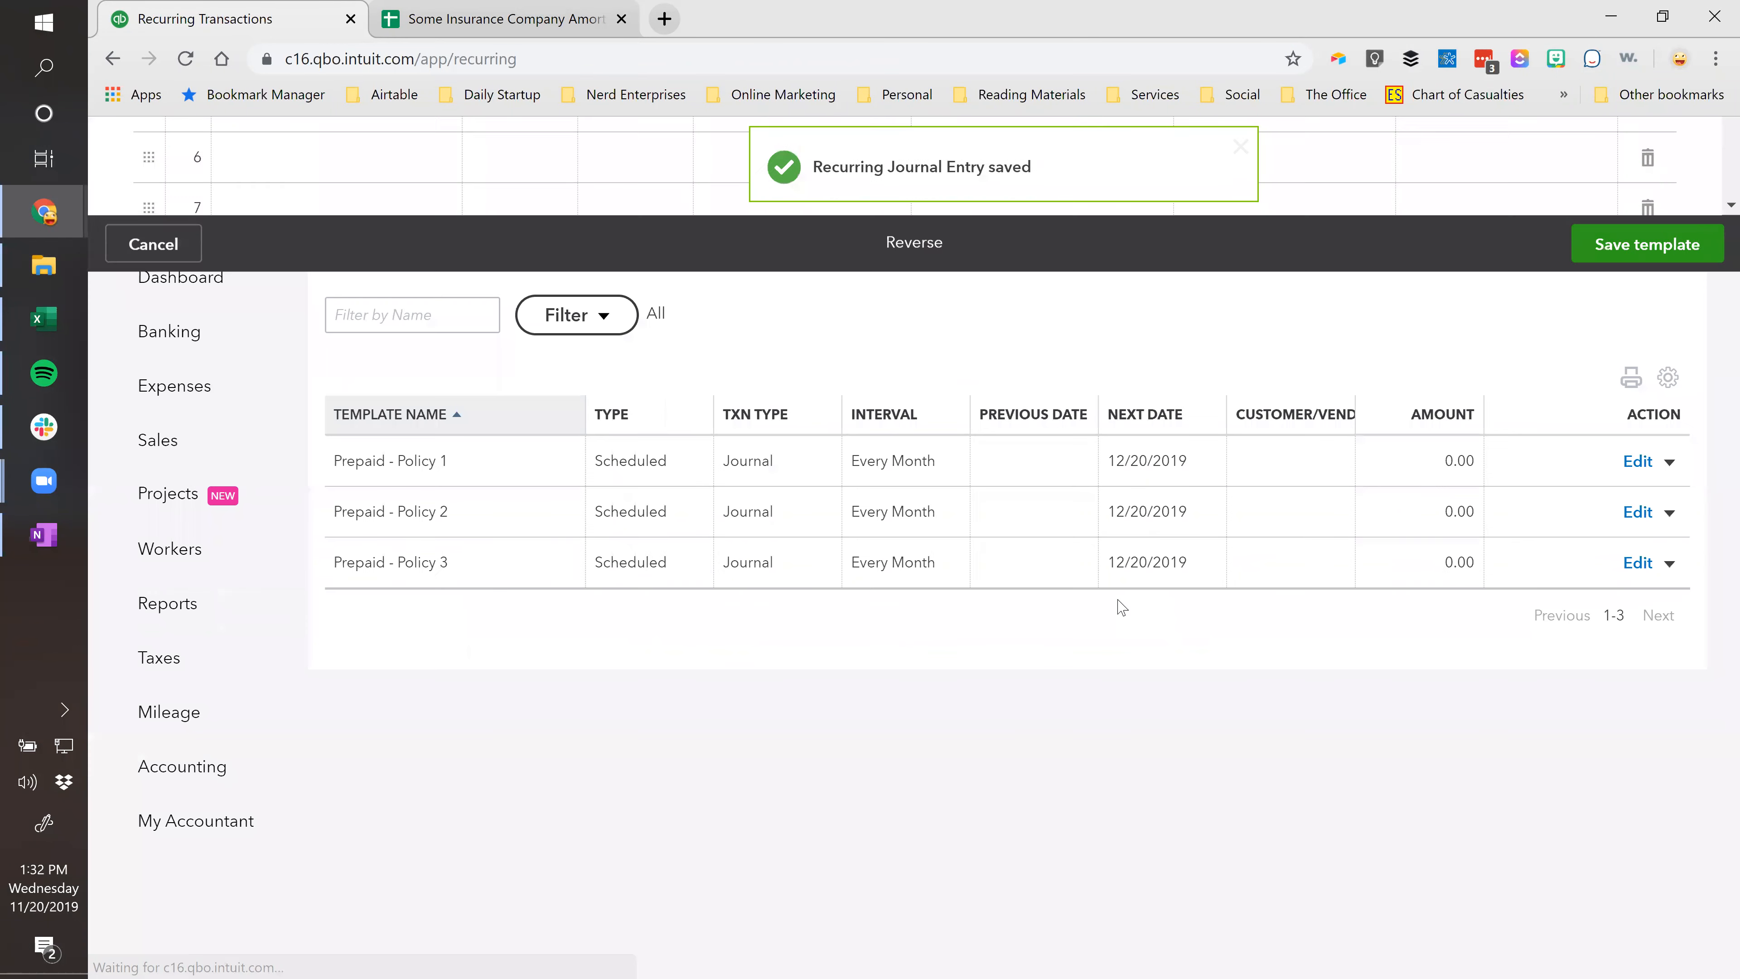
{"action": "left_click", "coordinate": [1669, 563]}
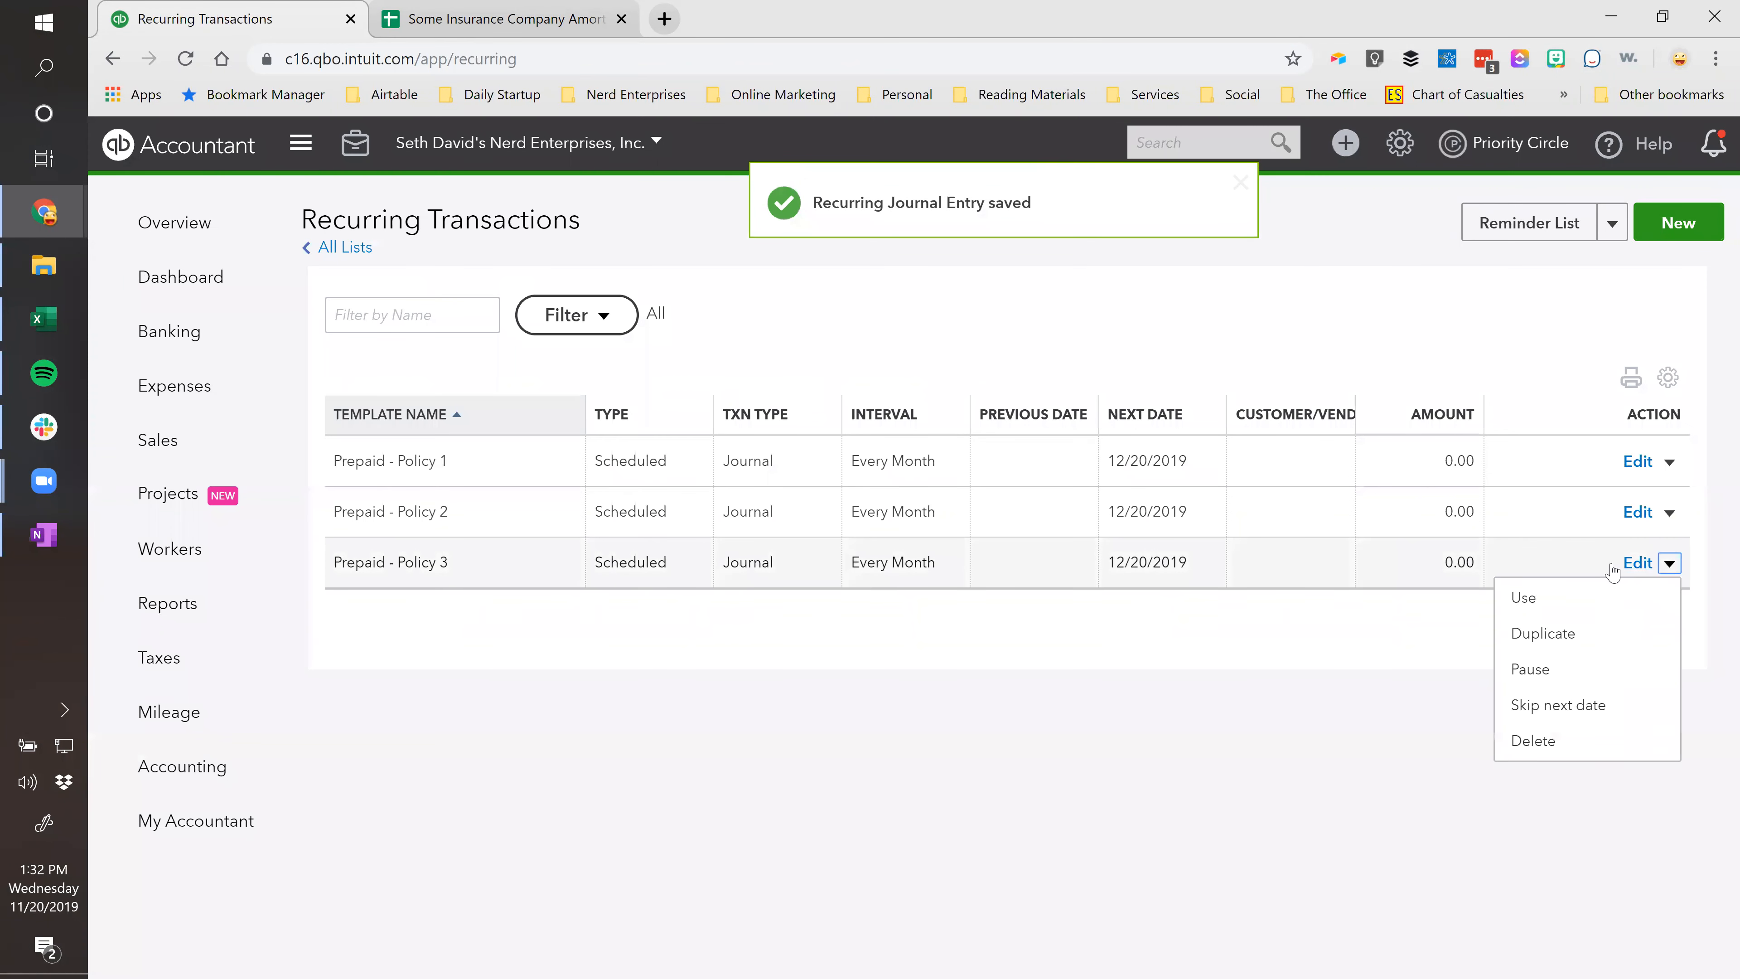
Use the Policy 3 template to save Journal Entry #3 for 200.00, accepting the missing-class warning.
{"action": "left_click", "coordinate": [1524, 608]}
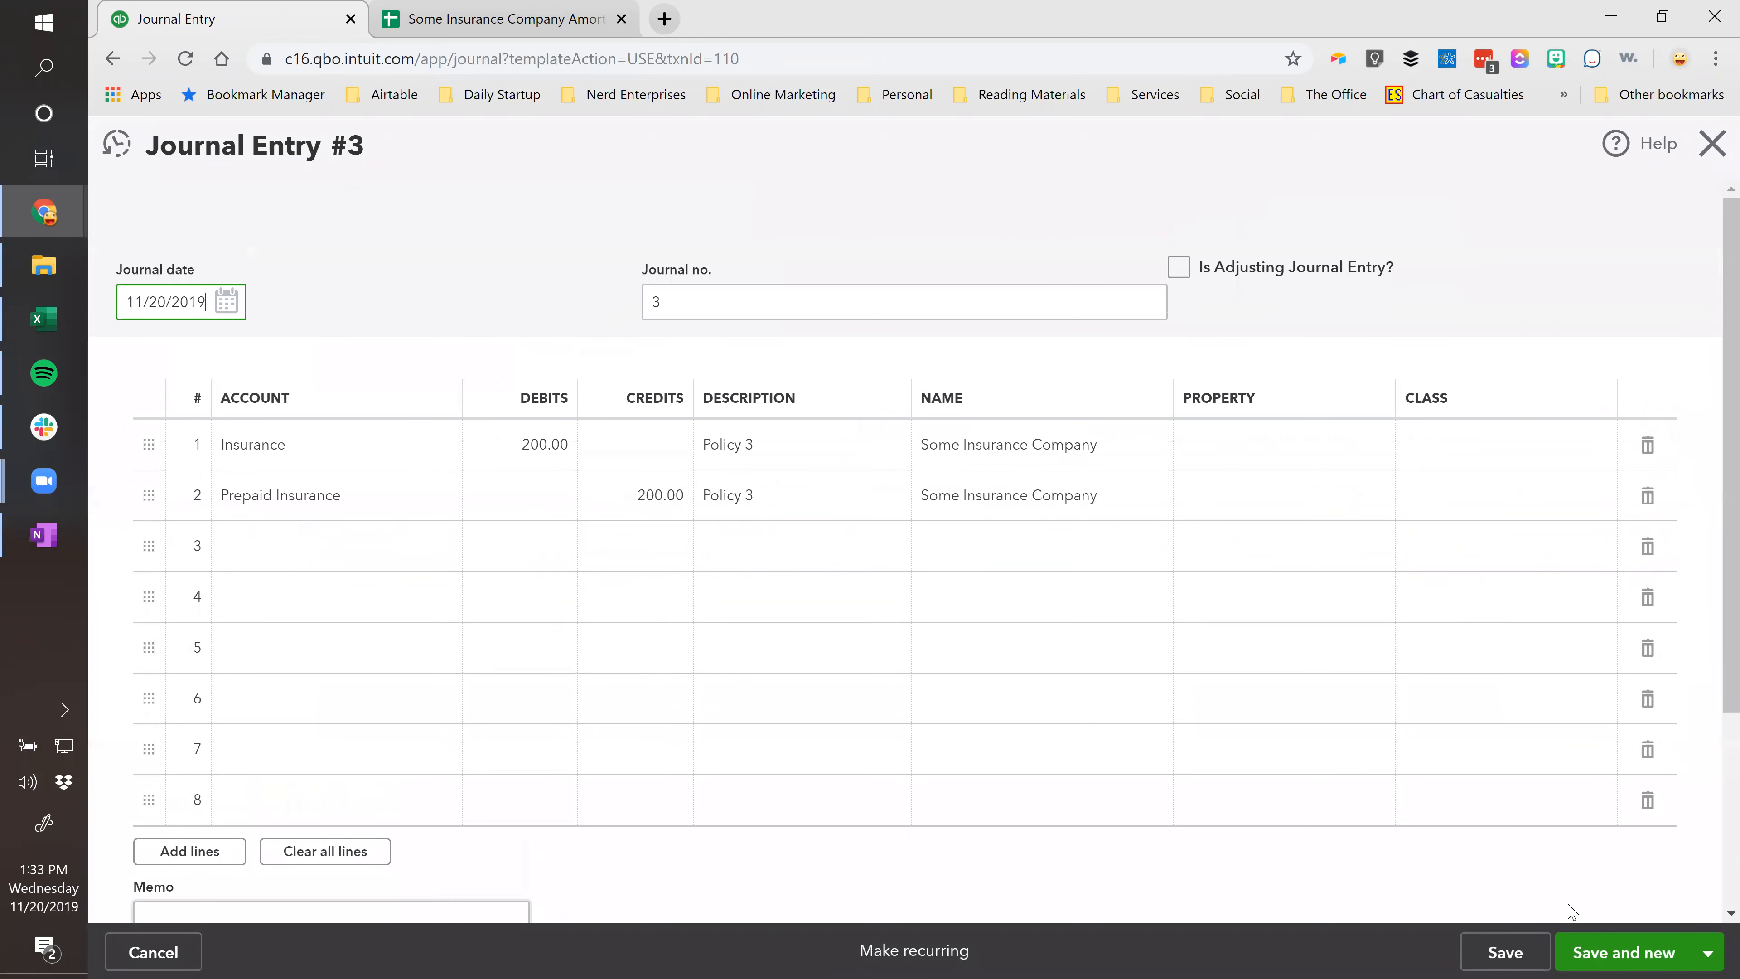
{"action": "left_click", "coordinate": [1708, 952]}
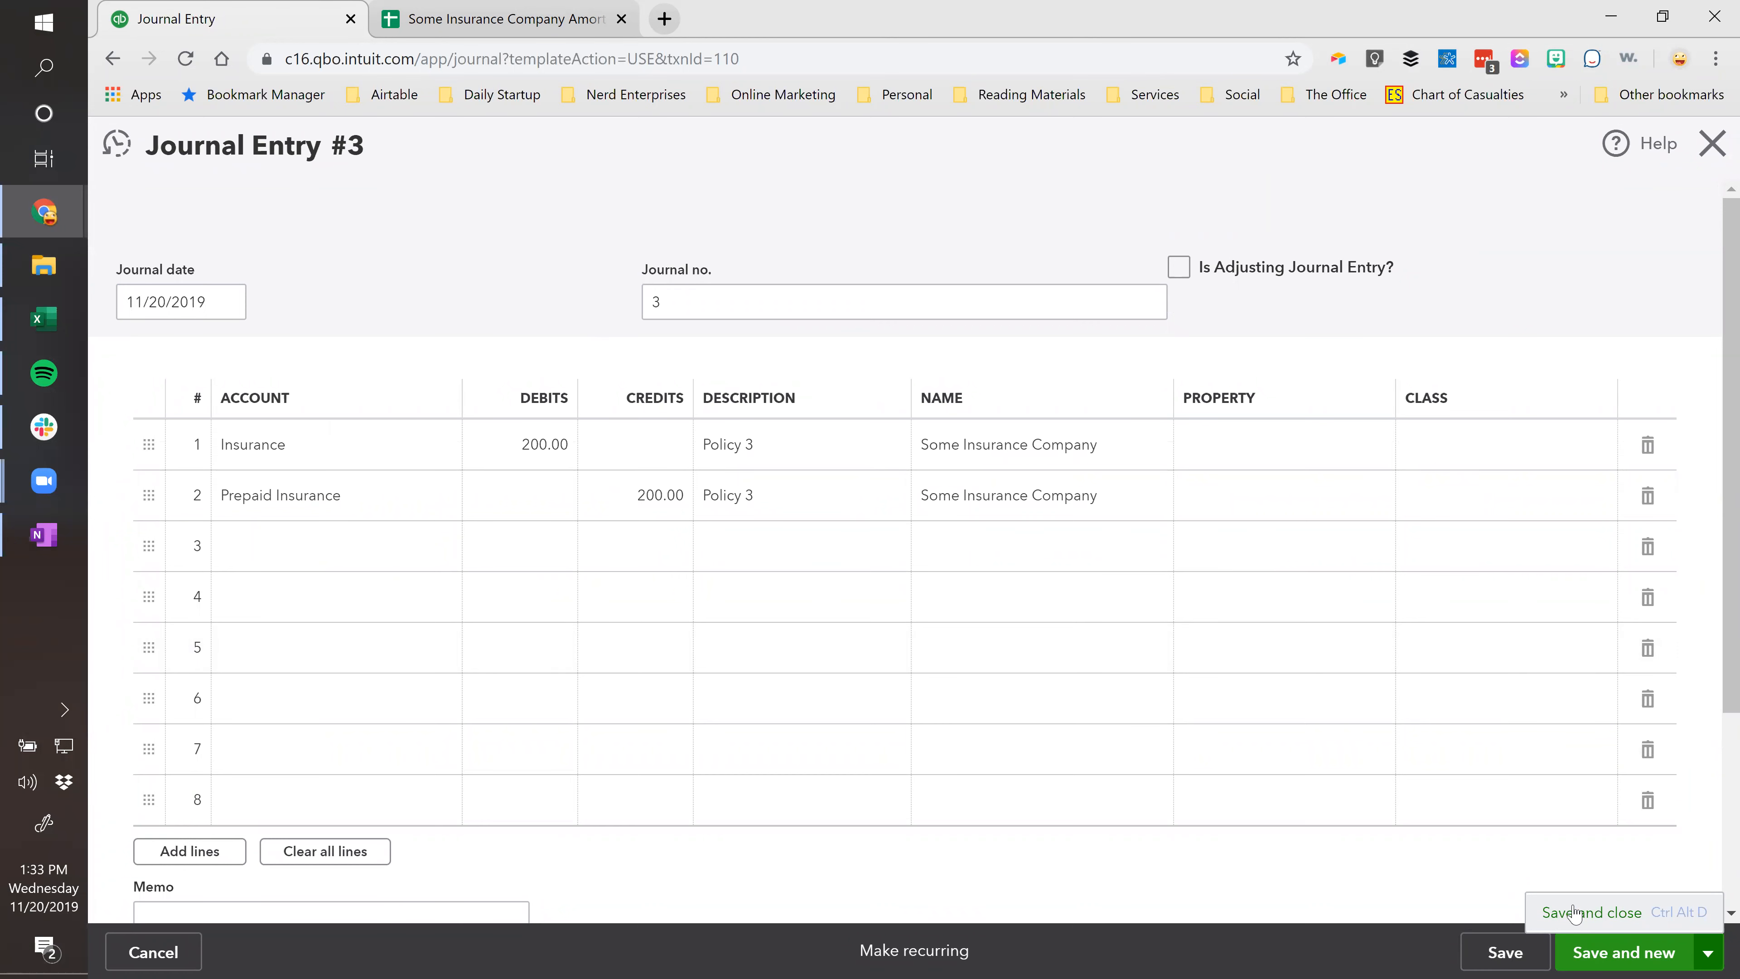
{"action": "left_click", "coordinate": [1574, 914]}
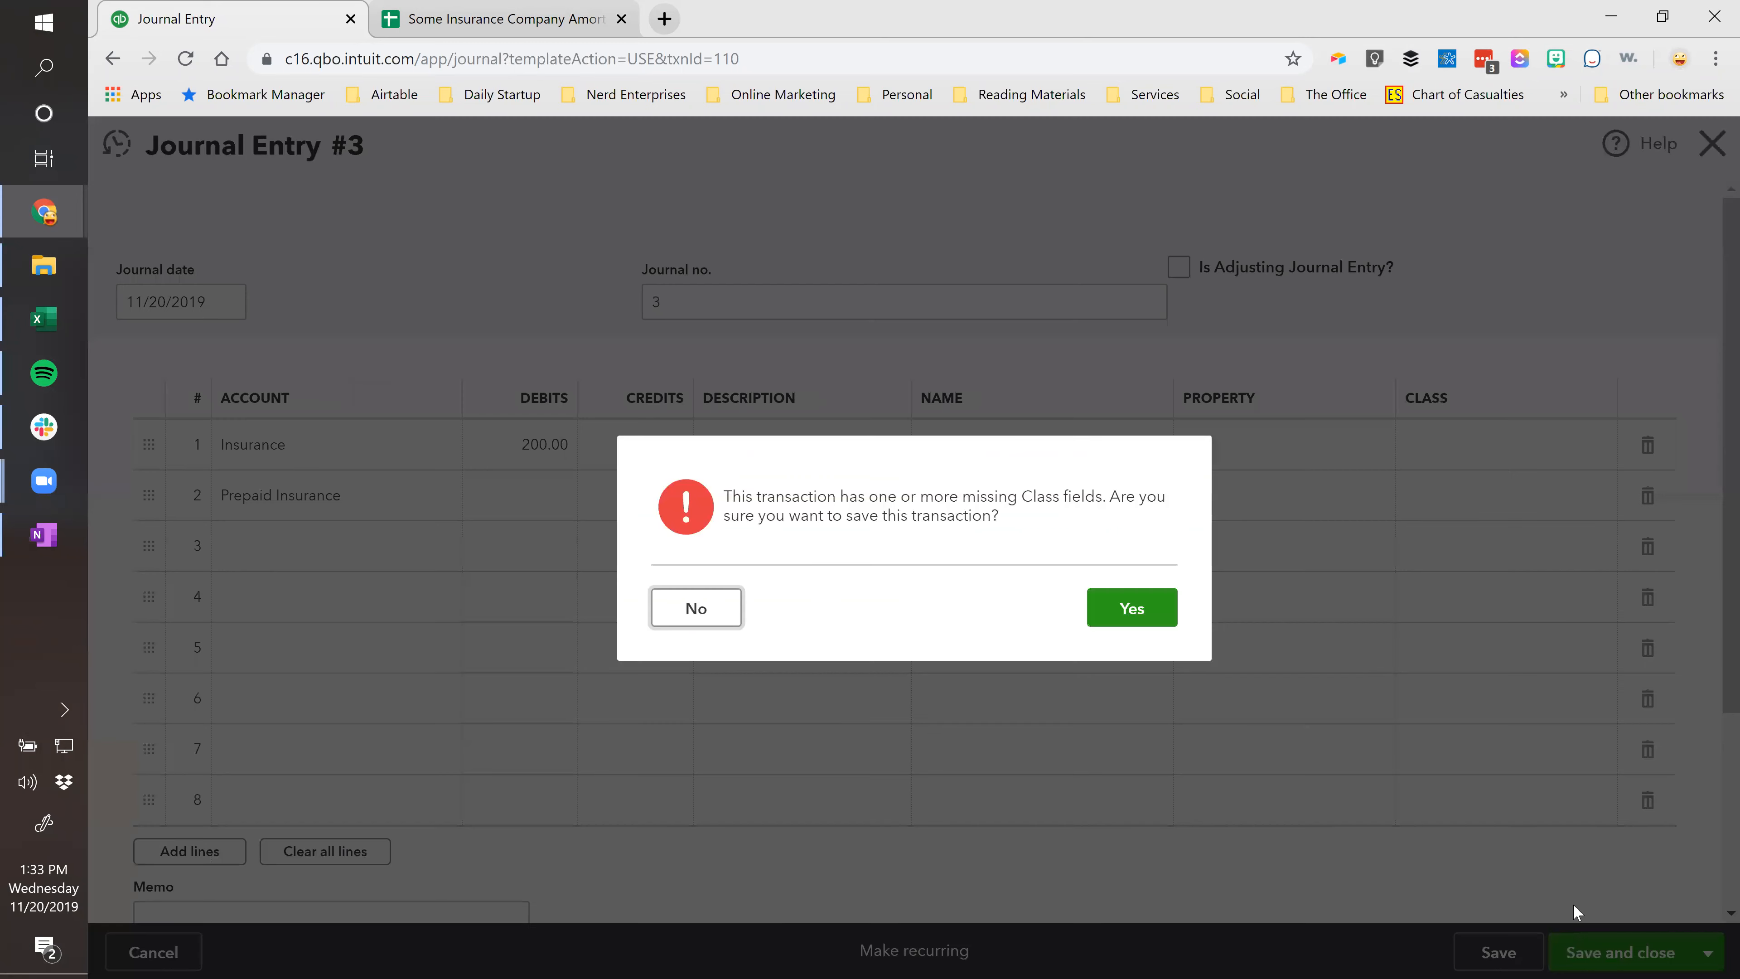
{"action": "left_click", "coordinate": [1172, 609]}
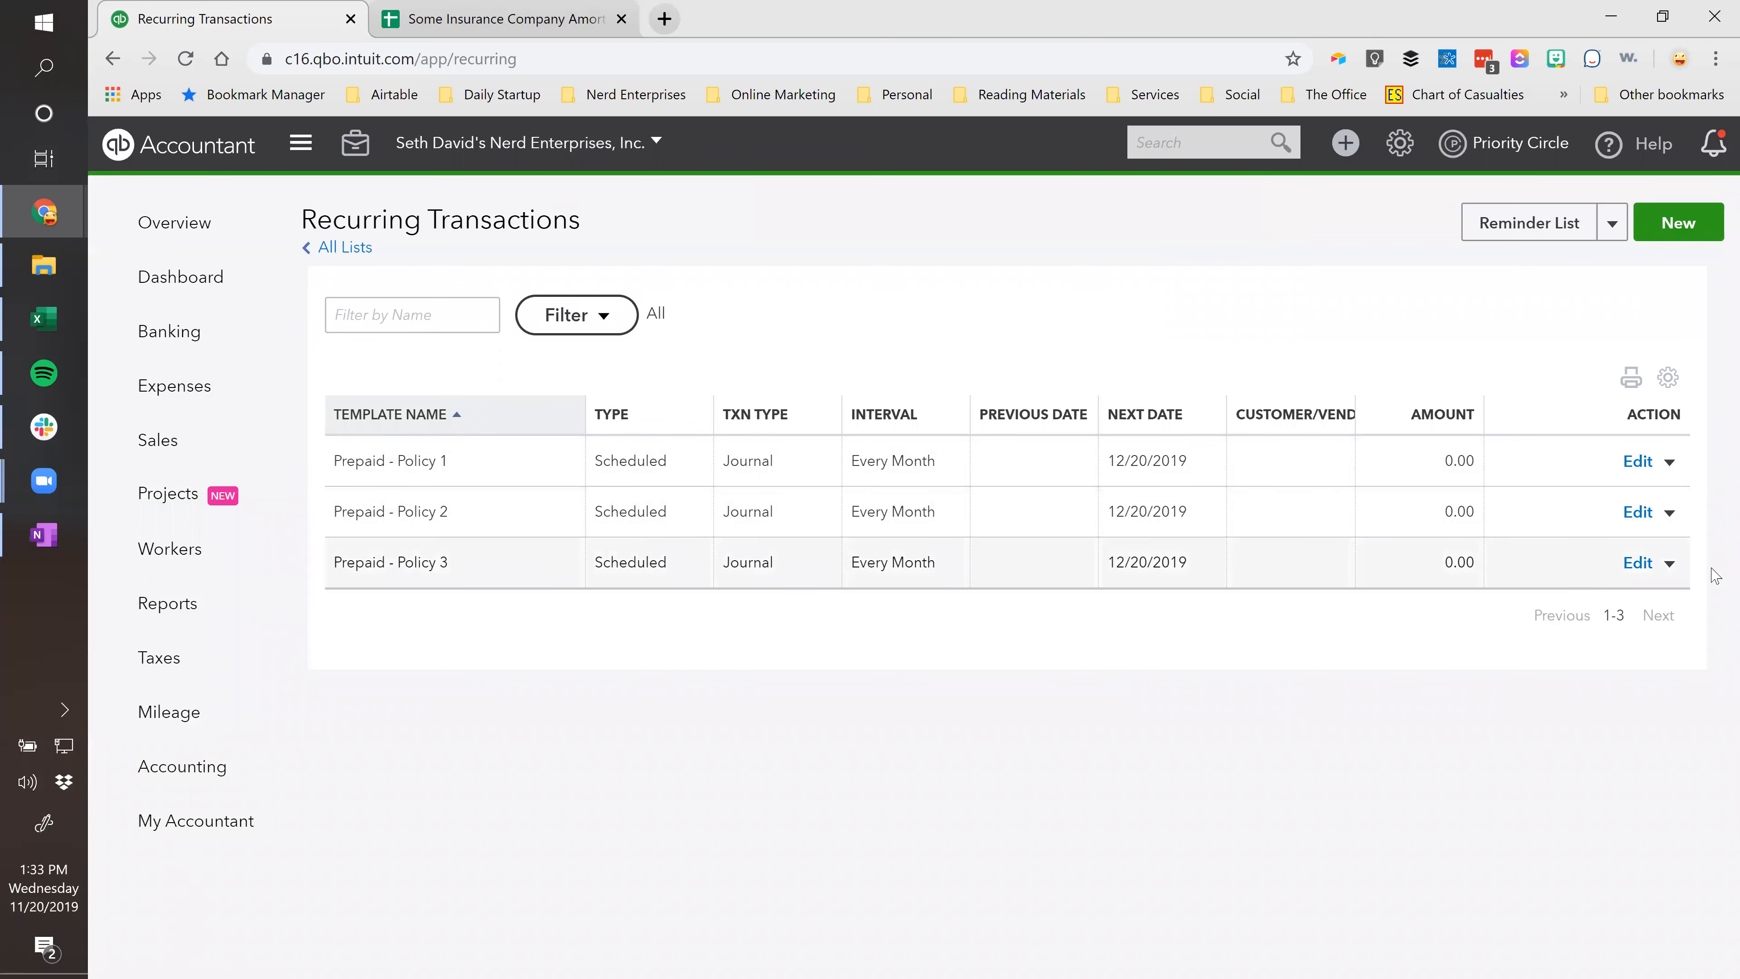
Duplicate the Policy 3 template and rename the copy 'Prepaid - Policy 4'.
{"action": "left_click", "coordinate": [1666, 564]}
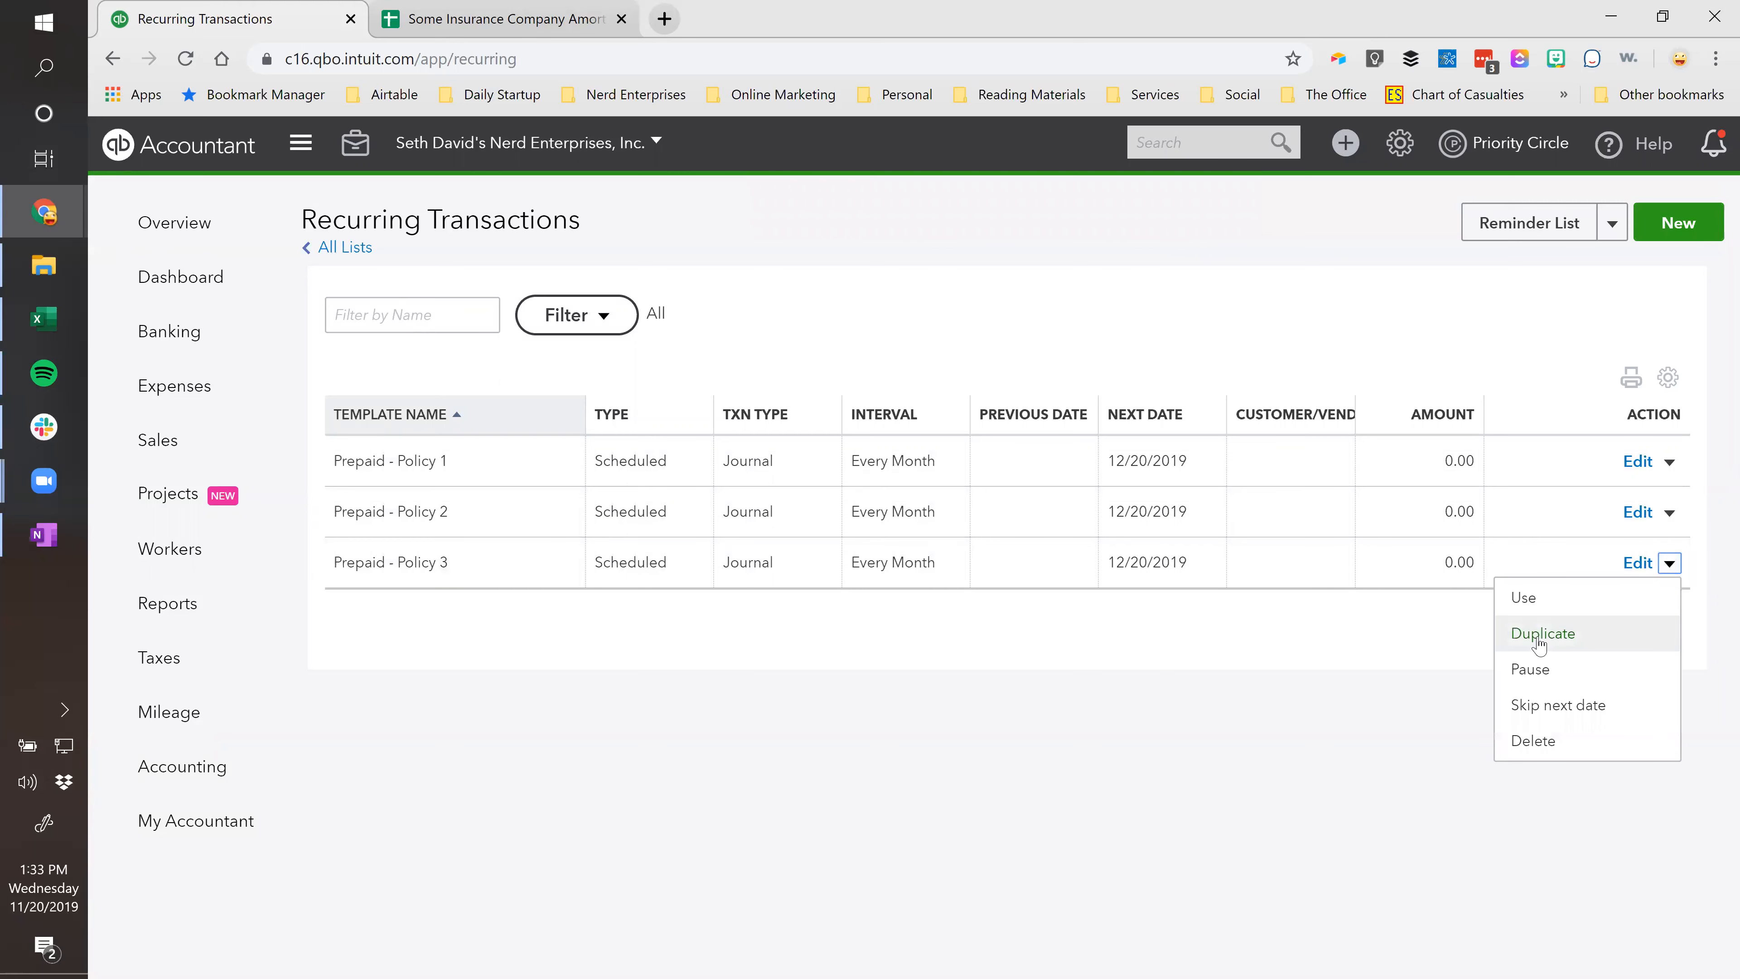
{"action": "left_click", "coordinate": [1540, 643]}
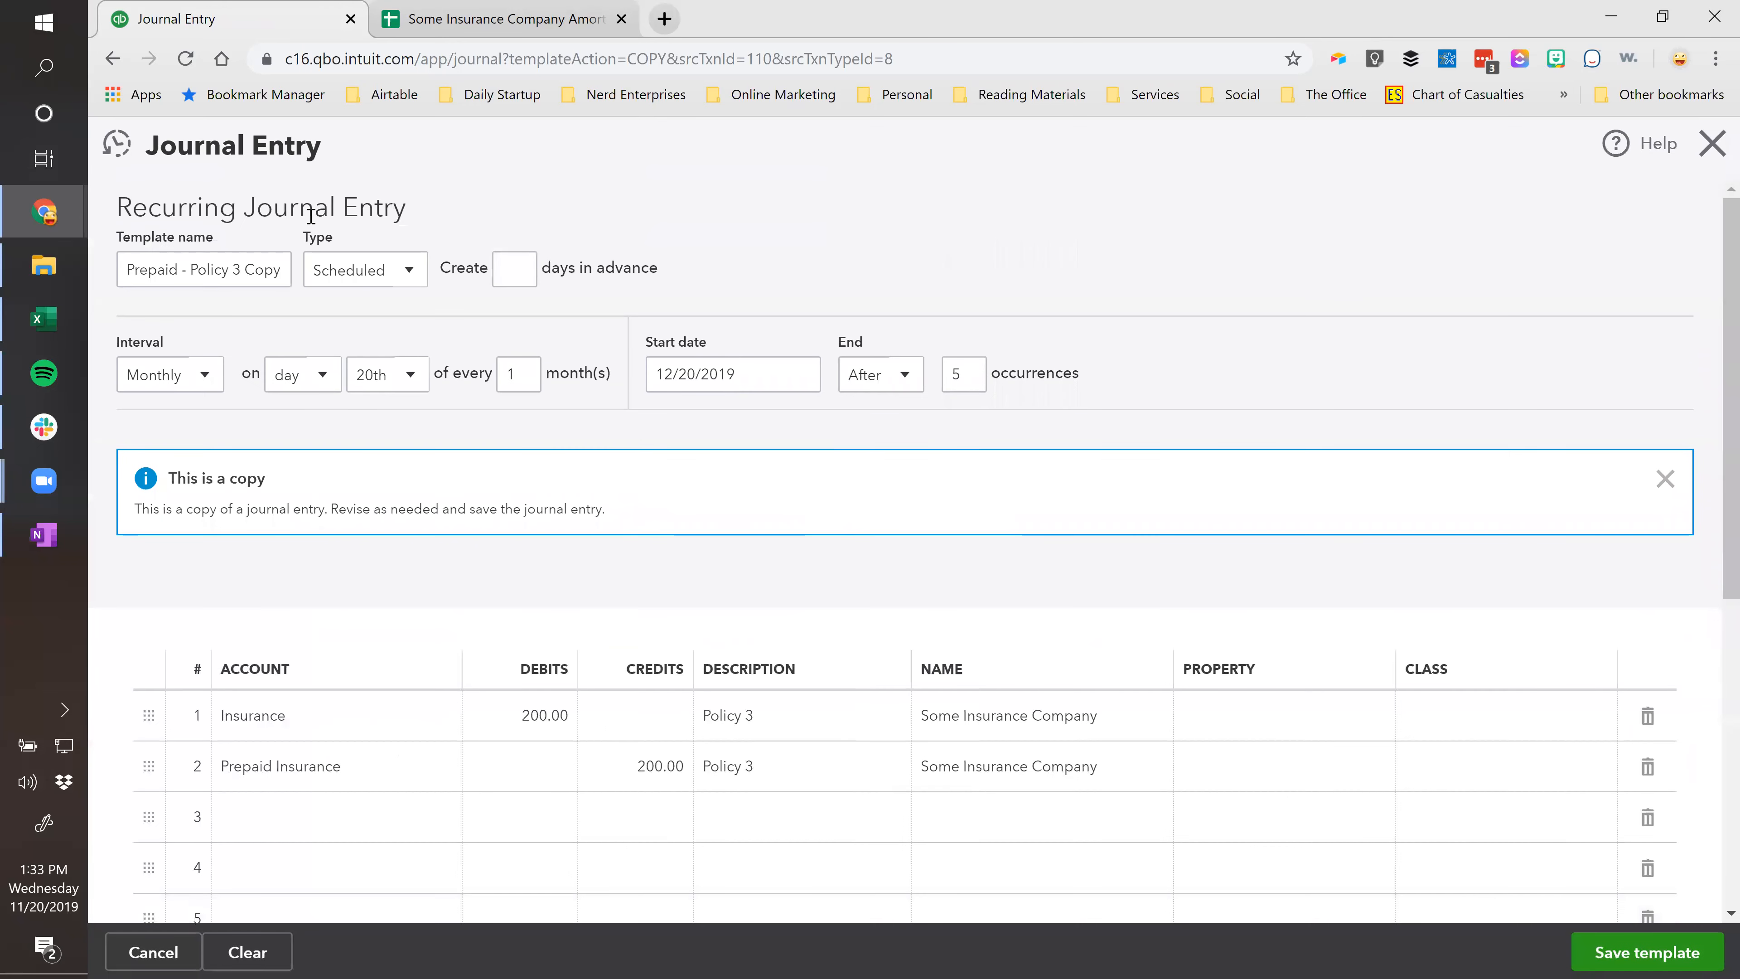
{"action": "left_click_drag", "start_coordinate": [233, 268], "coordinate": [282, 269]}
{"action": "type", "text": "4"}
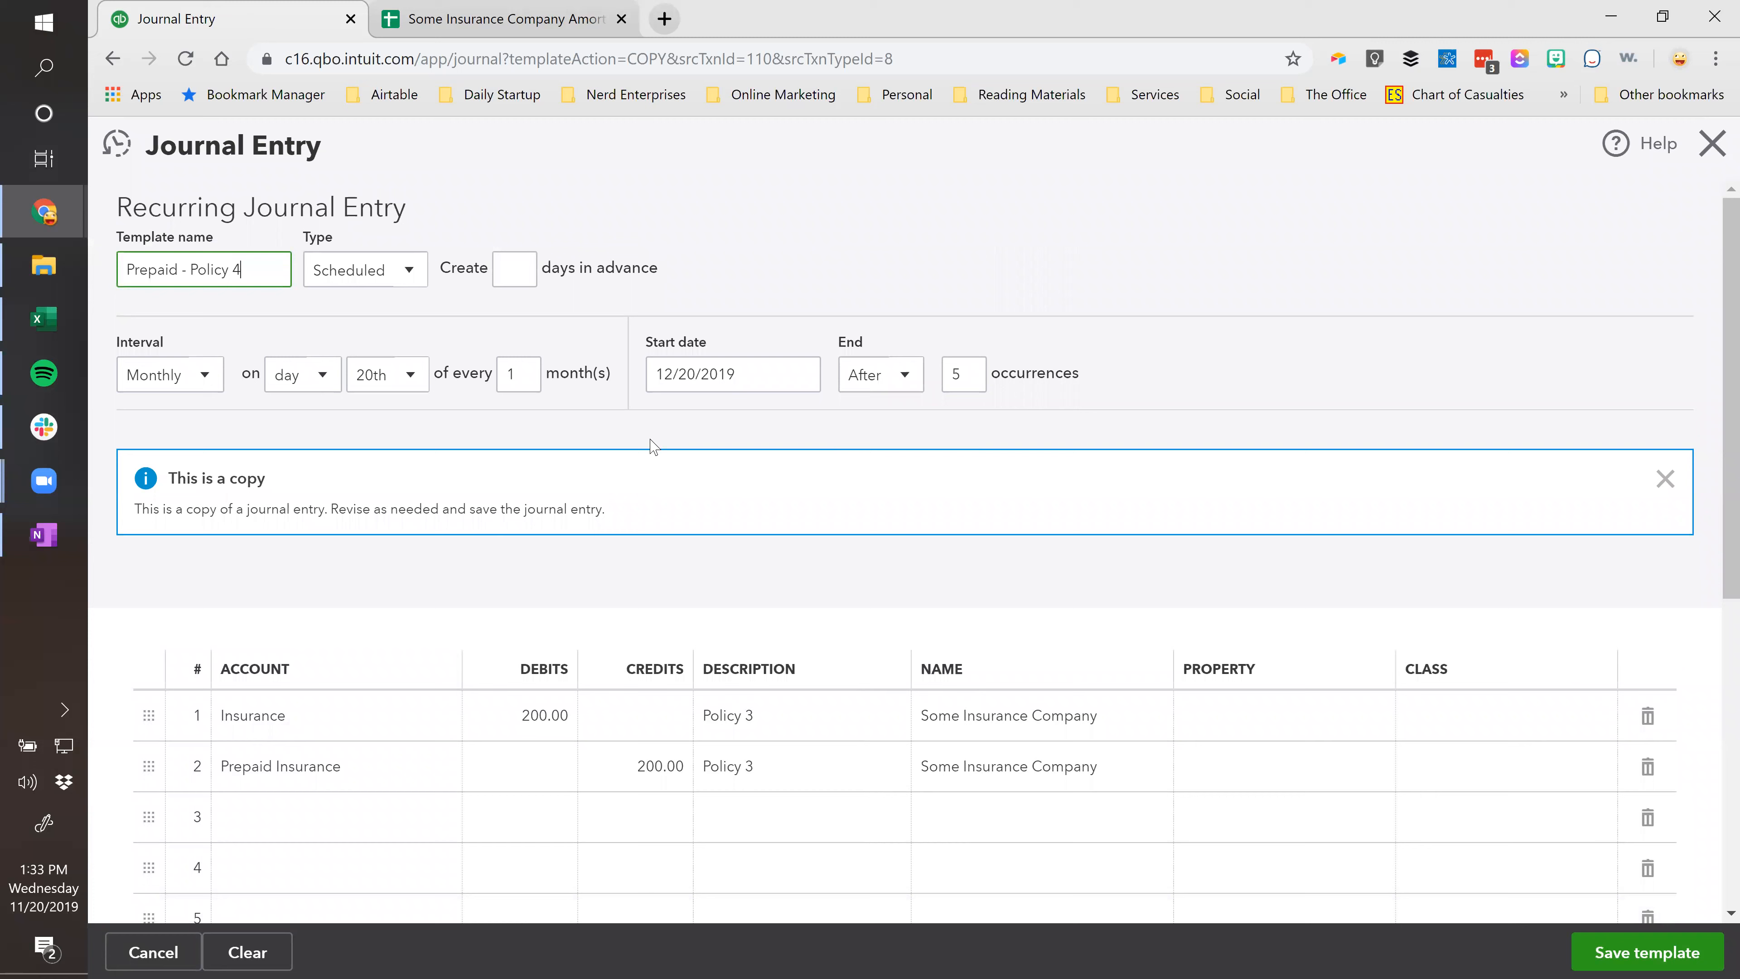
Change both journal line descriptions to 'Policy 4'.
{"action": "left_click", "coordinate": [767, 714]}
{"action": "left_click", "coordinate": [767, 713]}
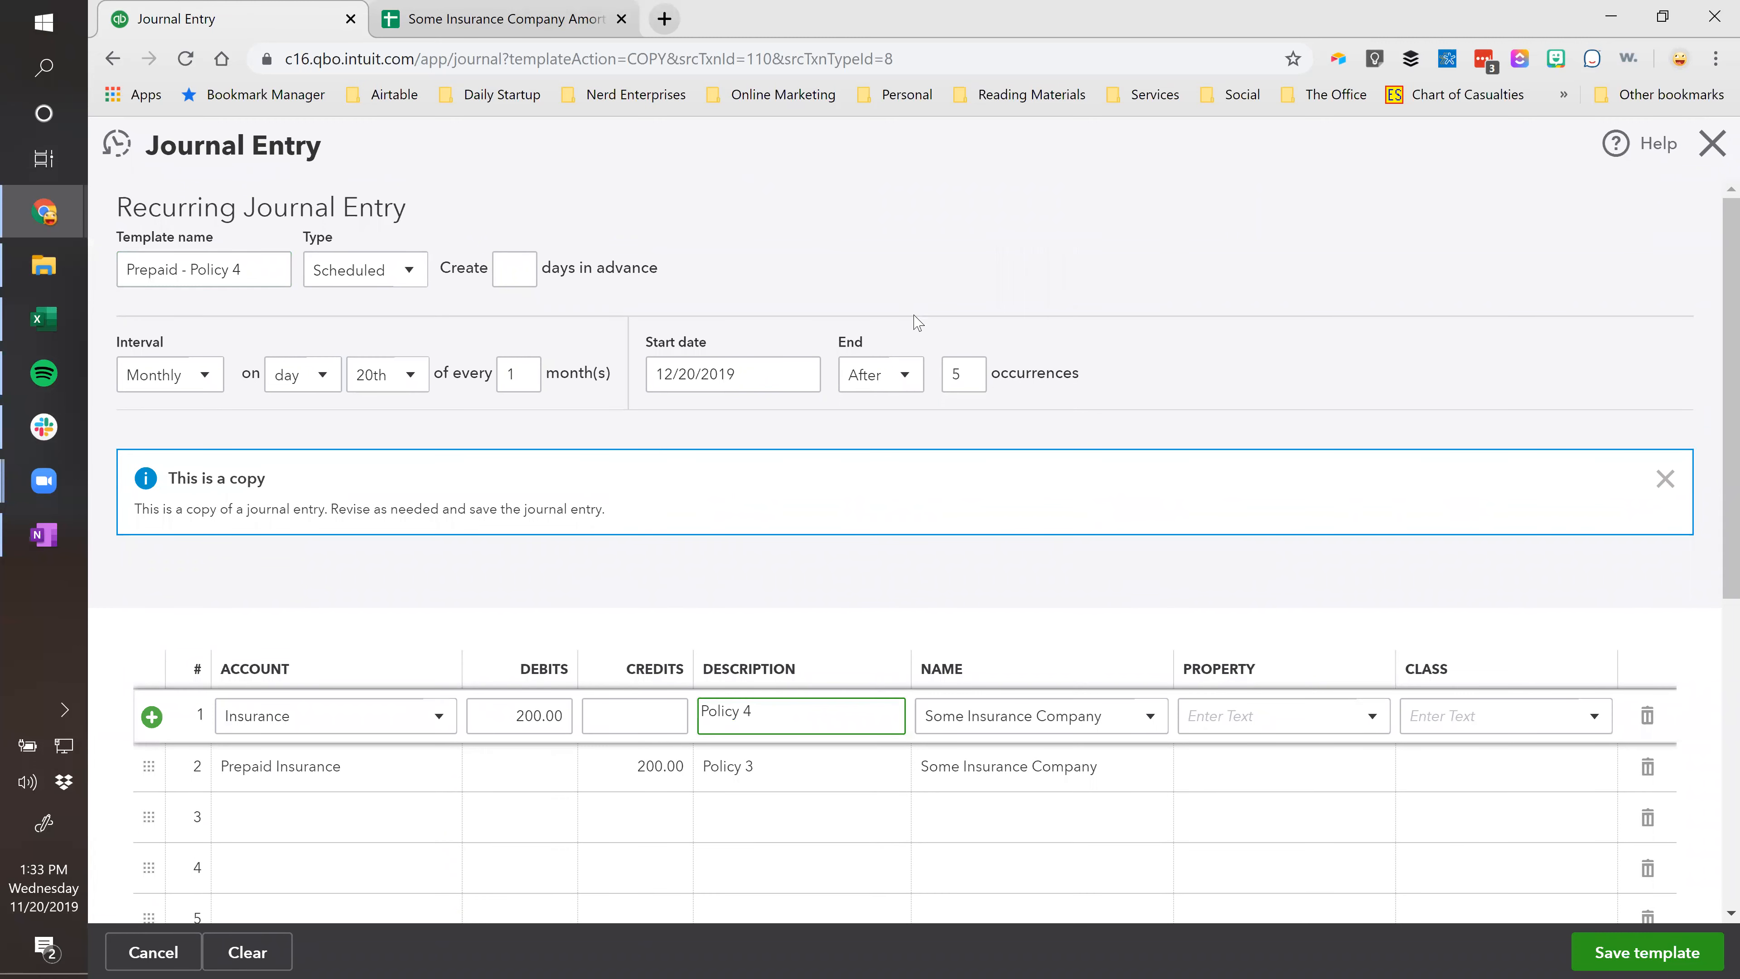
{"action": "left_click", "coordinate": [802, 766]}
{"action": "left_click", "coordinate": [799, 765]}
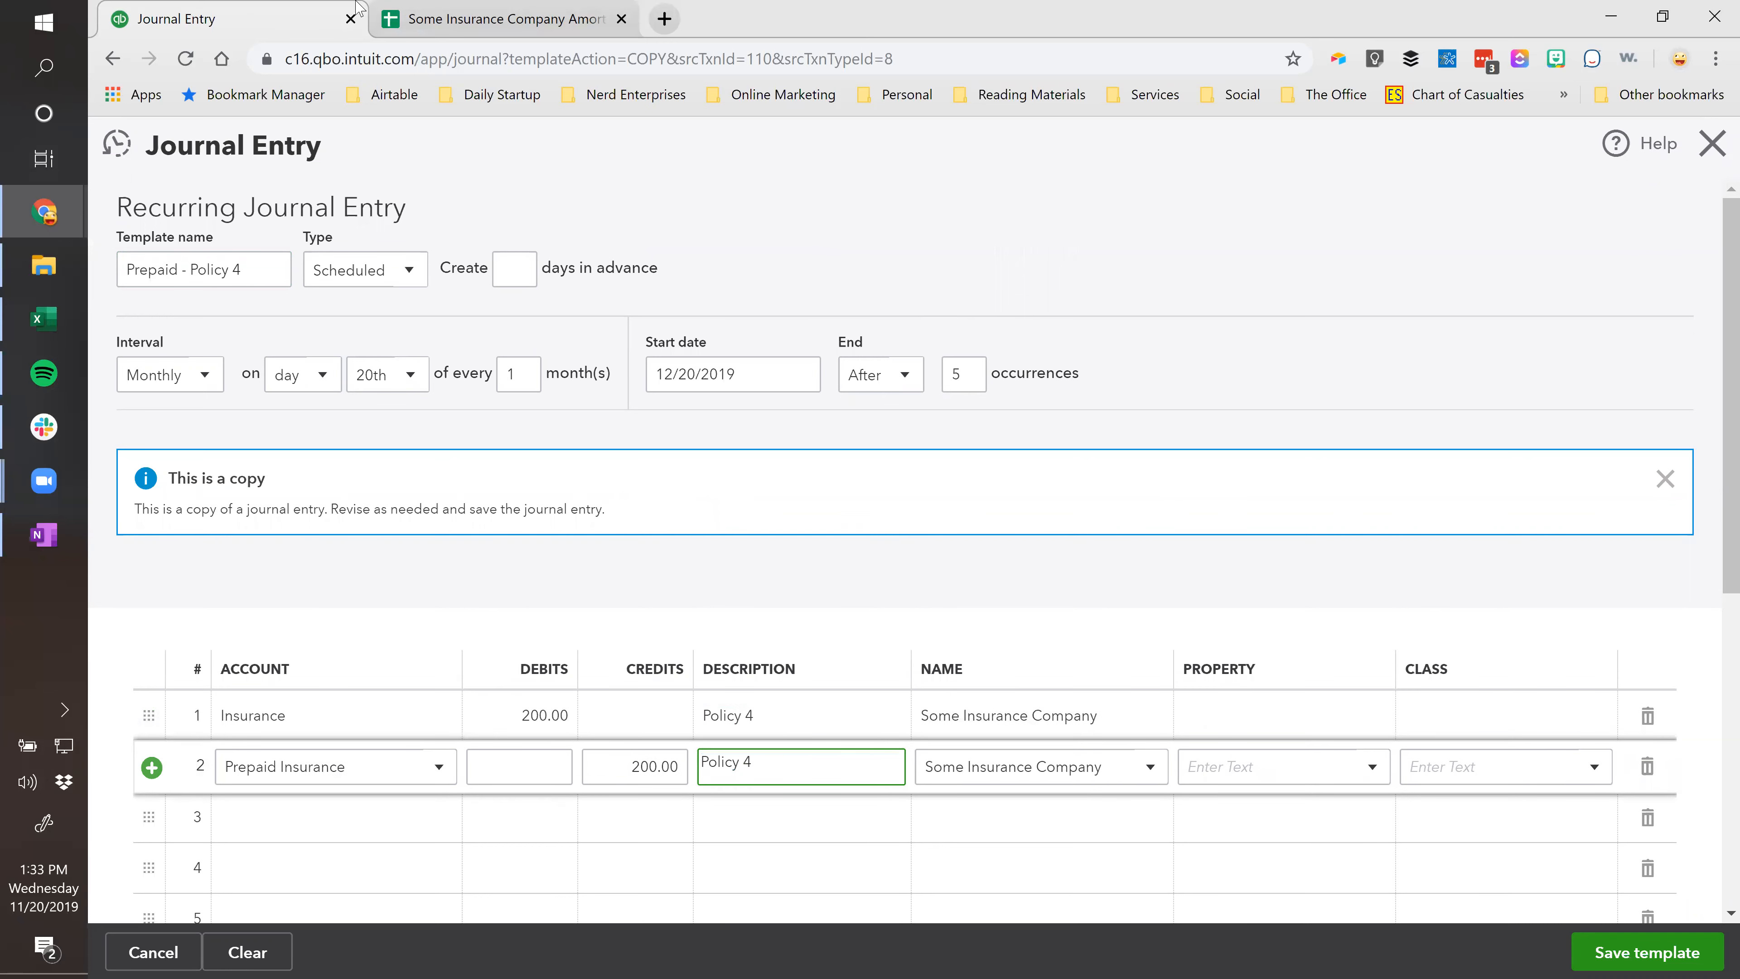
Copy 300 from sheet cell G6 and paste it as line 1's debit and line 2's credit.
{"action": "left_click", "coordinate": [493, 19]}
{"action": "key", "text": "Down"}
{"action": "key", "text": "ctrl+c"}
{"action": "left_click", "coordinate": [219, 6]}
{"action": "left_click", "coordinate": [541, 716]}
{"action": "key", "text": "ctrl+v"}
{"action": "left_click", "coordinate": [656, 775]}
{"action": "key", "text": "ctrl+v"}
{"action": "key", "text": "Tab"}
Save the Policy 4 template, accepting the missing-class warning.
{"action": "left_click", "coordinate": [154, 473]}
{"action": "left_click_drag", "start_coordinate": [154, 473], "coordinate": [183, 475]}
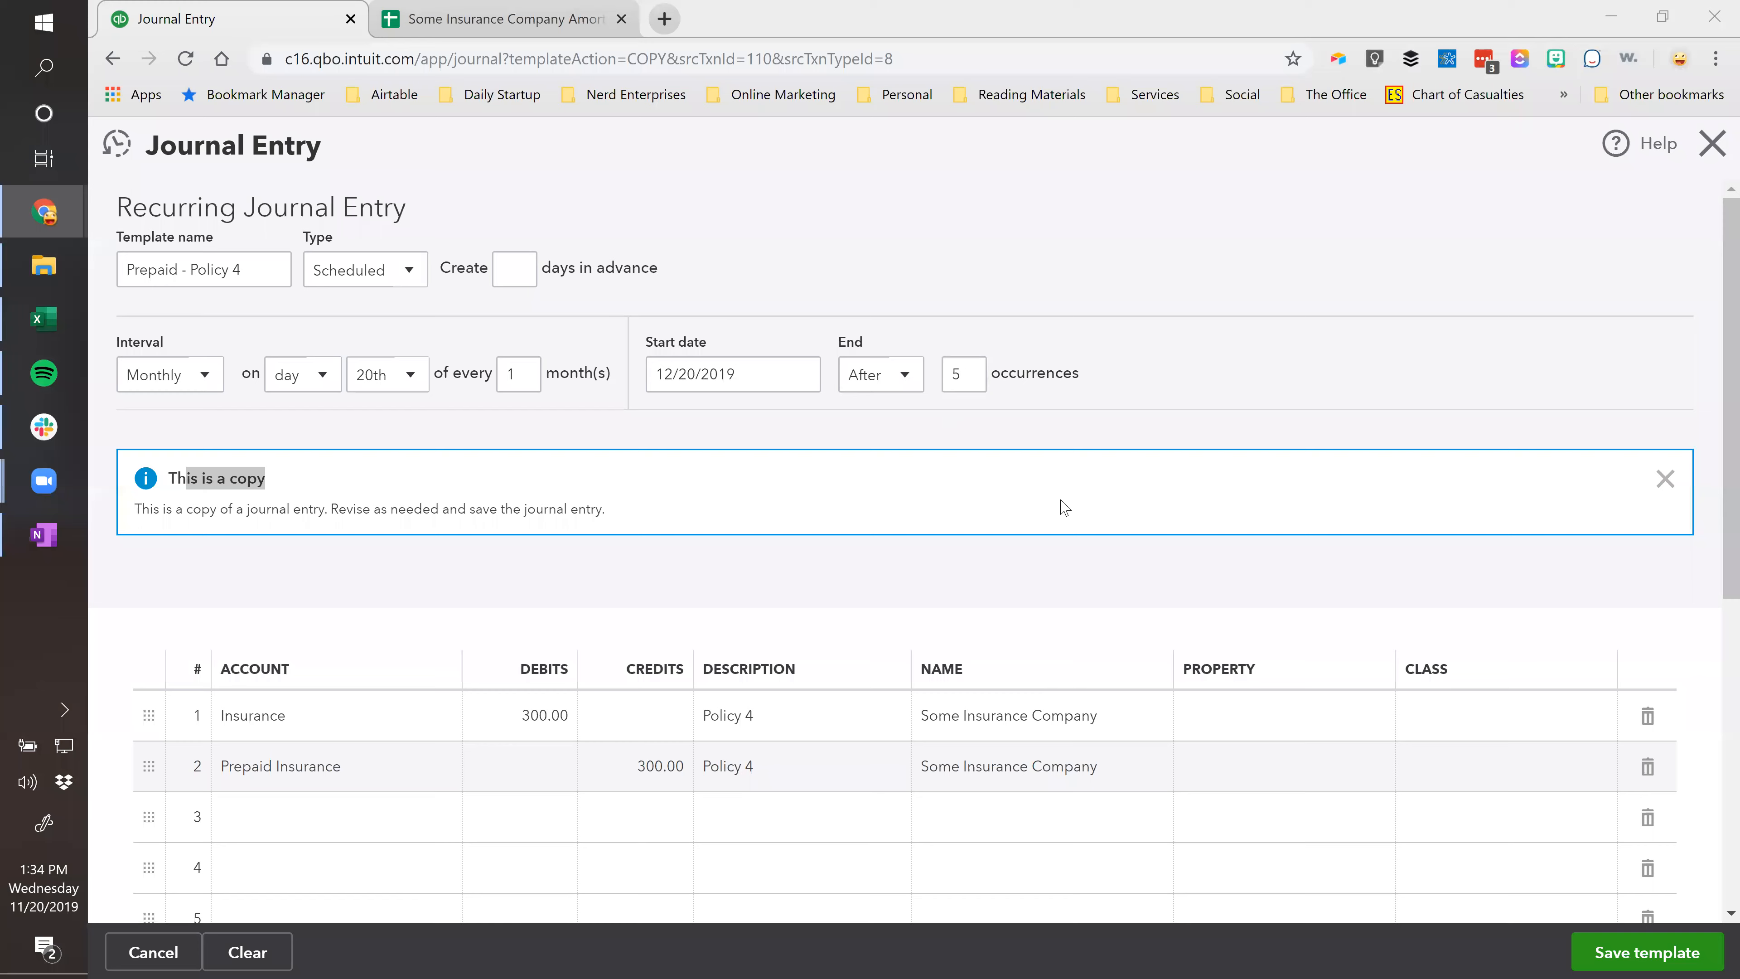
{"action": "scroll", "coordinate": [856, 617], "scroll_direction": "down", "scroll_amount": 3}
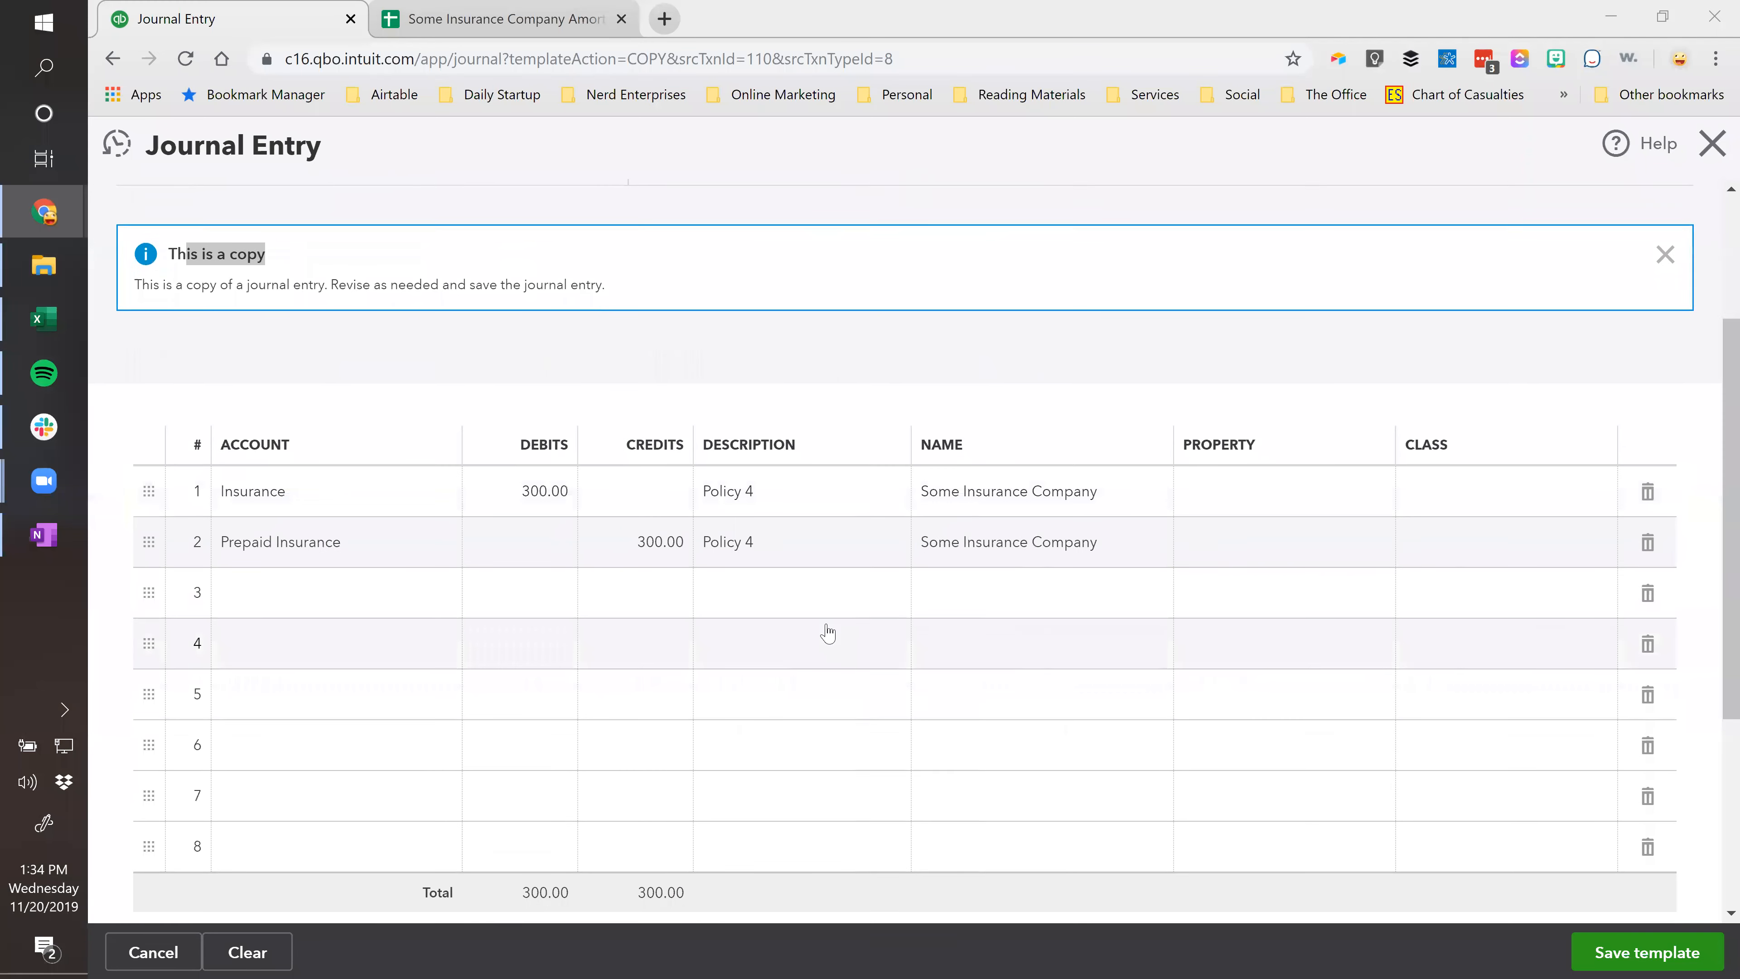
{"action": "scroll", "coordinate": [827, 631], "scroll_direction": "up", "scroll_amount": 3}
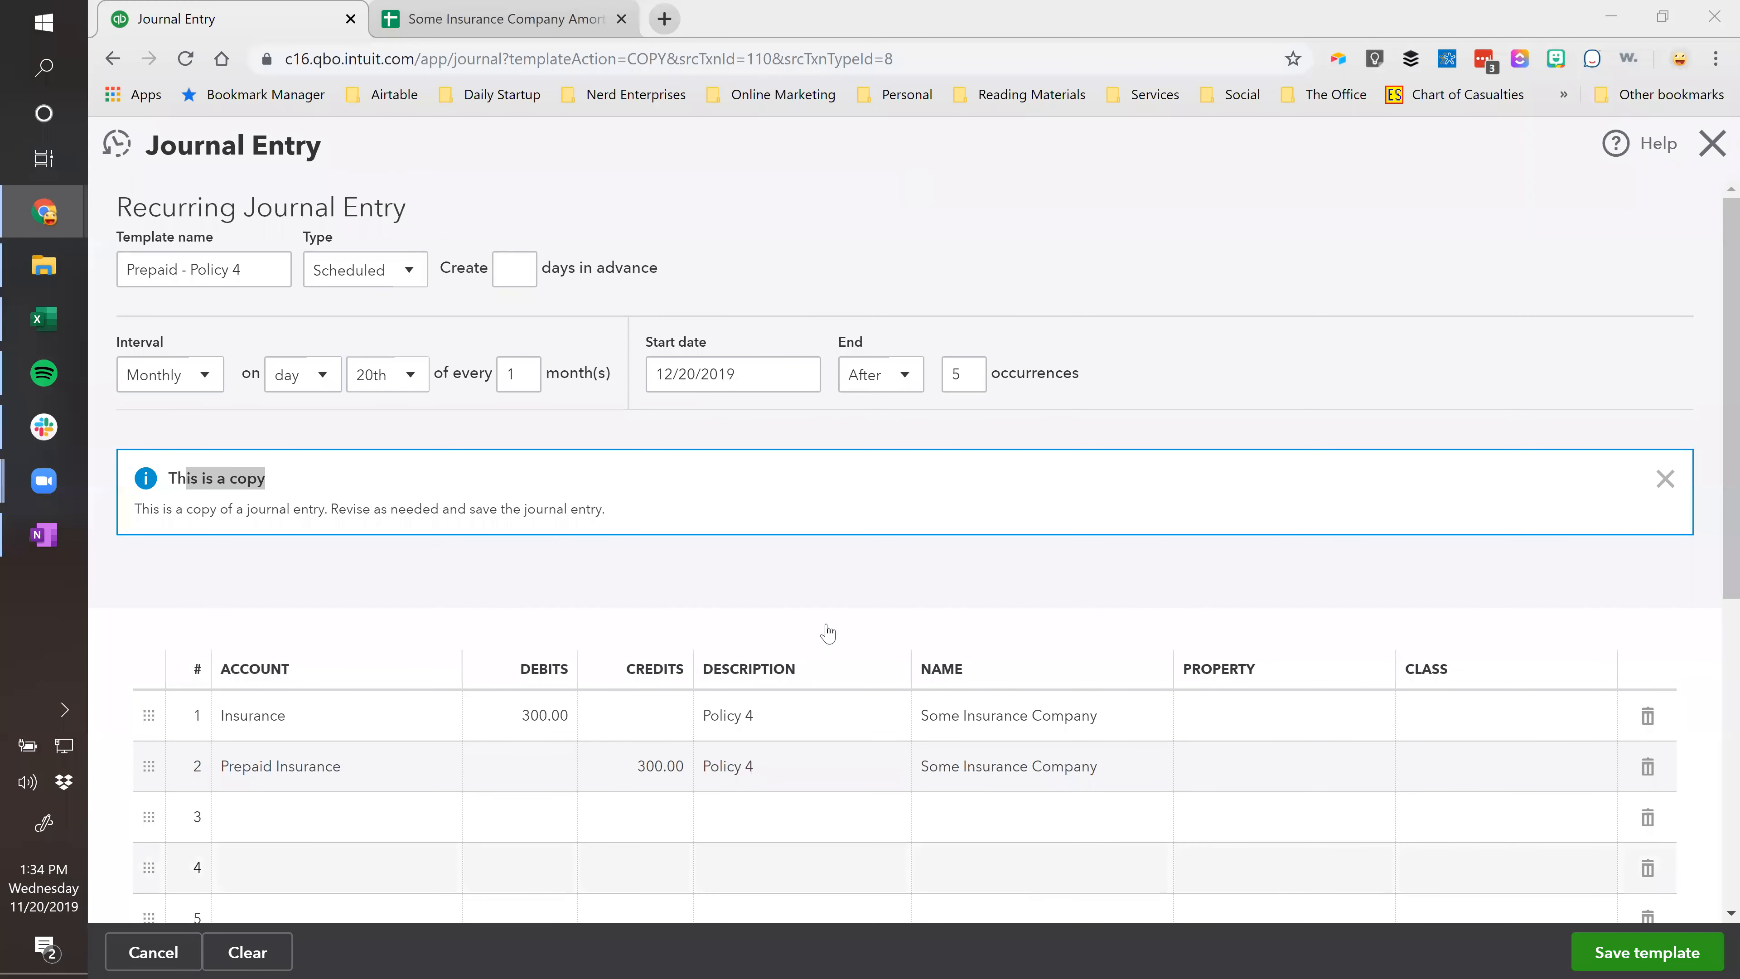
{"action": "left_click", "coordinate": [1624, 949]}
{"action": "left_click", "coordinate": [1130, 609]}
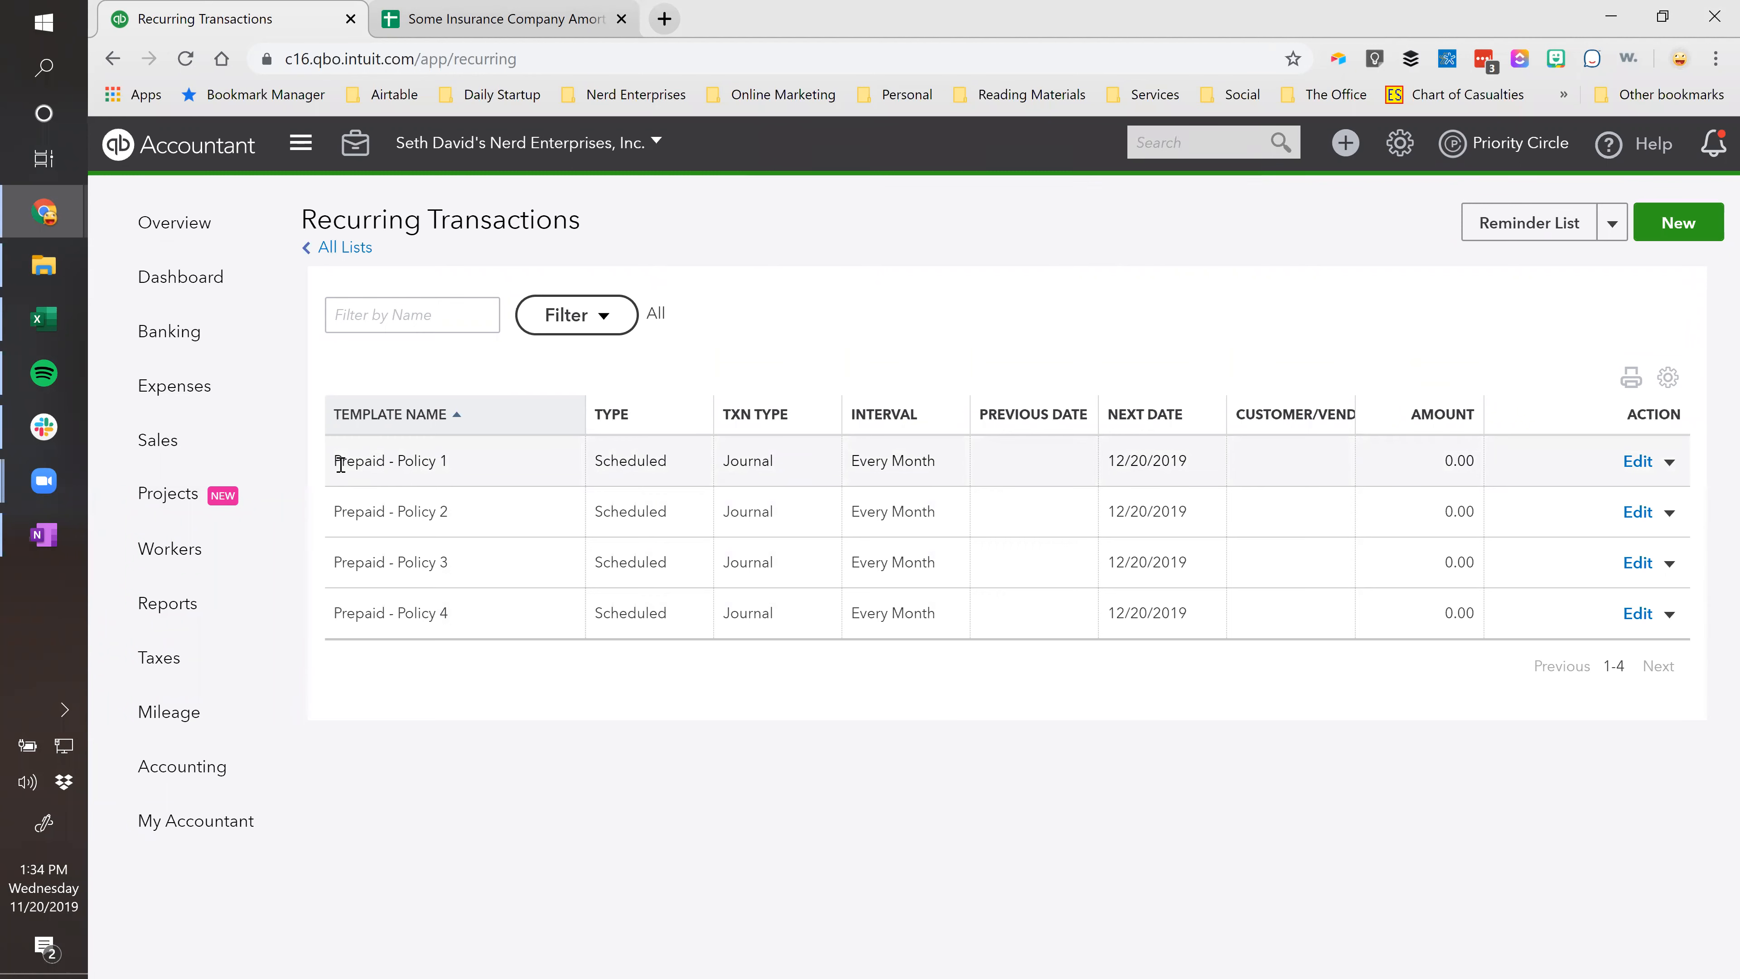
{"action": "left_click_drag", "start_coordinate": [337, 464], "coordinate": [439, 460]}
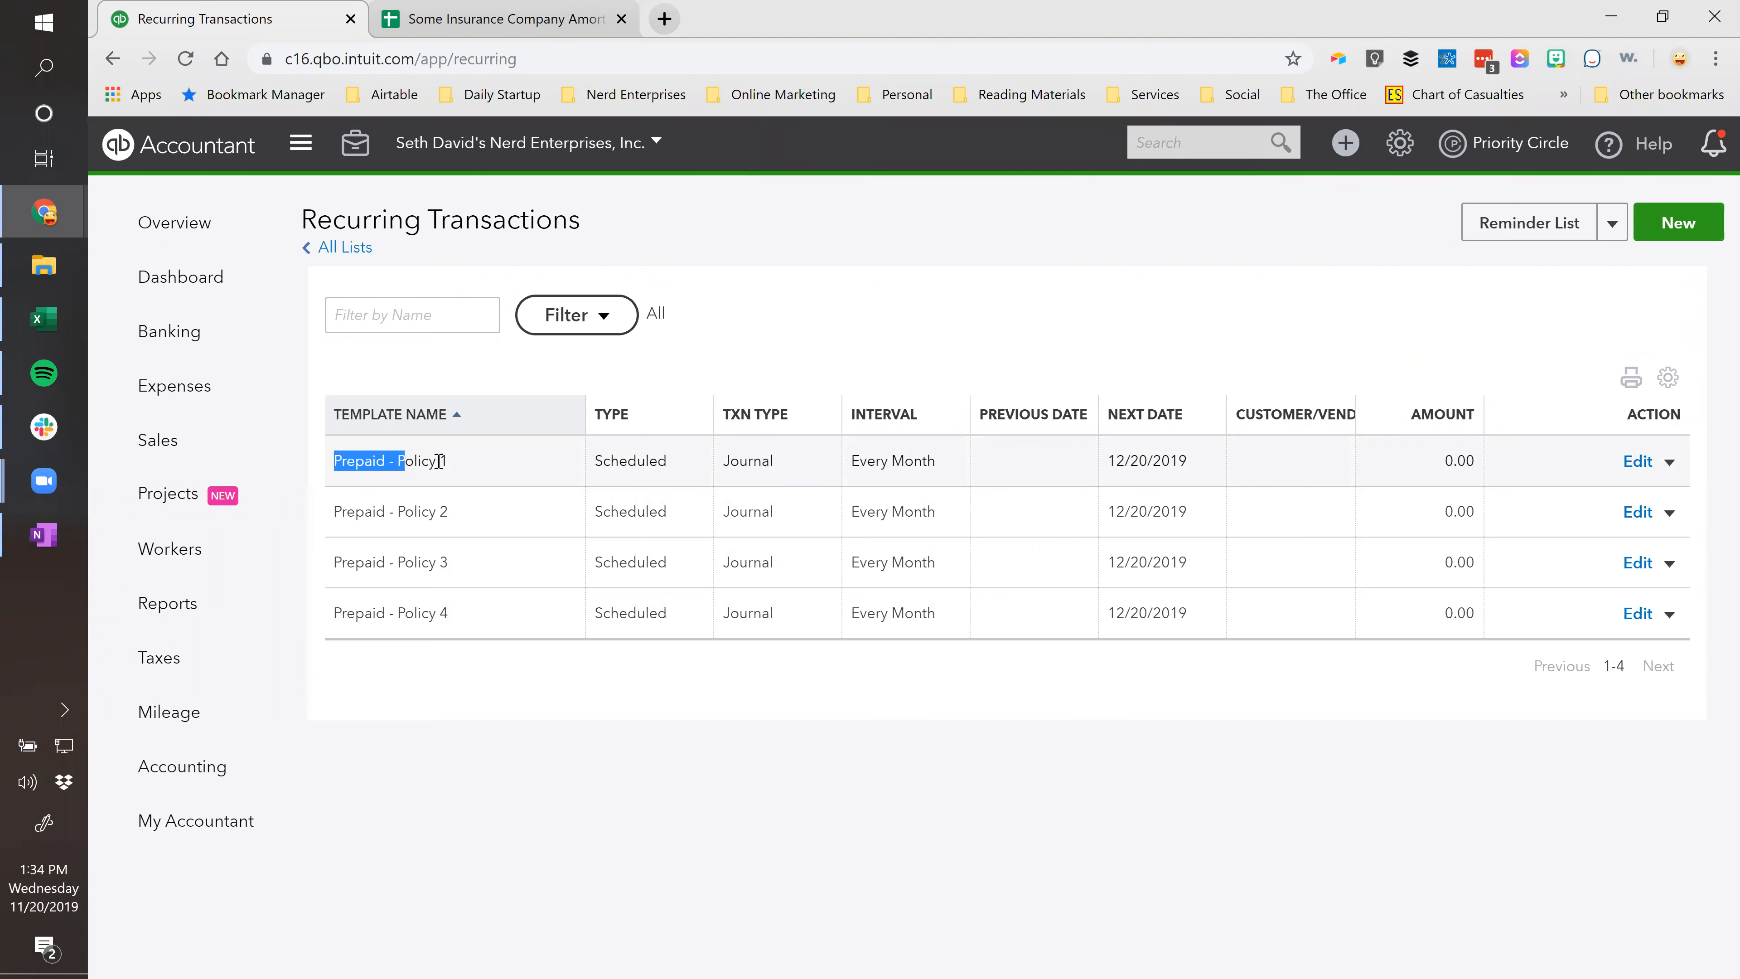
{"action": "left_click", "coordinate": [496, 740]}
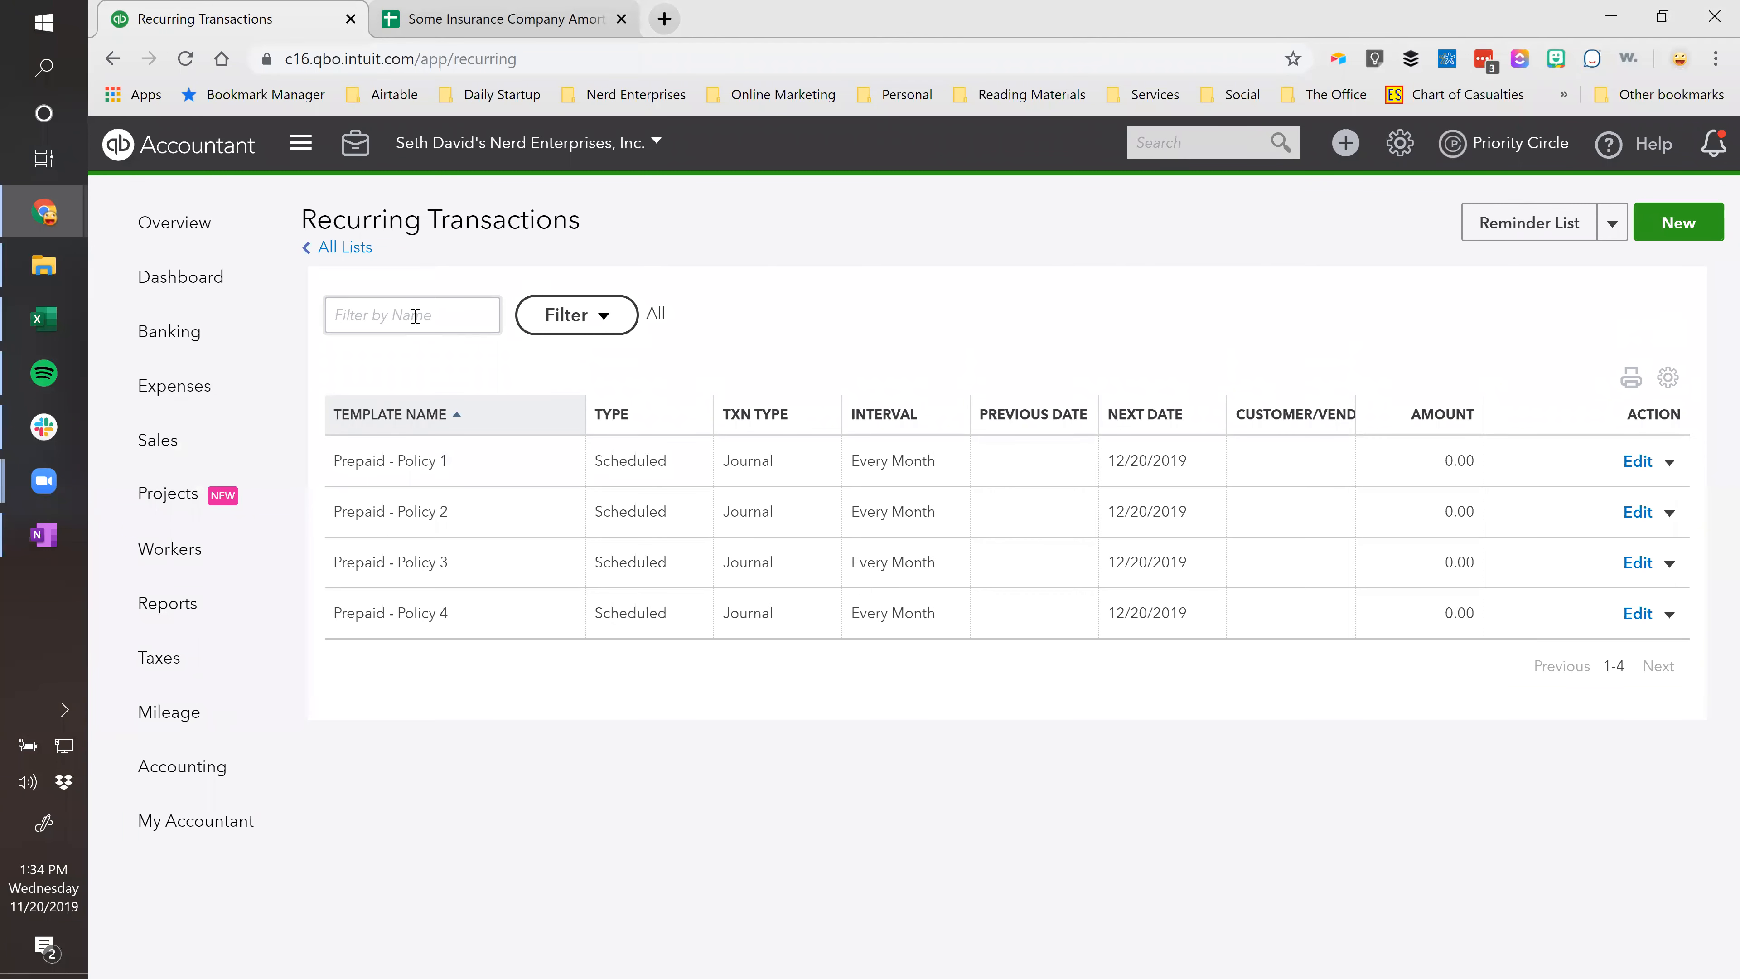
{"action": "type", "text": "Prepaid"}
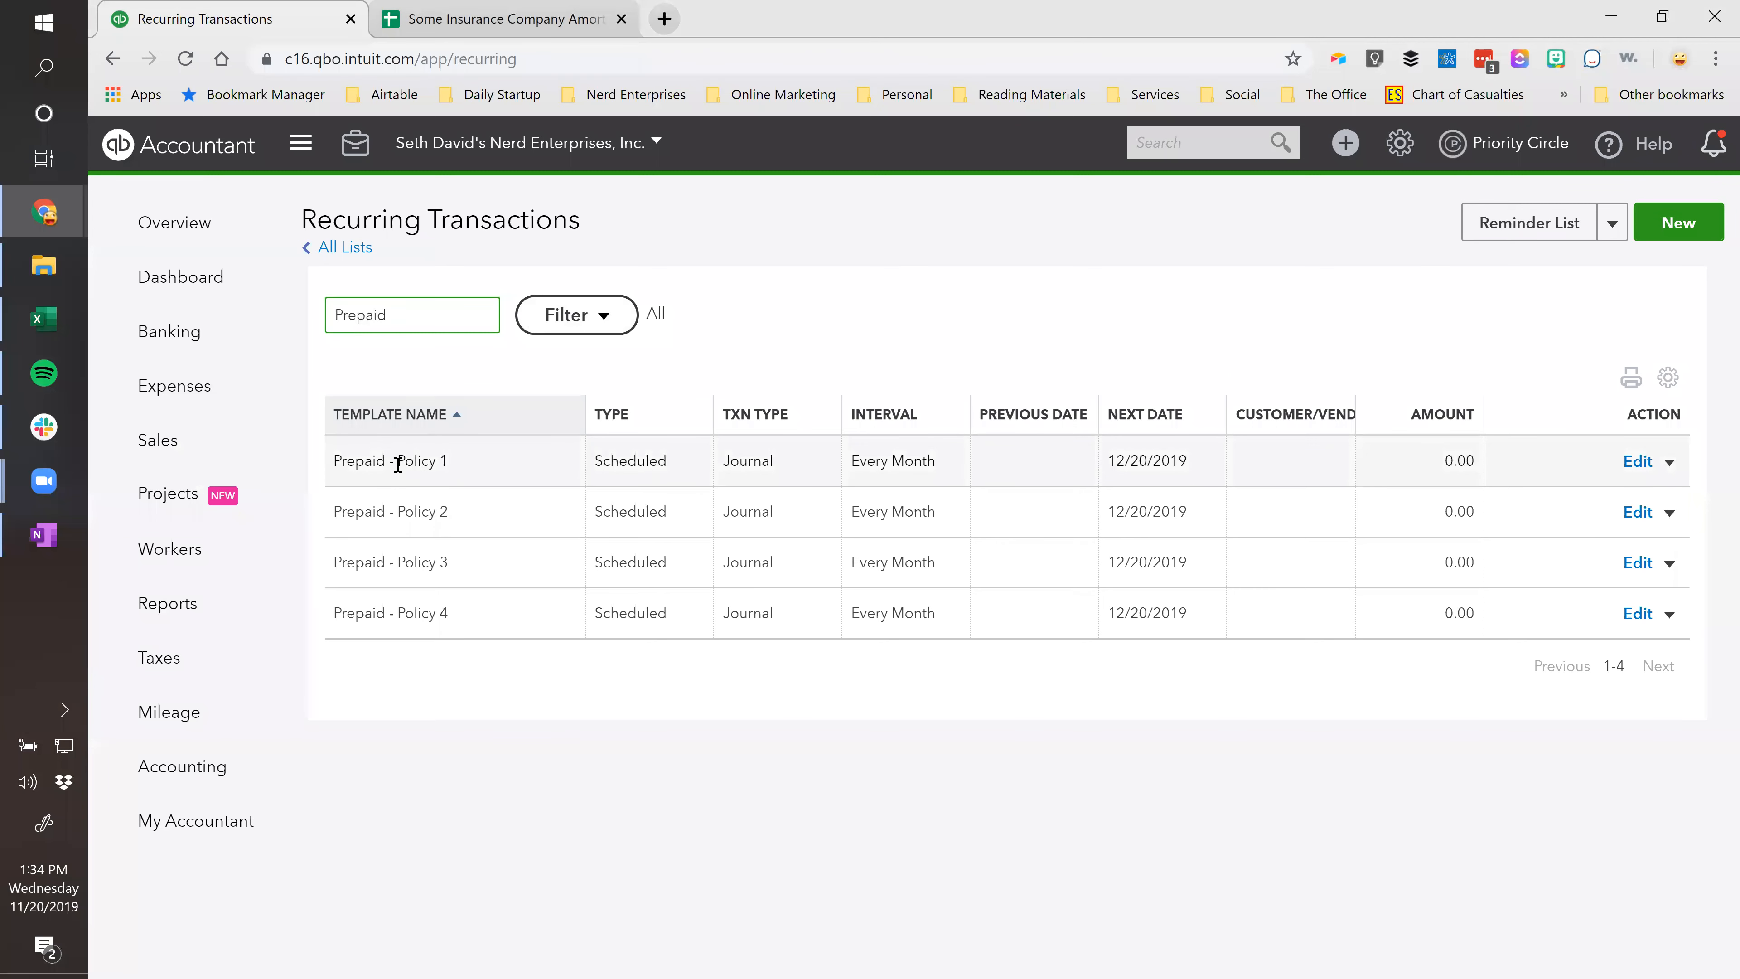
{"action": "double_click", "coordinate": [411, 312]}
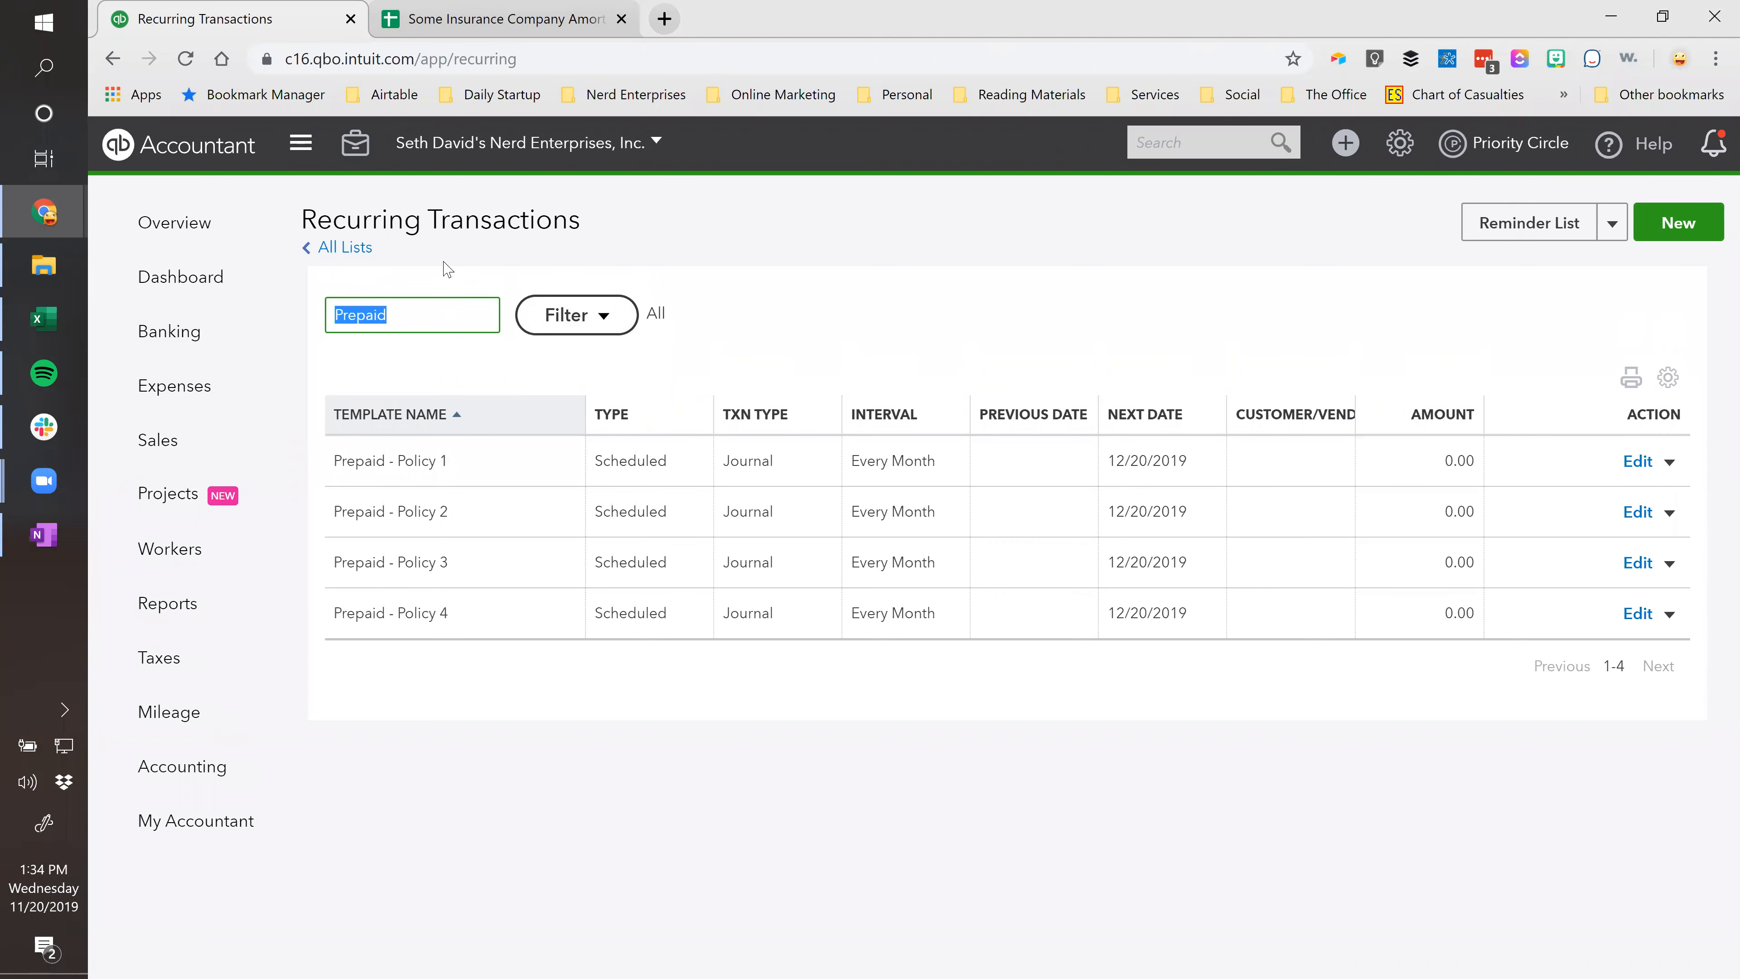
{"action": "left_click", "coordinate": [566, 307]}
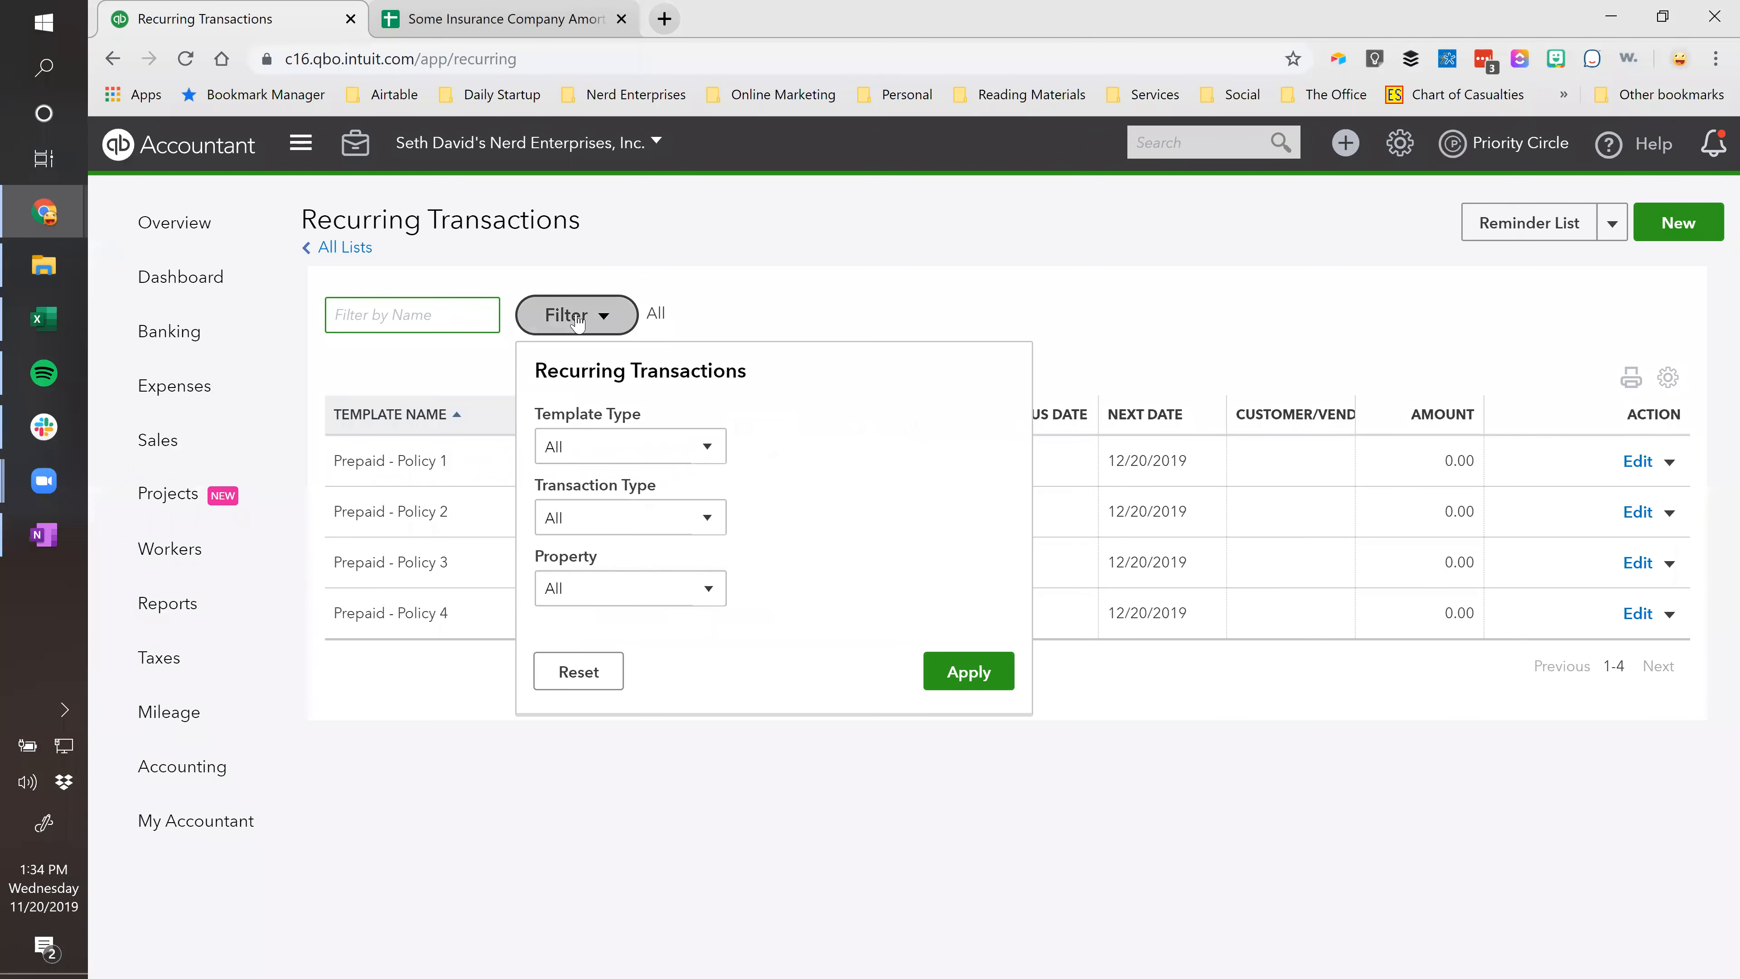
{"action": "left_click", "coordinate": [707, 449]}
{"action": "left_click", "coordinate": [706, 449]}
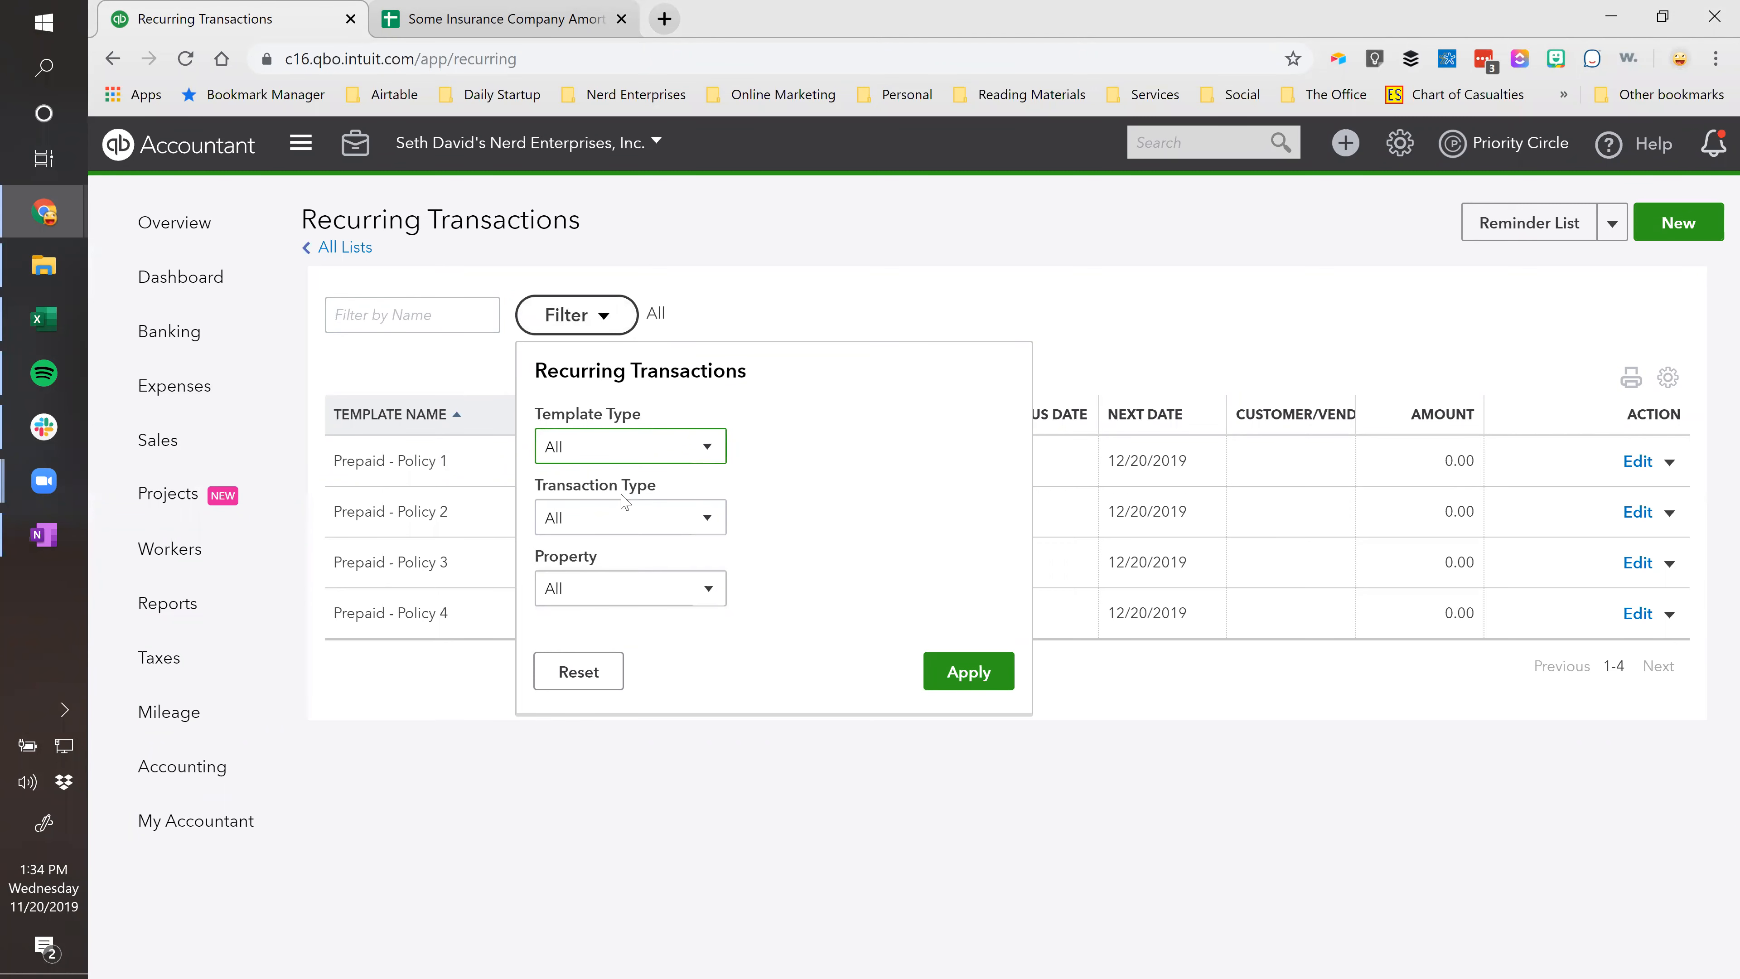
{"action": "left_click", "coordinate": [710, 519]}
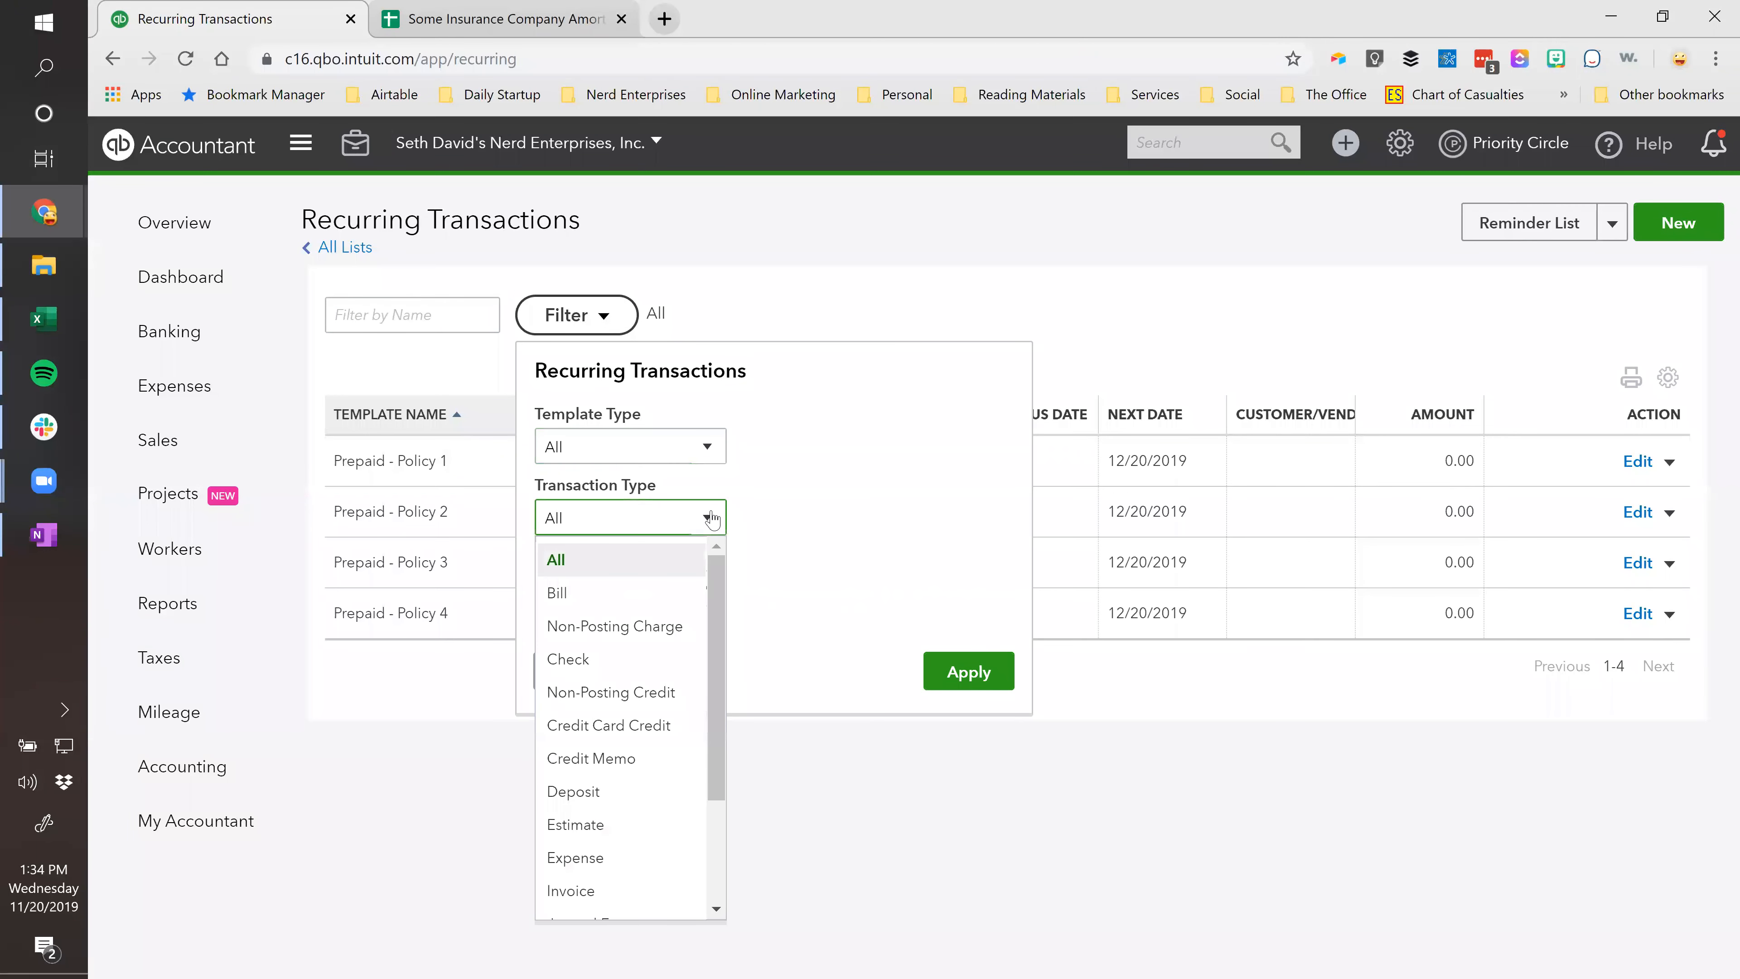
{"action": "left_click", "coordinate": [709, 518]}
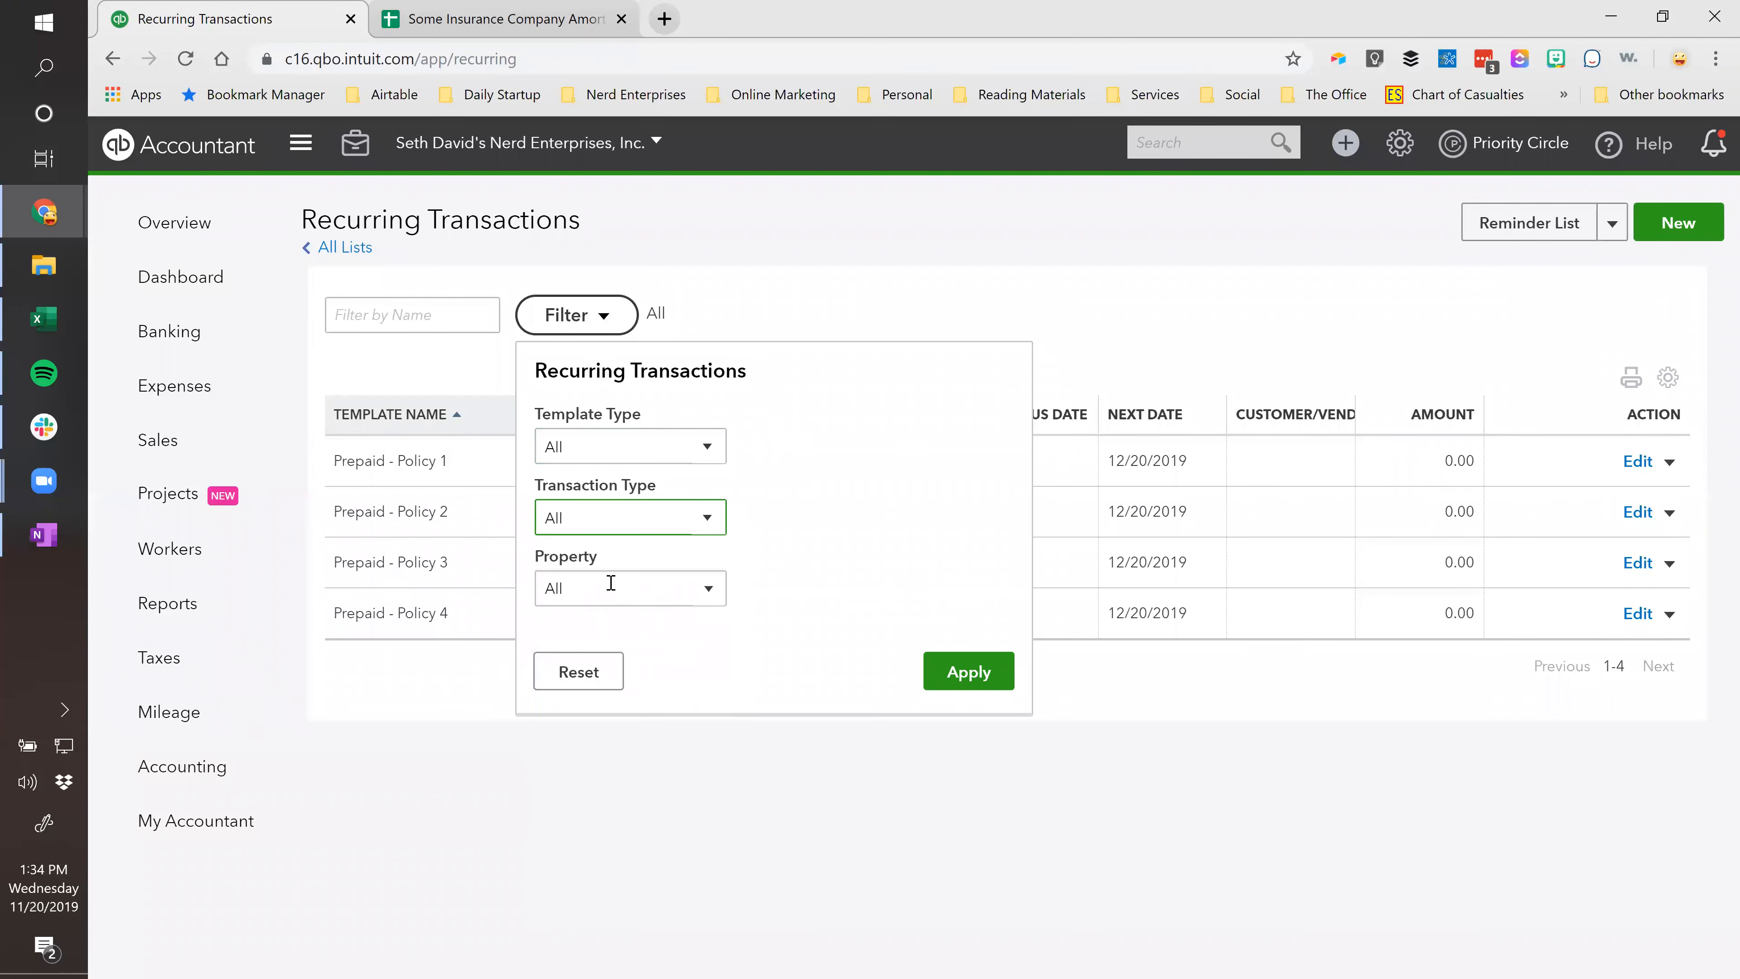
{"action": "left_click", "coordinate": [708, 590]}
{"action": "left_click", "coordinate": [708, 590]}
{"action": "left_click", "coordinate": [494, 688]}
{"action": "left_click", "coordinate": [759, 239]}
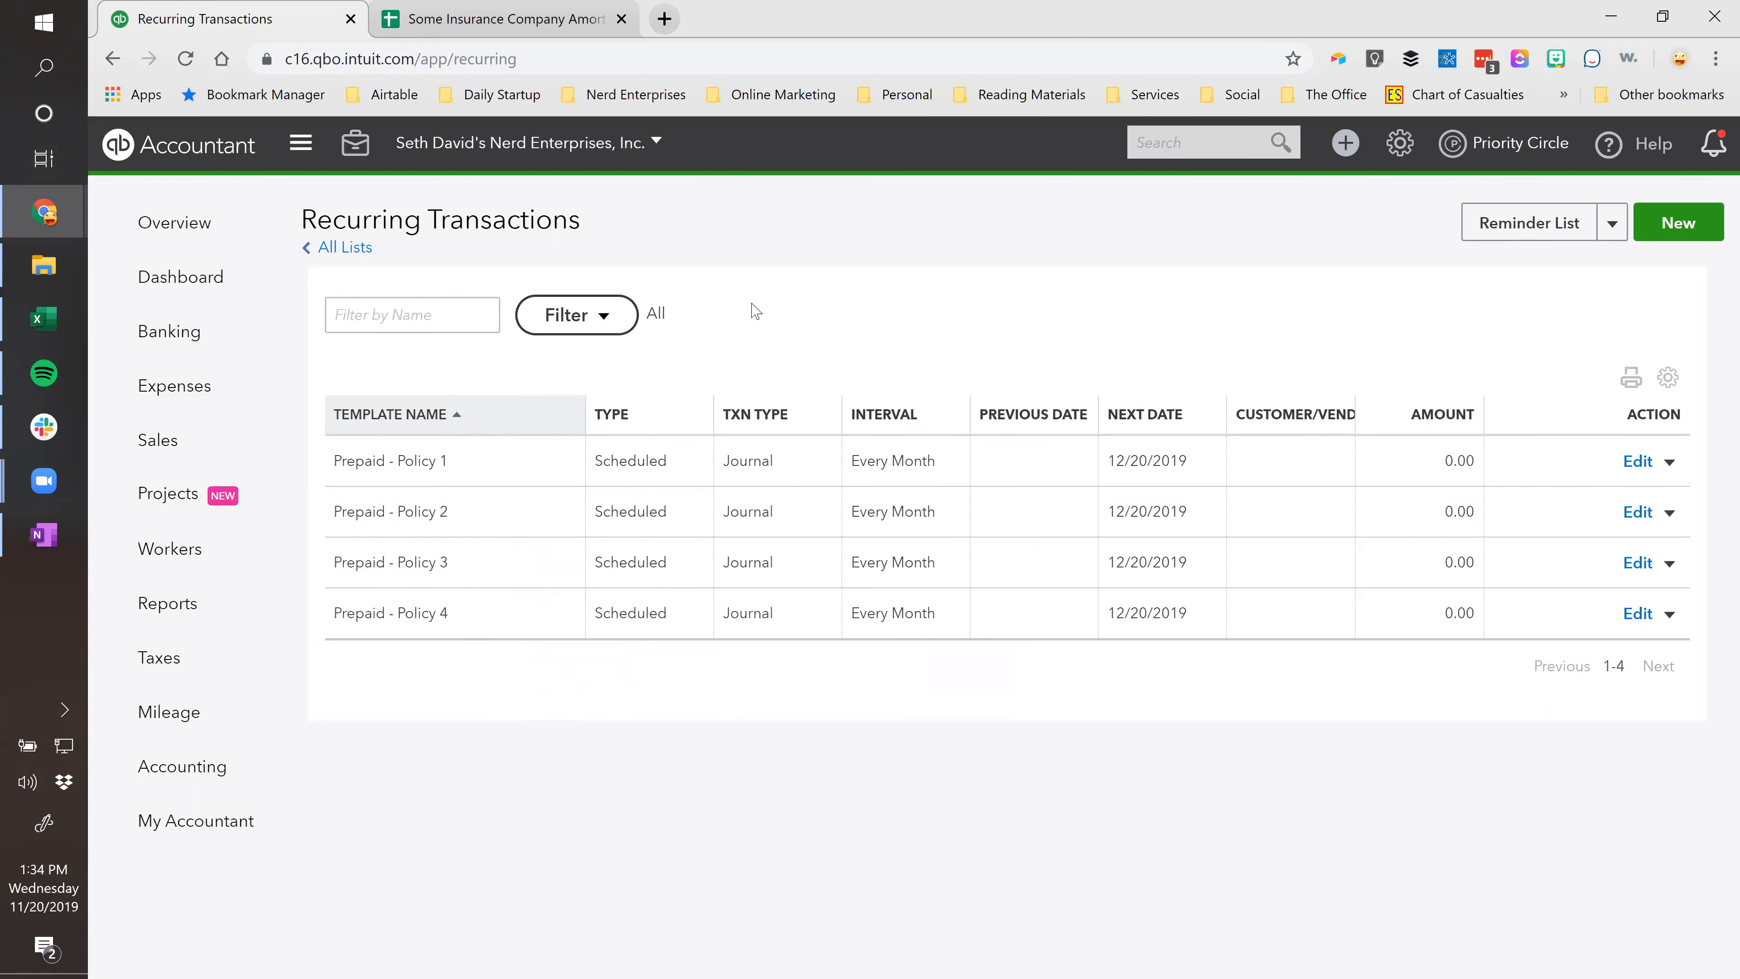
{"action": "left_click", "coordinate": [606, 9]}
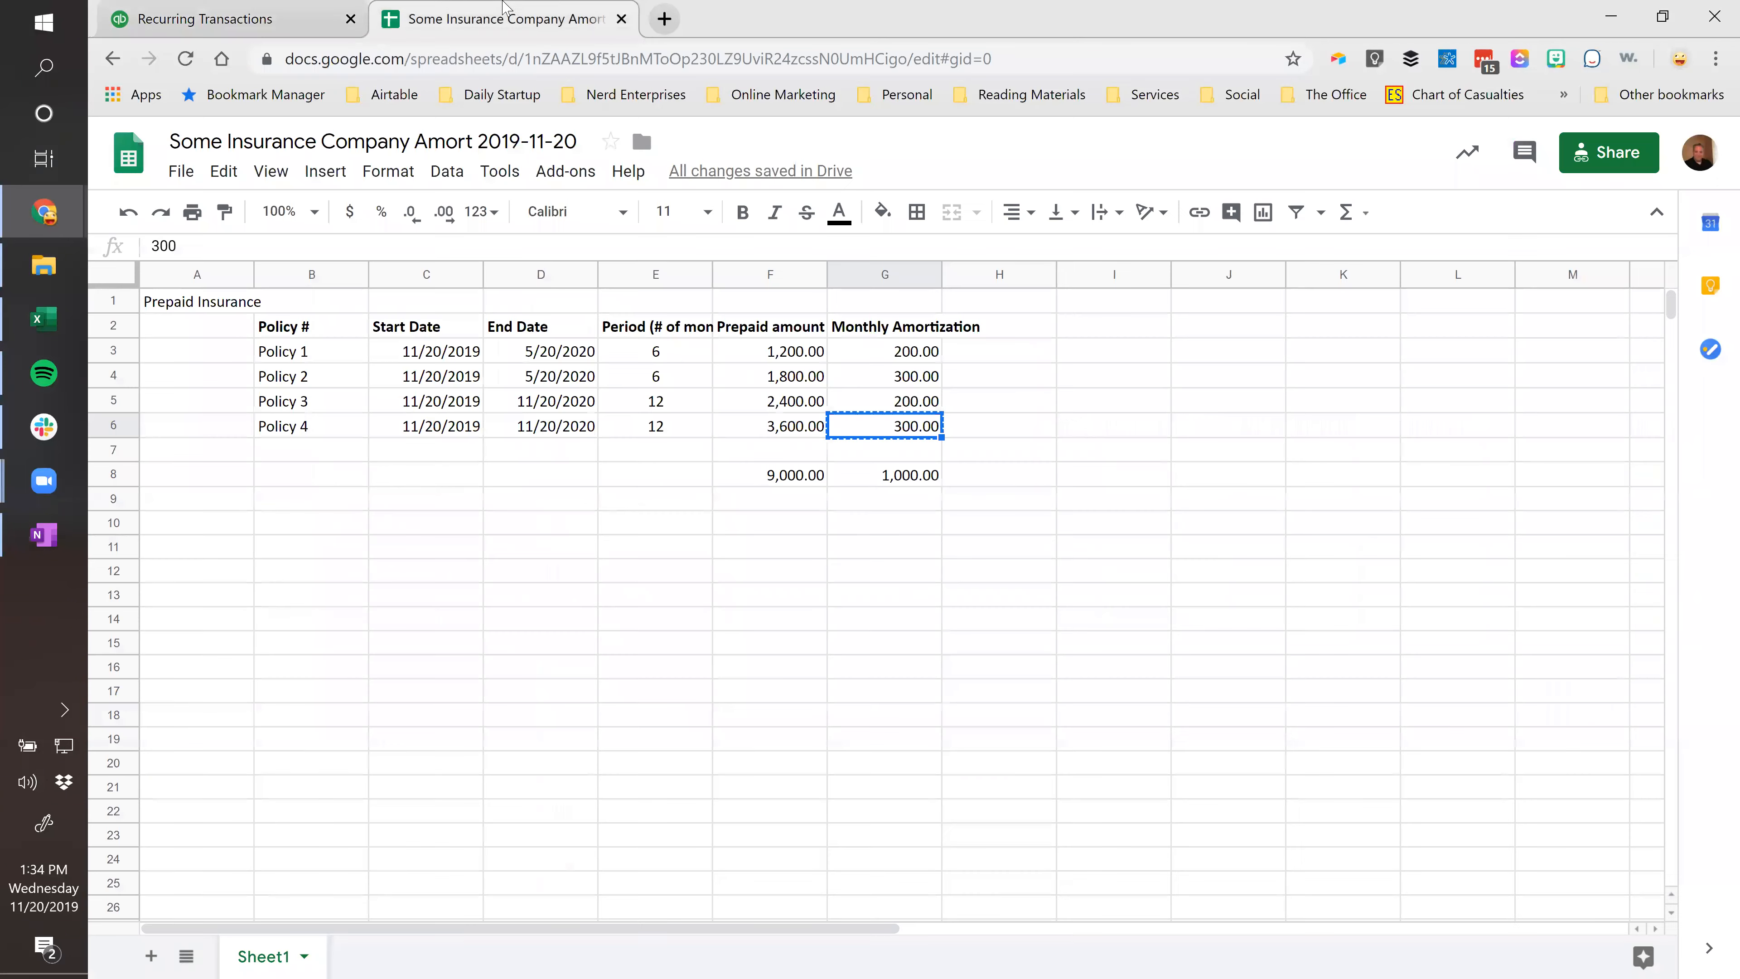
{"action": "left_click", "coordinate": [257, 17]}
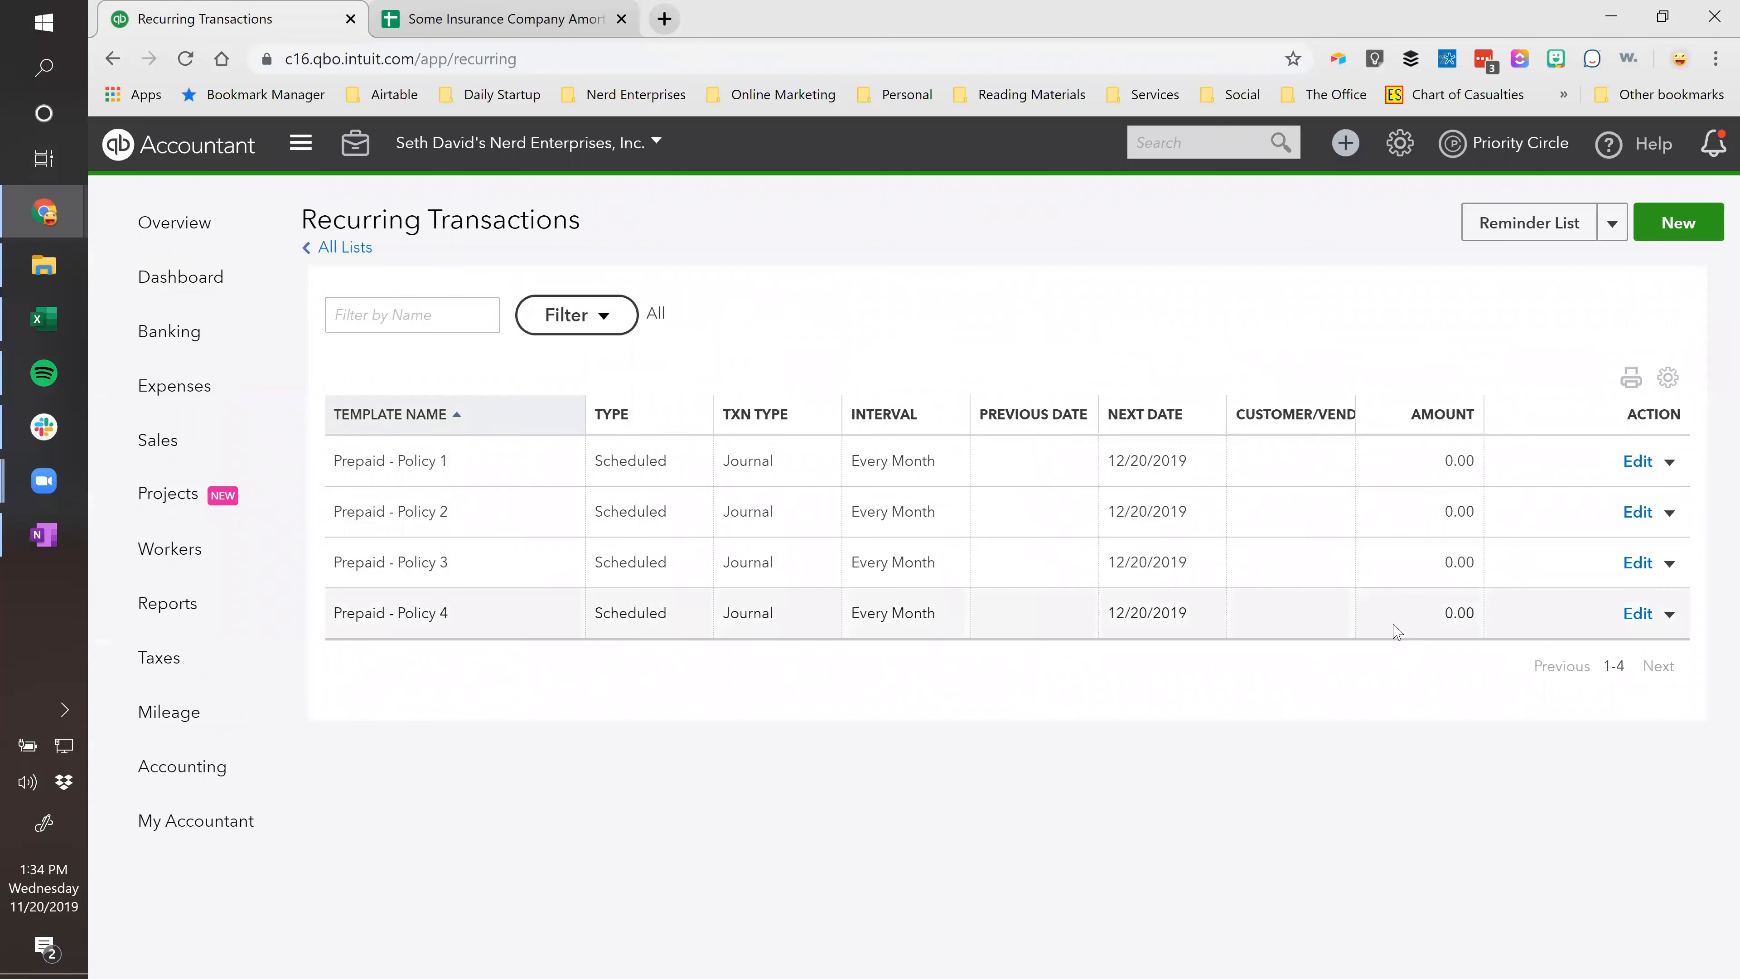
Use the Policy 4 template to save Journal Entry 4 for 300.00, accepting the missing-class warning.
{"action": "left_click", "coordinate": [1669, 614]}
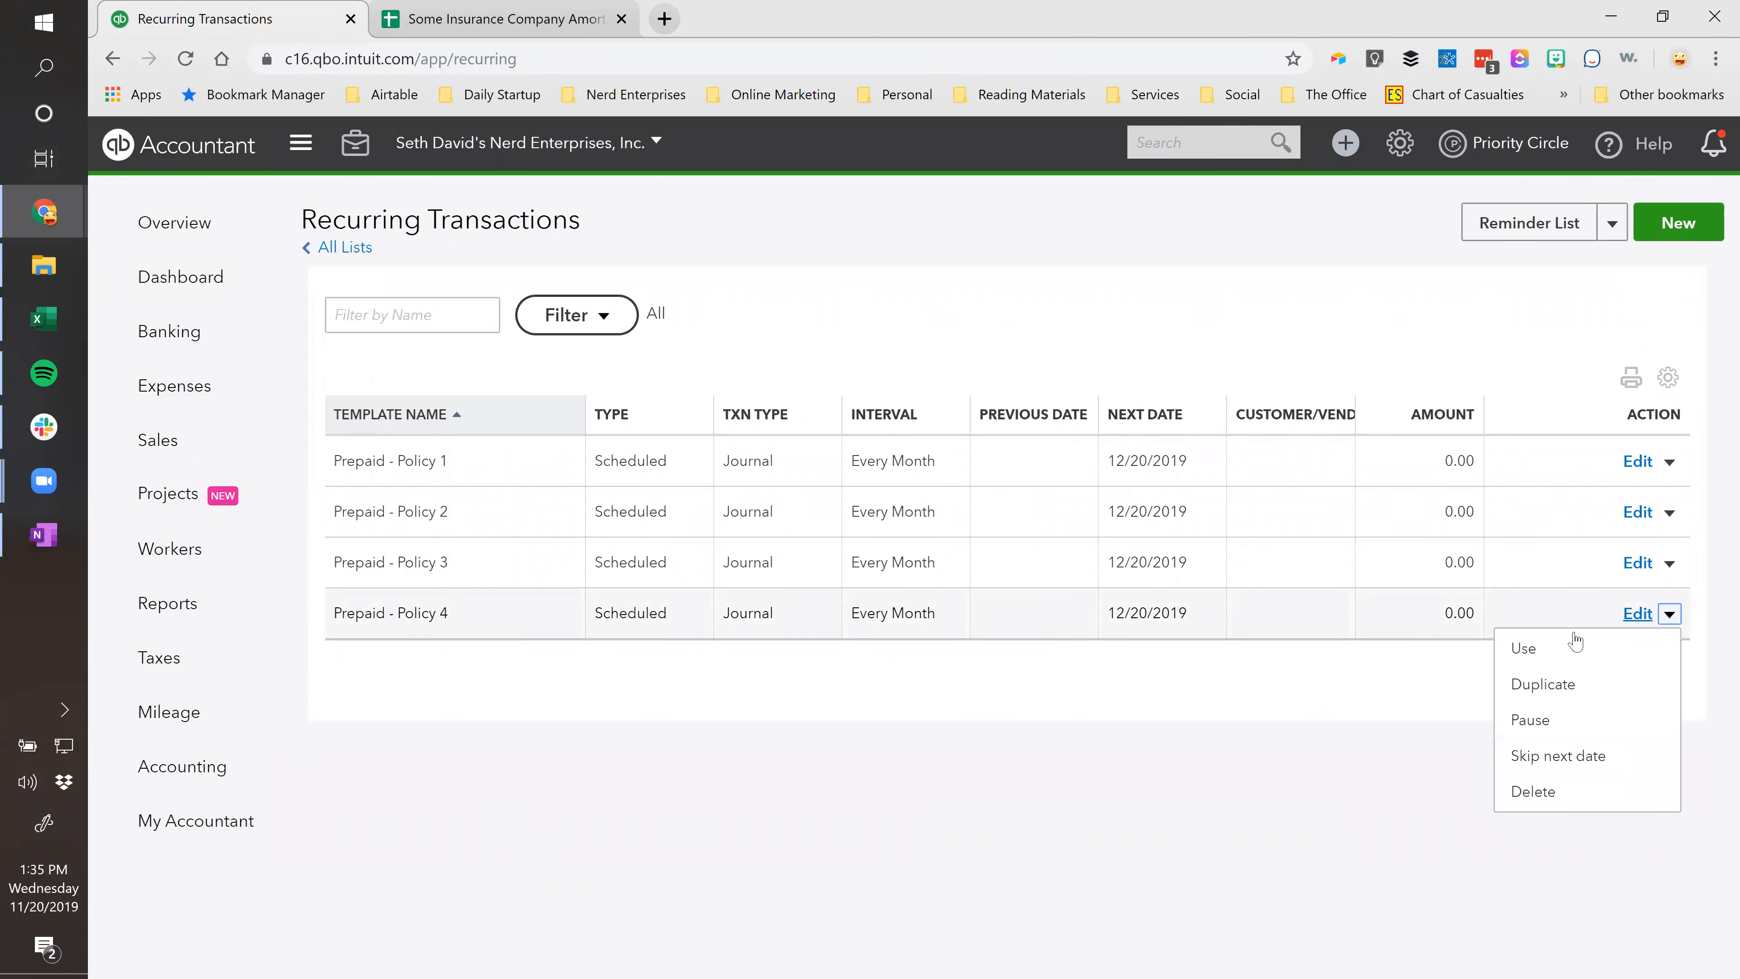
{"action": "left_click", "coordinate": [1531, 649]}
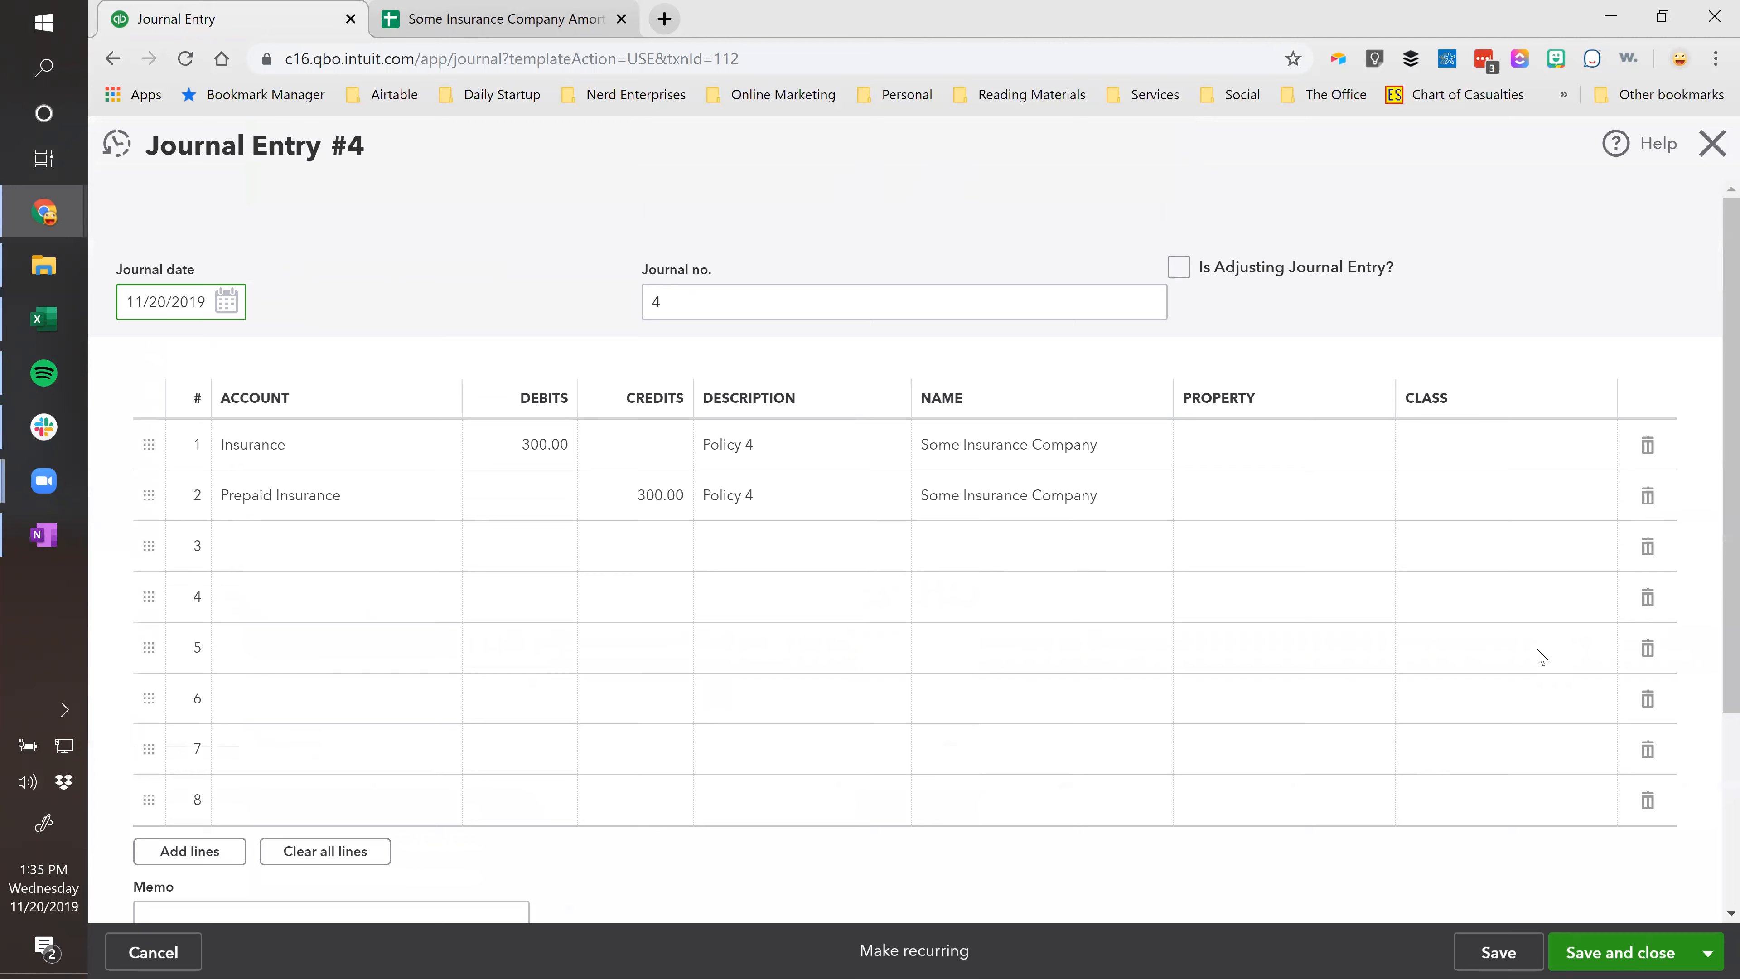
{"action": "scroll", "coordinate": [870, 799], "scroll_direction": "down", "scroll_amount": 4}
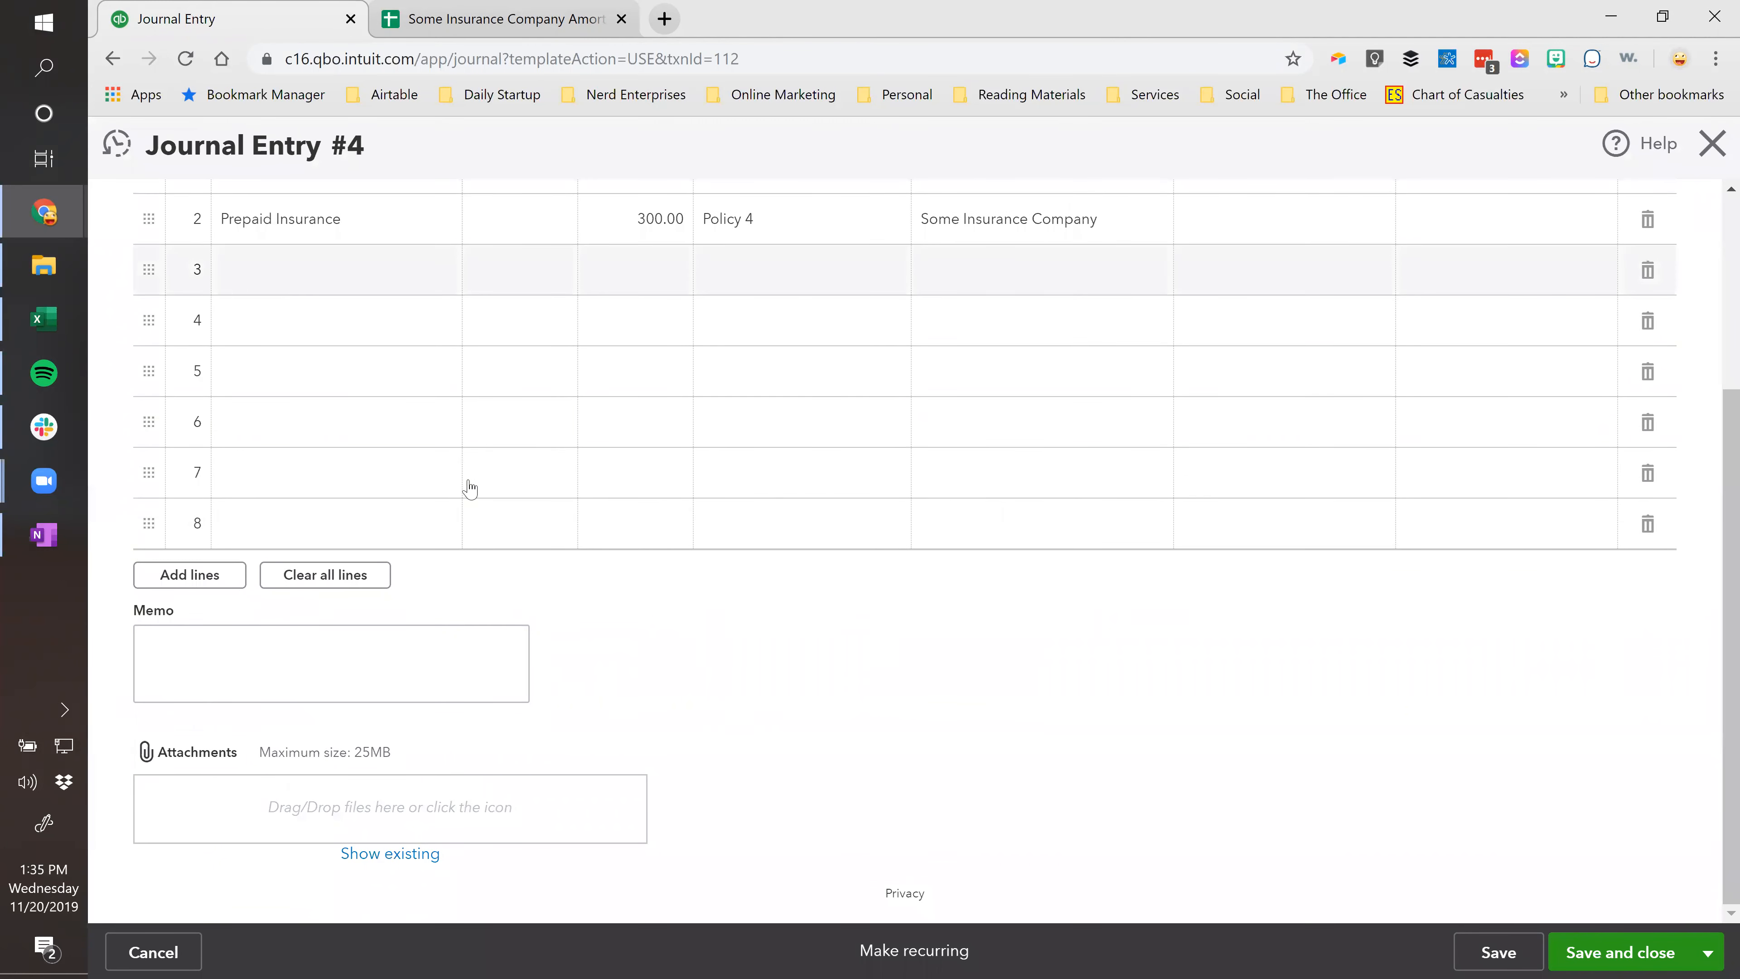
{"action": "scroll", "coordinate": [466, 486], "scroll_direction": "up", "scroll_amount": 4}
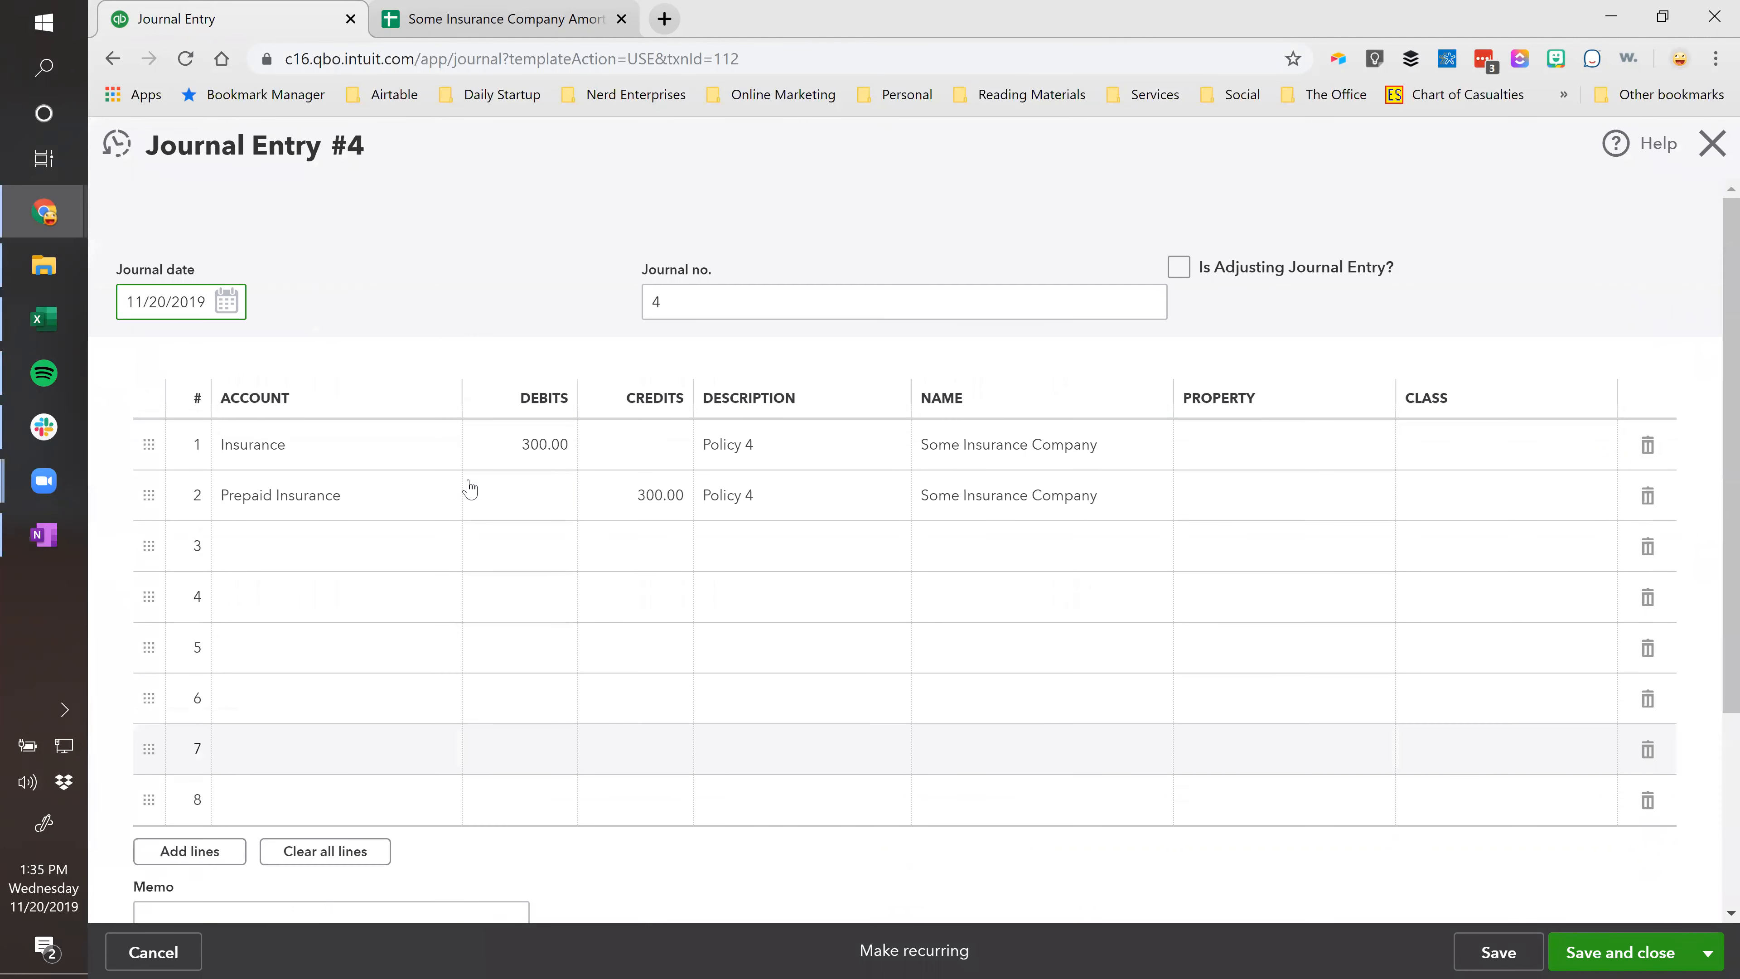
{"action": "left_click", "coordinate": [1603, 951]}
{"action": "left_click", "coordinate": [1120, 606]}
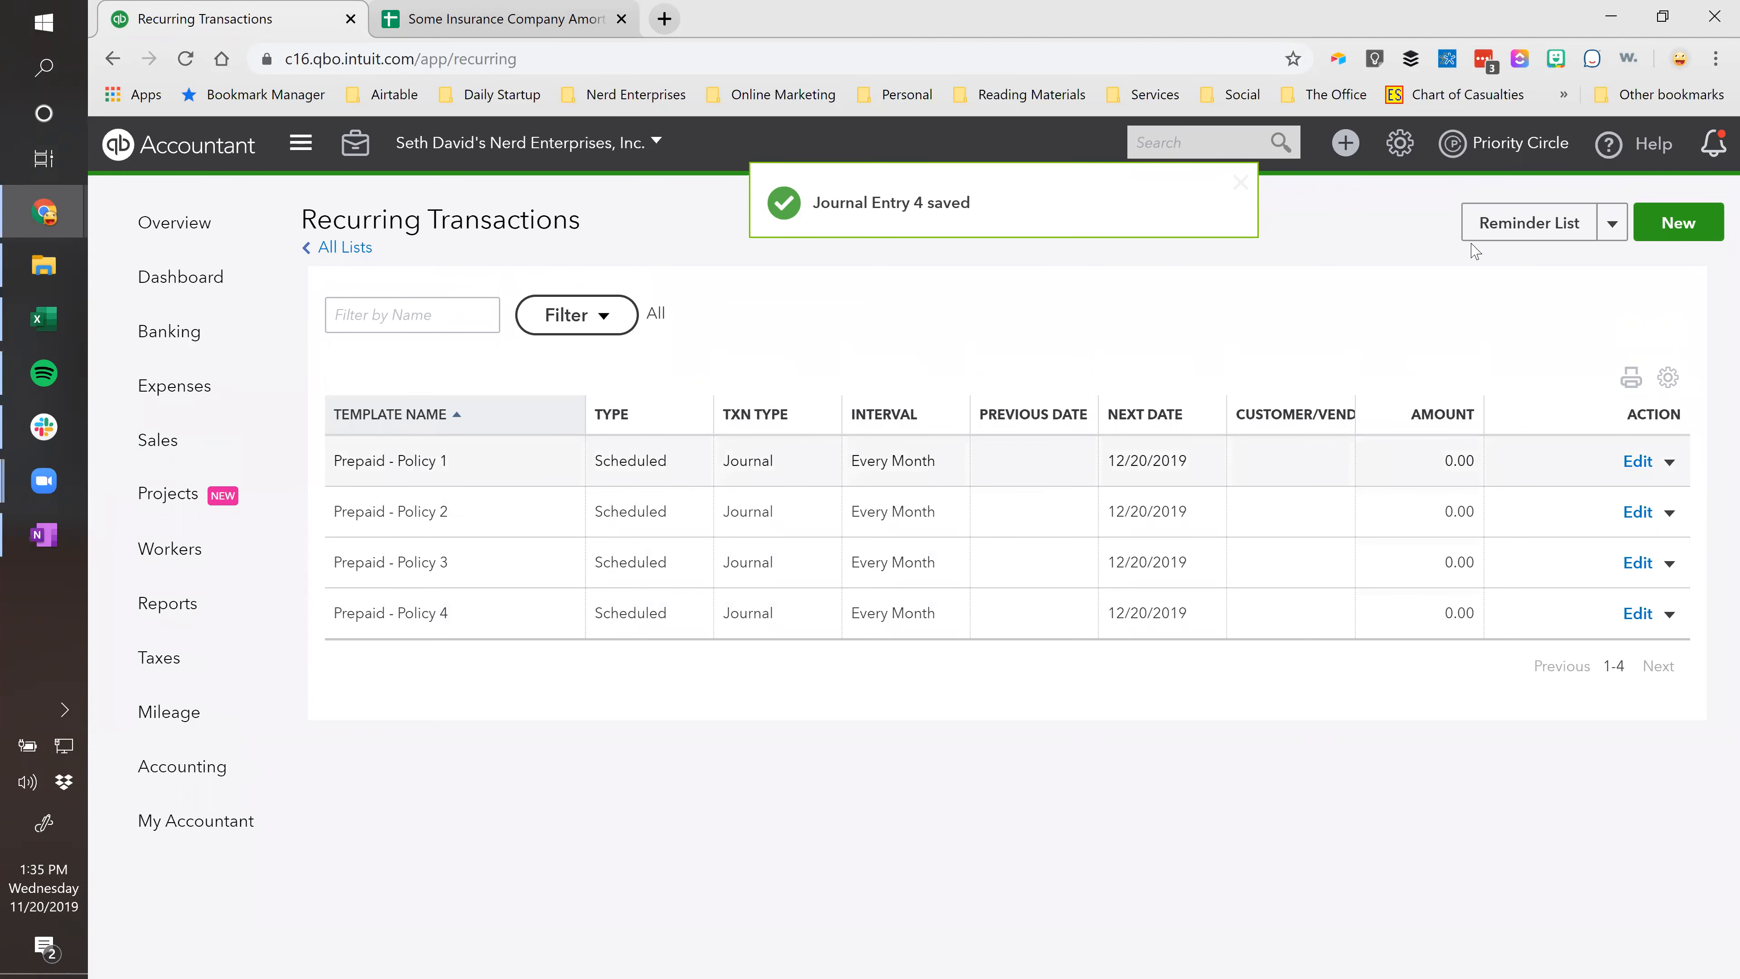
Open the $9,000.00 expense from 01/01/2019 and copy its memo text.
{"action": "left_click", "coordinate": [1192, 136]}
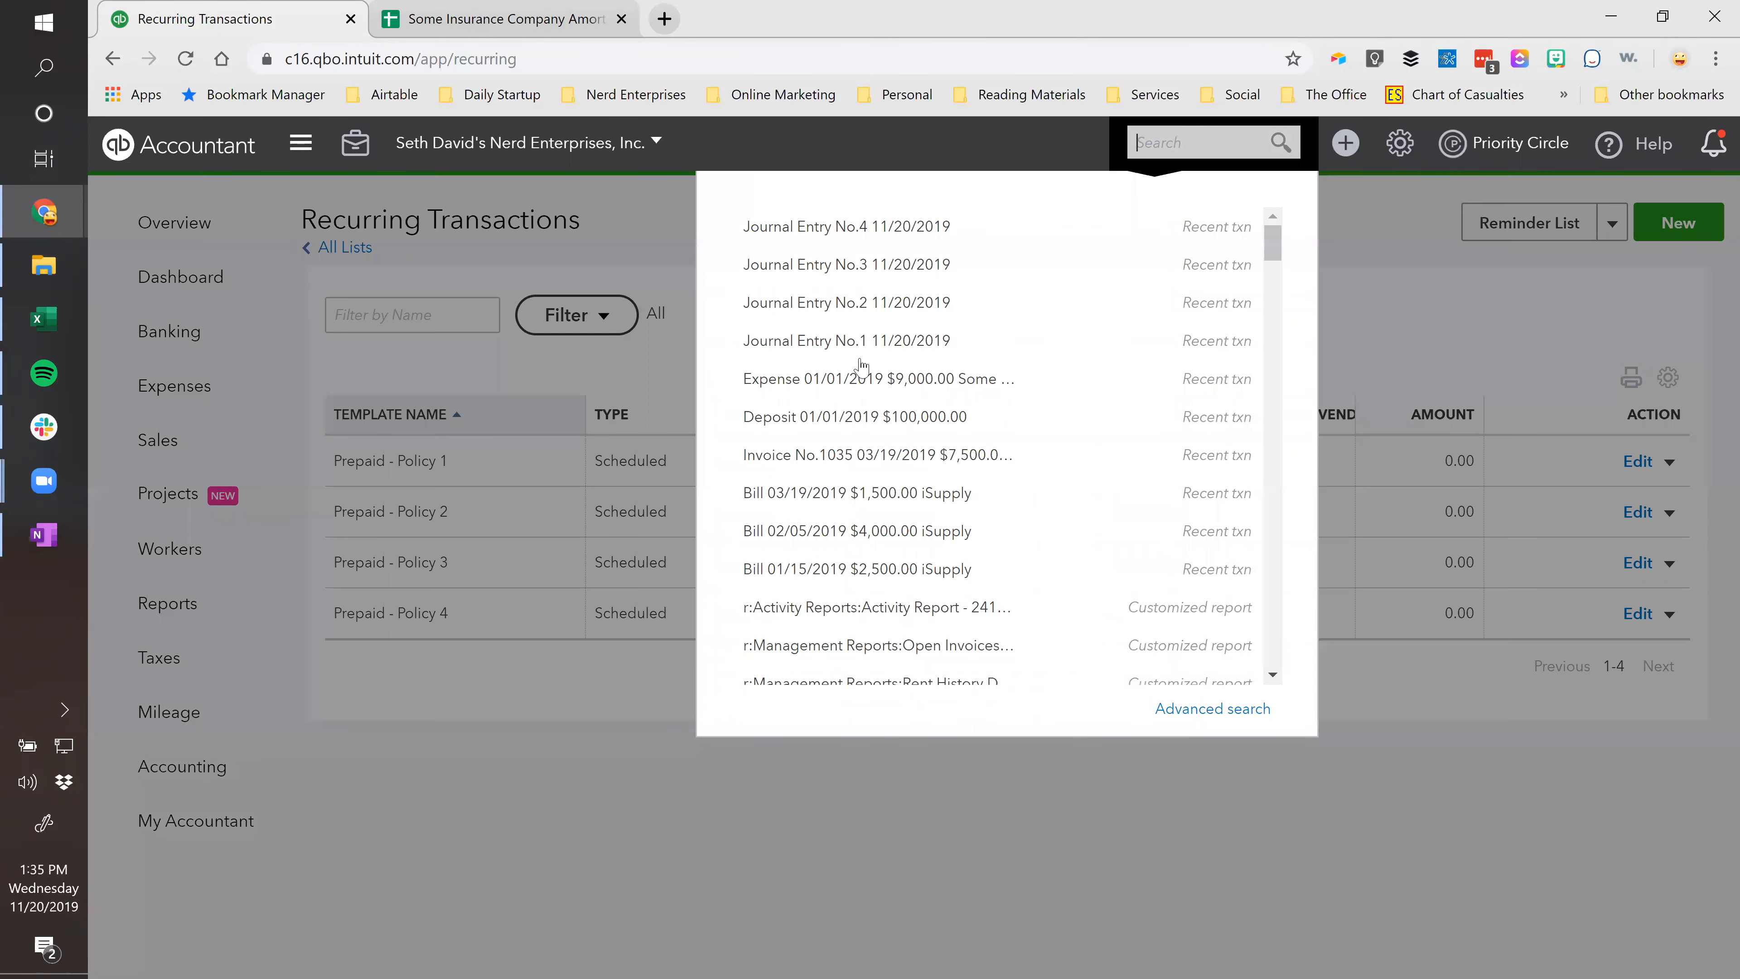
{"action": "left_click", "coordinate": [920, 354]}
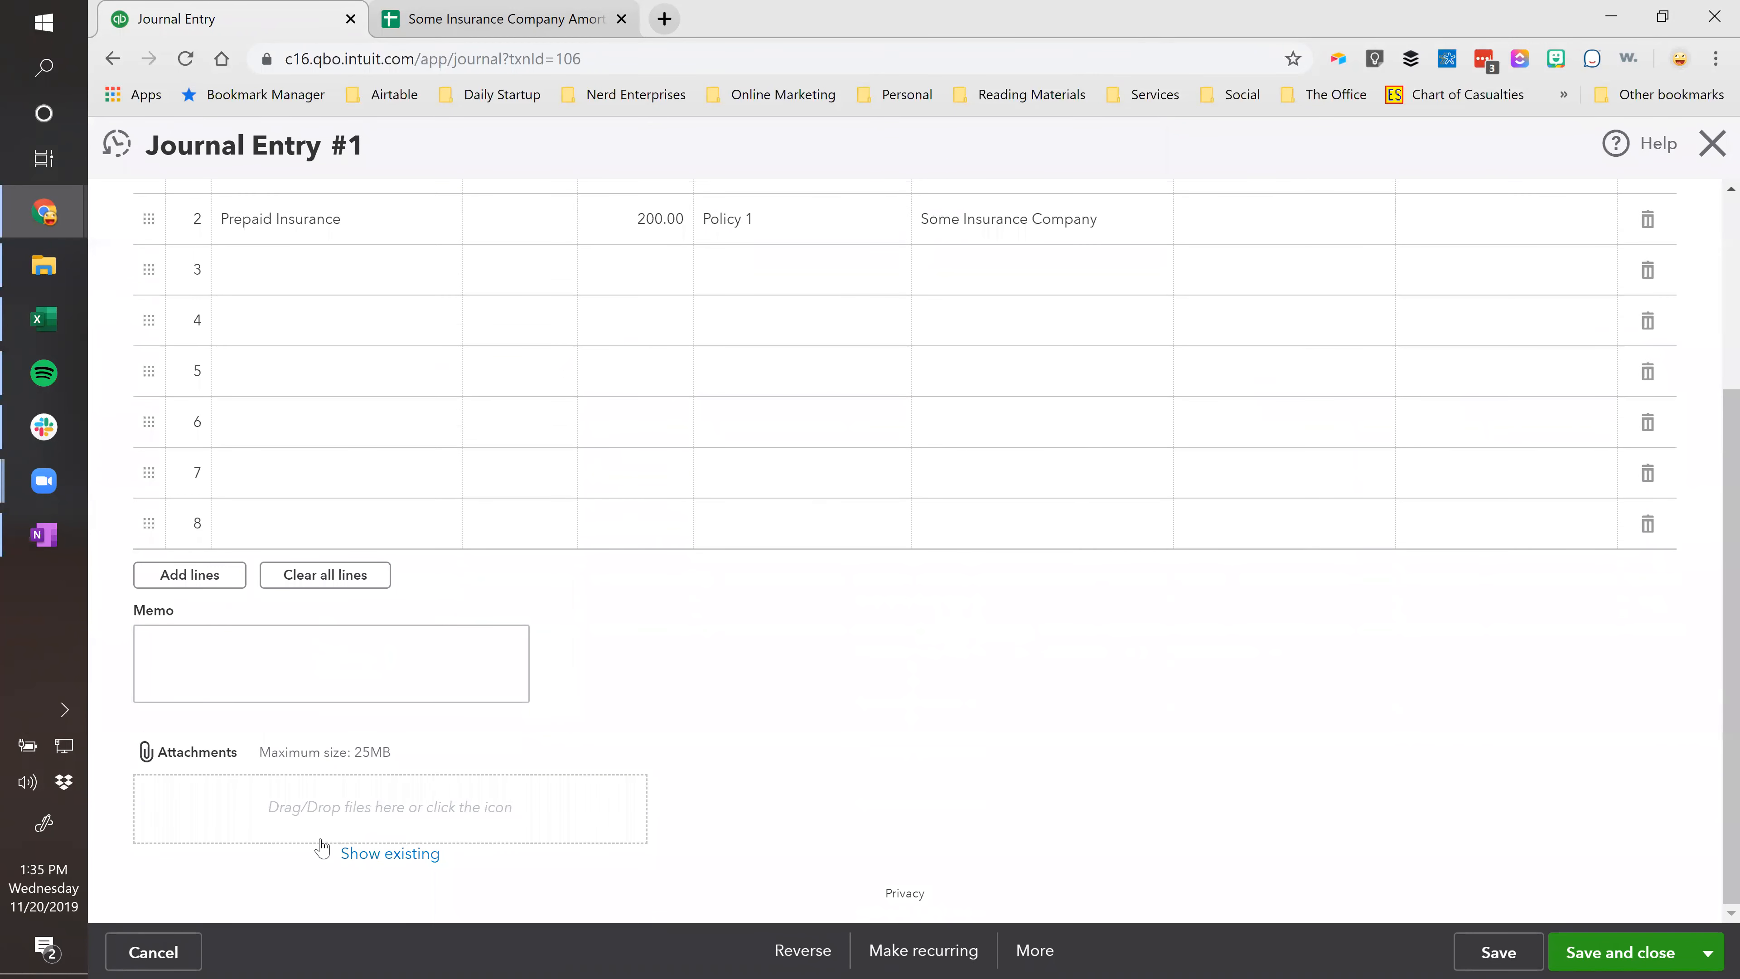
{"action": "left_click", "coordinate": [1712, 143]}
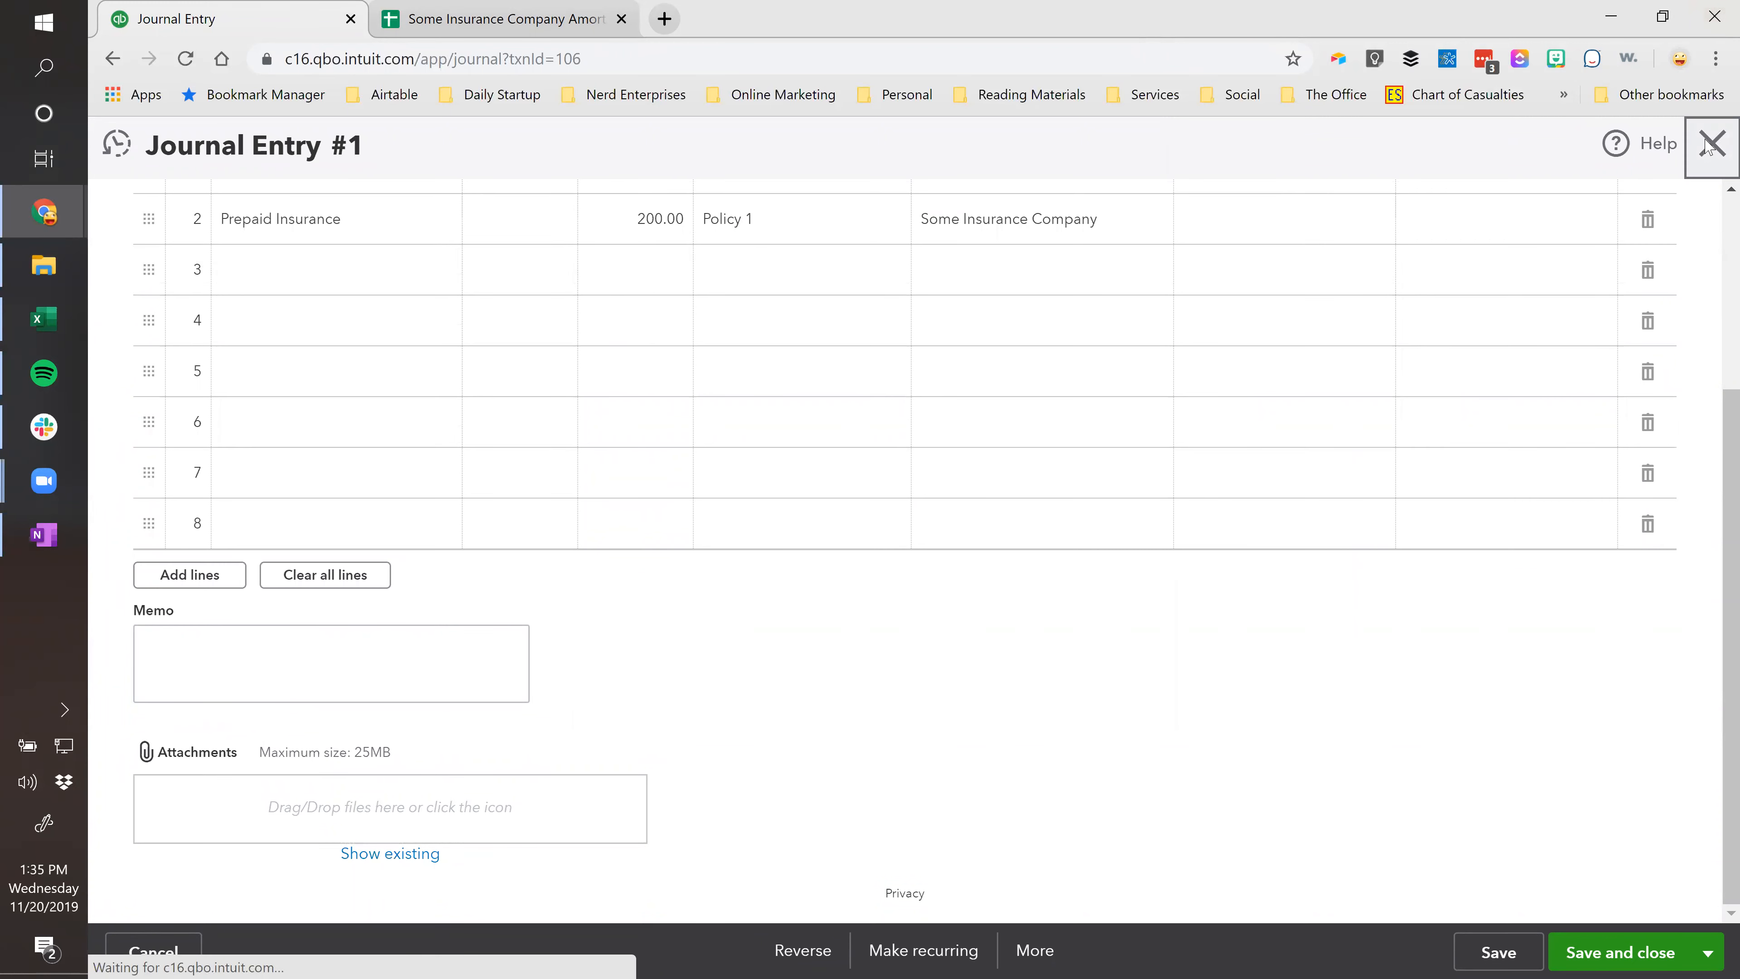
{"action": "left_click", "coordinate": [1185, 140]}
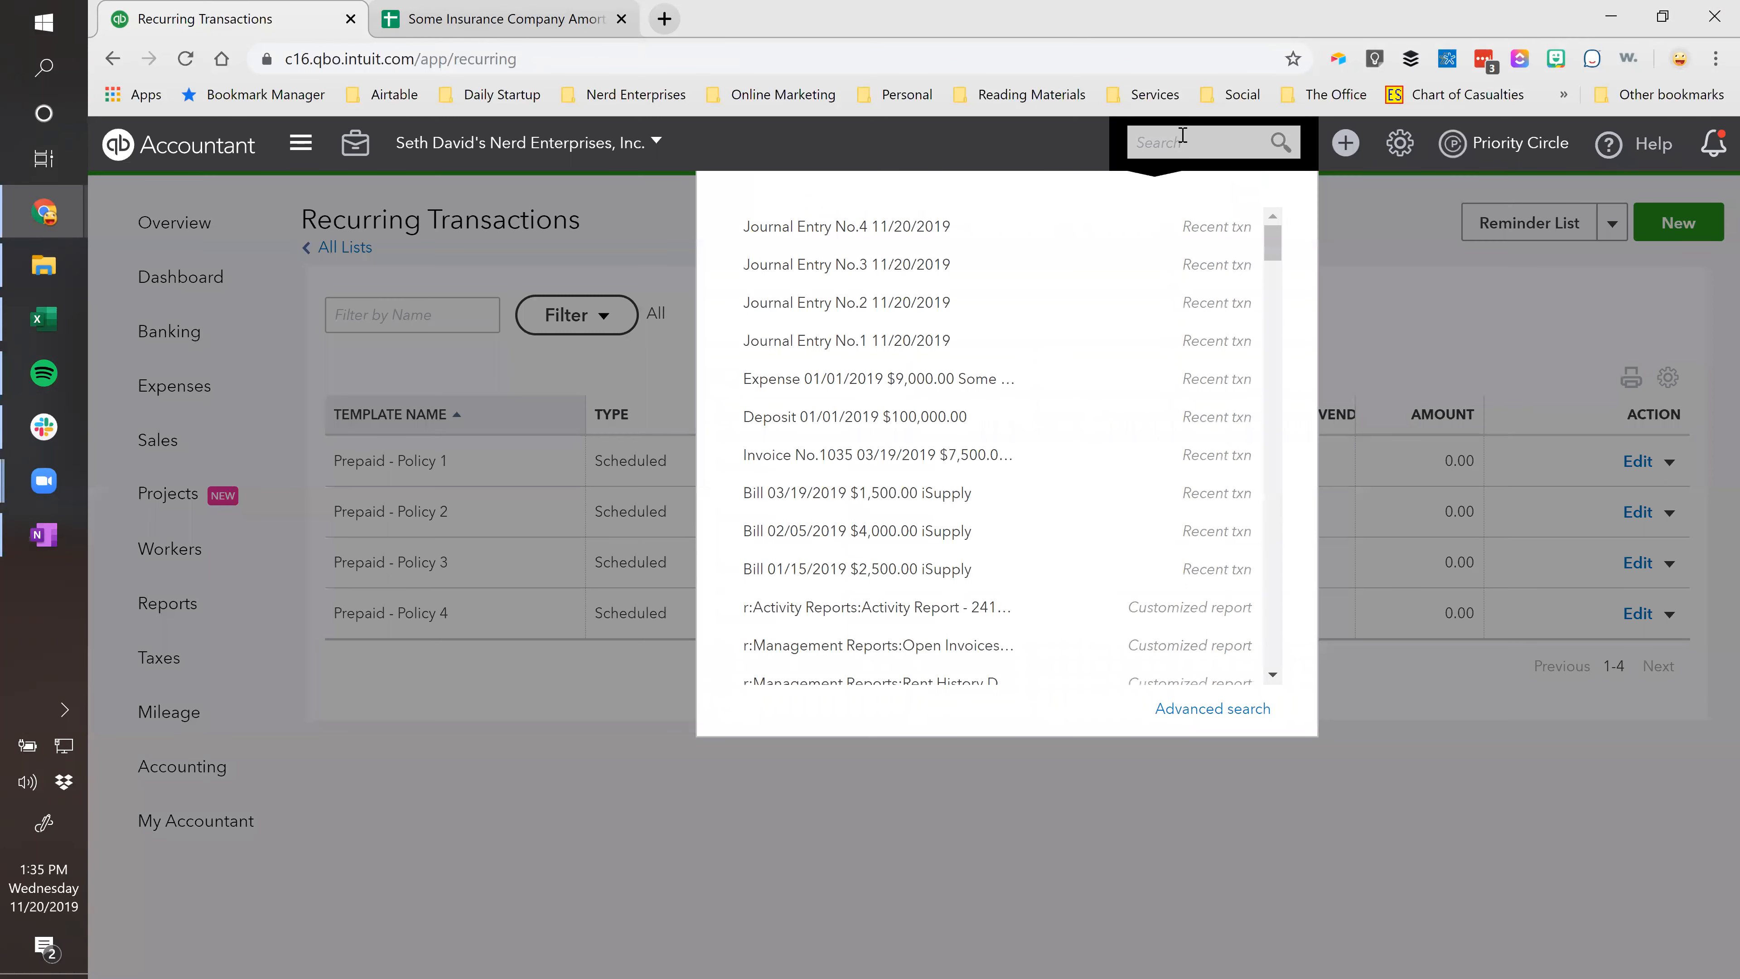
{"action": "left_click", "coordinate": [867, 378]}
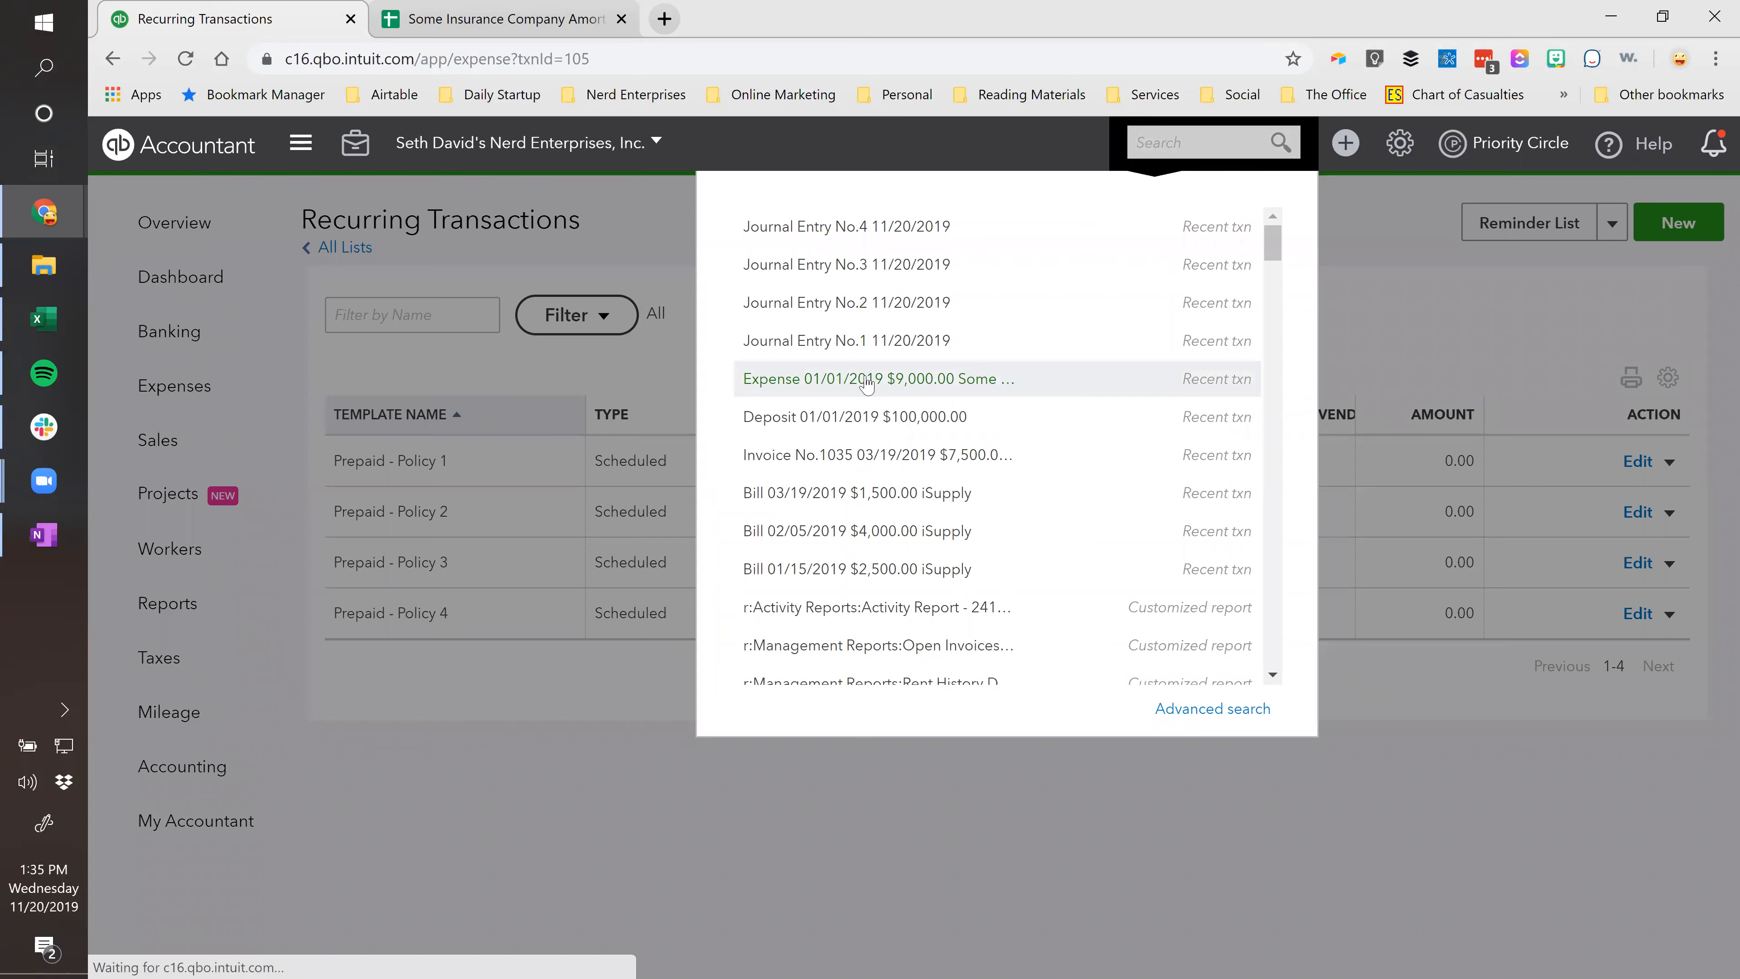
{"action": "scroll", "coordinate": [902, 322], "scroll_direction": "down", "scroll_amount": 5}
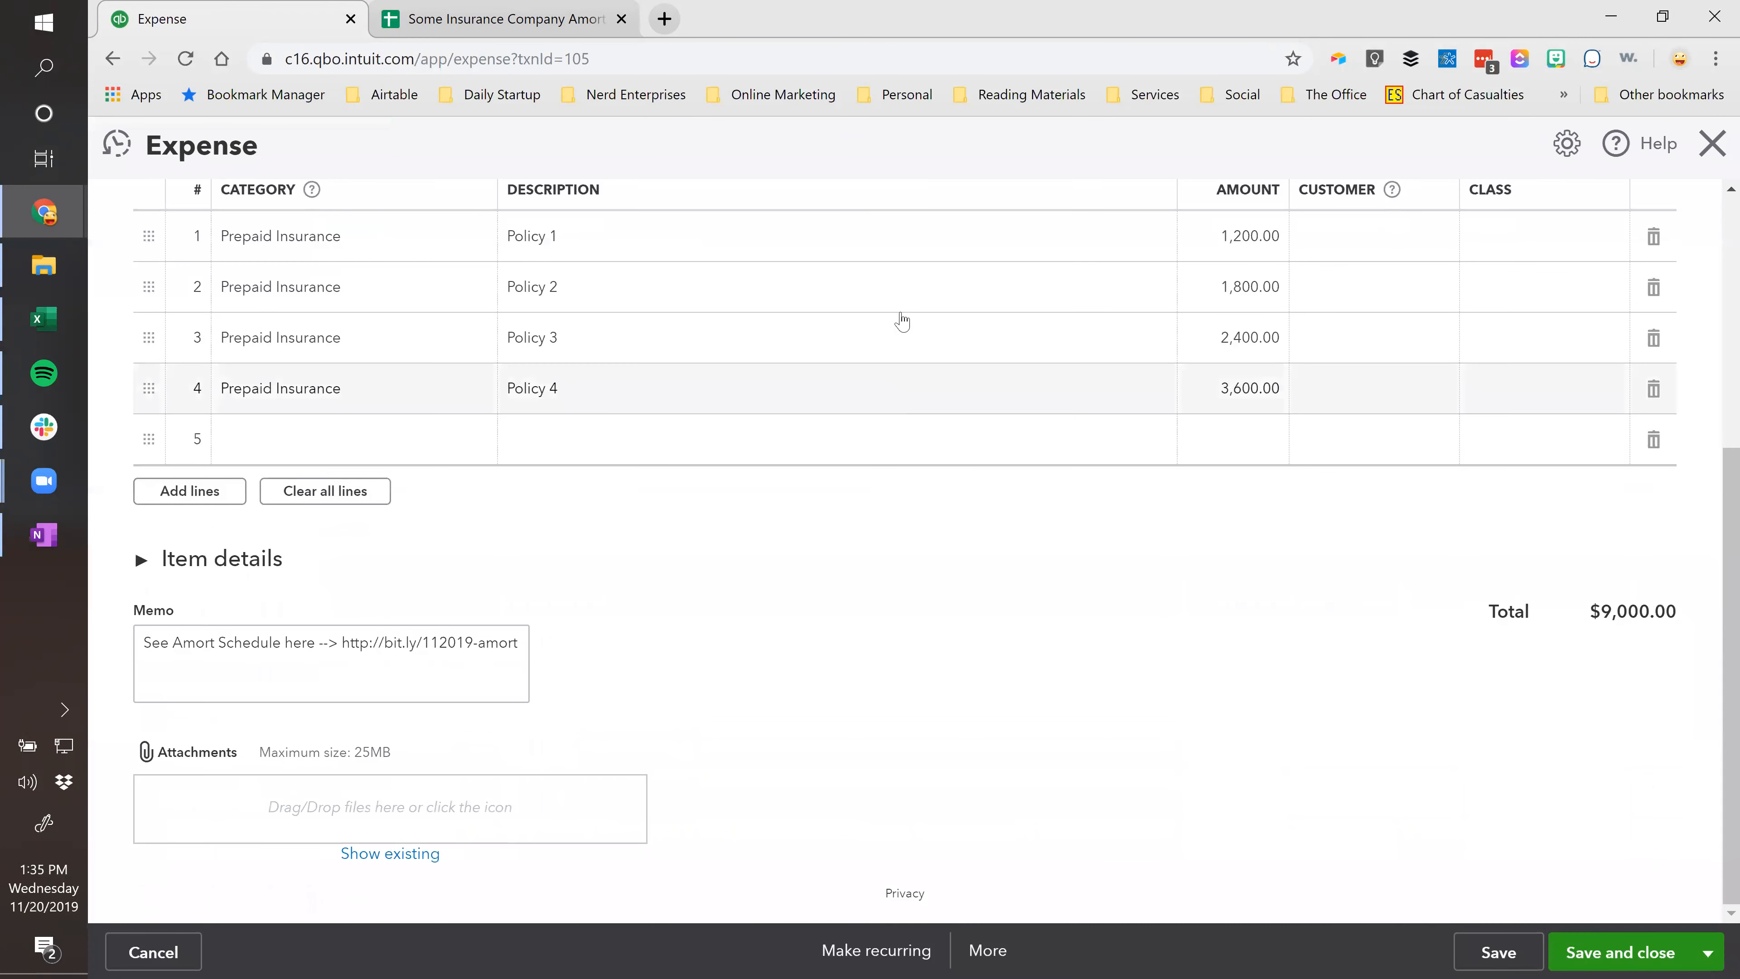
{"action": "left_click", "coordinate": [329, 649]}
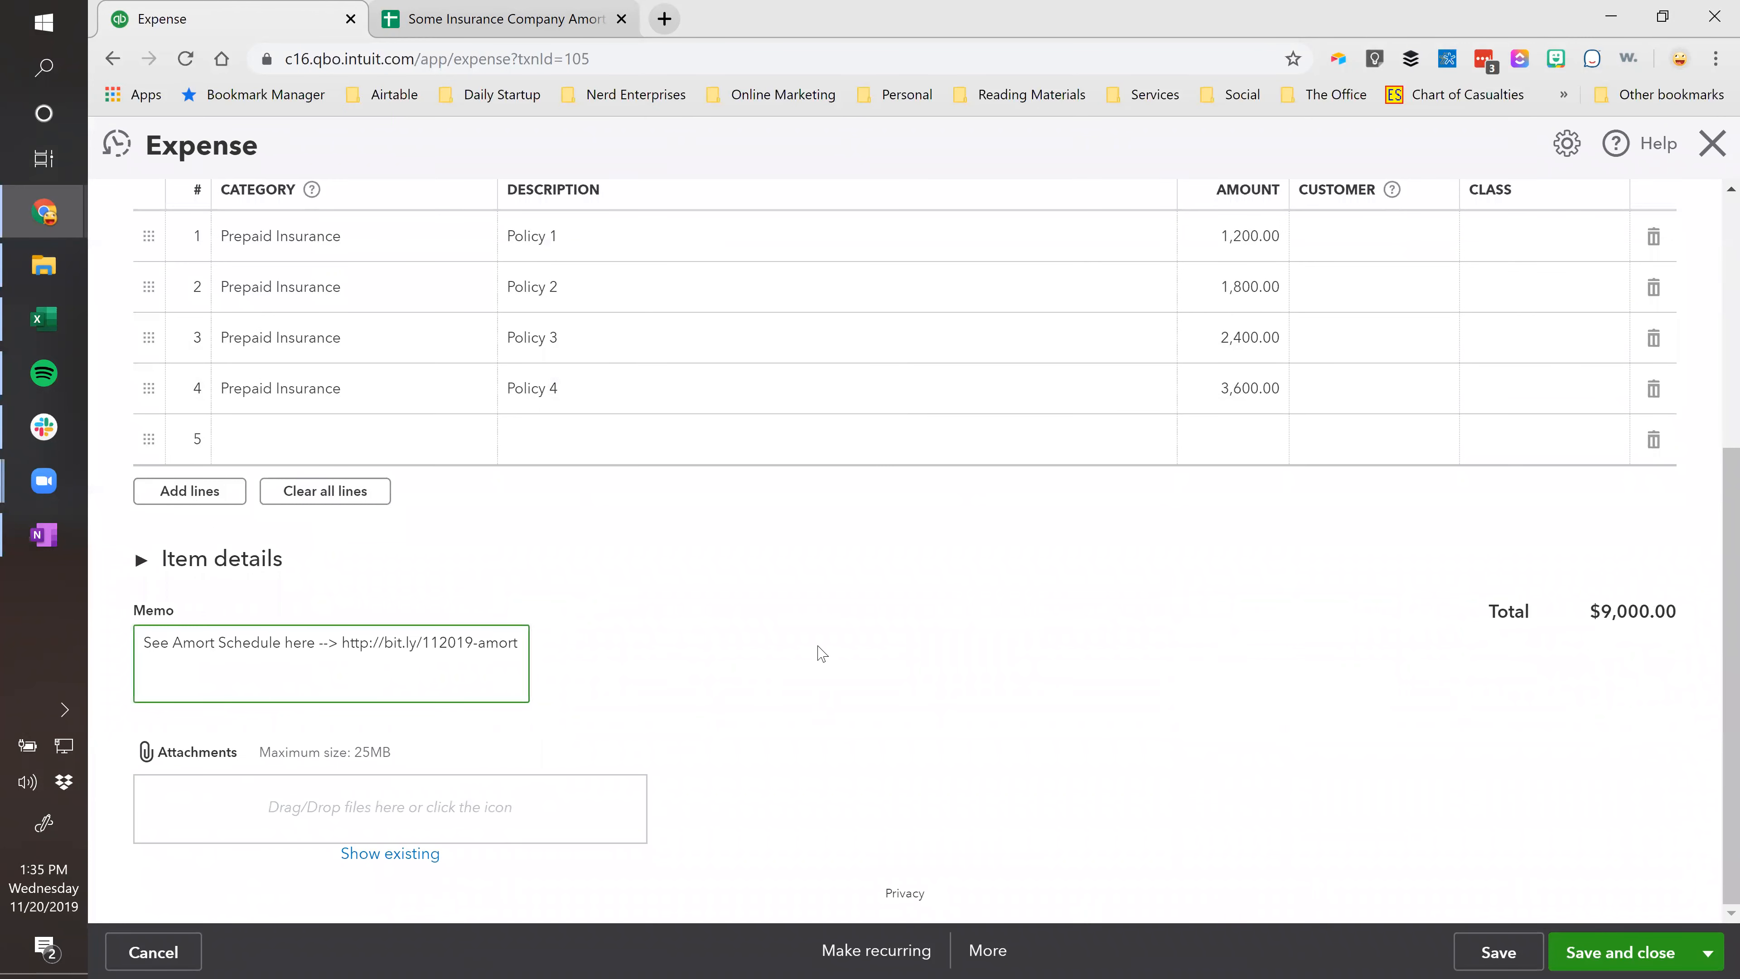
{"action": "key", "text": "ctrl+a"}
{"action": "key", "text": "ctrl+c"}
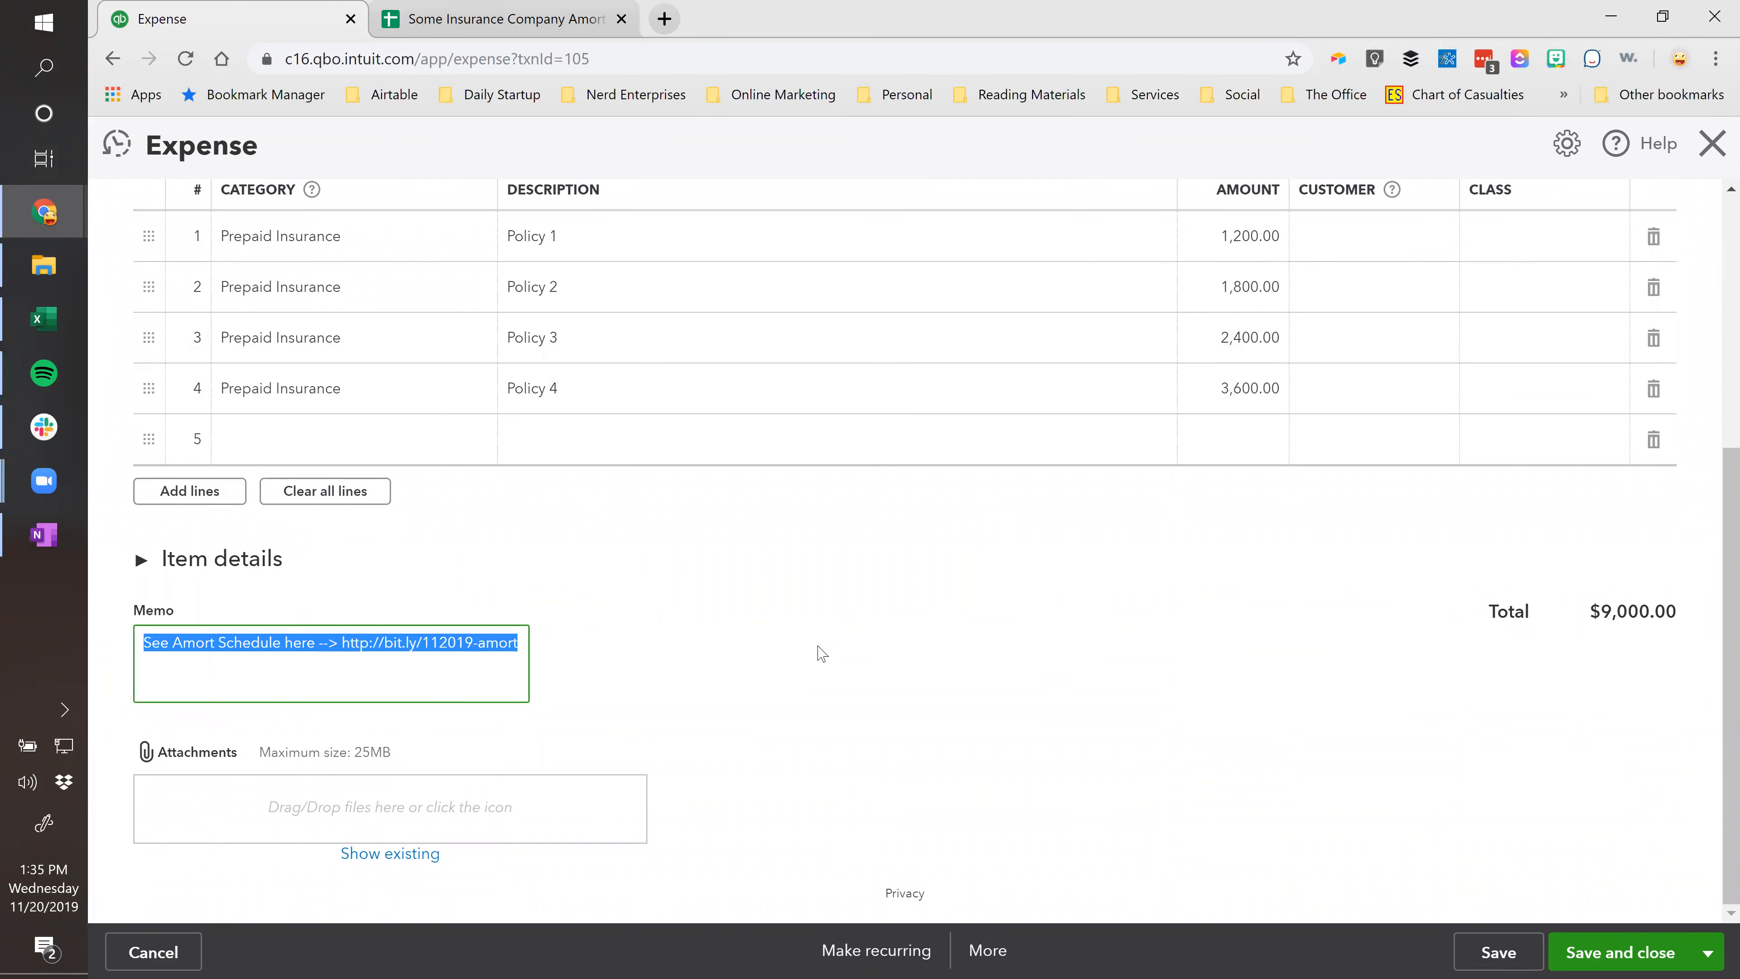
Paste the copied schedule link into Journal Entry No.1's memo and save, accepting the missing-class prompt.
{"action": "left_click", "coordinate": [621, 19]}
{"action": "scroll", "coordinate": [1294, 548], "scroll_direction": "up", "scroll_amount": 5}
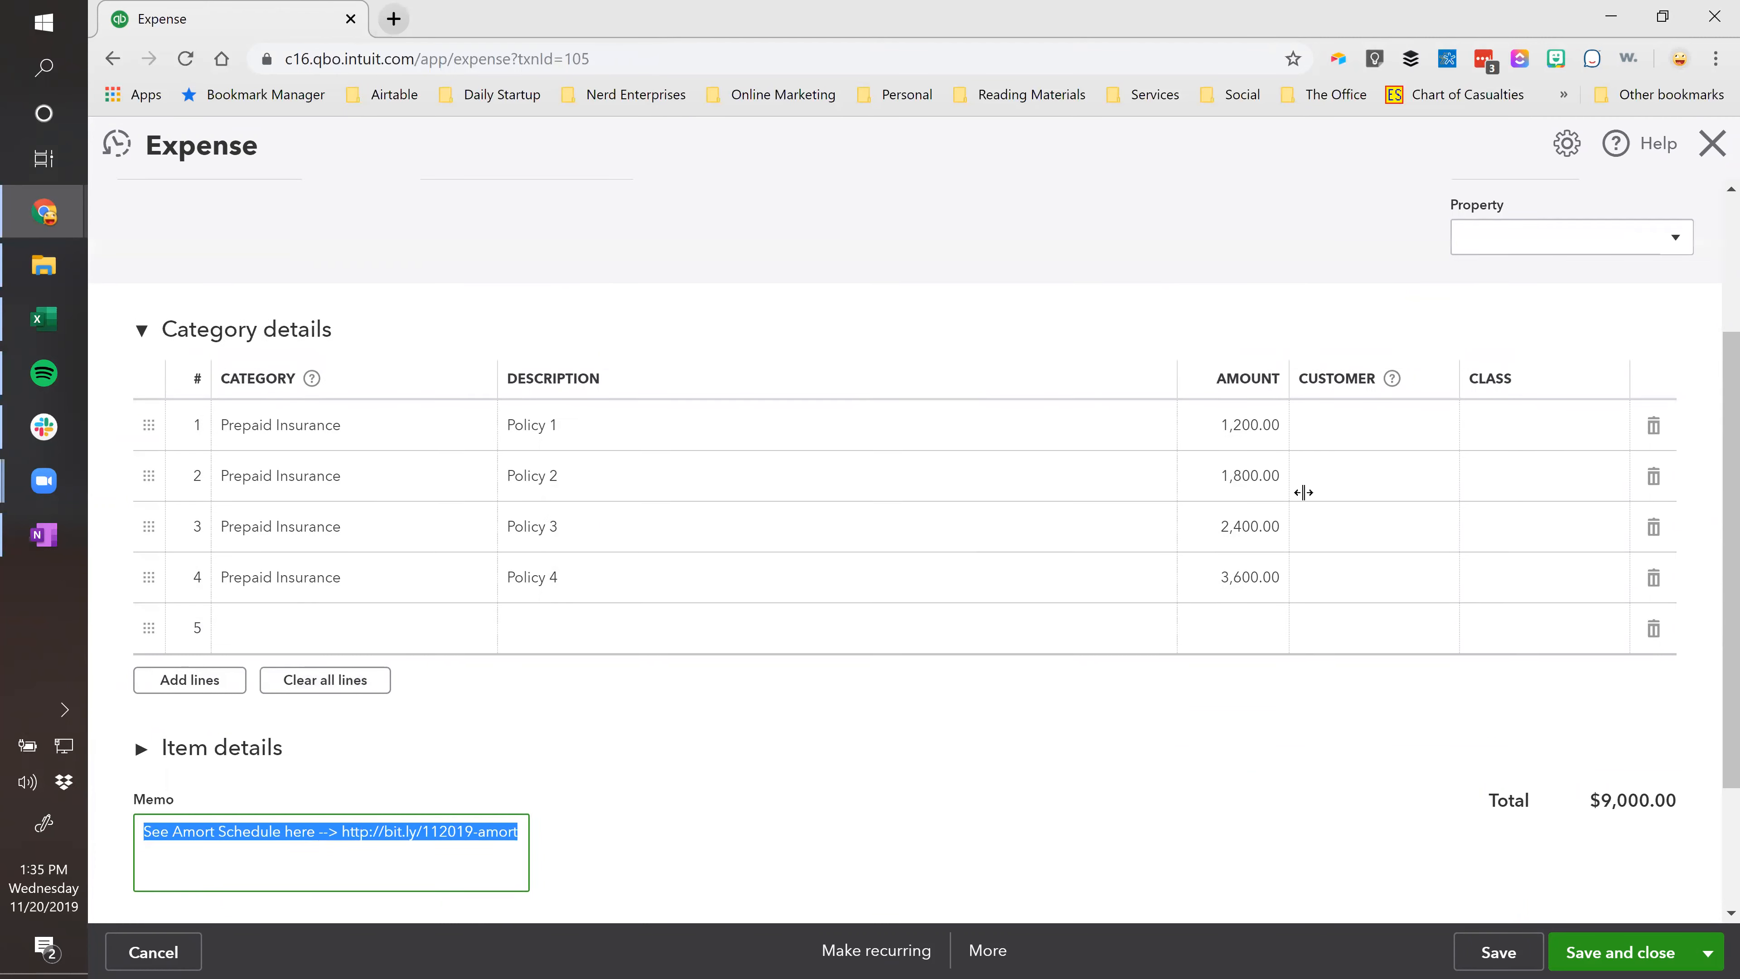
{"action": "left_click", "coordinate": [1712, 144]}
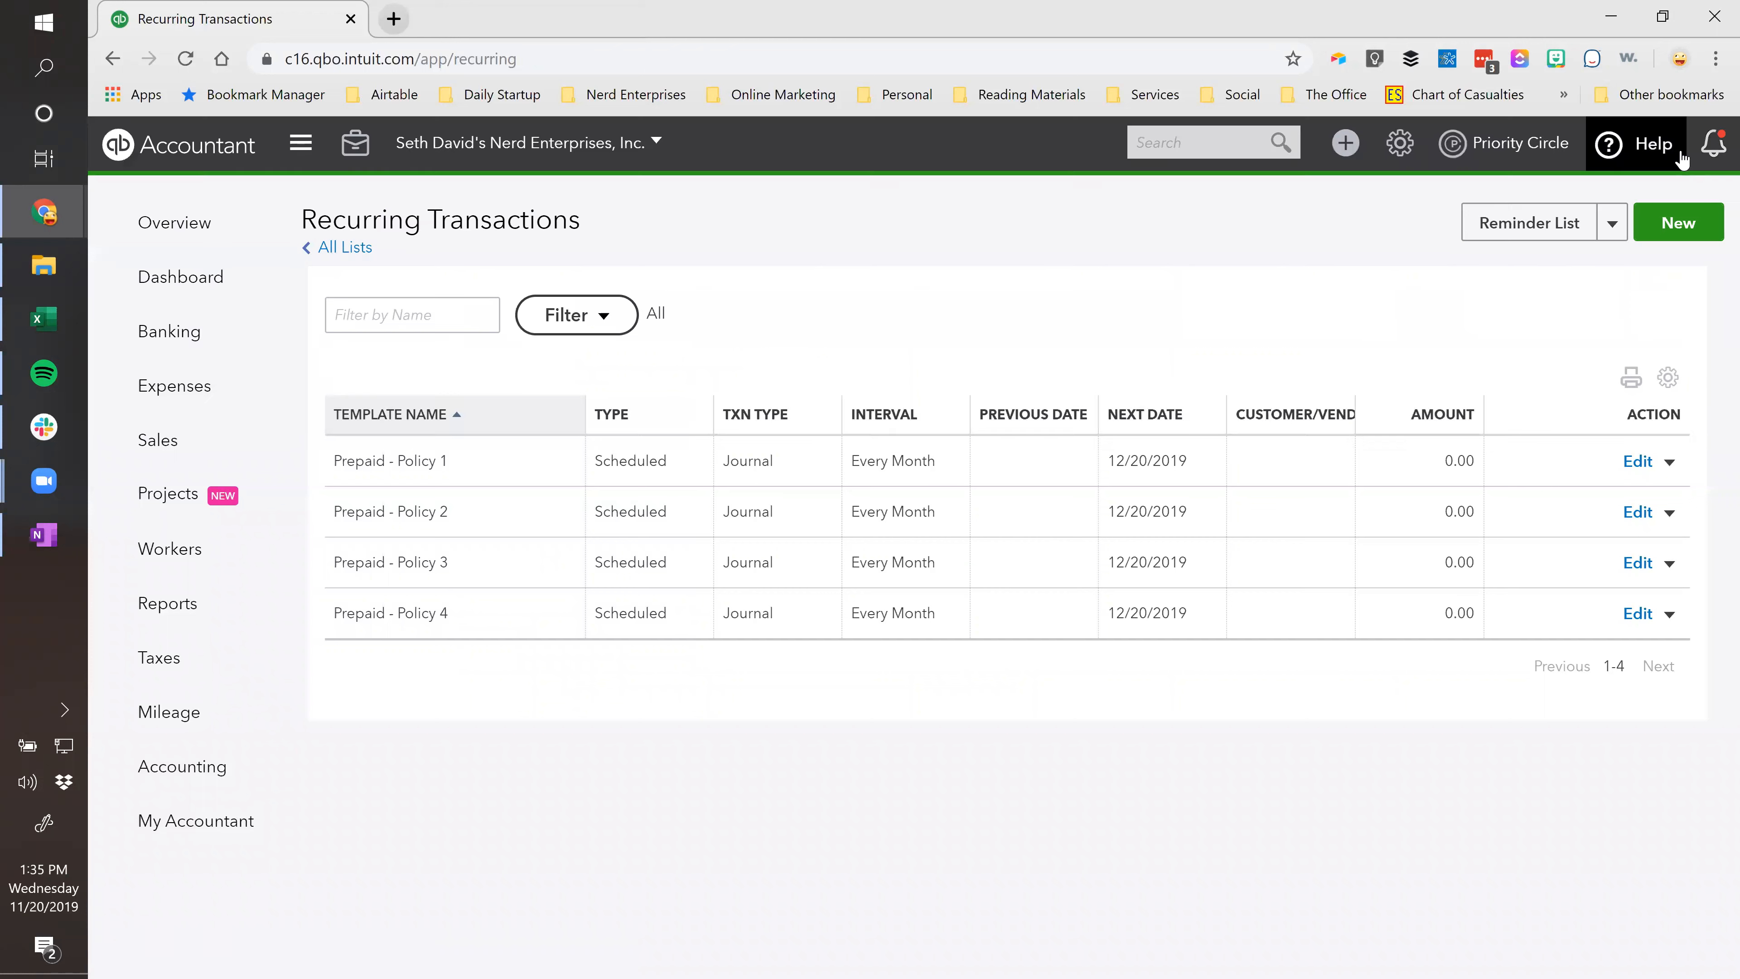
{"action": "left_click", "coordinate": [1171, 144]}
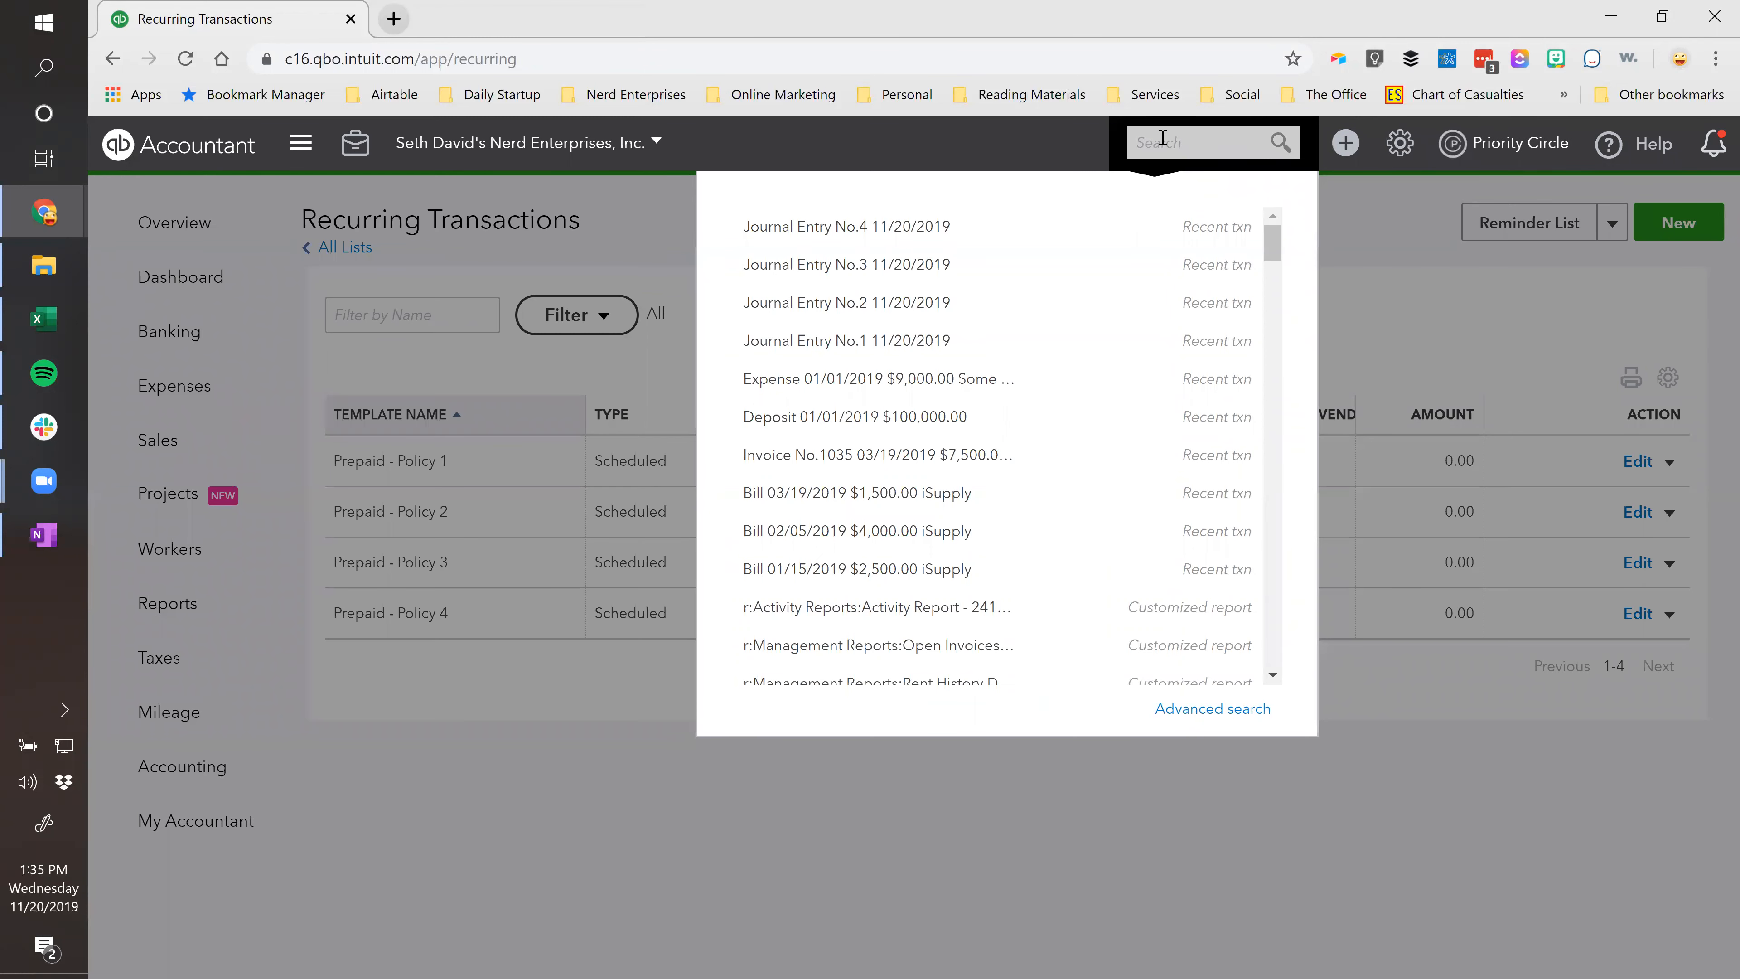
{"action": "left_click", "coordinate": [842, 342]}
{"action": "scroll", "coordinate": [542, 599], "scroll_direction": "down", "scroll_amount": 4}
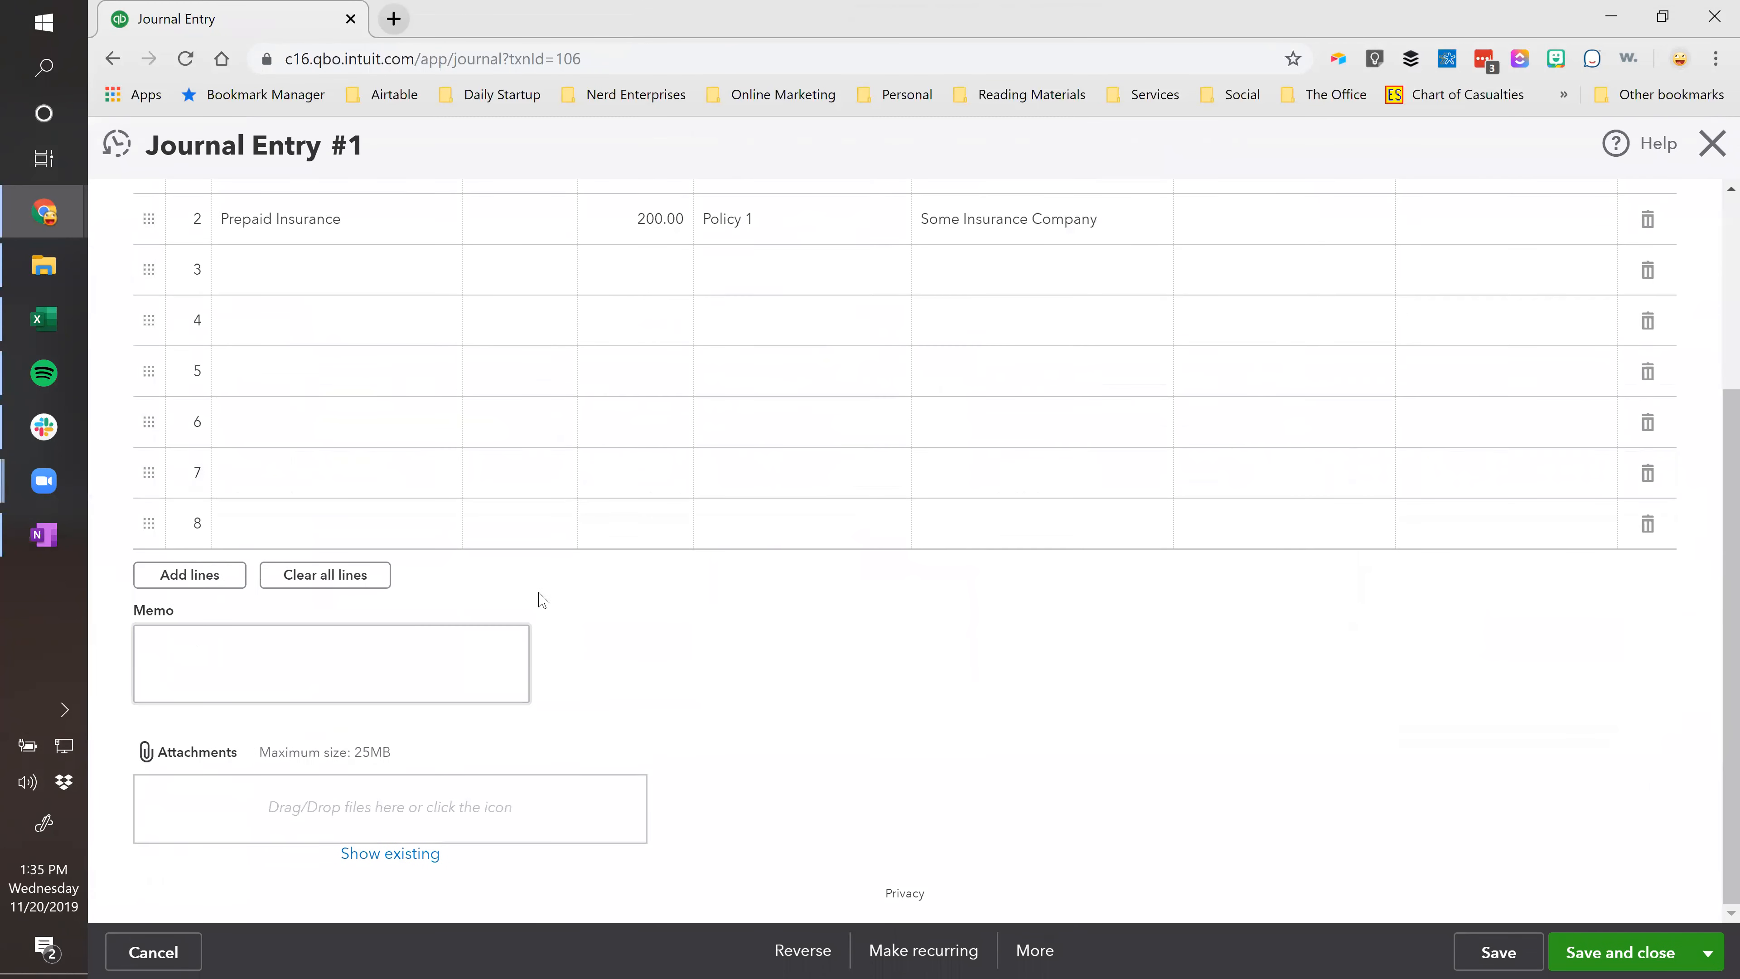
{"action": "key", "text": "ctrl+v"}
{"action": "key", "text": "Tab"}
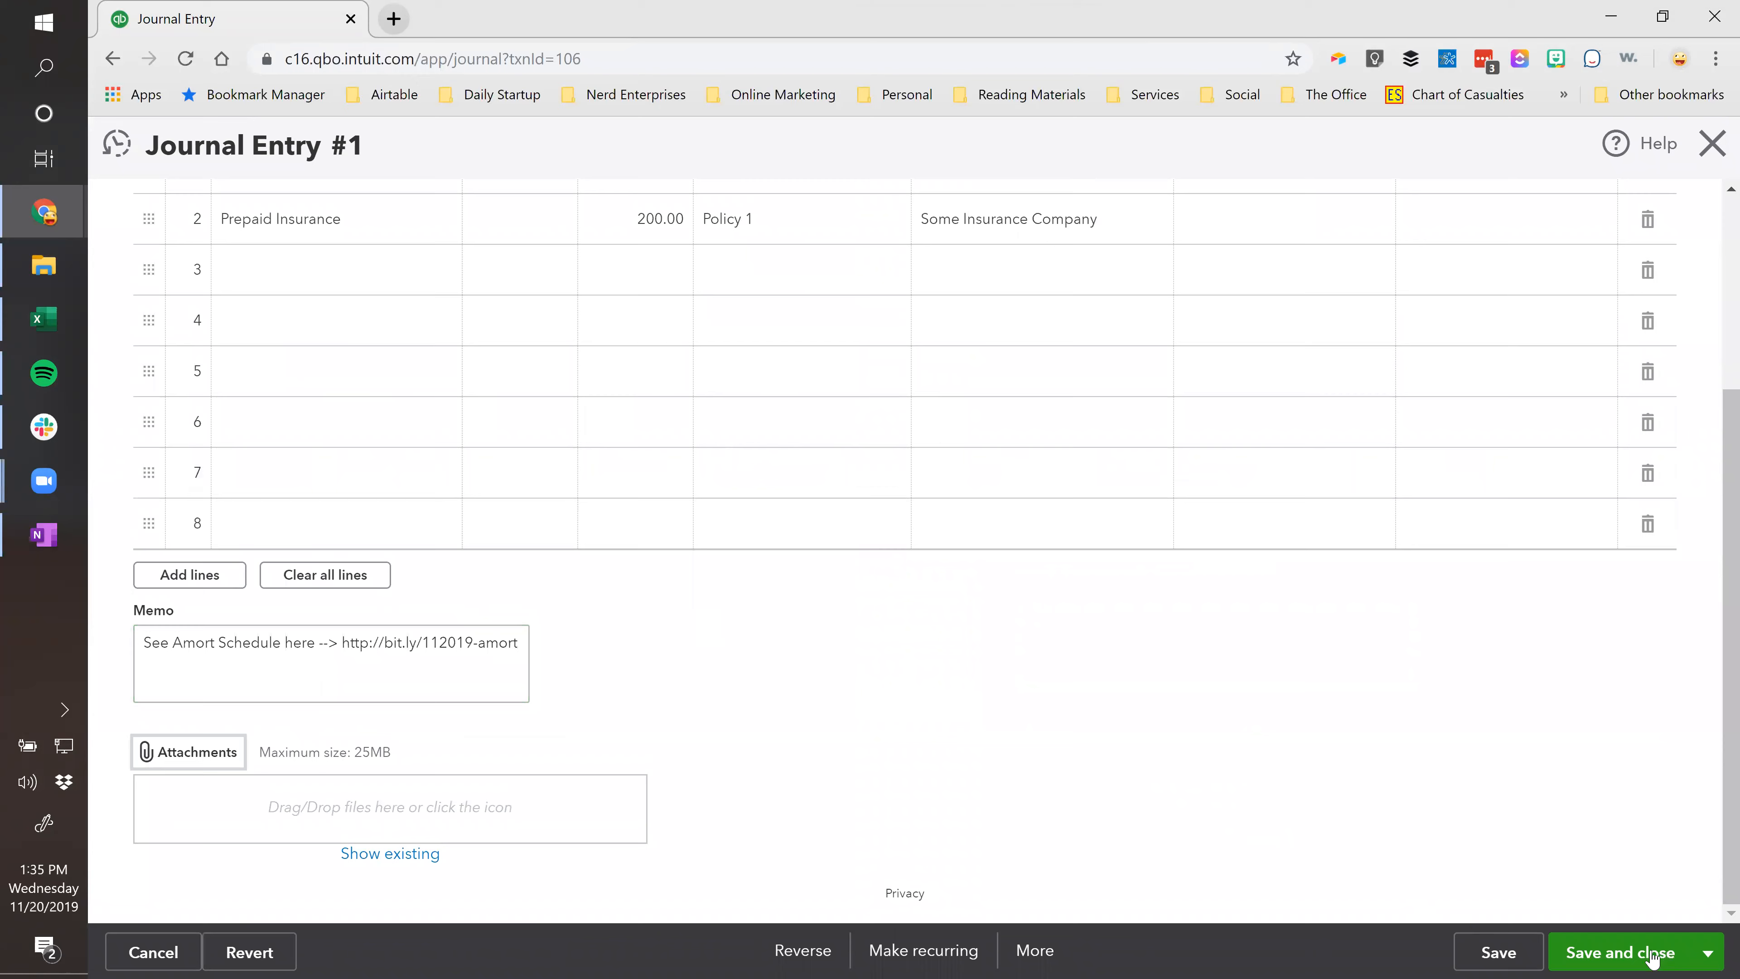
{"action": "left_click", "coordinate": [1651, 956]}
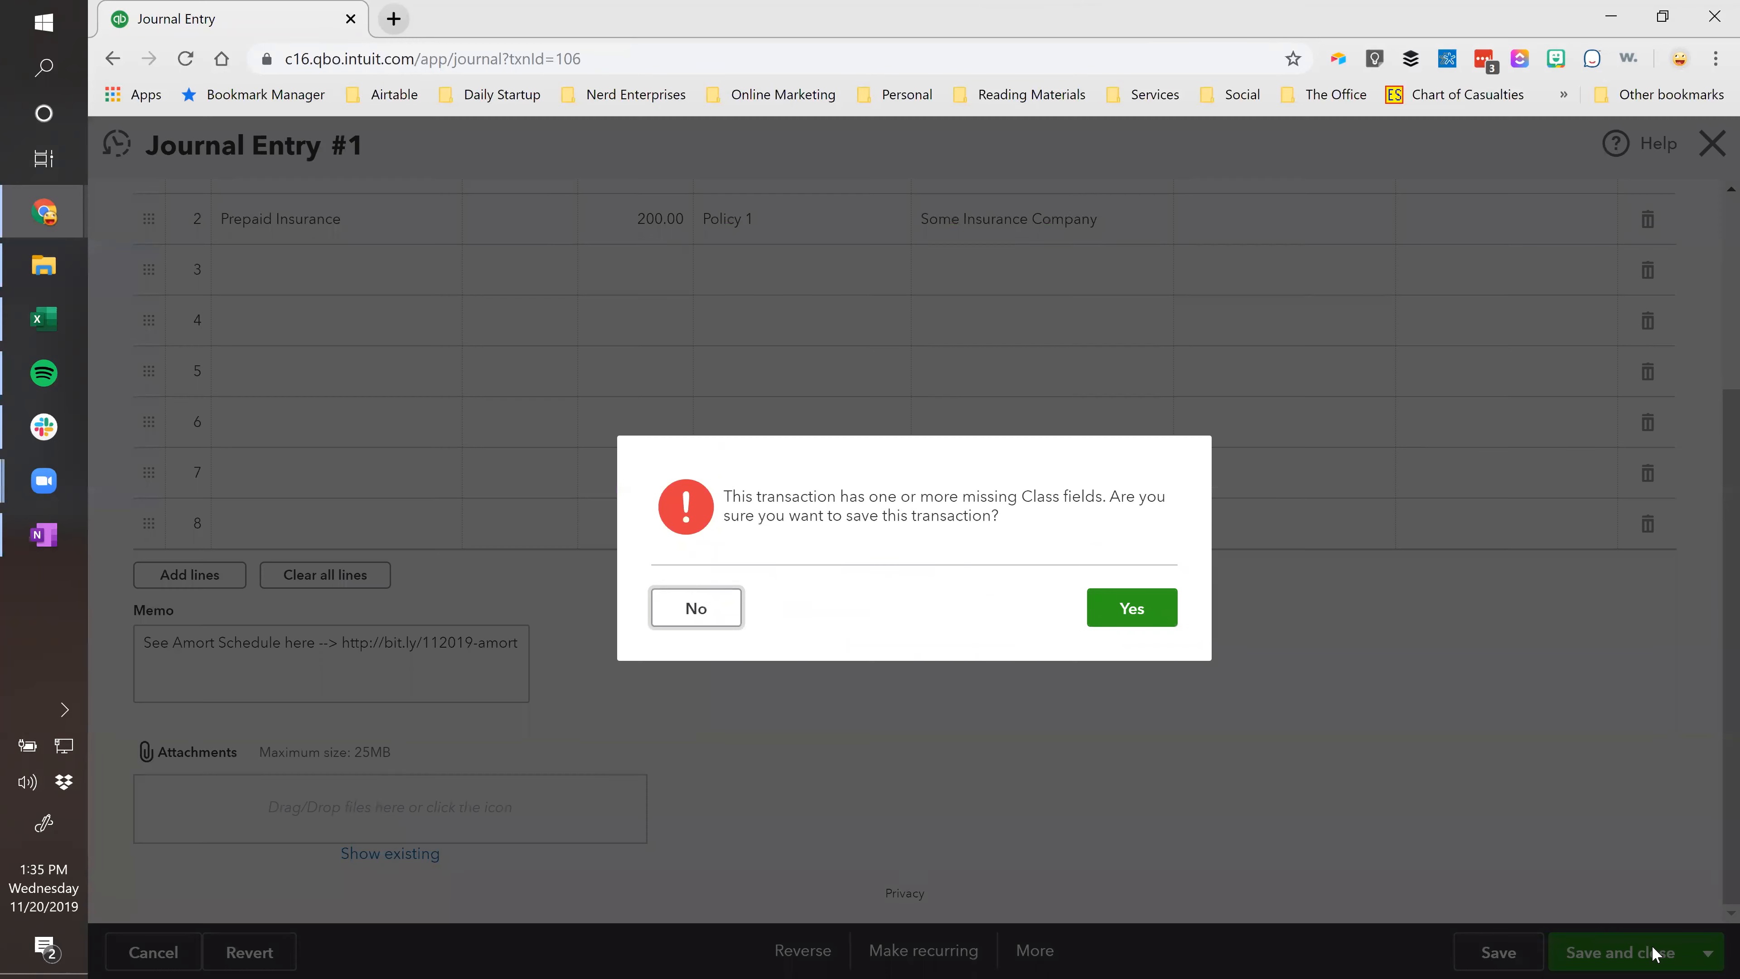
{"action": "left_click", "coordinate": [1127, 620]}
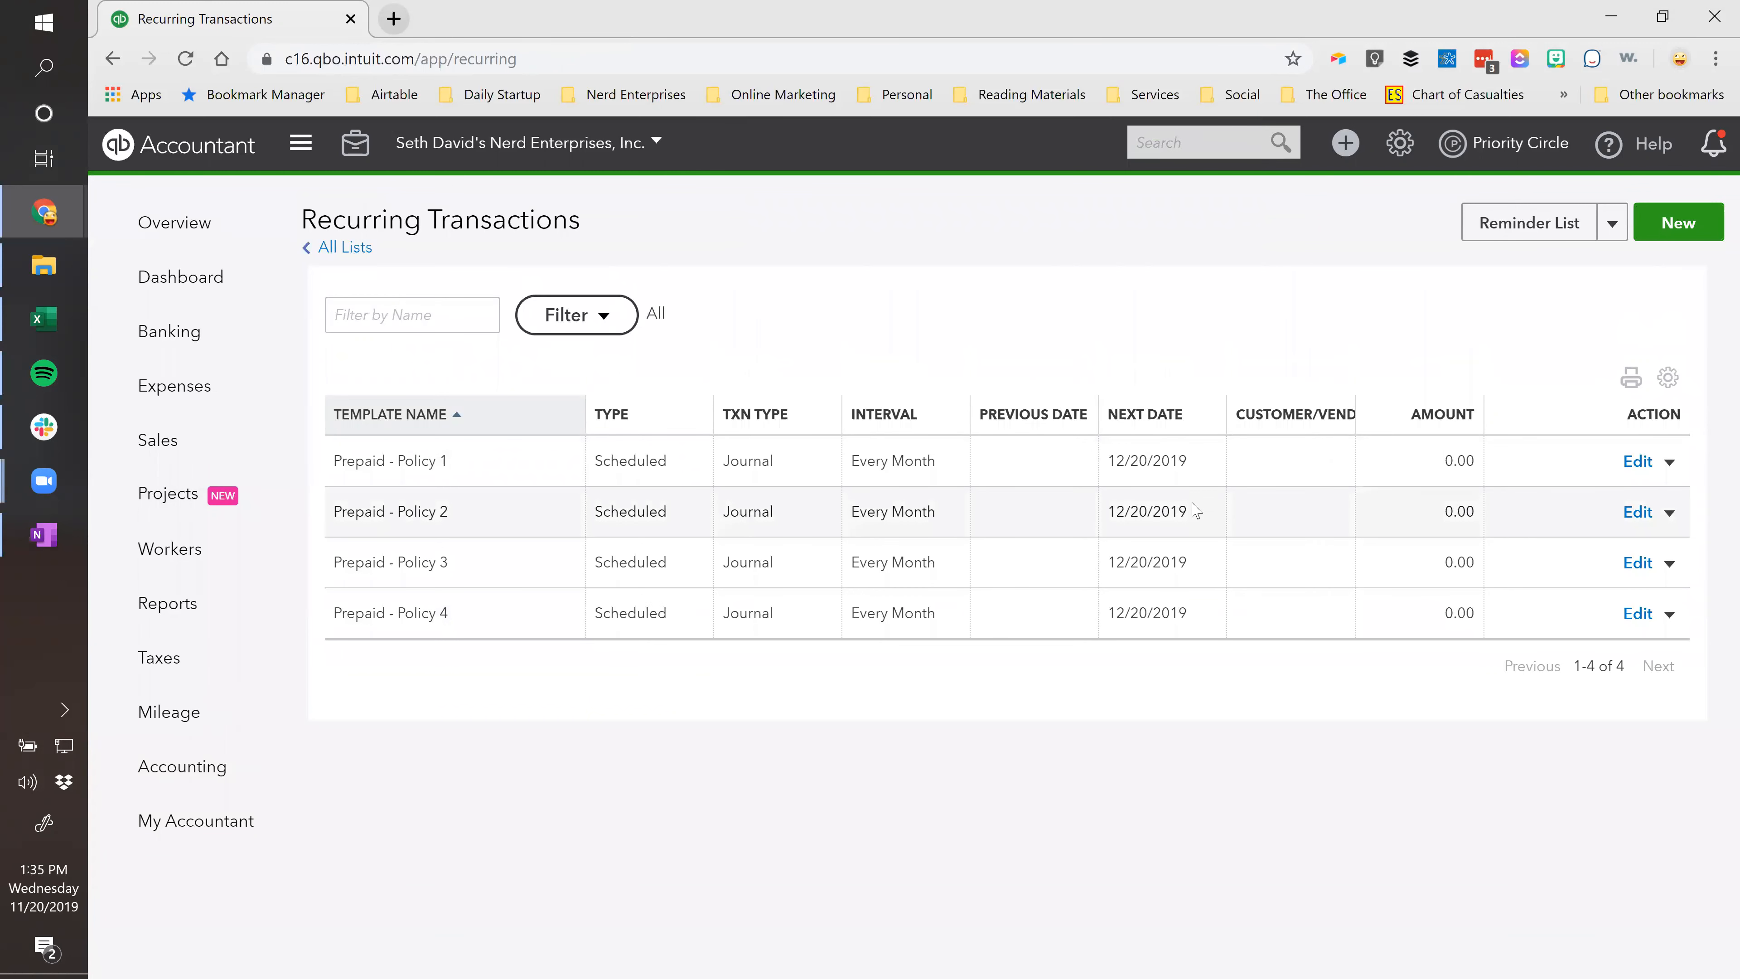
Paste the amortization link memo into the Prepaid - Policy 1 template and save it.
{"action": "left_click", "coordinate": [1633, 465]}
{"action": "scroll", "coordinate": [732, 644], "scroll_direction": "down", "scroll_amount": 5}
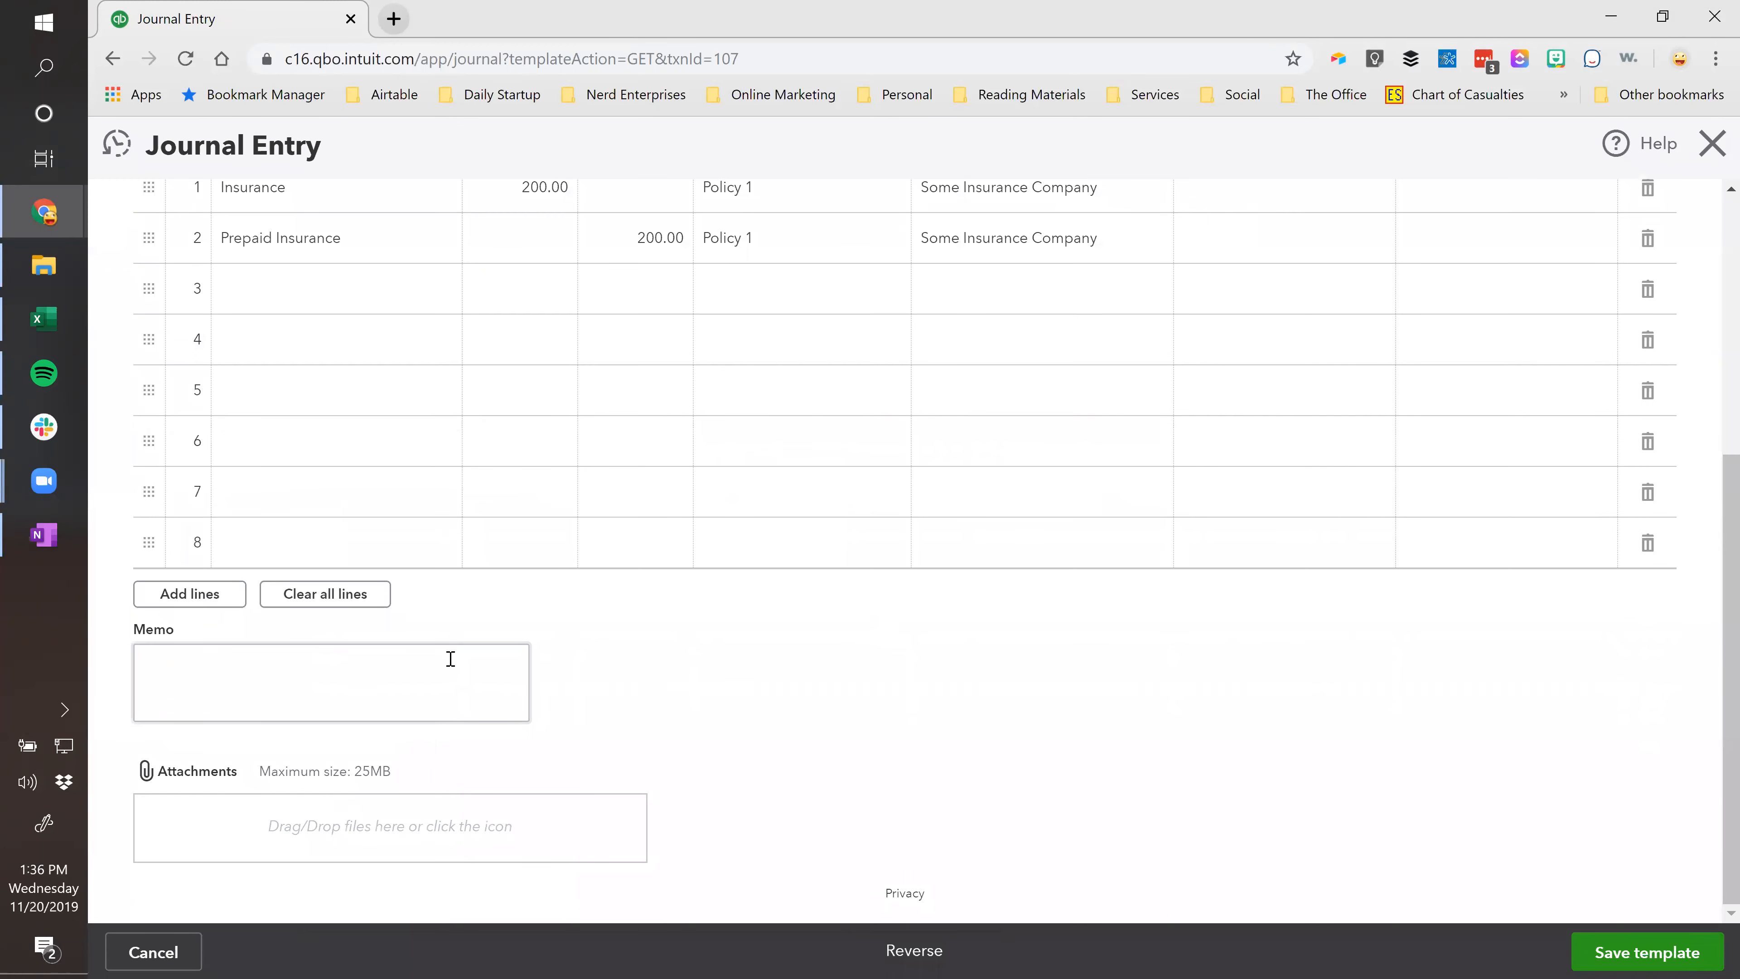
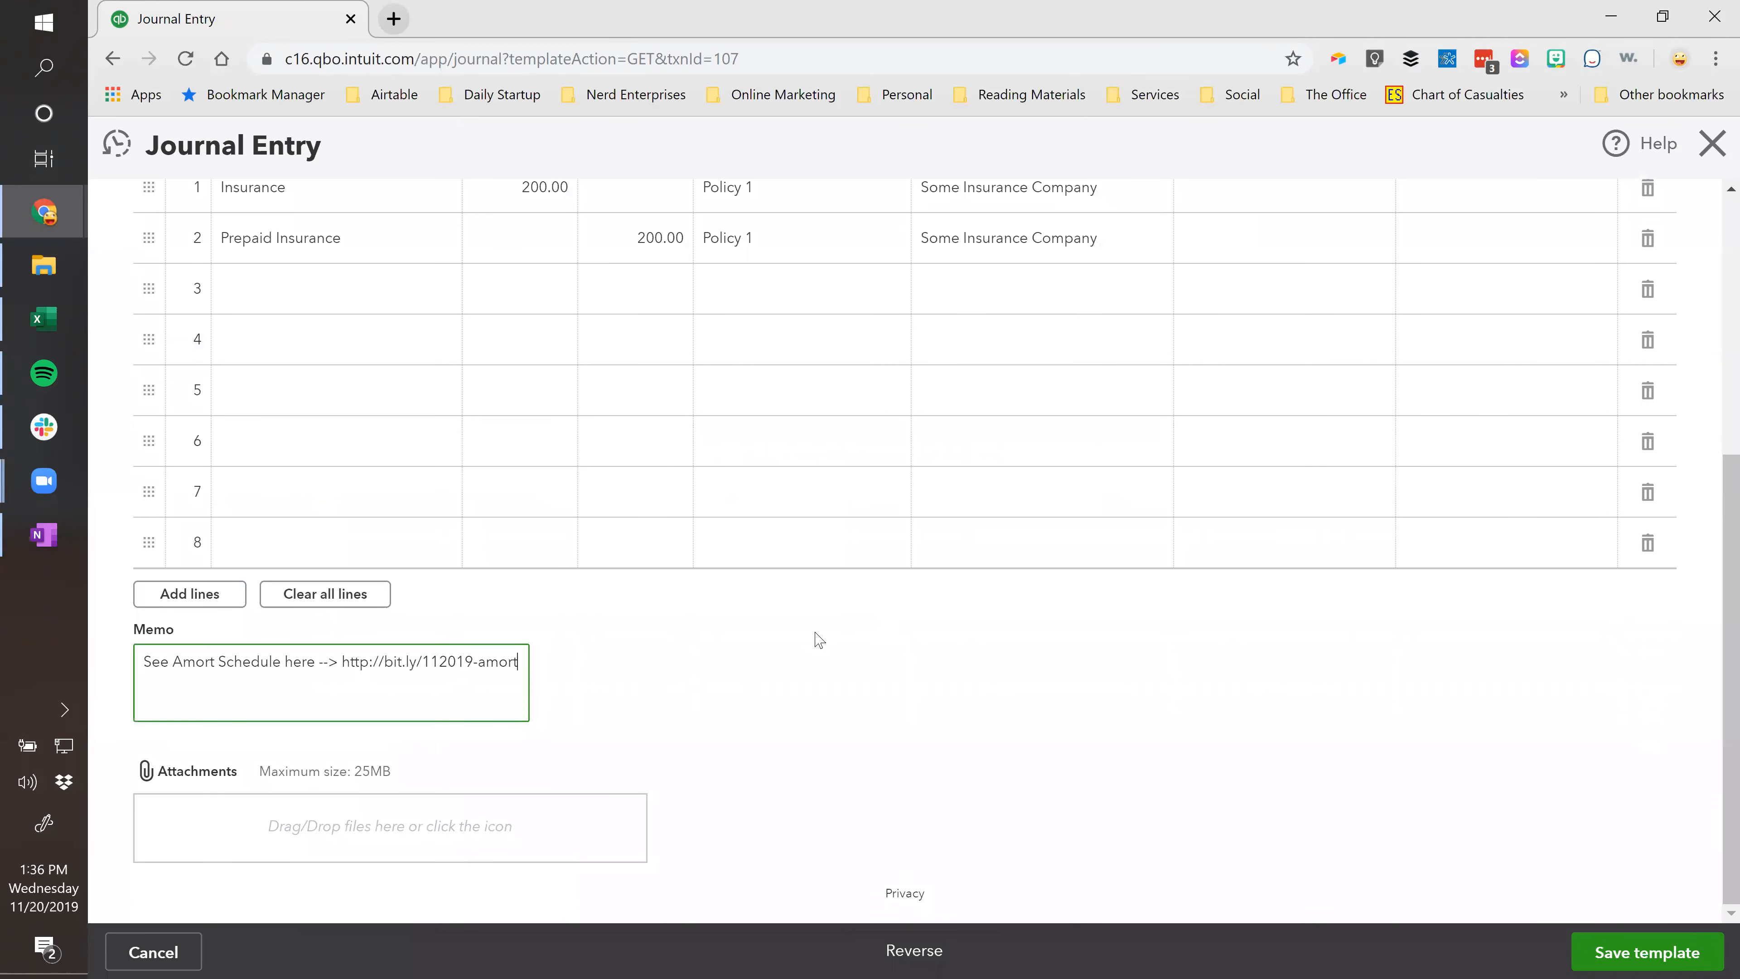
{"action": "left_click", "coordinate": [1683, 952]}
{"action": "left_click", "coordinate": [1153, 617]}
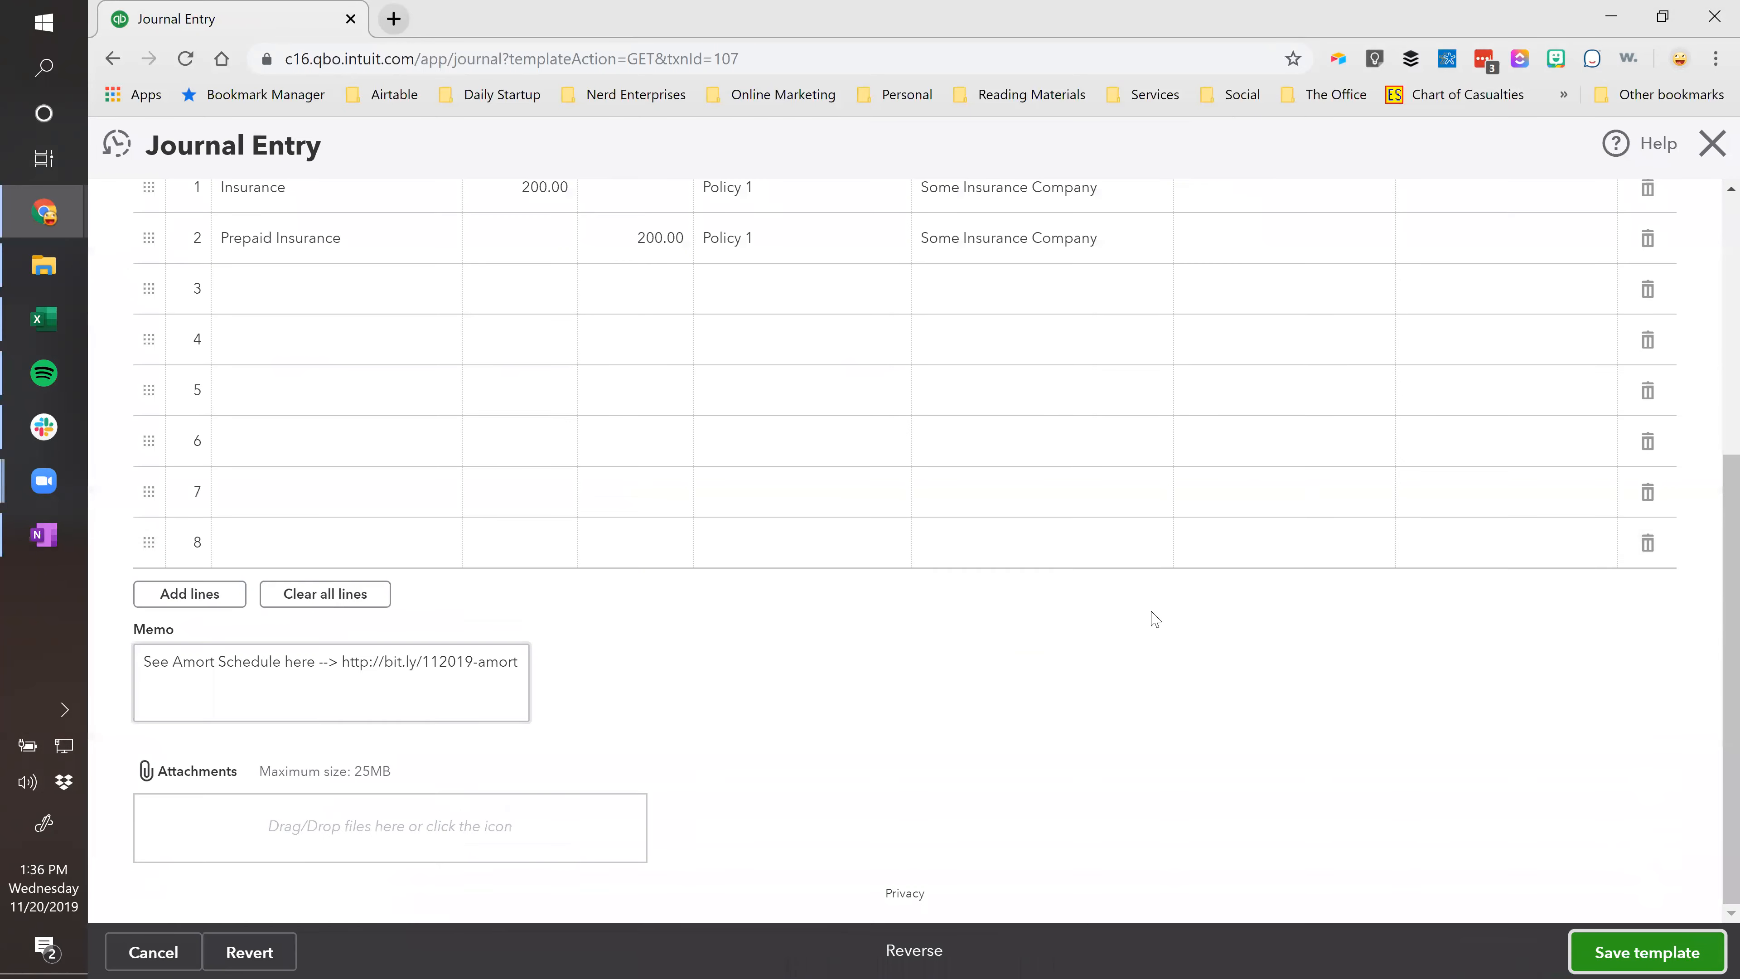
Paste the amortization link memo into the Prepaid - Policy 2 template and save it.
{"action": "left_click", "coordinate": [1634, 515]}
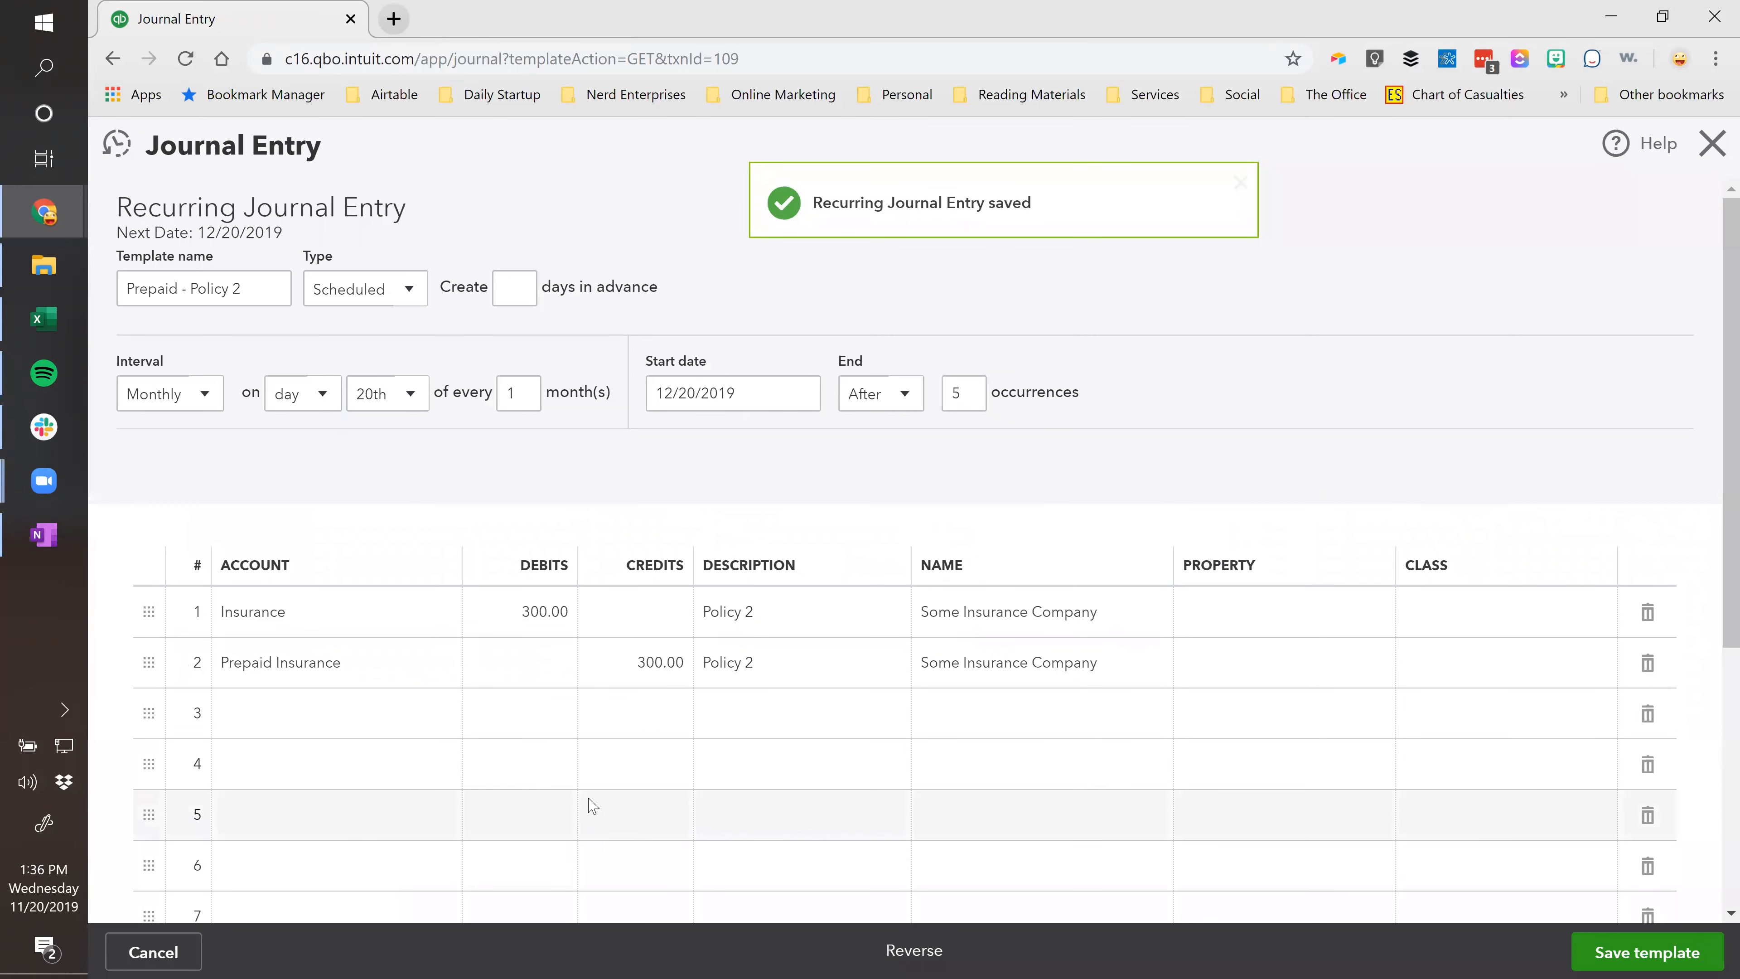
{"action": "scroll", "coordinate": [313, 707], "scroll_direction": "down", "scroll_amount": 5}
{"action": "left_click", "coordinate": [313, 707]}
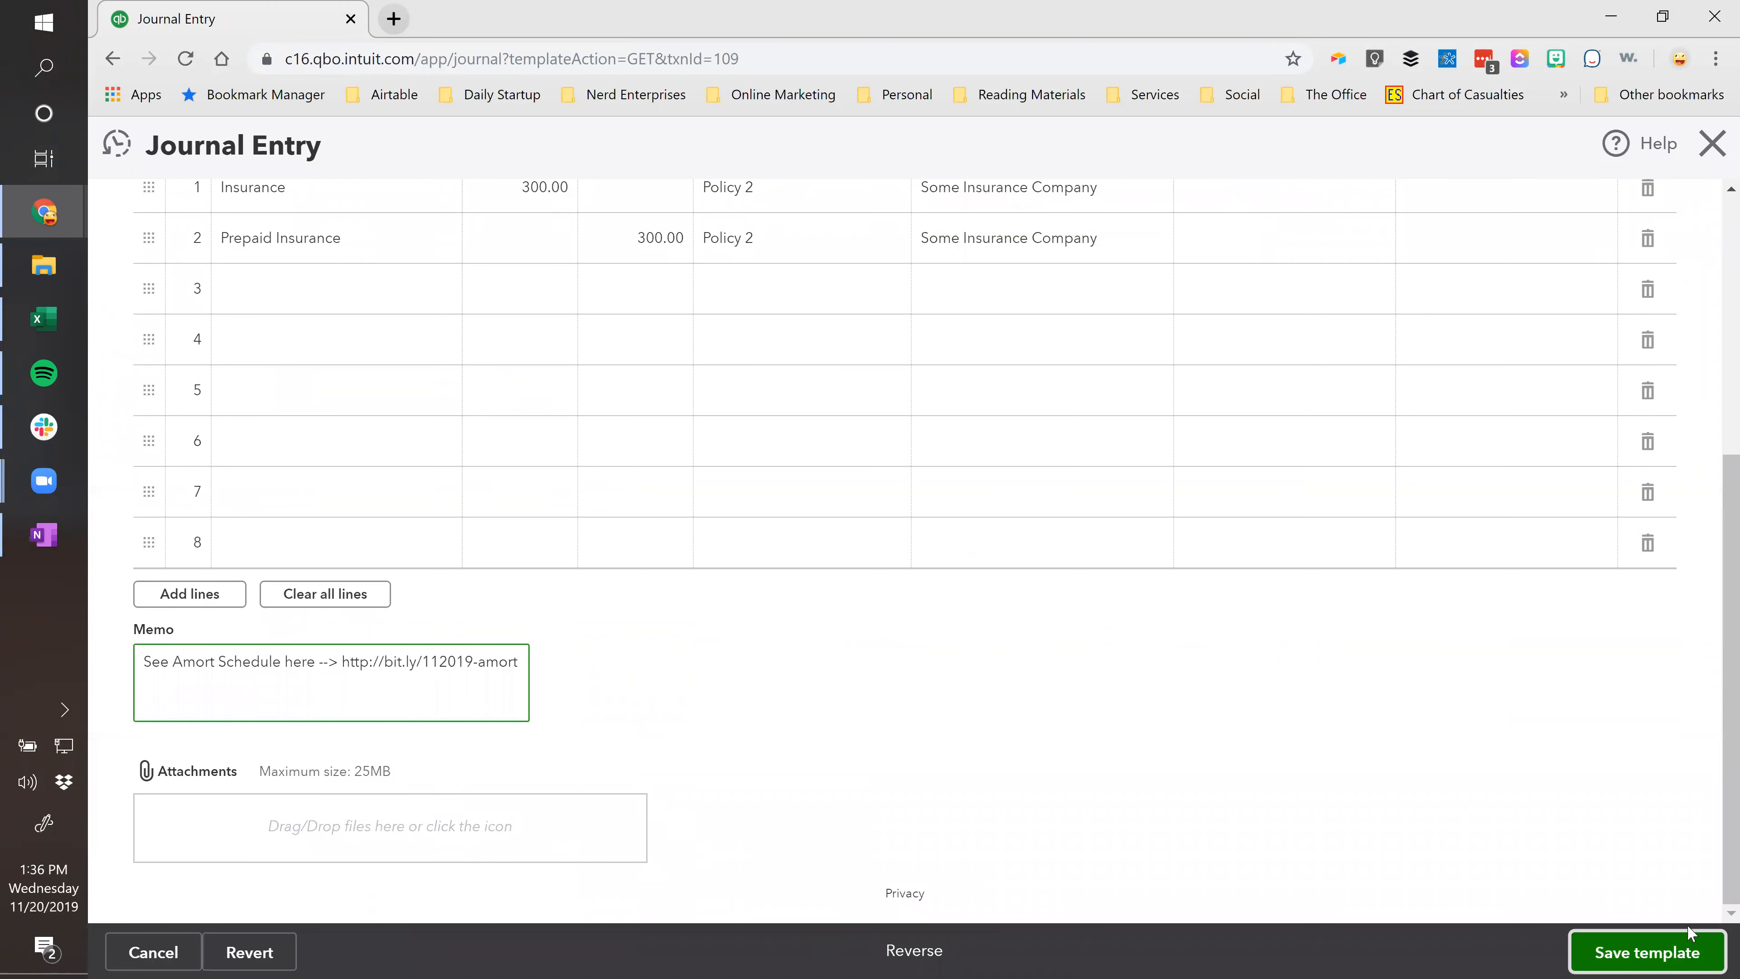
{"action": "left_click", "coordinate": [1689, 933]}
{"action": "left_click", "coordinate": [1154, 608]}
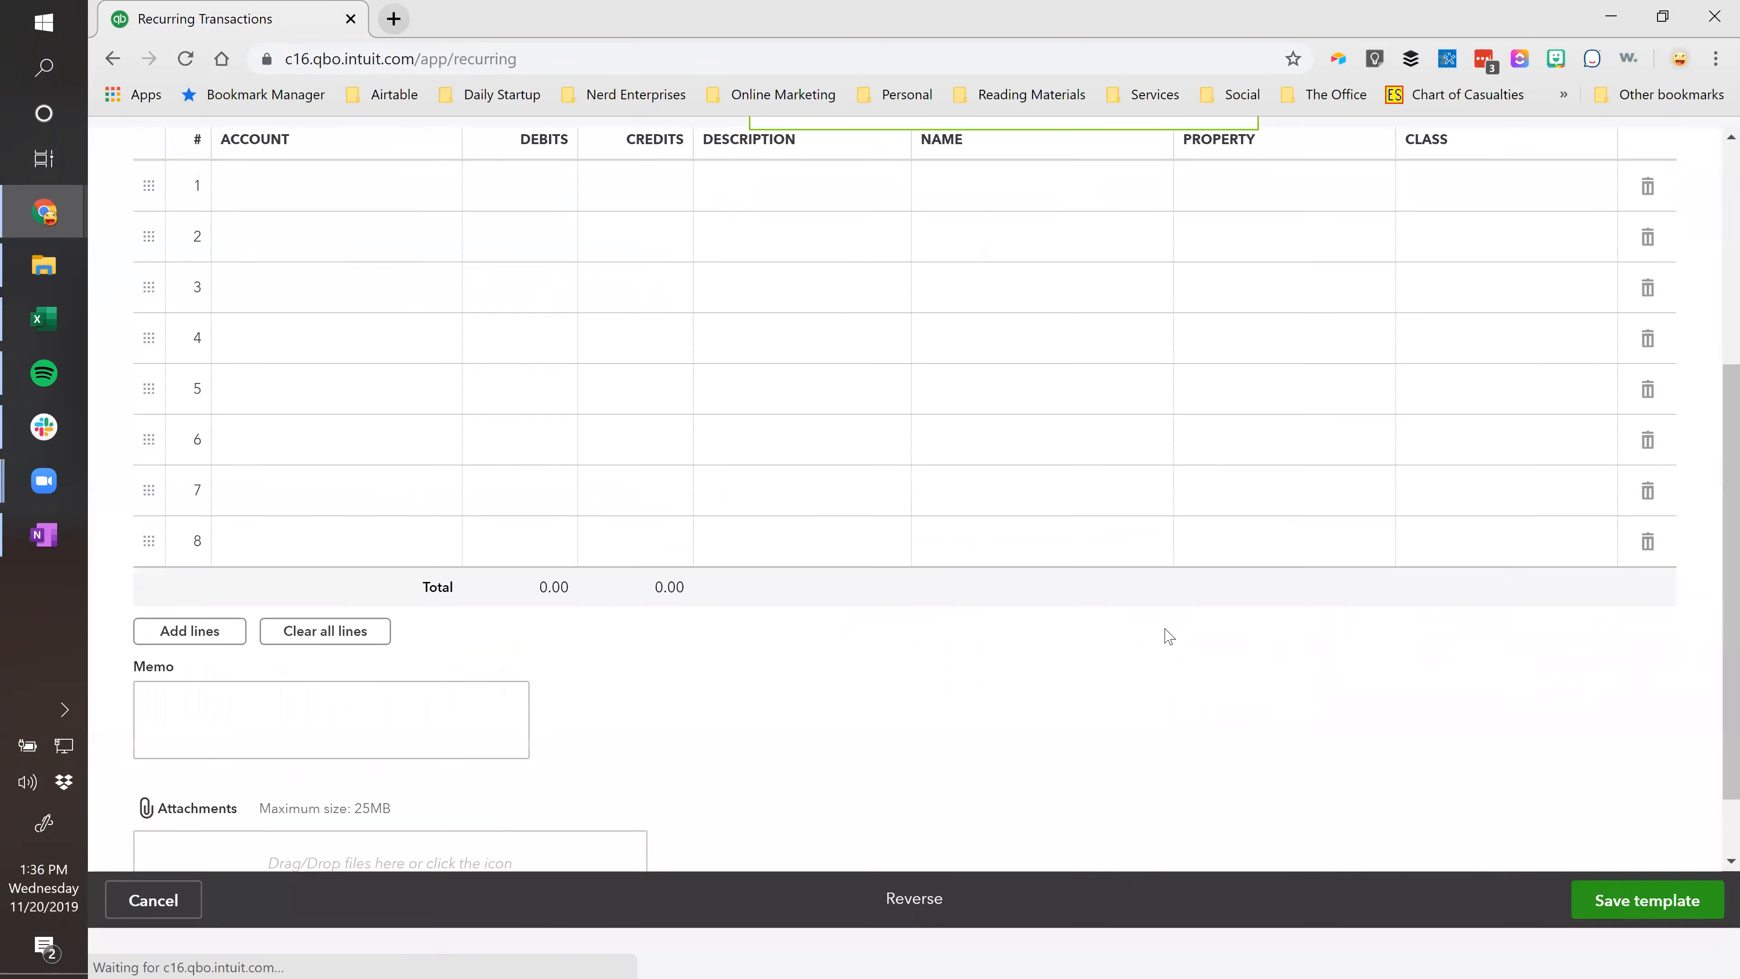
Paste the amortization link memo into the Prepaid - Policy 3 template and save it.
{"action": "left_click", "coordinate": [1637, 563]}
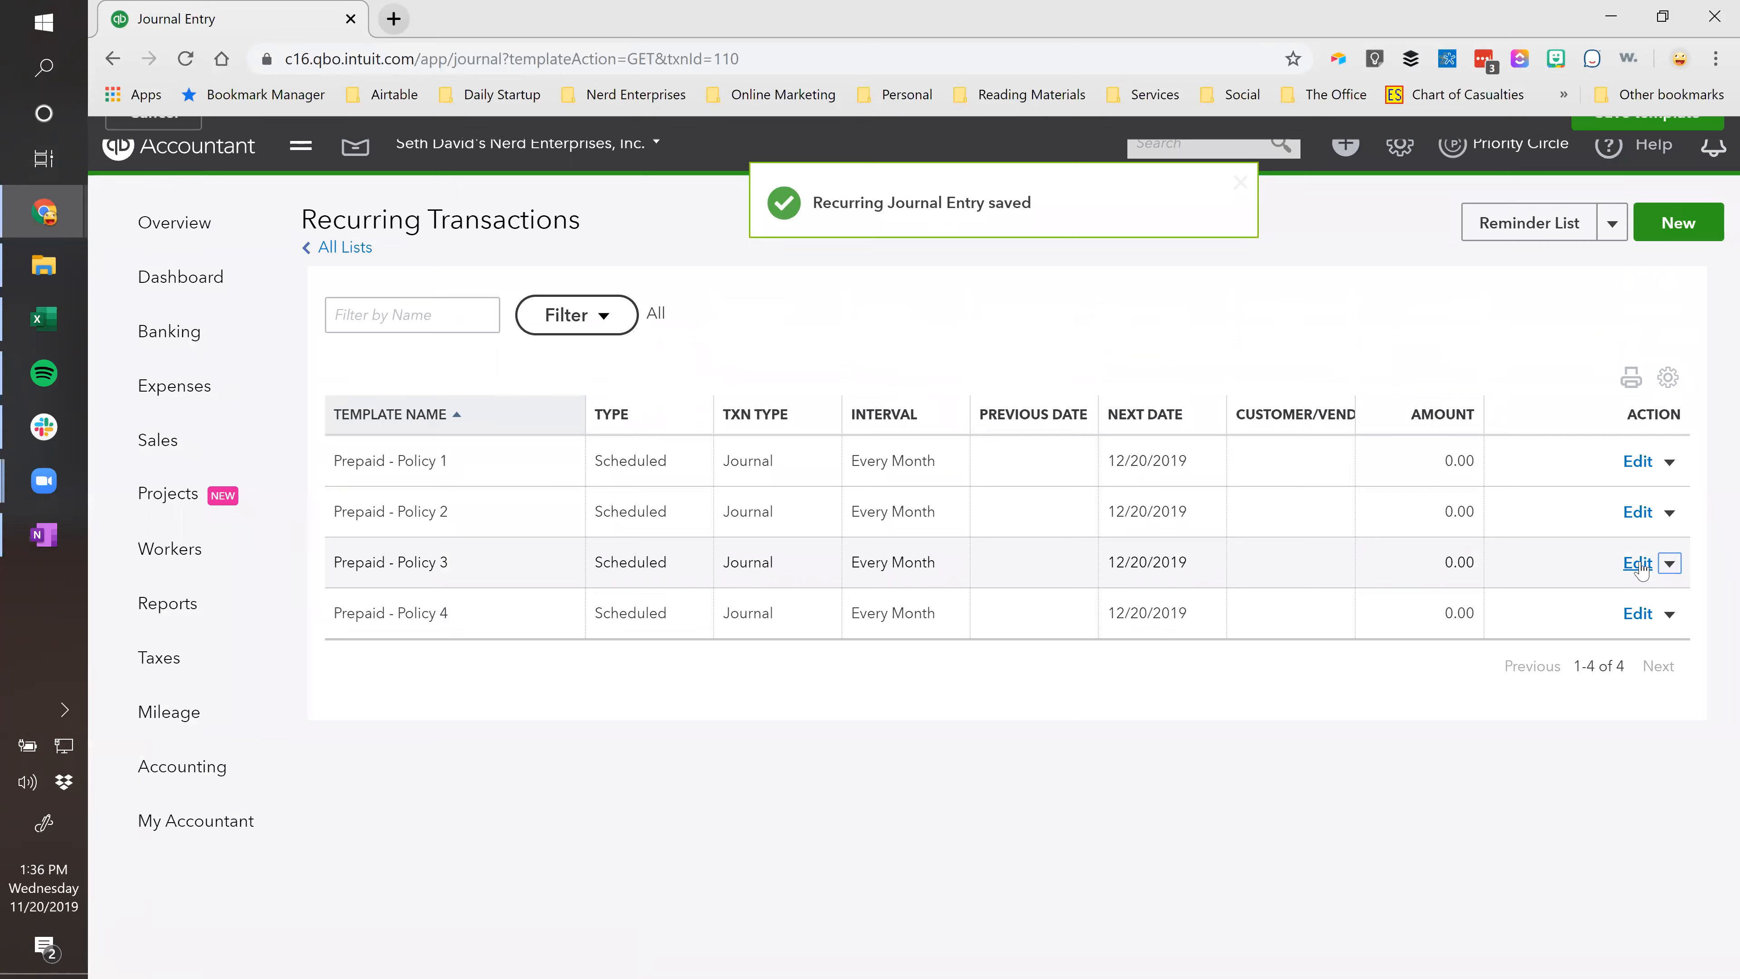
{"action": "scroll", "coordinate": [1604, 564], "scroll_direction": "down", "scroll_amount": 5}
{"action": "left_click", "coordinate": [215, 678]}
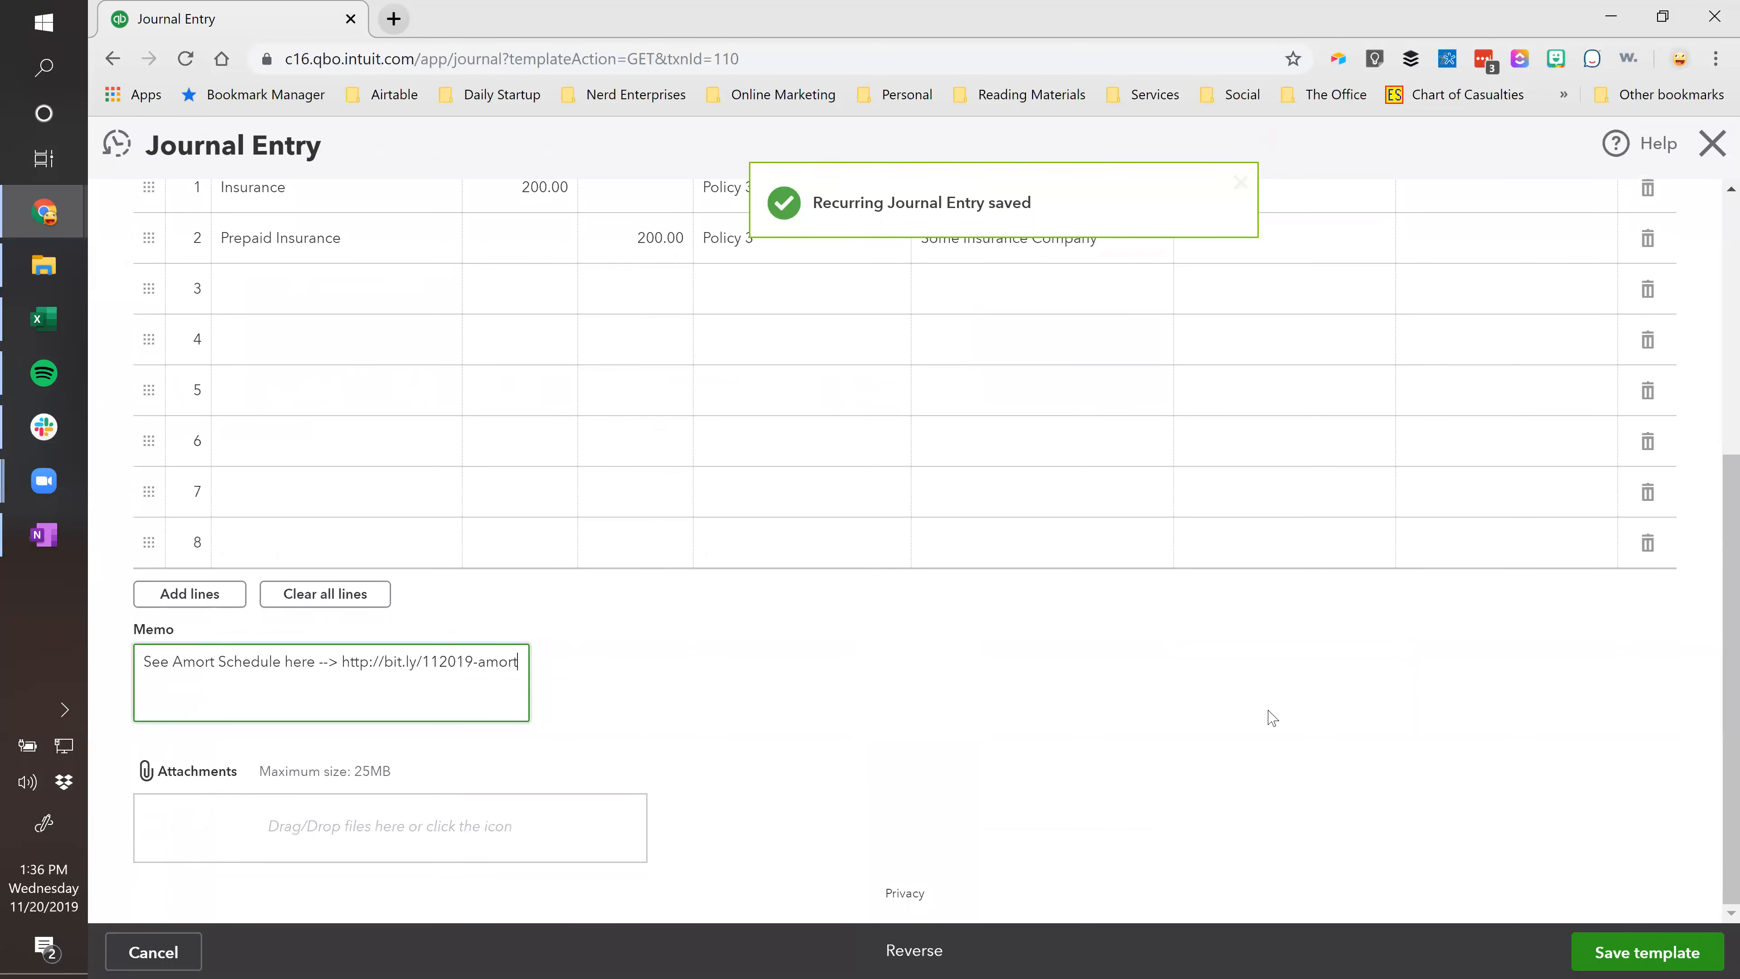
{"action": "left_click", "coordinate": [1617, 950]}
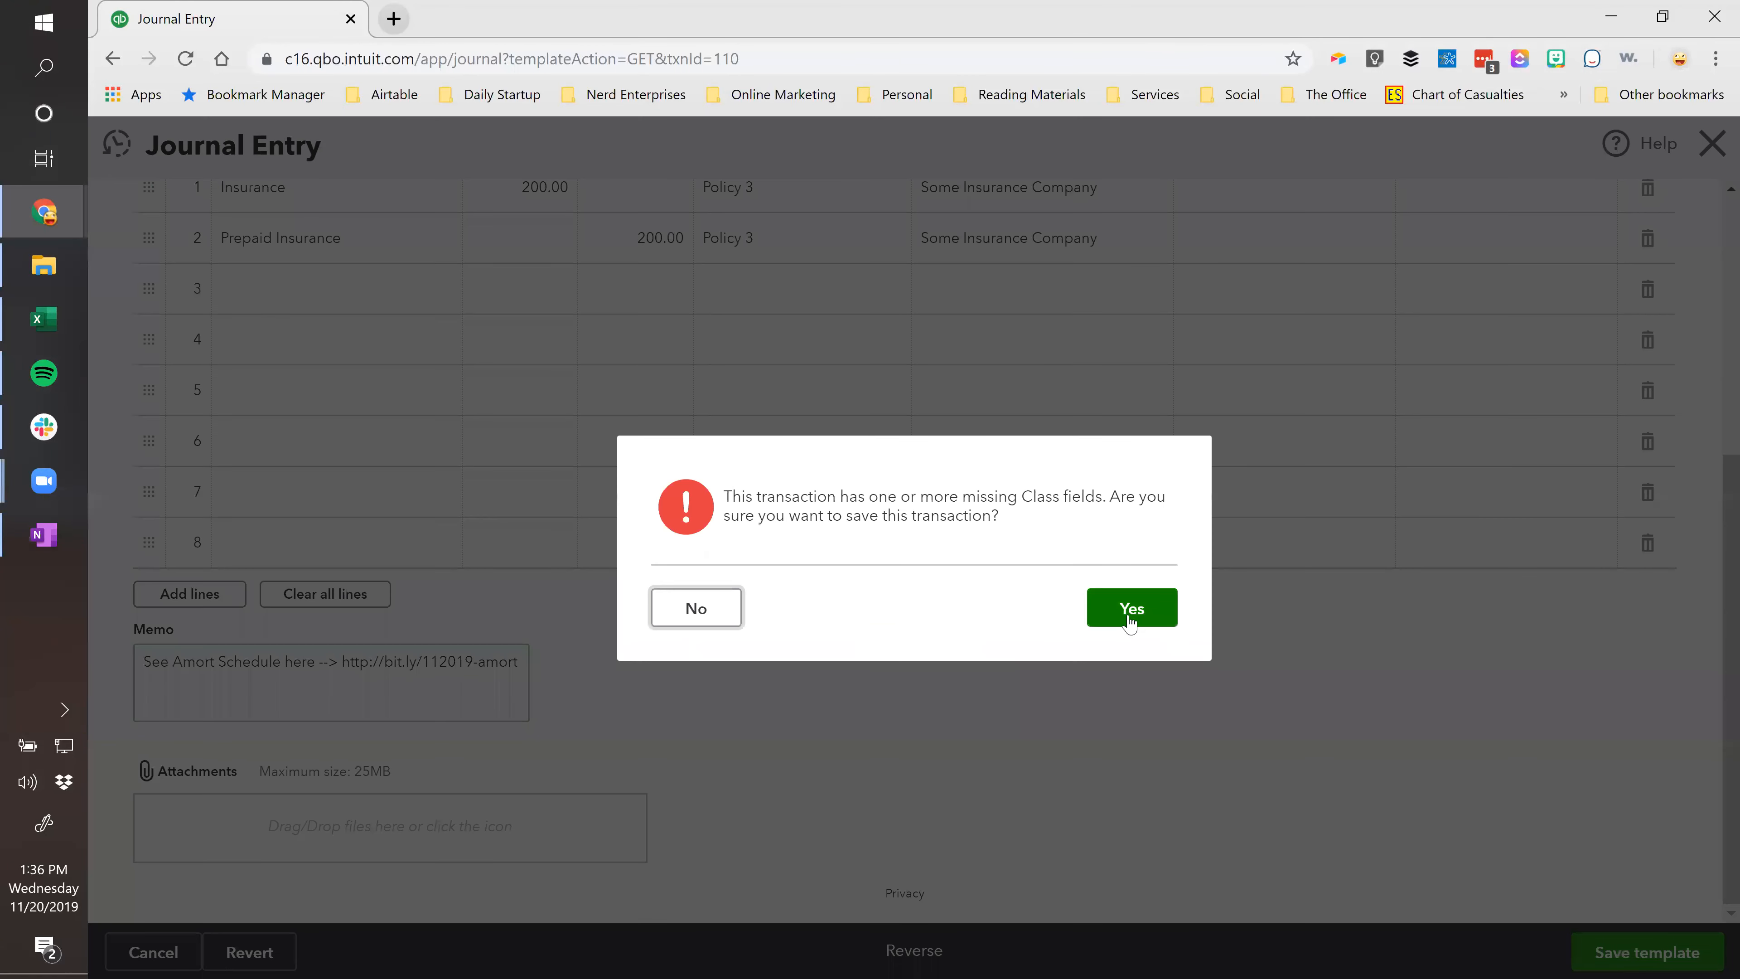
{"action": "left_click", "coordinate": [1129, 619]}
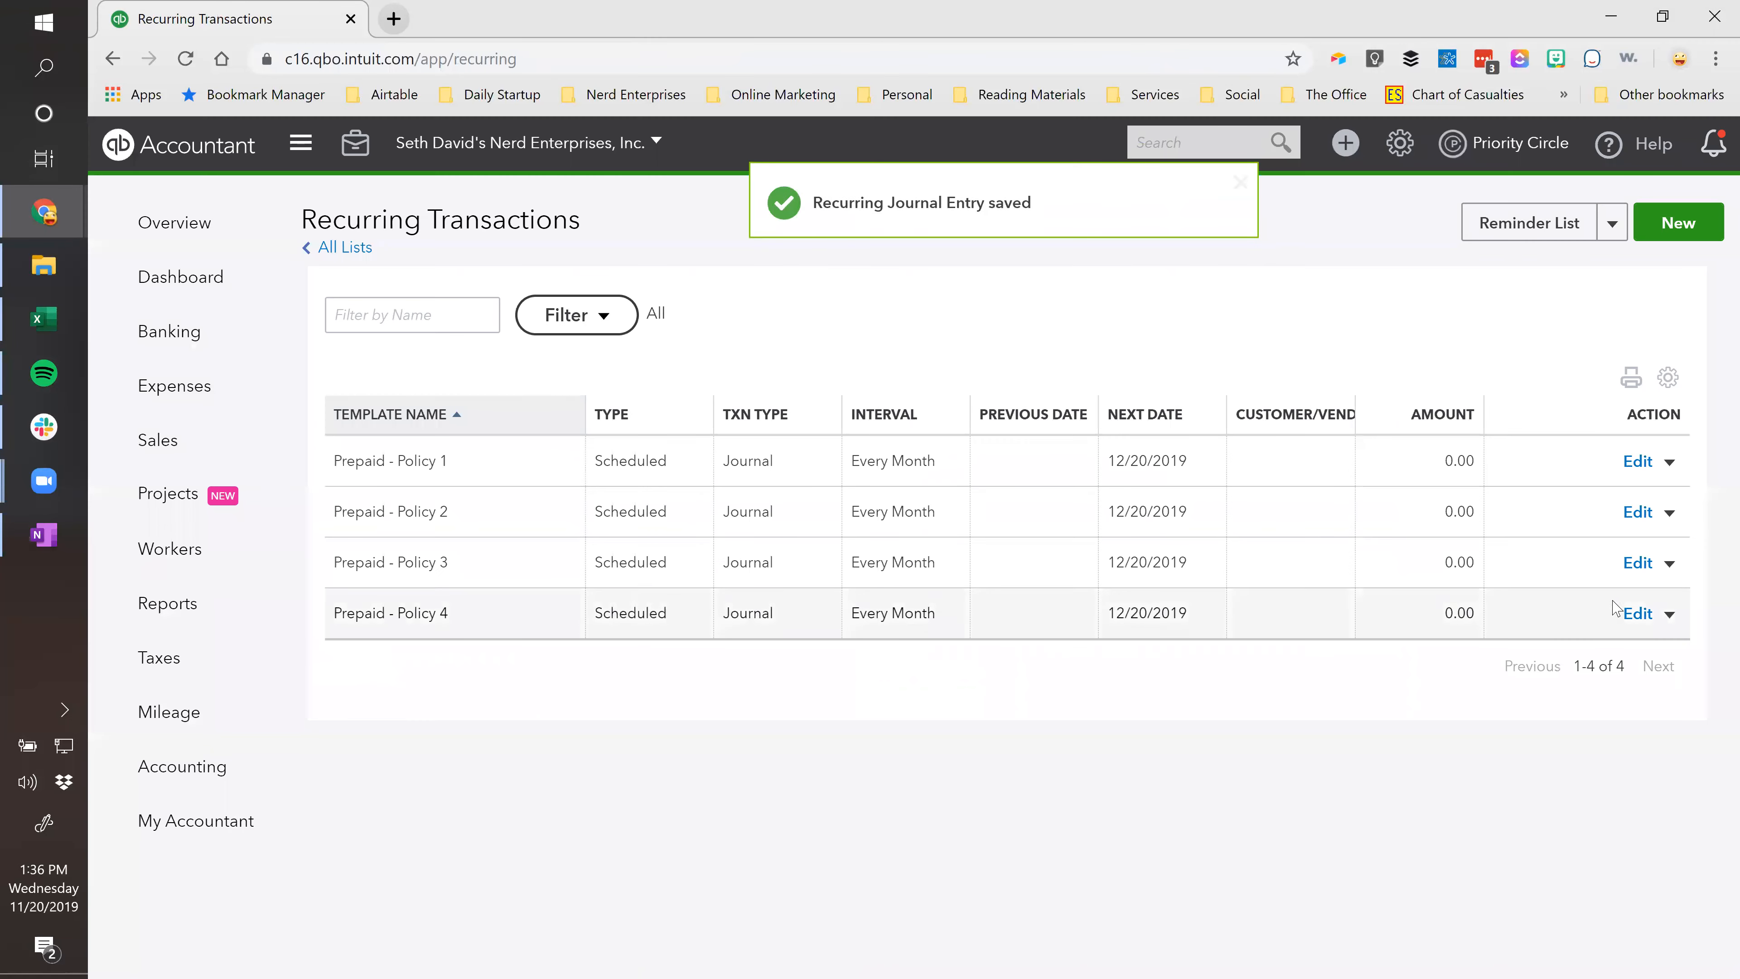
Paste the amortization link memo into the Prepaid - Policy 4 template and save it.
{"action": "left_click", "coordinate": [1637, 613]}
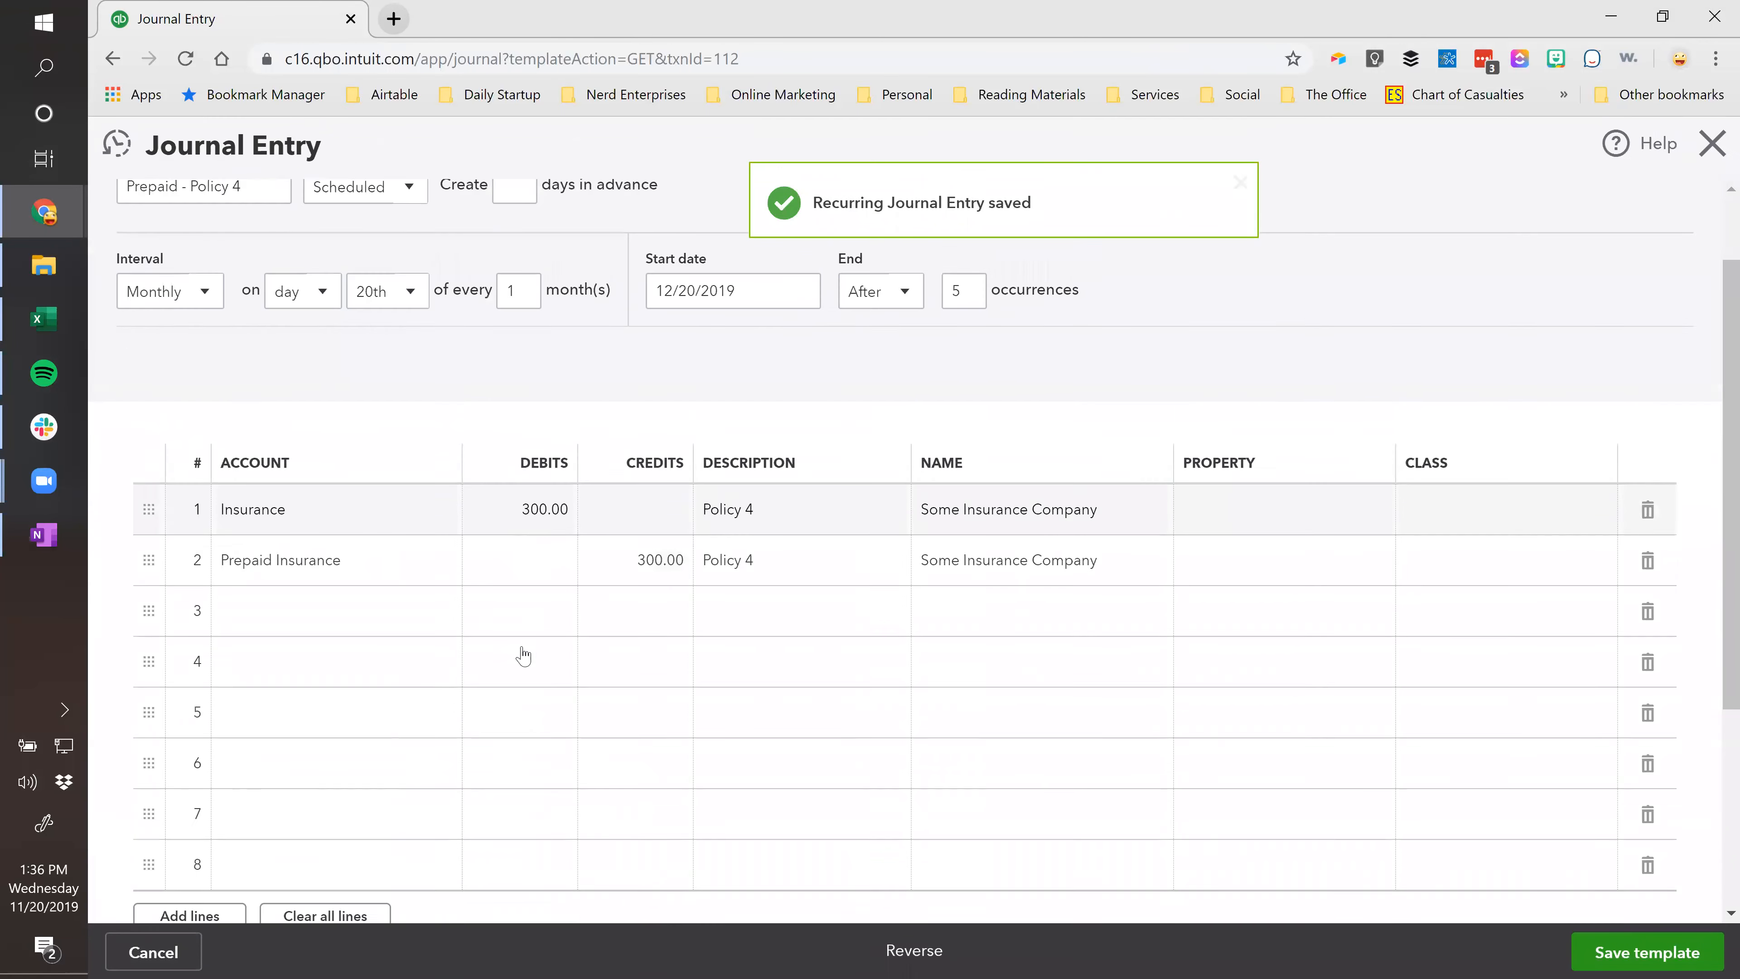
{"action": "scroll", "coordinate": [521, 651], "scroll_direction": "down", "scroll_amount": 5}
{"action": "left_click", "coordinate": [310, 684]}
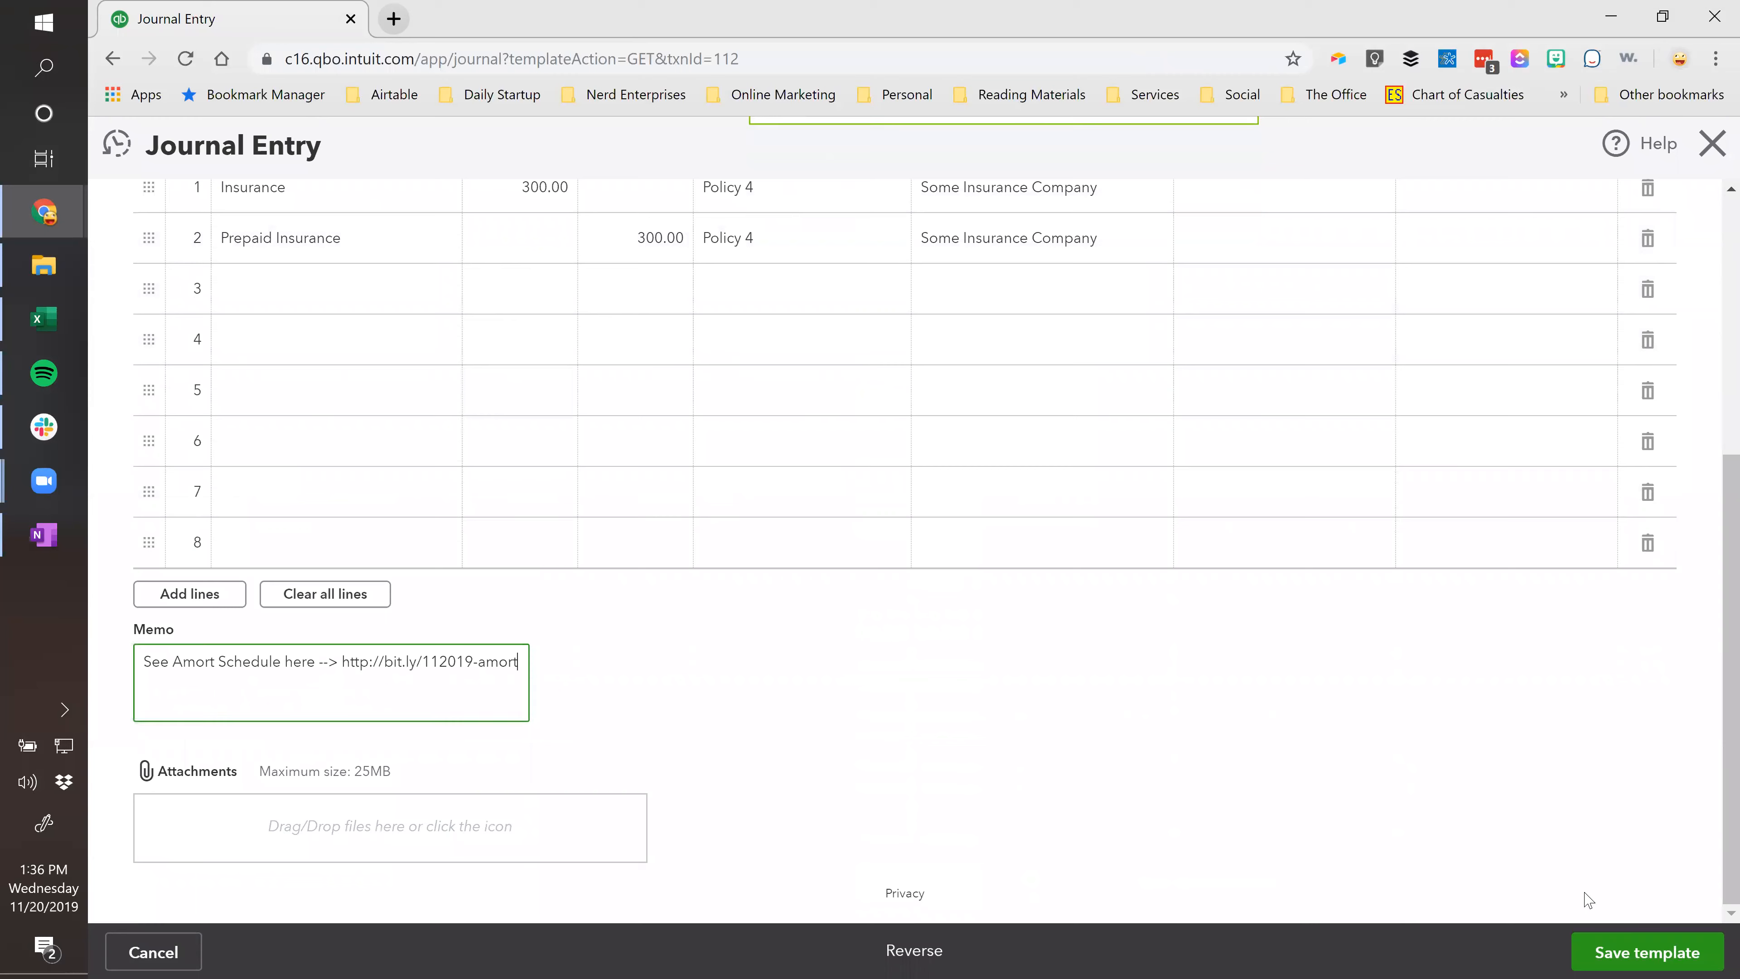
{"action": "left_click", "coordinate": [1616, 955]}
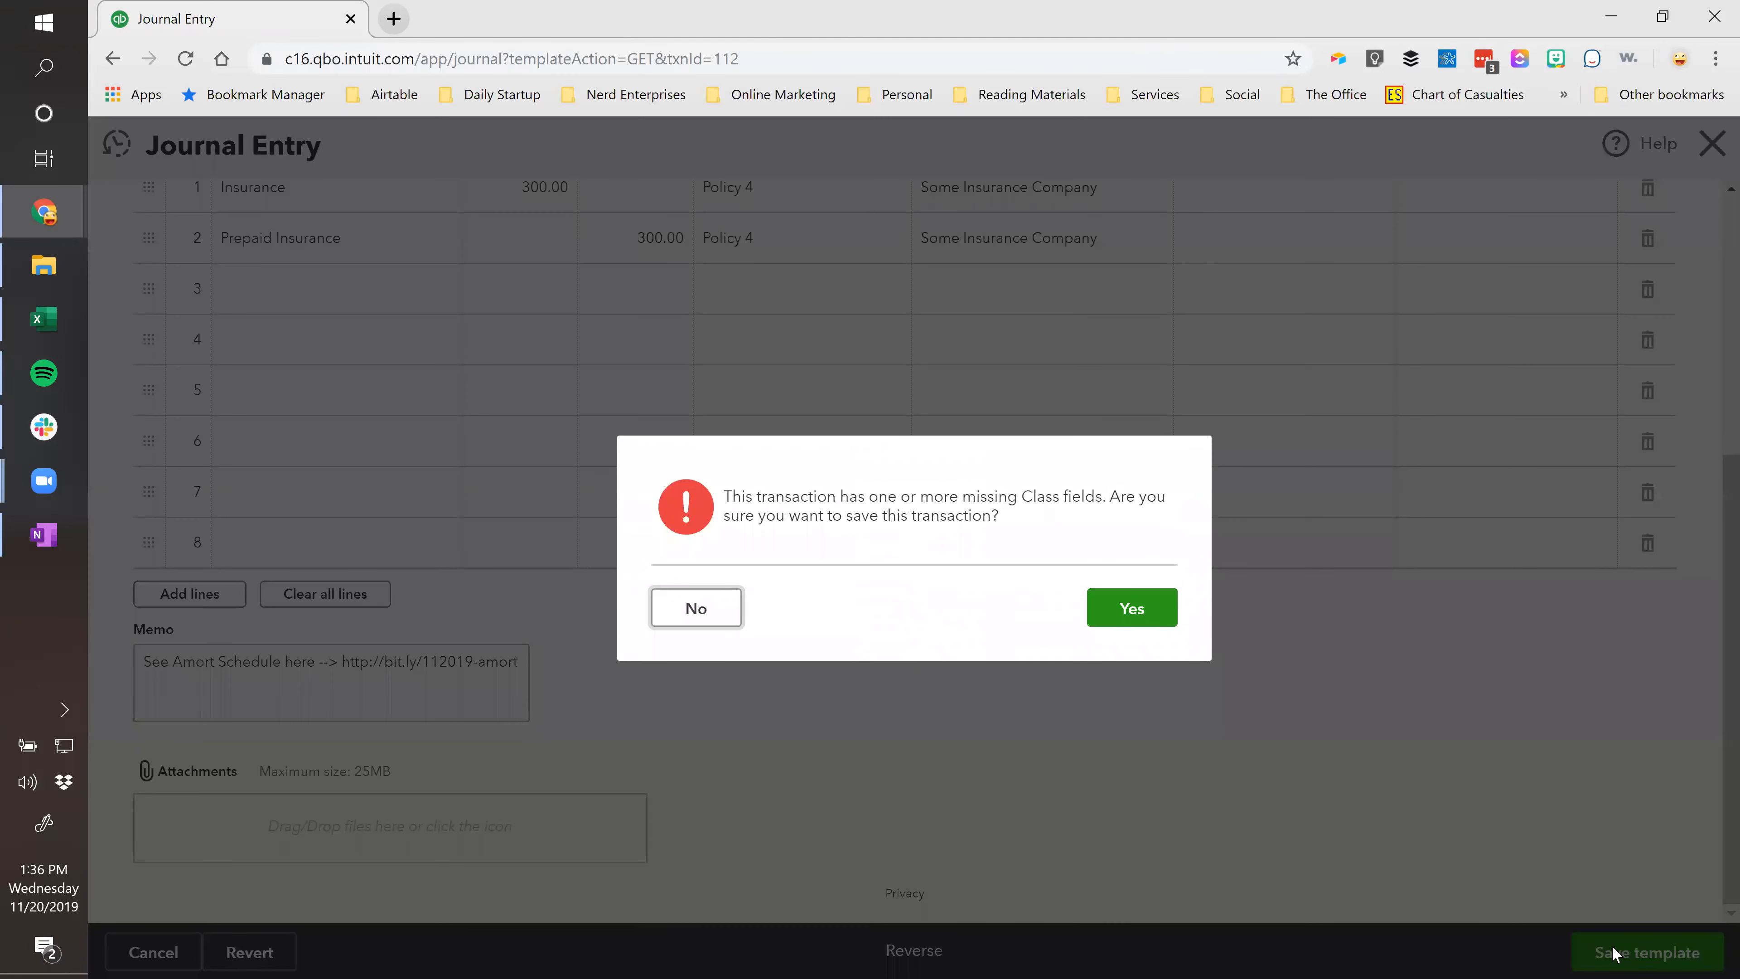
{"action": "left_click", "coordinate": [1113, 607]}
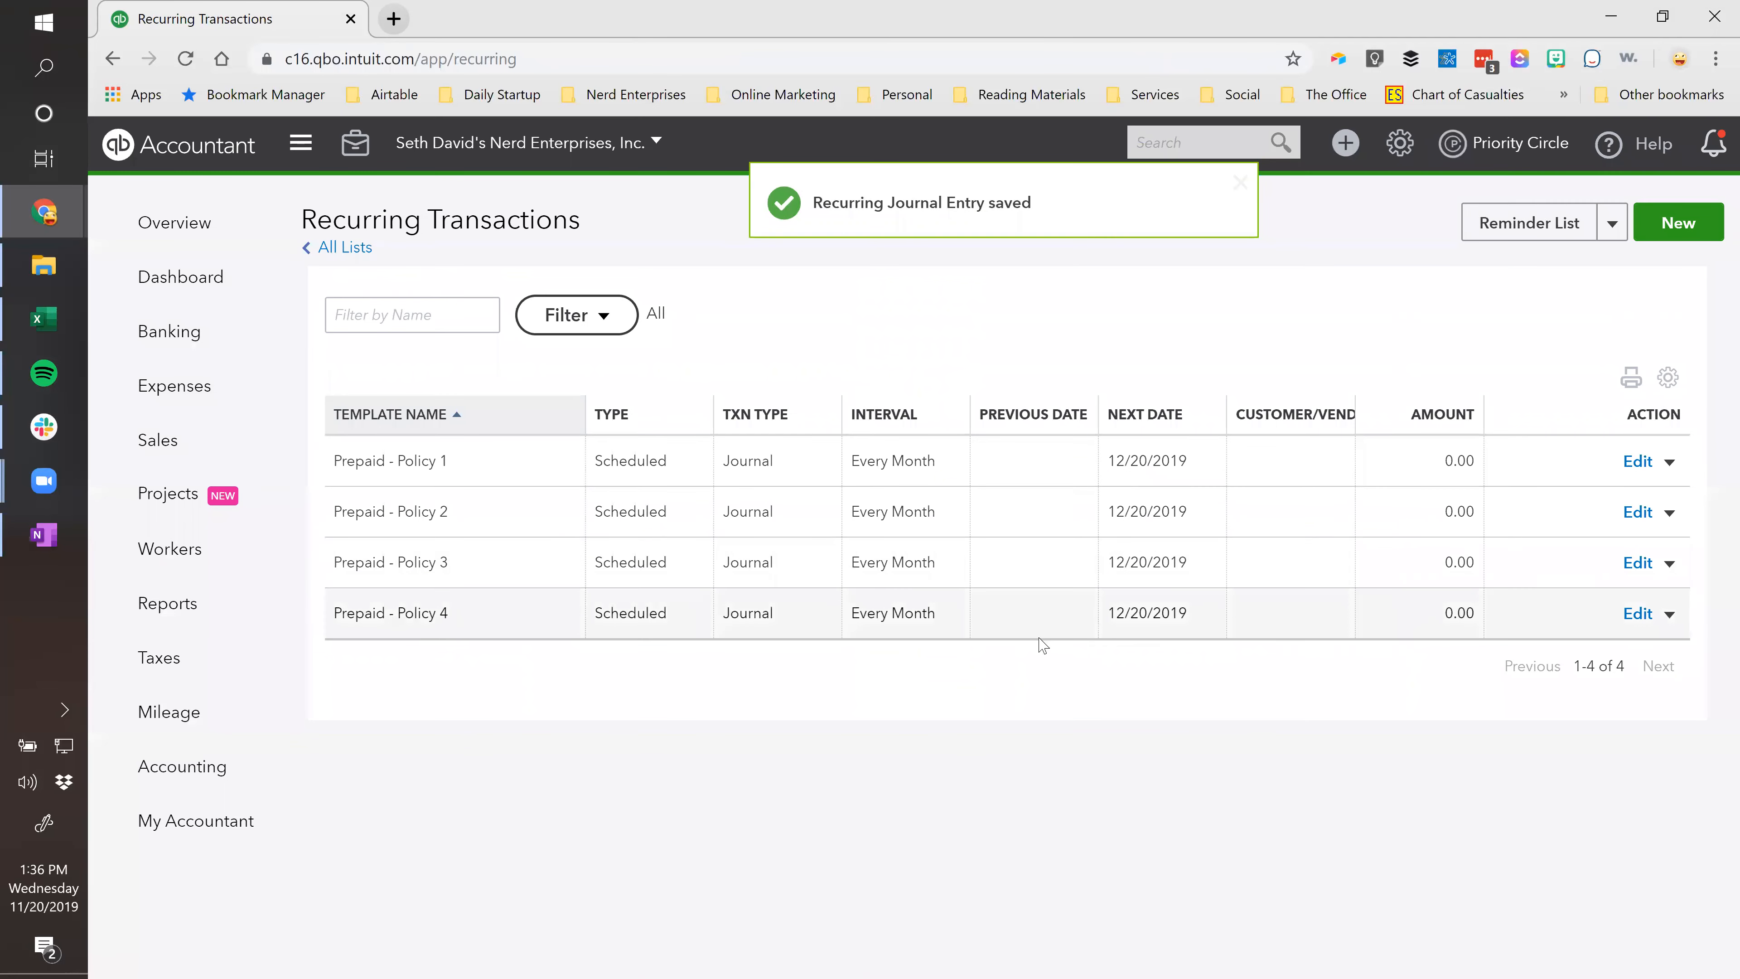
{"action": "left_click", "coordinate": [1215, 146]}
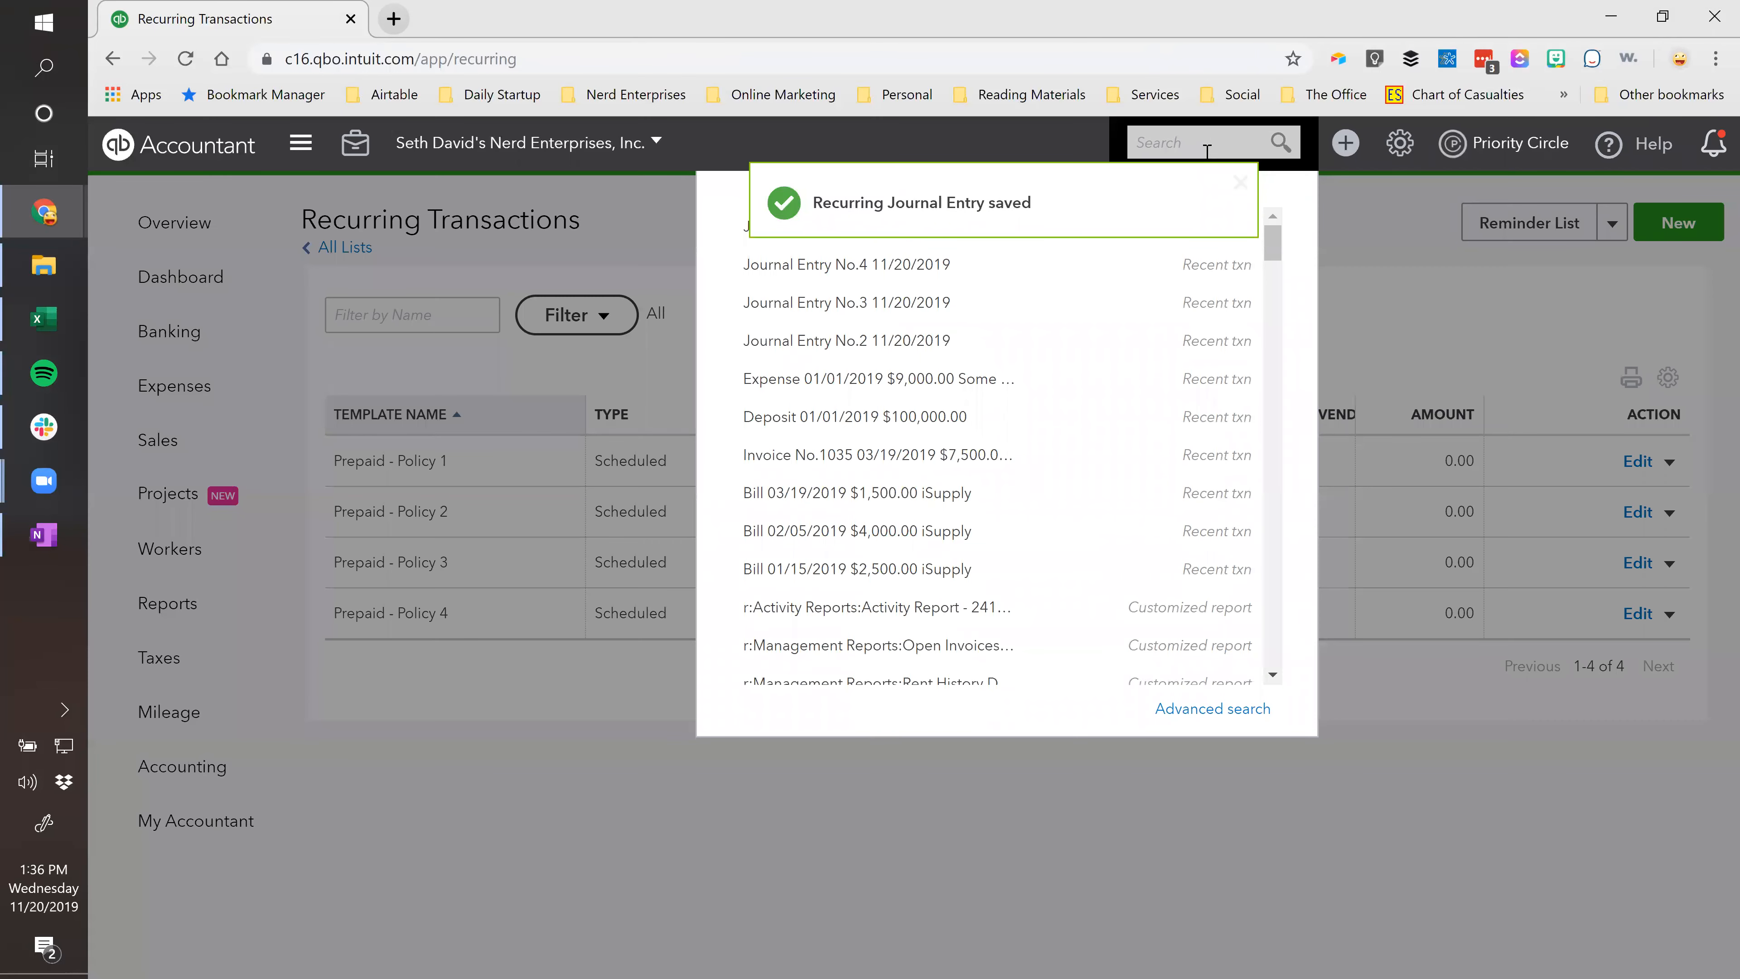
Paste the amortization link memo into Journal Entry No.2 and save it.
{"action": "left_click", "coordinate": [1002, 341]}
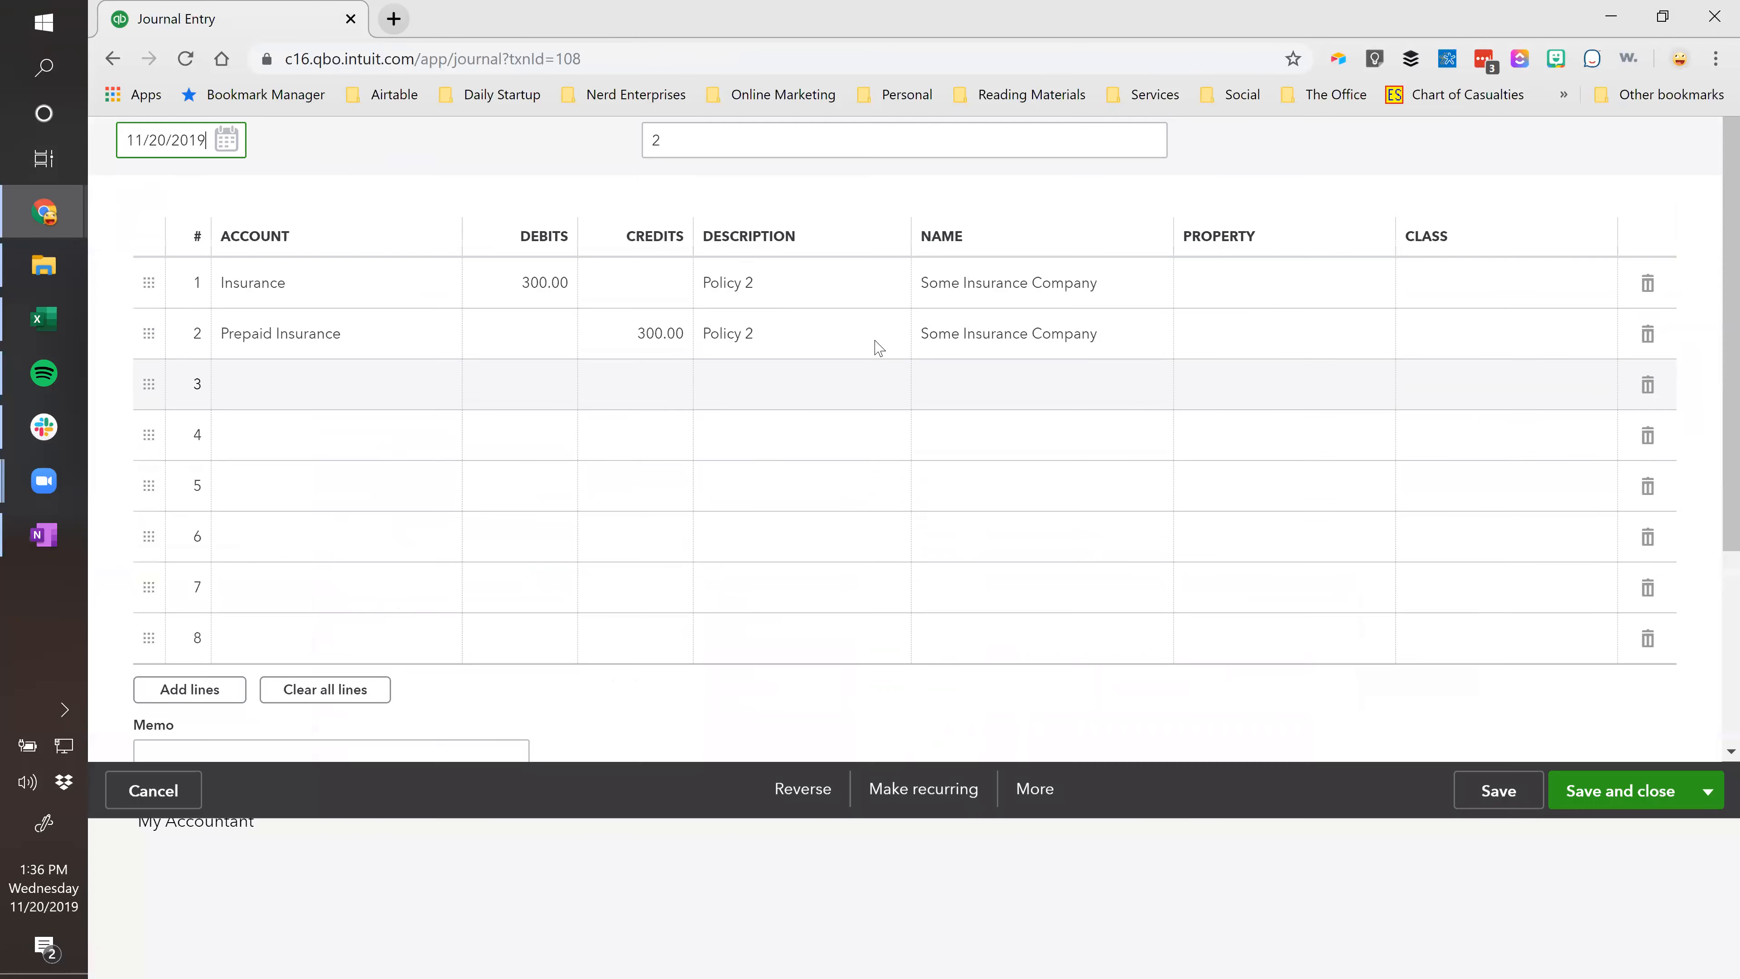
{"action": "scroll", "coordinate": [411, 617], "scroll_direction": "down", "scroll_amount": 4}
{"action": "left_click", "coordinate": [361, 645]}
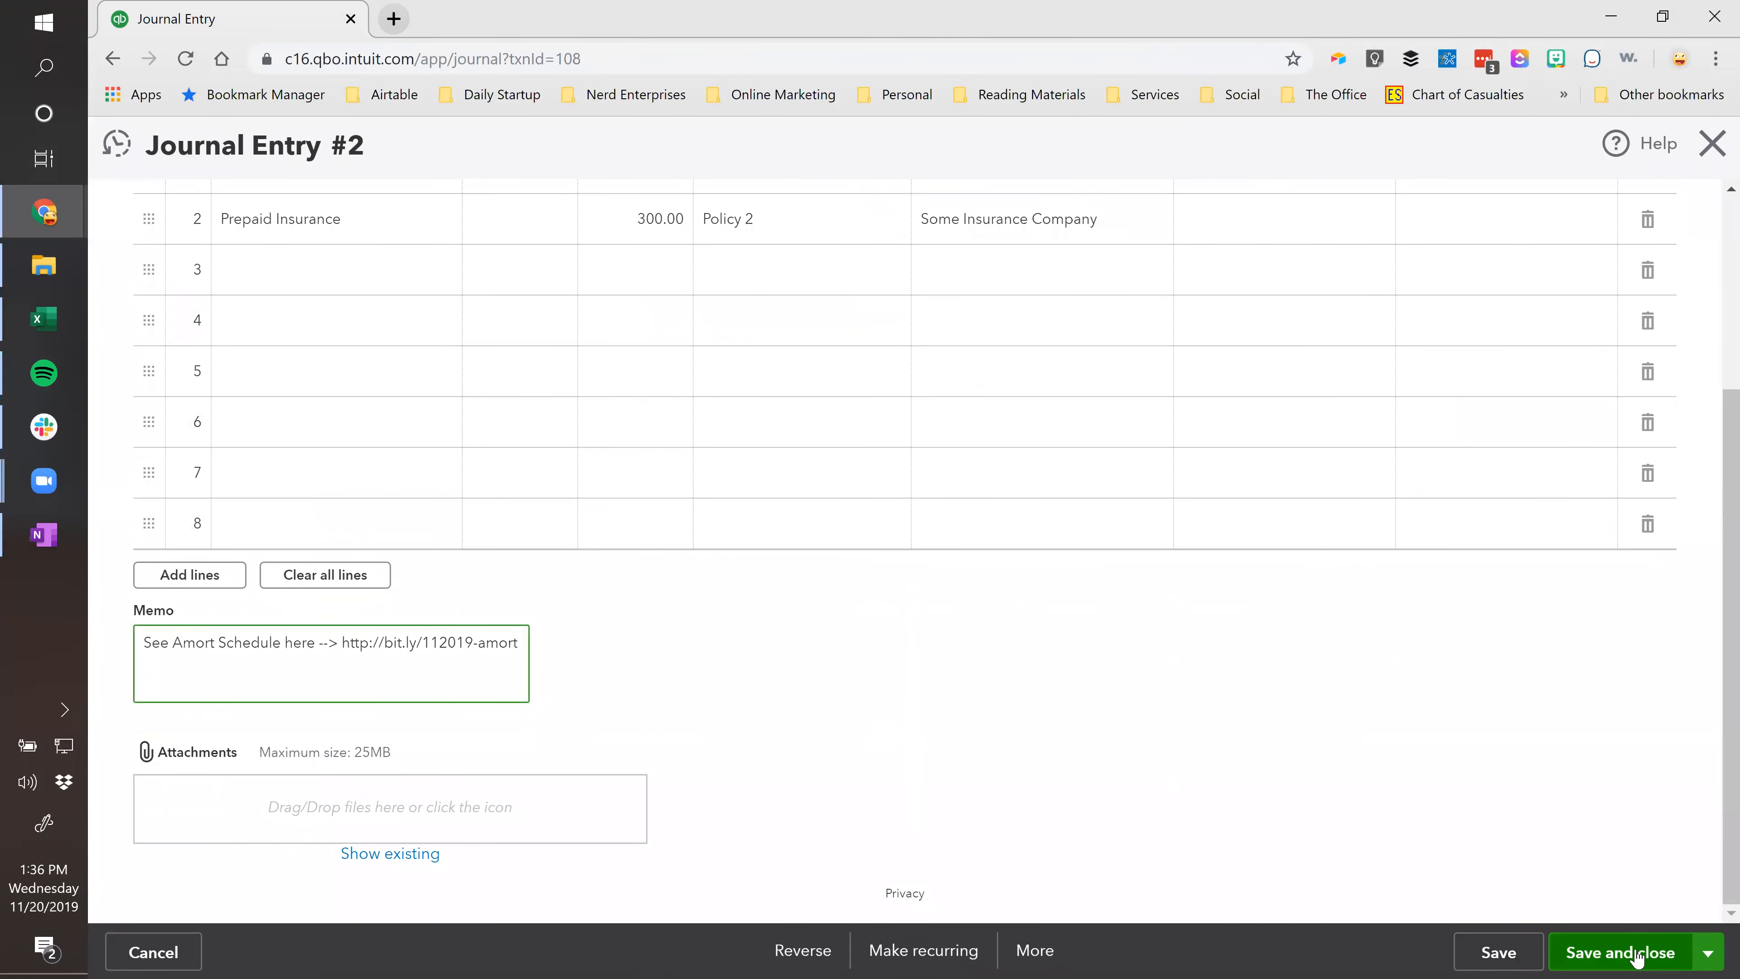
{"action": "left_click", "coordinate": [1620, 952]}
{"action": "left_click", "coordinate": [1130, 625]}
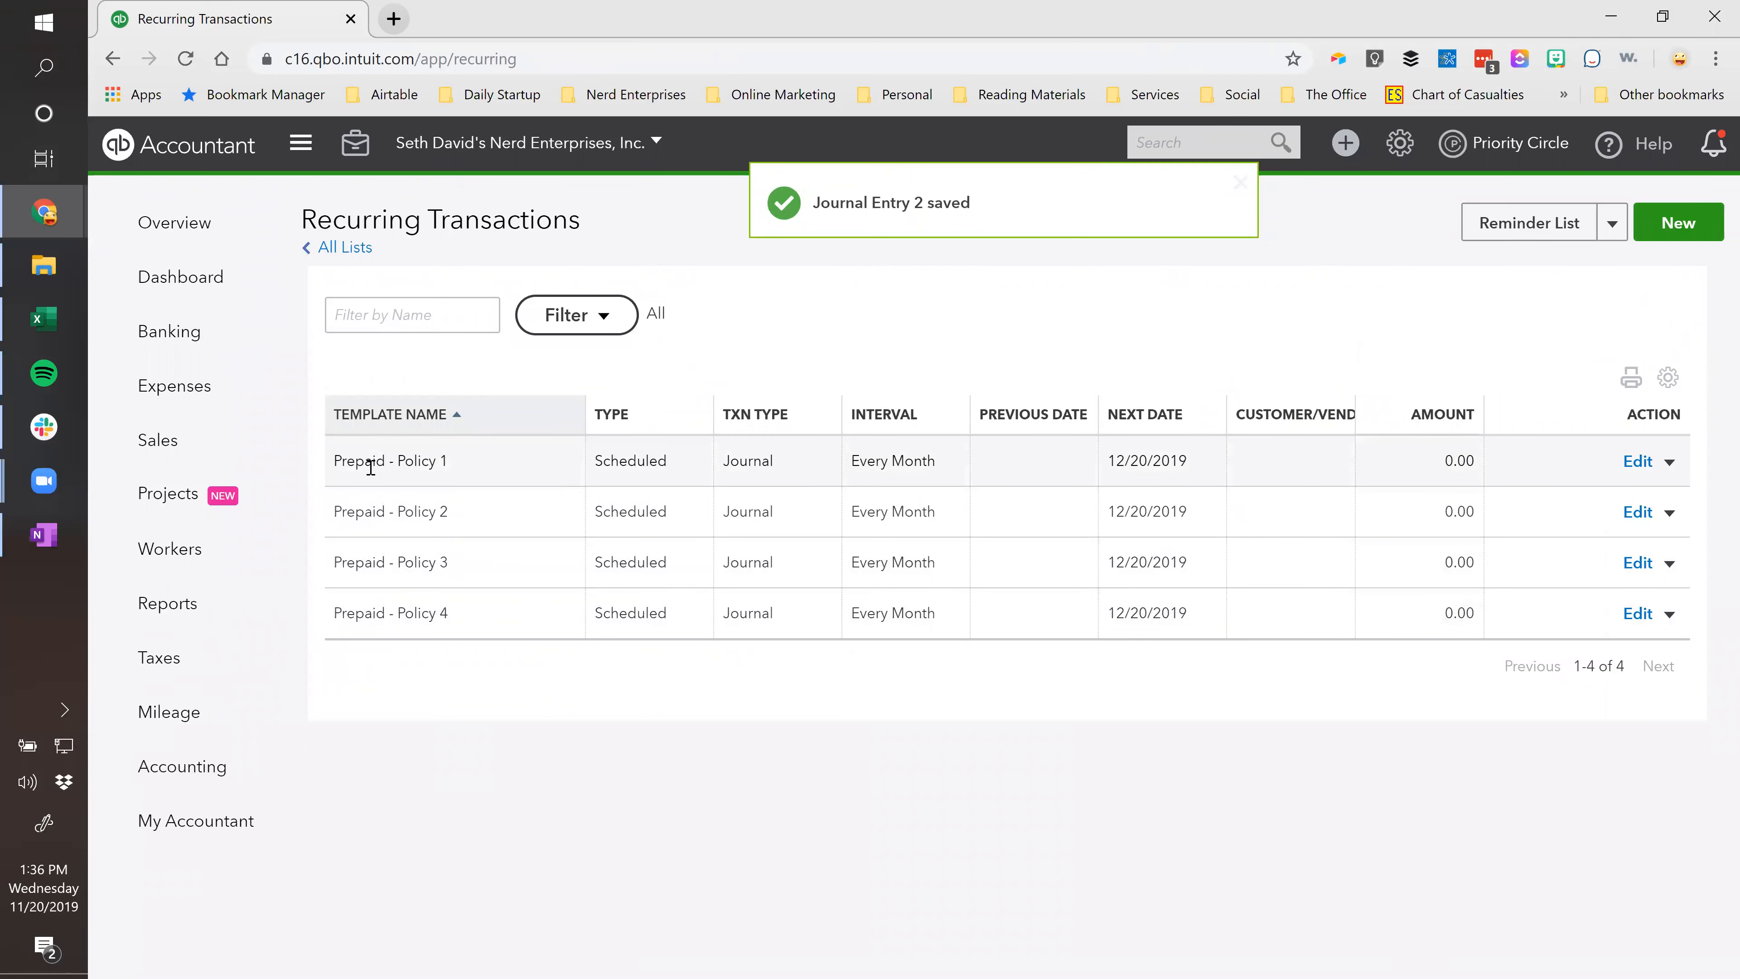
Paste the link memo into Journal Entry No.3, save, and update all upcoming recurring entries.
{"action": "left_click", "coordinate": [1223, 140]}
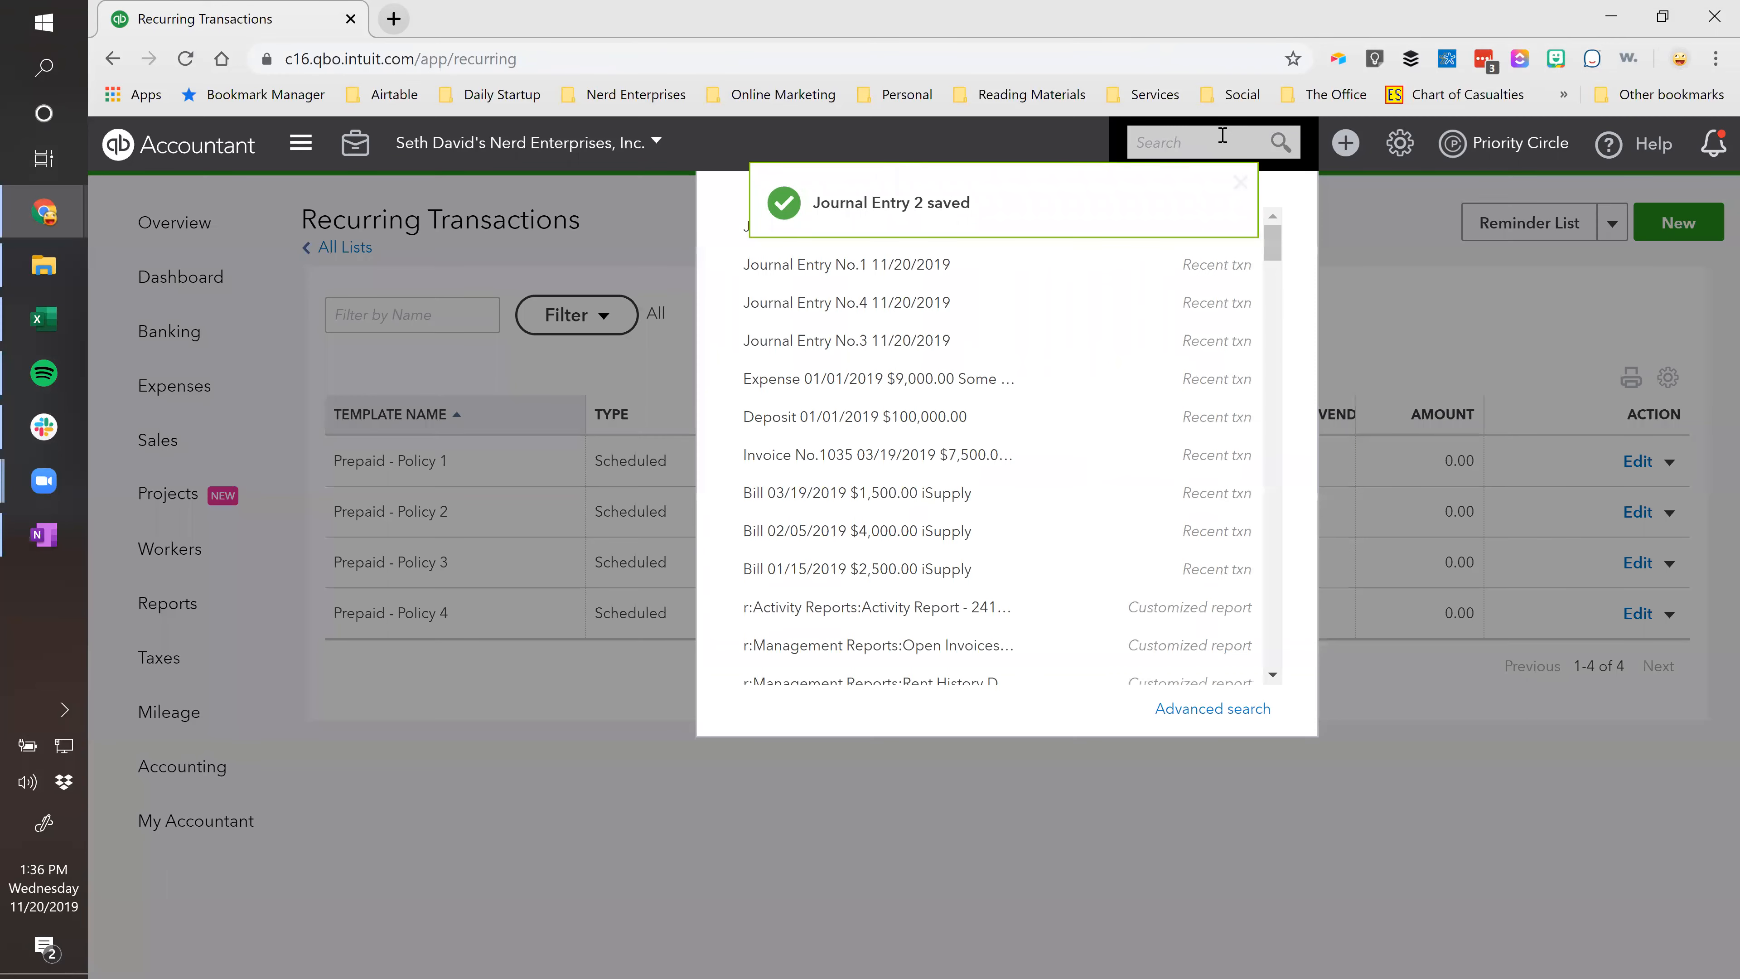
{"action": "left_click", "coordinate": [871, 343]}
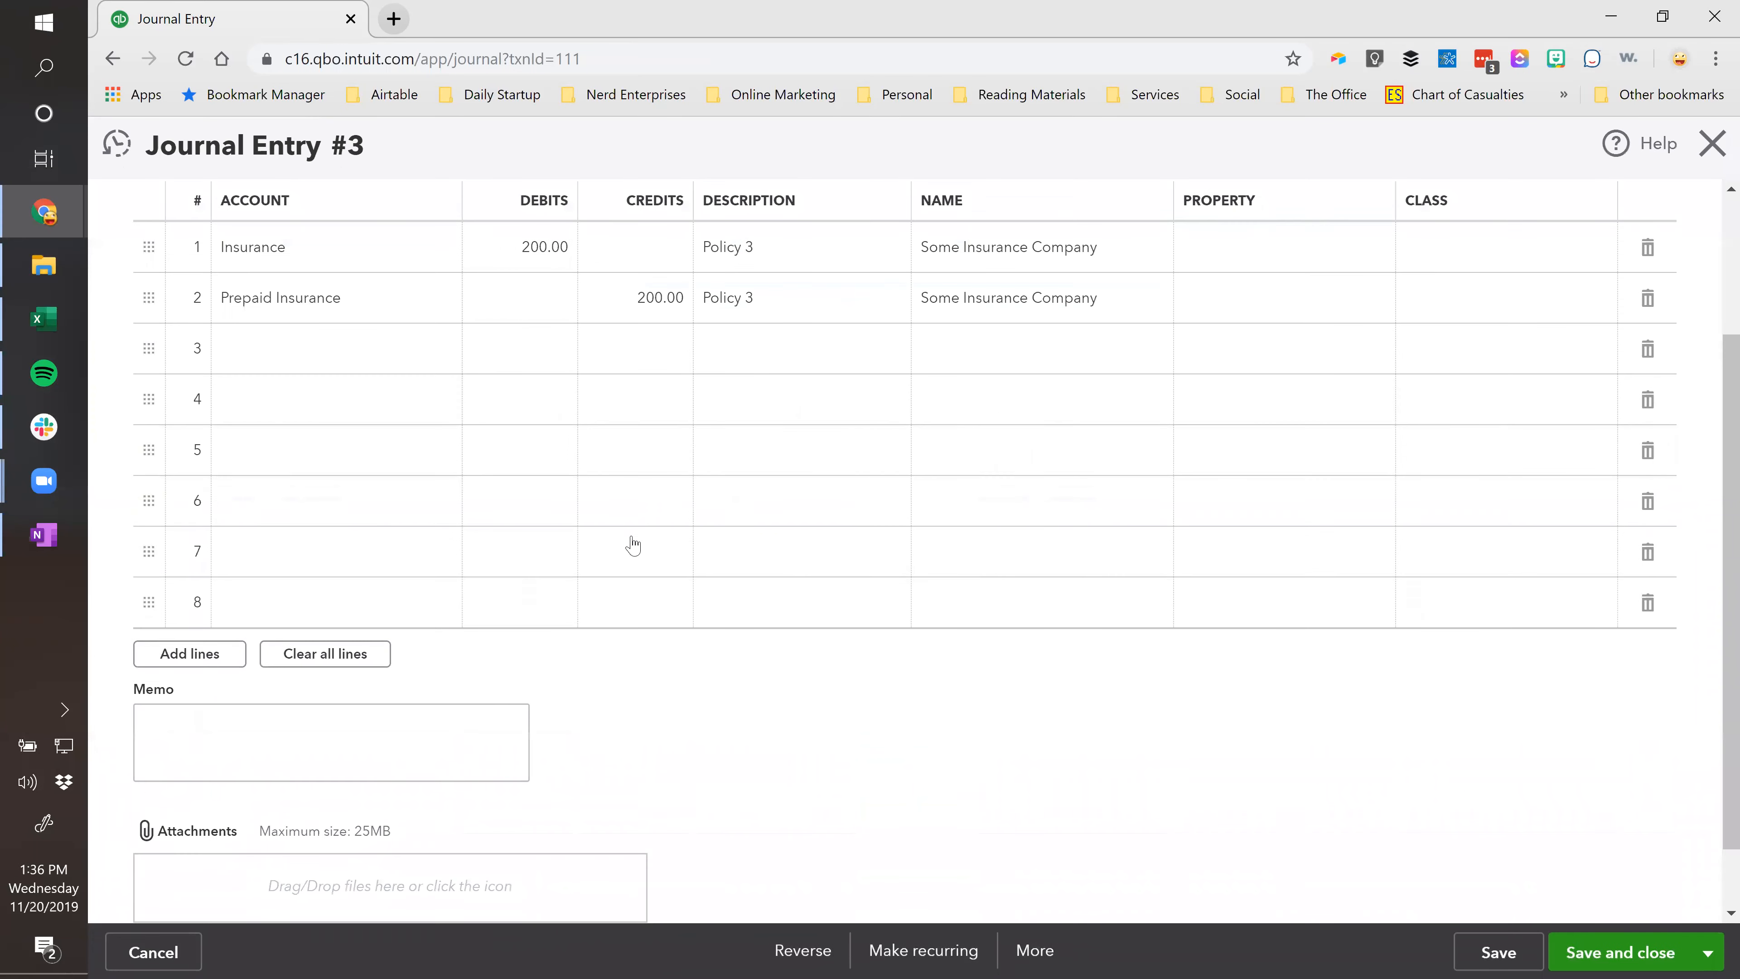
{"action": "scroll", "coordinate": [633, 544], "scroll_direction": "down", "scroll_amount": 1}
{"action": "left_click", "coordinate": [447, 661]}
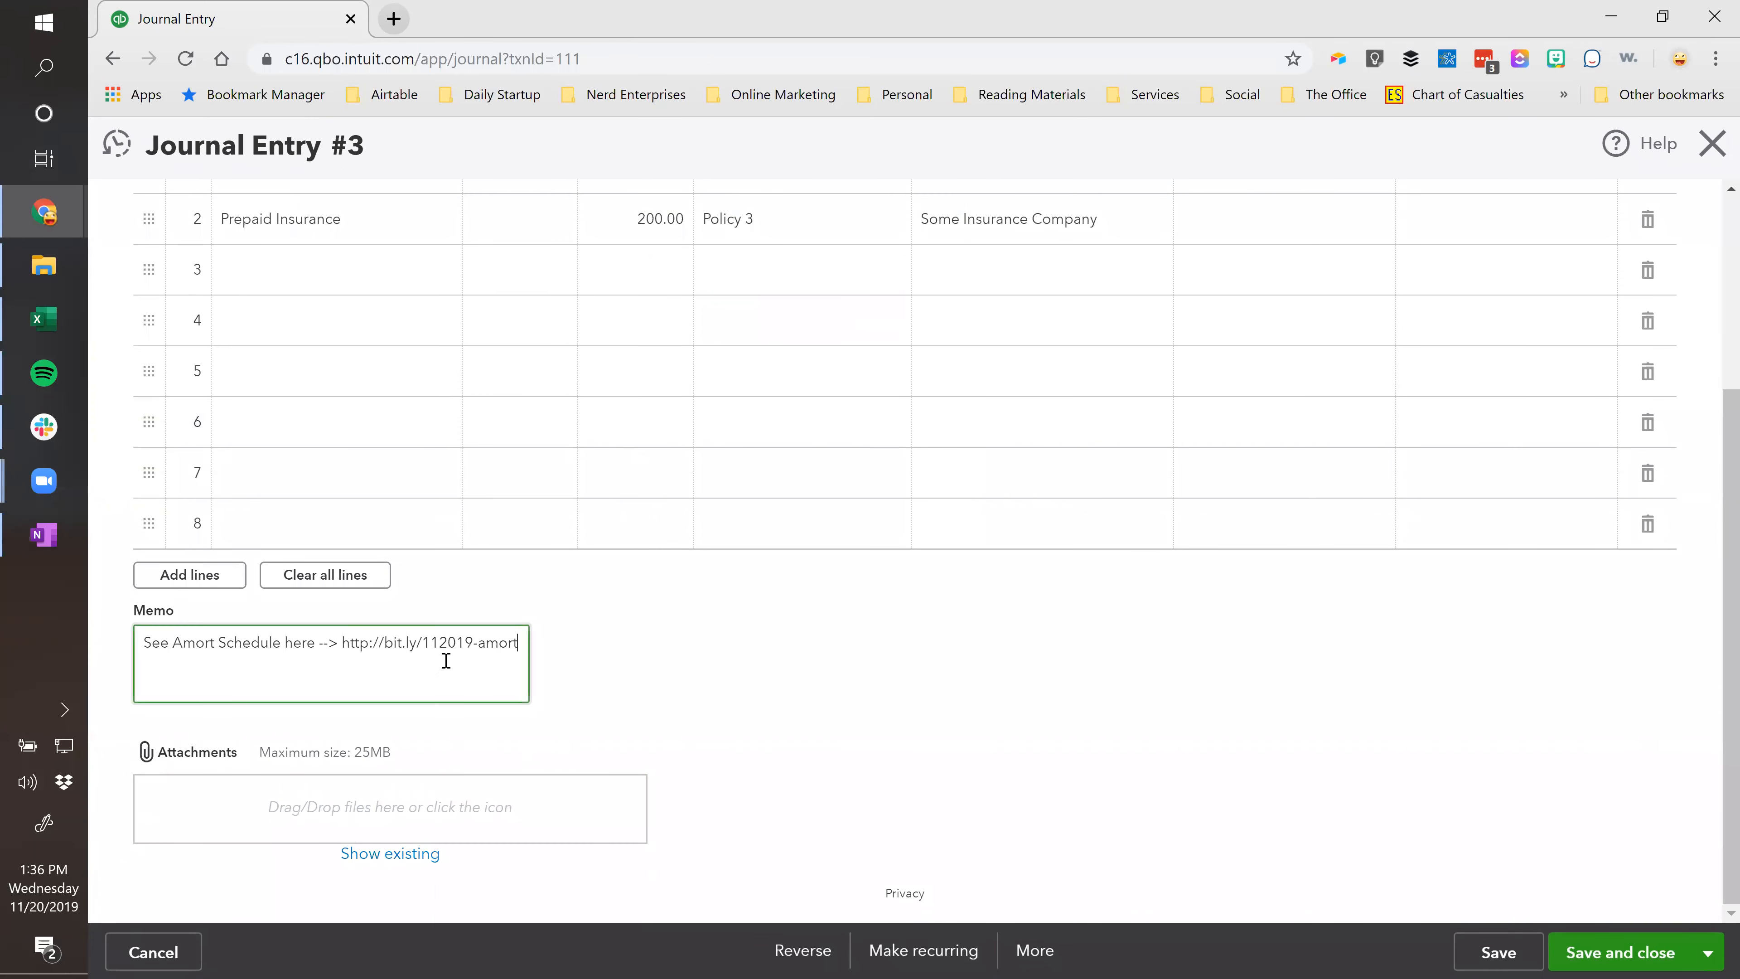
{"action": "left_click", "coordinate": [1634, 958]}
{"action": "left_click", "coordinate": [1125, 608]}
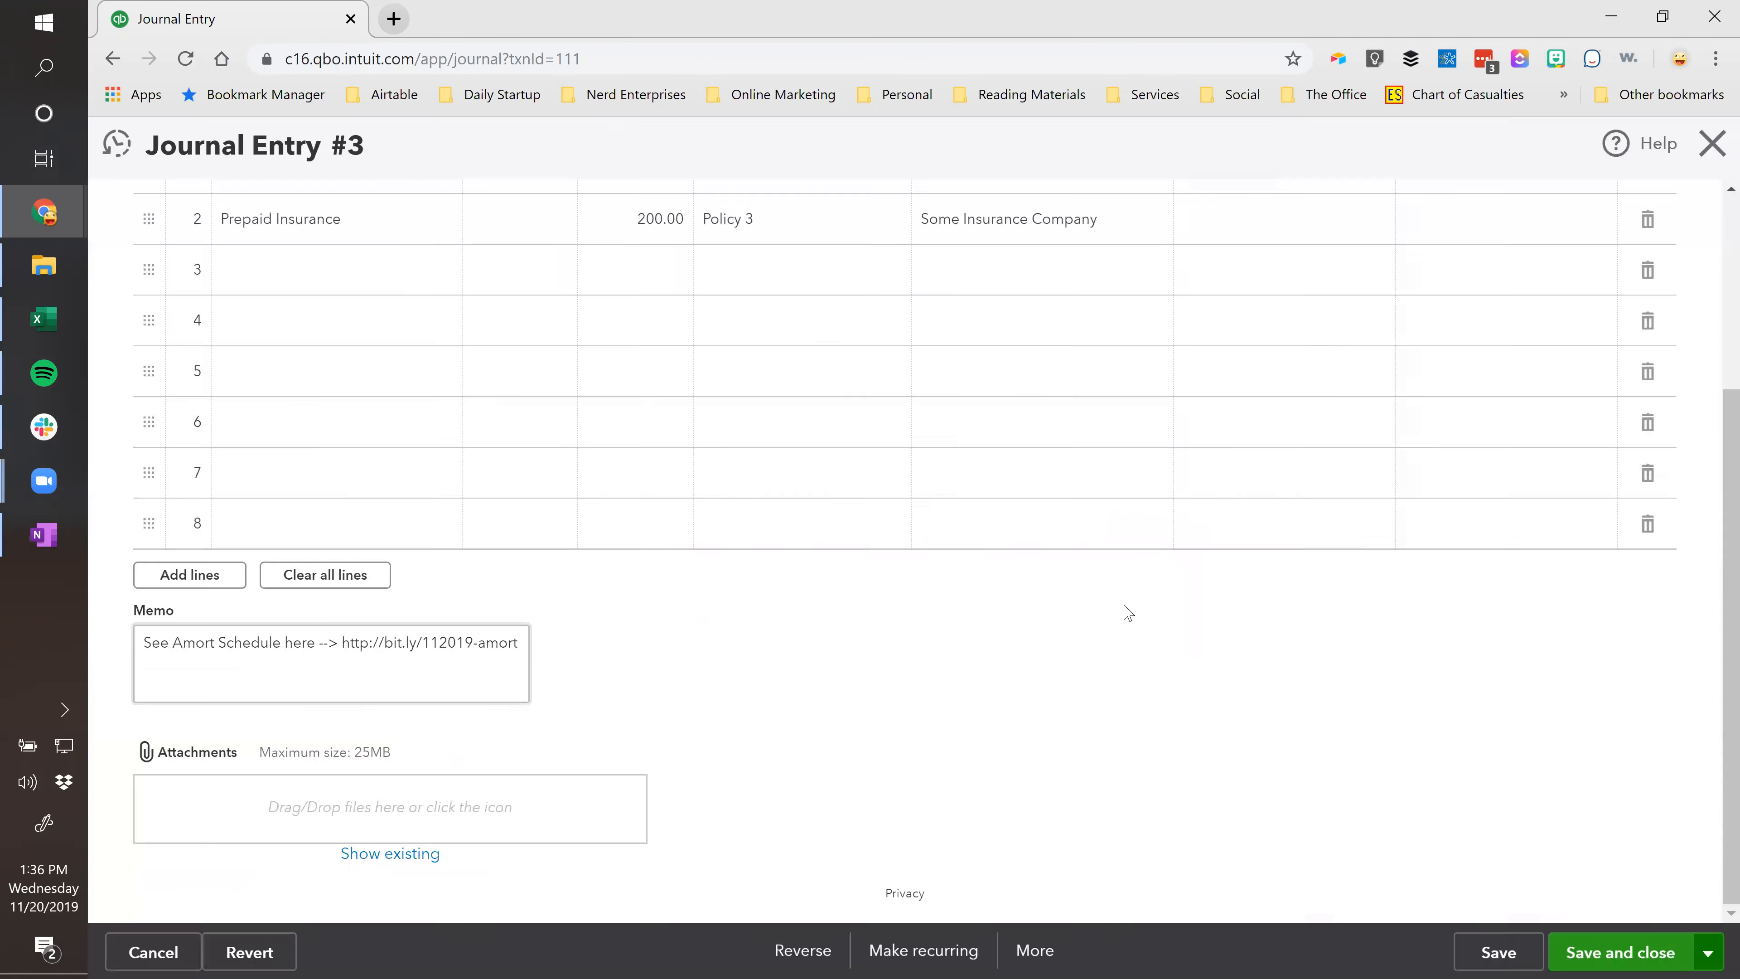
{"action": "left_click", "coordinate": [1094, 639]}
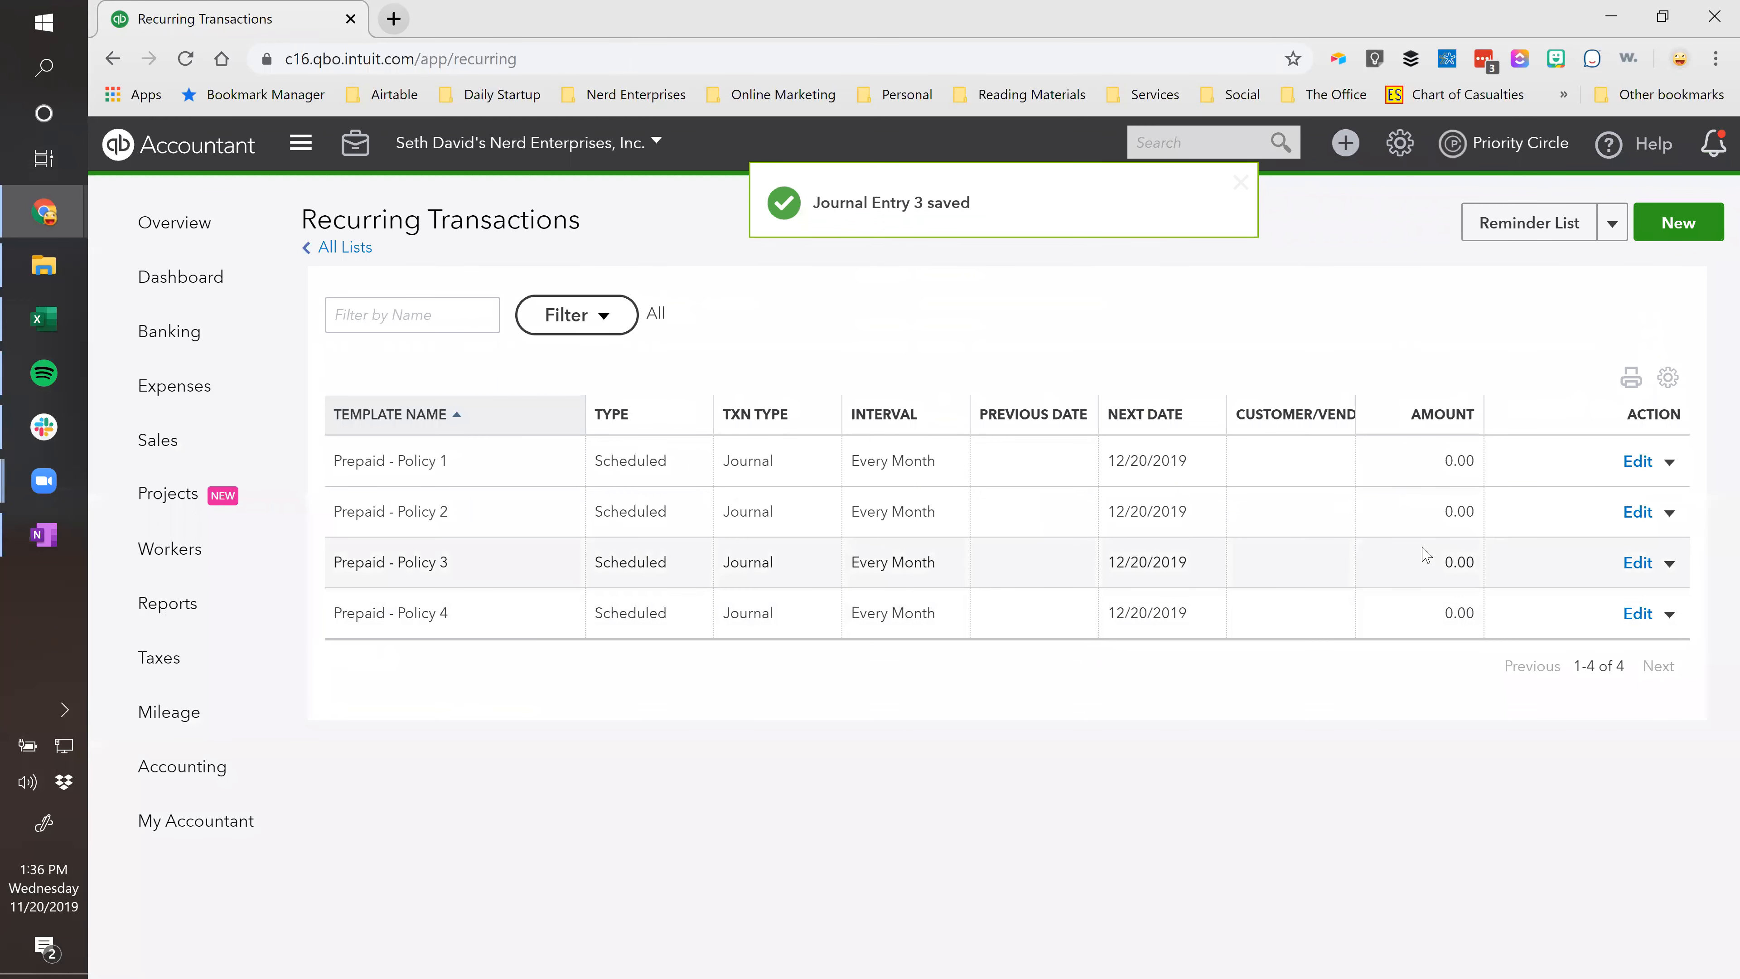
Paste the link memo into Journal Entry No.4, save, and update all upcoming recurring entries.
{"action": "left_click", "coordinate": [1170, 141]}
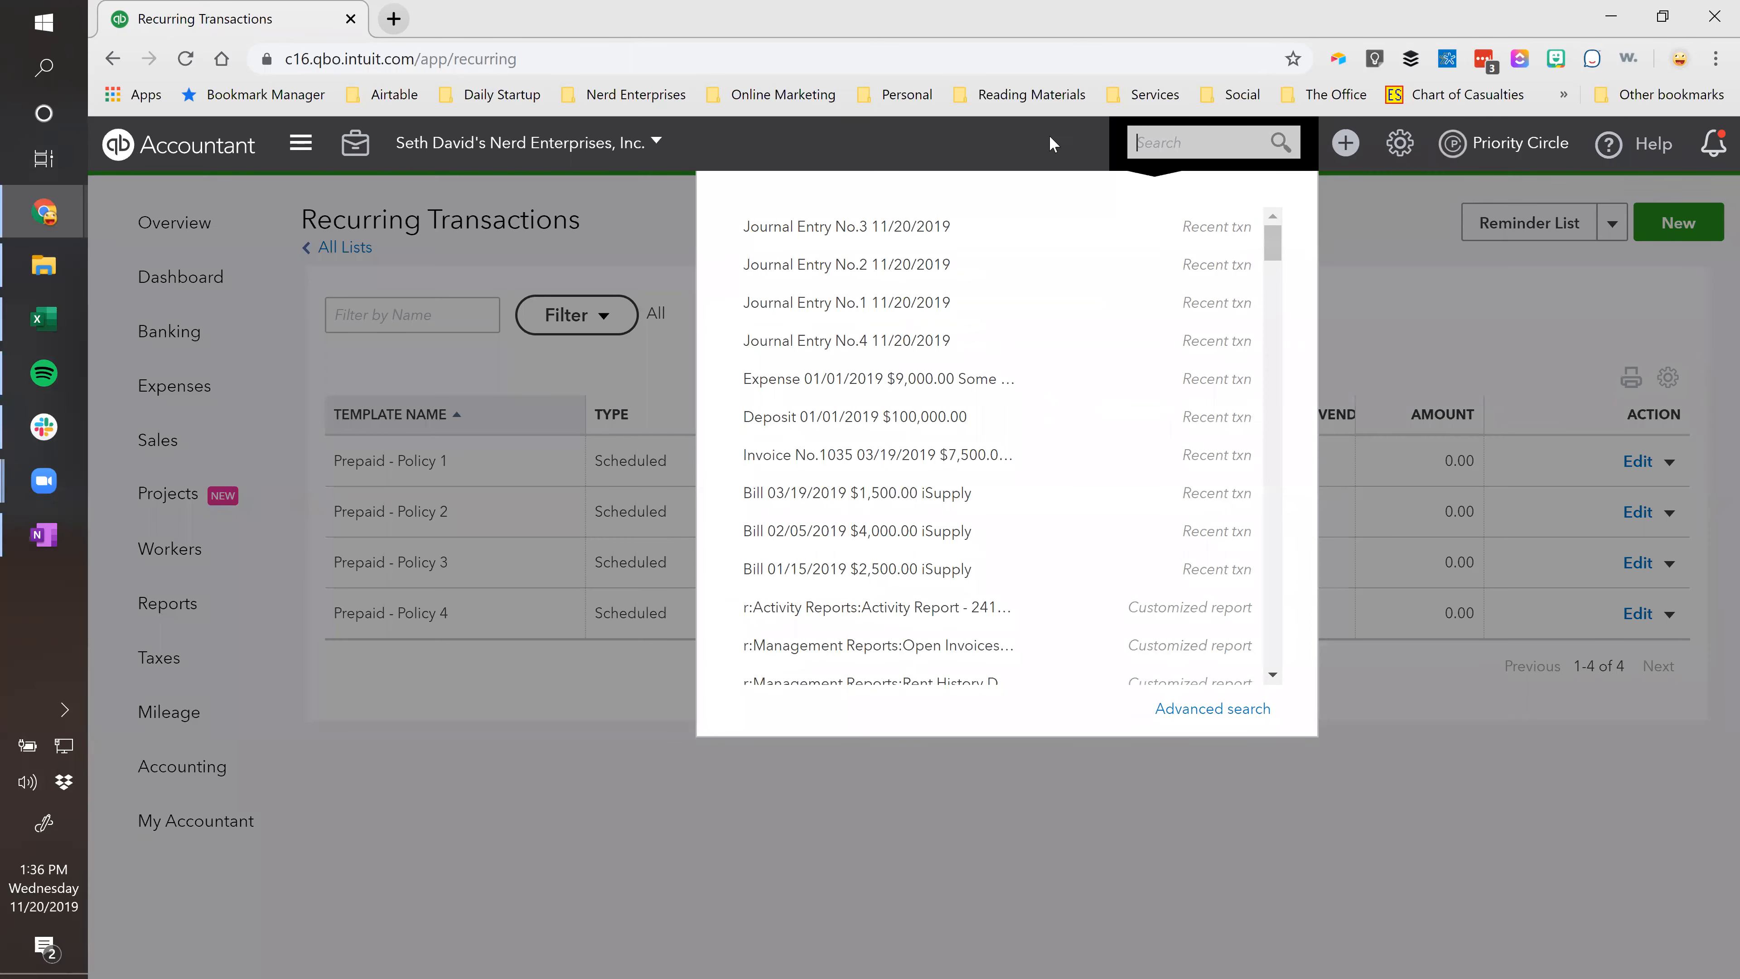
{"action": "left_click", "coordinate": [890, 340]}
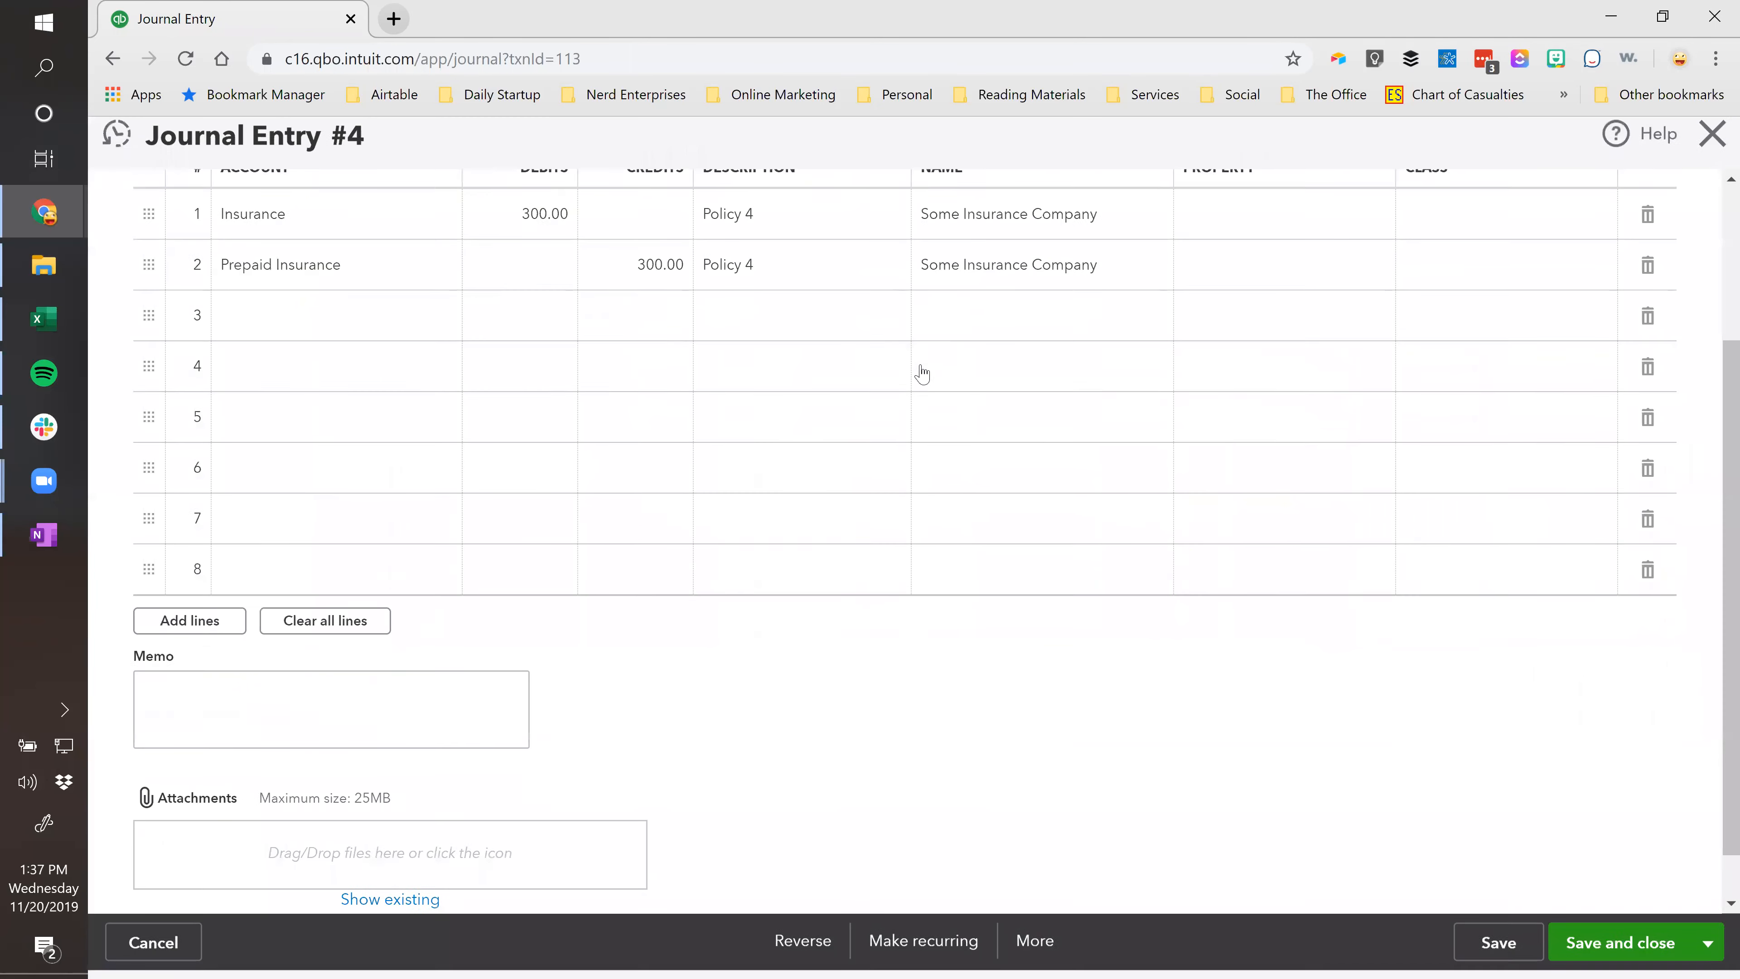
{"action": "left_click", "coordinate": [263, 633]}
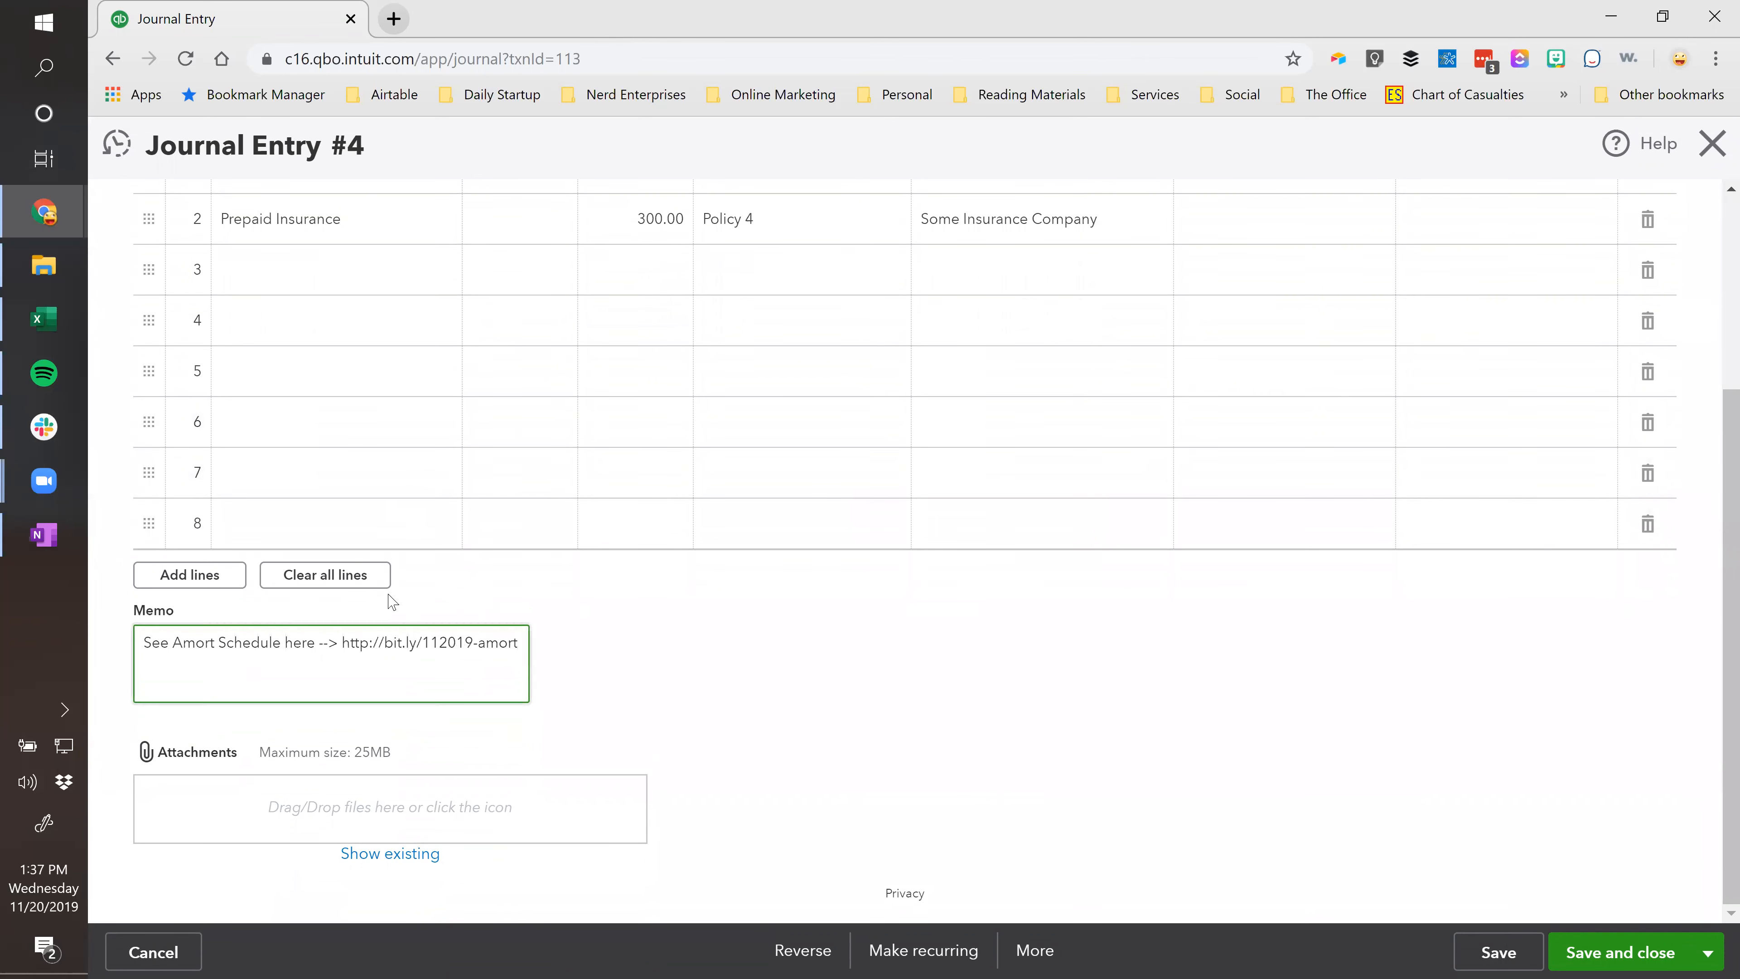
{"action": "left_click", "coordinate": [1622, 954]}
{"action": "left_click", "coordinate": [1130, 607]}
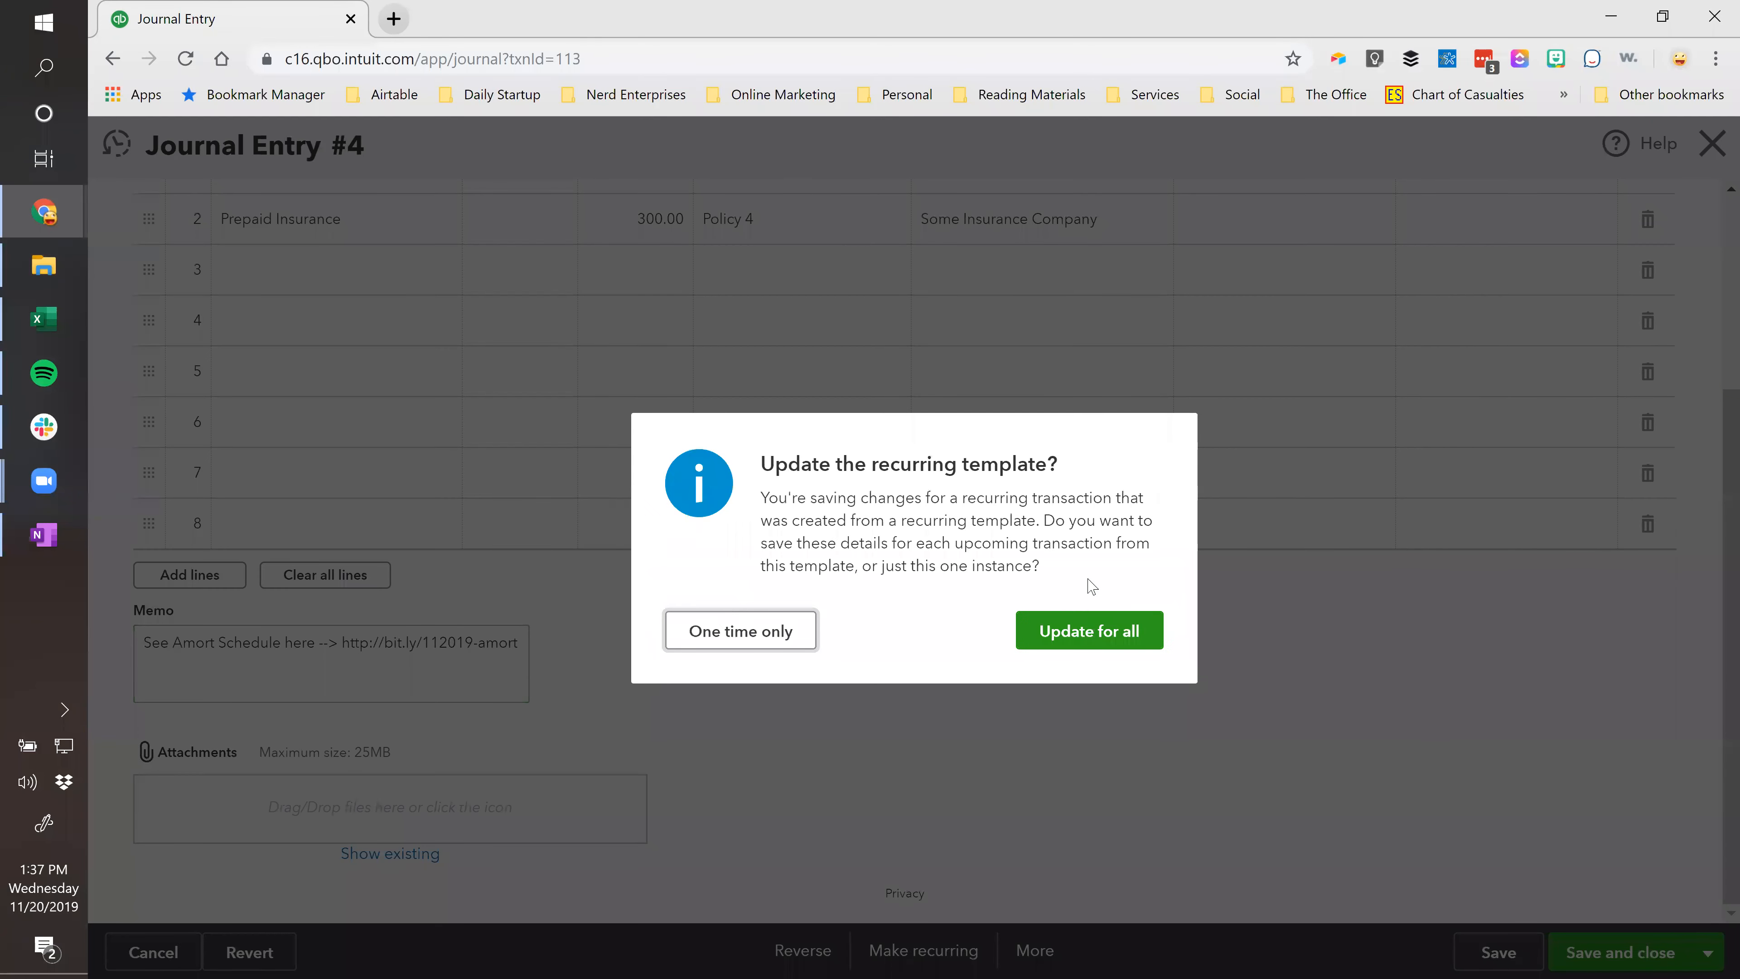
{"action": "left_click", "coordinate": [1084, 635]}
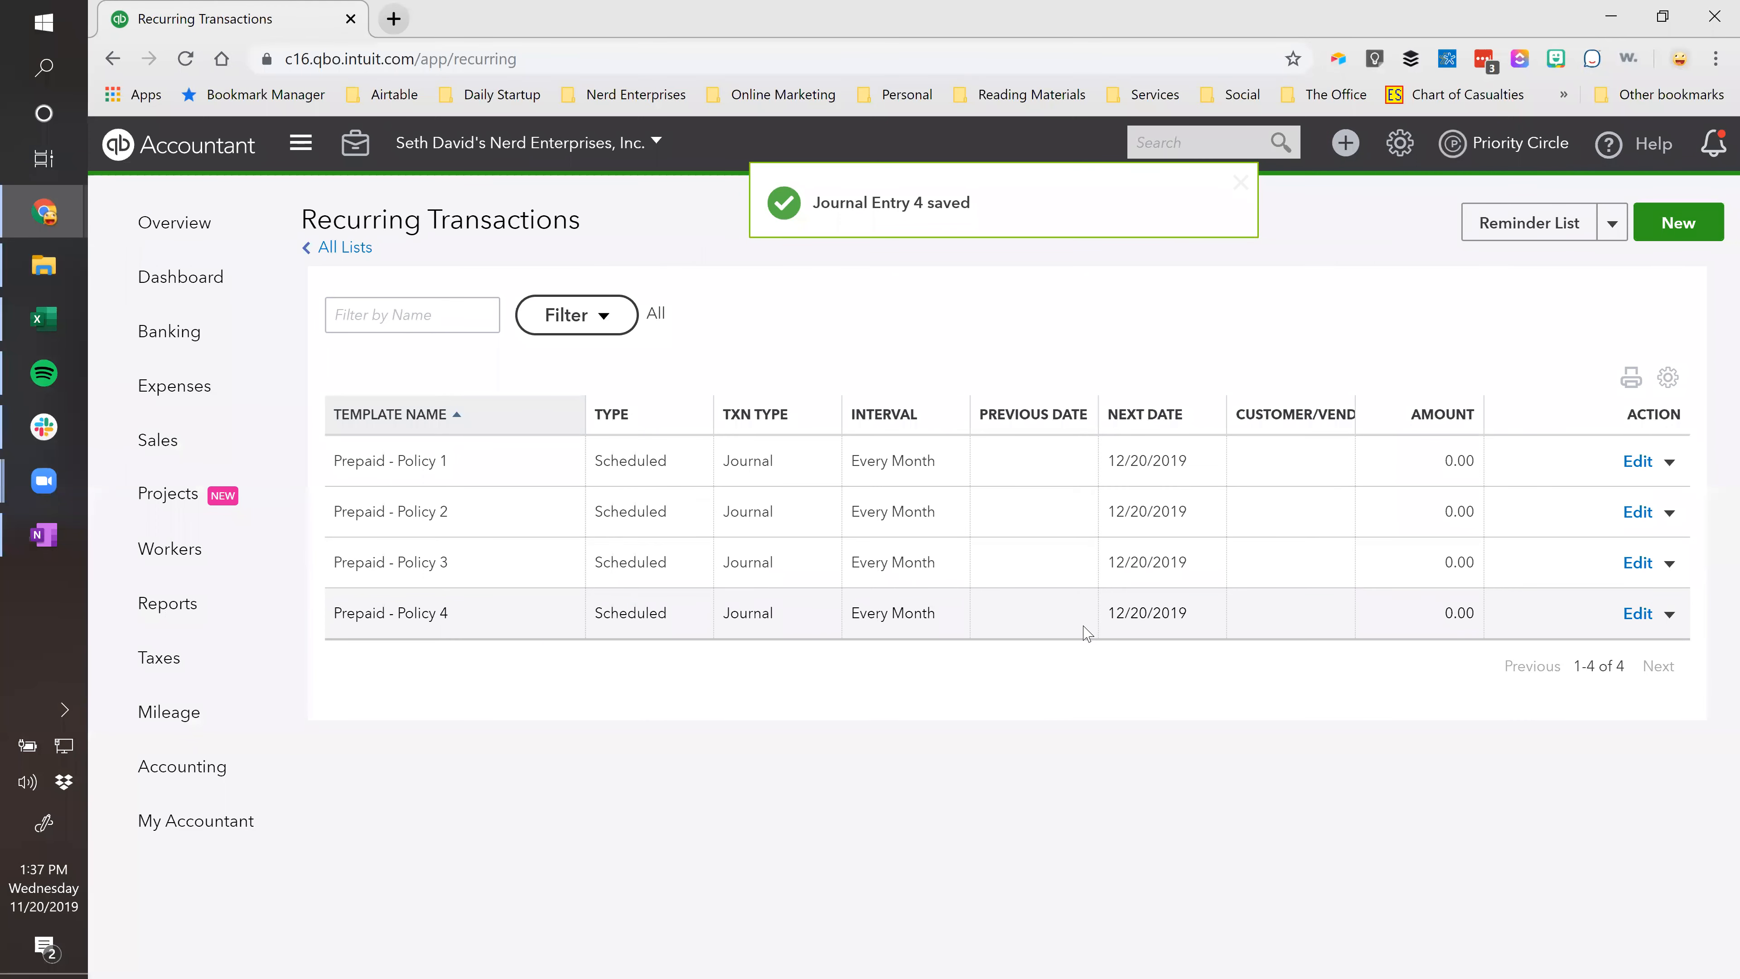
Reopen Journal Entry No.3 and select the link in its memo.
{"action": "left_click", "coordinate": [1152, 146]}
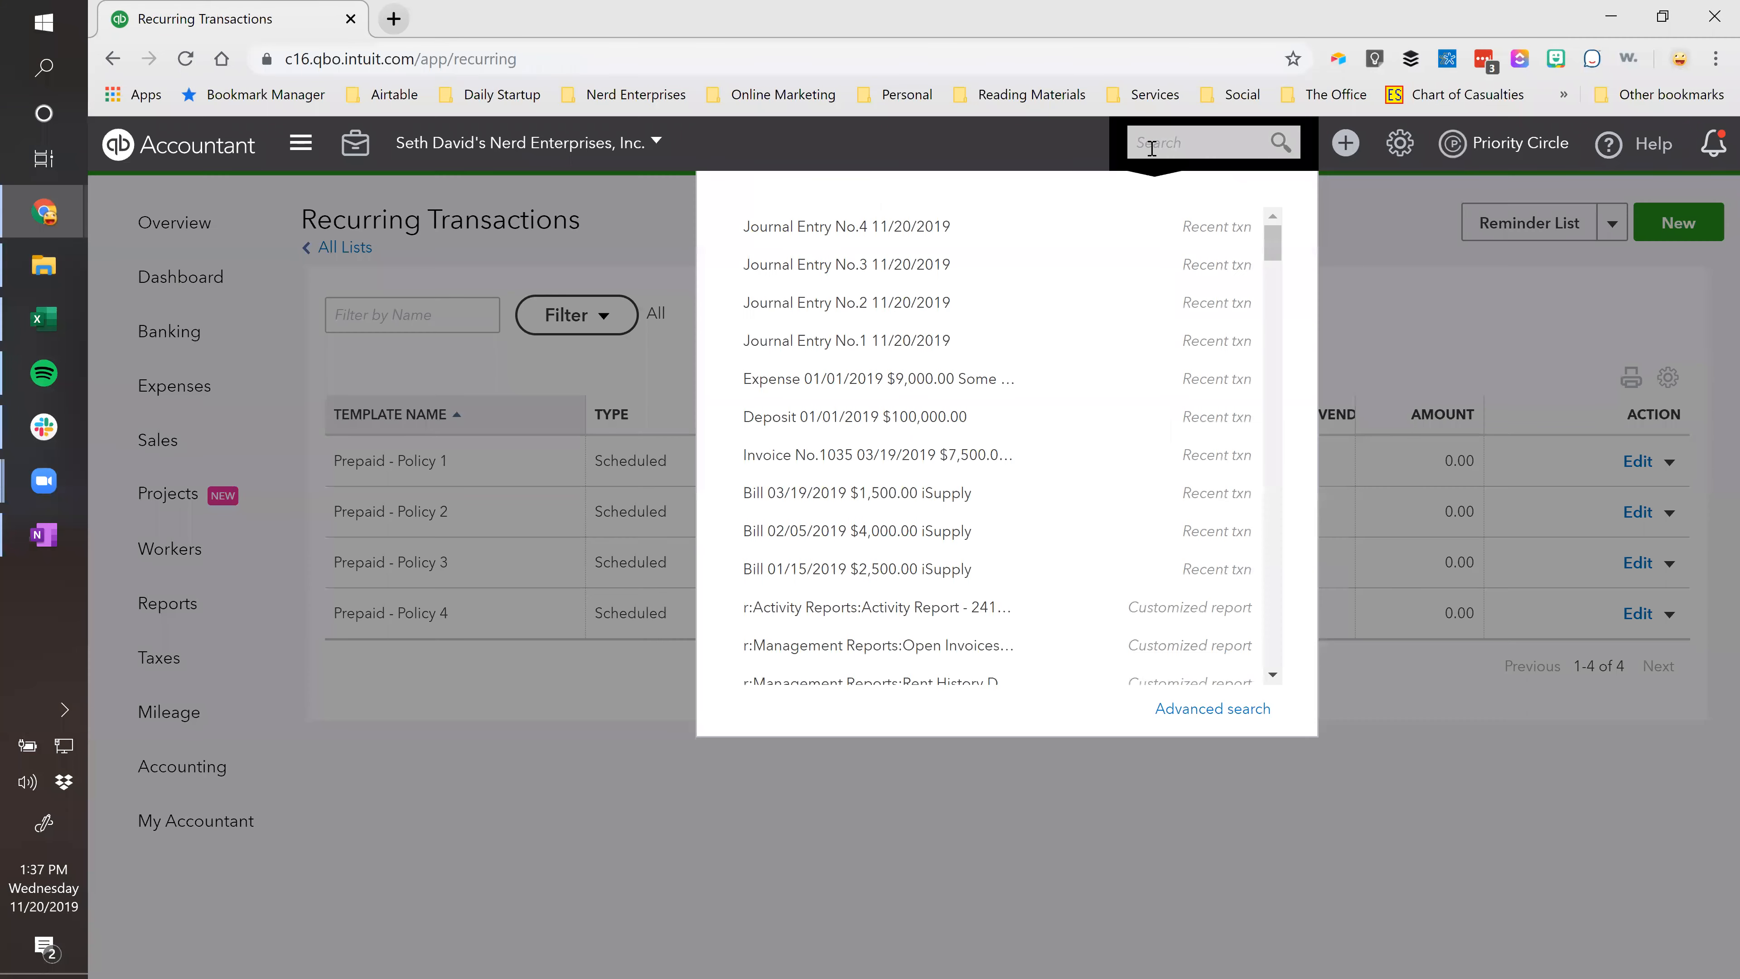
{"action": "left_click", "coordinate": [897, 267]}
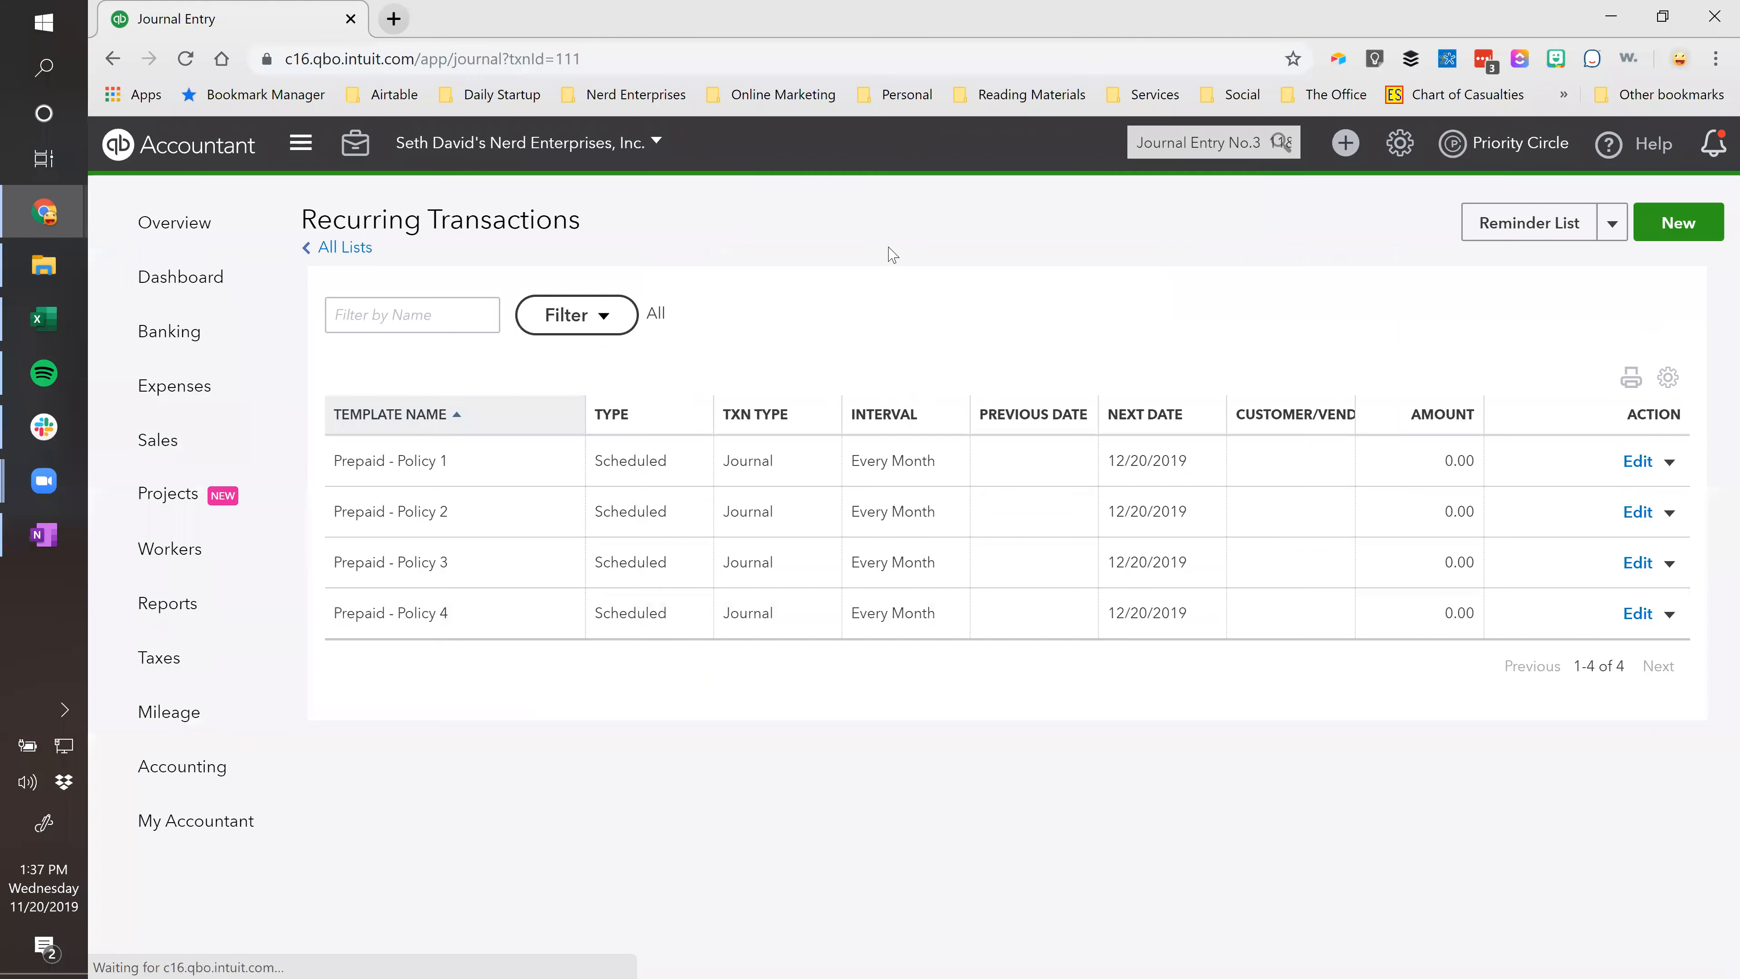
{"action": "scroll", "coordinate": [612, 658], "scroll_direction": "down", "scroll_amount": 3}
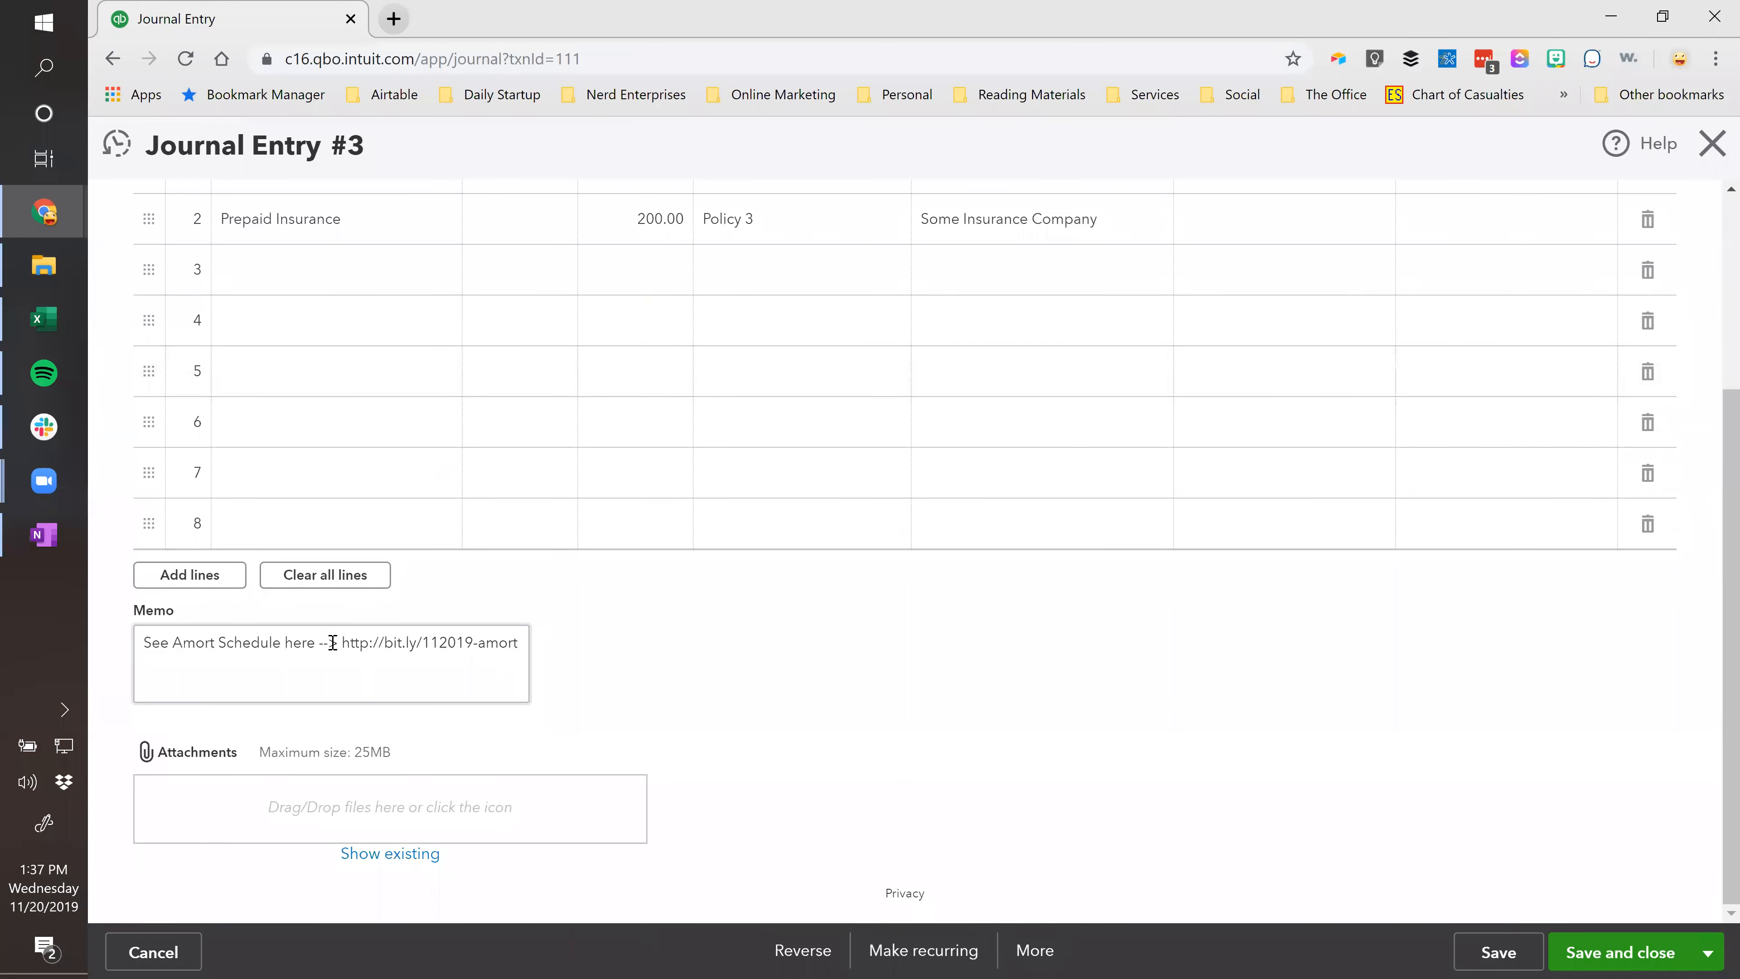
{"action": "left_click_drag", "start_coordinate": [341, 645], "coordinate": [518, 647]}
{"action": "key", "text": "ctrl+c"}
{"action": "left_click", "coordinate": [499, 647]}
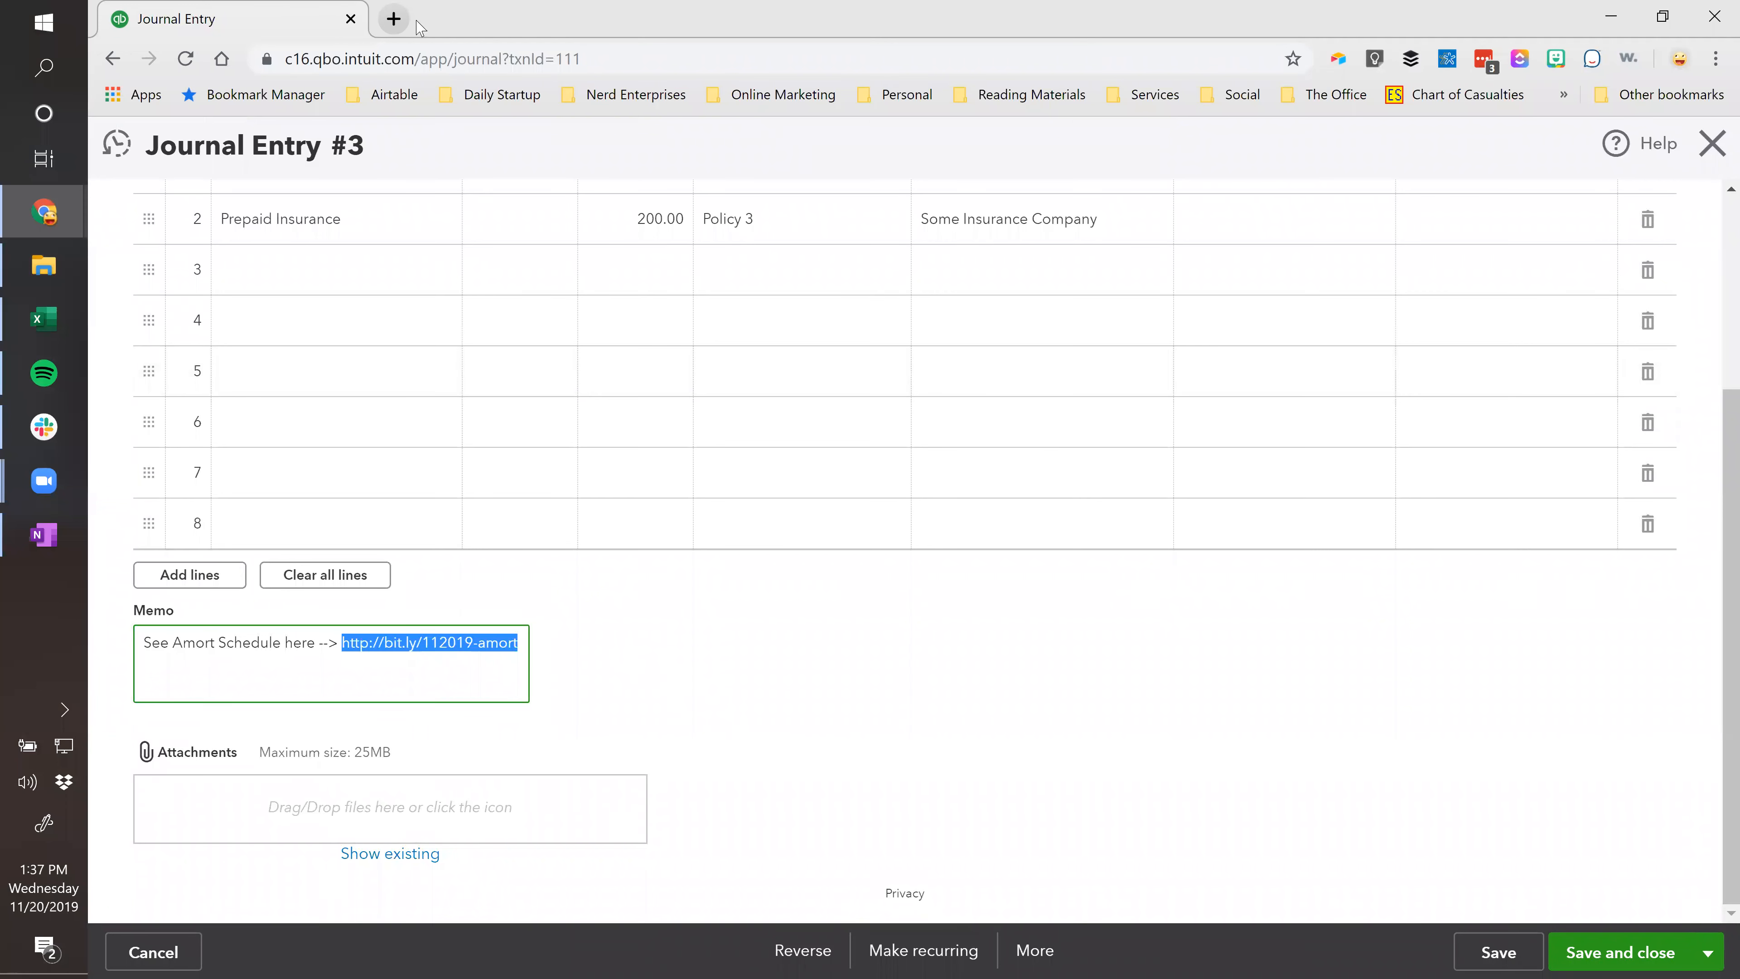
{"action": "left_click", "coordinate": [388, 25]}
{"action": "key", "text": "ctrl+v"}
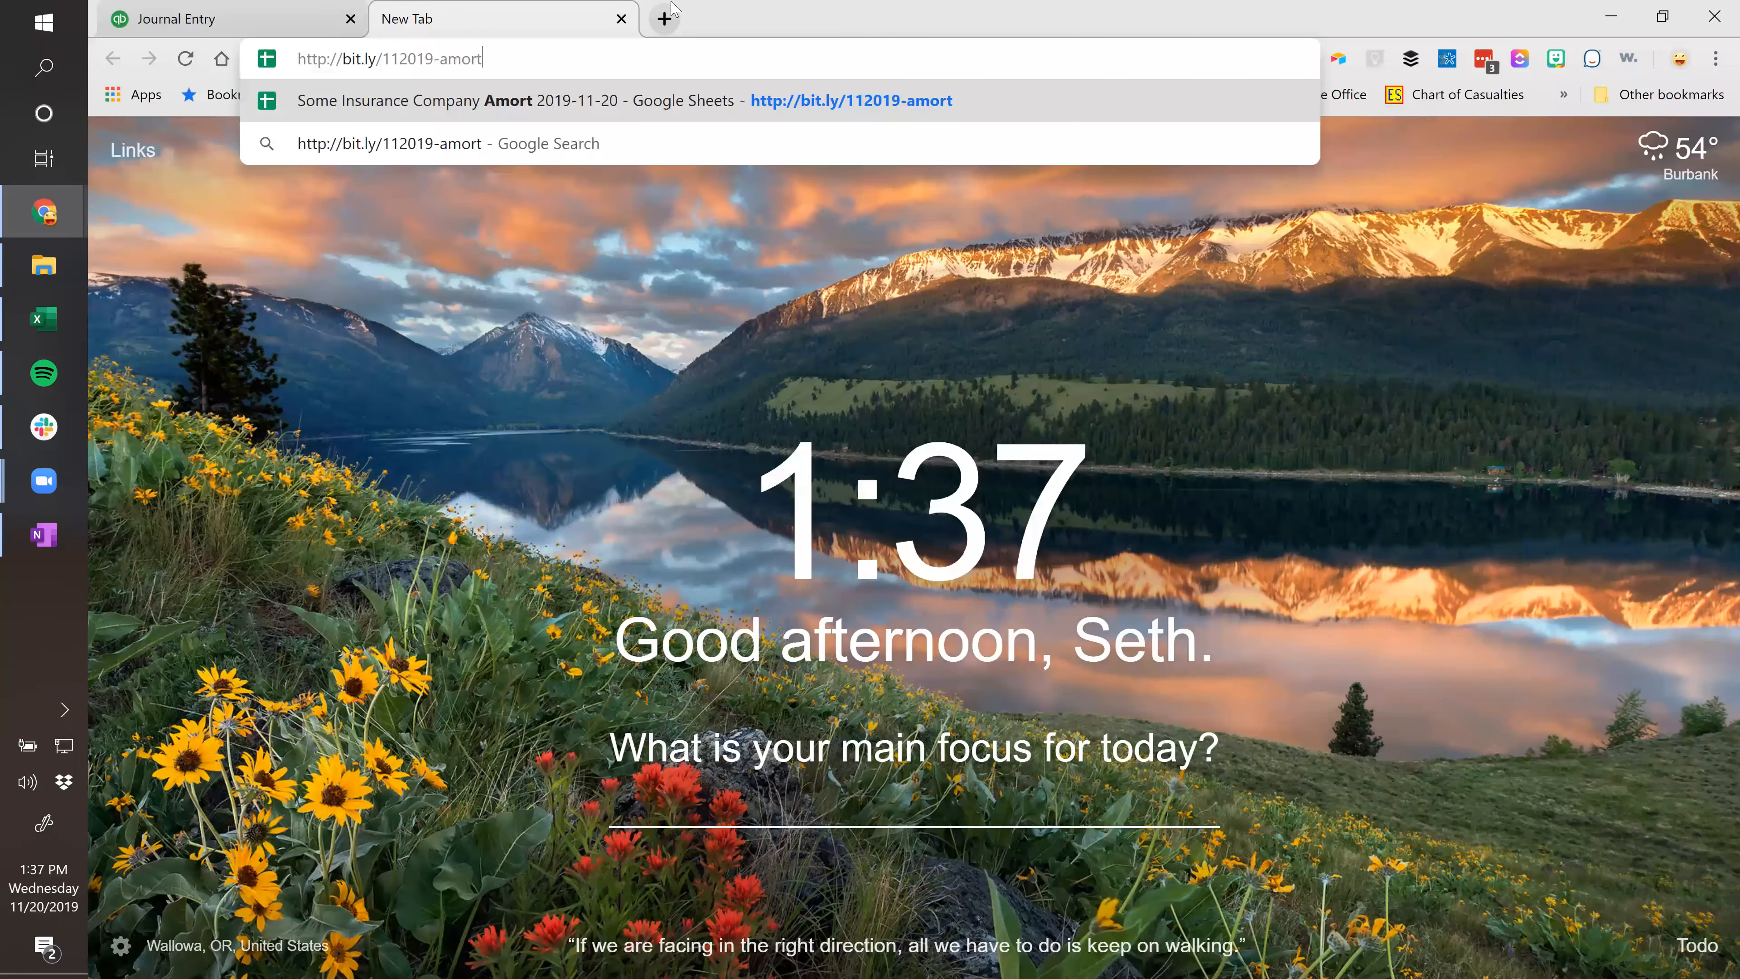
{"action": "key", "text": "Return"}
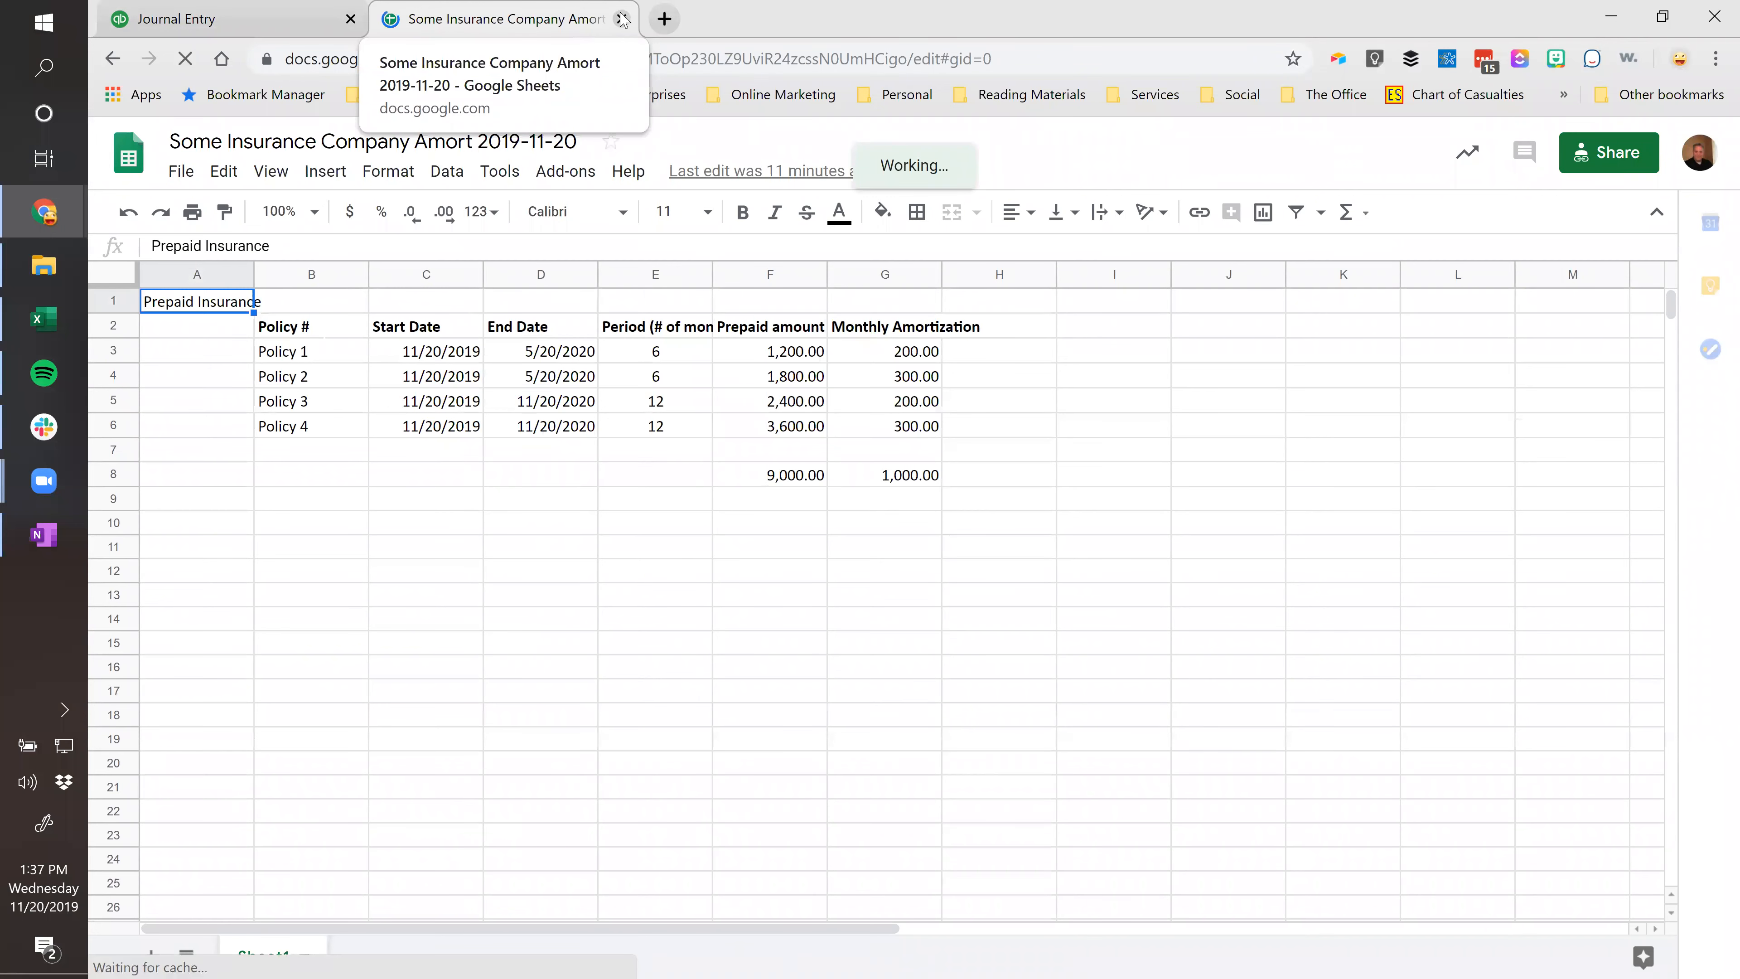
{"action": "key", "text": "ctrl+w"}
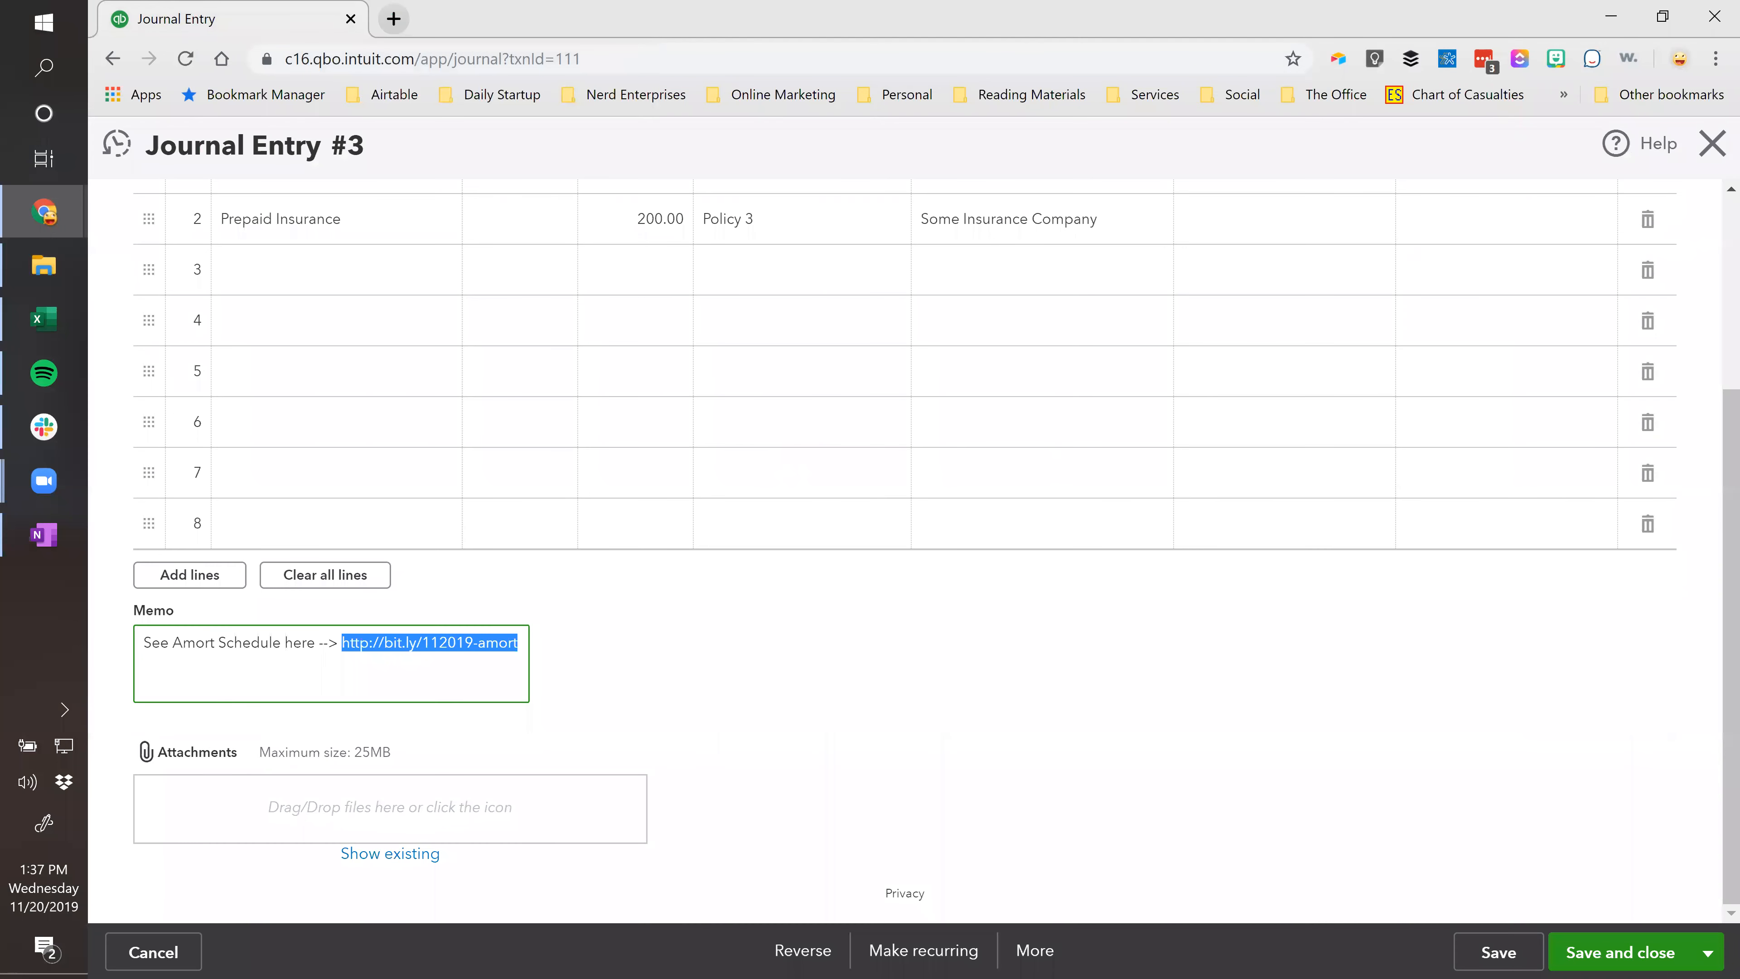